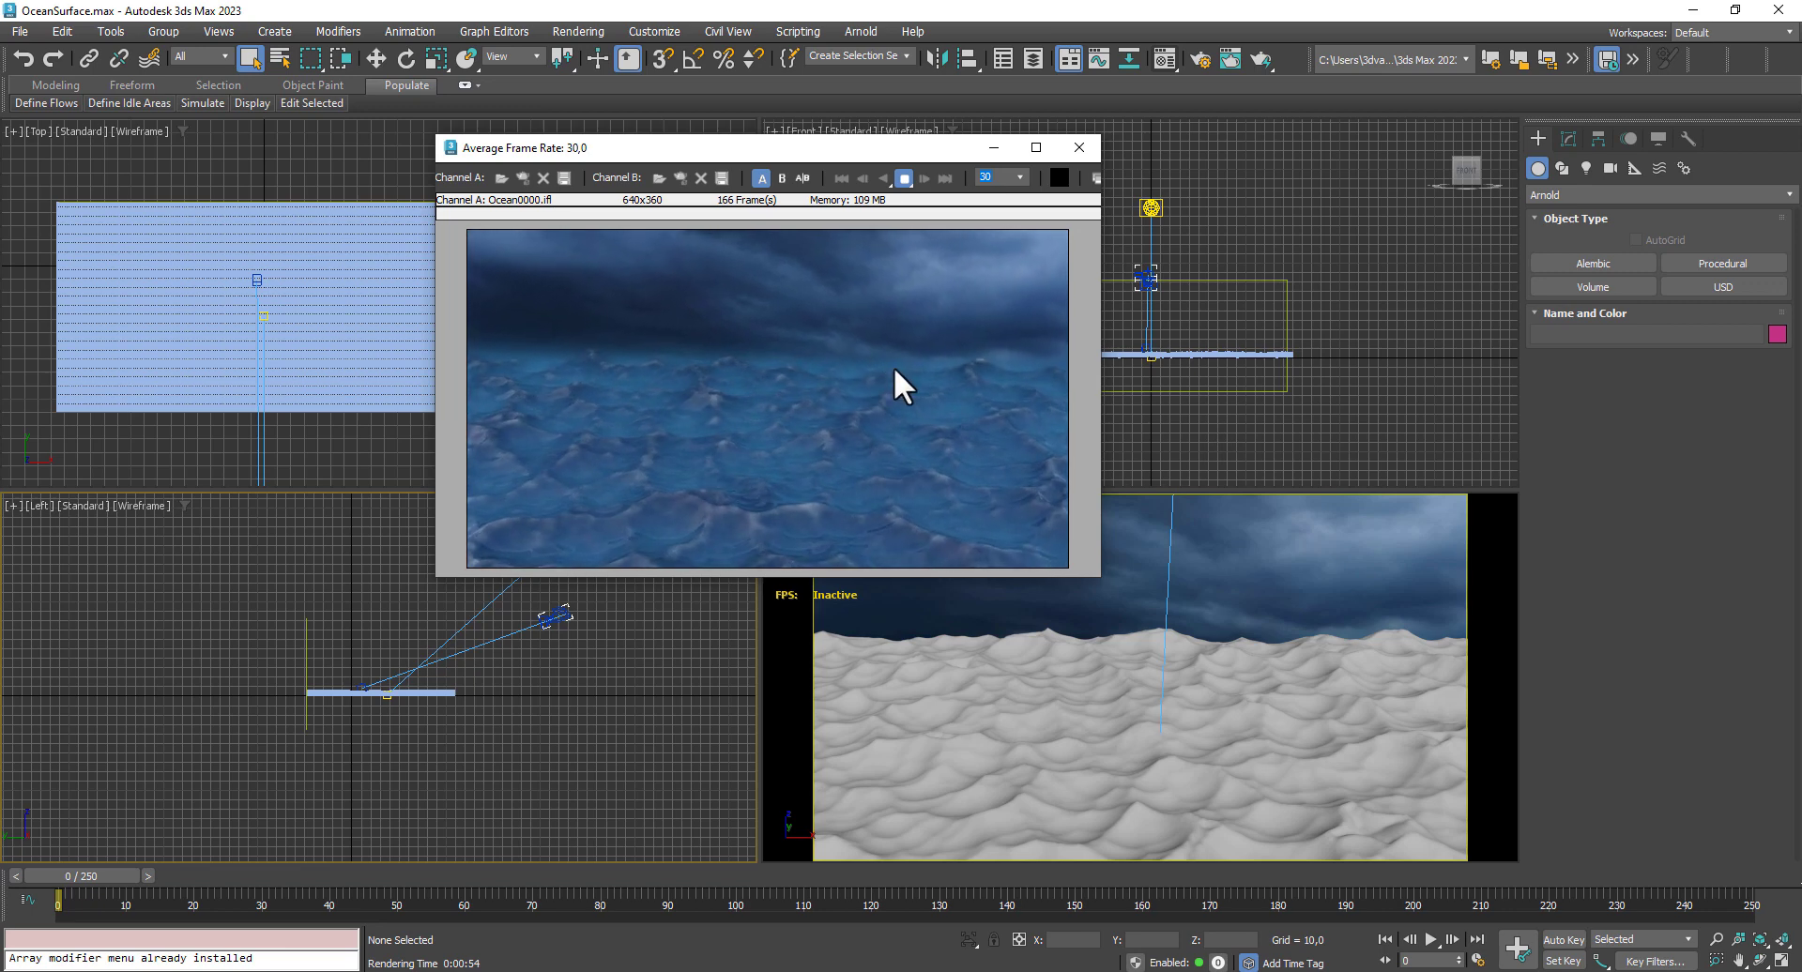
Close the RAM Player preview of the ocean render and confirm unloading its files
drag(871, 148, 752, 111)
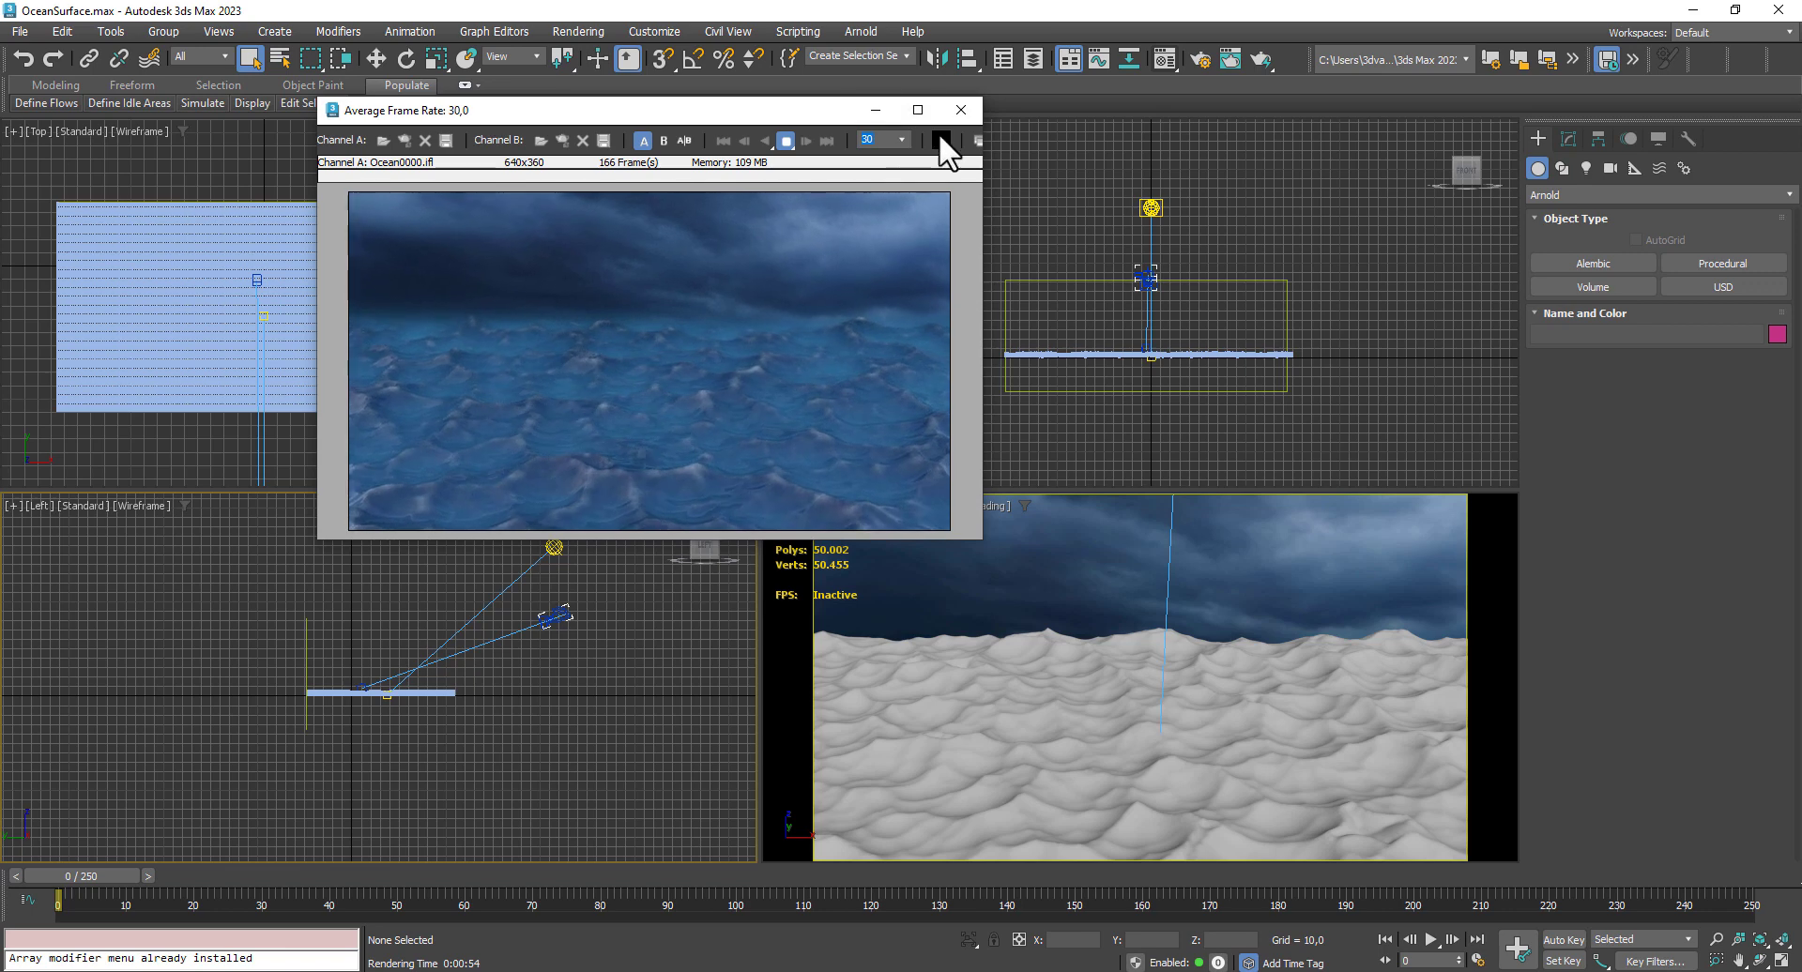
click(961, 111)
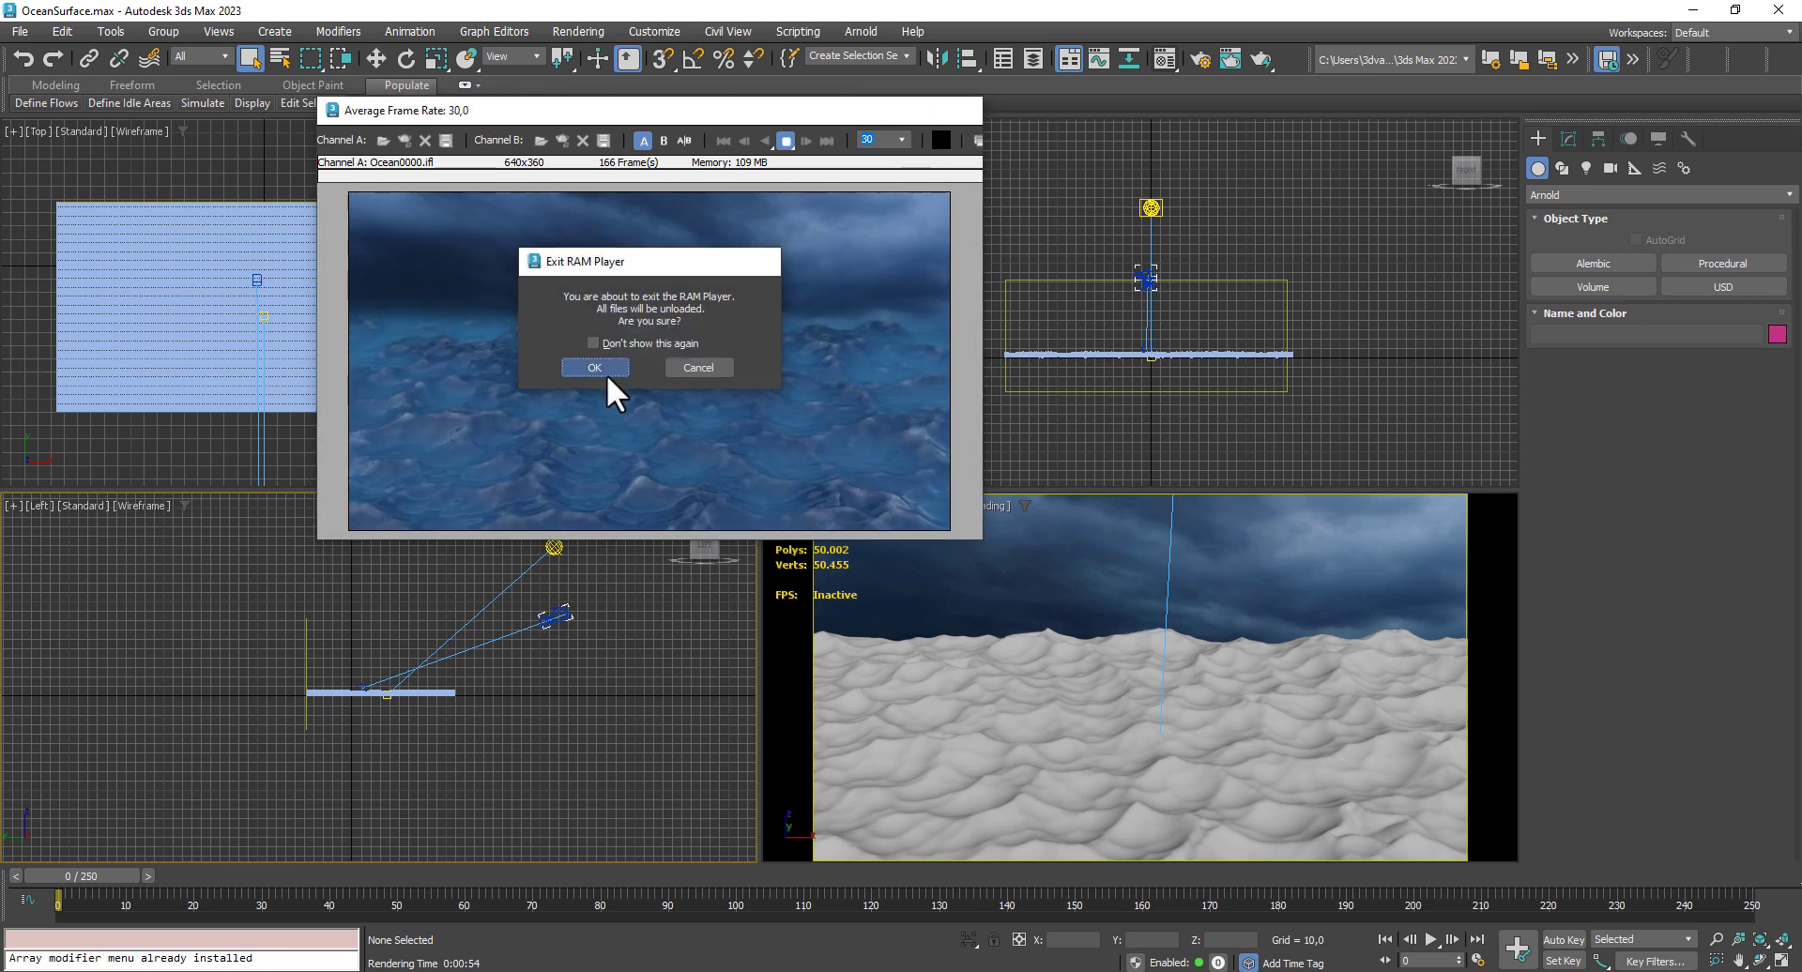
click(597, 367)
Switch the camera view to perspective, select the physical camera beside the ocean, and scrub through its animation
click(1078, 595)
key(p)
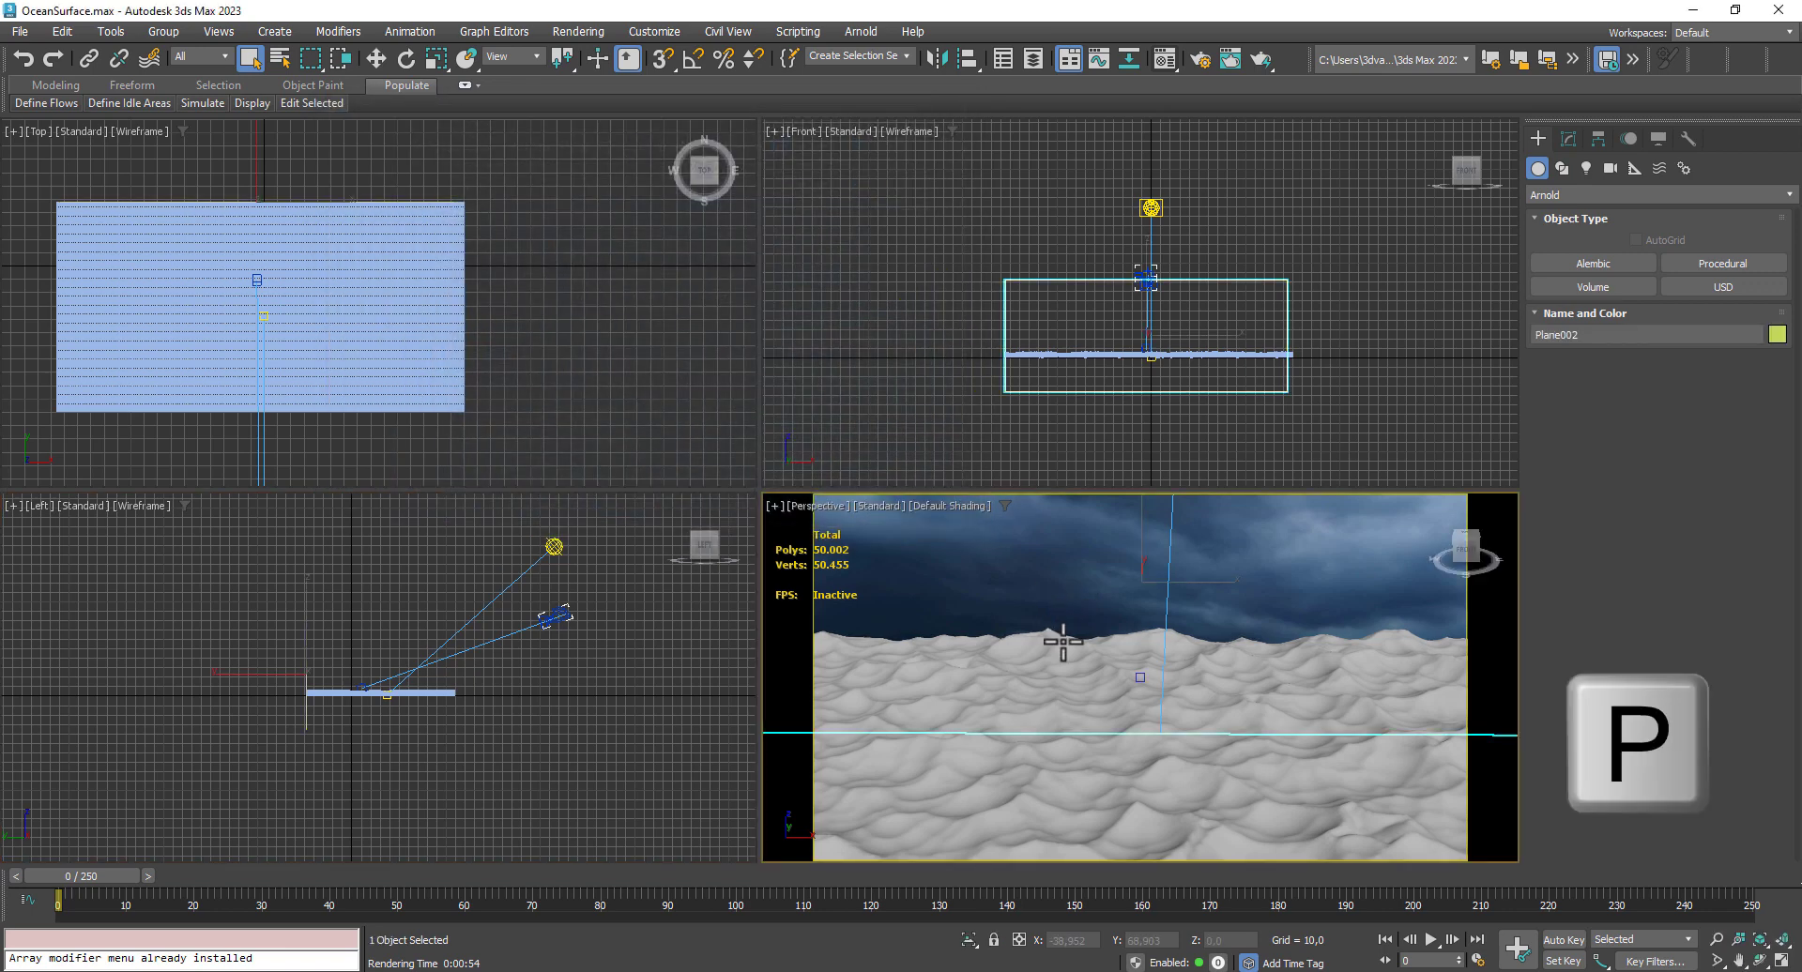
scroll(1064, 642, down, 9)
alt+middle_drag(1126, 657, 1153, 751)
scroll(1123, 684, up, 3)
scroll(1125, 684, up, 3)
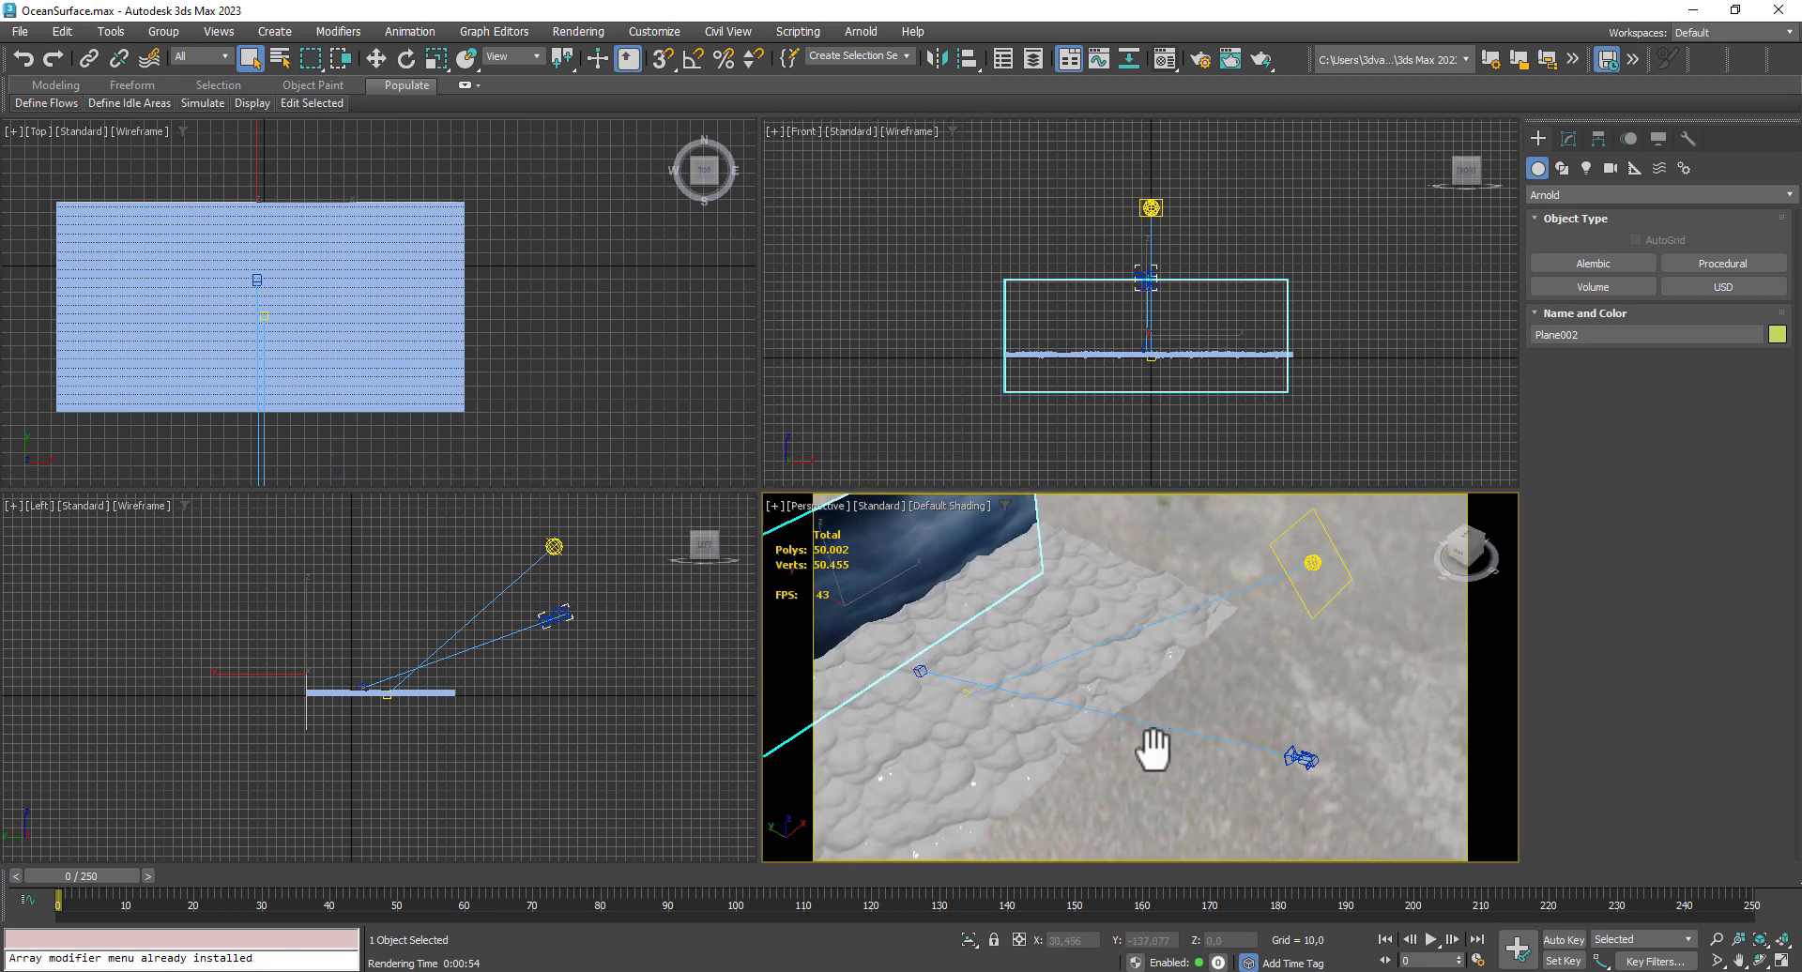
click(1300, 759)
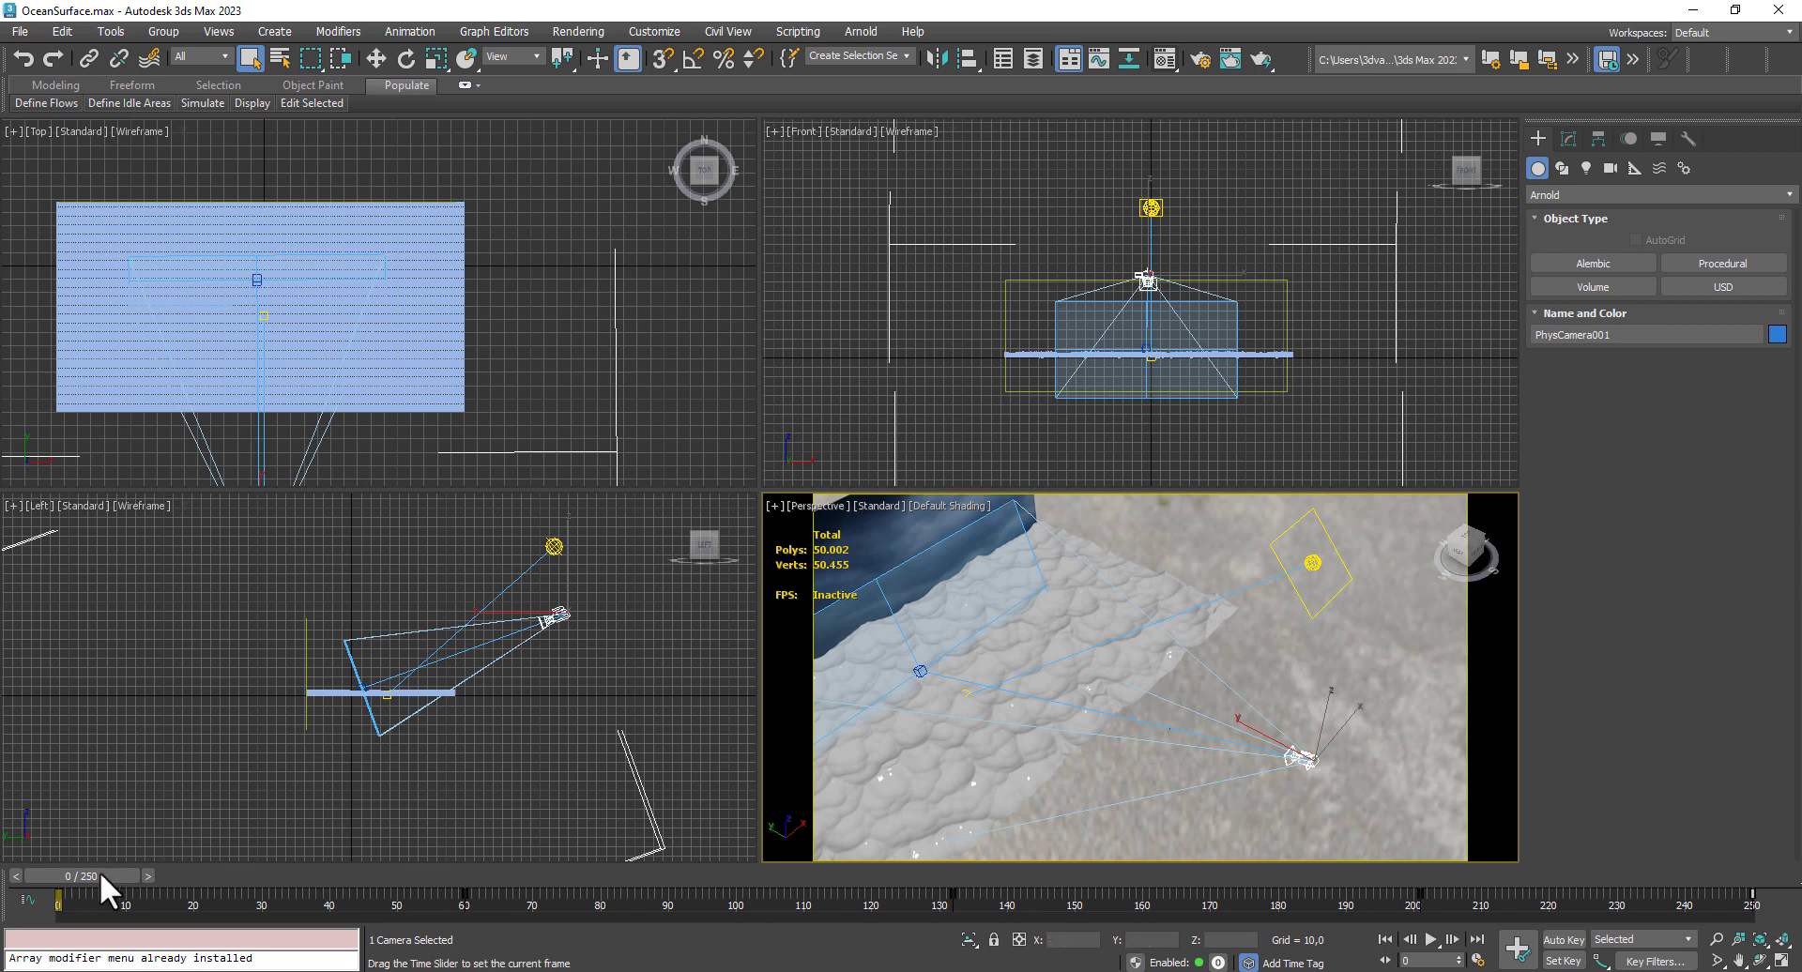
drag(99, 873, 368, 872)
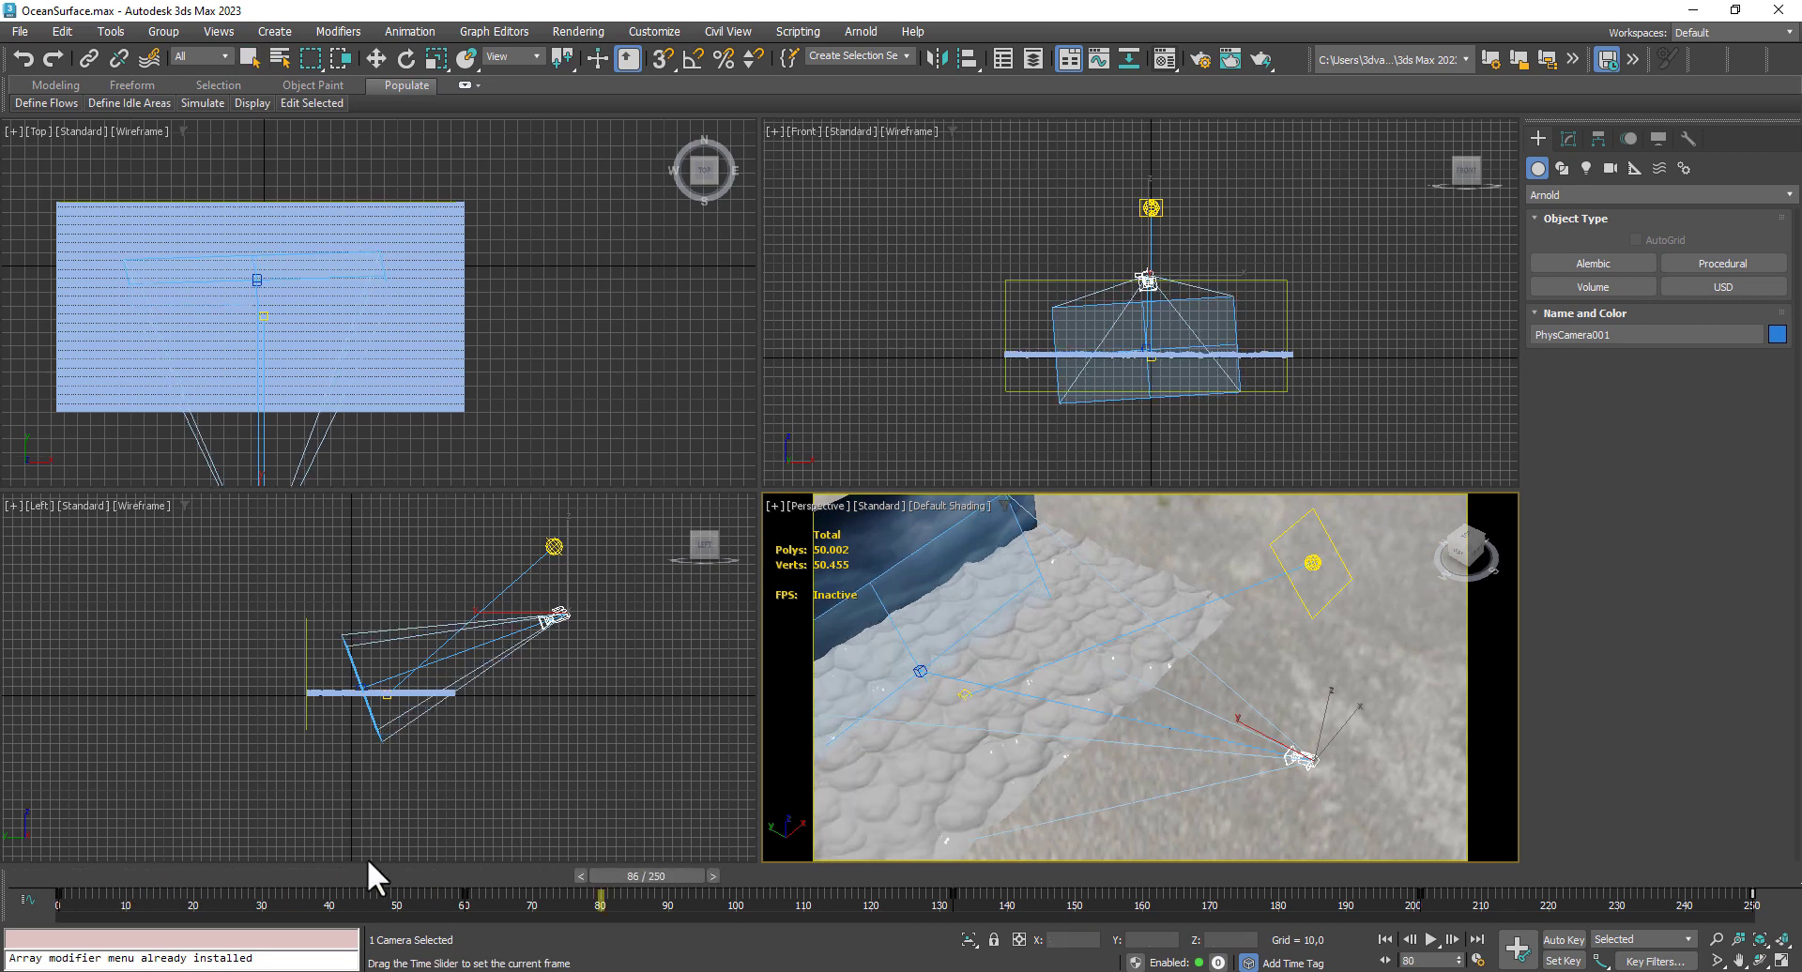
Play the animation from the first frame in a maximized perspective view and examine the moving waves and camera
key(alt+w)
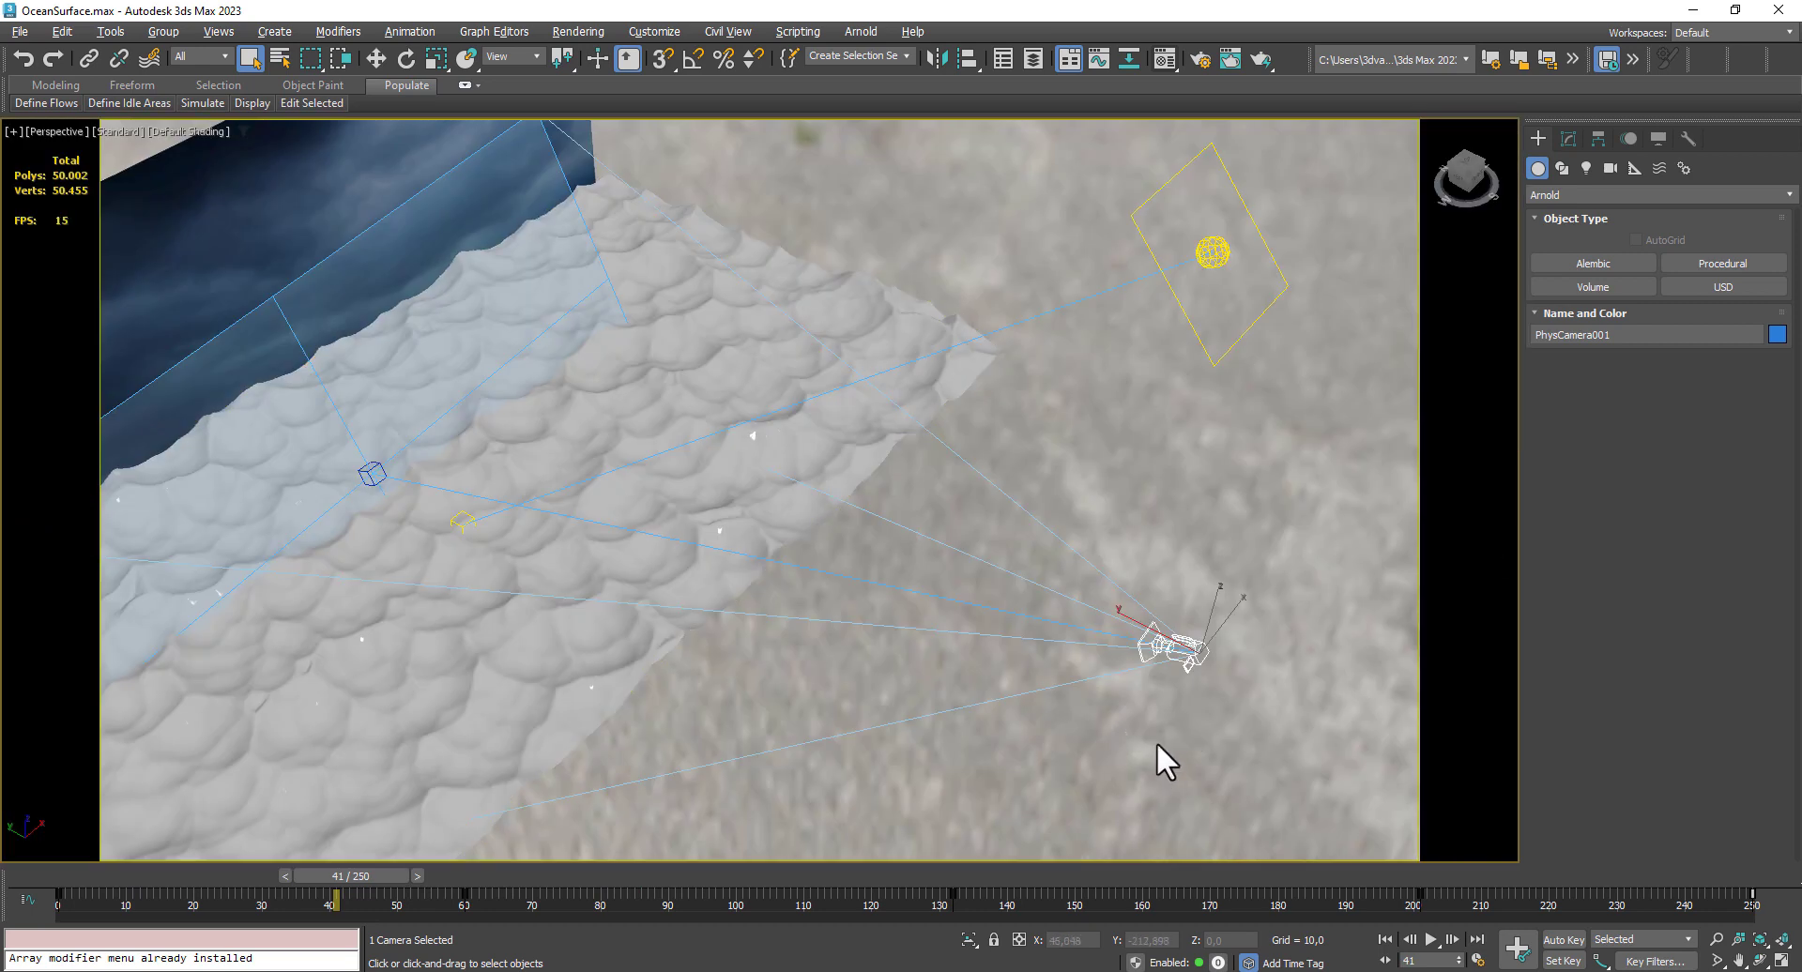
middle_drag(1156, 741, 1271, 644)
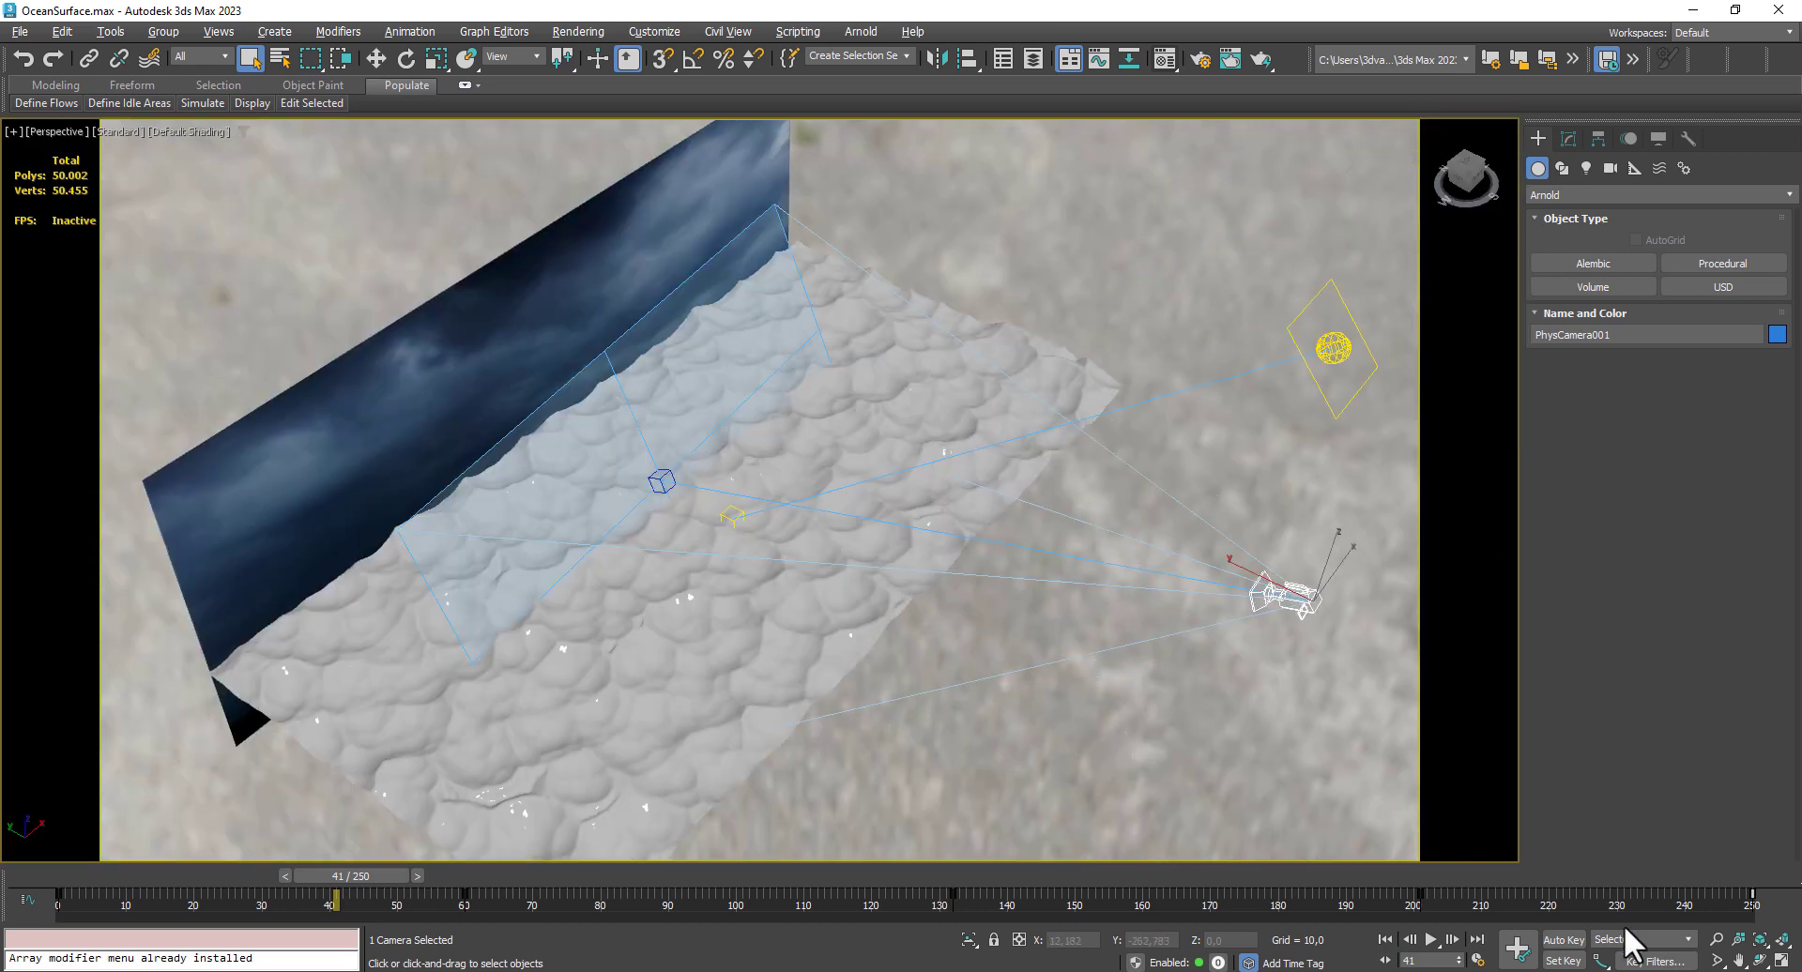
click(1385, 940)
click(1431, 940)
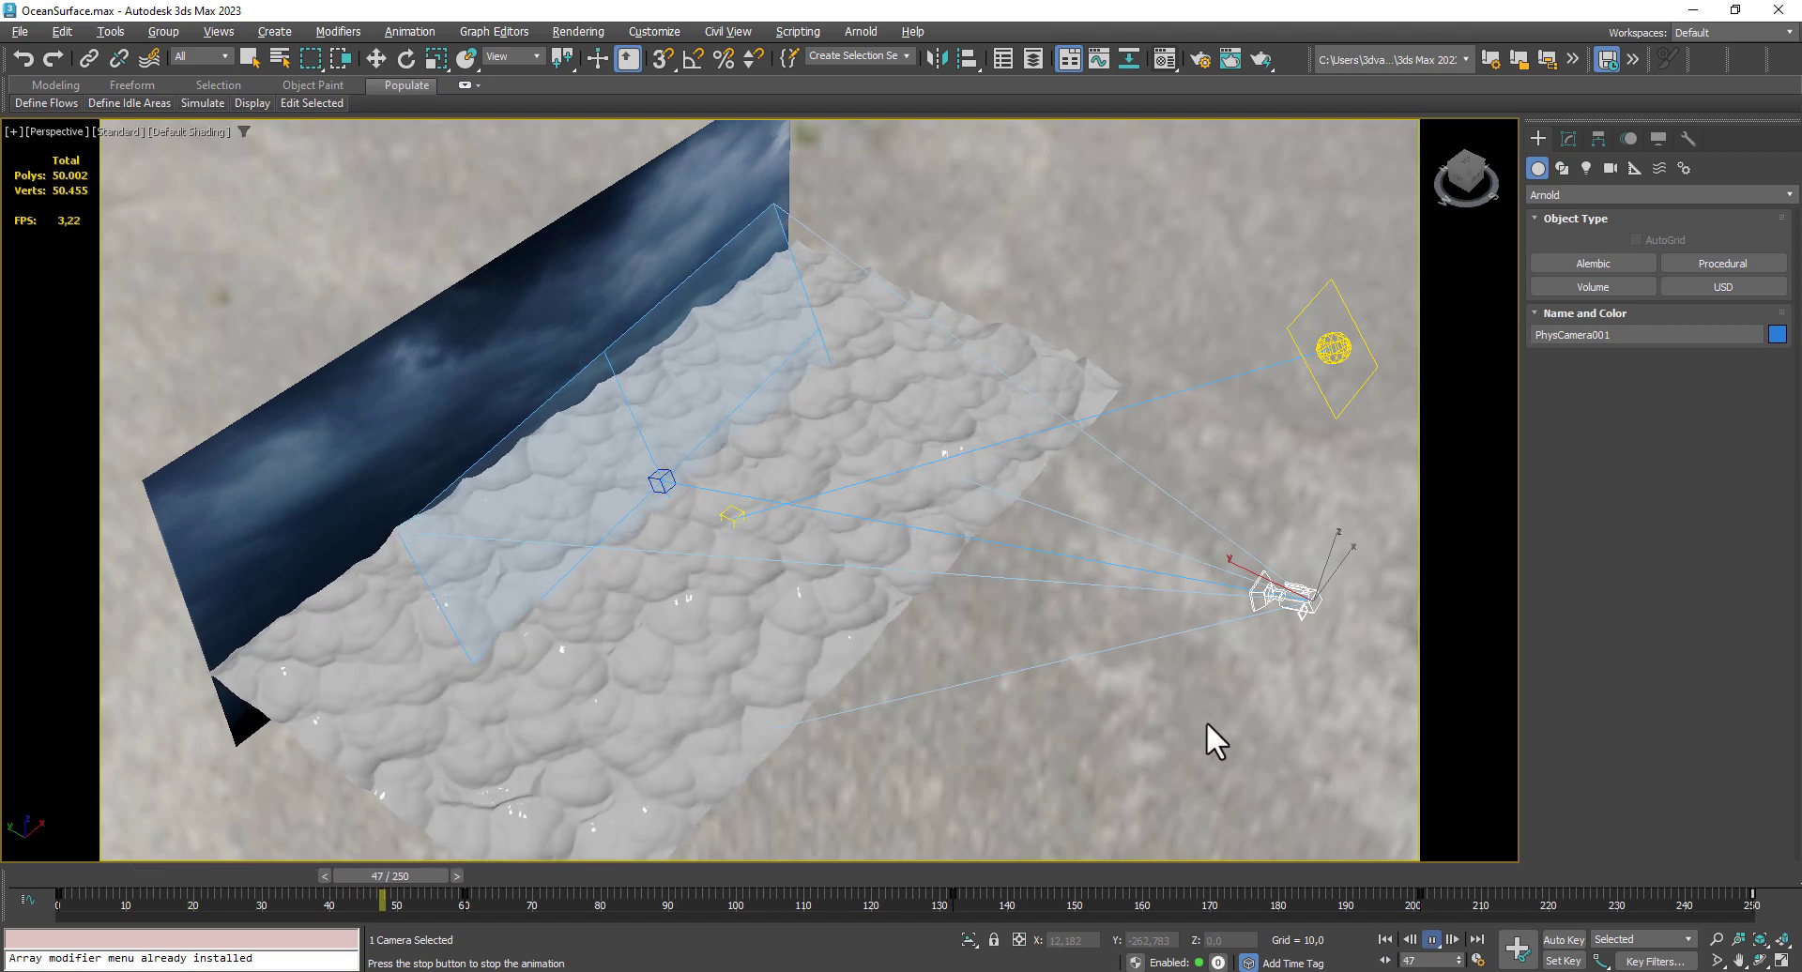
middle_drag(873, 617, 917, 532)
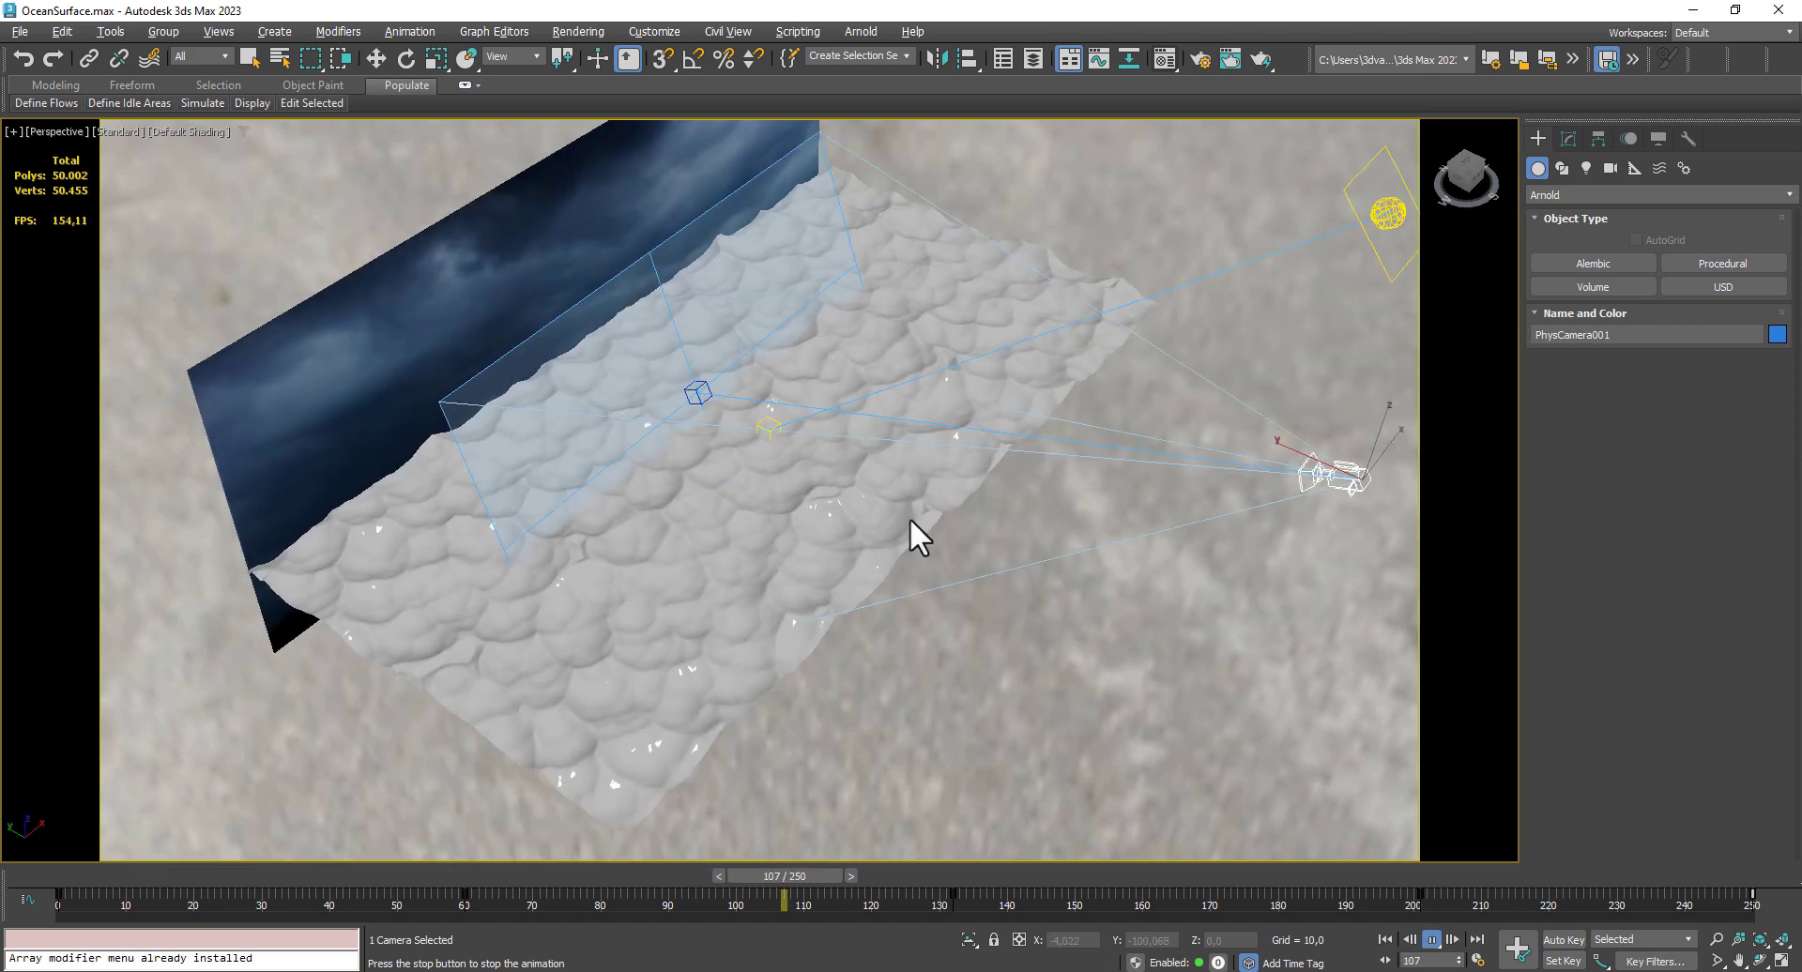
scroll(877, 563, up, 5)
scroll(880, 553, down, 3)
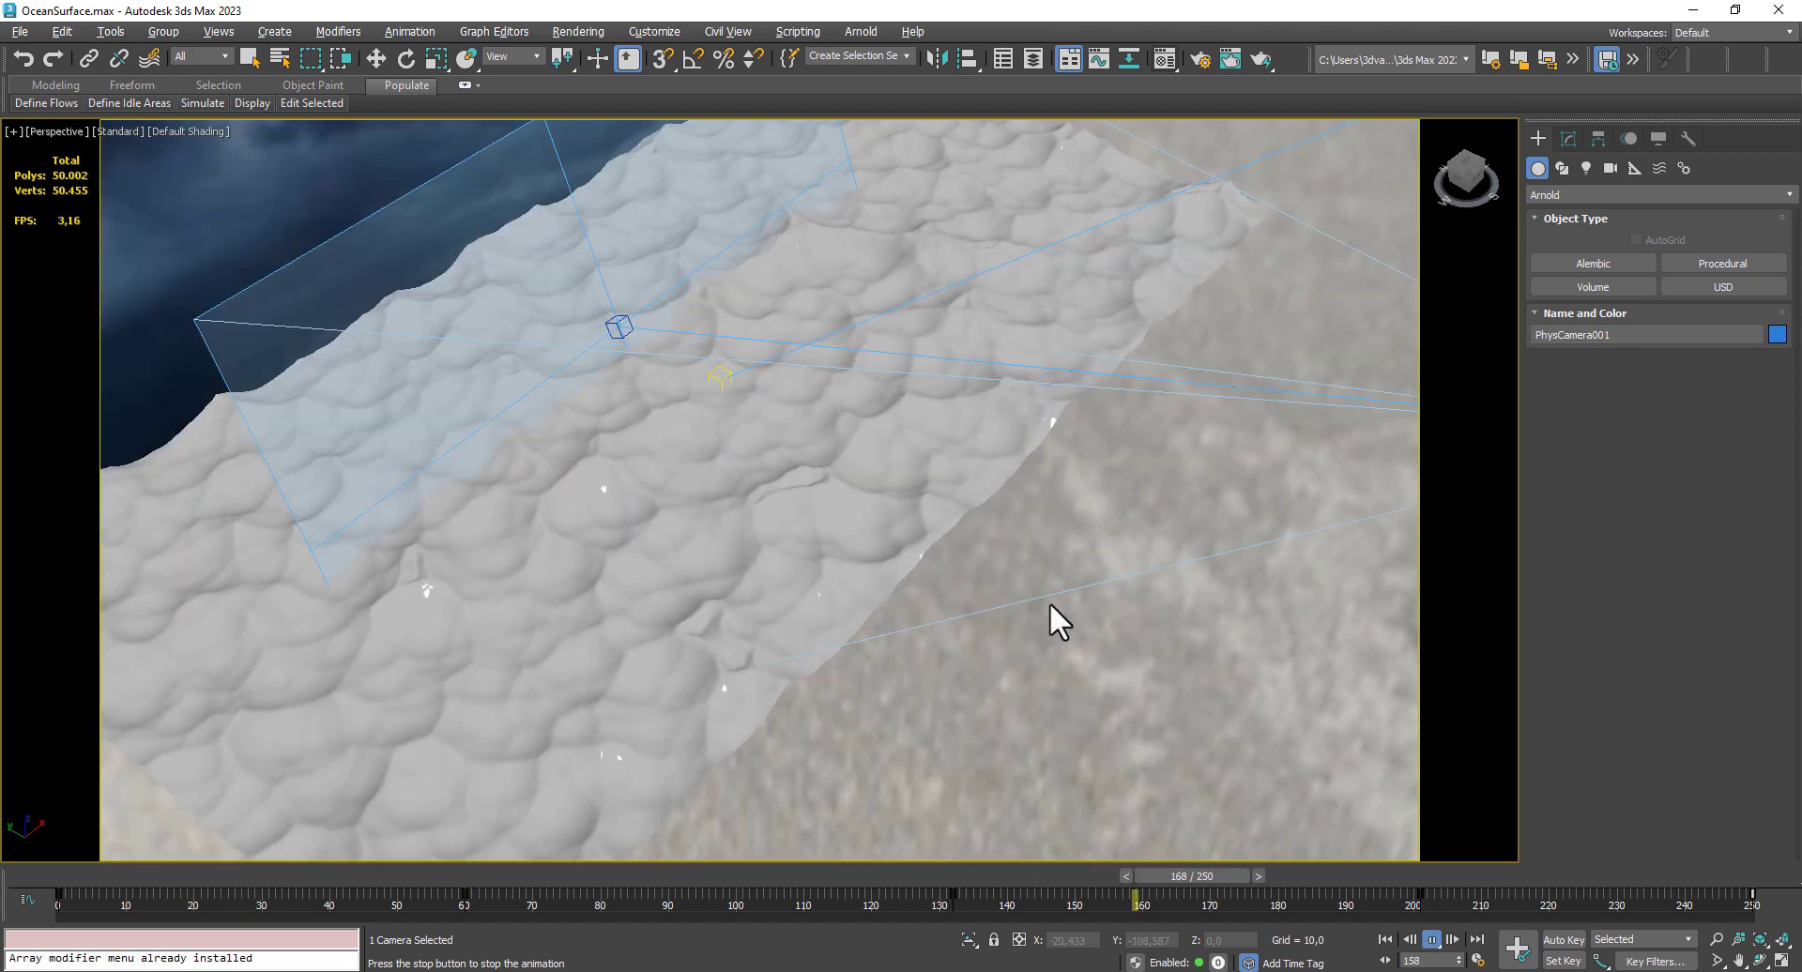
scroll(1117, 629, down, 8)
alt+middle_drag(1078, 609, 1046, 604)
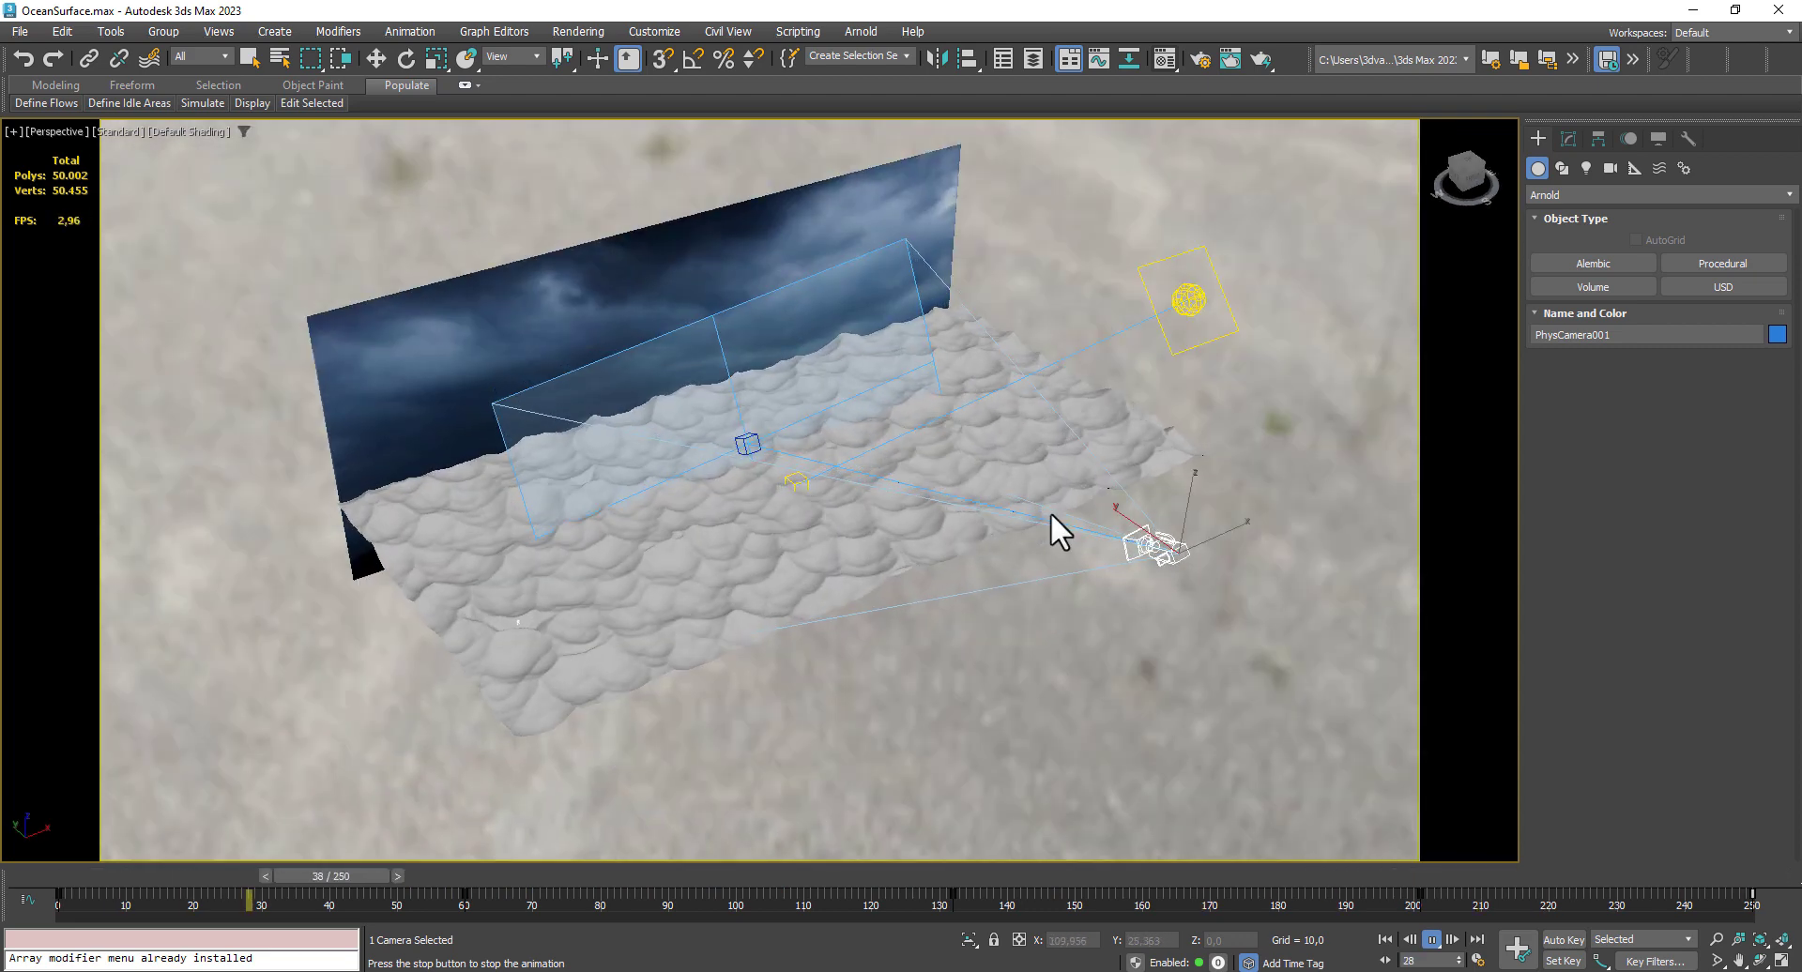
click(1431, 940)
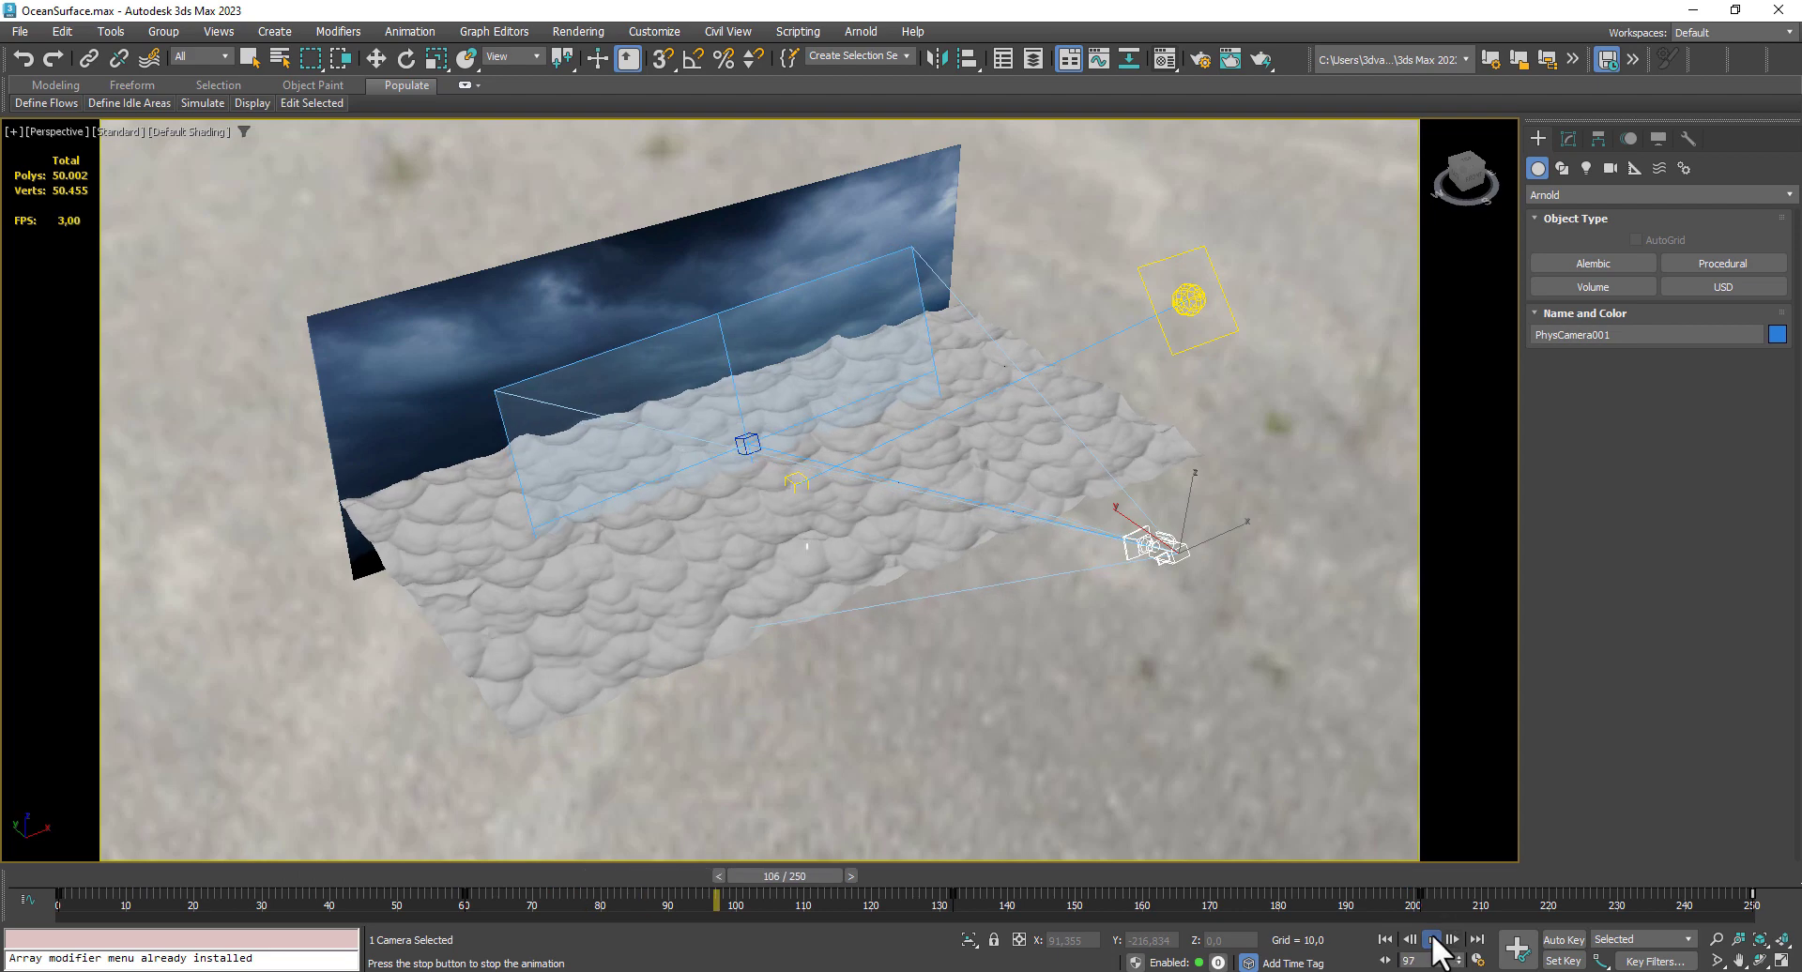
Inspect the Arnold light, the sky backdrop plane and the ocean surface up close
click(1197, 298)
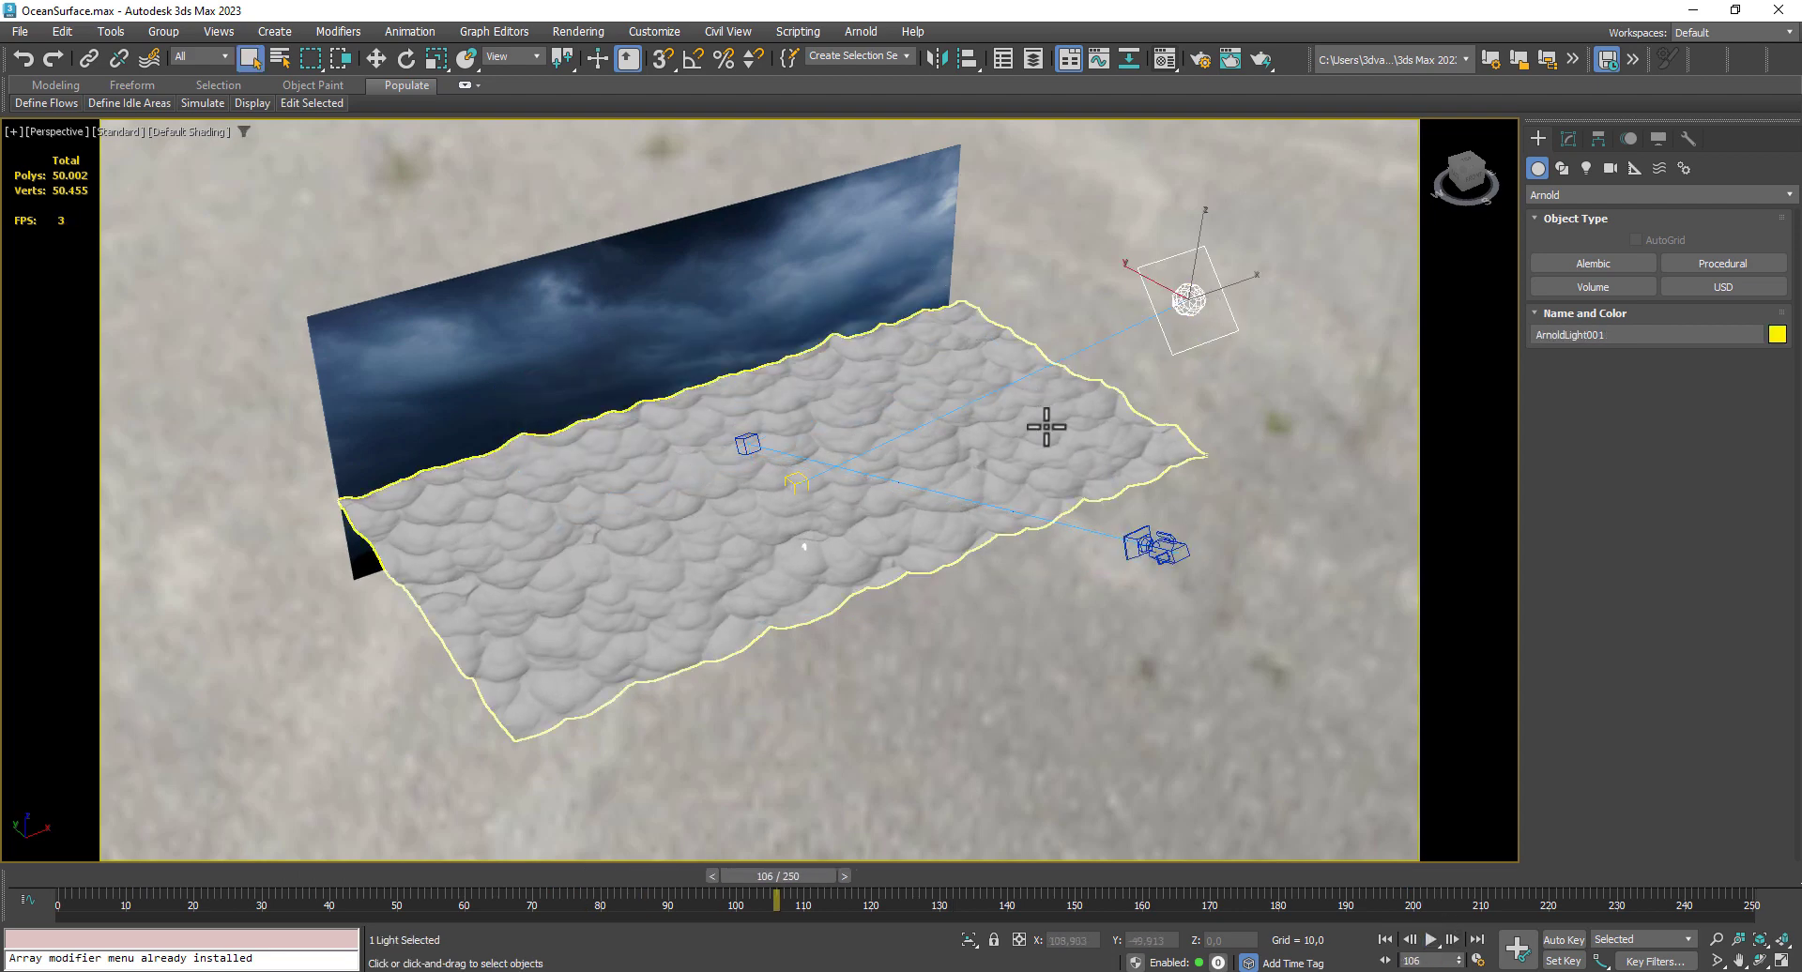
click(677, 297)
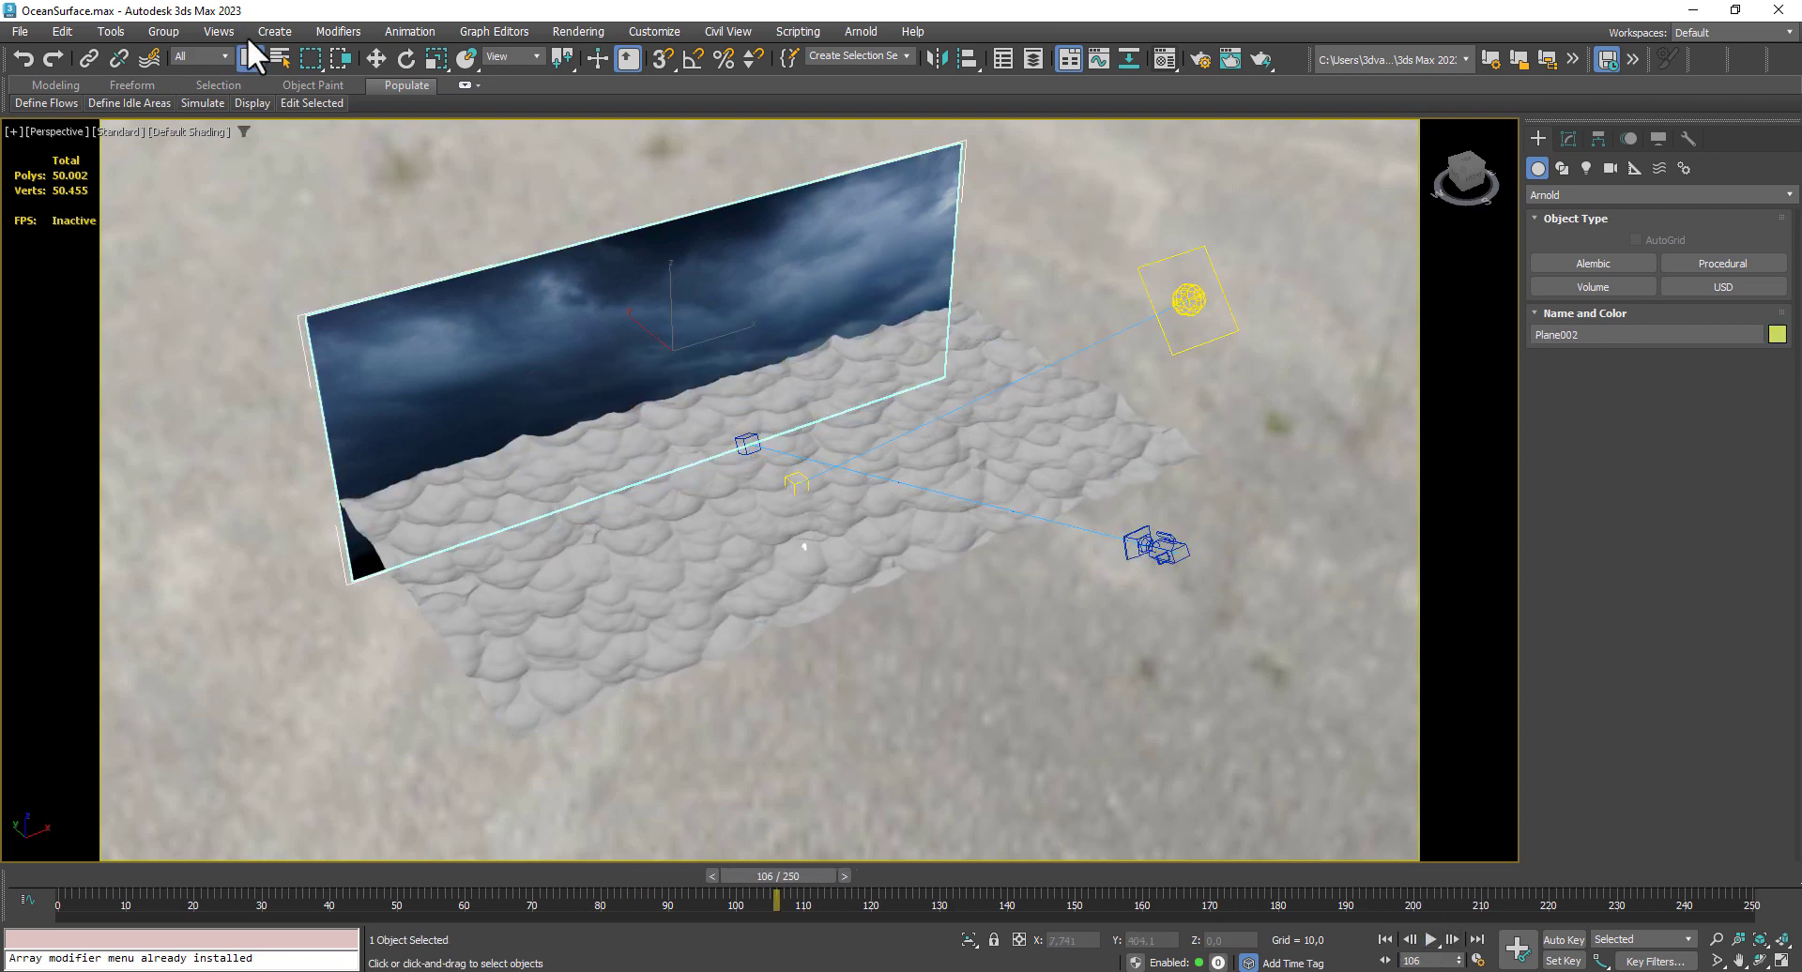
click(376, 59)
mouse_move(732, 335)
mouse_down()
mouse_move(482, 354)
mouse_move(713, 346)
mouse_up()
right_click(732, 348)
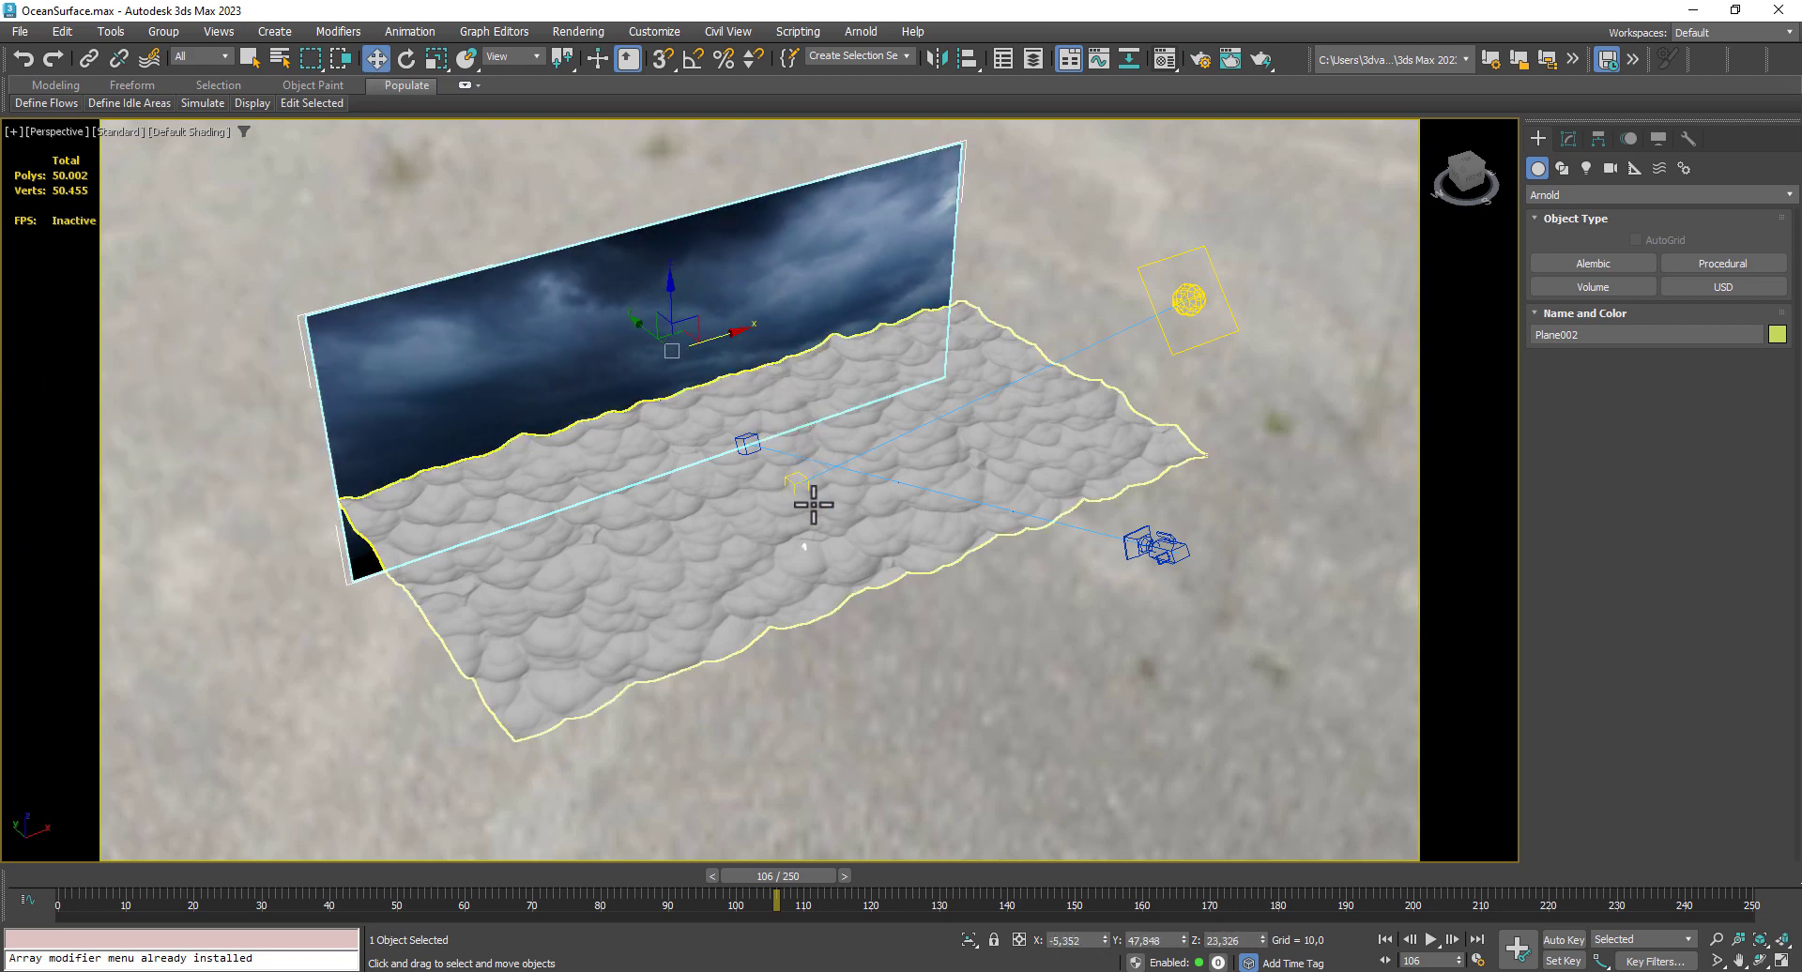
scroll(826, 482, up, 5)
mouse_move(892, 515)
middle_down()
mouse_move(1042, 491)
mouse_move(1002, 519)
mouse_move(957, 498)
mouse_move(921, 523)
mouse_move(978, 510)
mouse_move(909, 502)
mouse_move(863, 523)
middle_up()
scroll(917, 511, down, 5)
scroll(917, 498, up, 2)
scroll(921, 506, up, 4)
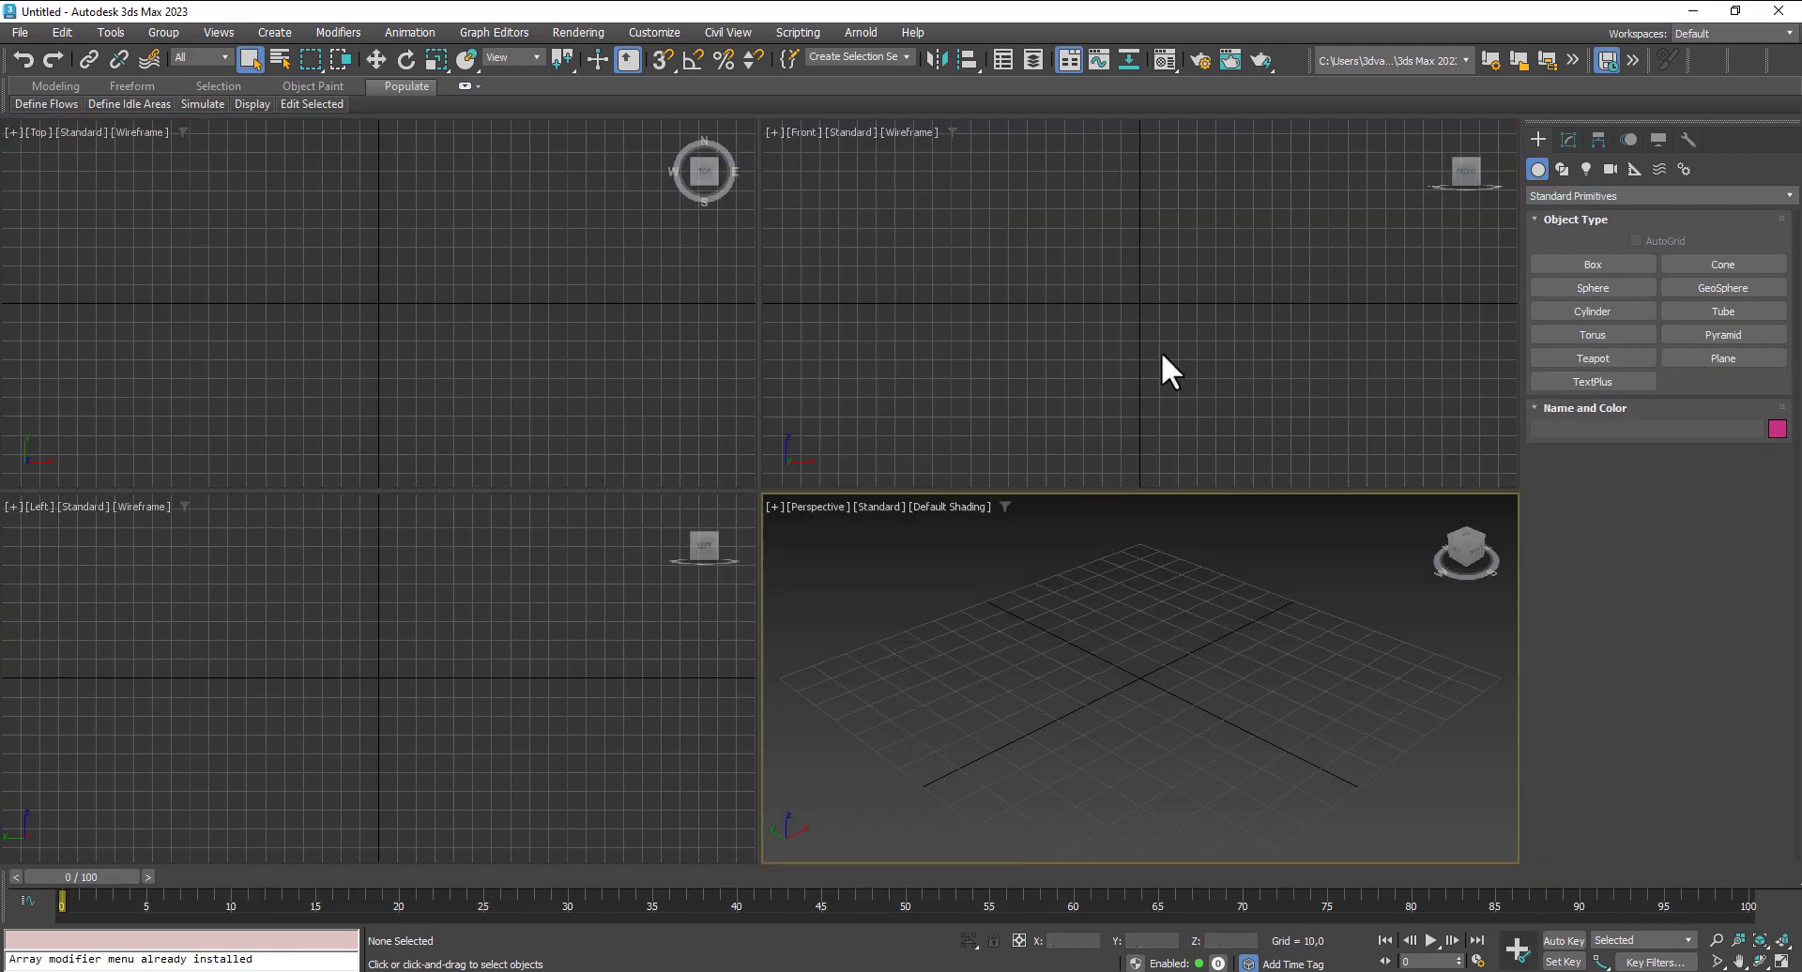
Create a plane about 157 long and 306 wide in the Top view for the ocean surface
click(1733, 358)
drag(114, 179, 693, 479)
click(379, 54)
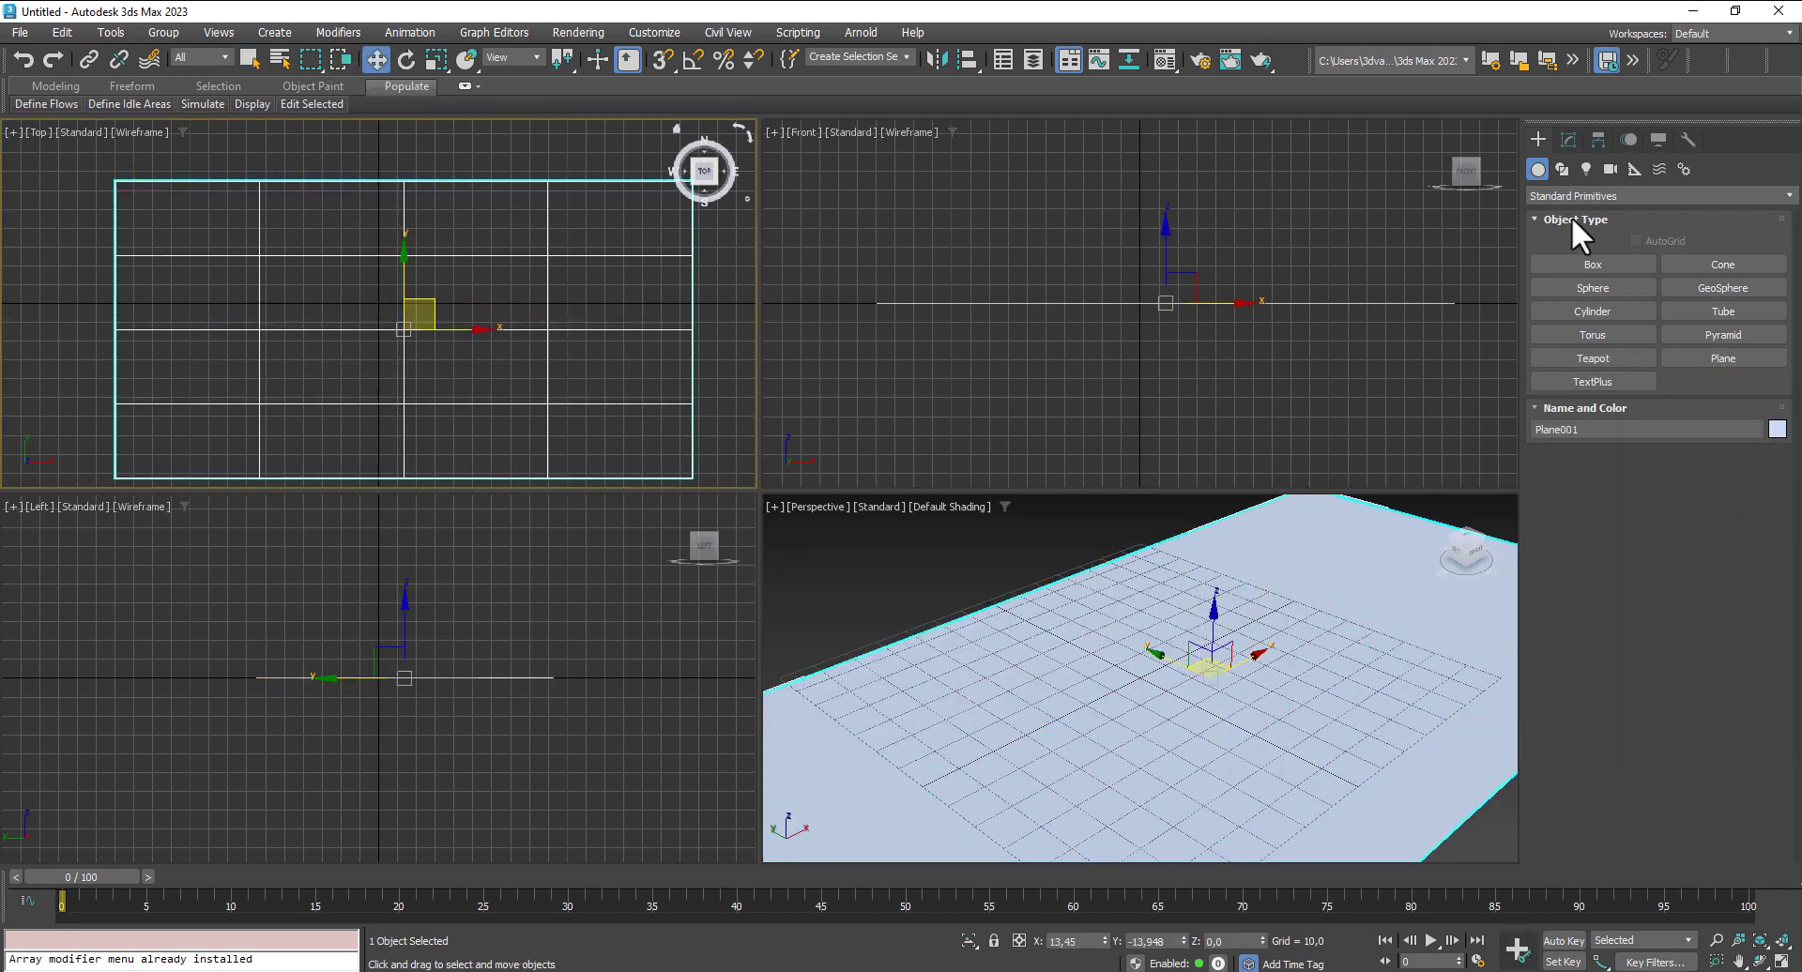
Set the ocean plane to 200 length segments and 250 width segments
click(1569, 137)
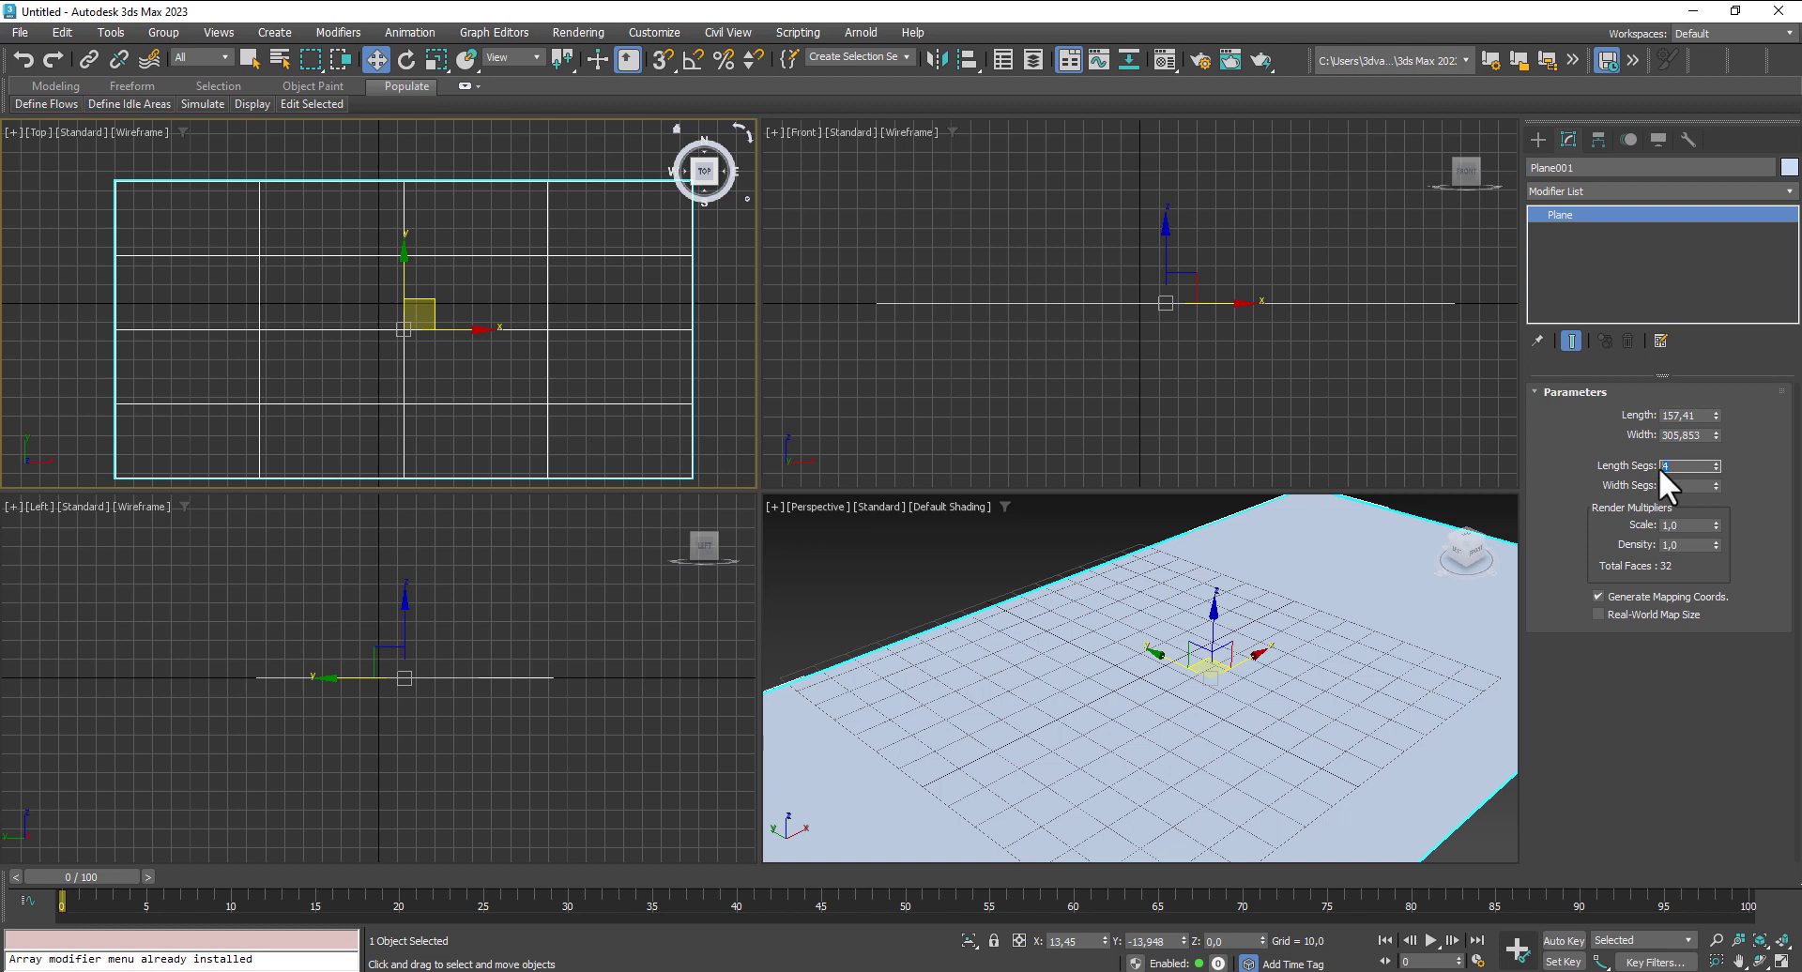
text(200)
key(Return)
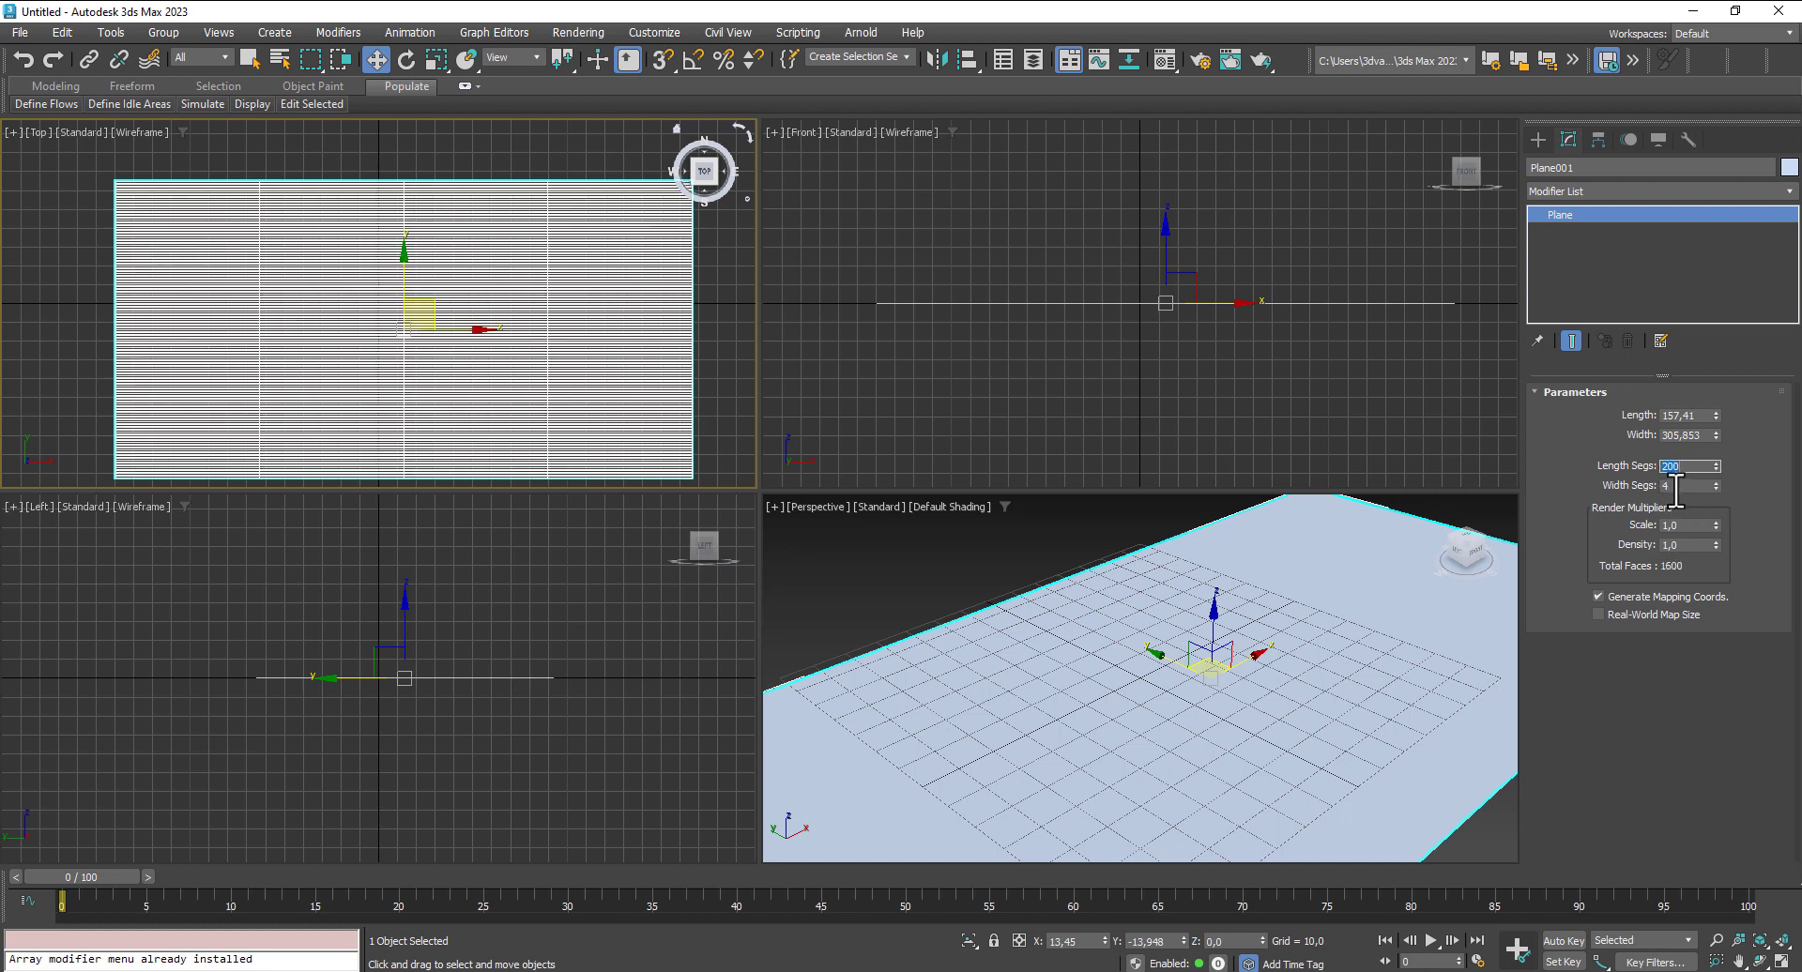
scroll(600, 345, up, 3)
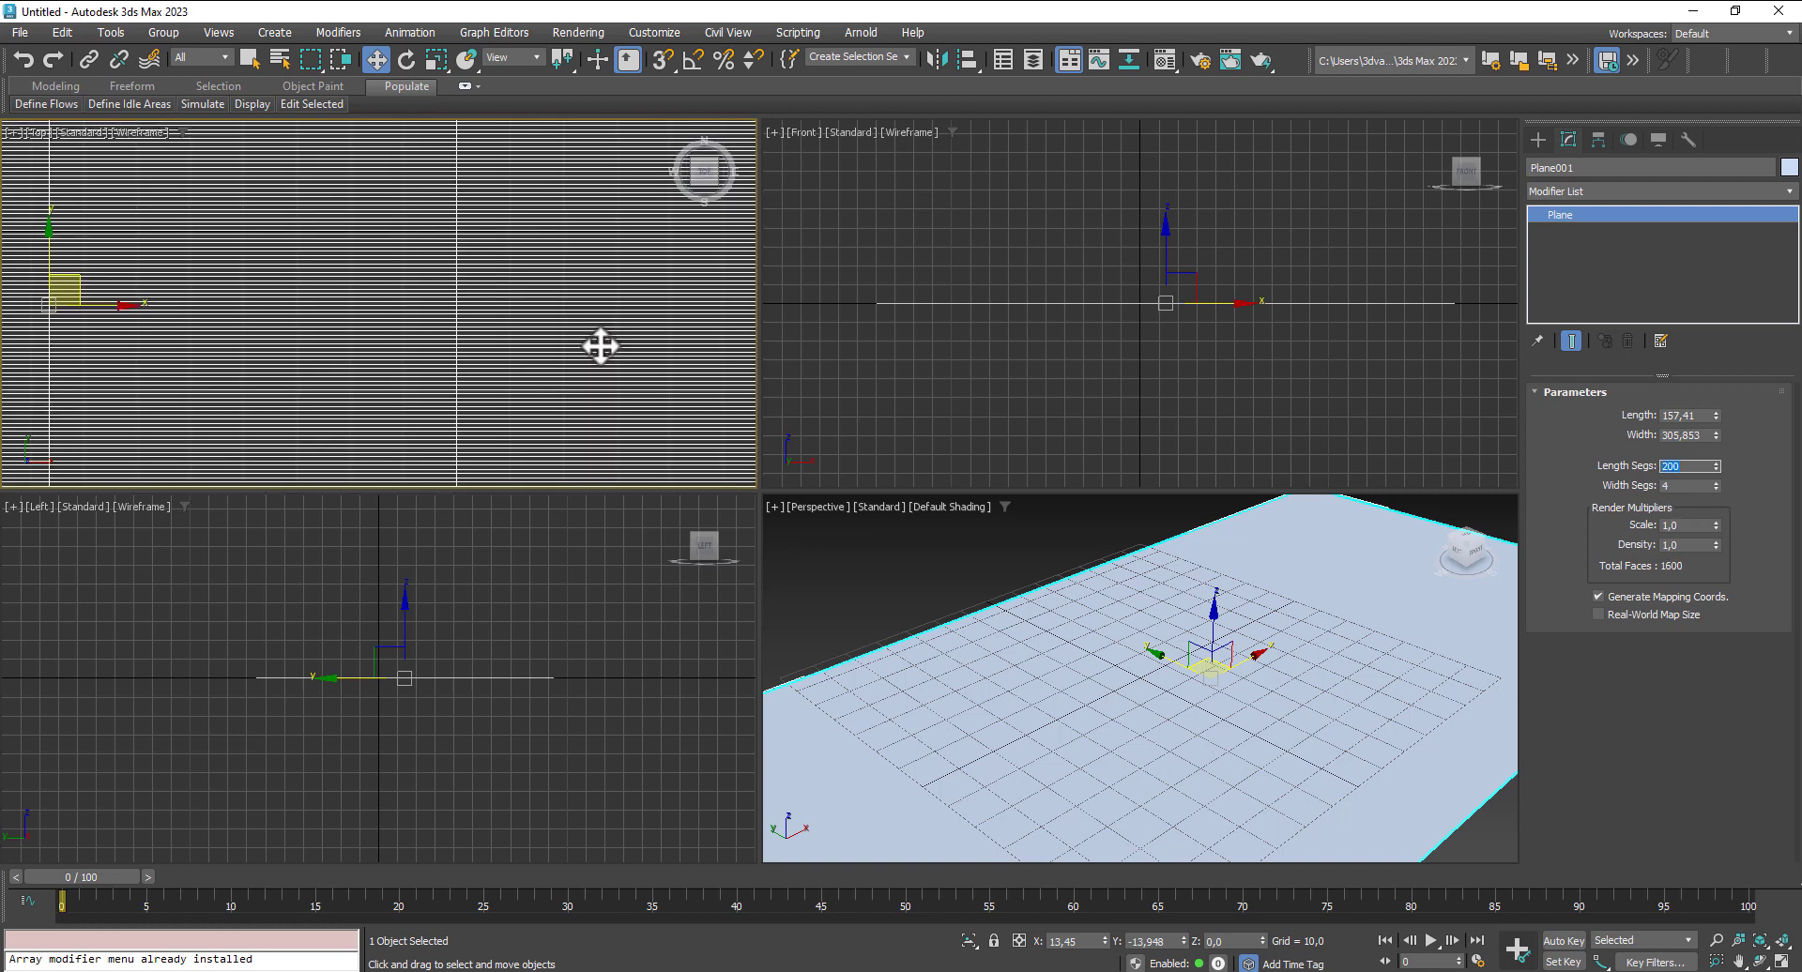
scroll(601, 346, up, 2)
key(Tab)
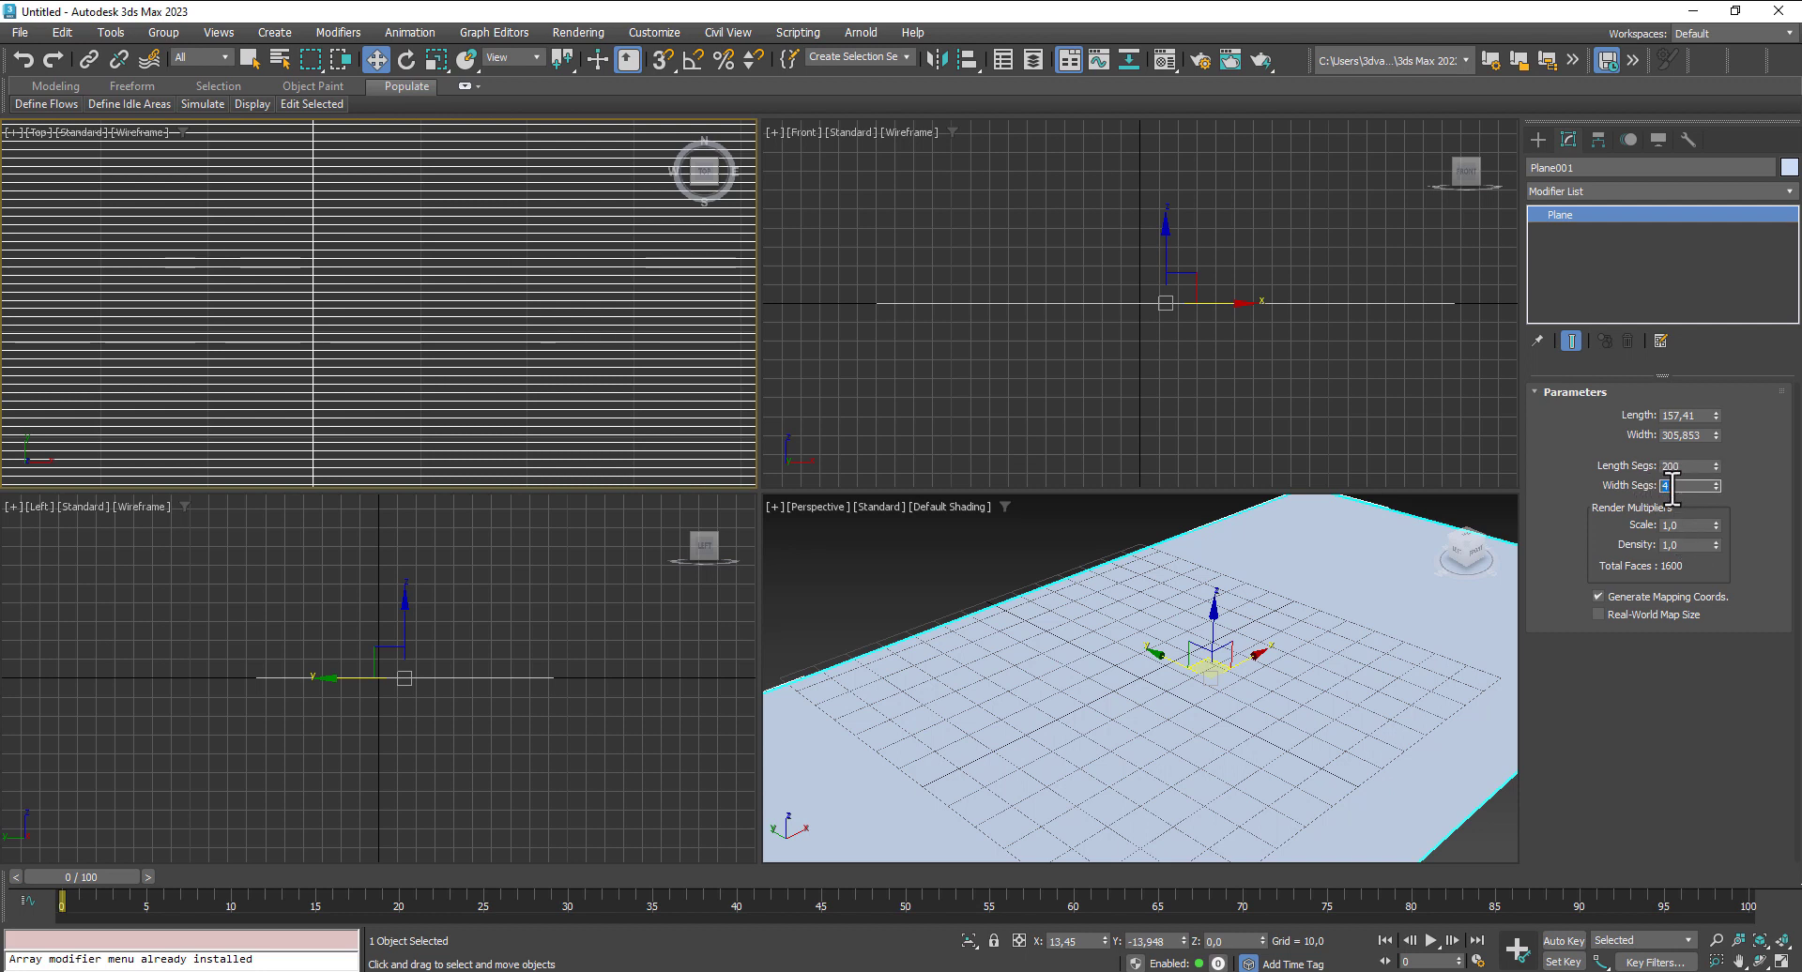
key(Return)
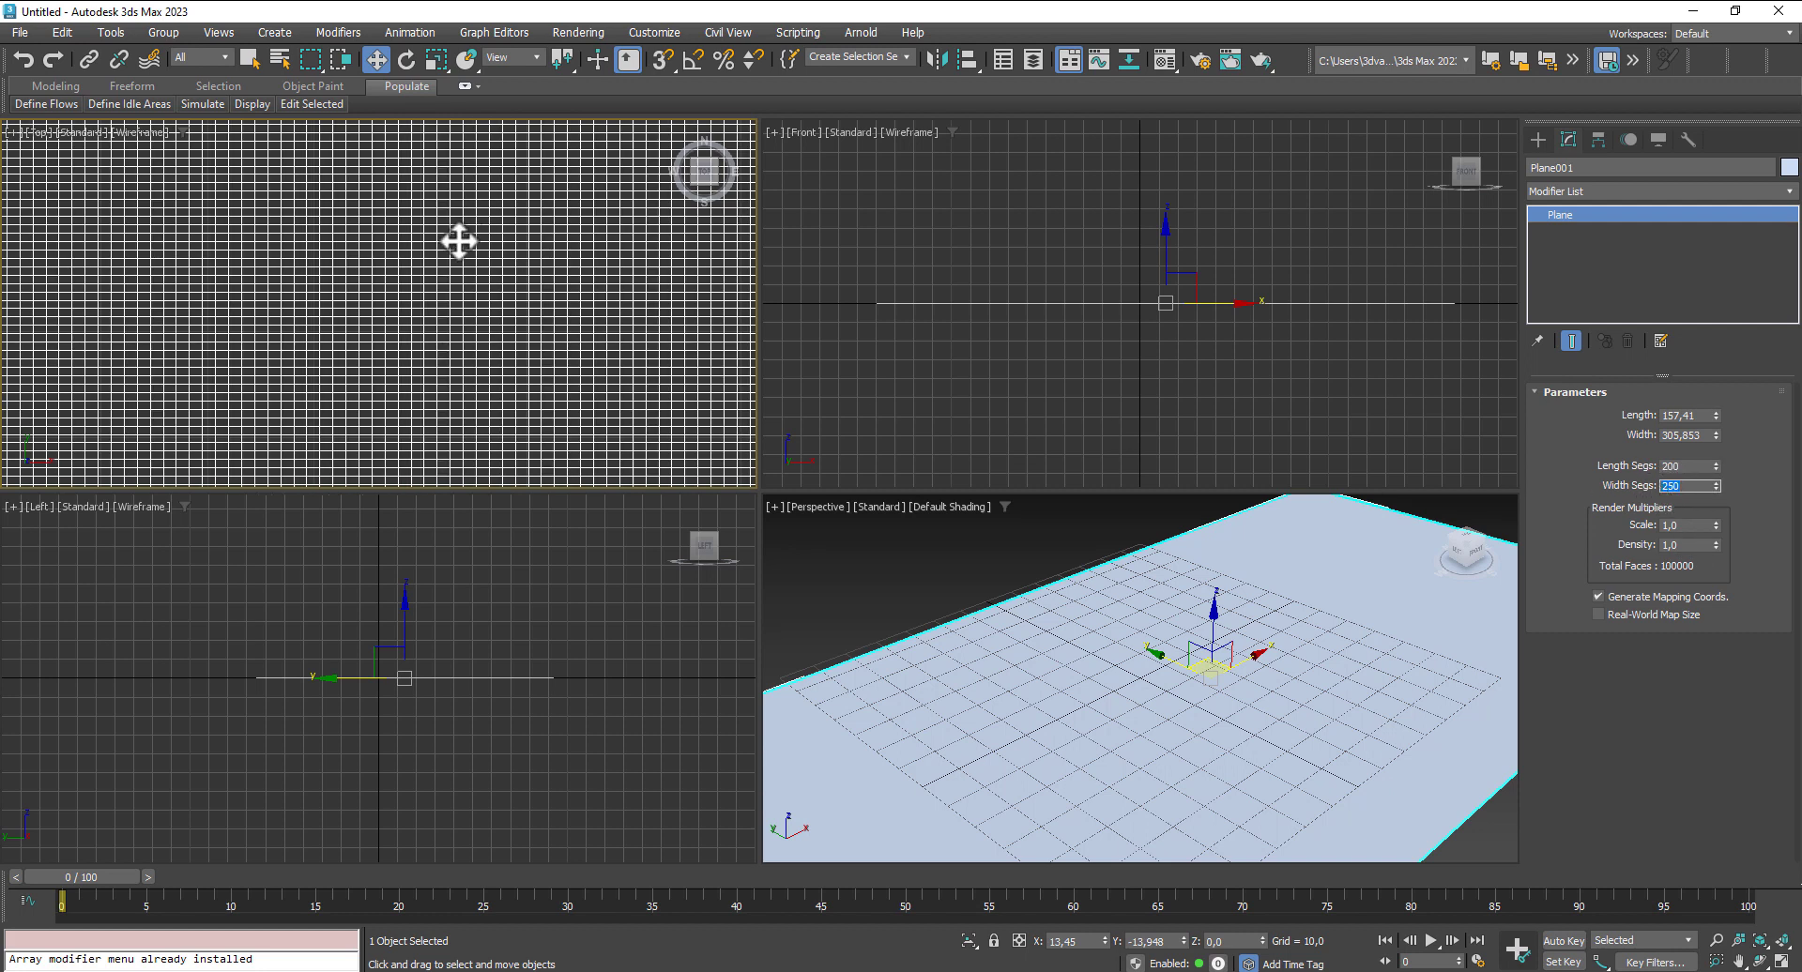
Frame the ocean plane in the perspective view, show safe frames, and create a physical camera from that view
scroll(478, 262, down, 3)
scroll(1194, 423, down, 3)
middle_drag(1307, 735, 1184, 714)
scroll(382, 334, down, 6)
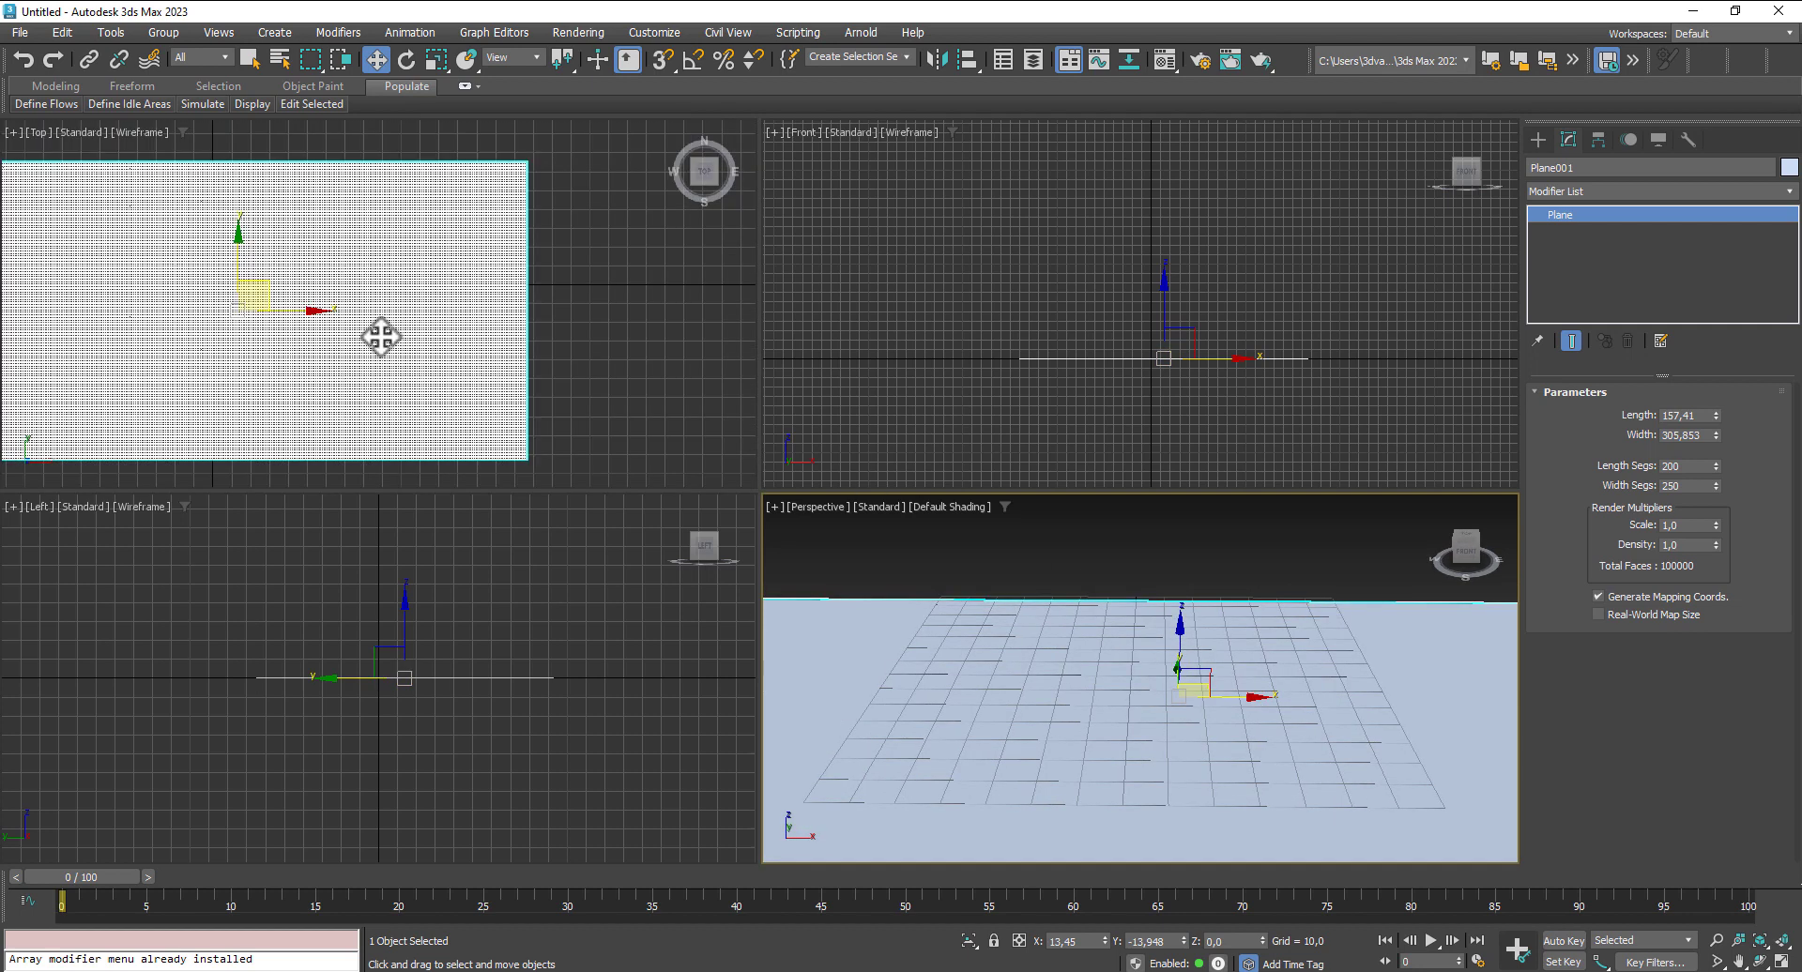
key(shift+f)
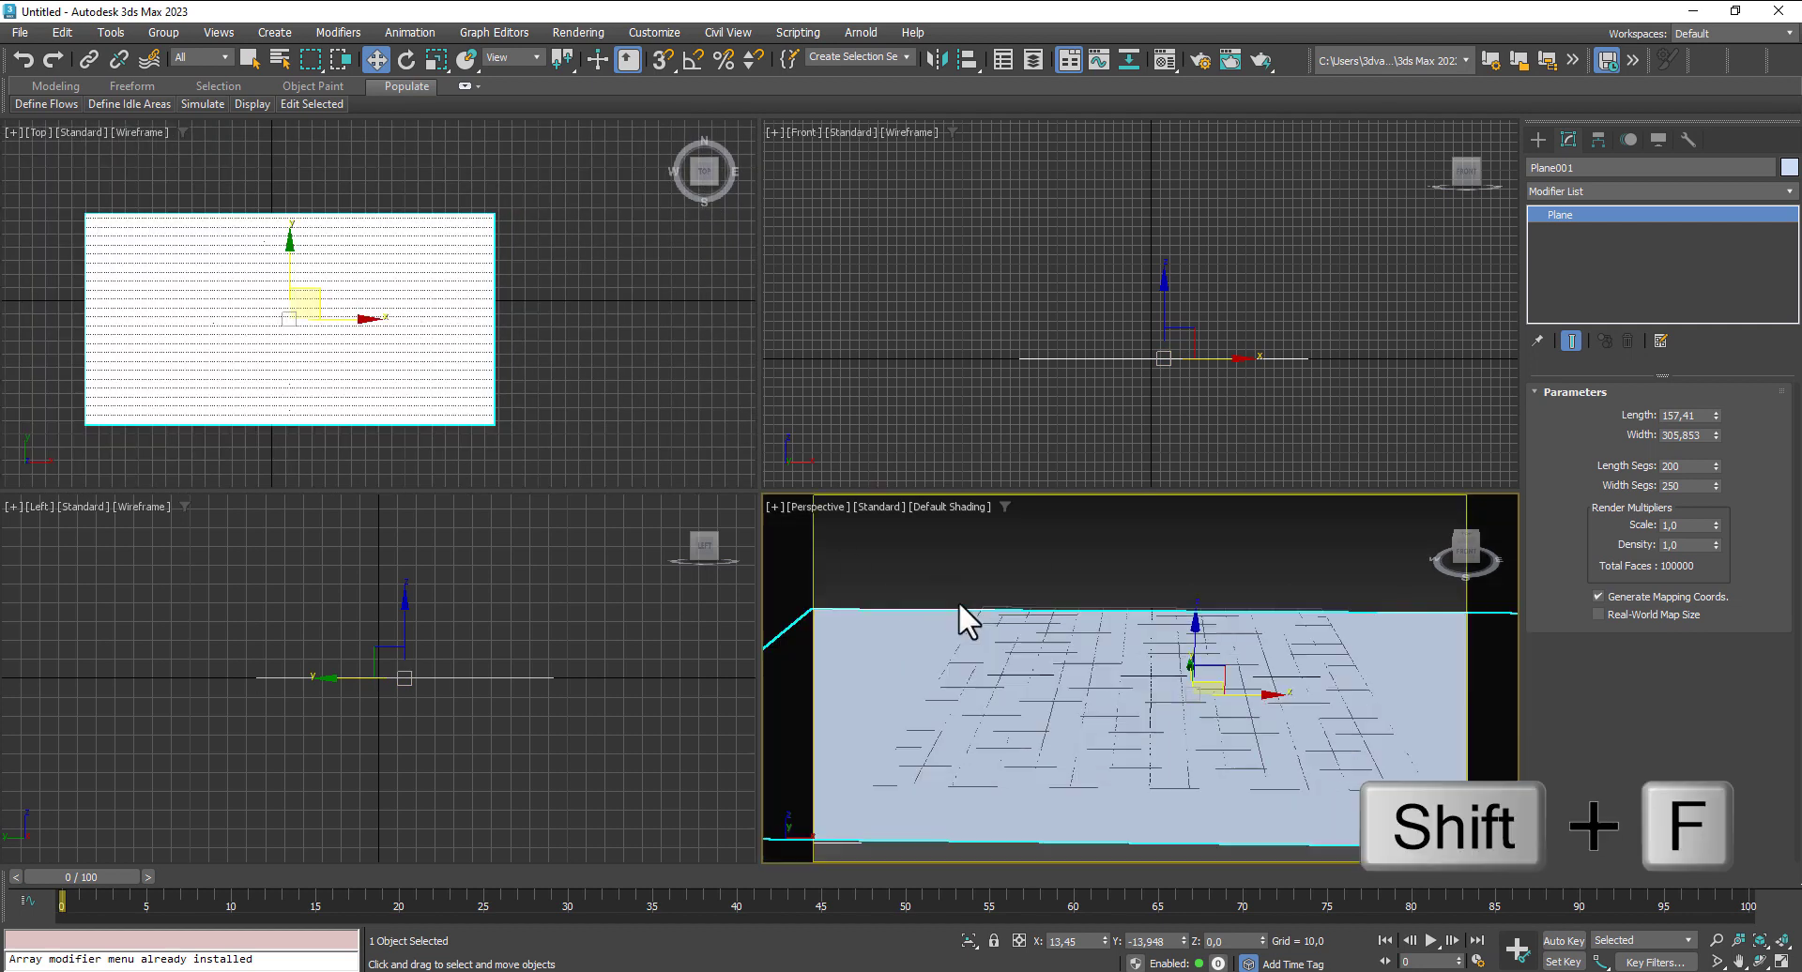
key(ctrl+c)
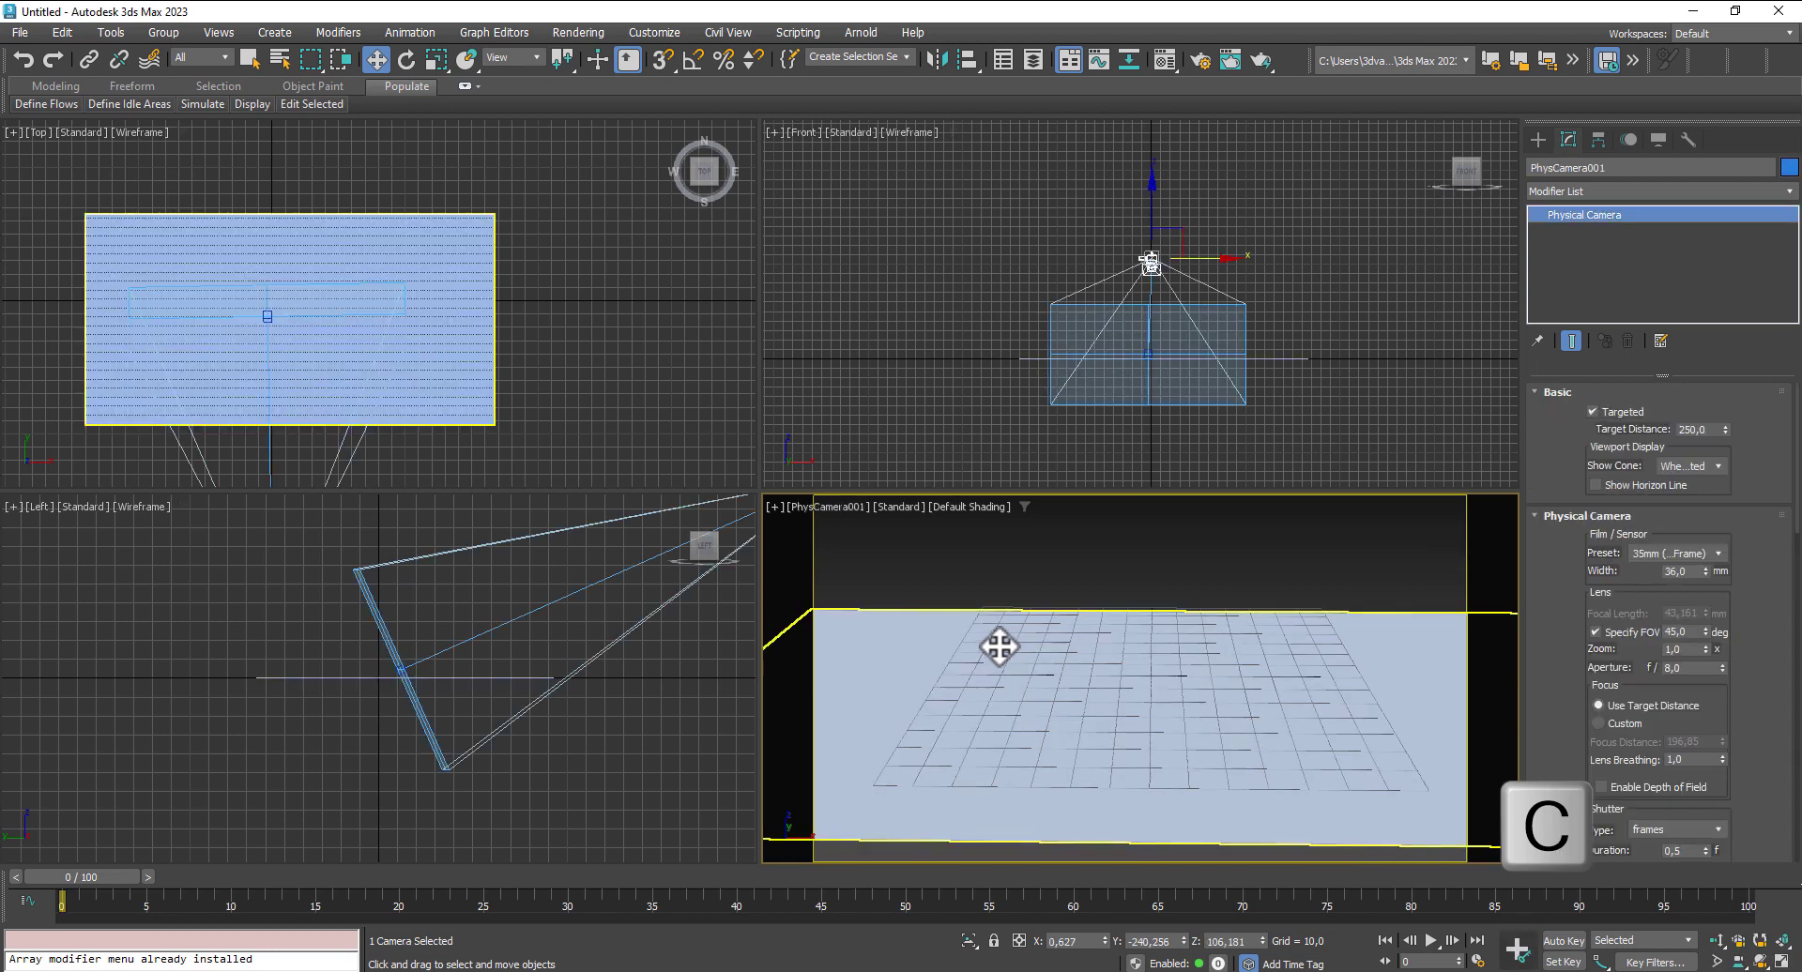
Clear the camera selection and display polygon and vertex statistics in the camera view
scroll(388, 317, down, 2)
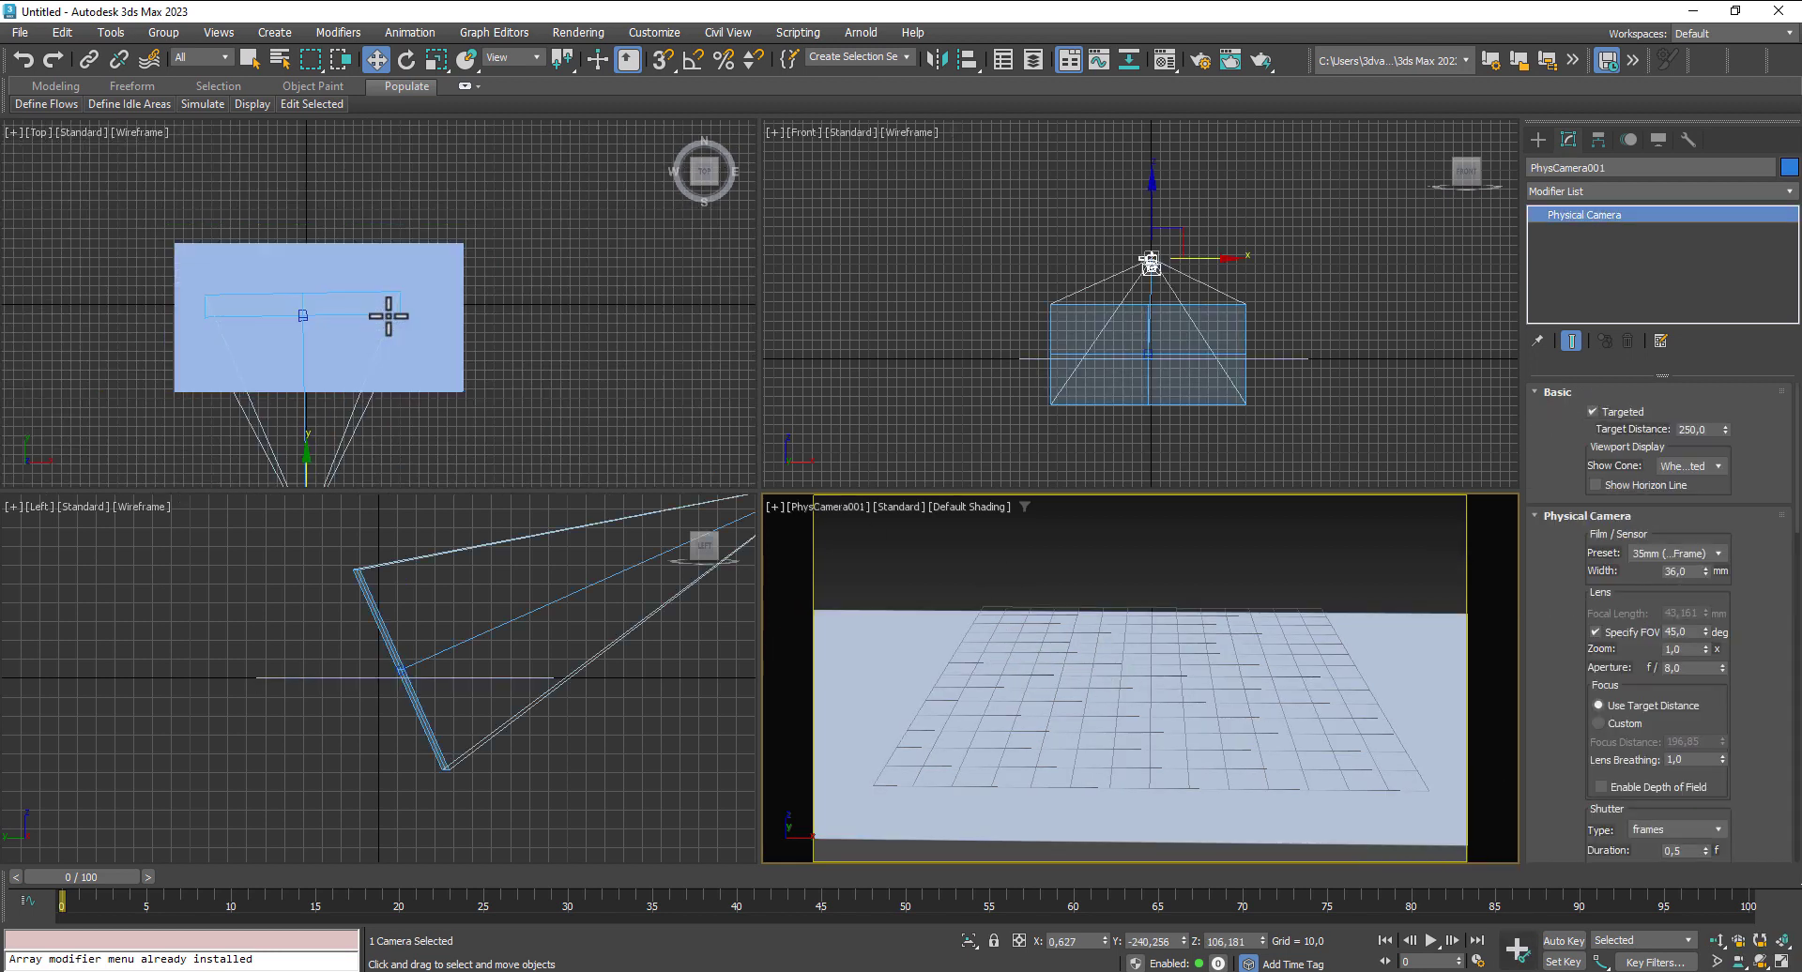
click(436, 323)
click(897, 537)
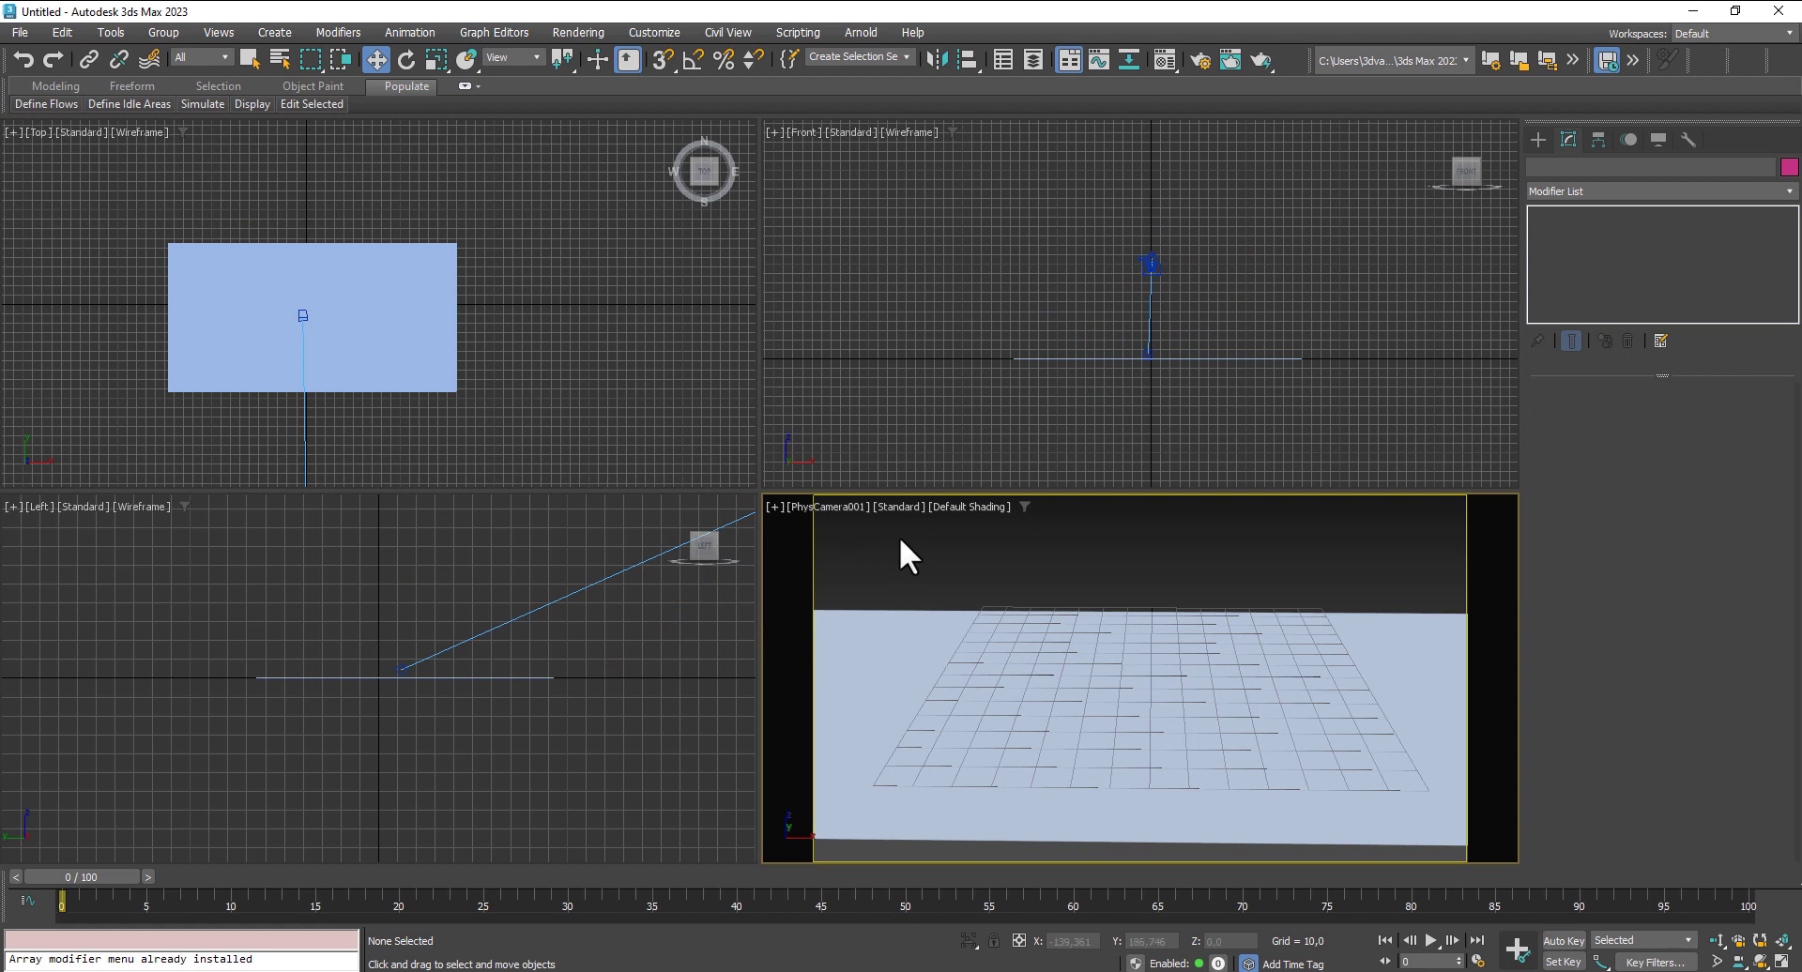
key(7)
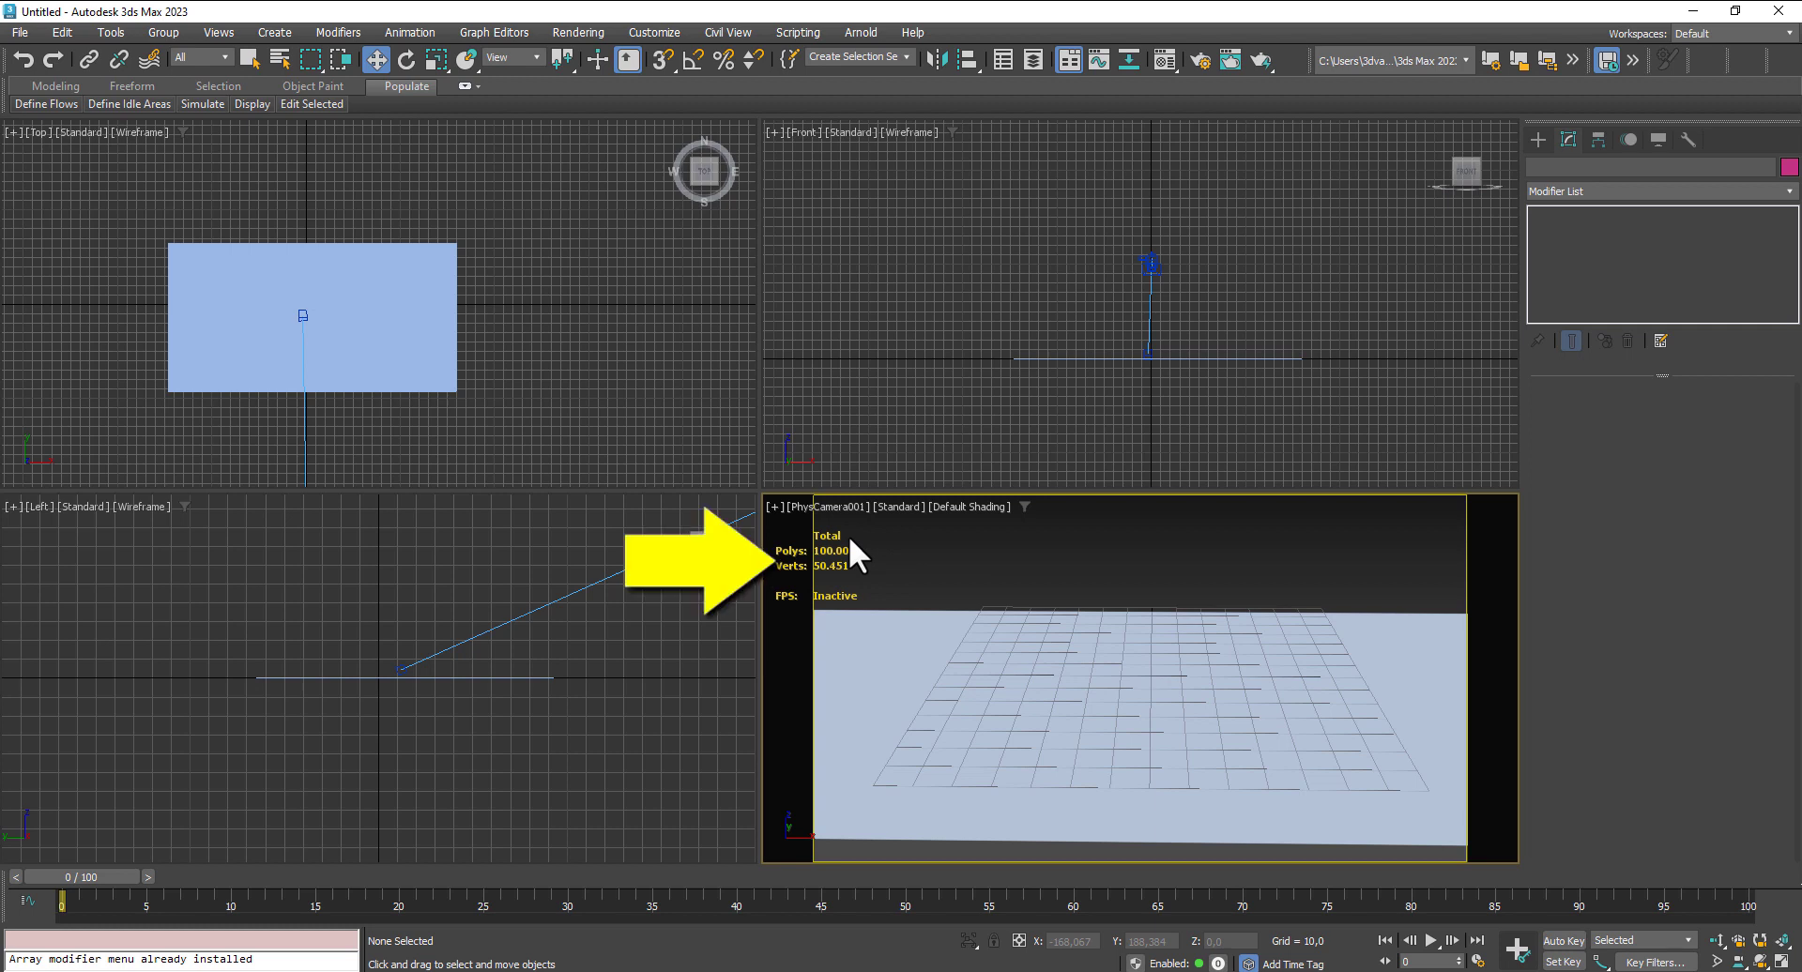
Move the ocean plane about 10 units in negative X and closer to the camera to fill the lower frame
click(1068, 706)
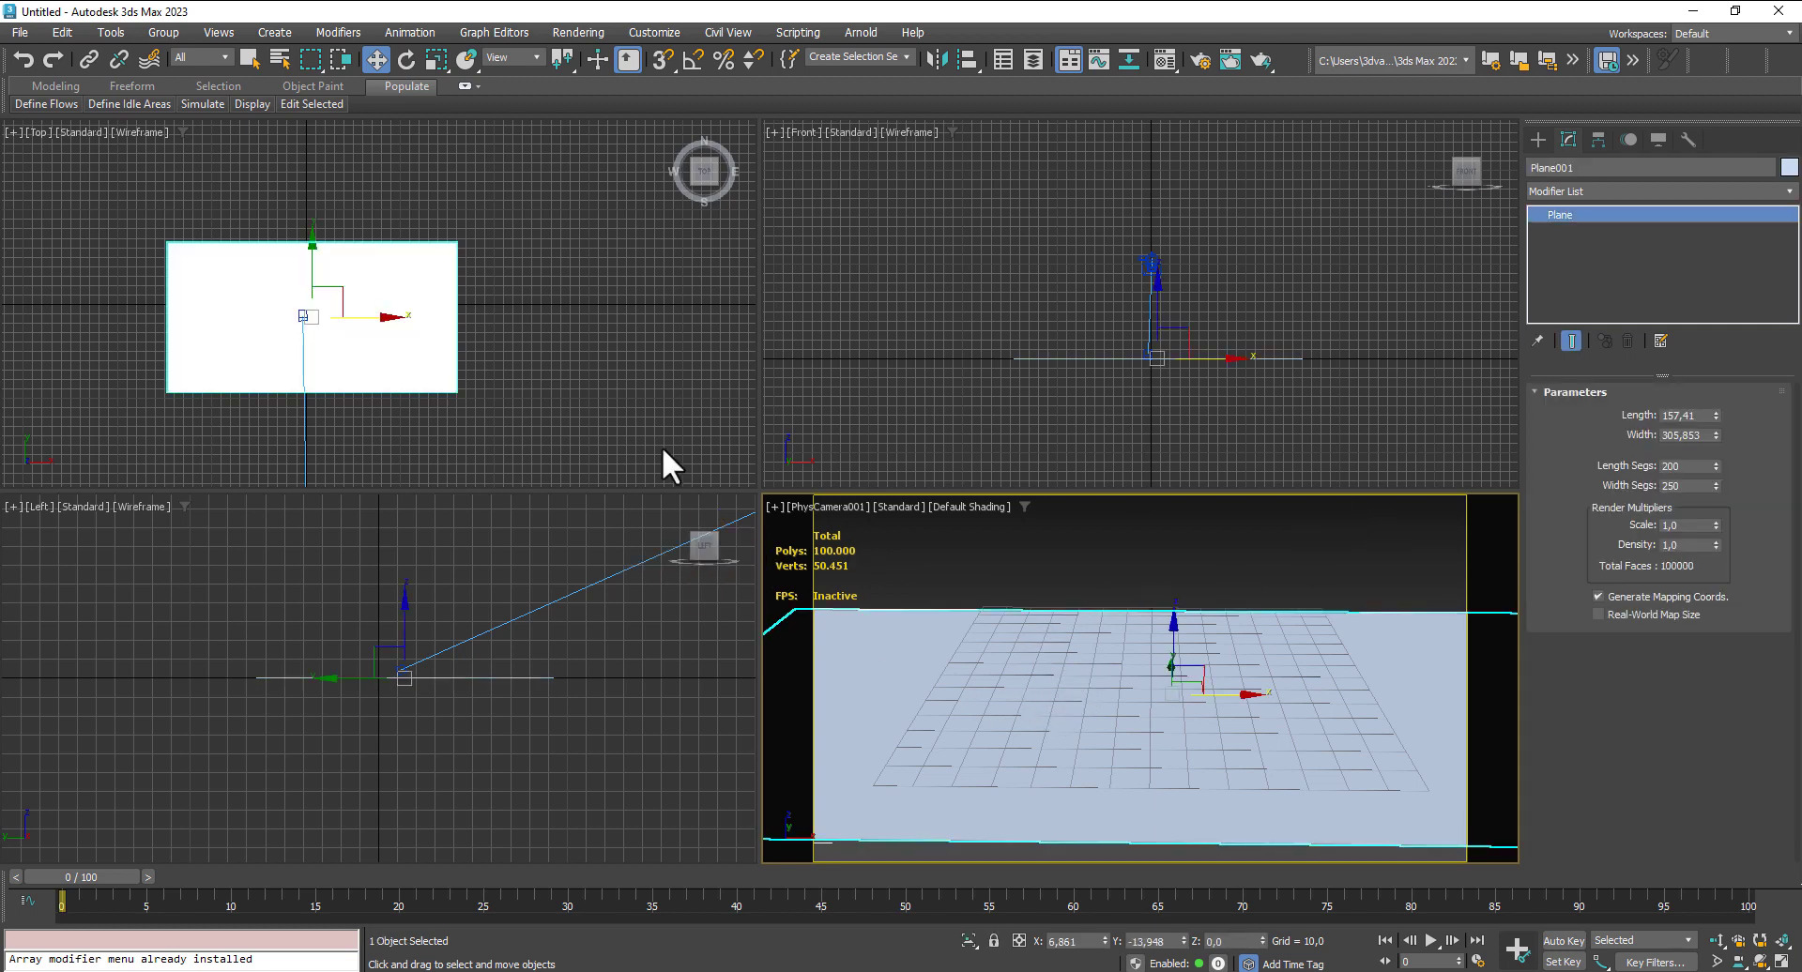
click(302, 349)
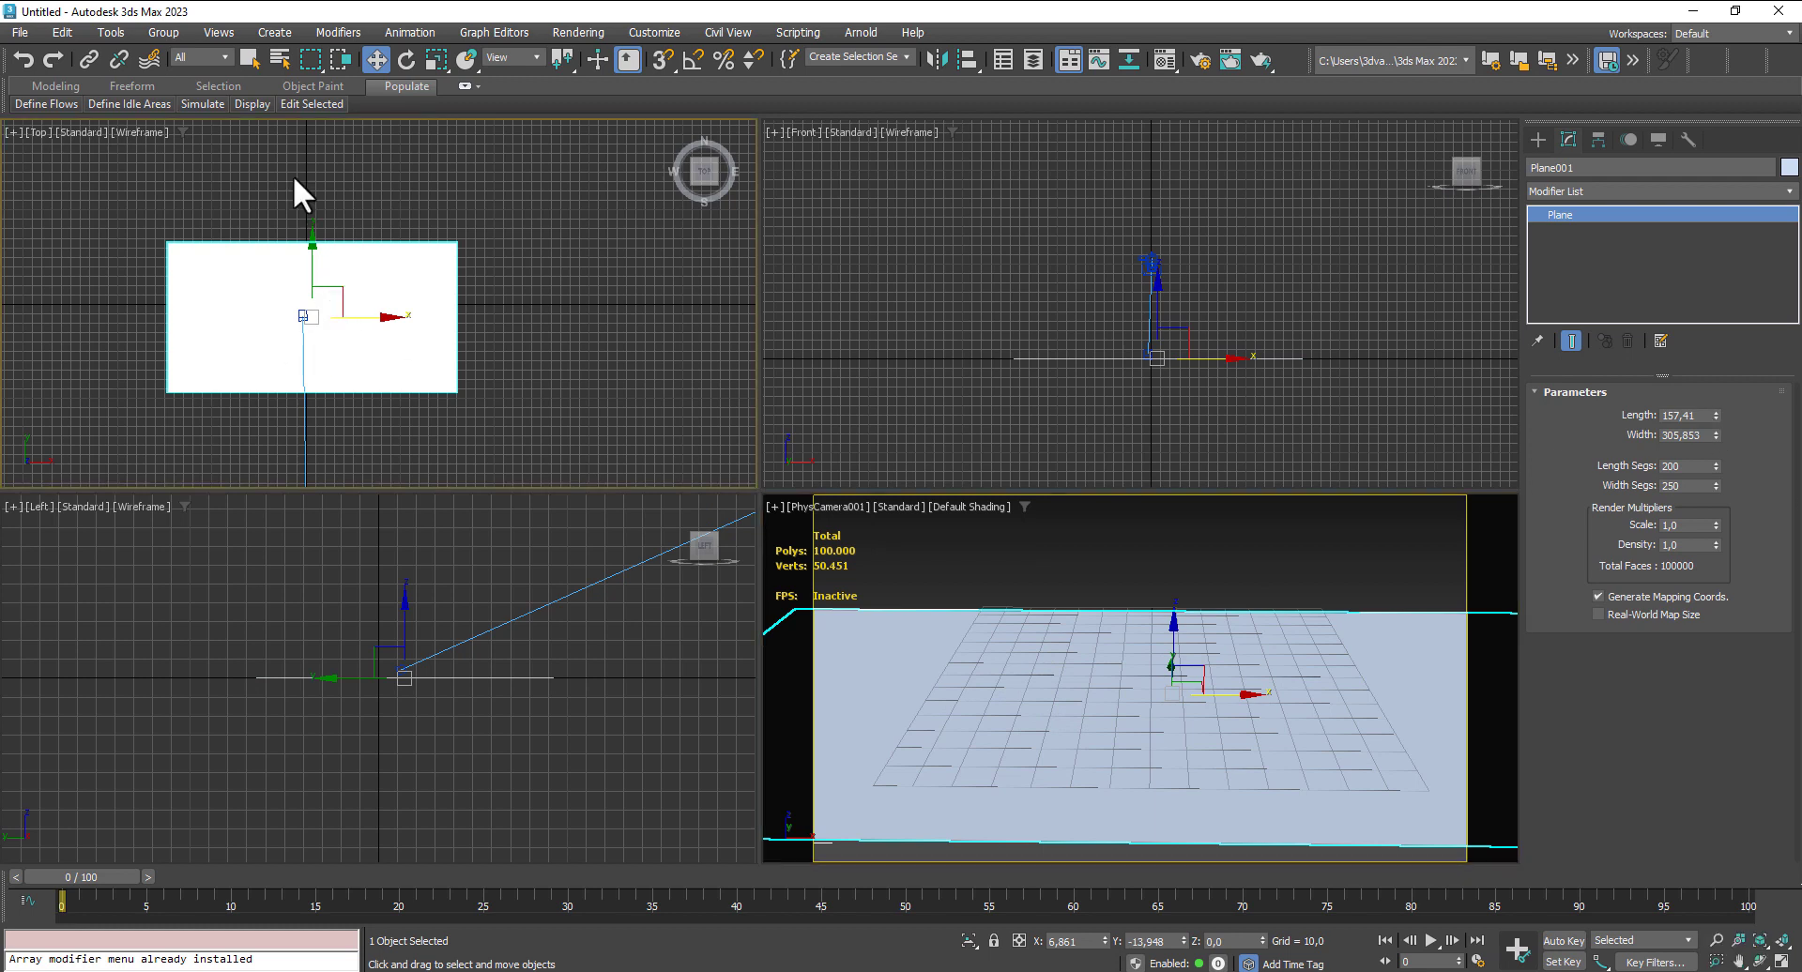
drag(319, 266, 364, 335)
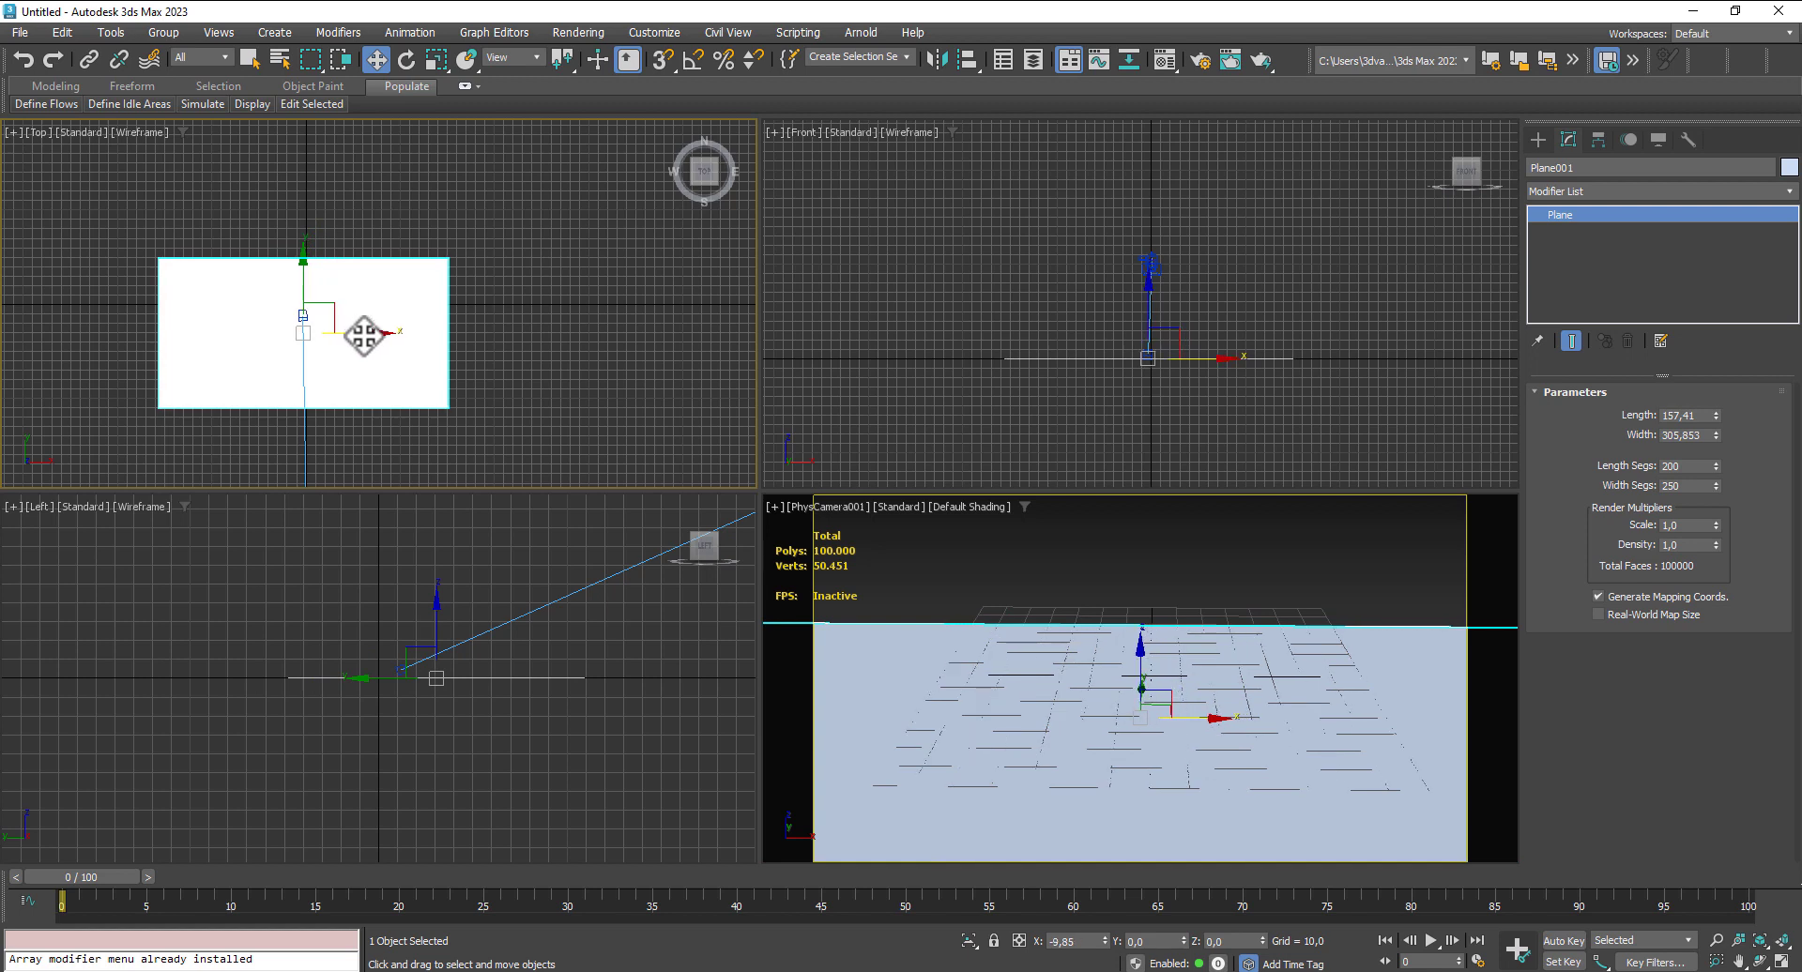
Create an upright backdrop plane about 77 high and 299 wide in the Front view, standing above the ocean plane
click(1537, 139)
click(1725, 357)
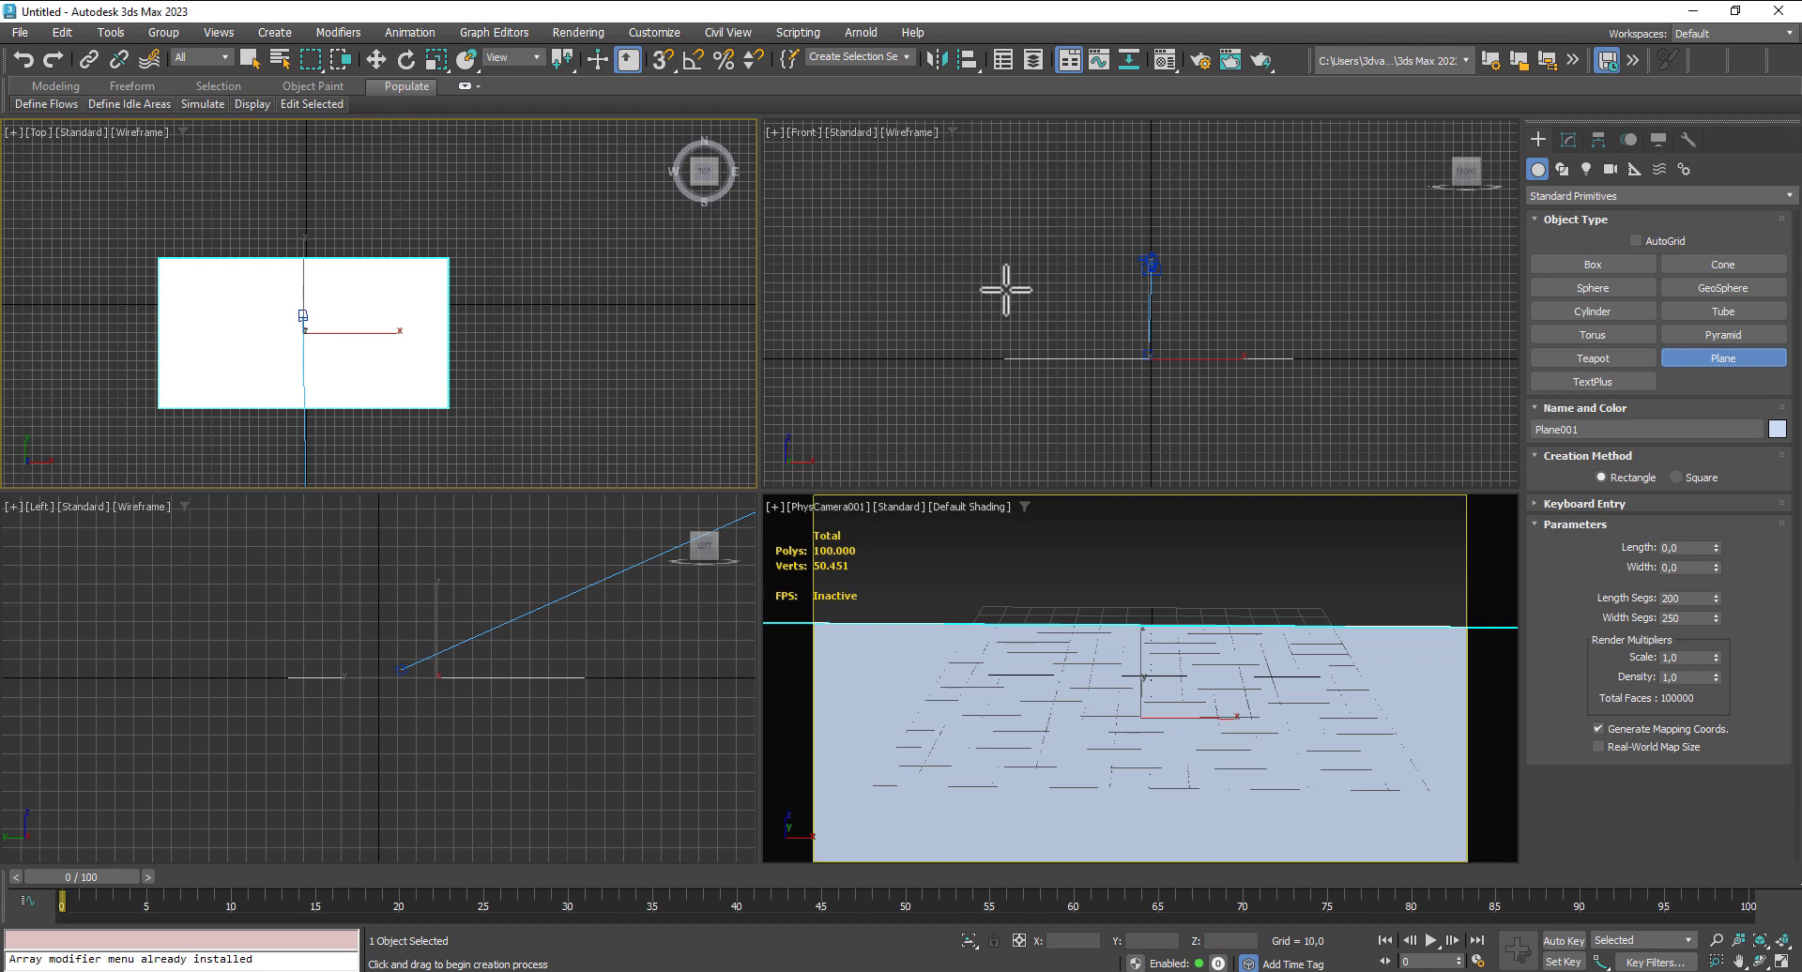
drag(1005, 289, 1288, 361)
Reduce the backdrop plane to 1 length segment and 1 width segment, and move it back to the ocean plane's far edge
click(1567, 139)
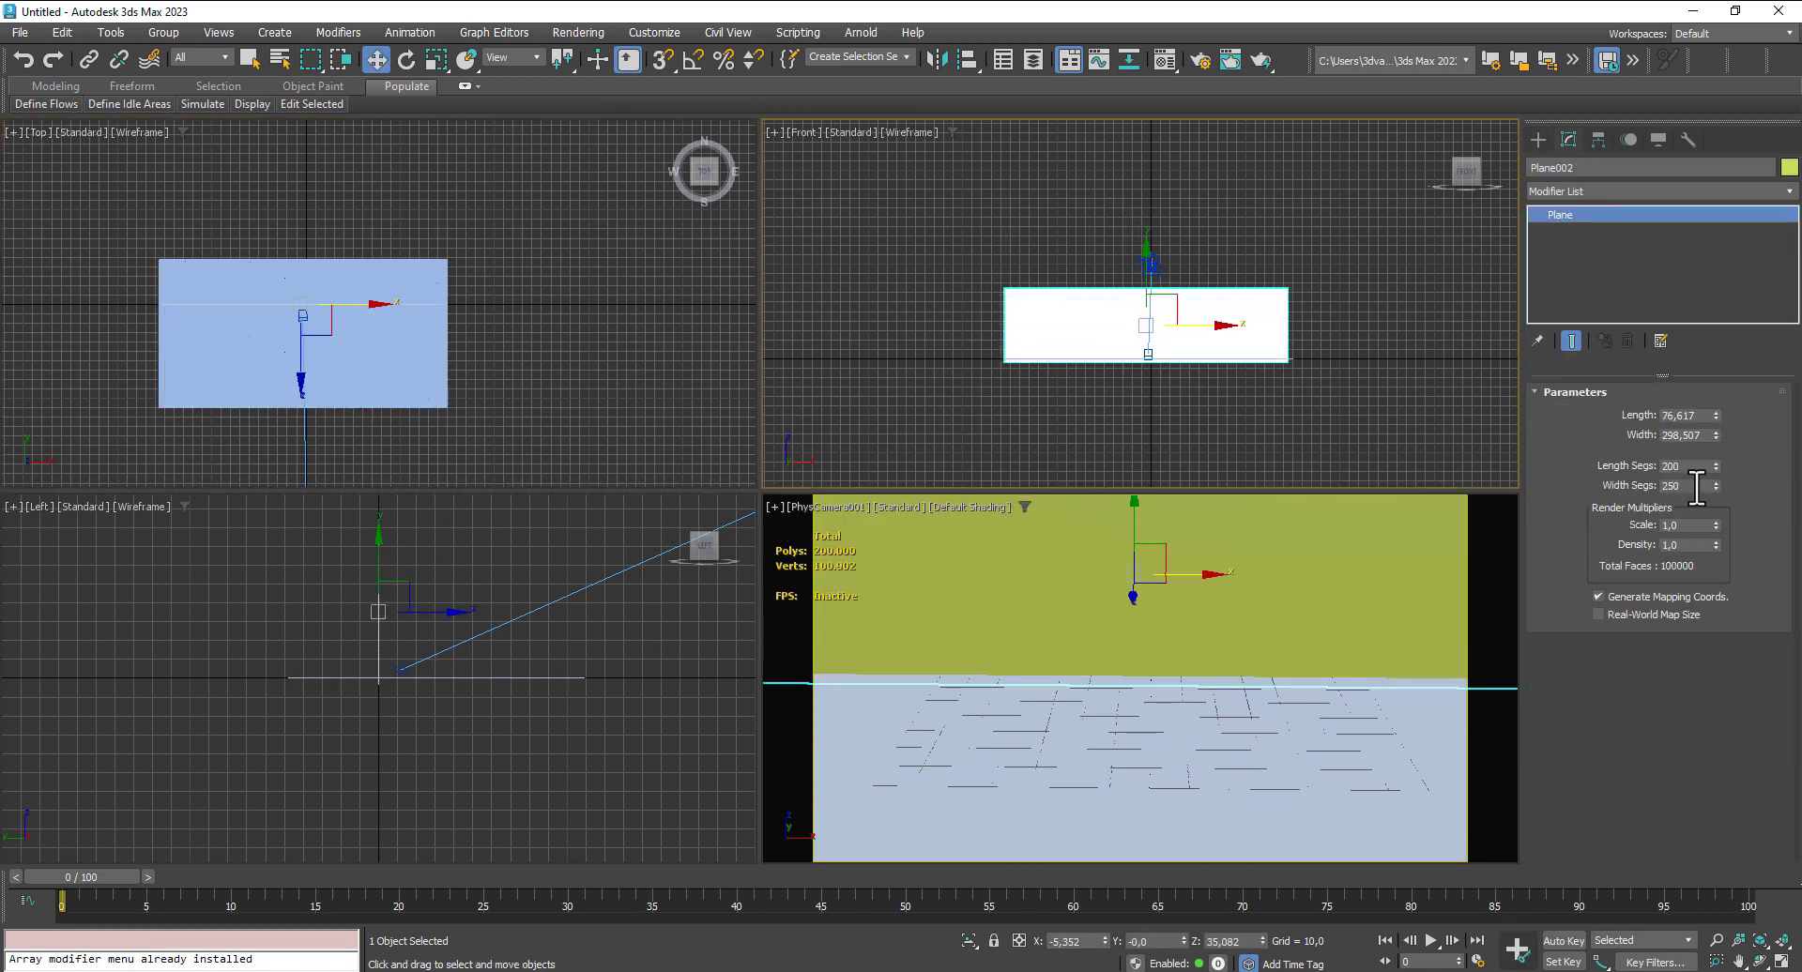
key(Tab)
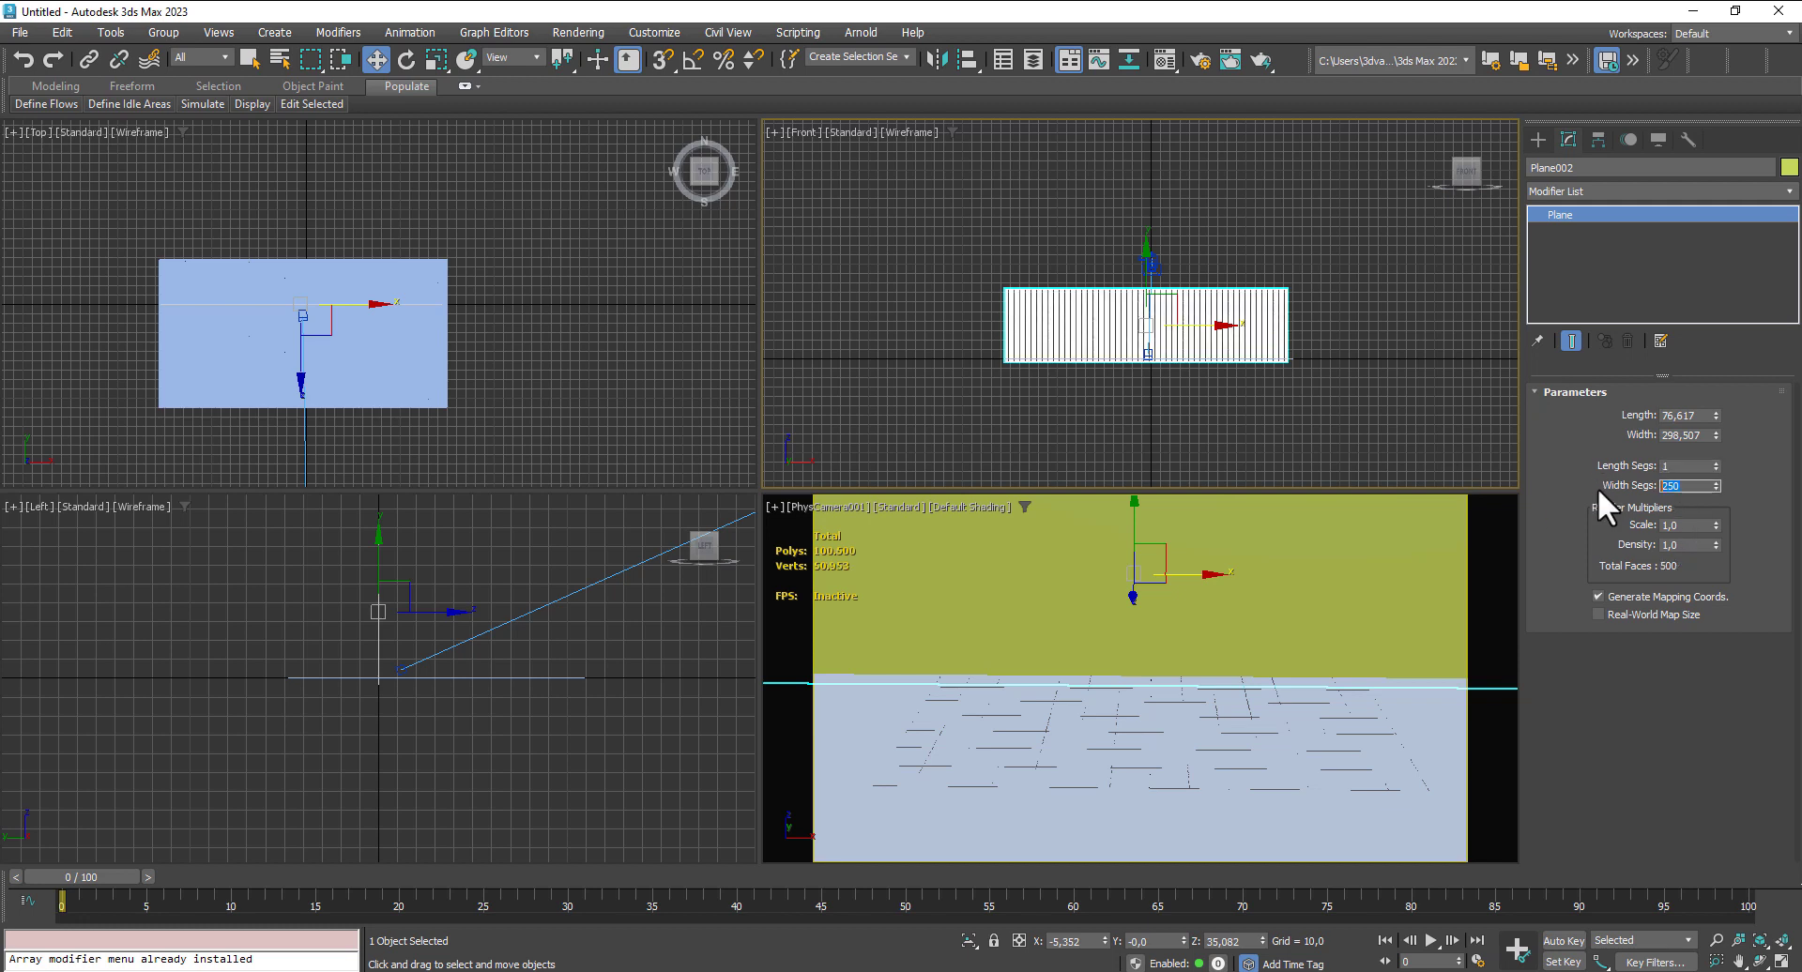
text(1)
right_click(383, 336)
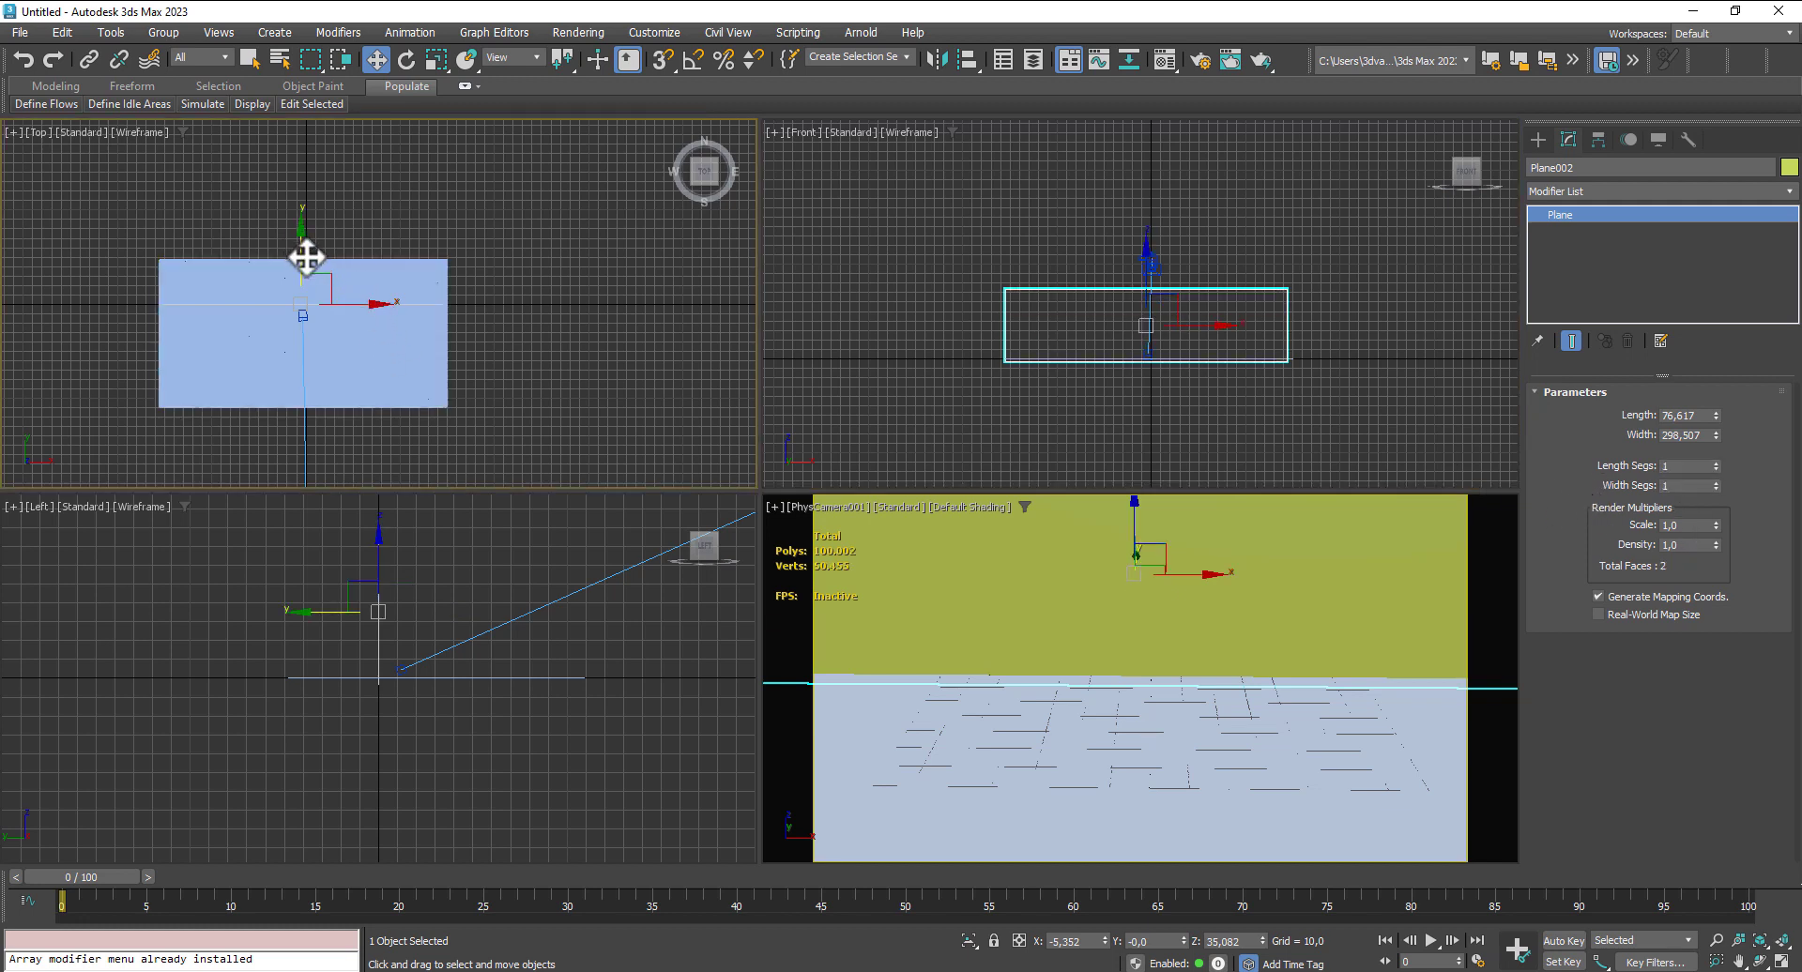
drag(306, 257, 290, 212)
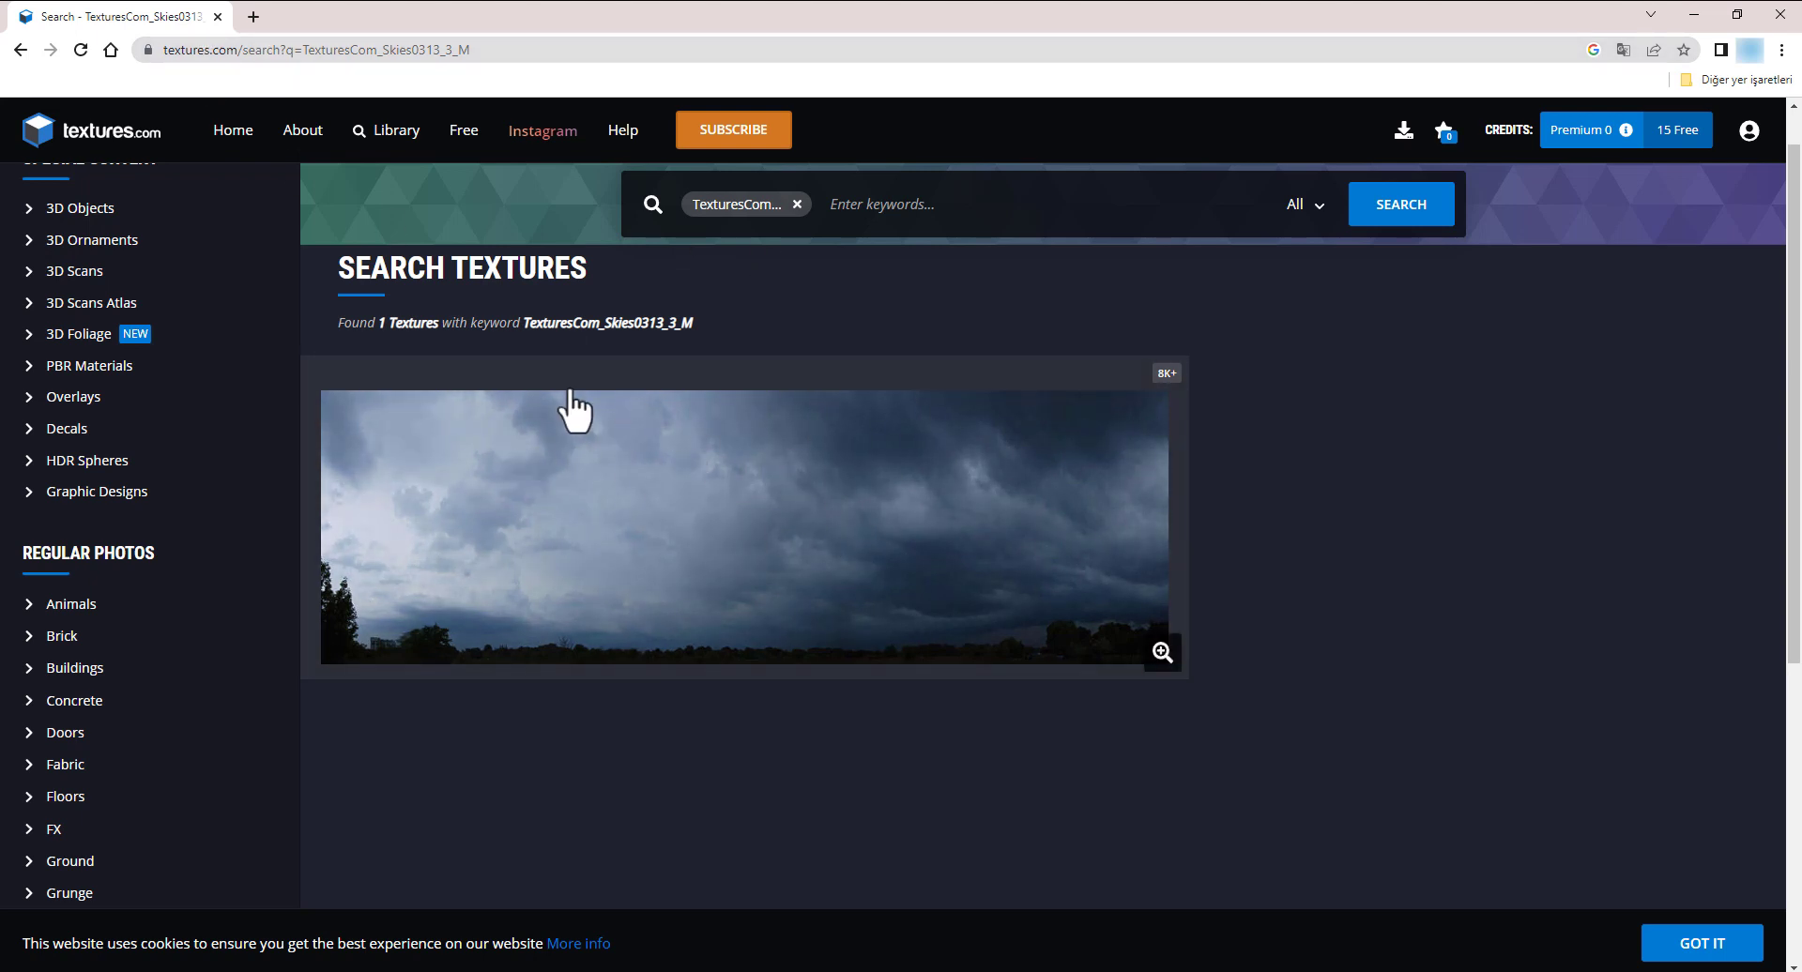
Download the 1600x846 version of Image 2 from the Skies0313 texture set on textures.com into the TW-21 folder
click(893, 524)
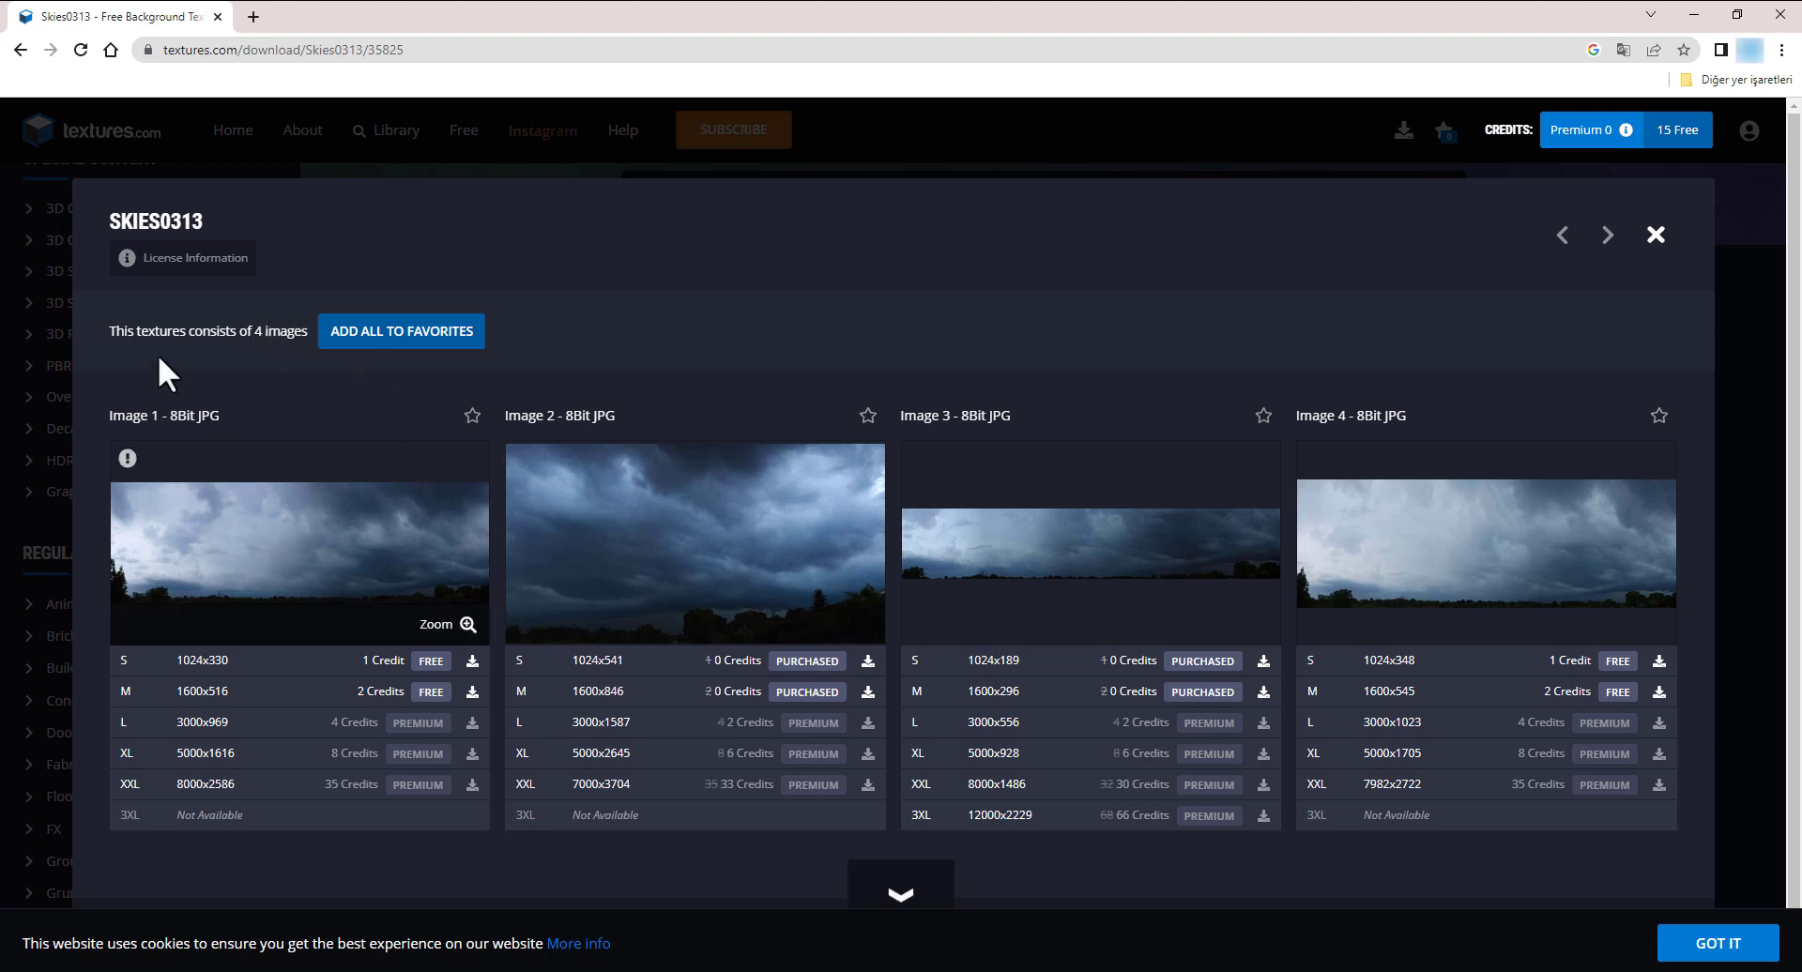
mouse_move(190, 246)
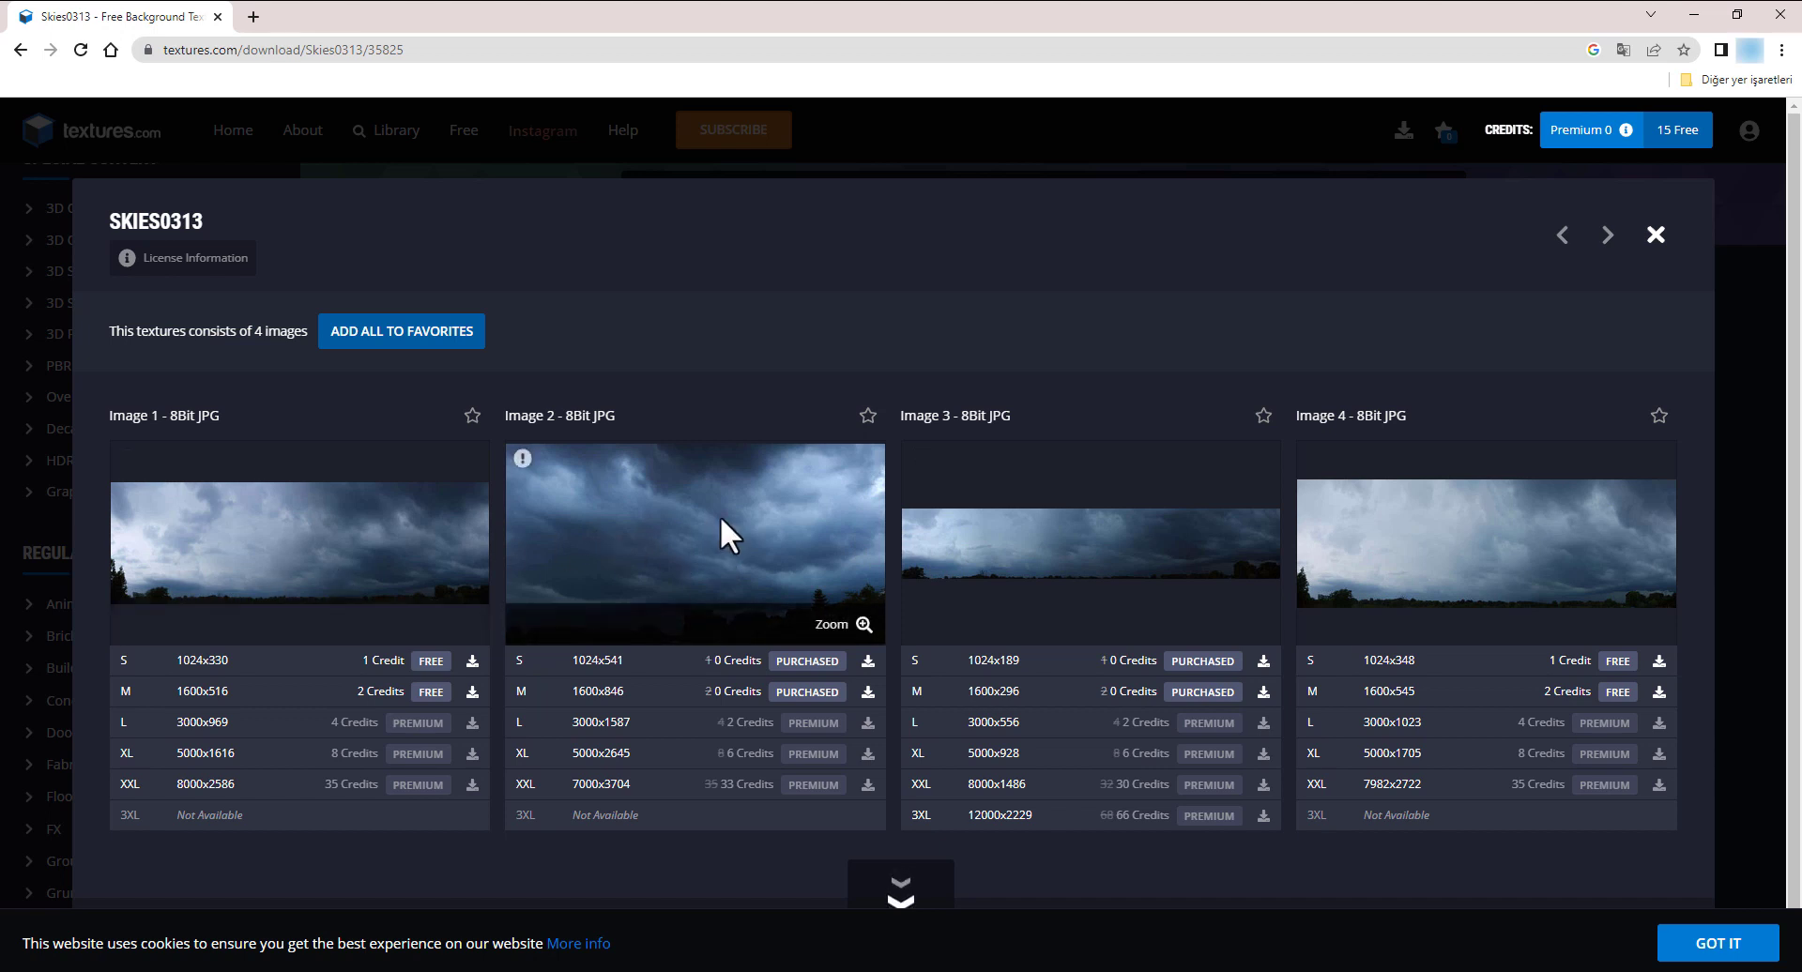
click(738, 696)
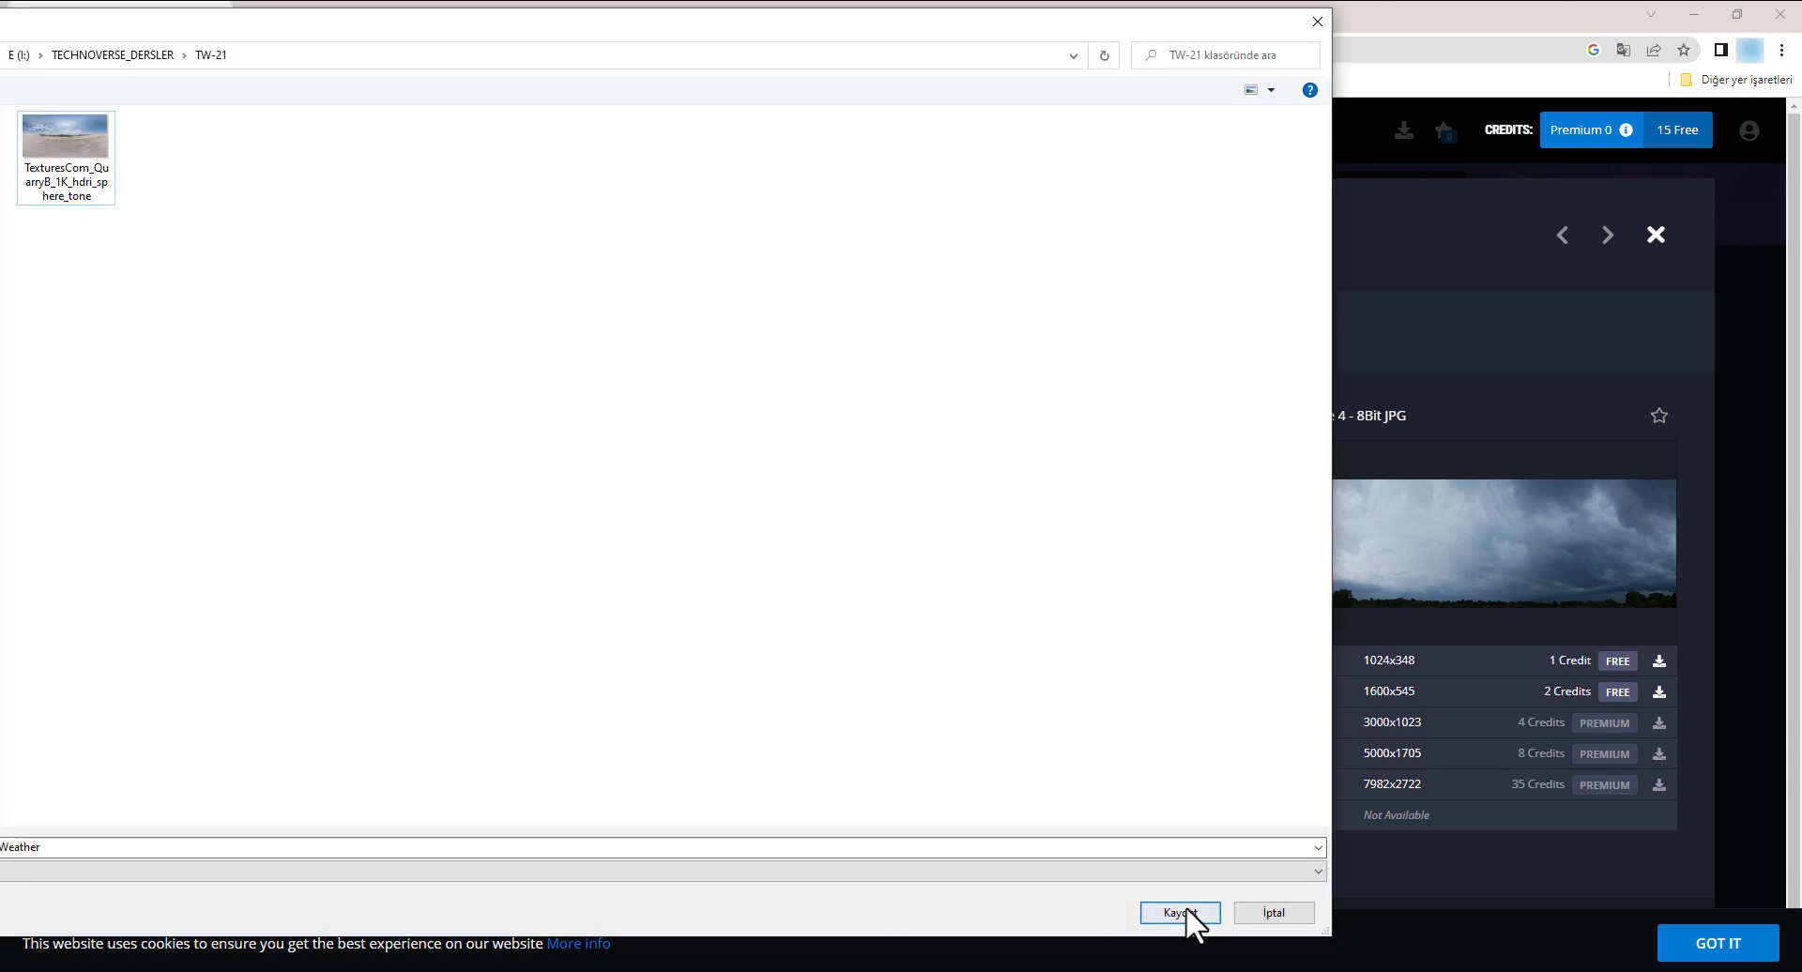
click(1194, 910)
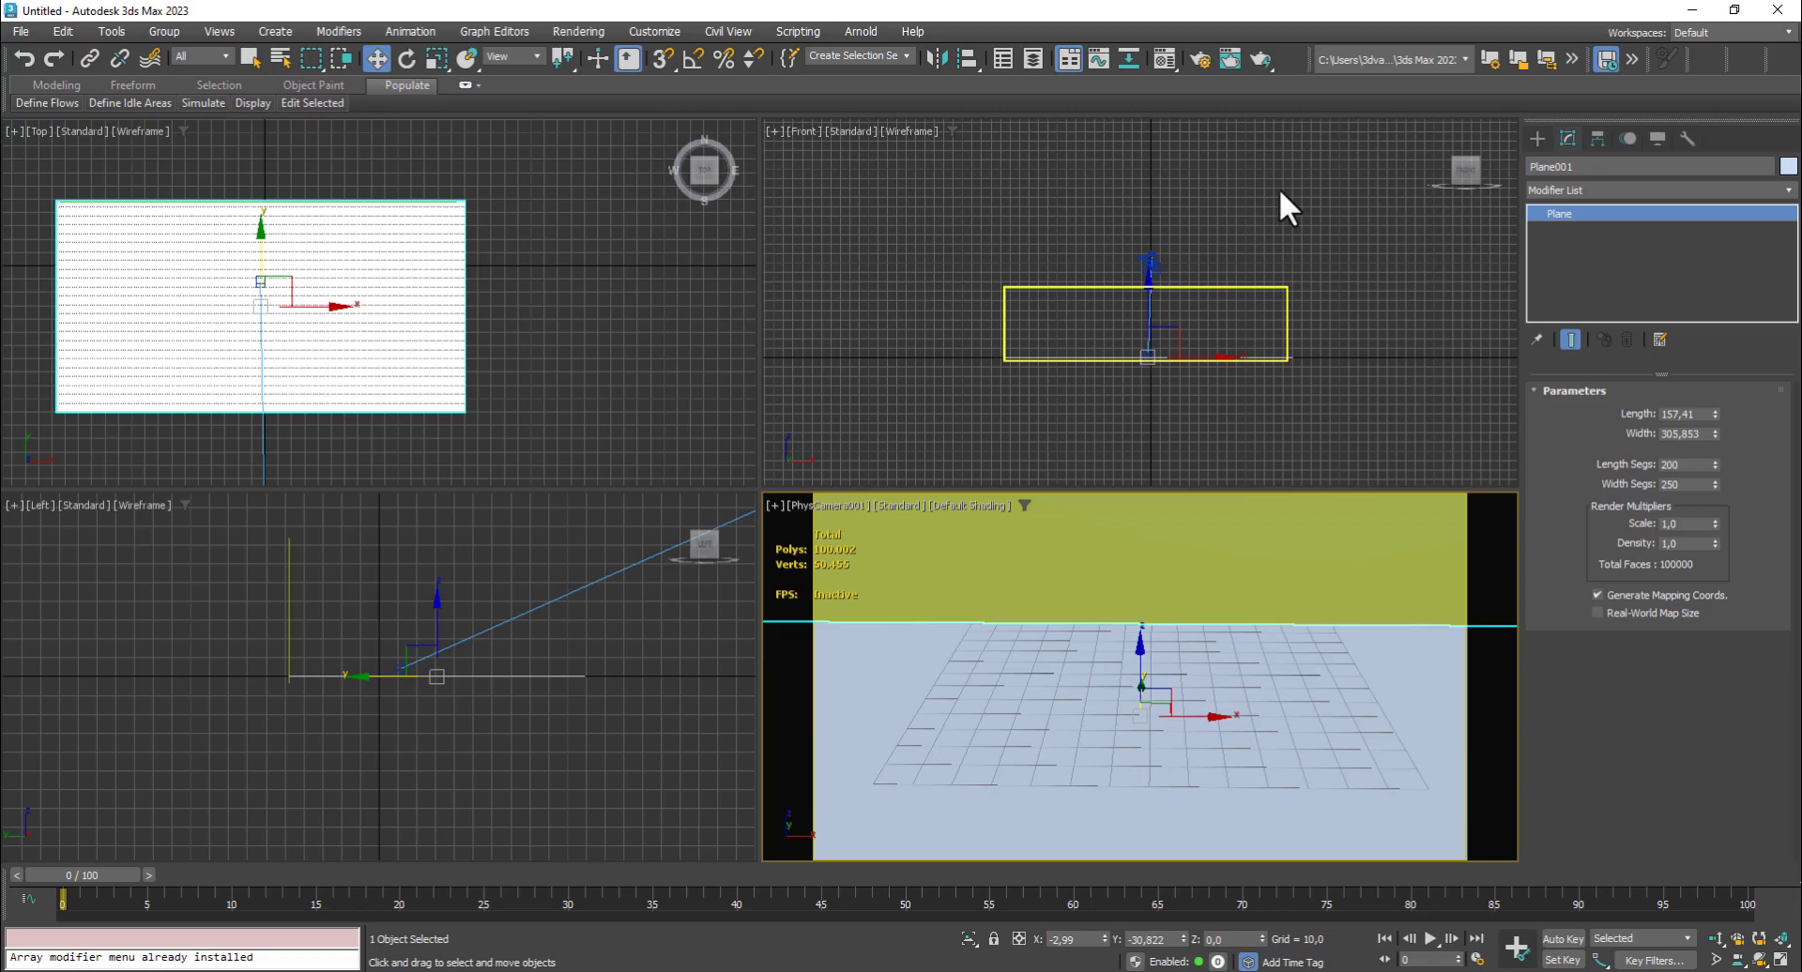
Switch to 3ds Max, rename the ocean plane as OceanSurface, and hide the grid in the camera view
click(1278, 199)
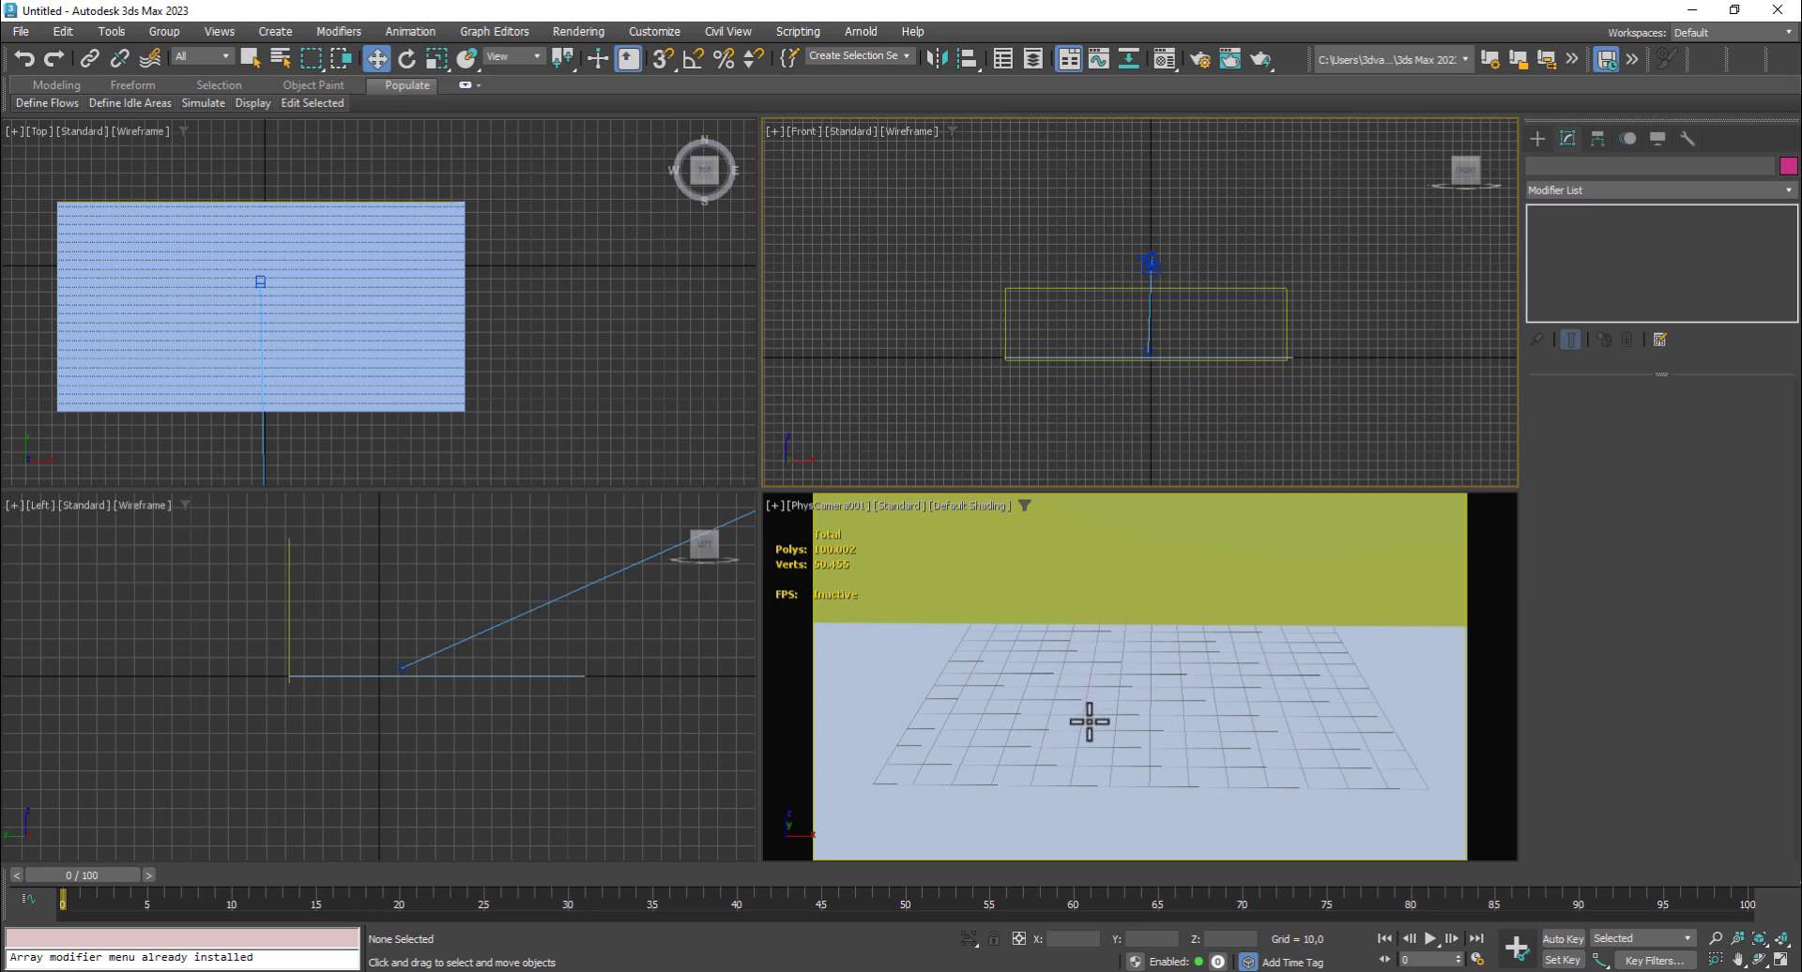
click(1059, 750)
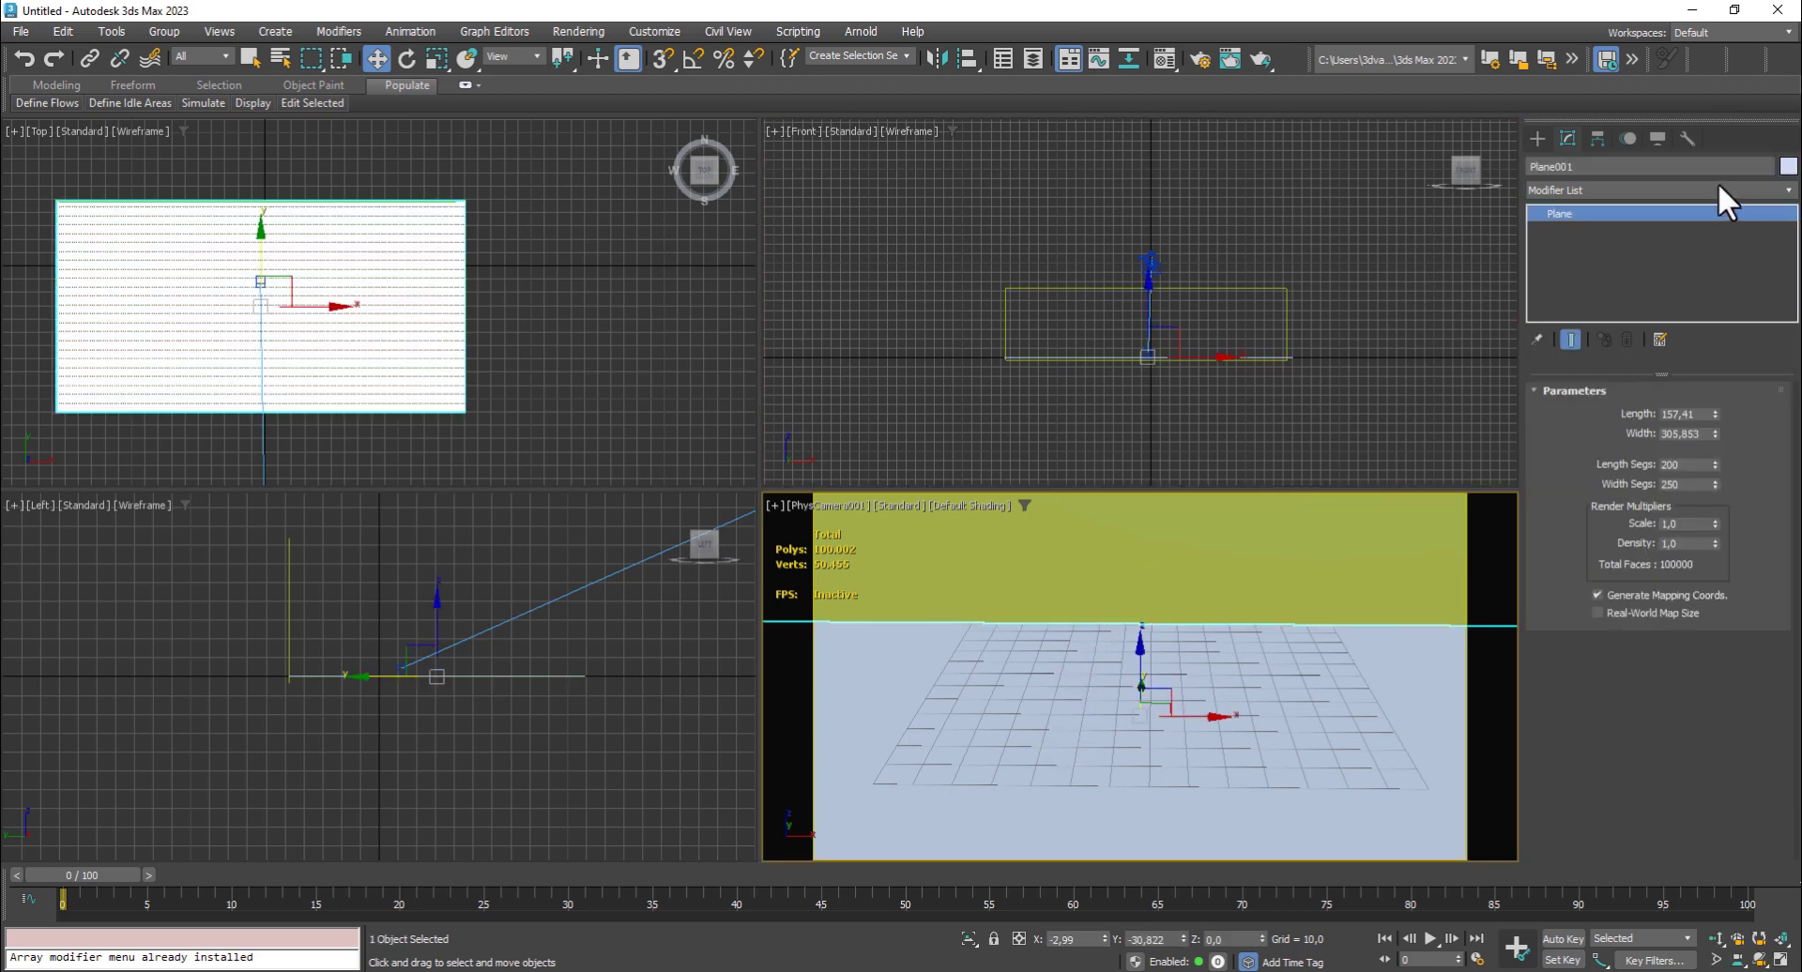
drag(1596, 167, 1449, 167)
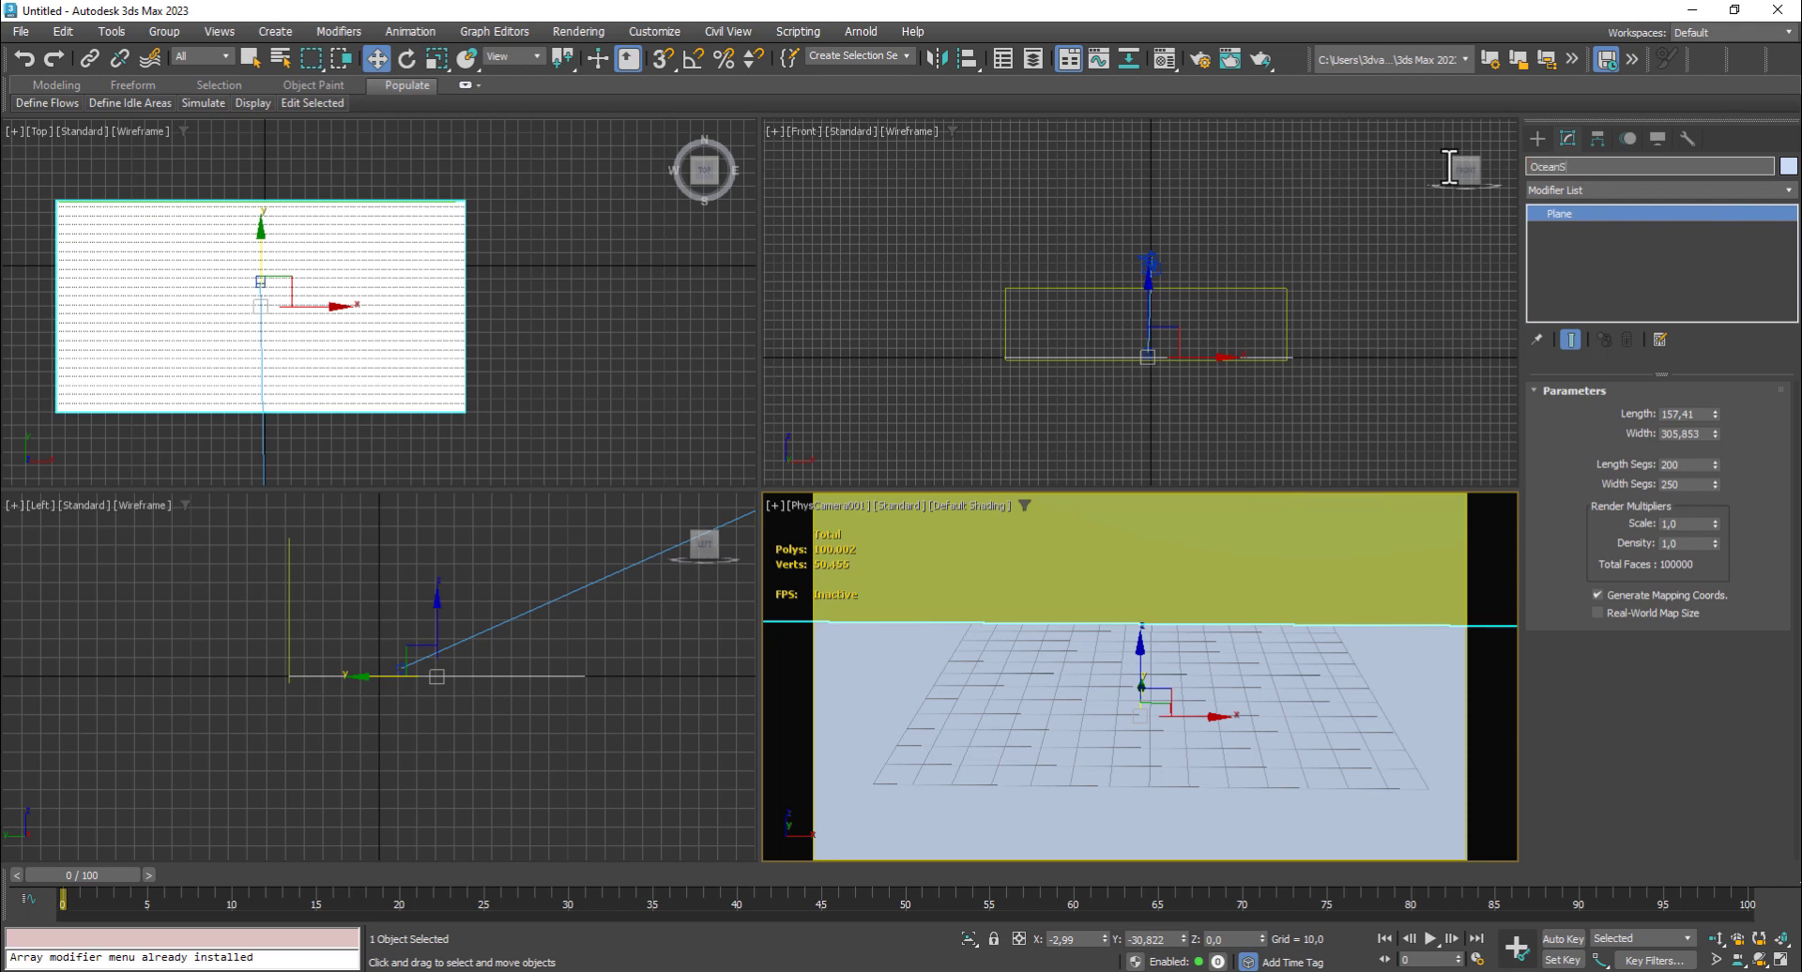
text(OceanSurface)
middle_drag(1161, 636, 1138, 656)
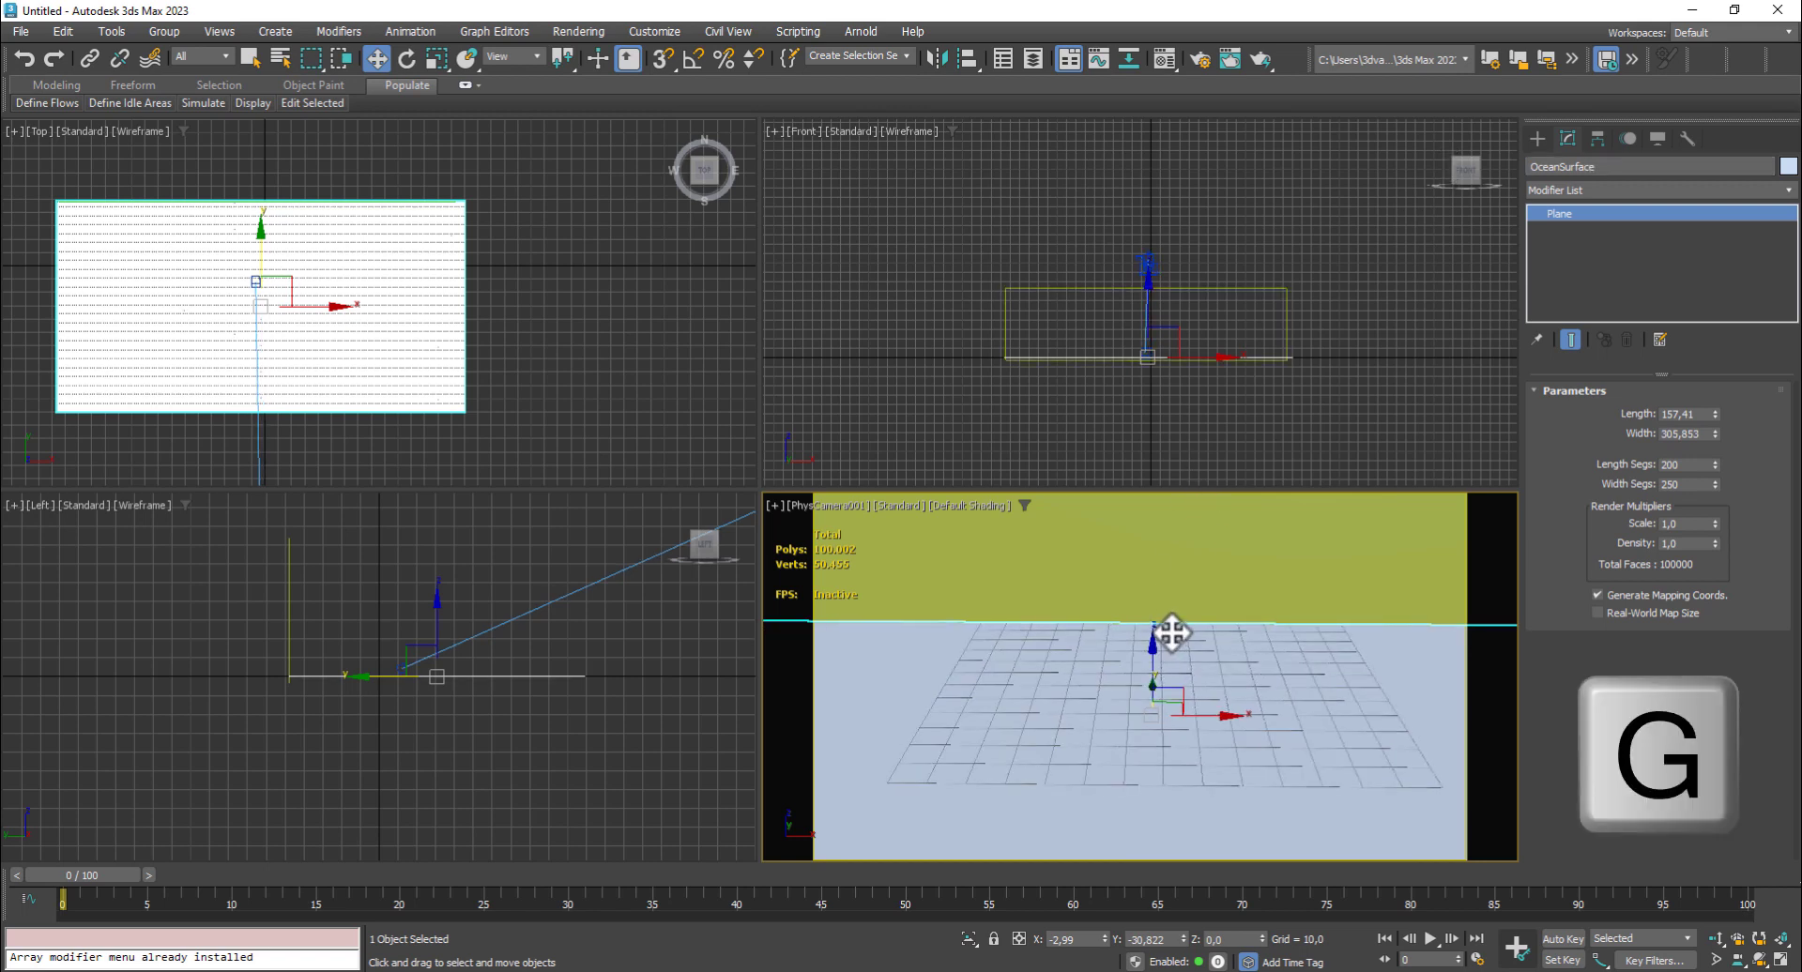
key(g)
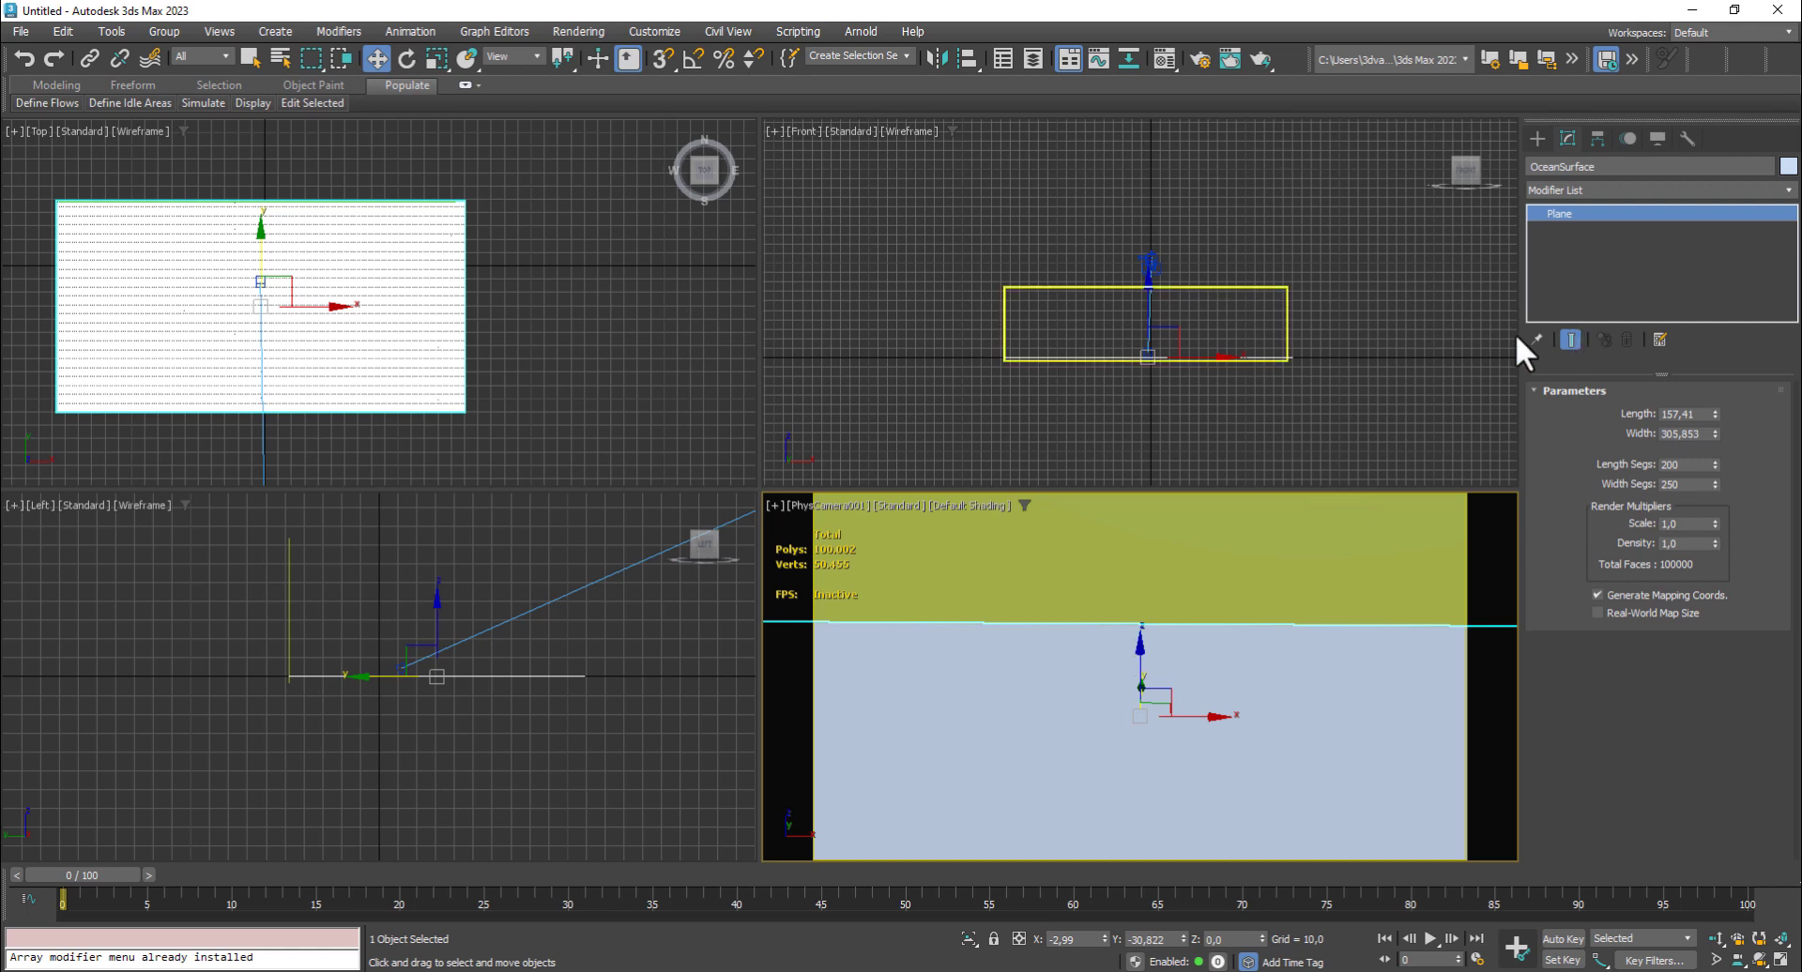
Apply a Displace modifier to OceanSurface, using a Cellular map and a displacement strength of 6,3
click(1342, 136)
click(1271, 725)
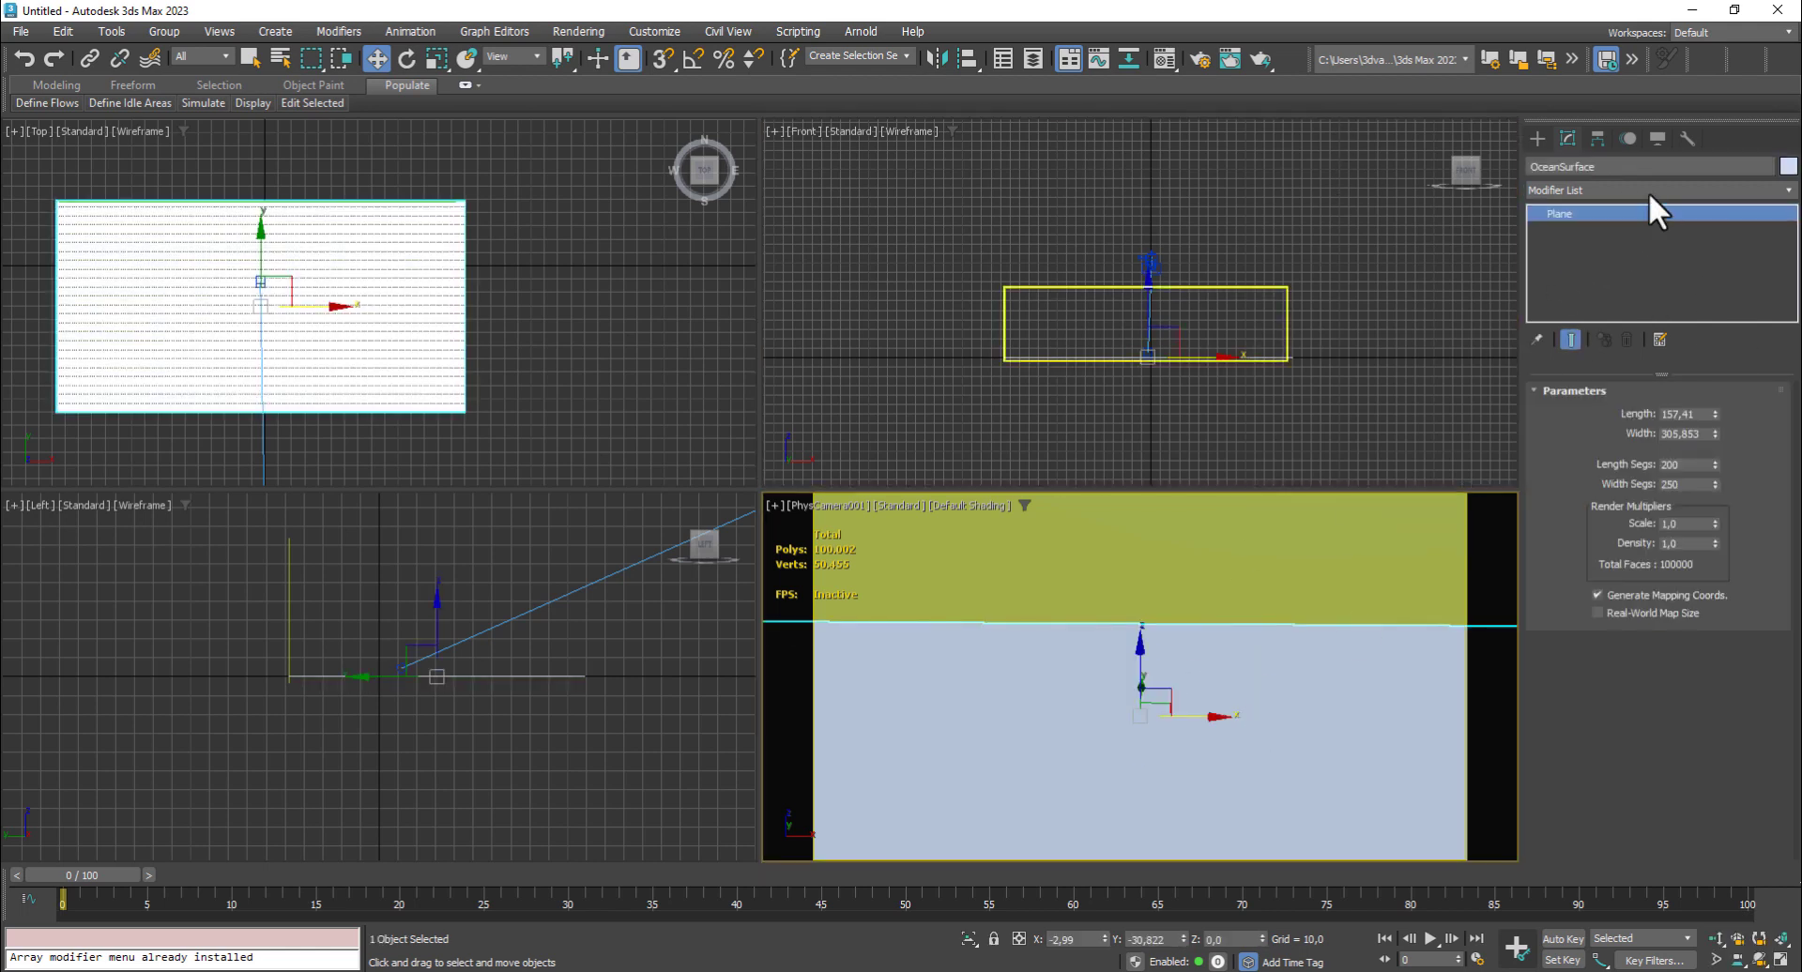
click(1650, 192)
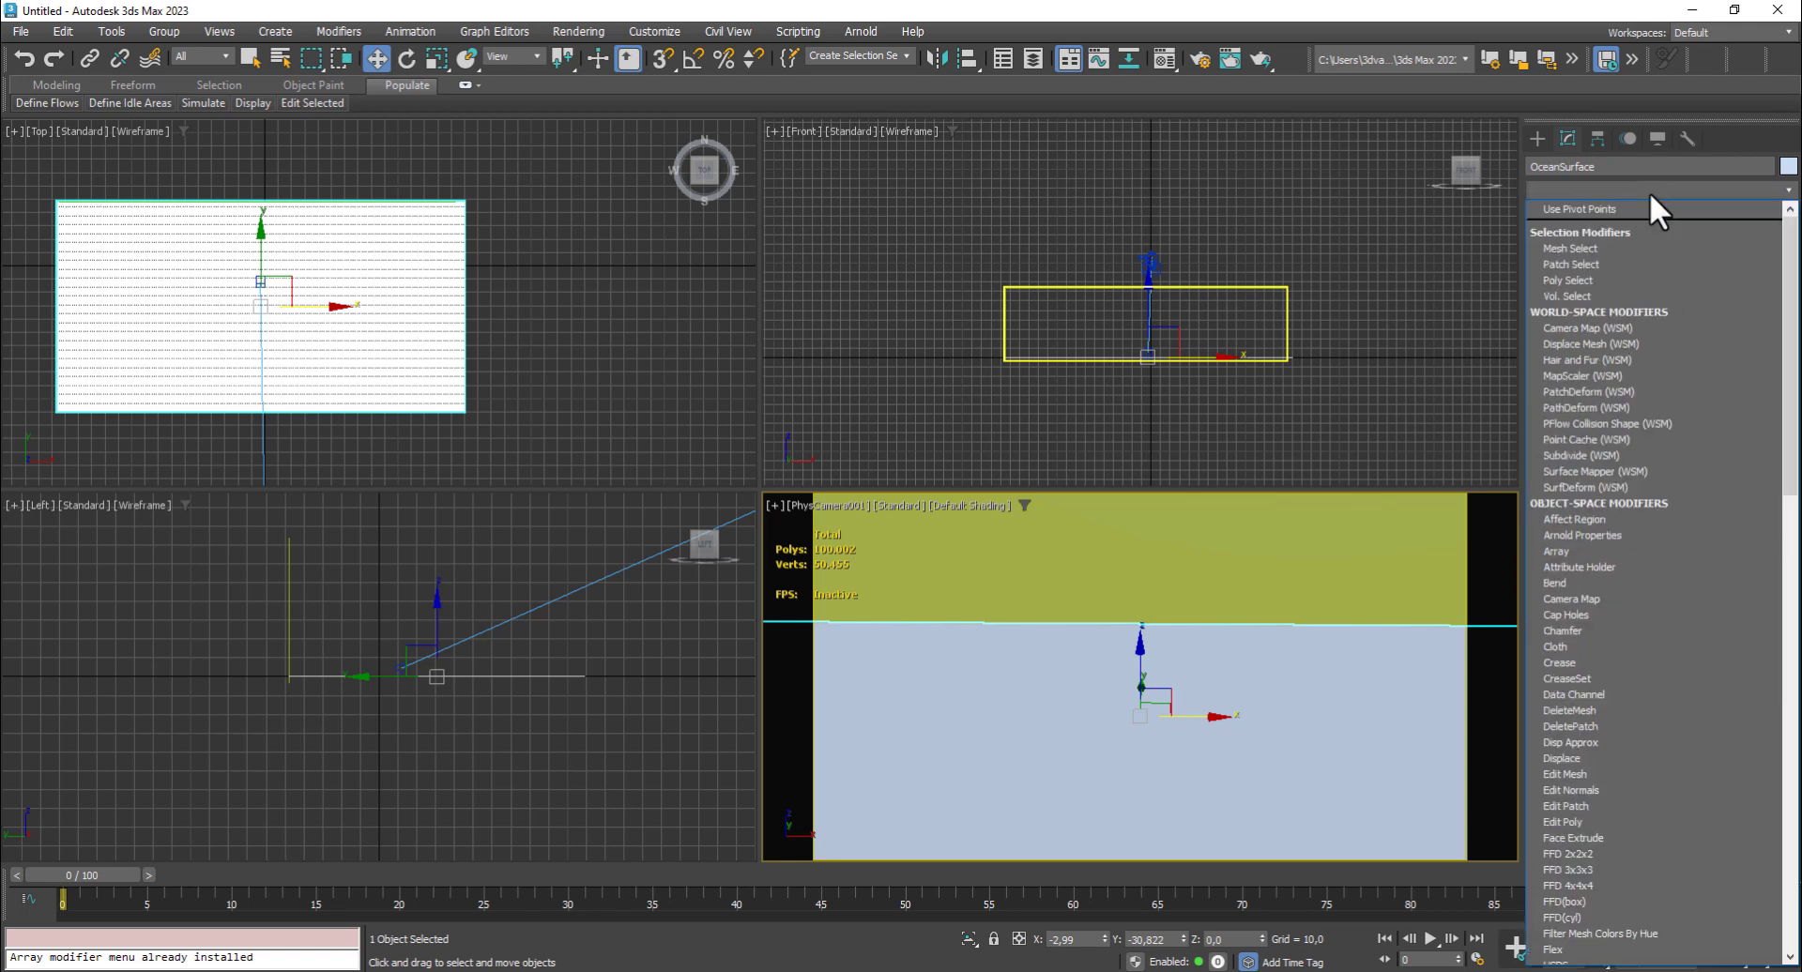
click(1586, 761)
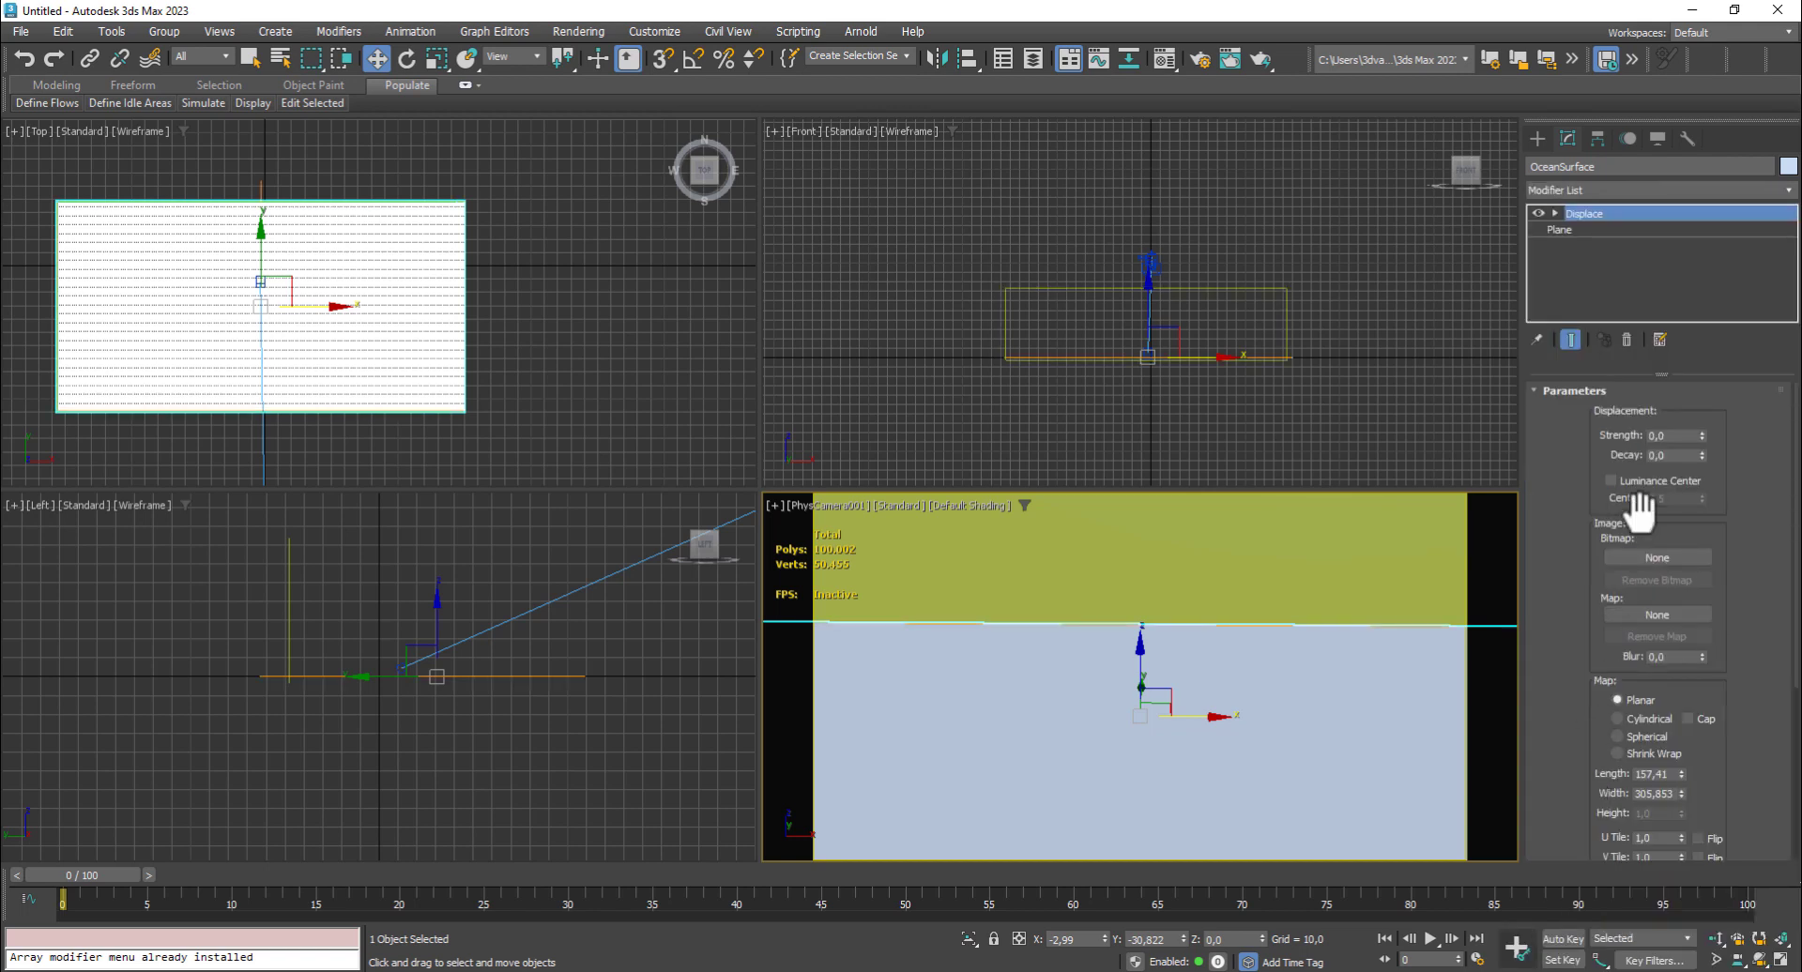
click(1677, 621)
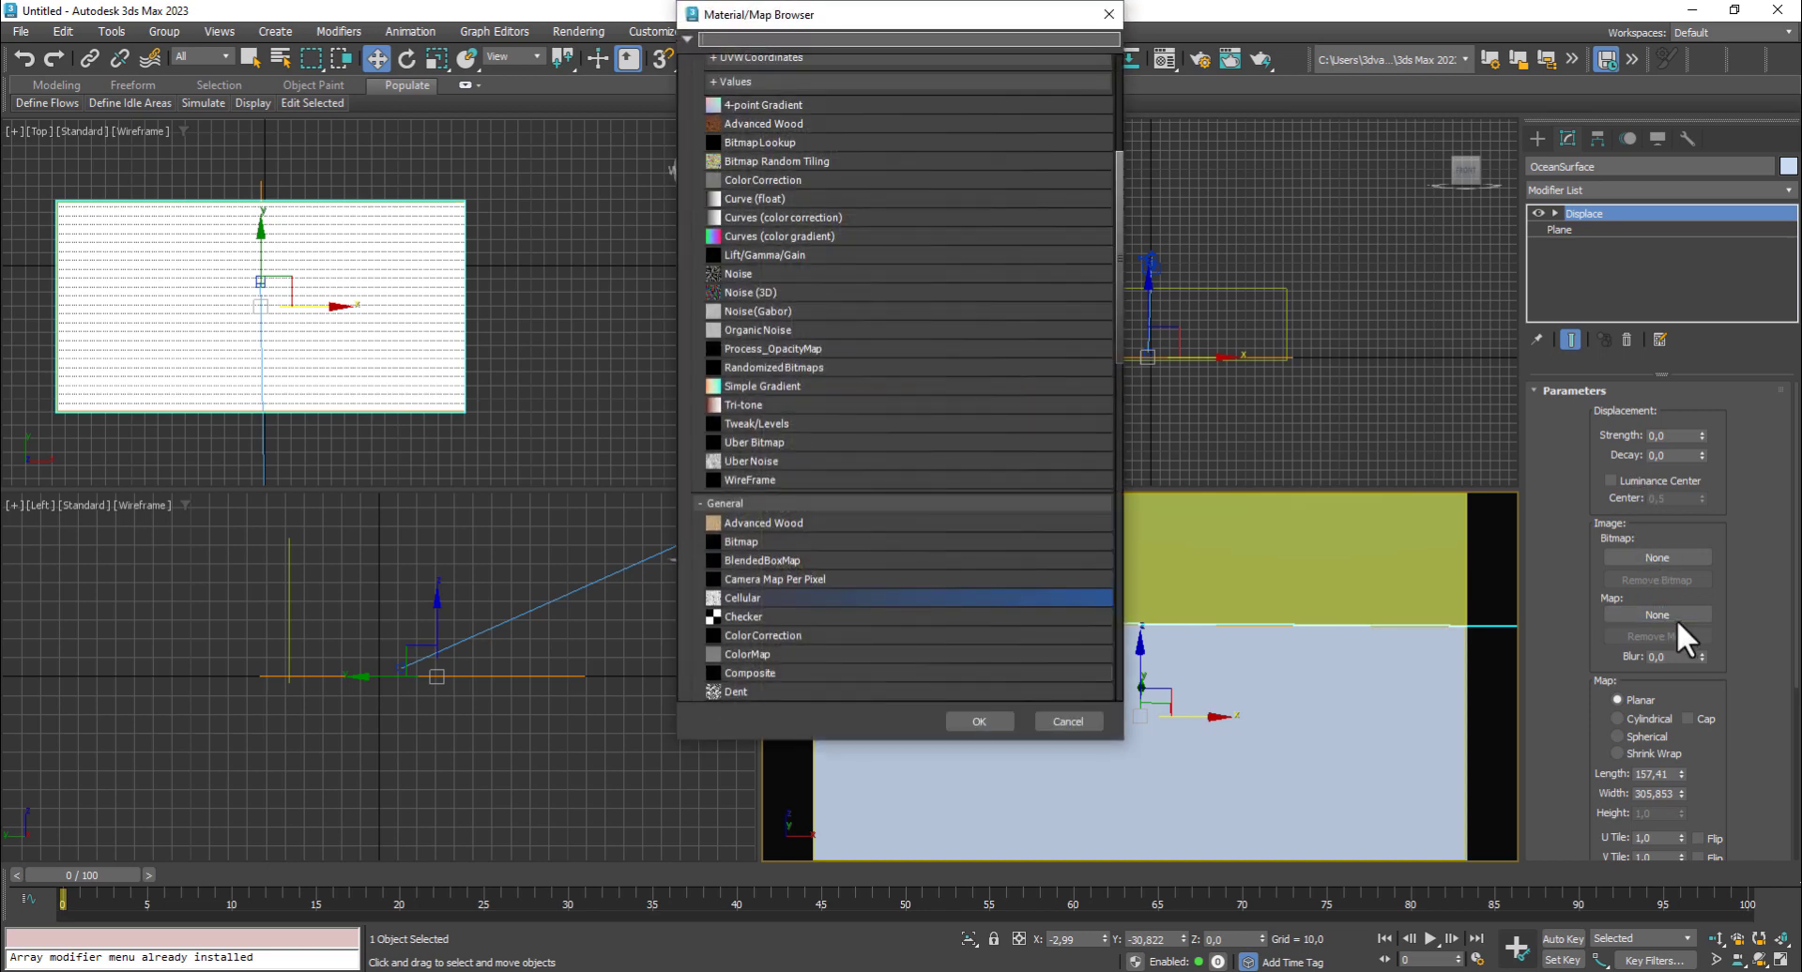
double_click(751, 599)
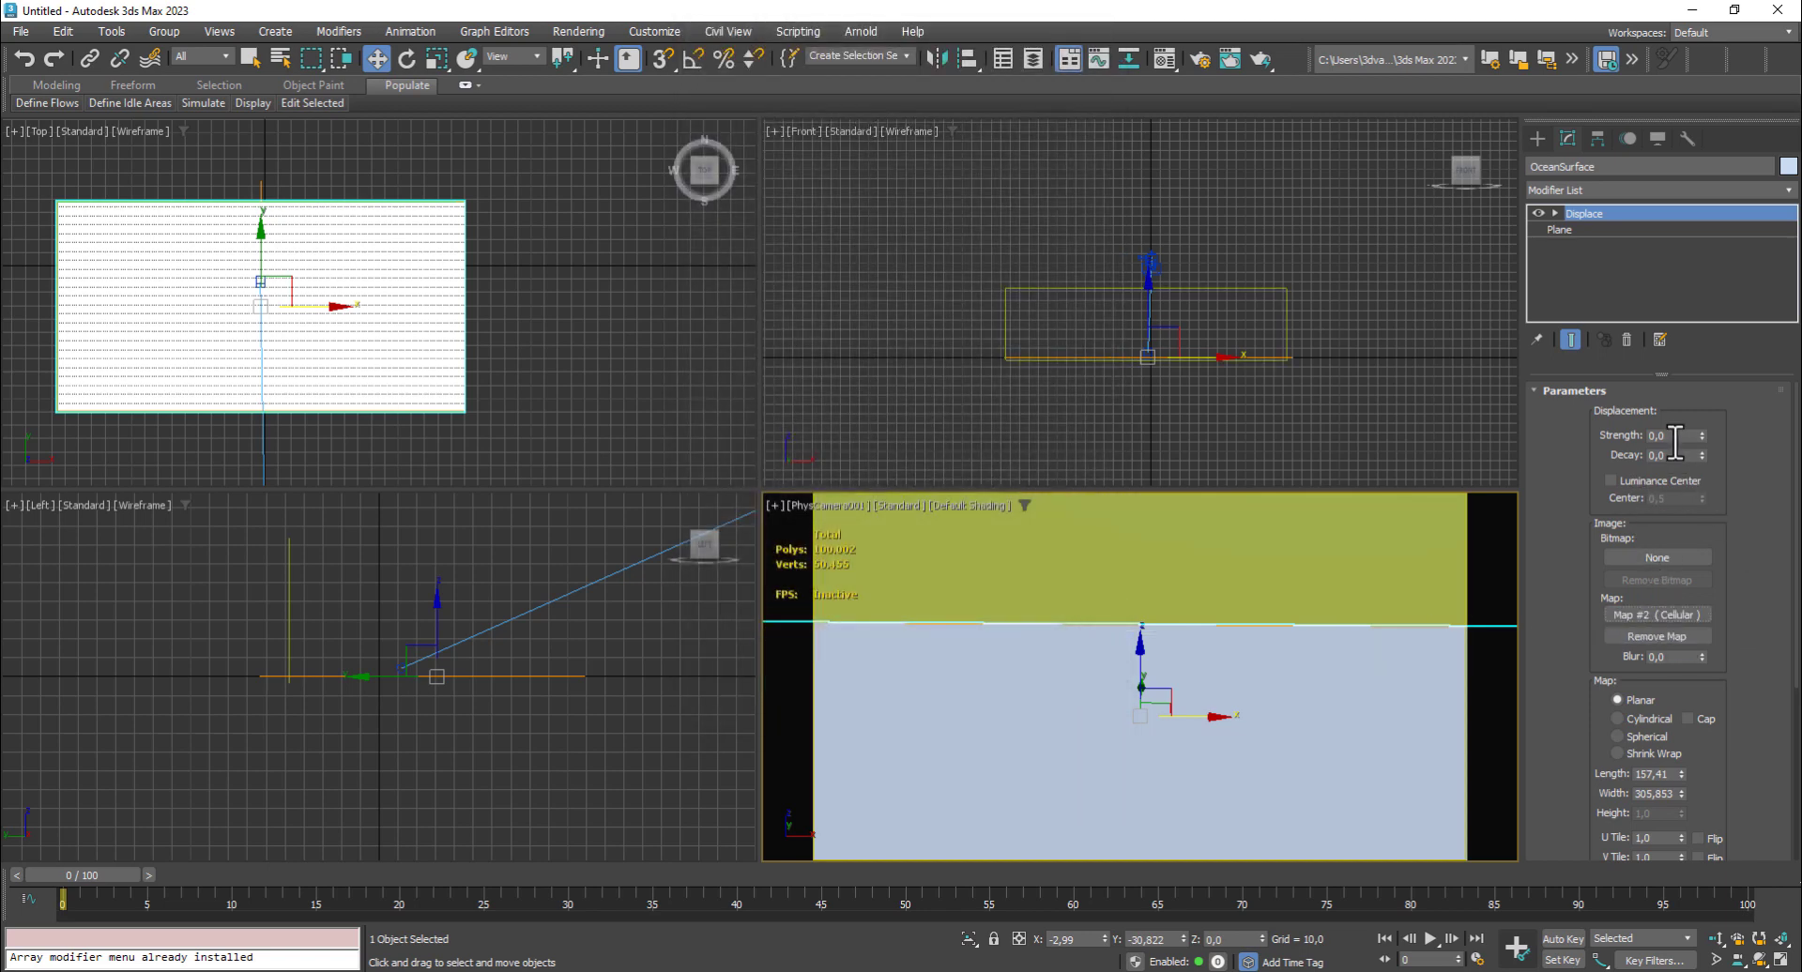
drag(1701, 435, 1774, 793)
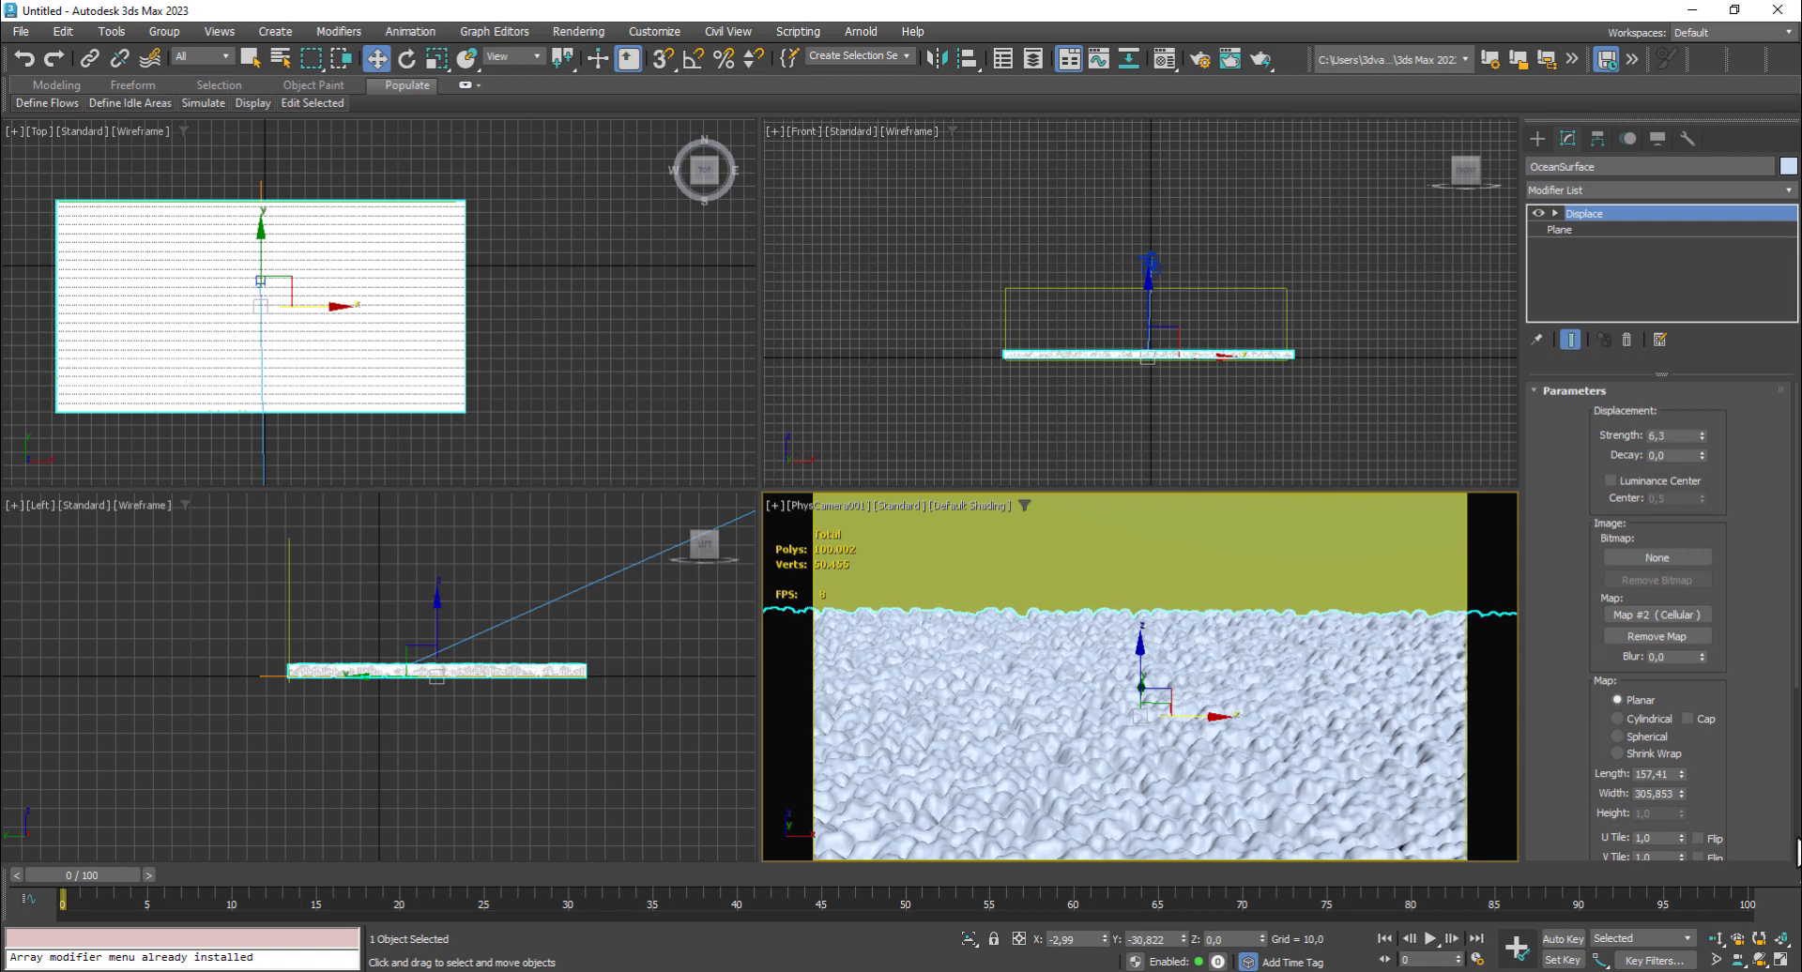
Copy the Displace modifier's Cellular map as an instance into the last sample slot of the Material Editor's first row
click(1168, 60)
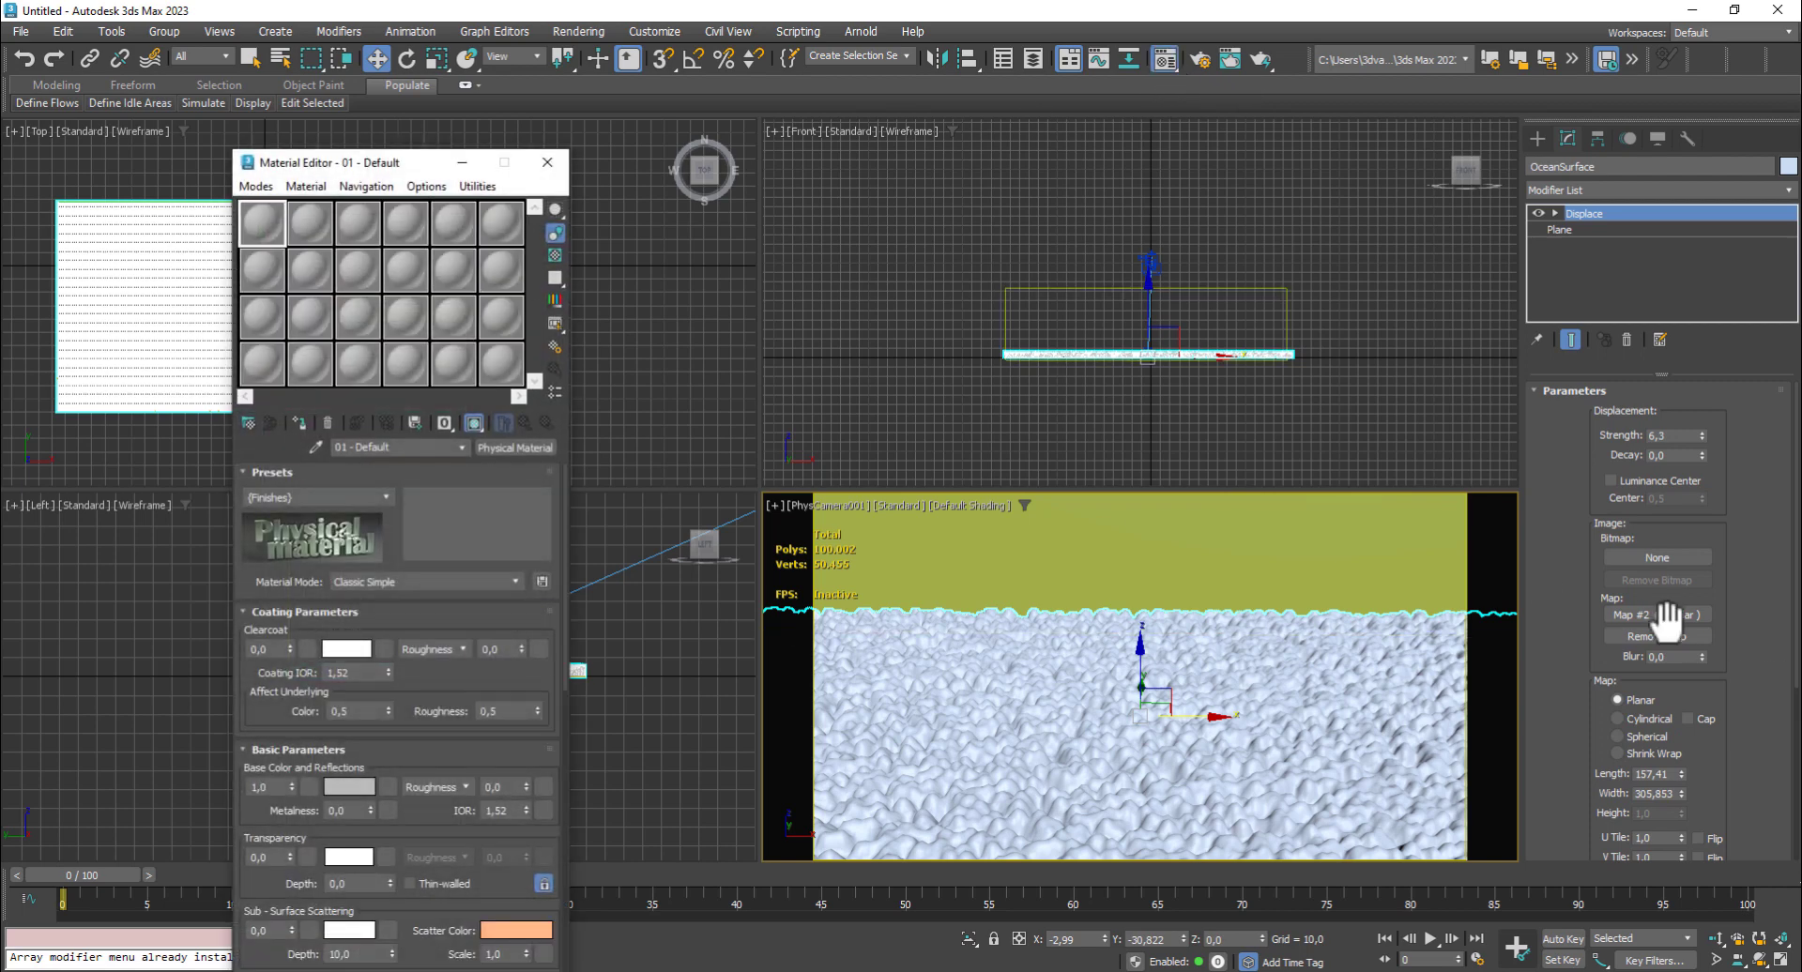
drag(1662, 616, 498, 224)
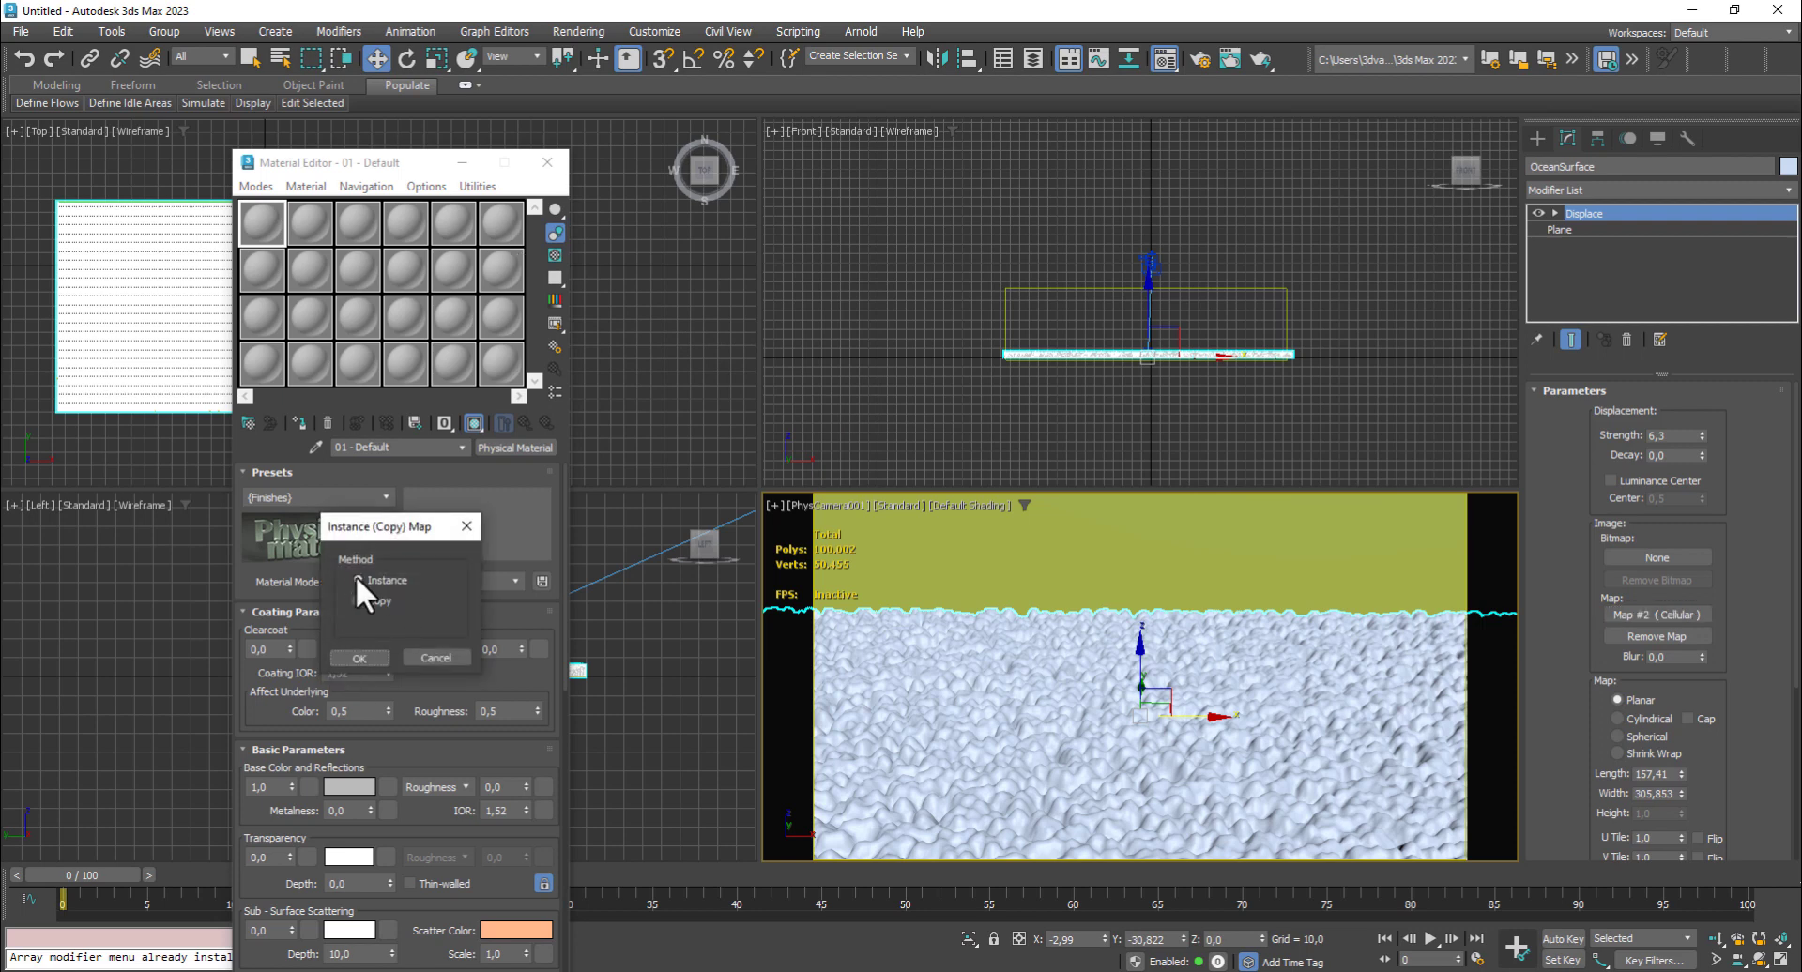
click(368, 656)
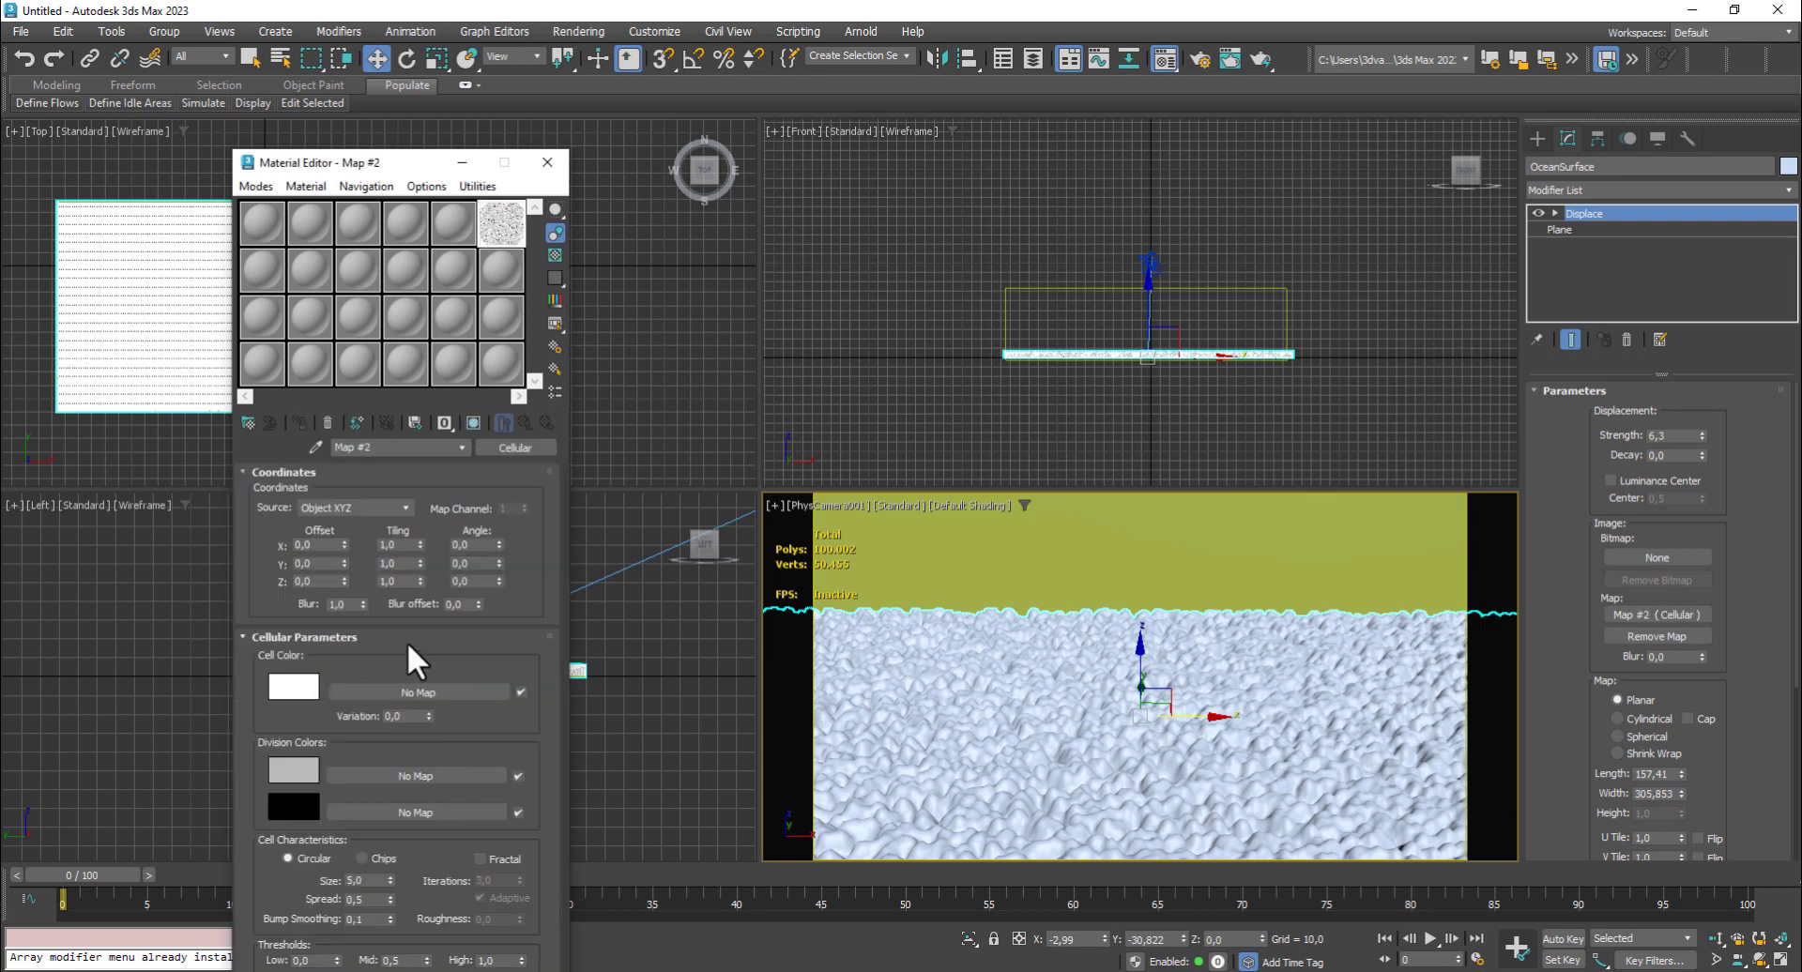
Set the Cellular map's cell color to black and its first division color to pure white, checking the waves in a perspective view
click(302, 686)
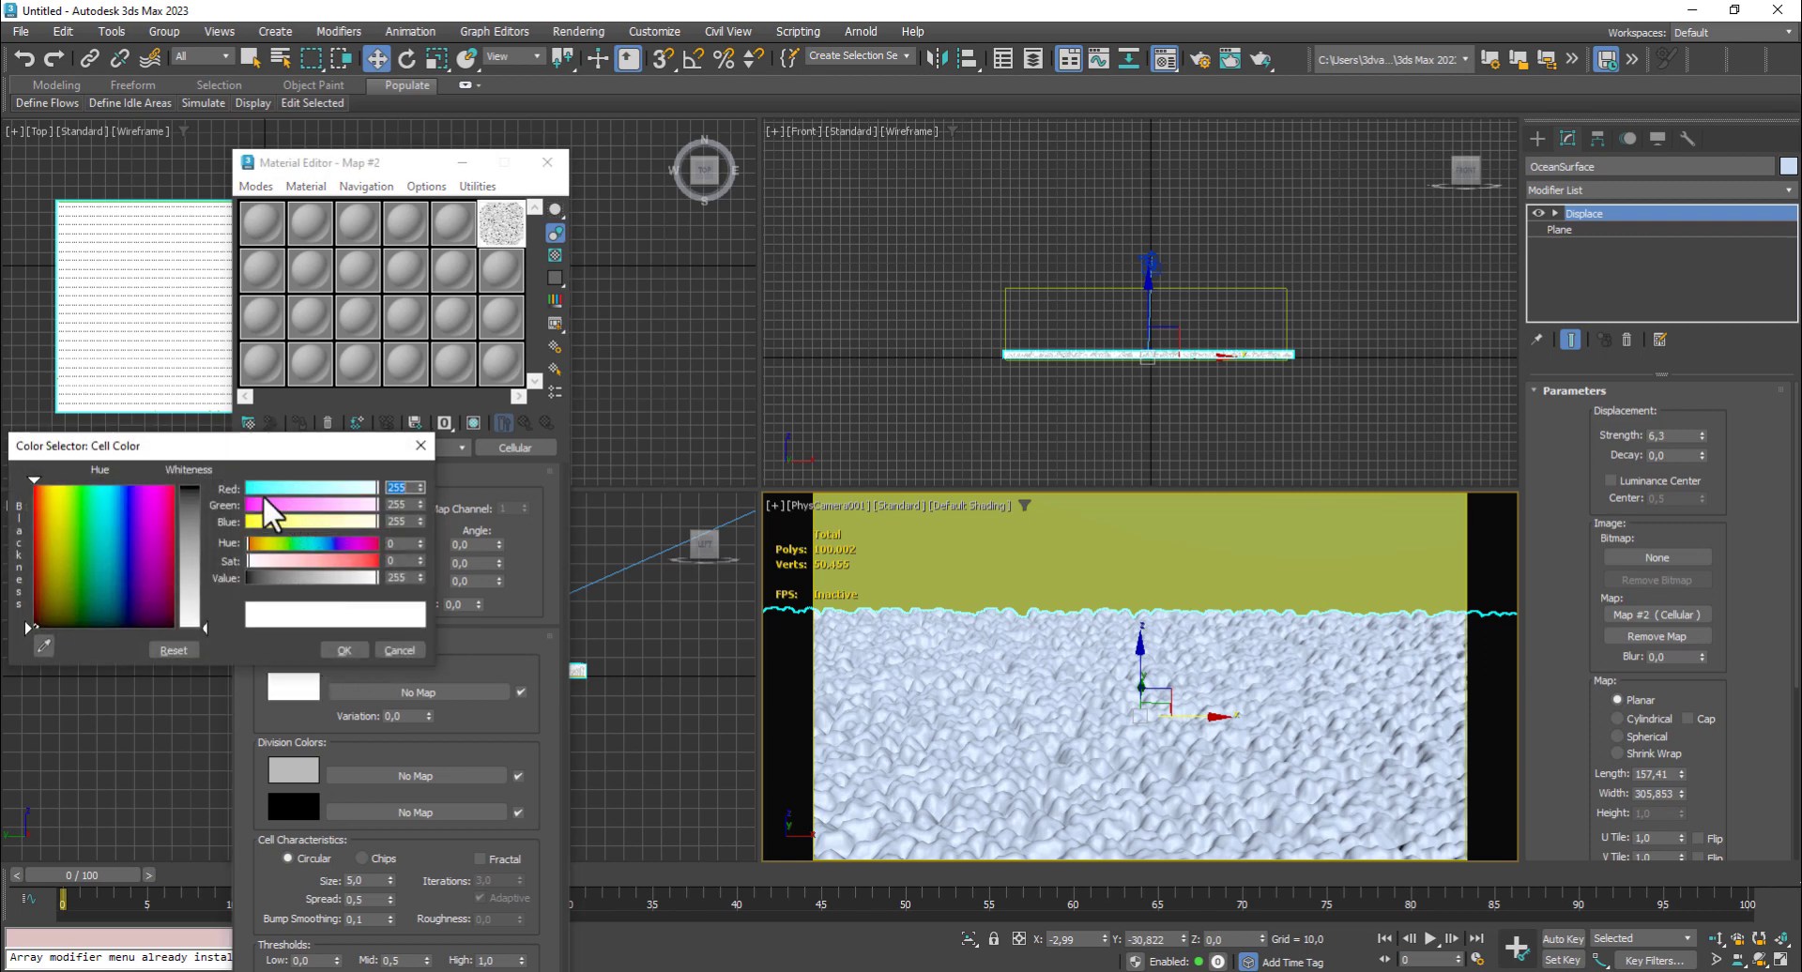
drag(28, 481, 28, 627)
click(343, 651)
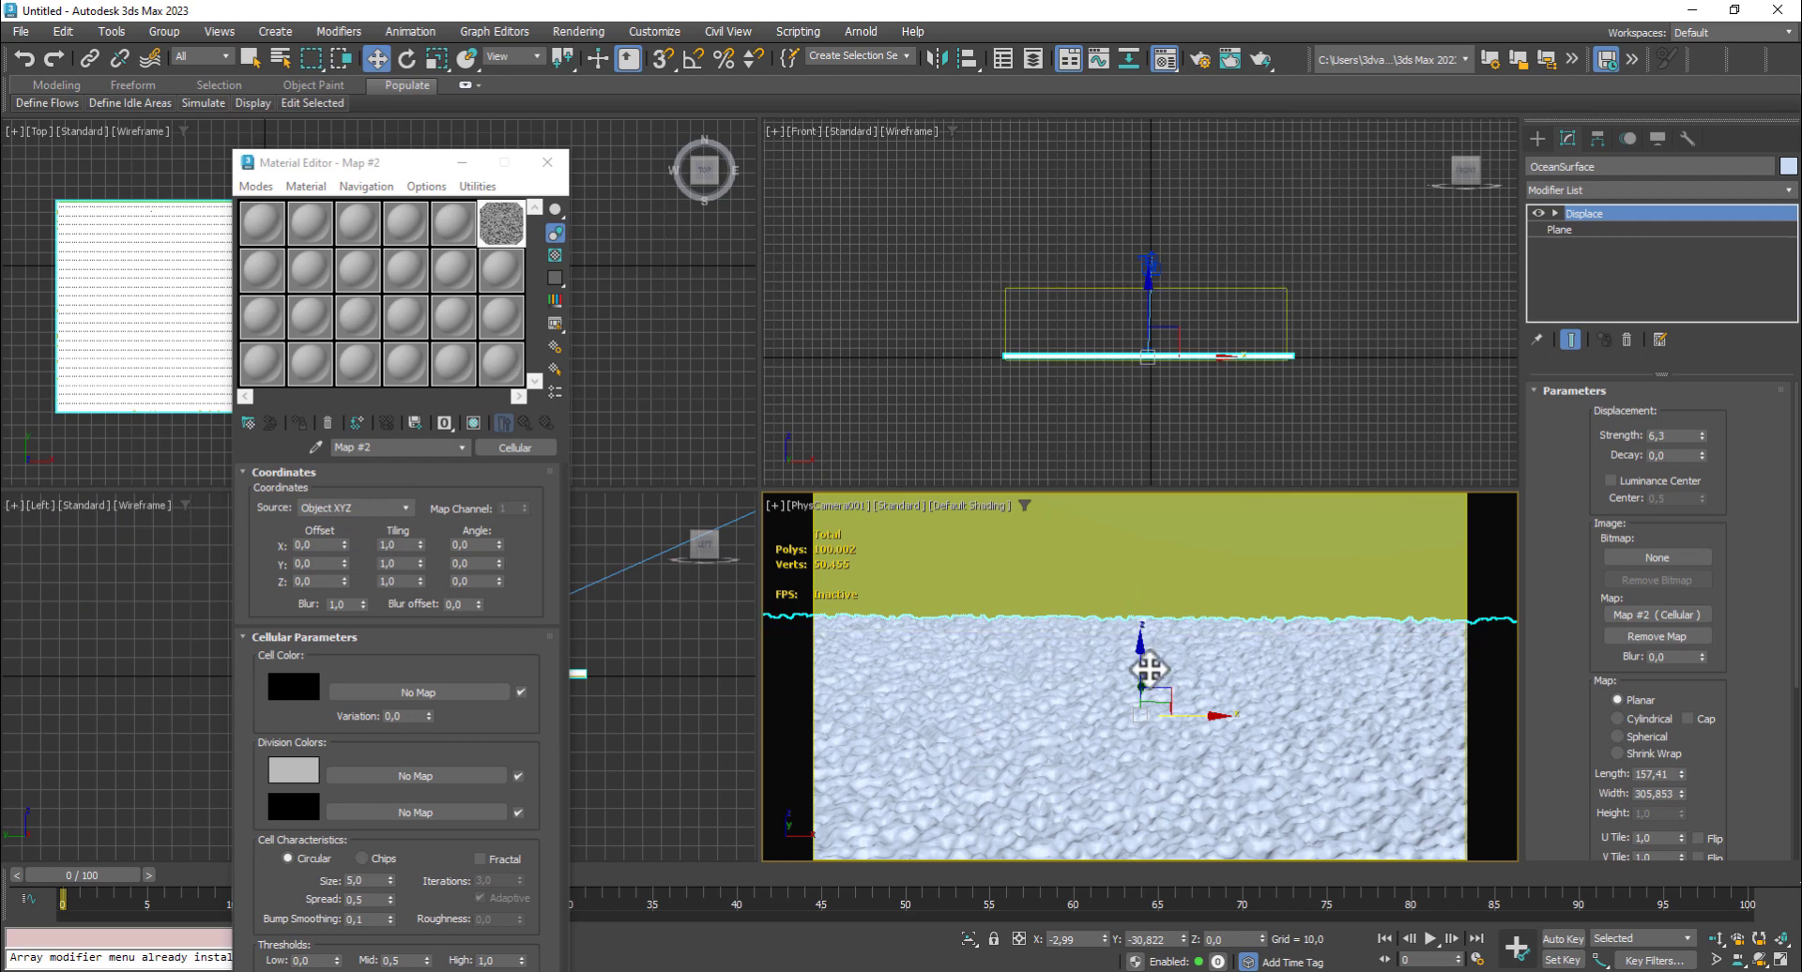
key(p)
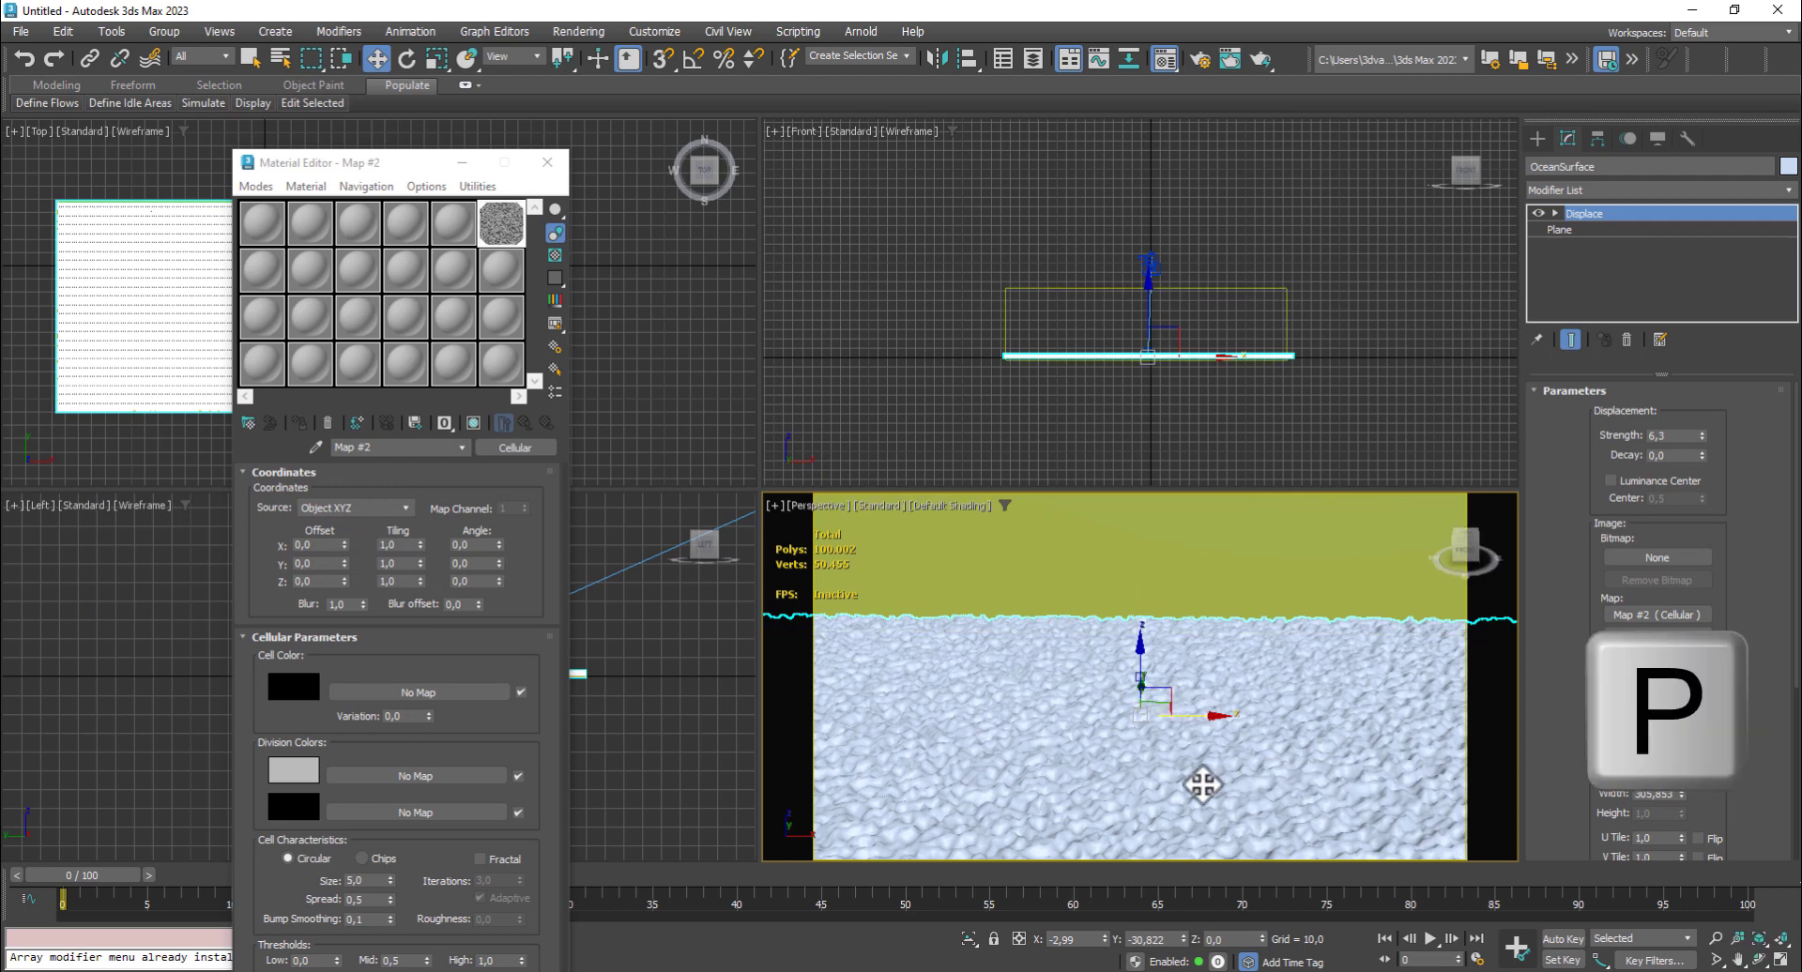
scroll(1230, 779, up, 5)
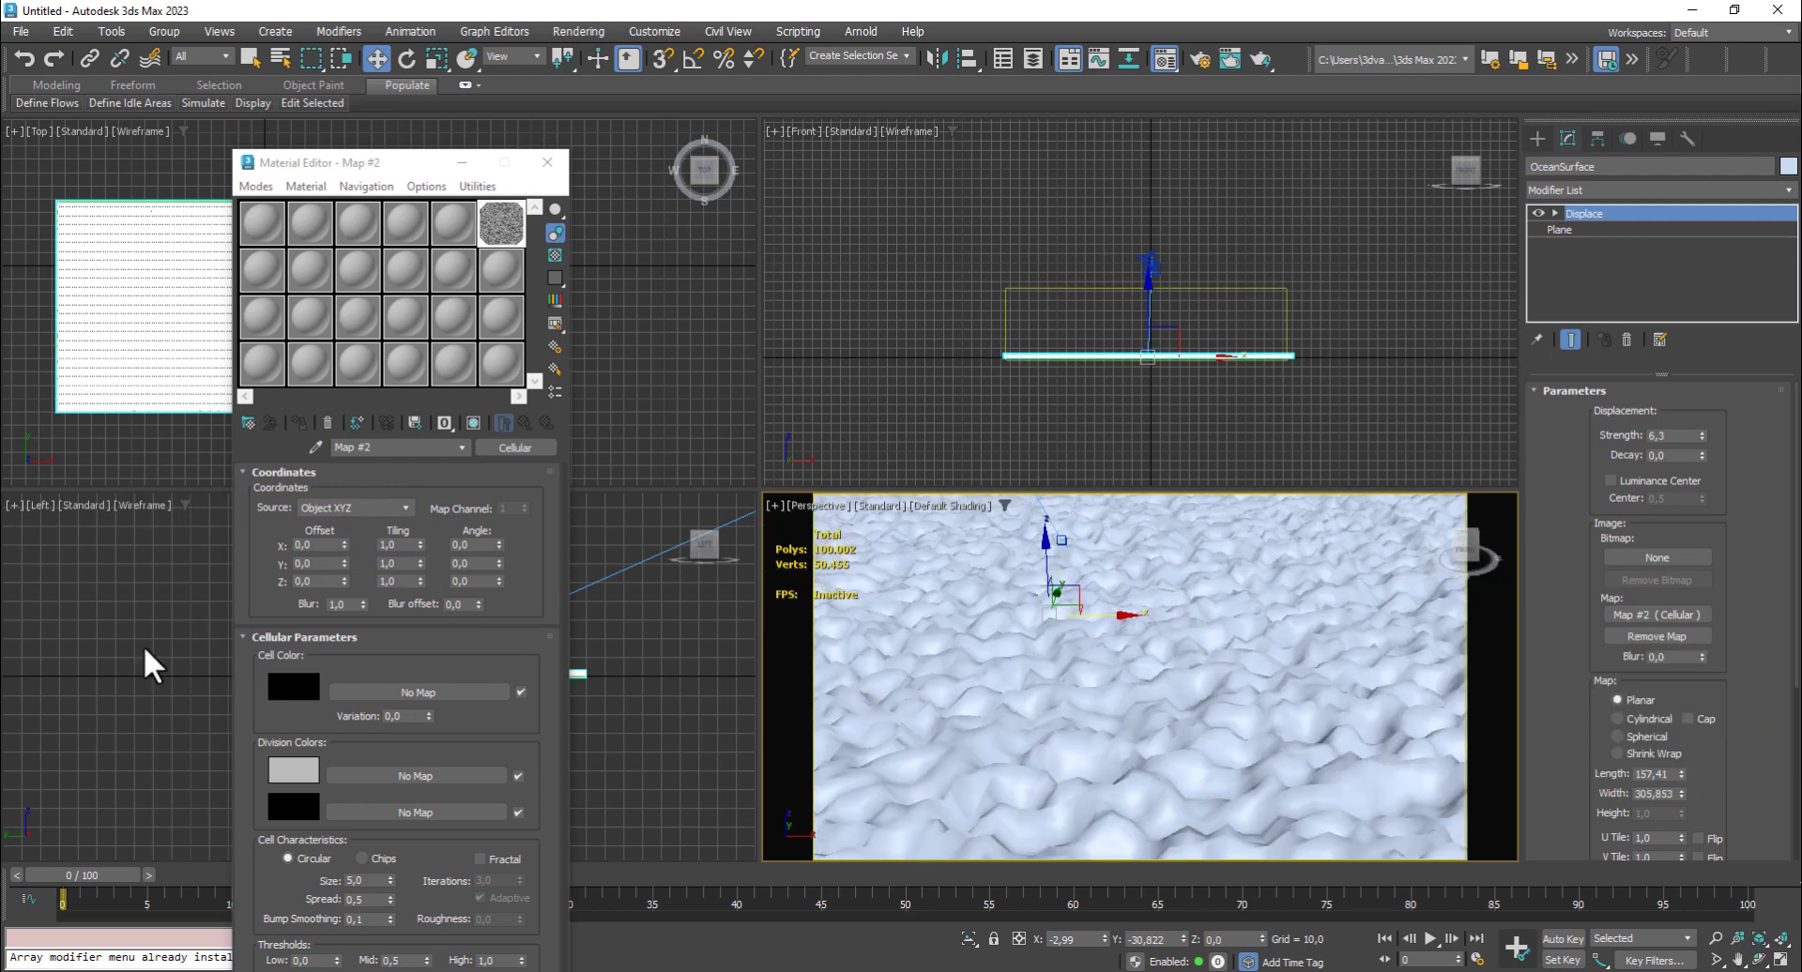
click(284, 773)
drag(209, 674, 207, 705)
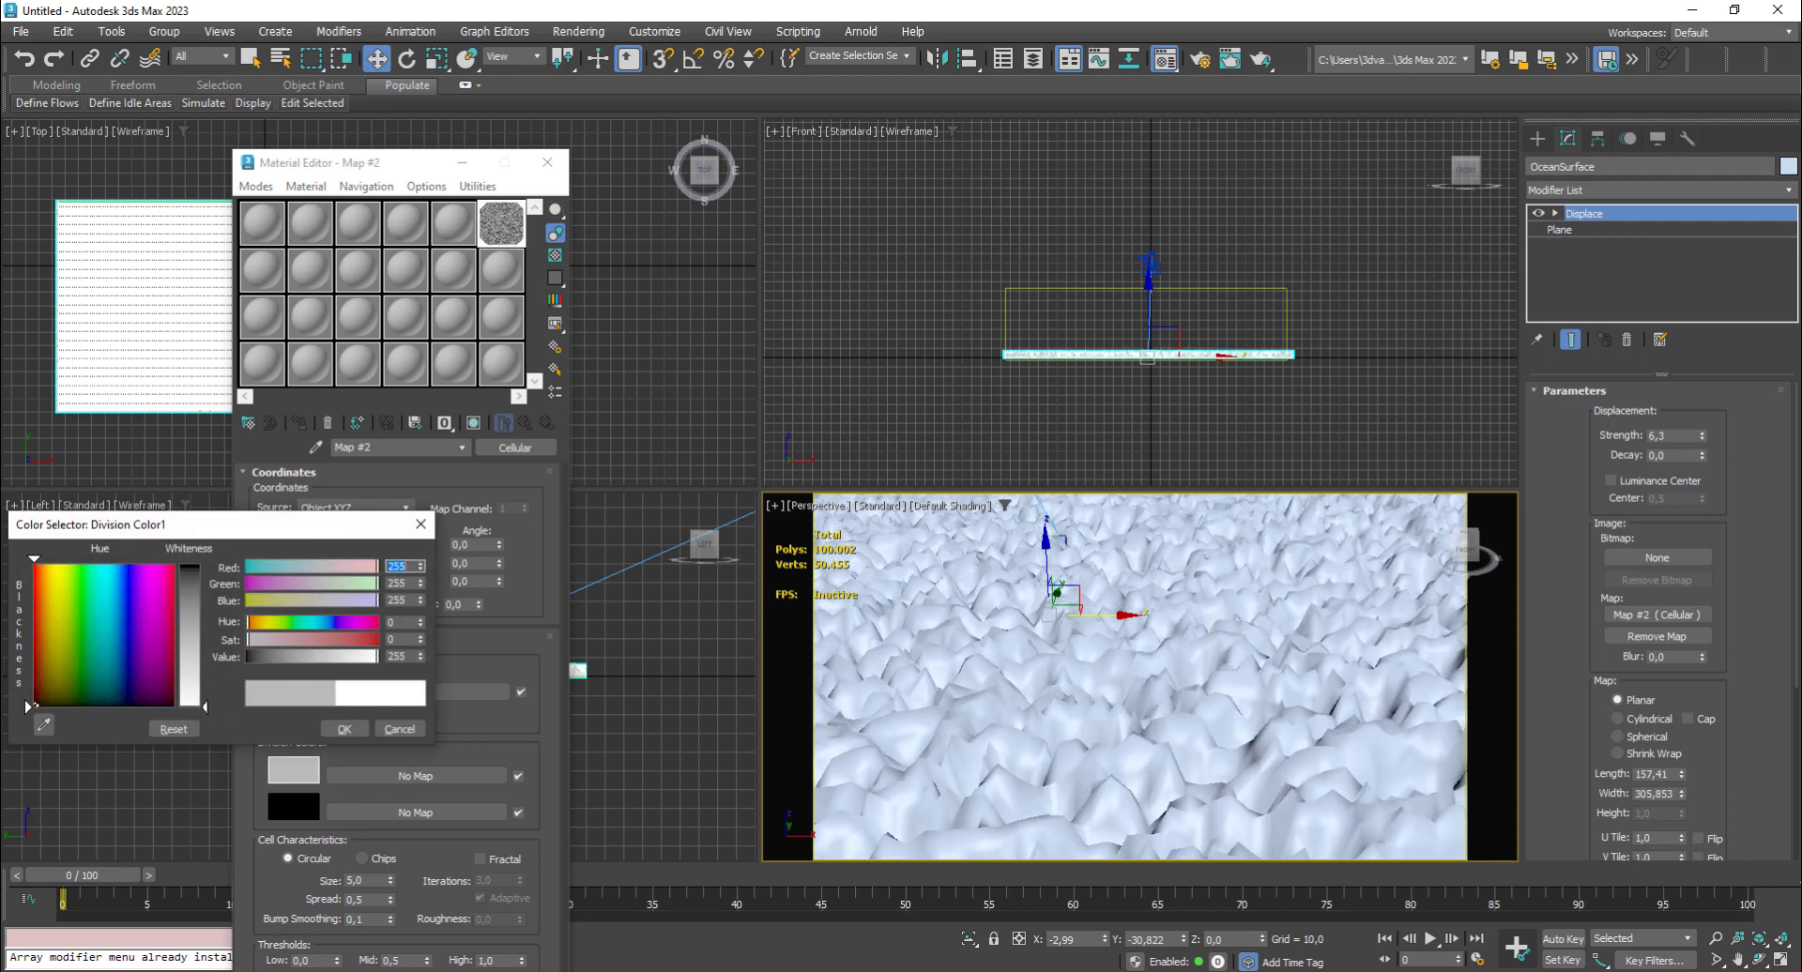
click(330, 731)
Set the Cellular map's cell size to 22 and its spread to 1
scroll(1127, 725, down, 3)
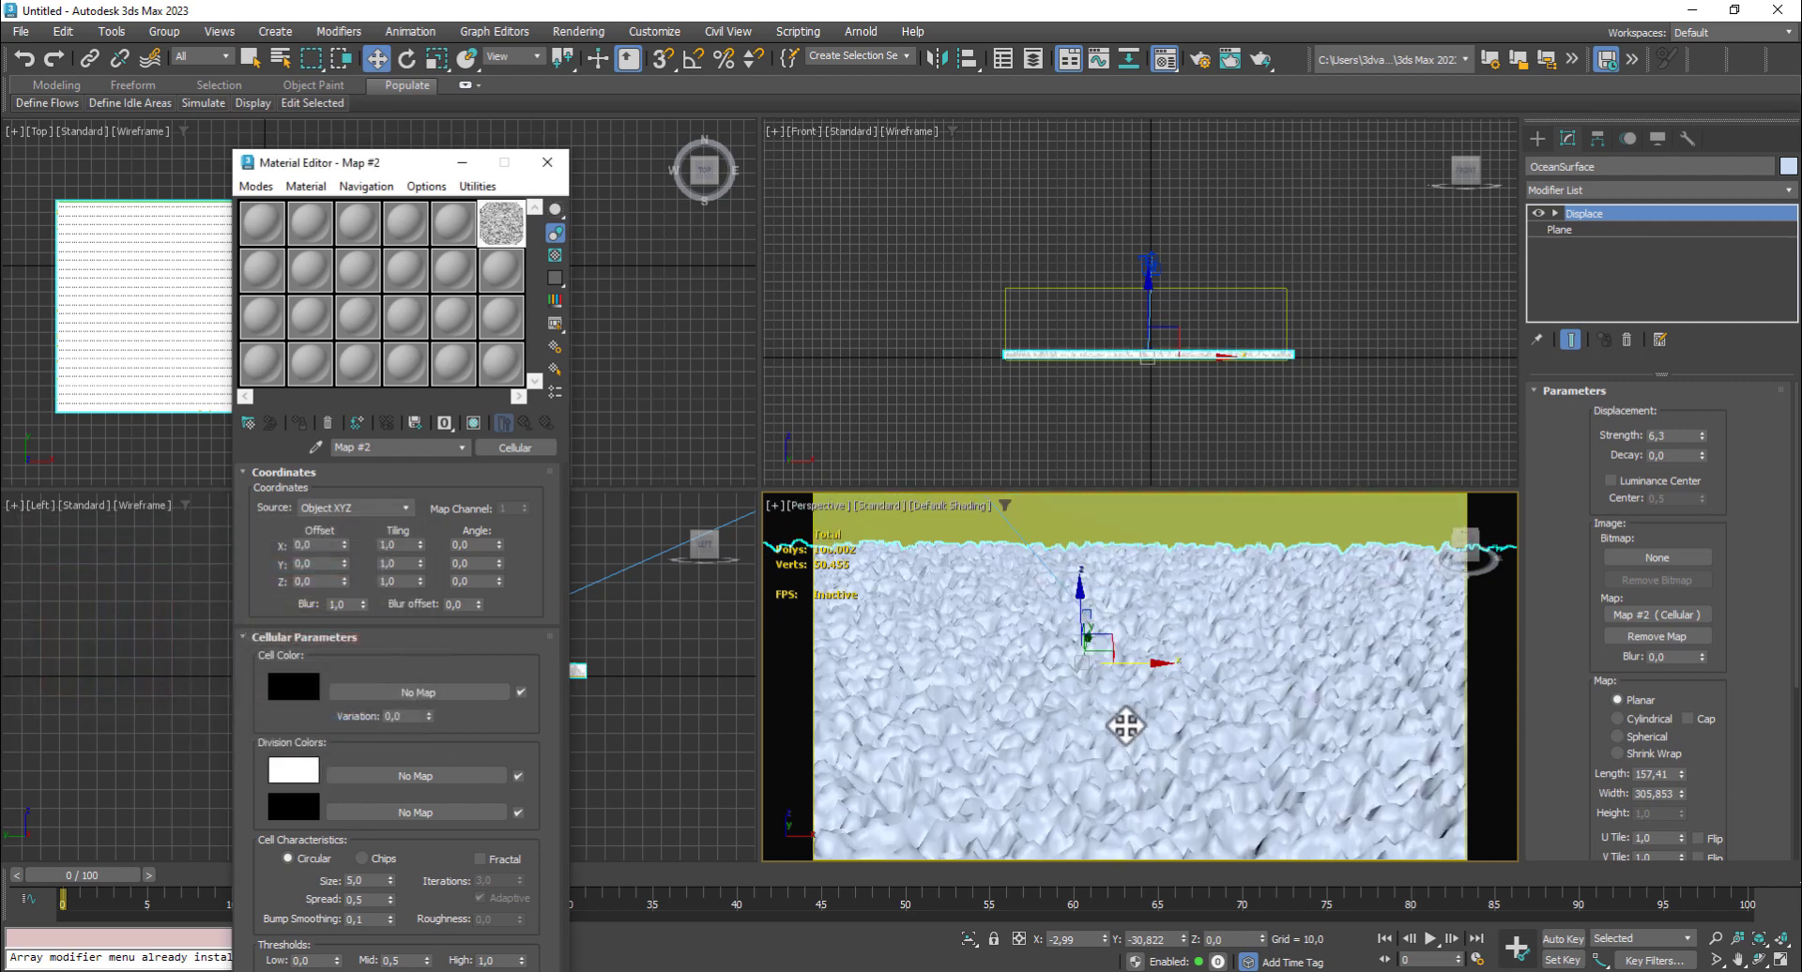
scroll(1129, 727, down, 2)
scroll(1133, 729, up, 3)
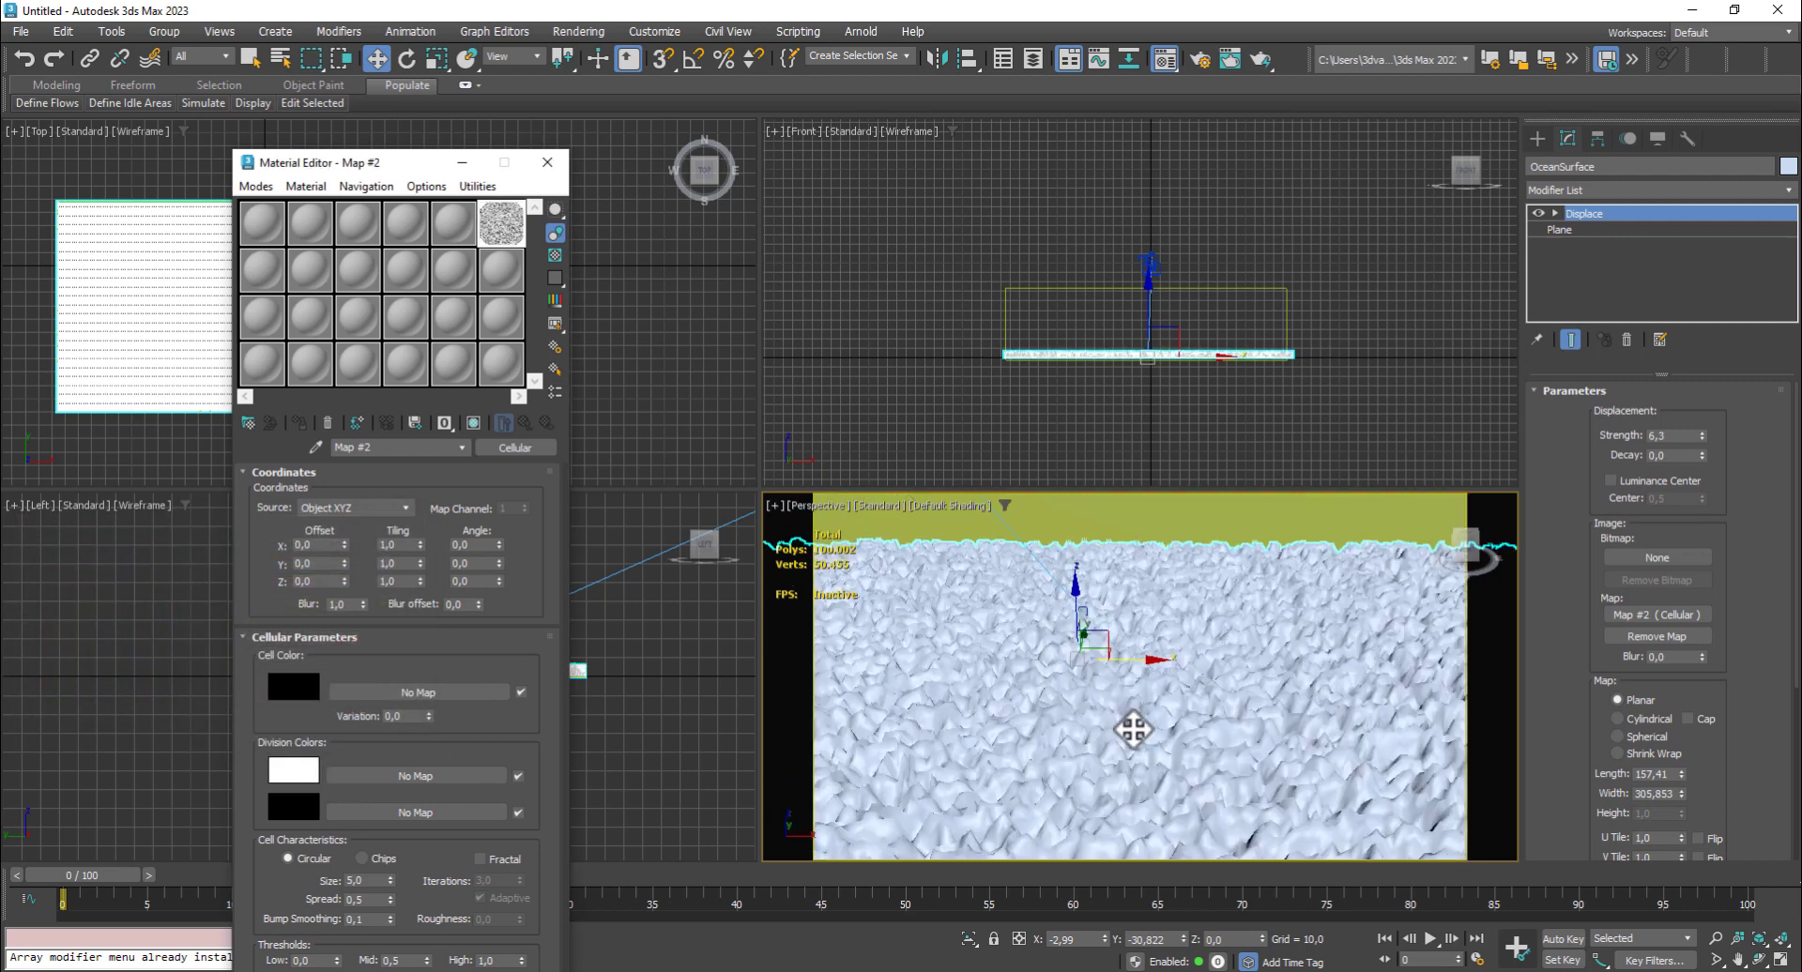
scroll(1141, 737, up, 3)
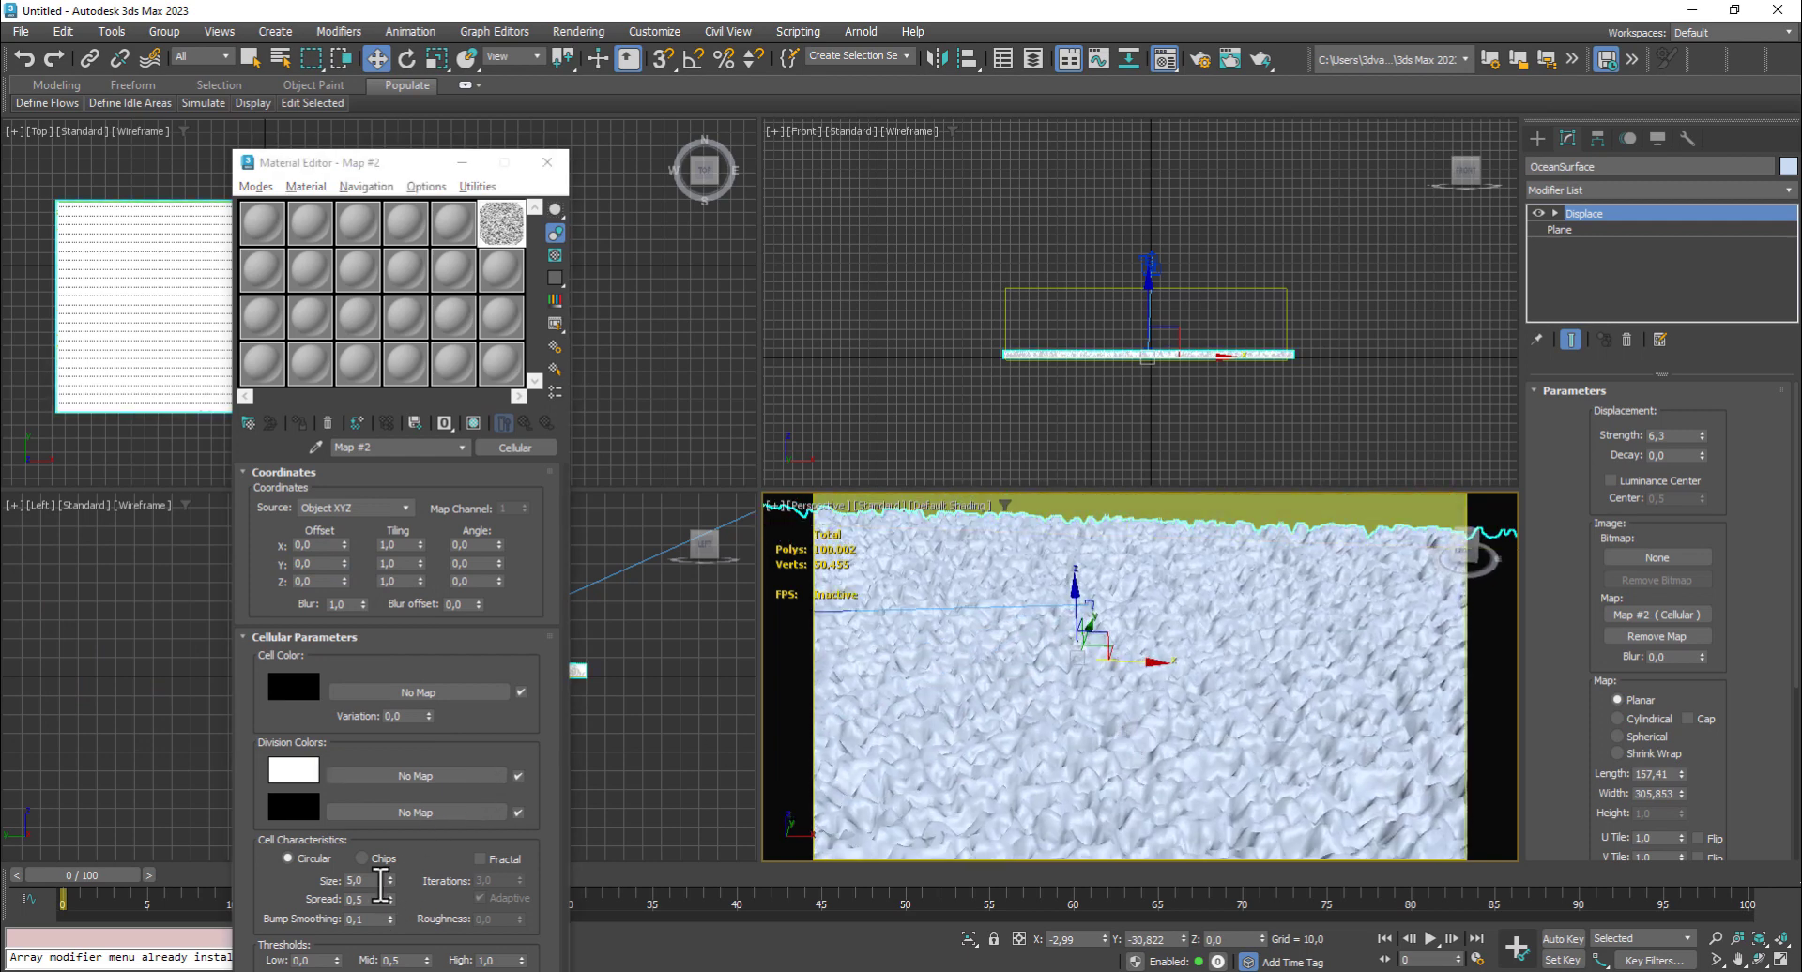
drag(368, 880, 317, 877)
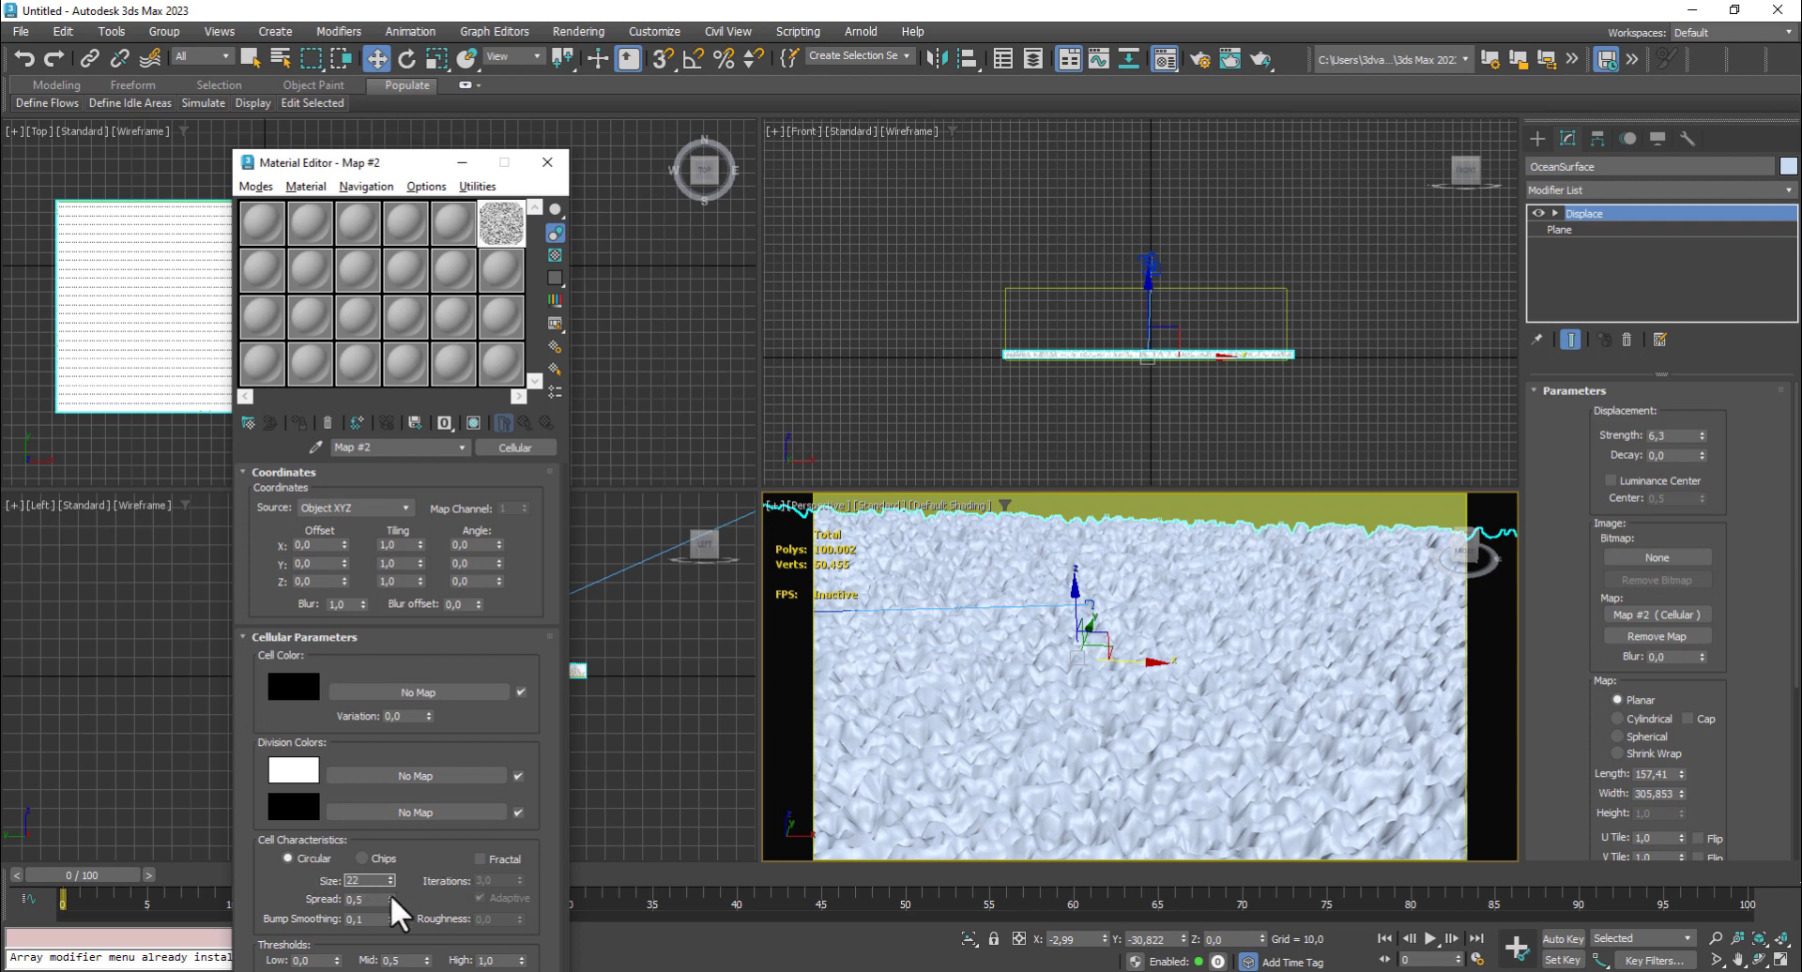
drag(387, 900, 336, 901)
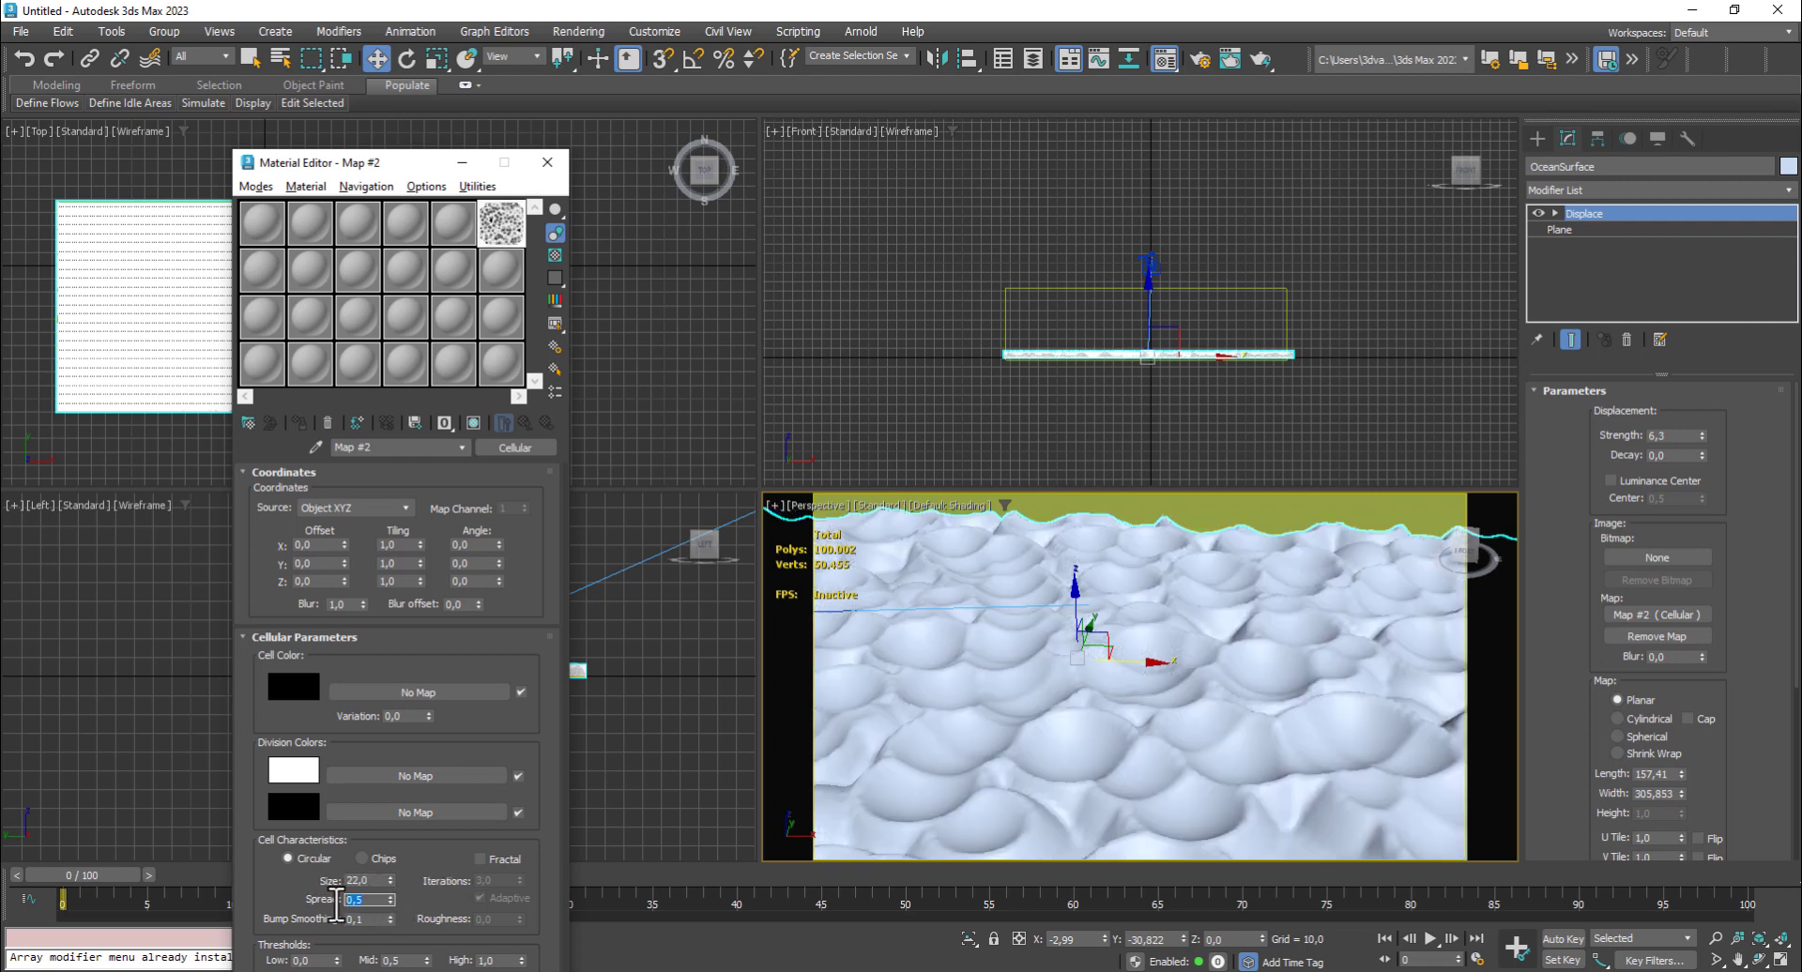
text(1)
Enable Fractal for the Cellular map with 5 iterations and inspect the ocean surface up close
click(480, 858)
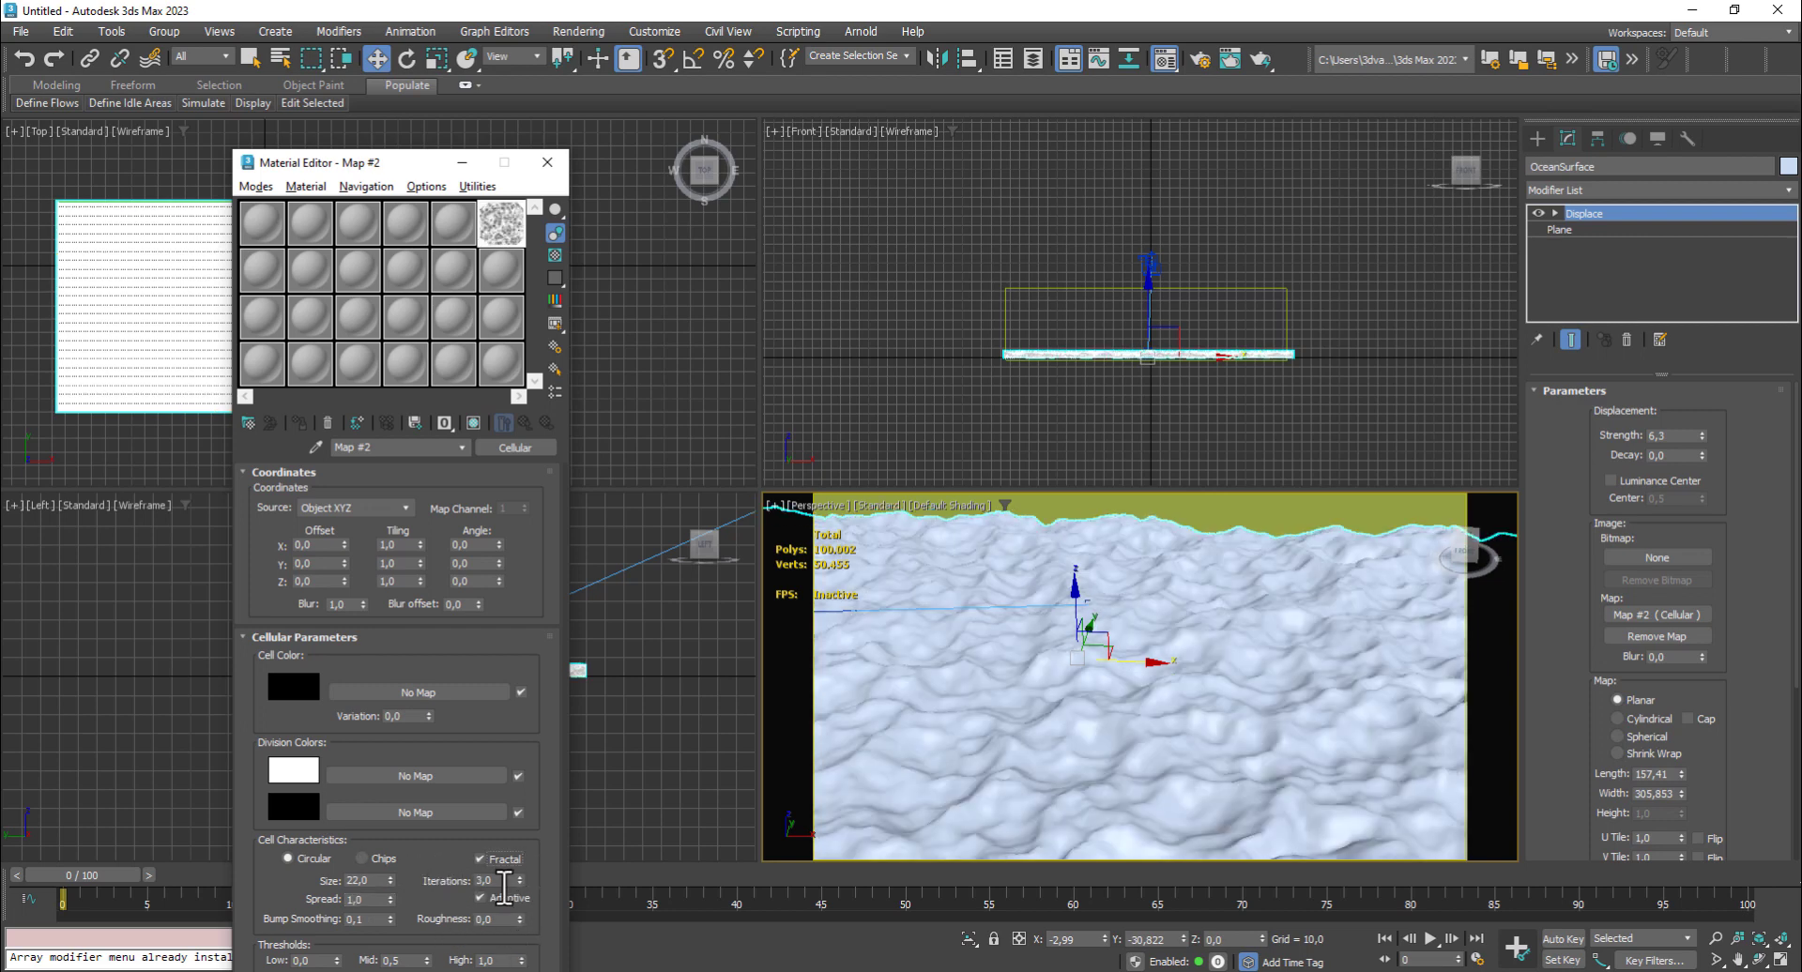
drag(511, 880, 461, 882)
key(Return)
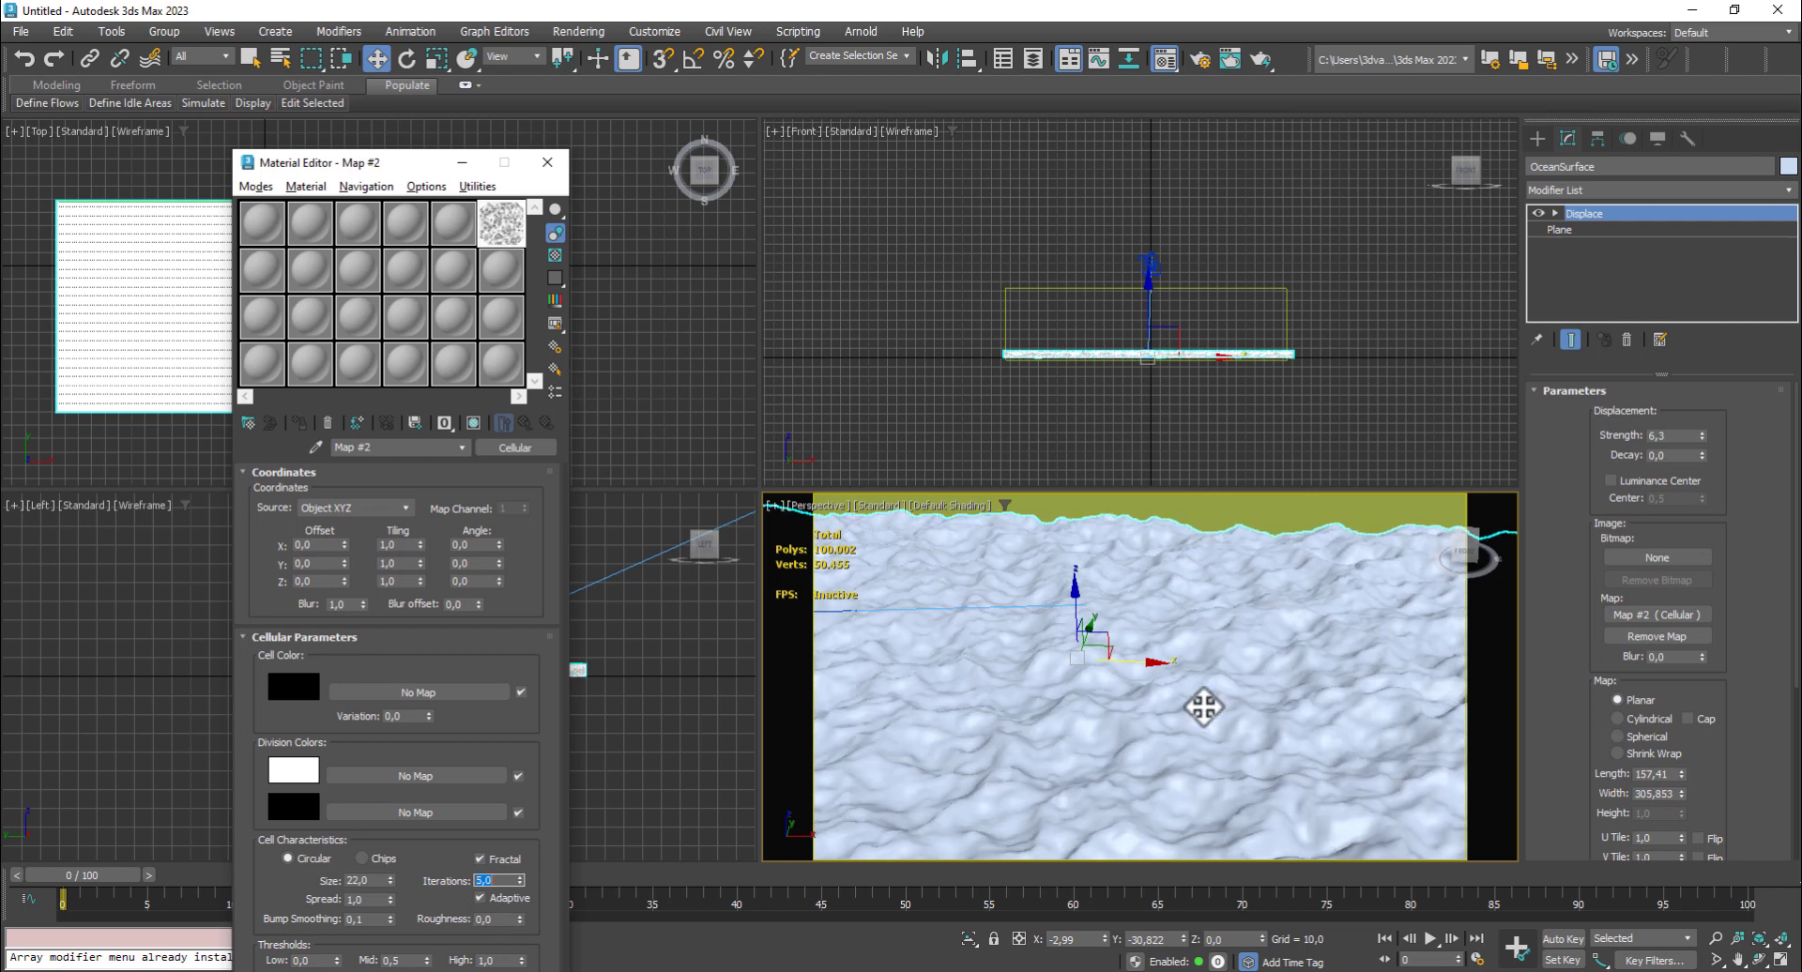
middle_drag(1216, 699, 1279, 723)
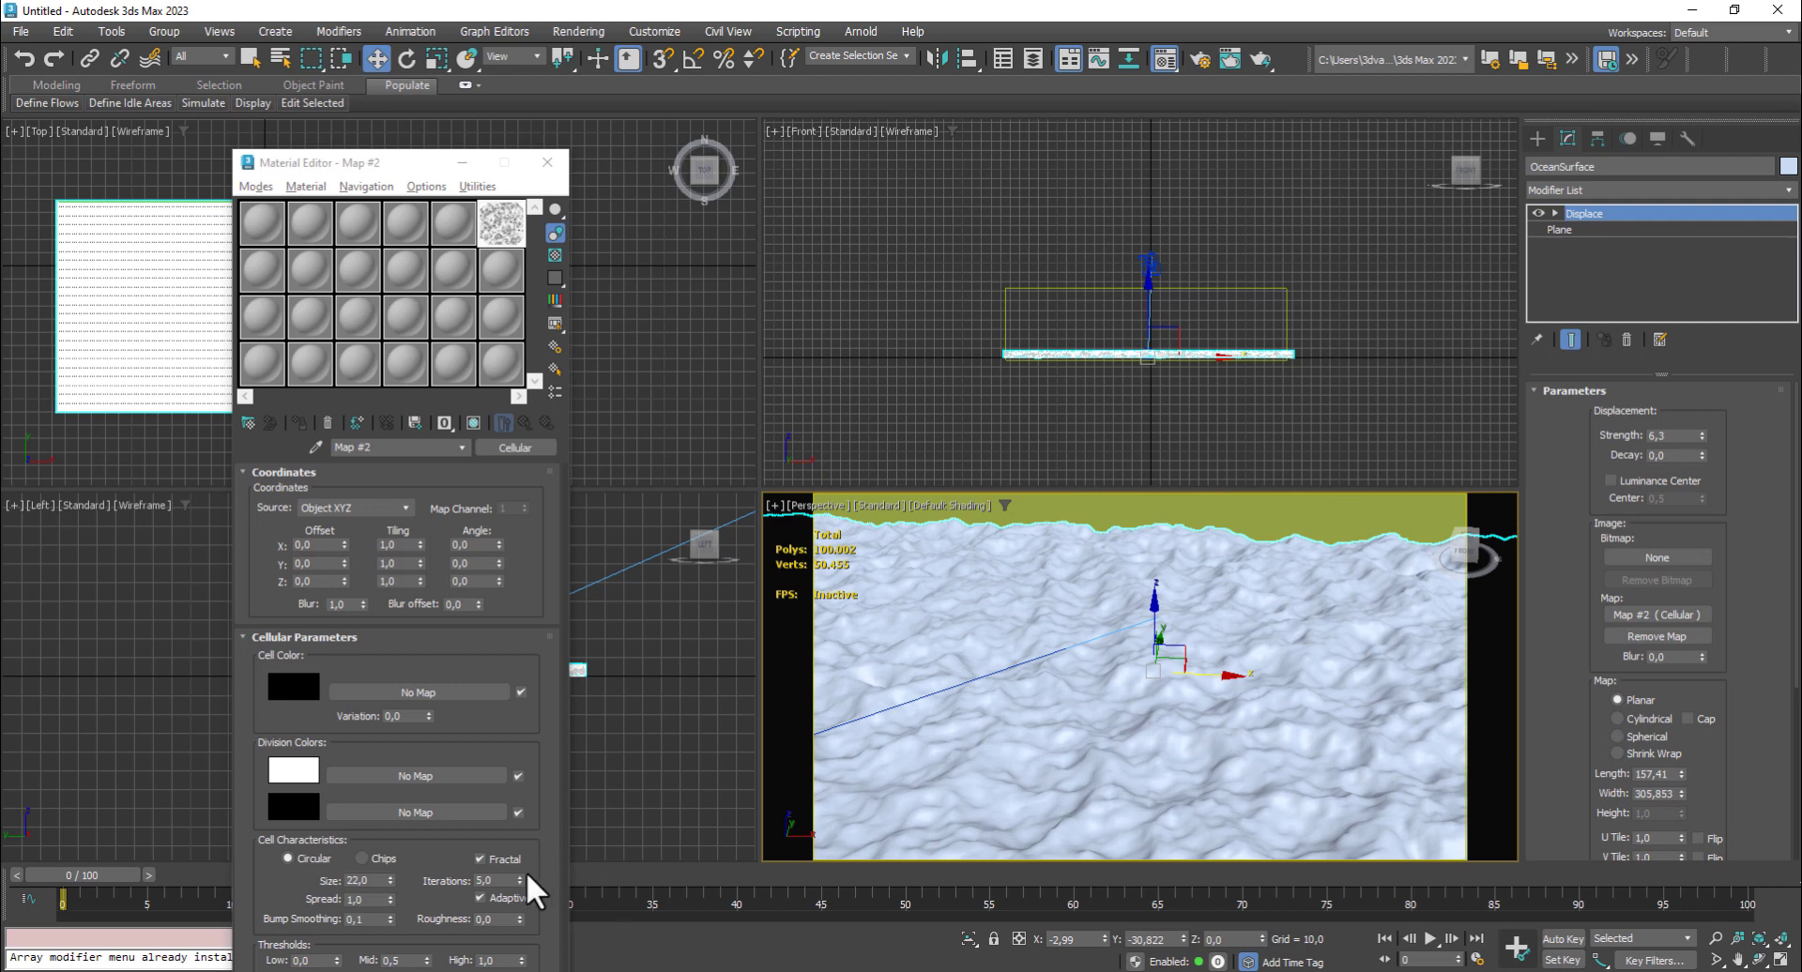
Set the Cellular map's fractal iterations to 1.85 and extend the animation's end time to frame 250
drag(519, 880, 427, 174)
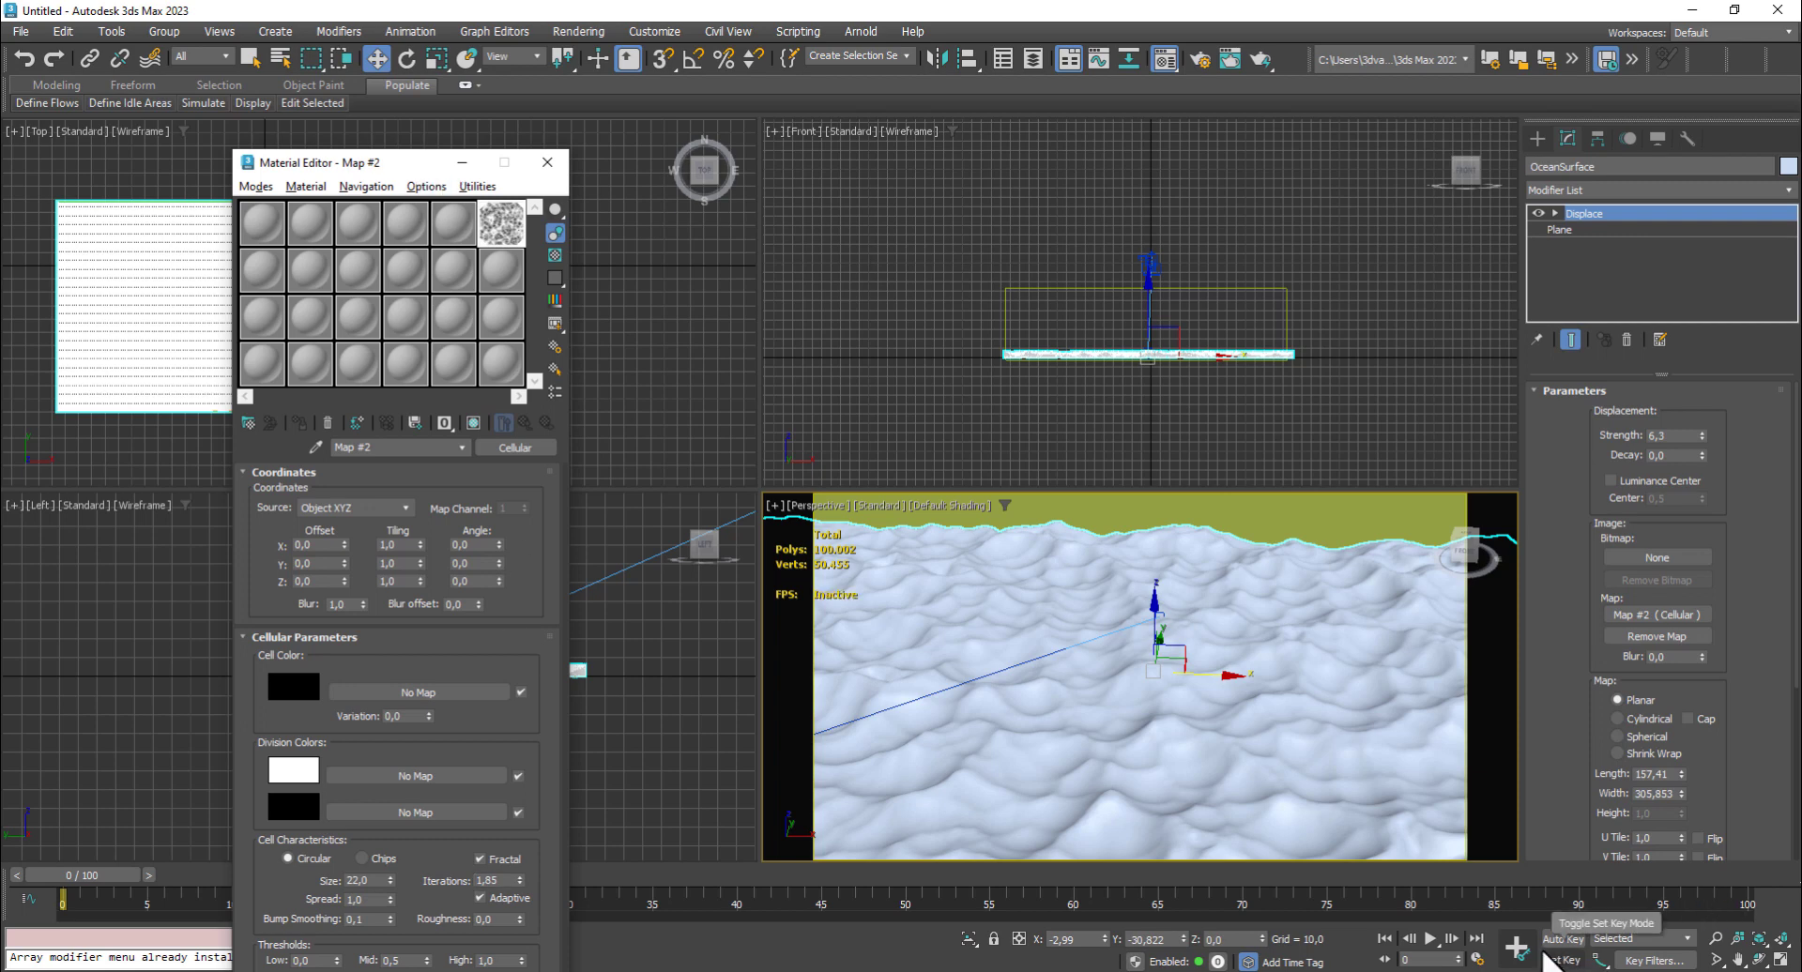
click(1477, 960)
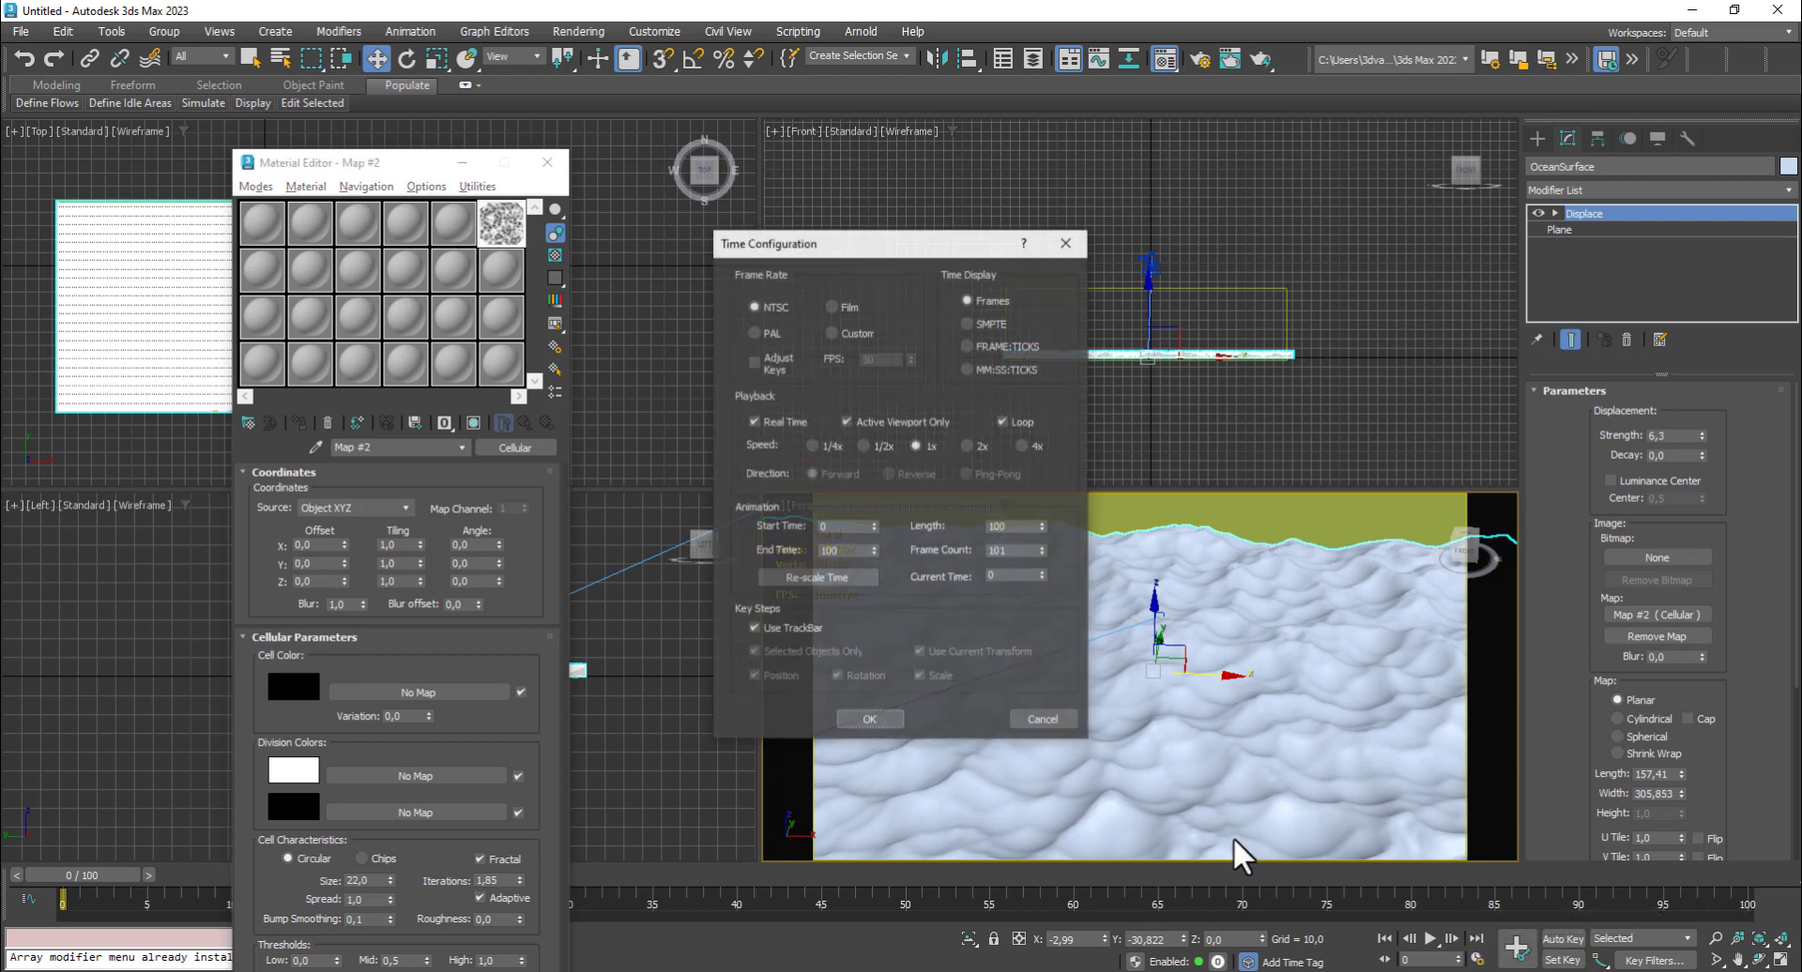
double_click(845, 551)
text(250)
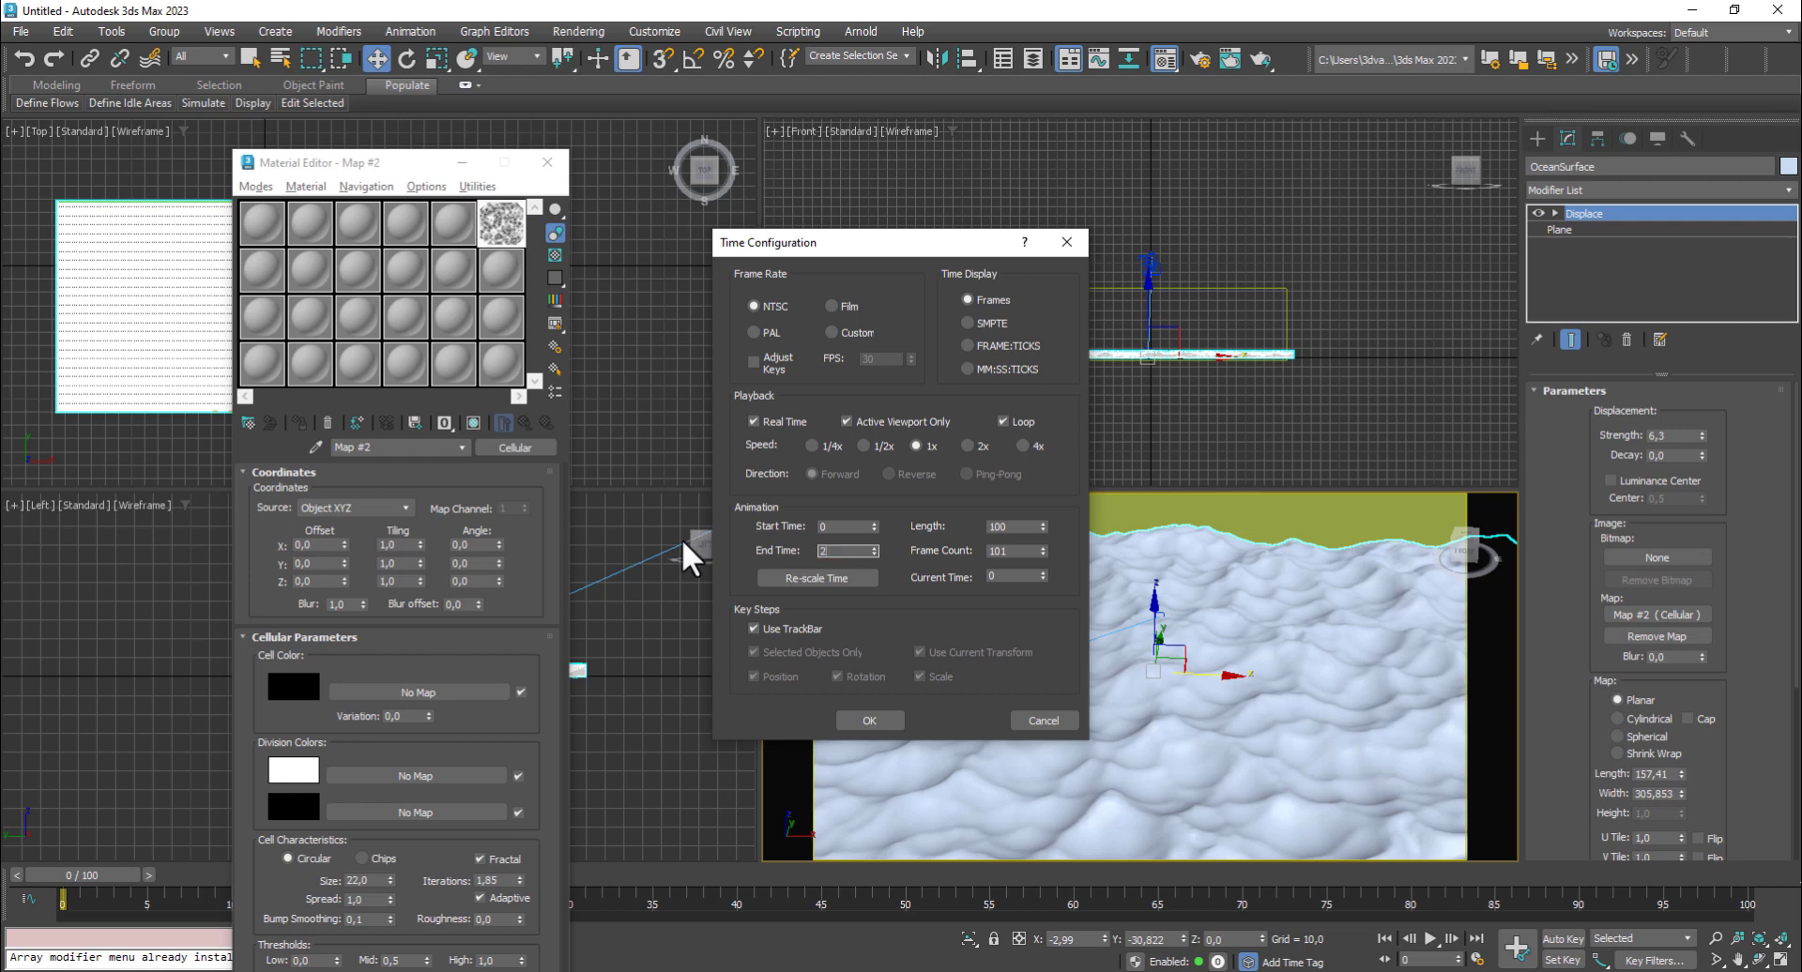
click(878, 719)
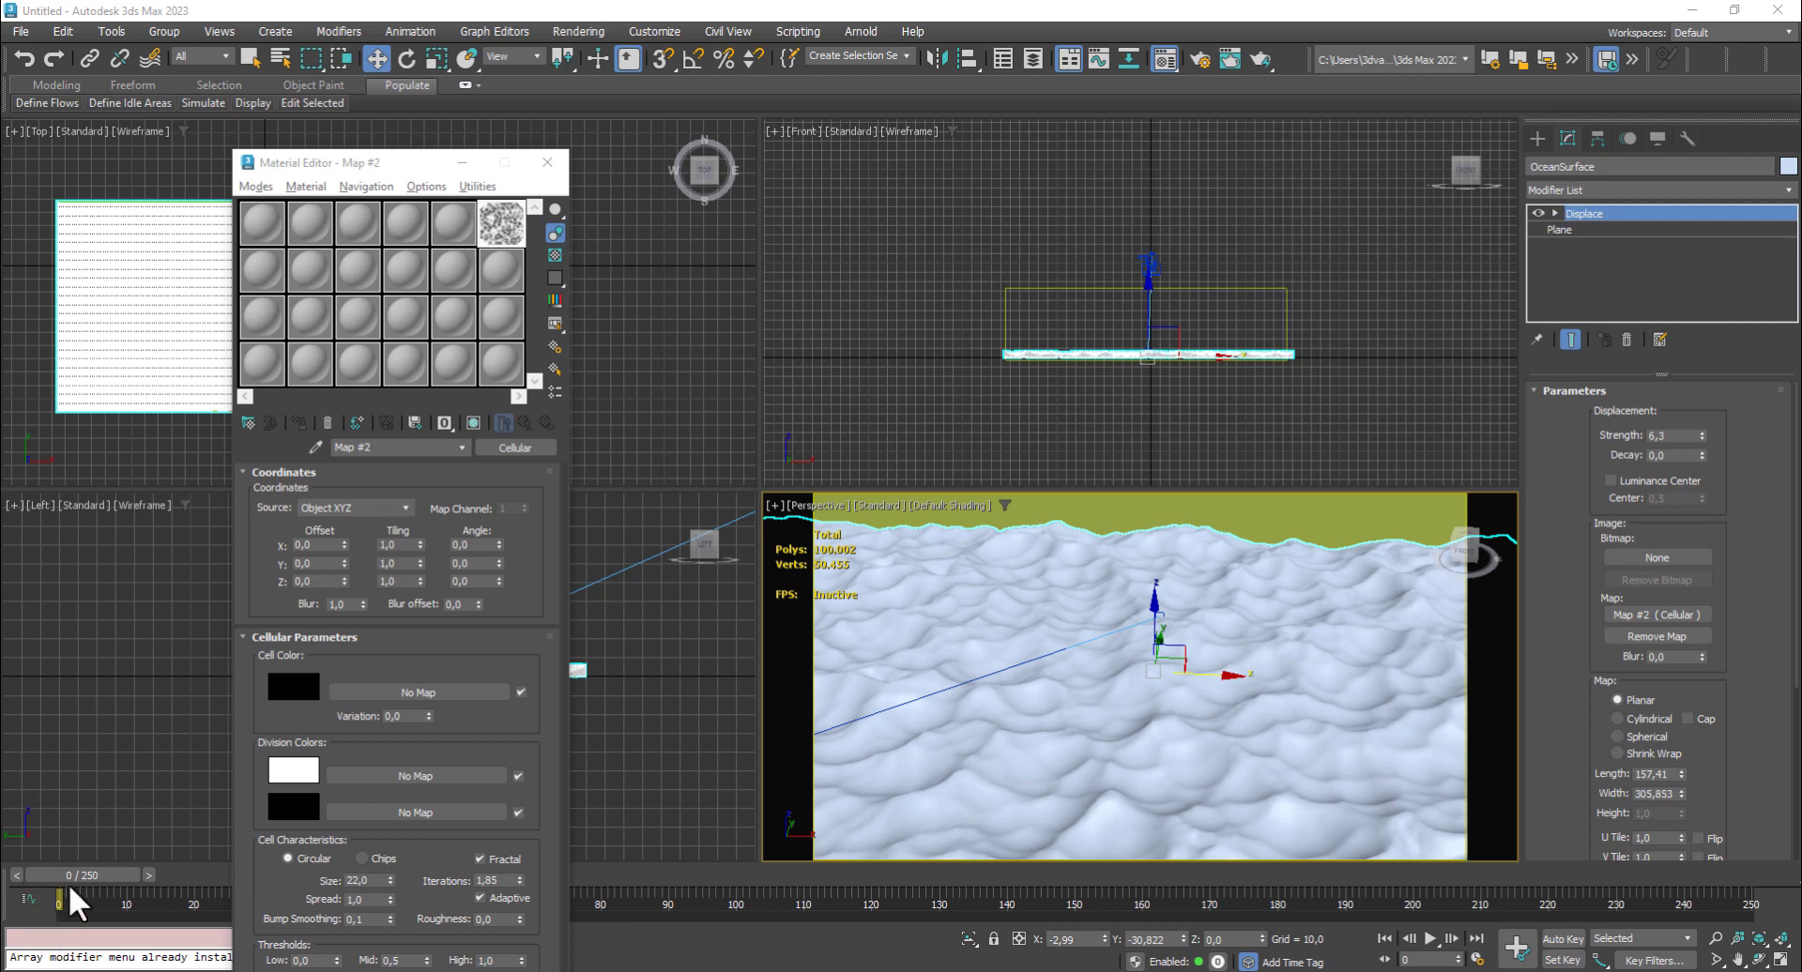
Auto-key the Cellular map's offset at frame 250 to X 18 and Z 22, and play back the waves
drag(76, 879, 1780, 915)
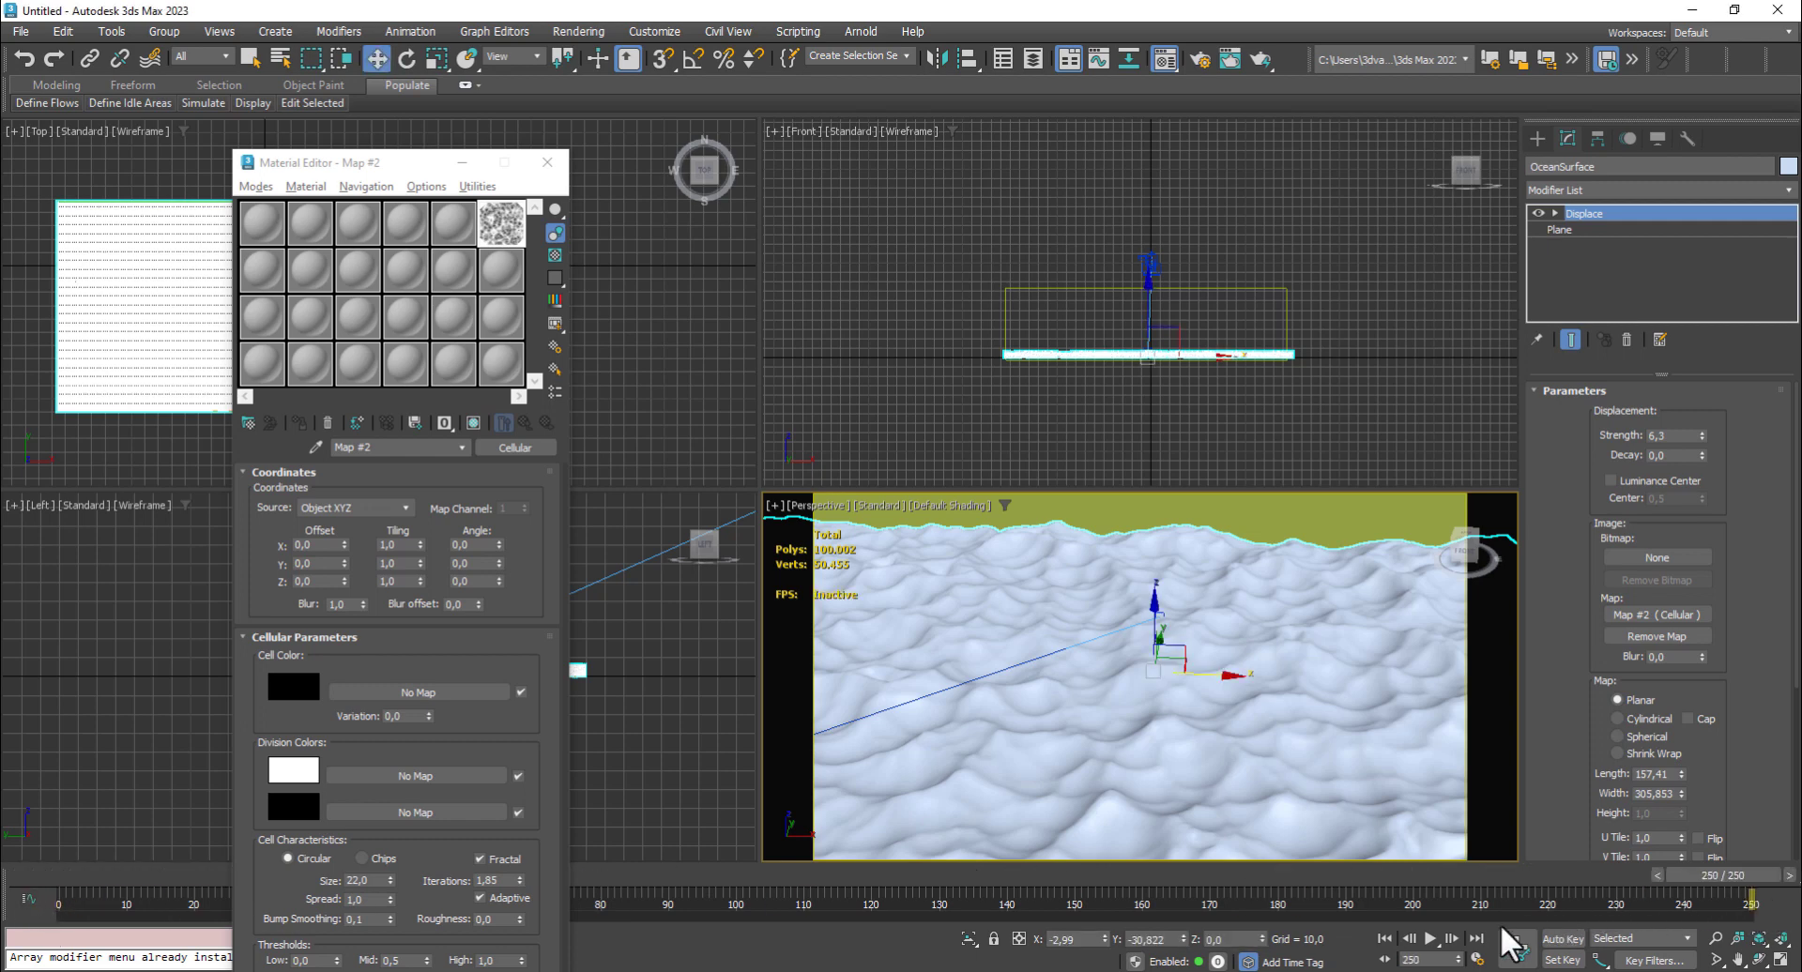
click(1561, 939)
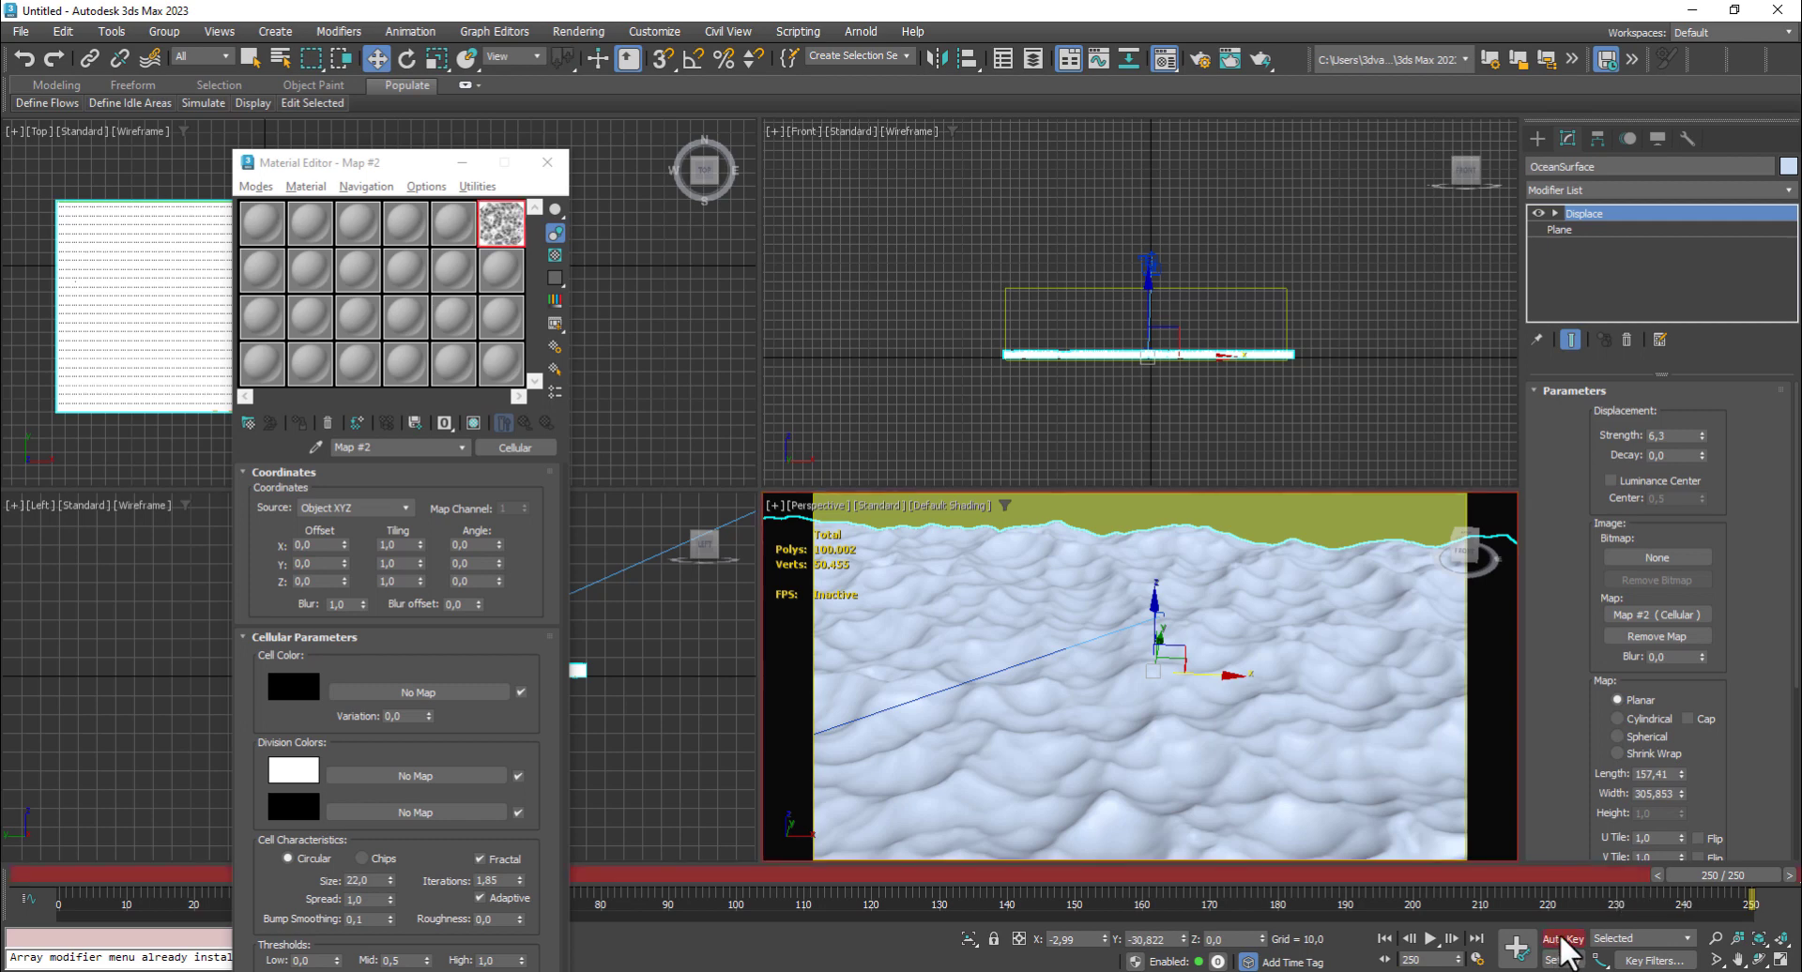
double_click(293, 545)
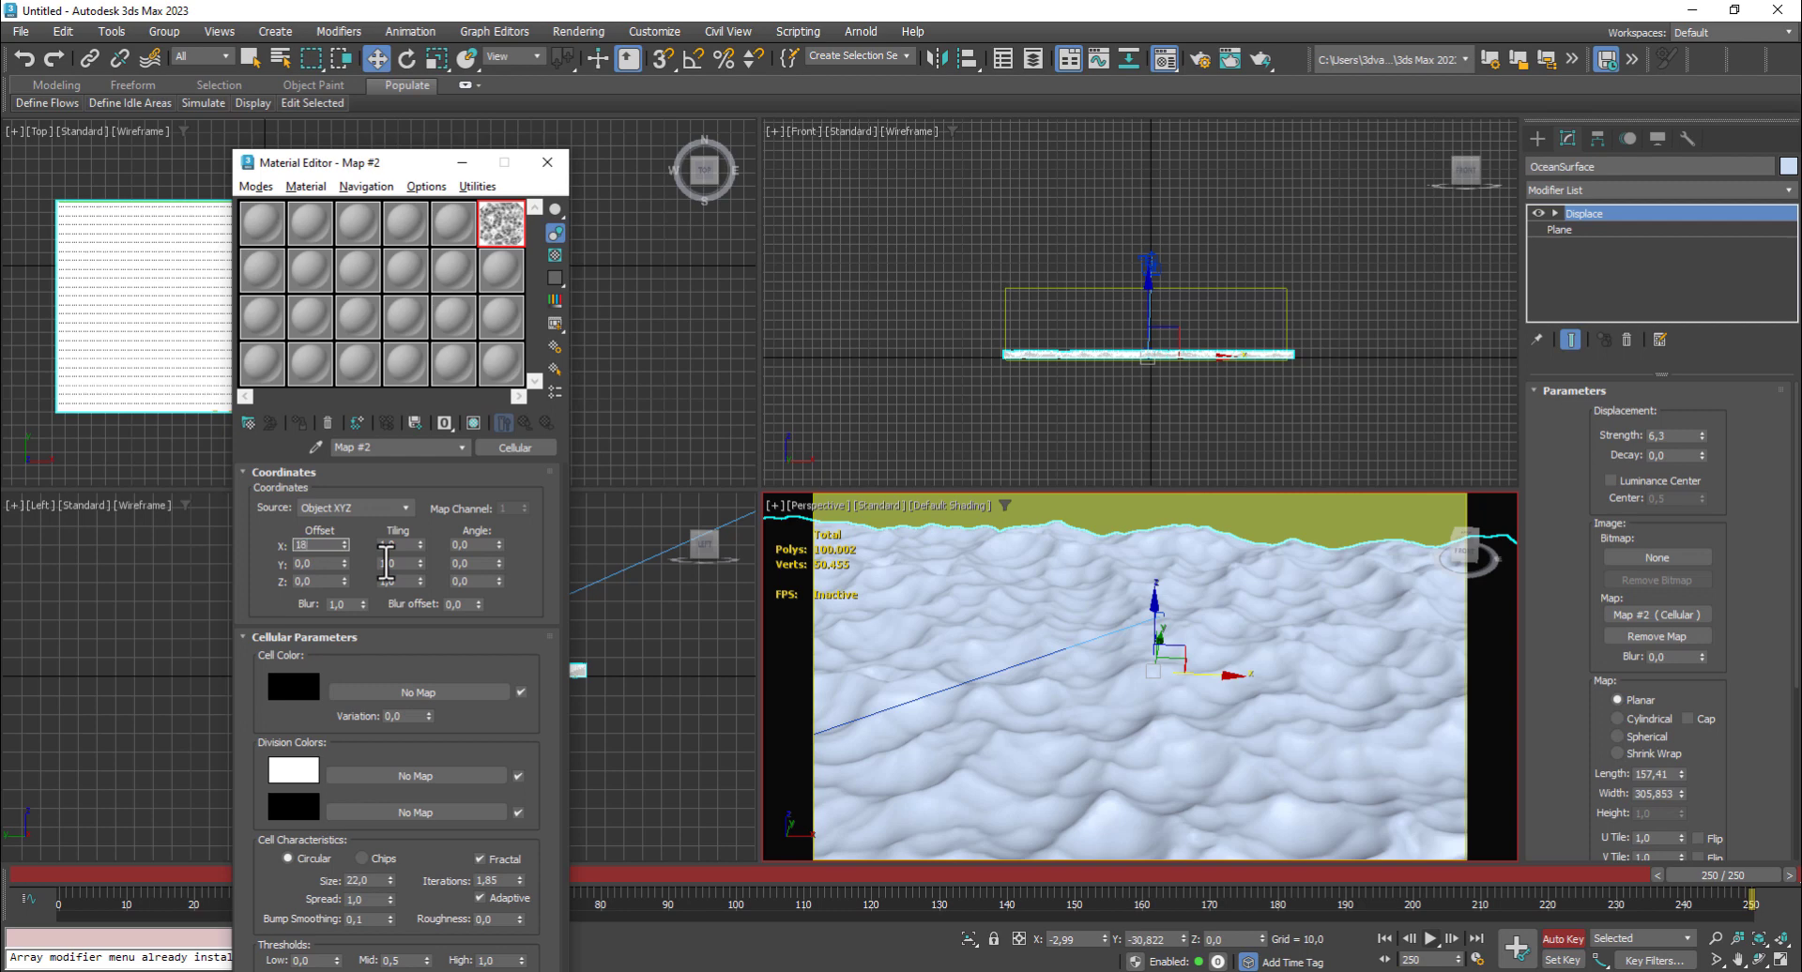
click(314, 581)
text(2)
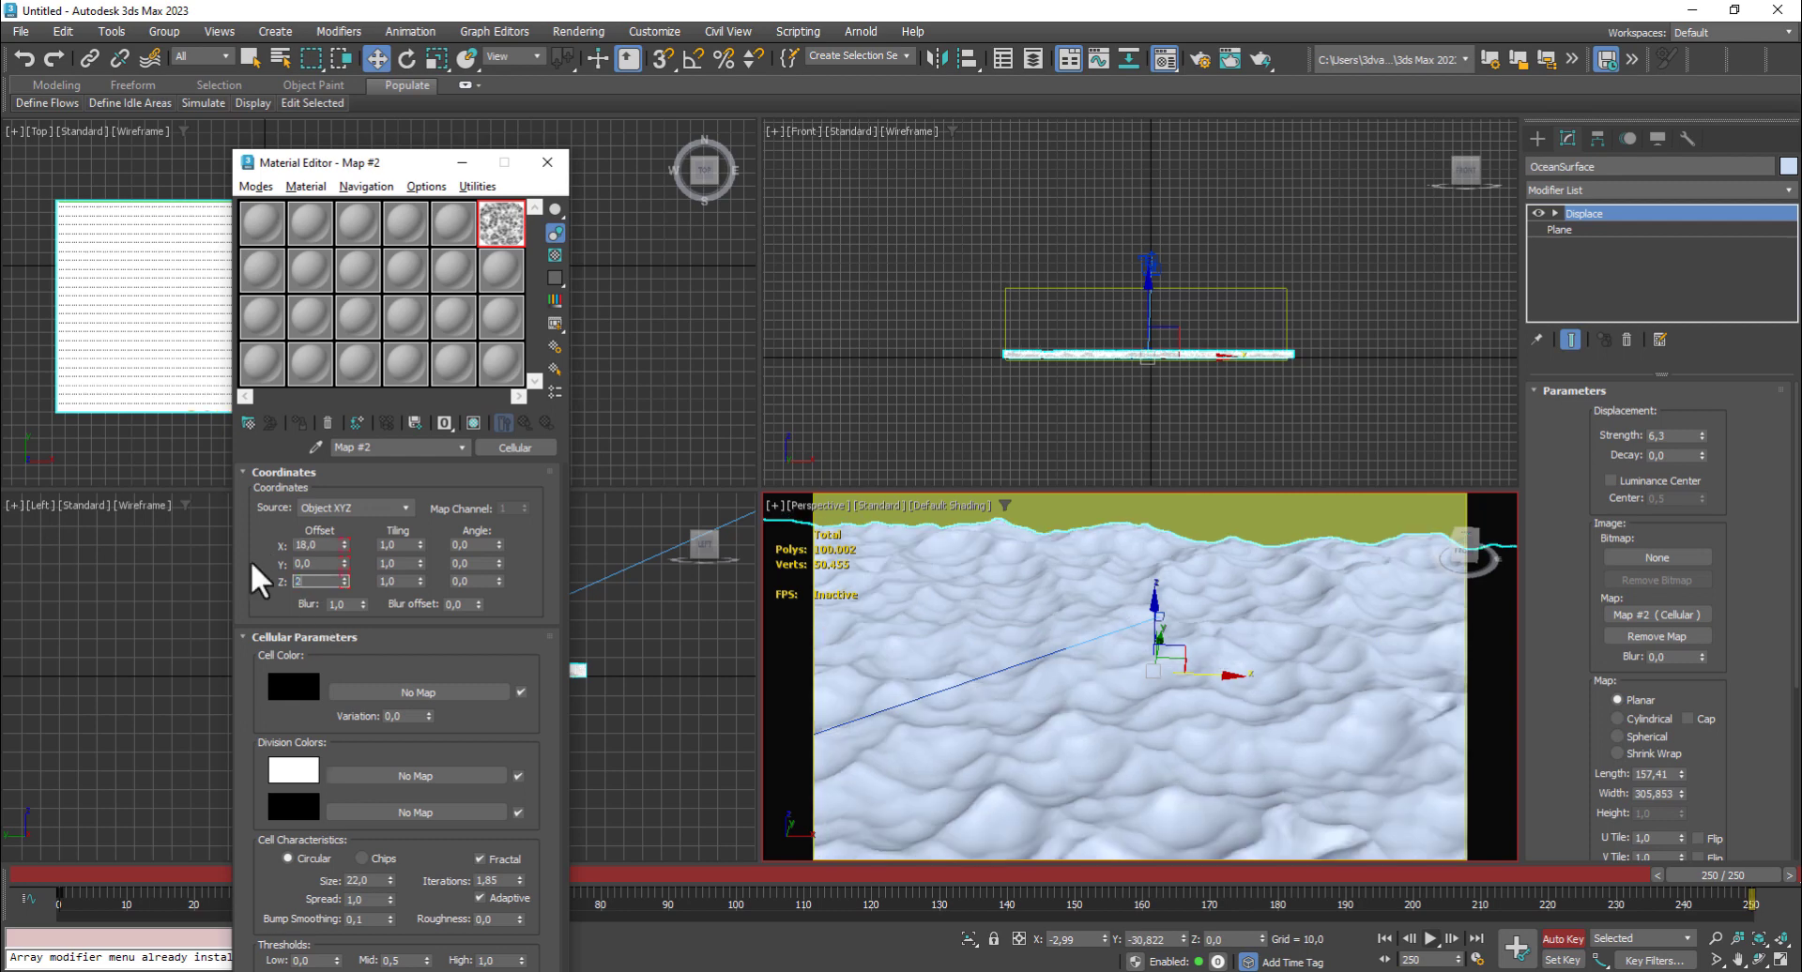
text(2)
click(1558, 937)
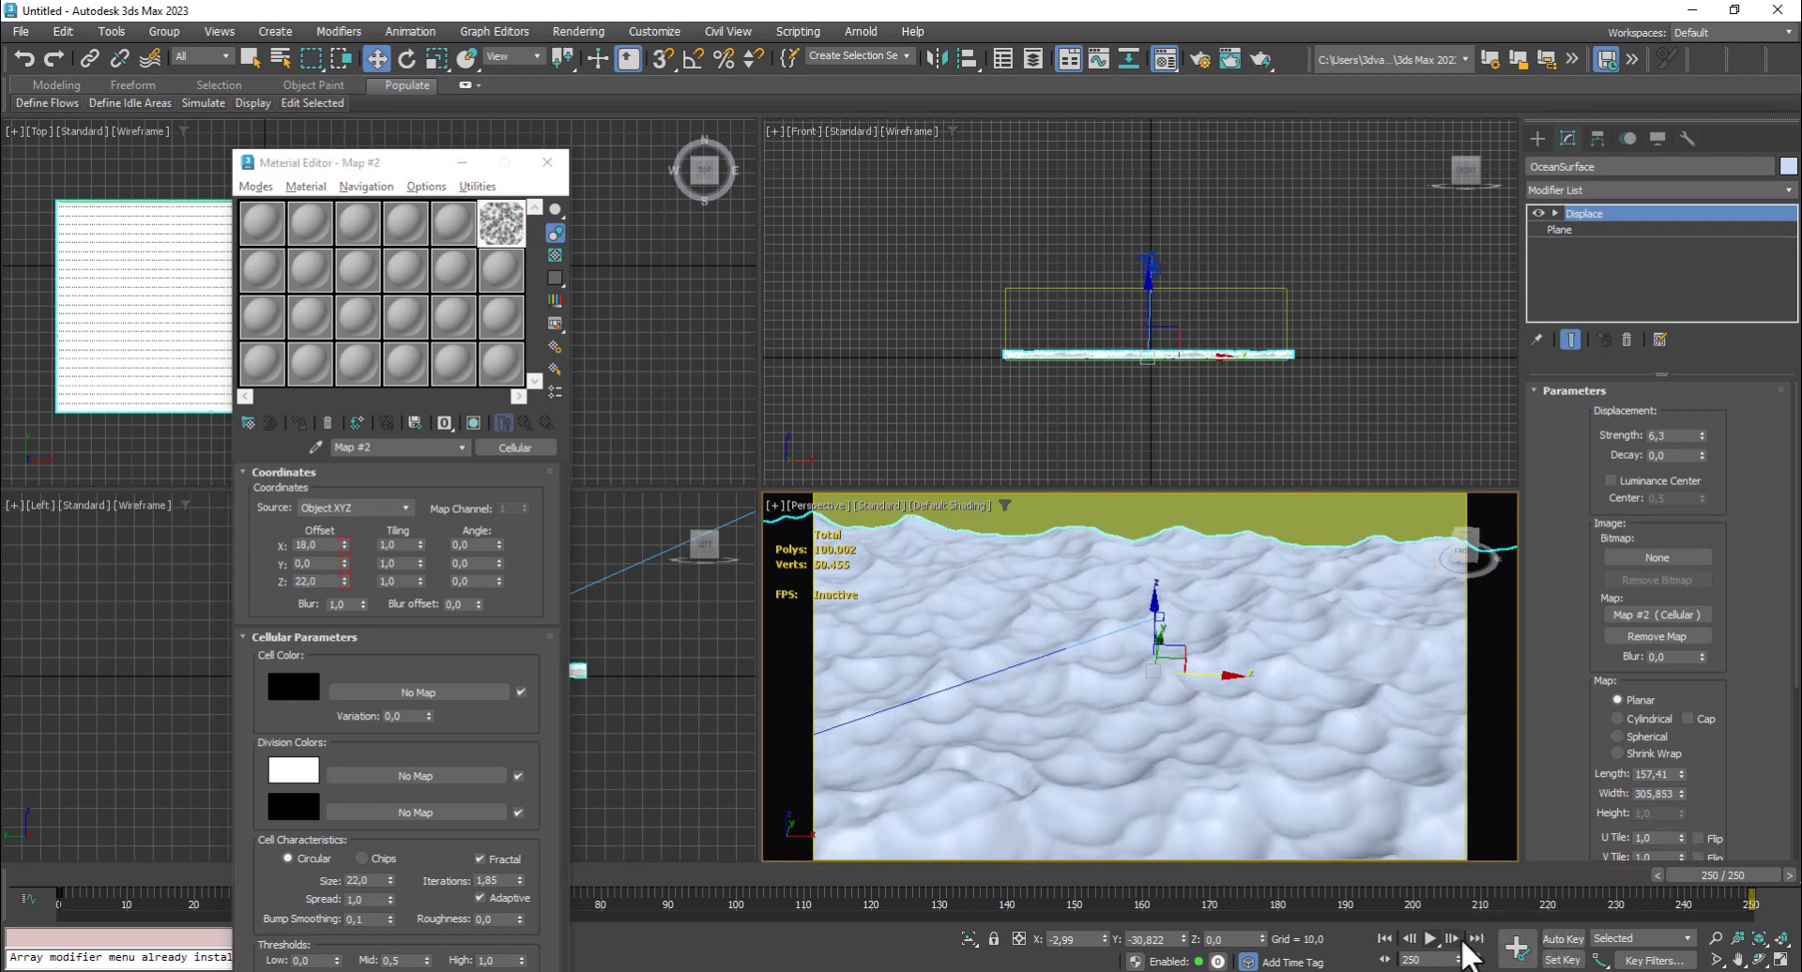
click(1431, 939)
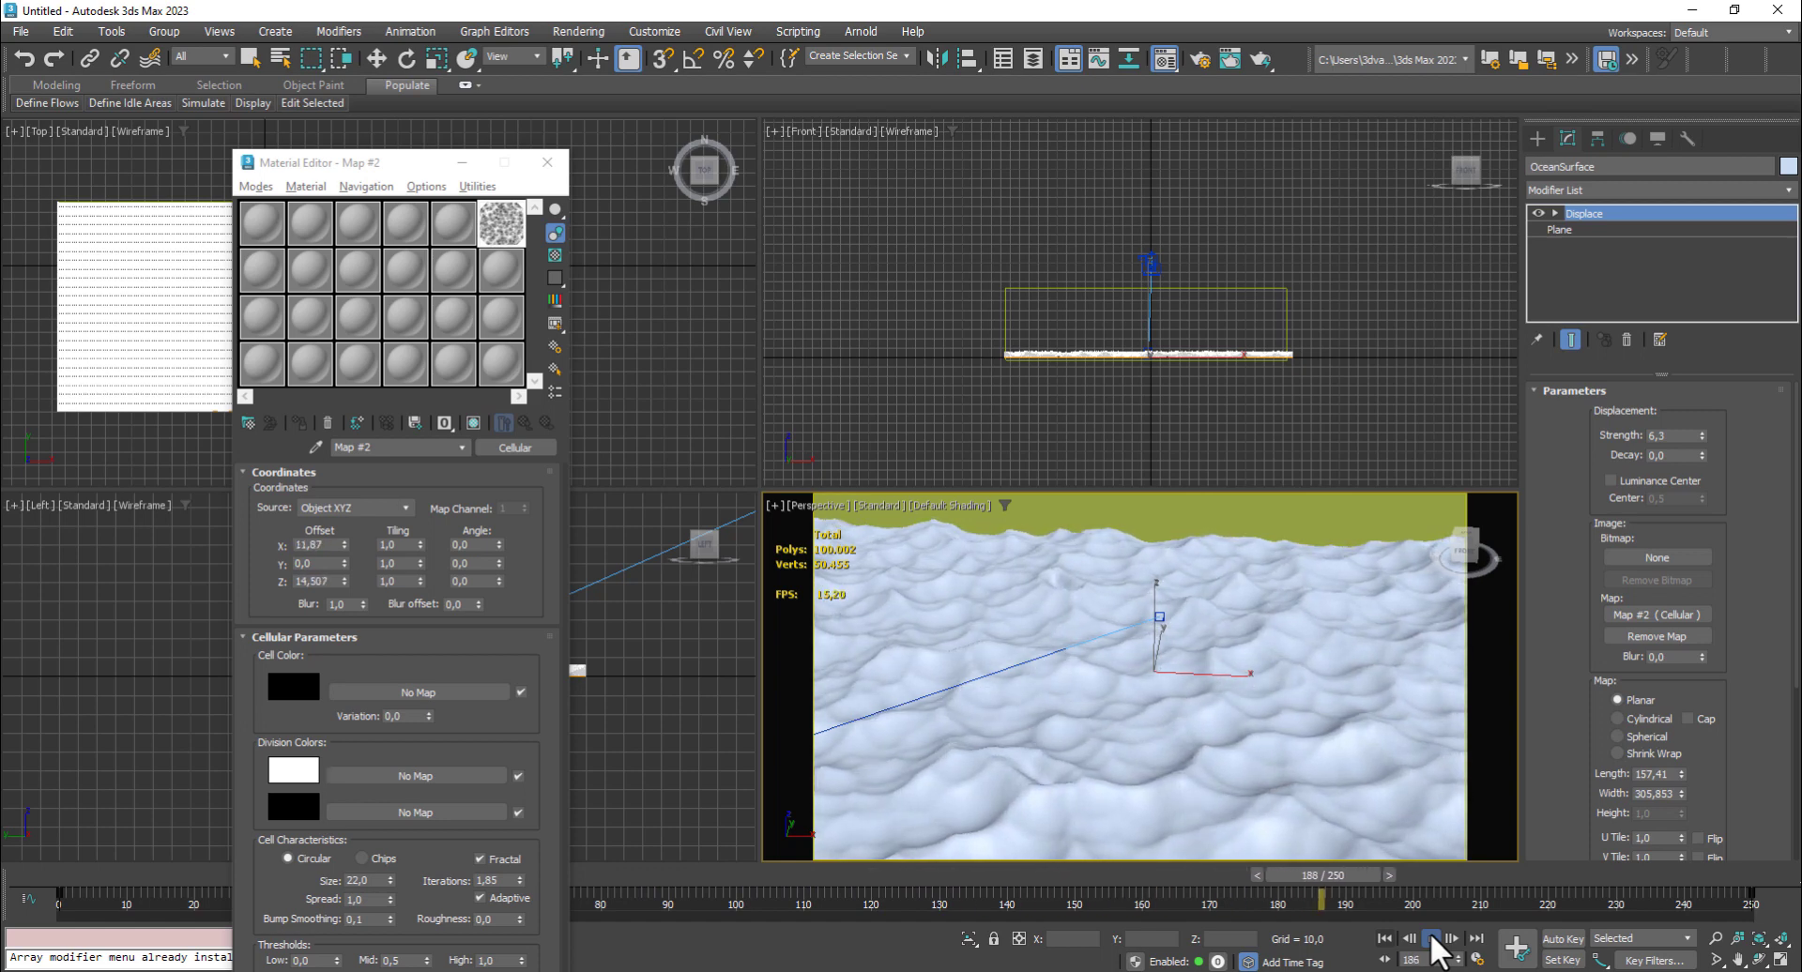
click(1430, 938)
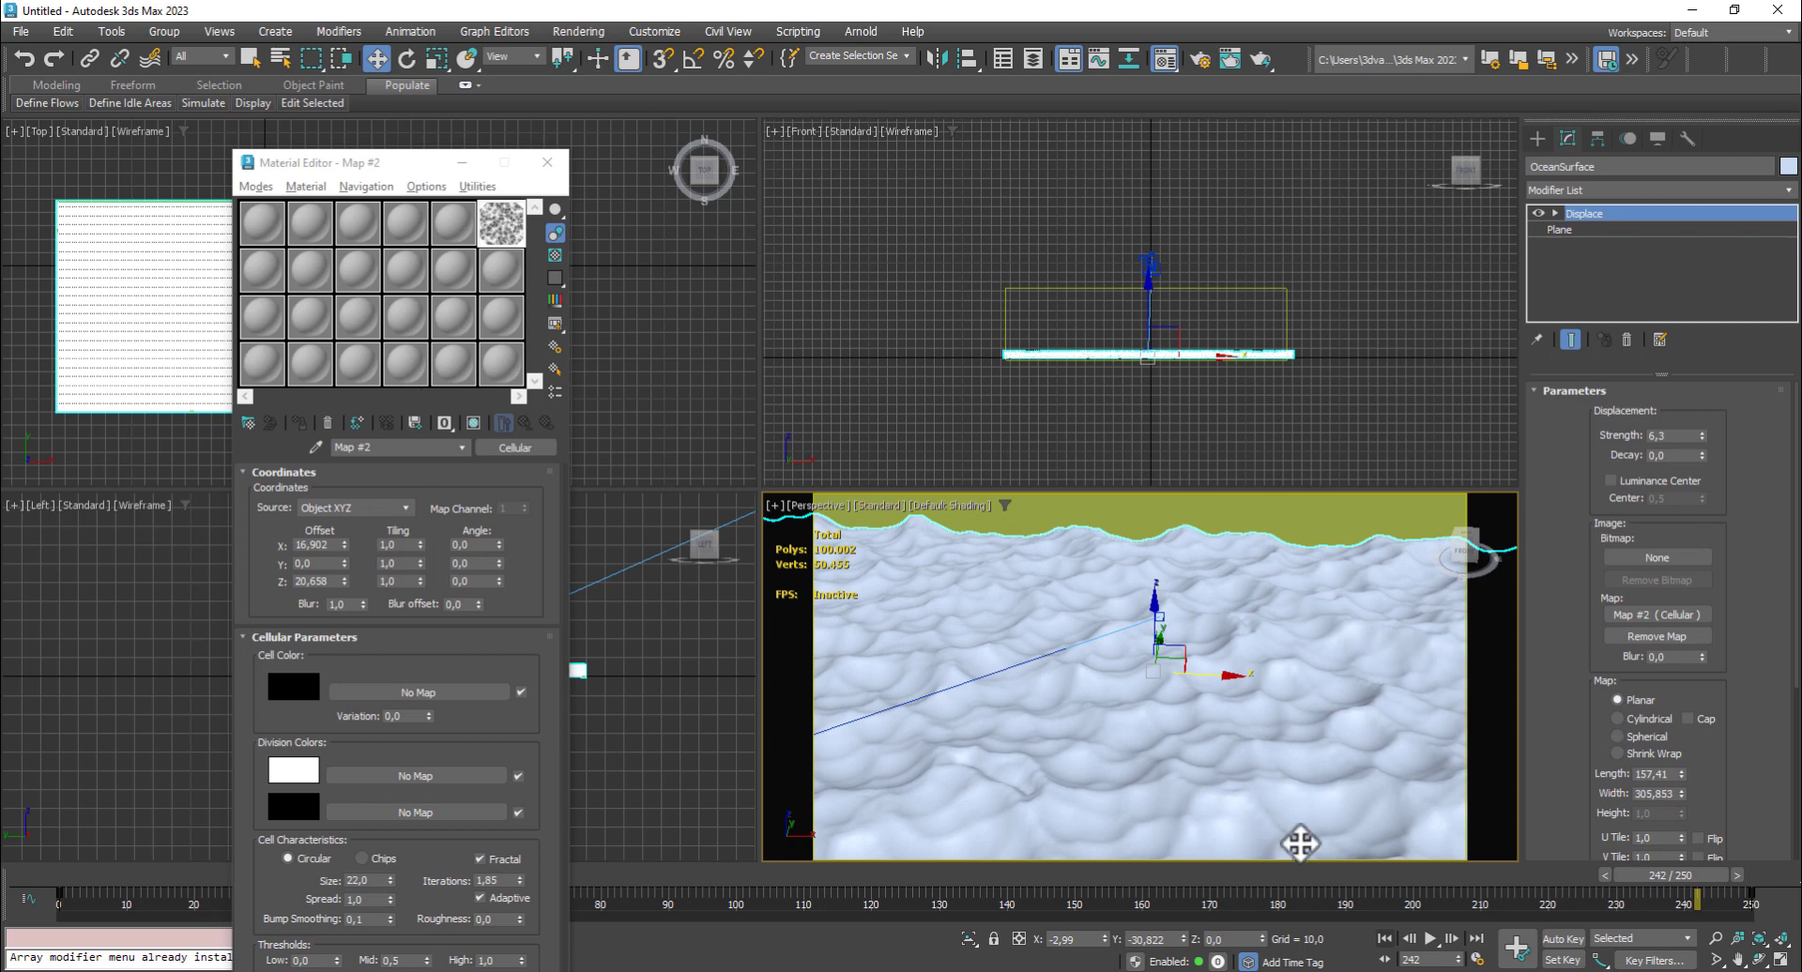
Undo the offset keys and auto-key the Cellular map's offset at frame 250 to X 23 and Z 28 instead
drag(1699, 878, 1755, 878)
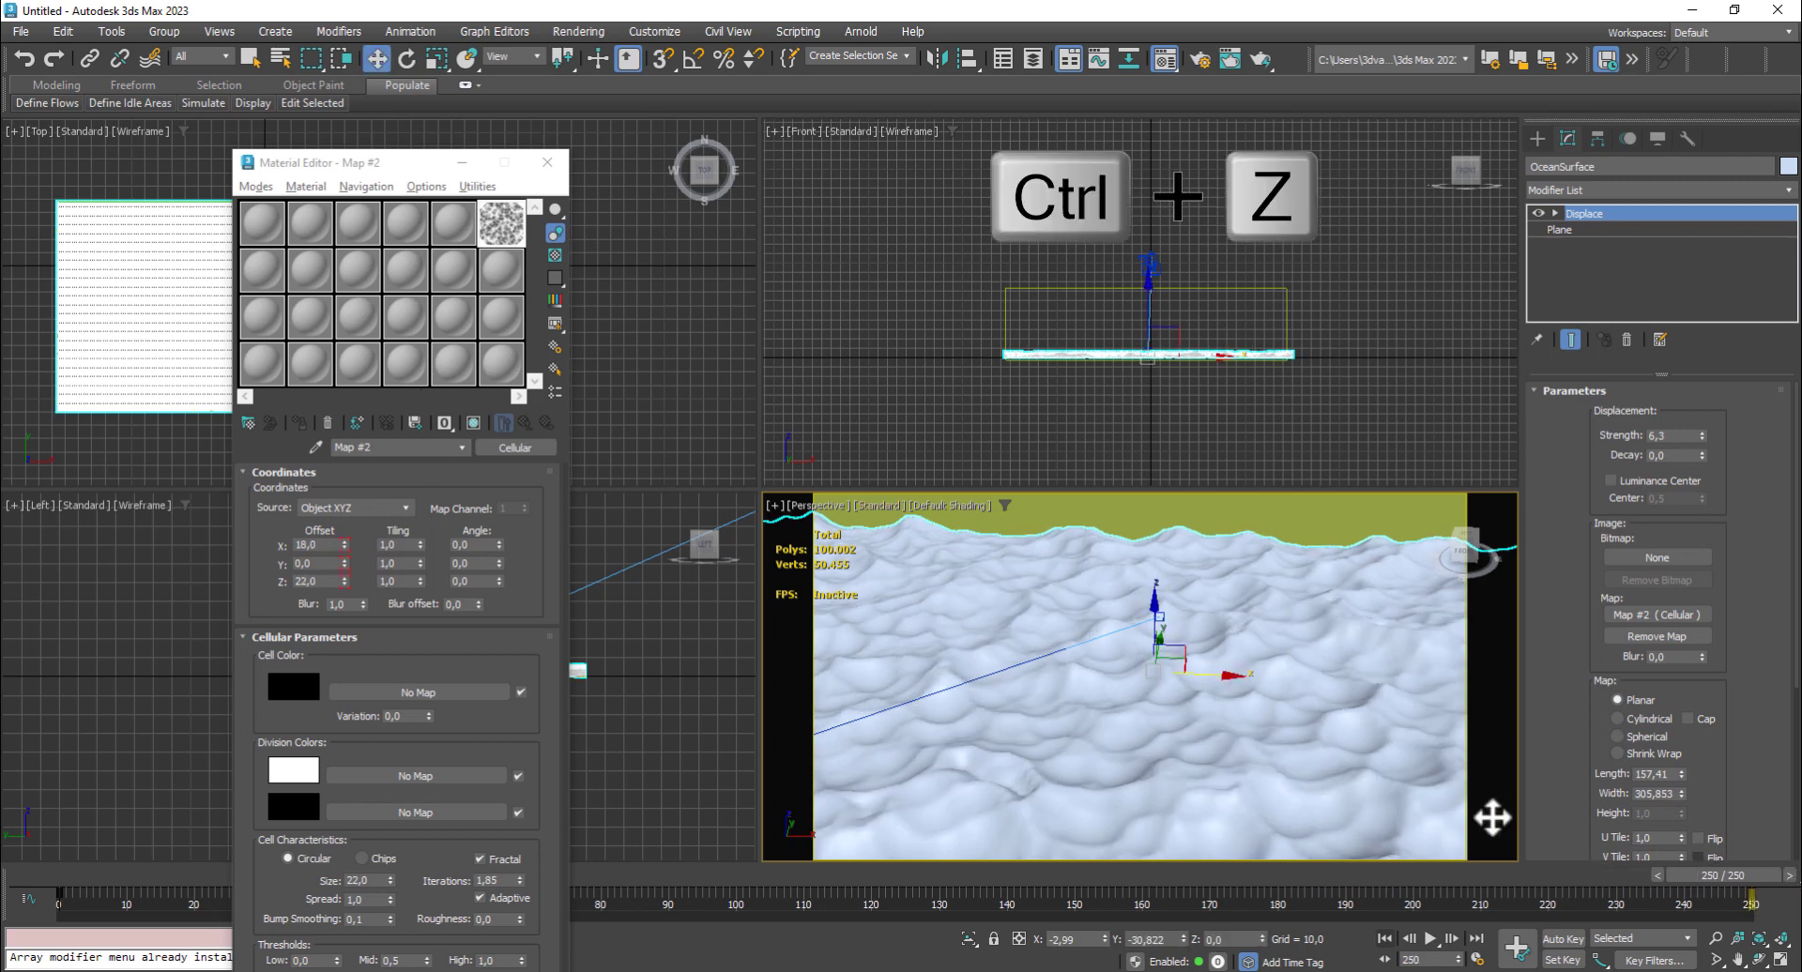
key(ctrl+z)
key(ctrl+z)
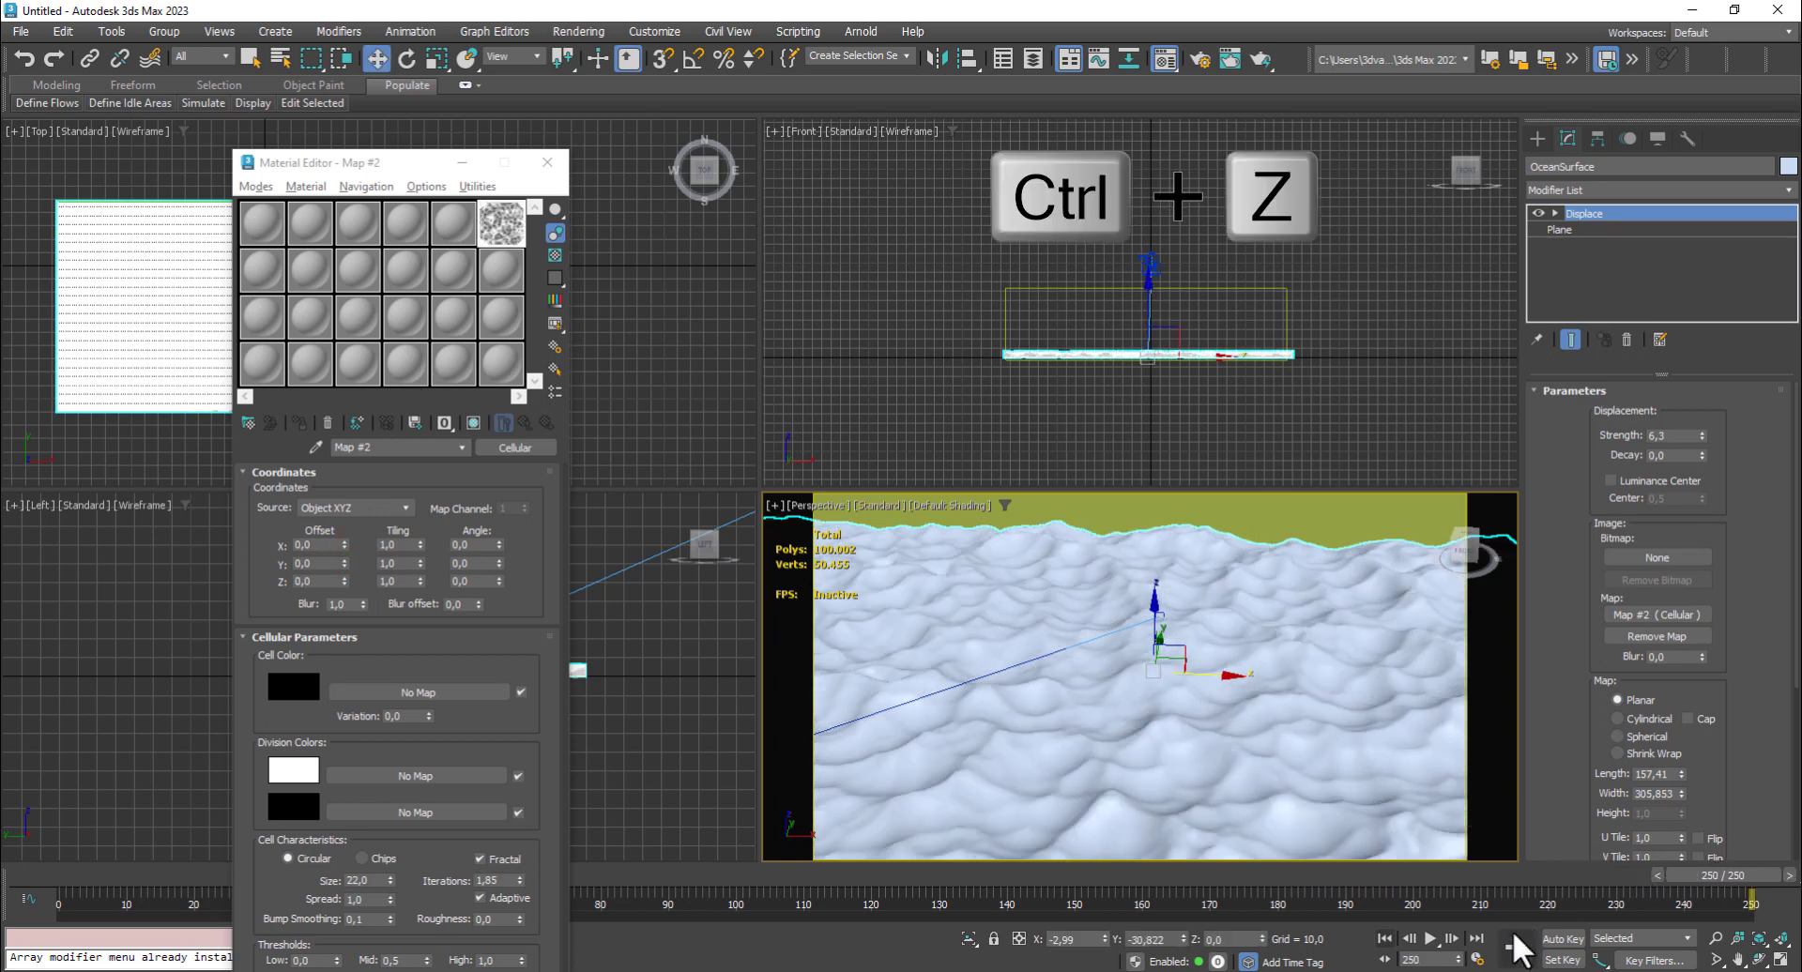
click(1563, 938)
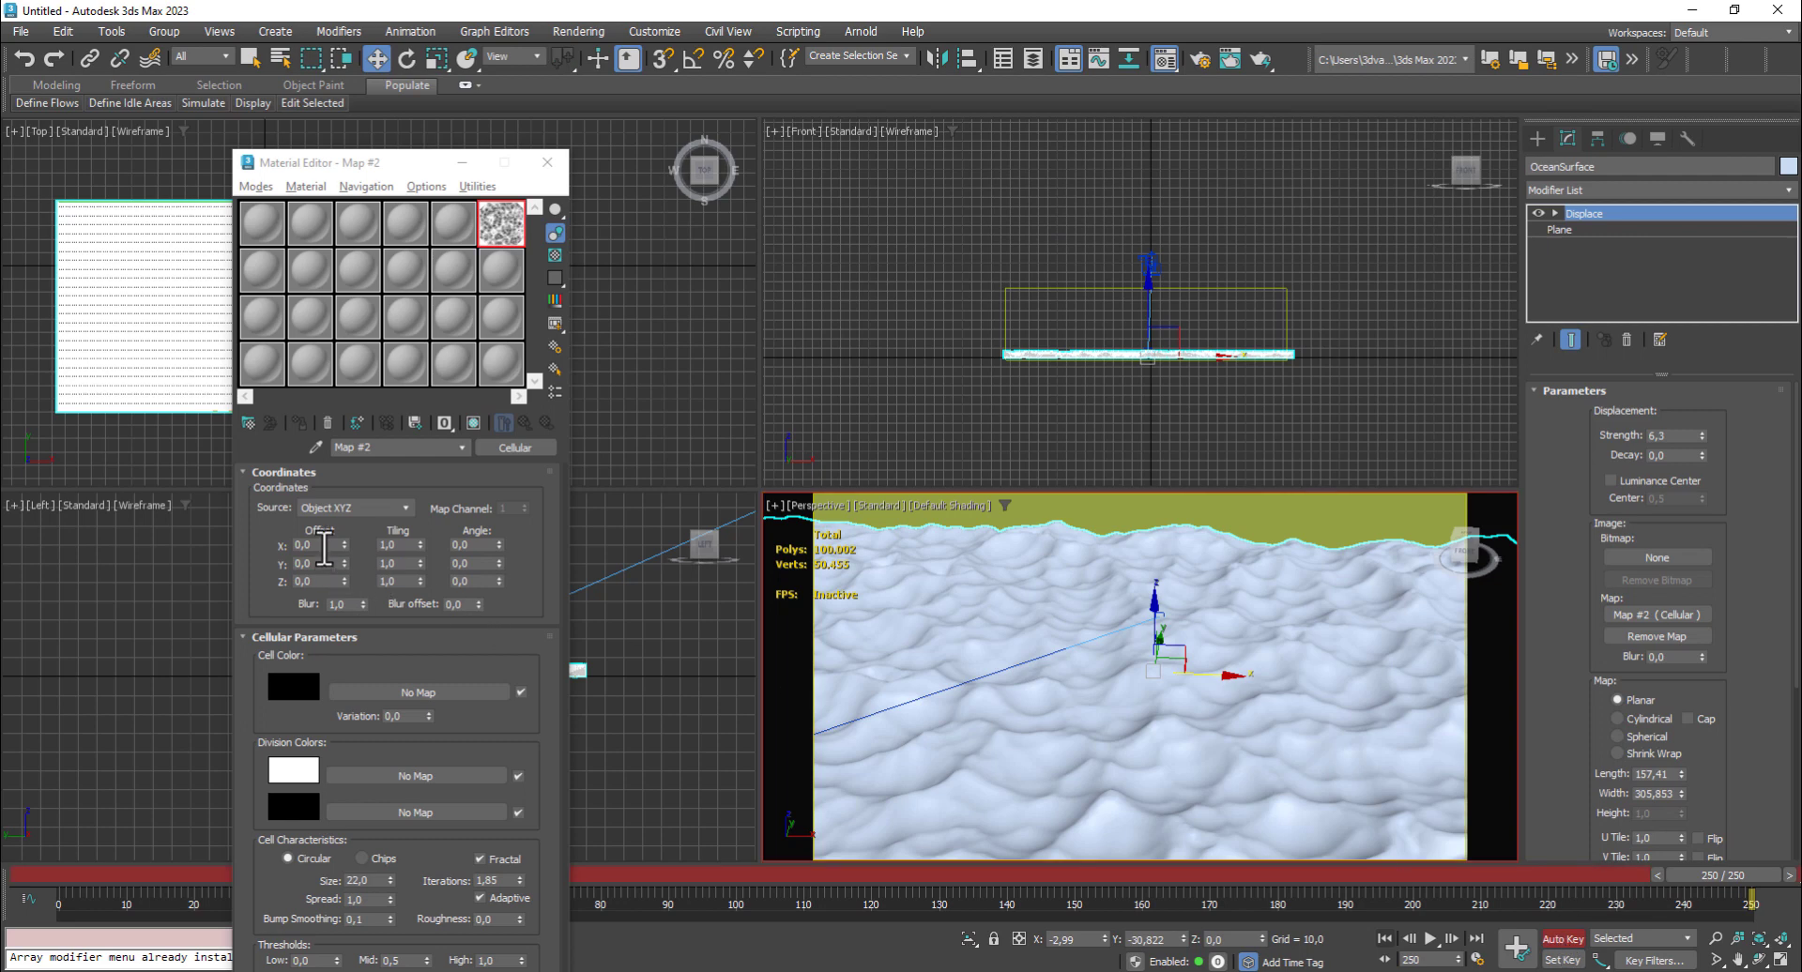
drag(323, 545, 278, 535)
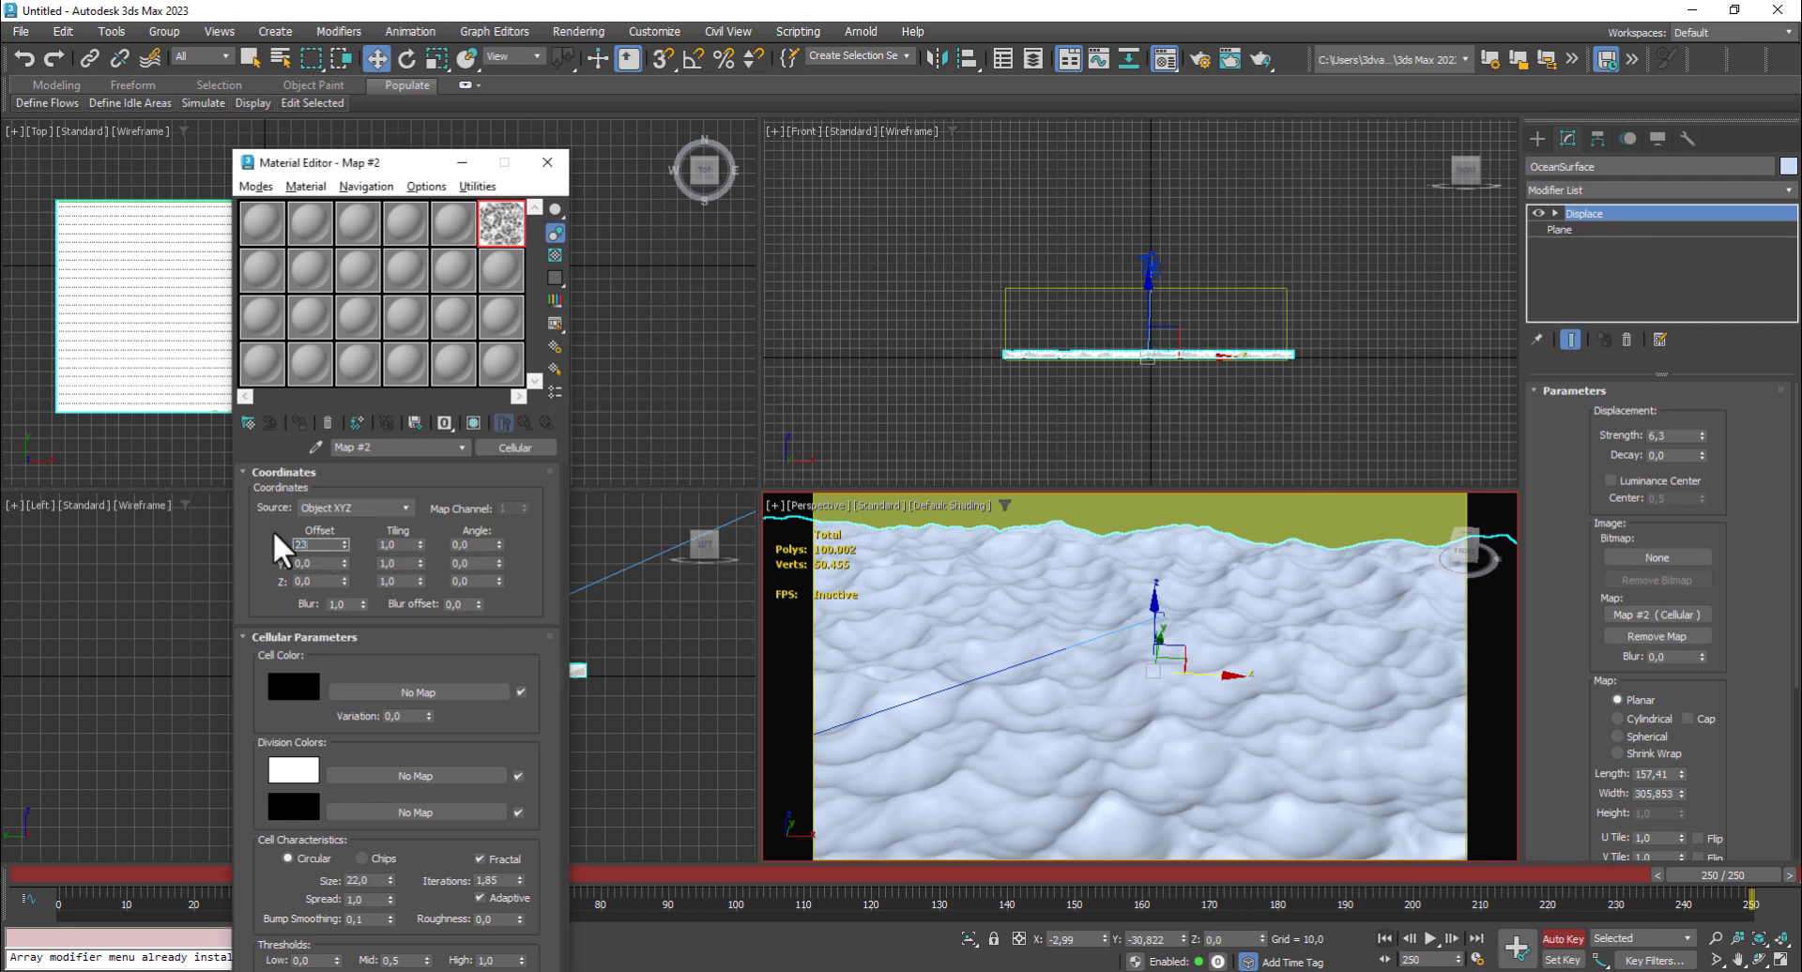
text(23)
key(Tab)
key(Tab)
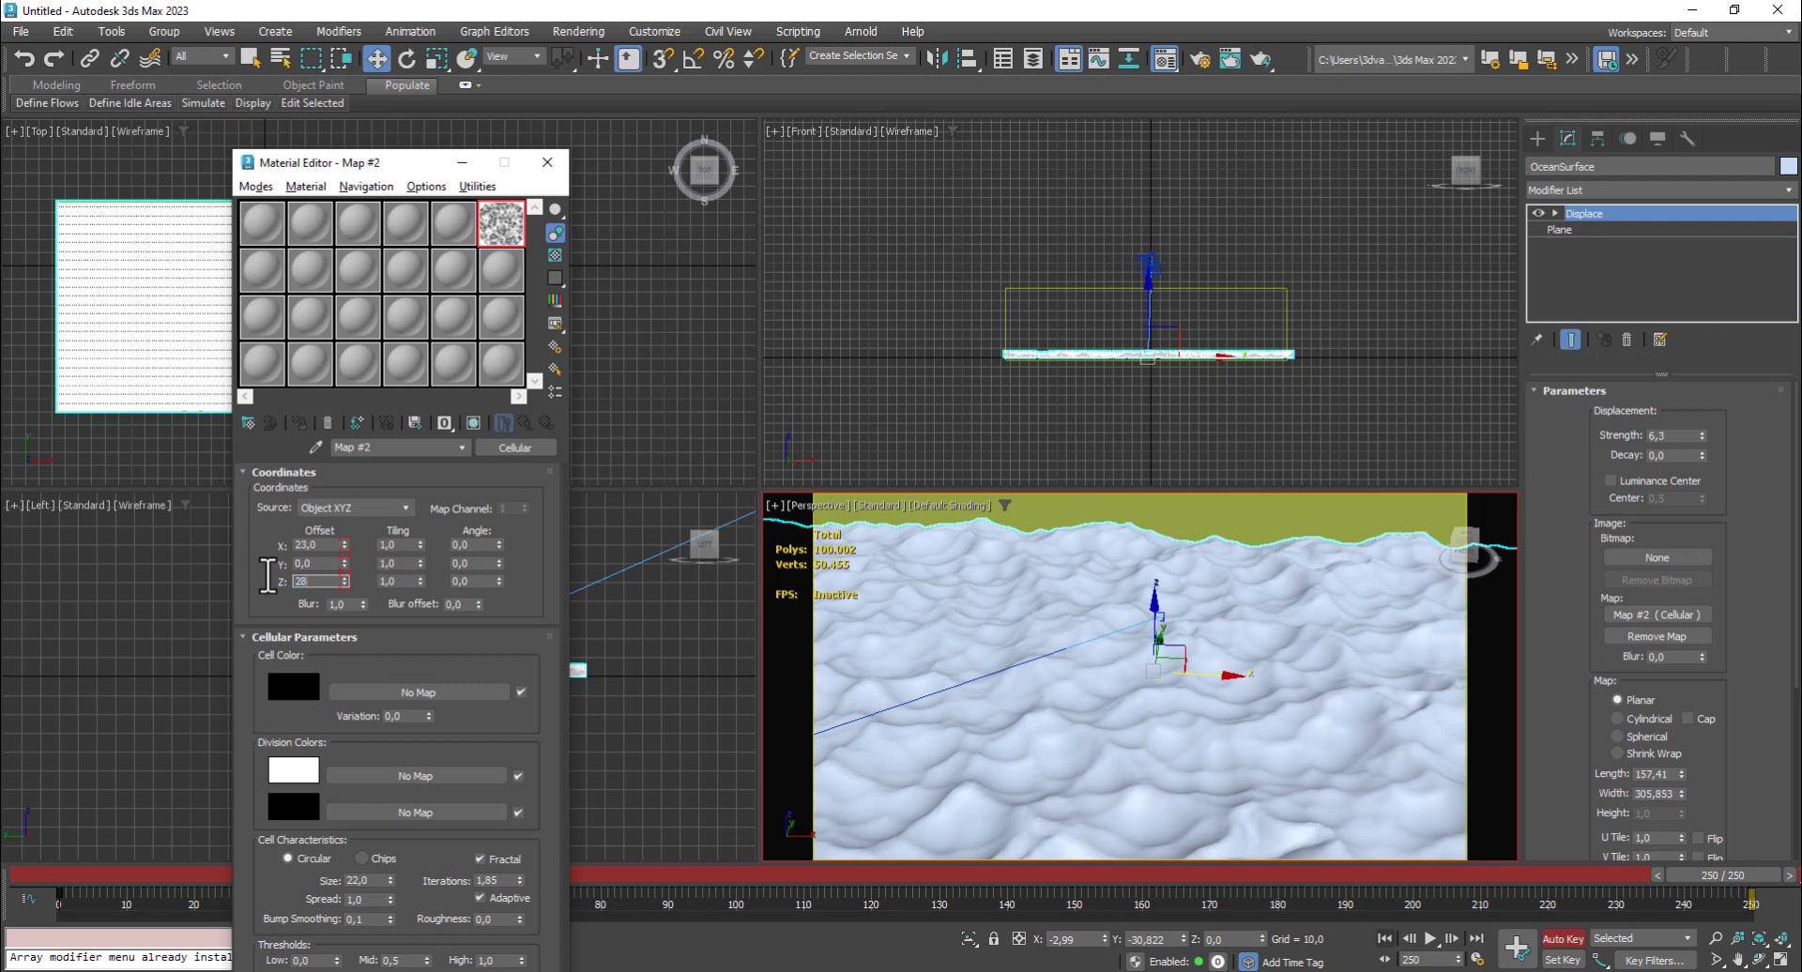
key(Return)
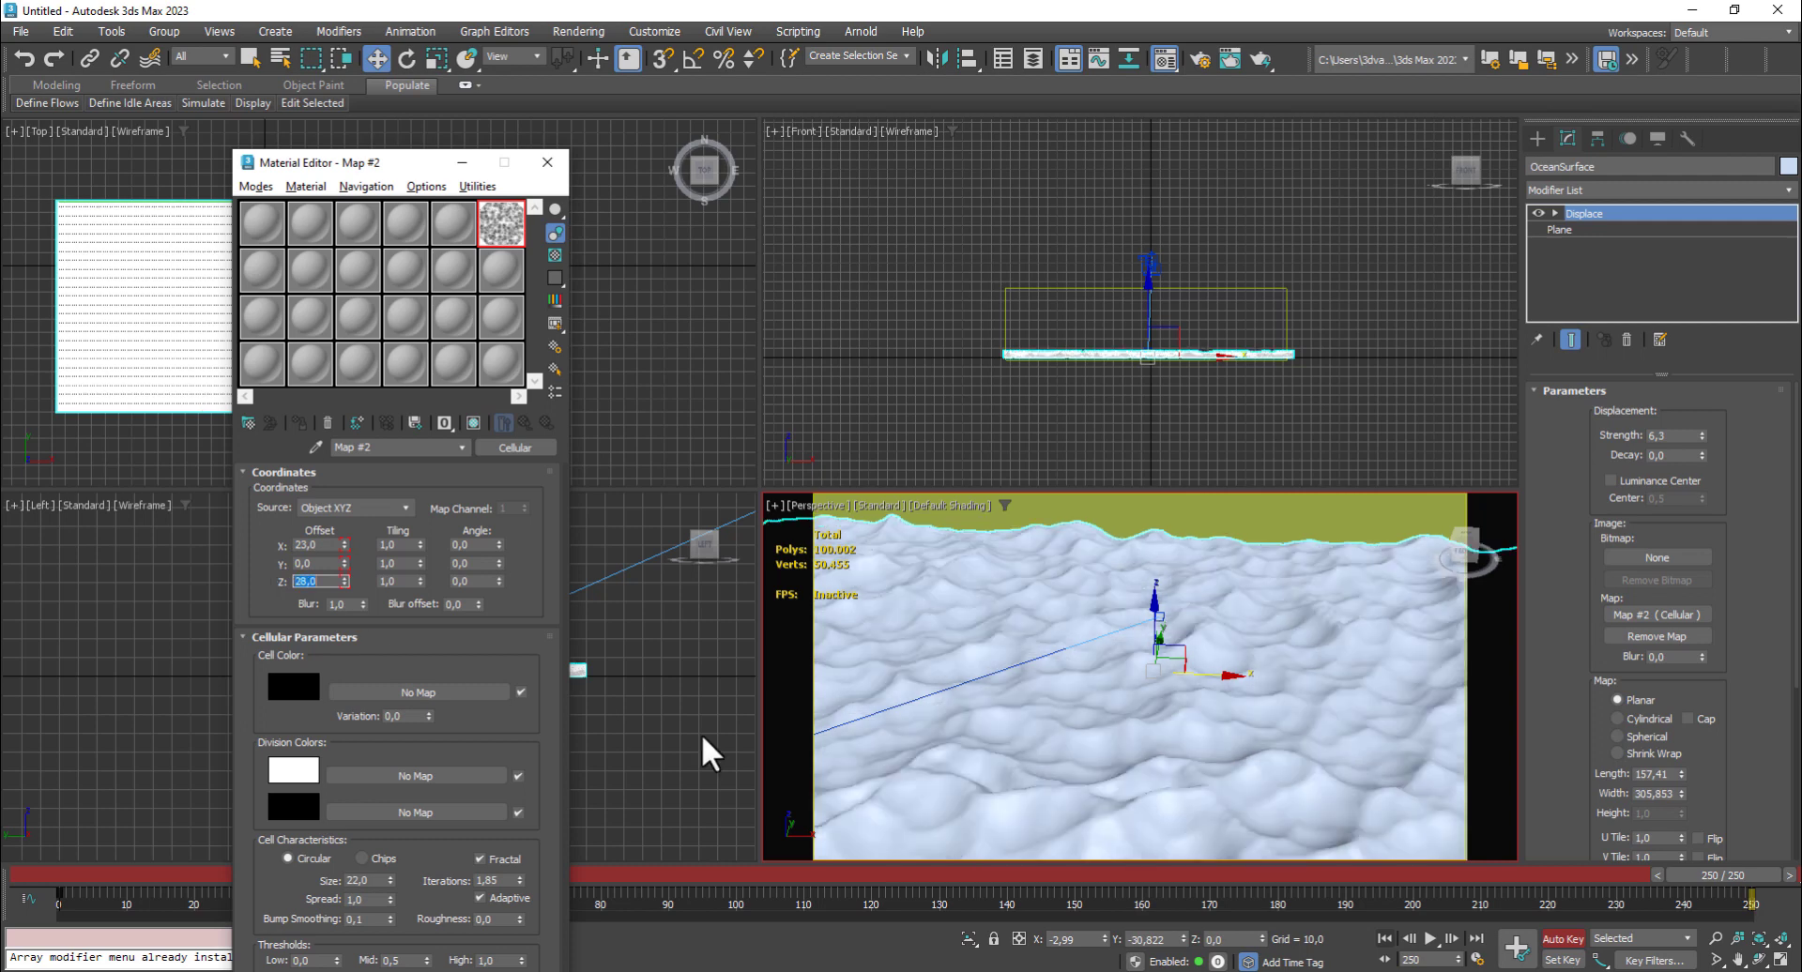
click(1563, 938)
In the Curve Editor, make the Cellular map's Offset curves linear by changing the tangents of their first and last keys
click(494, 31)
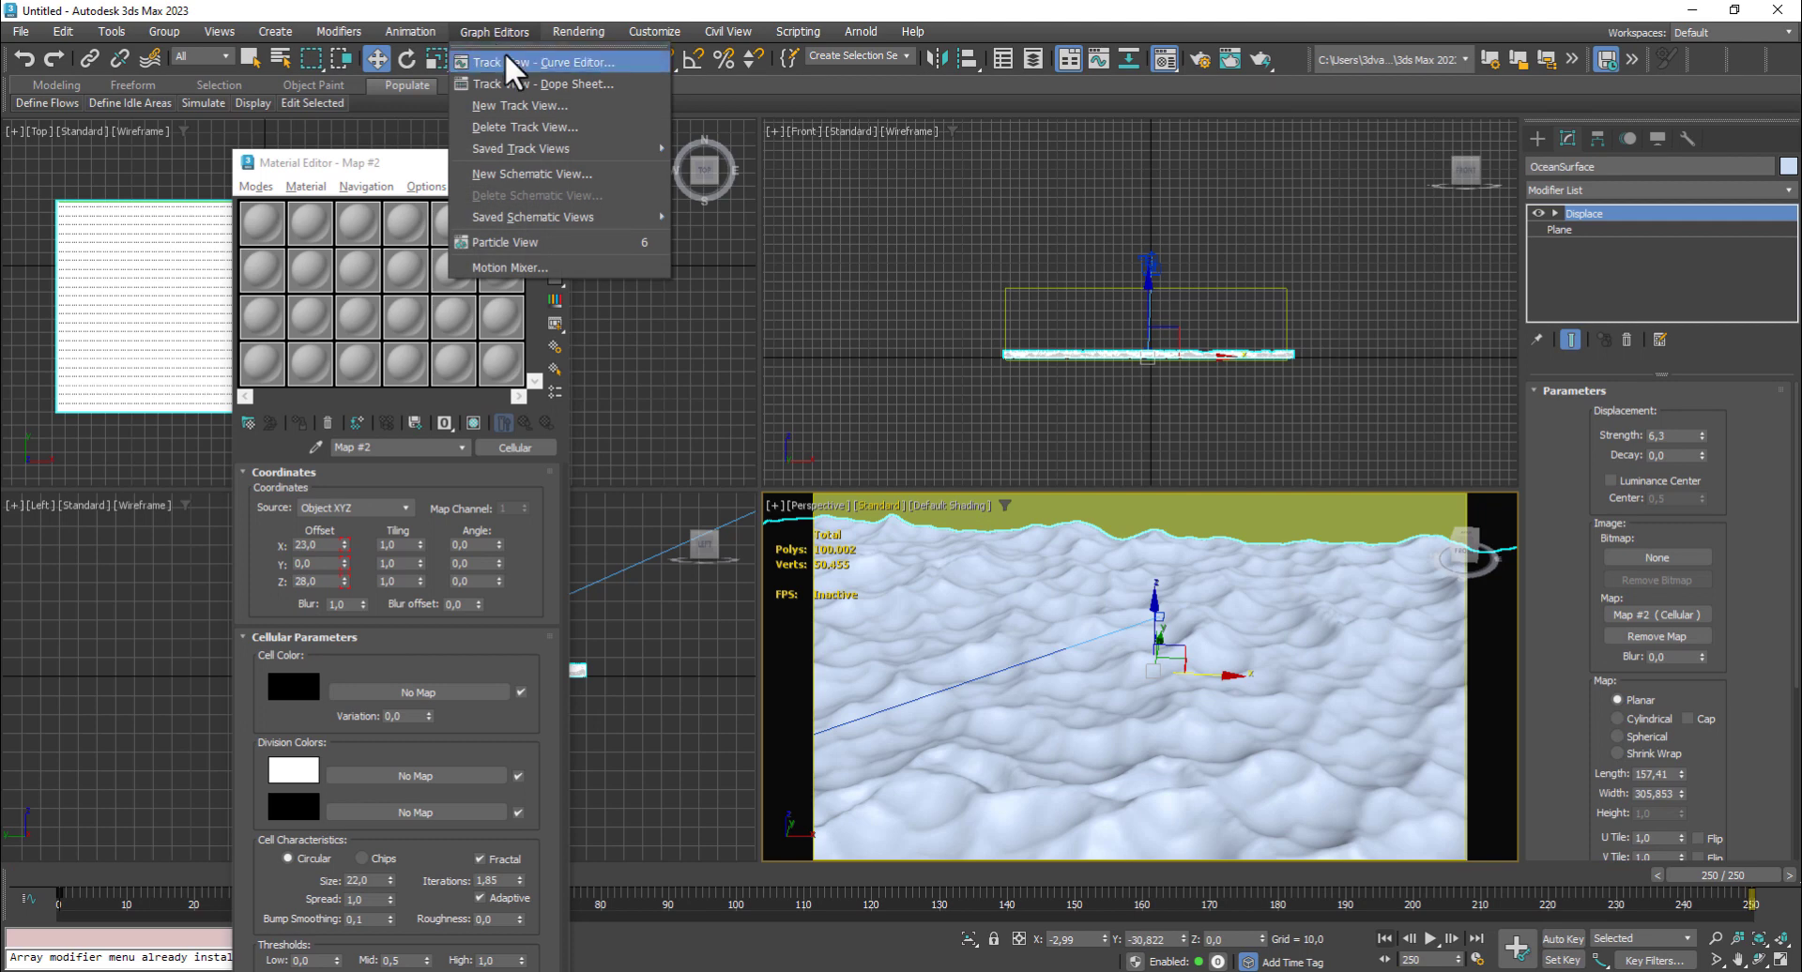
click(504, 58)
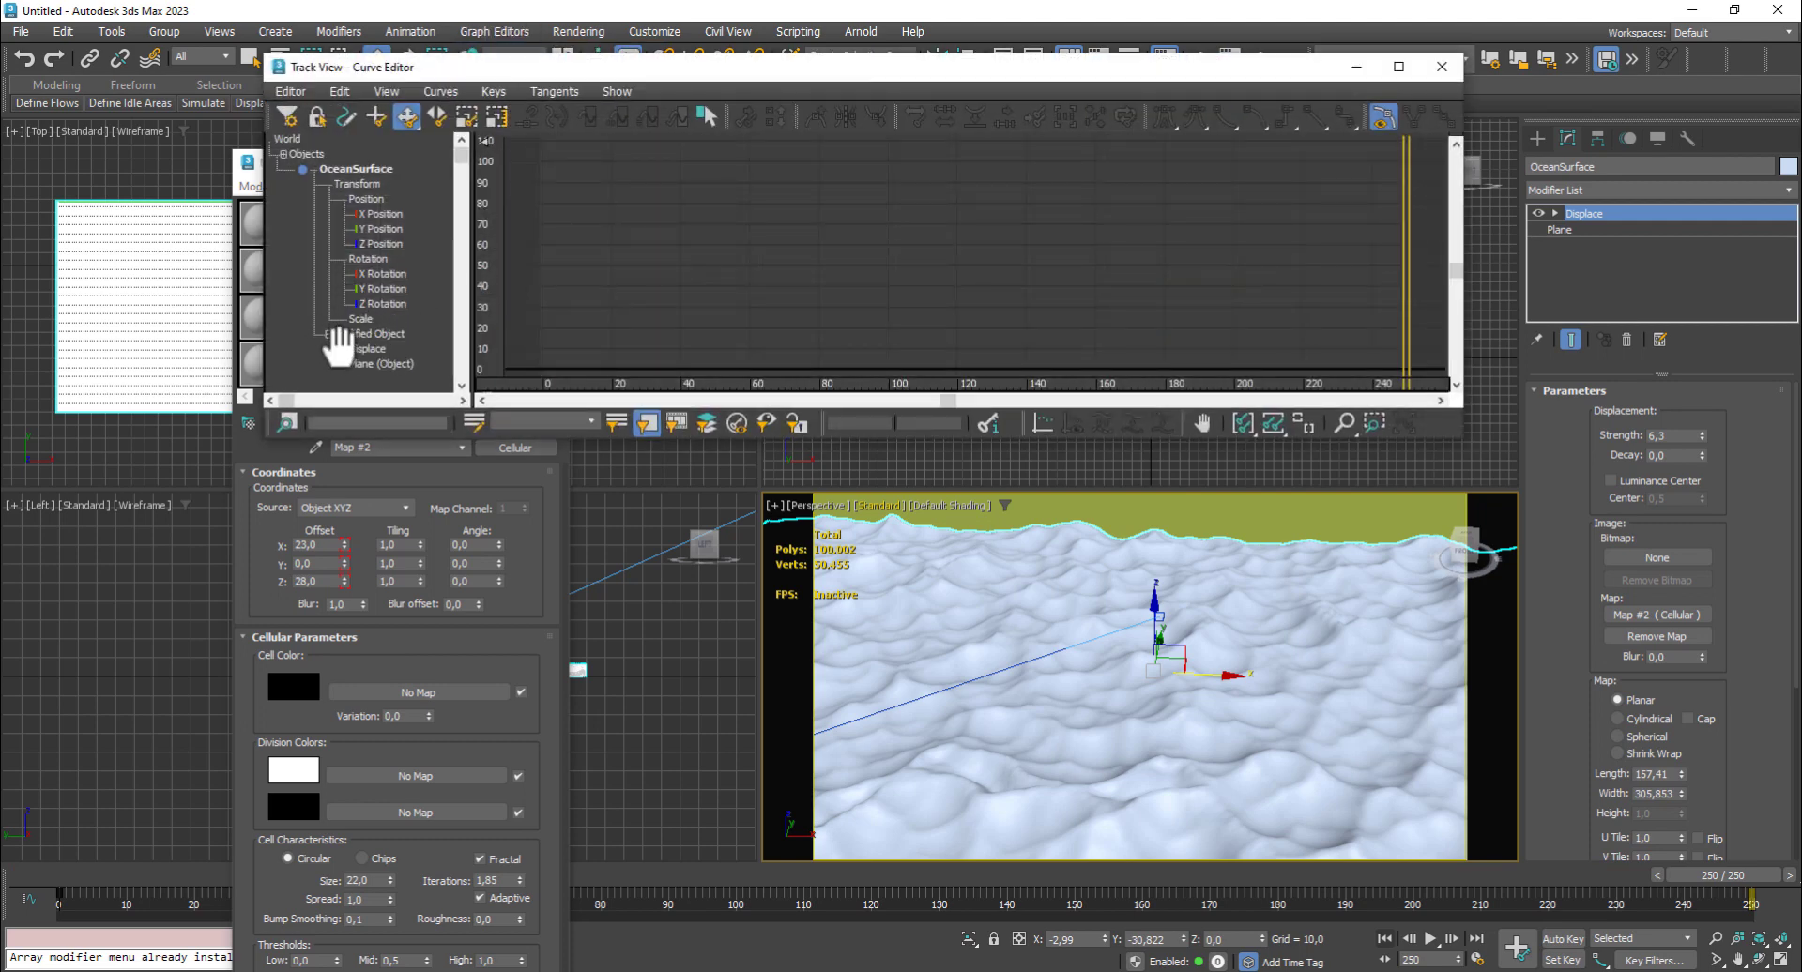
click(343, 349)
scroll(347, 350, down, 1)
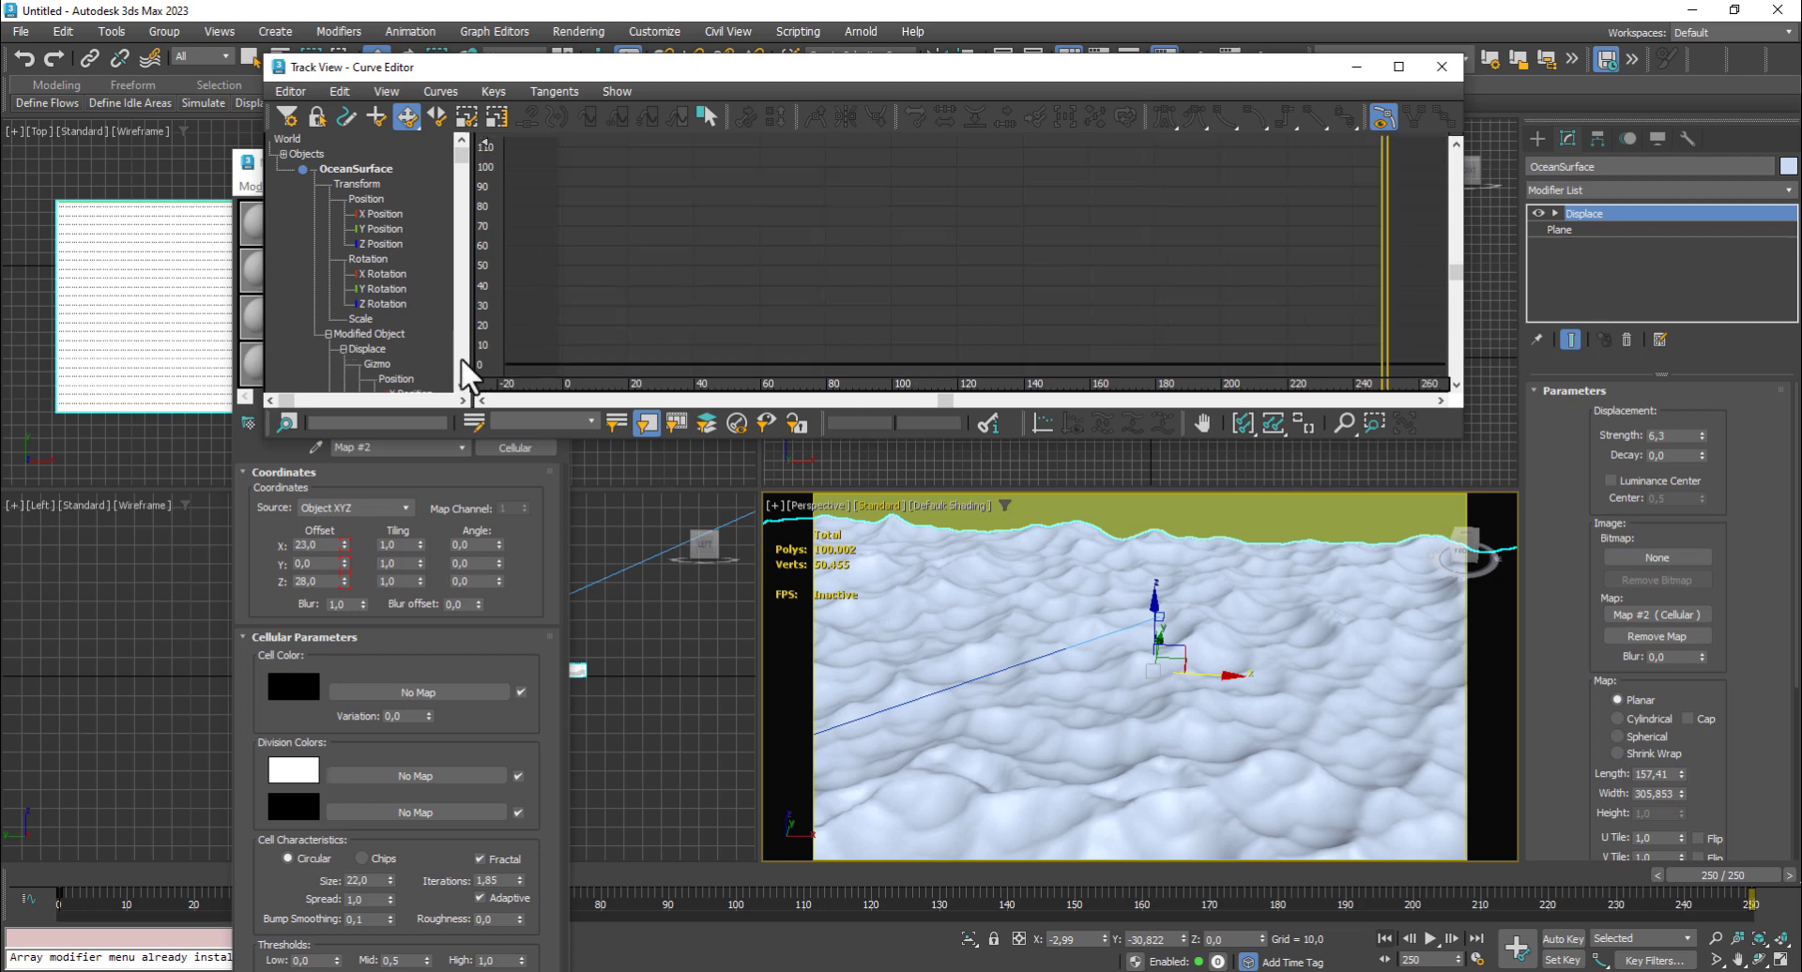
drag(464, 156, 463, 310)
click(358, 319)
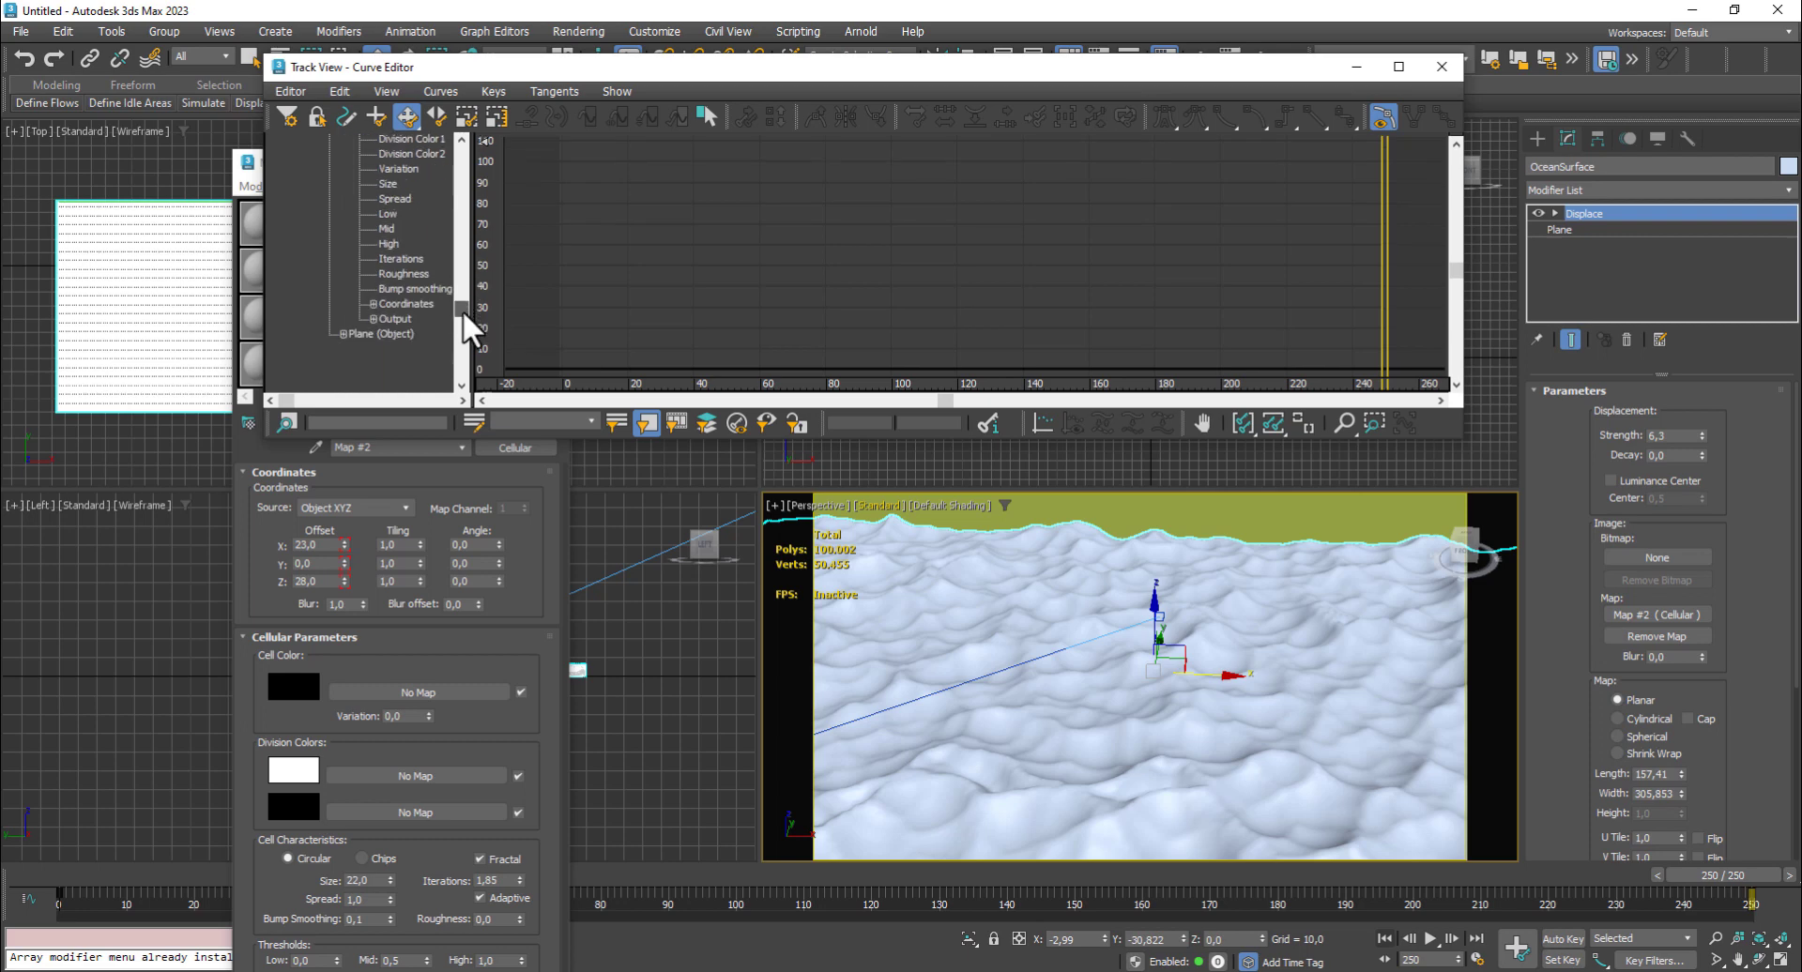
click(376, 300)
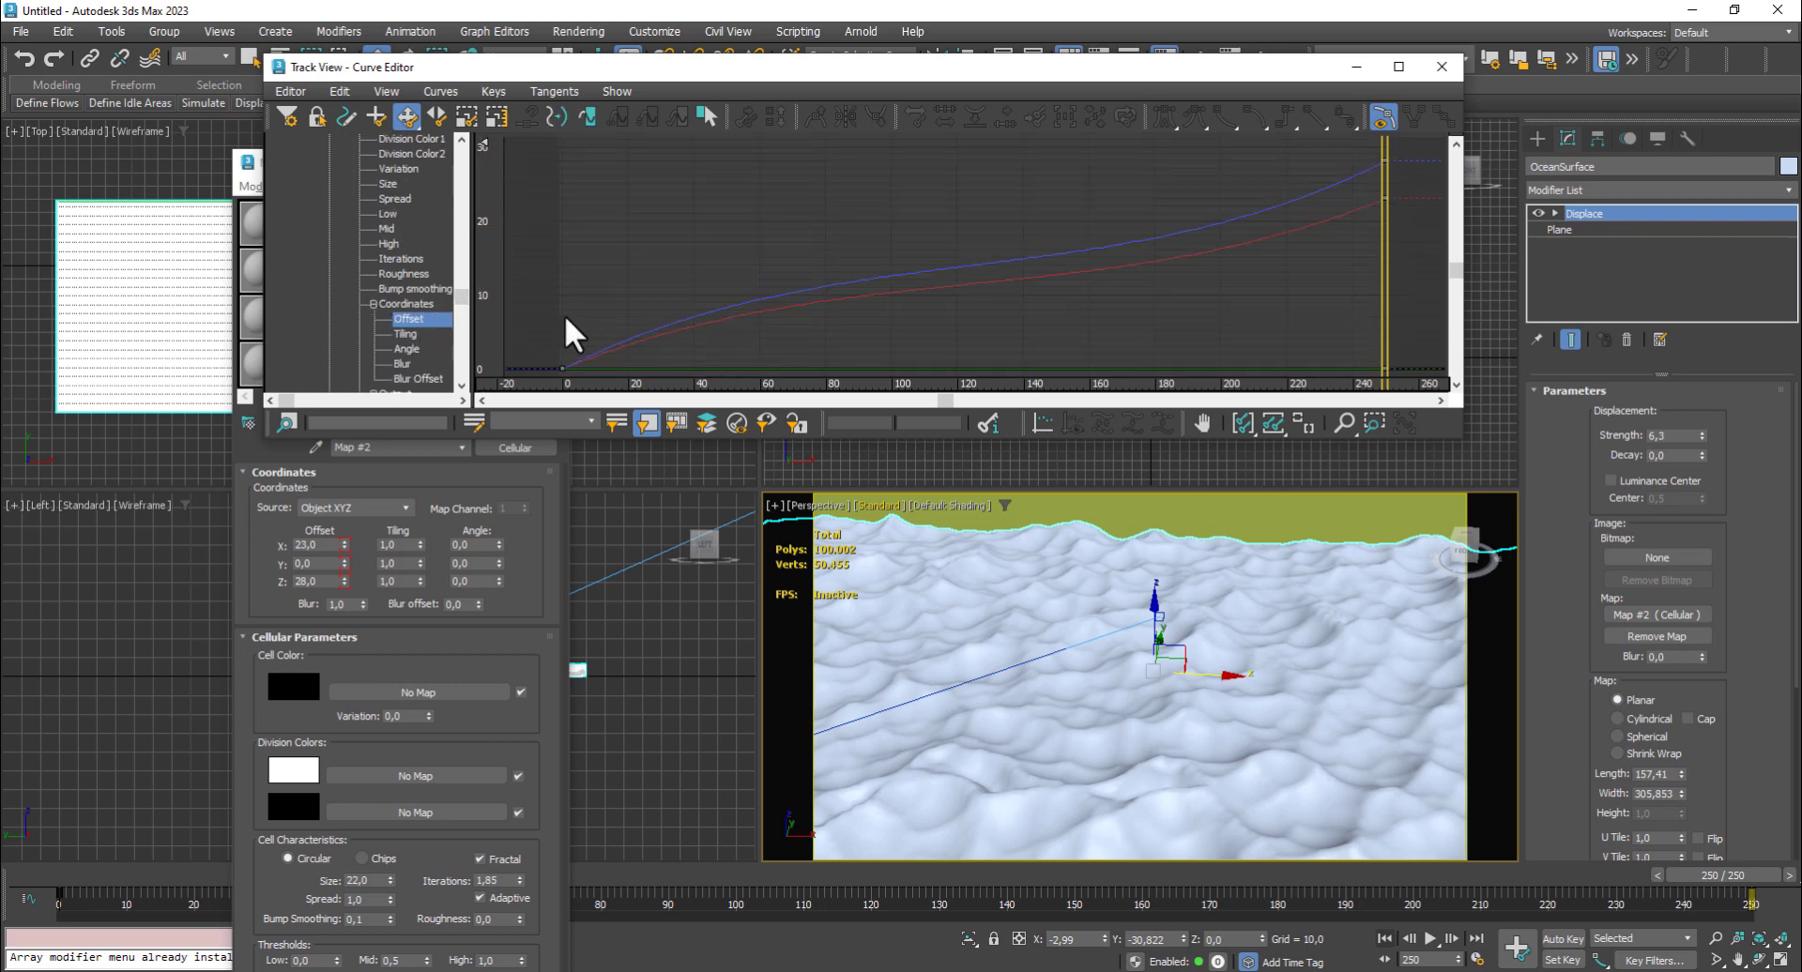
click(563, 369)
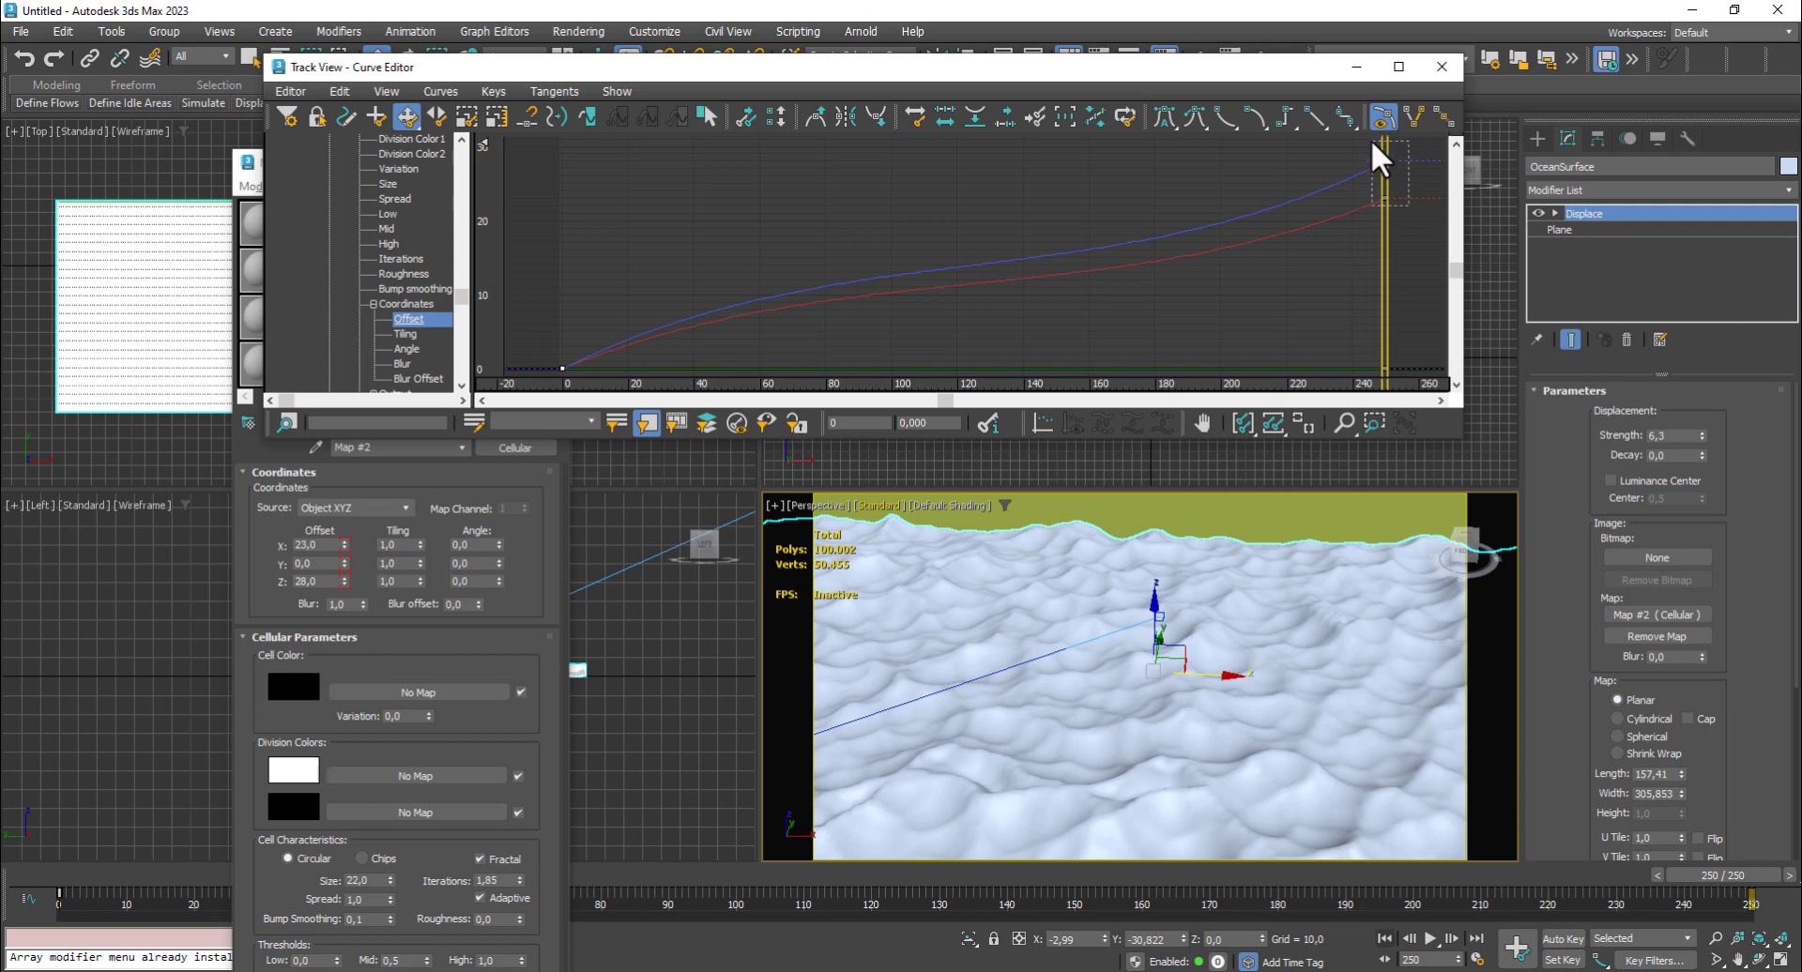
drag(1372, 141, 1366, 139)
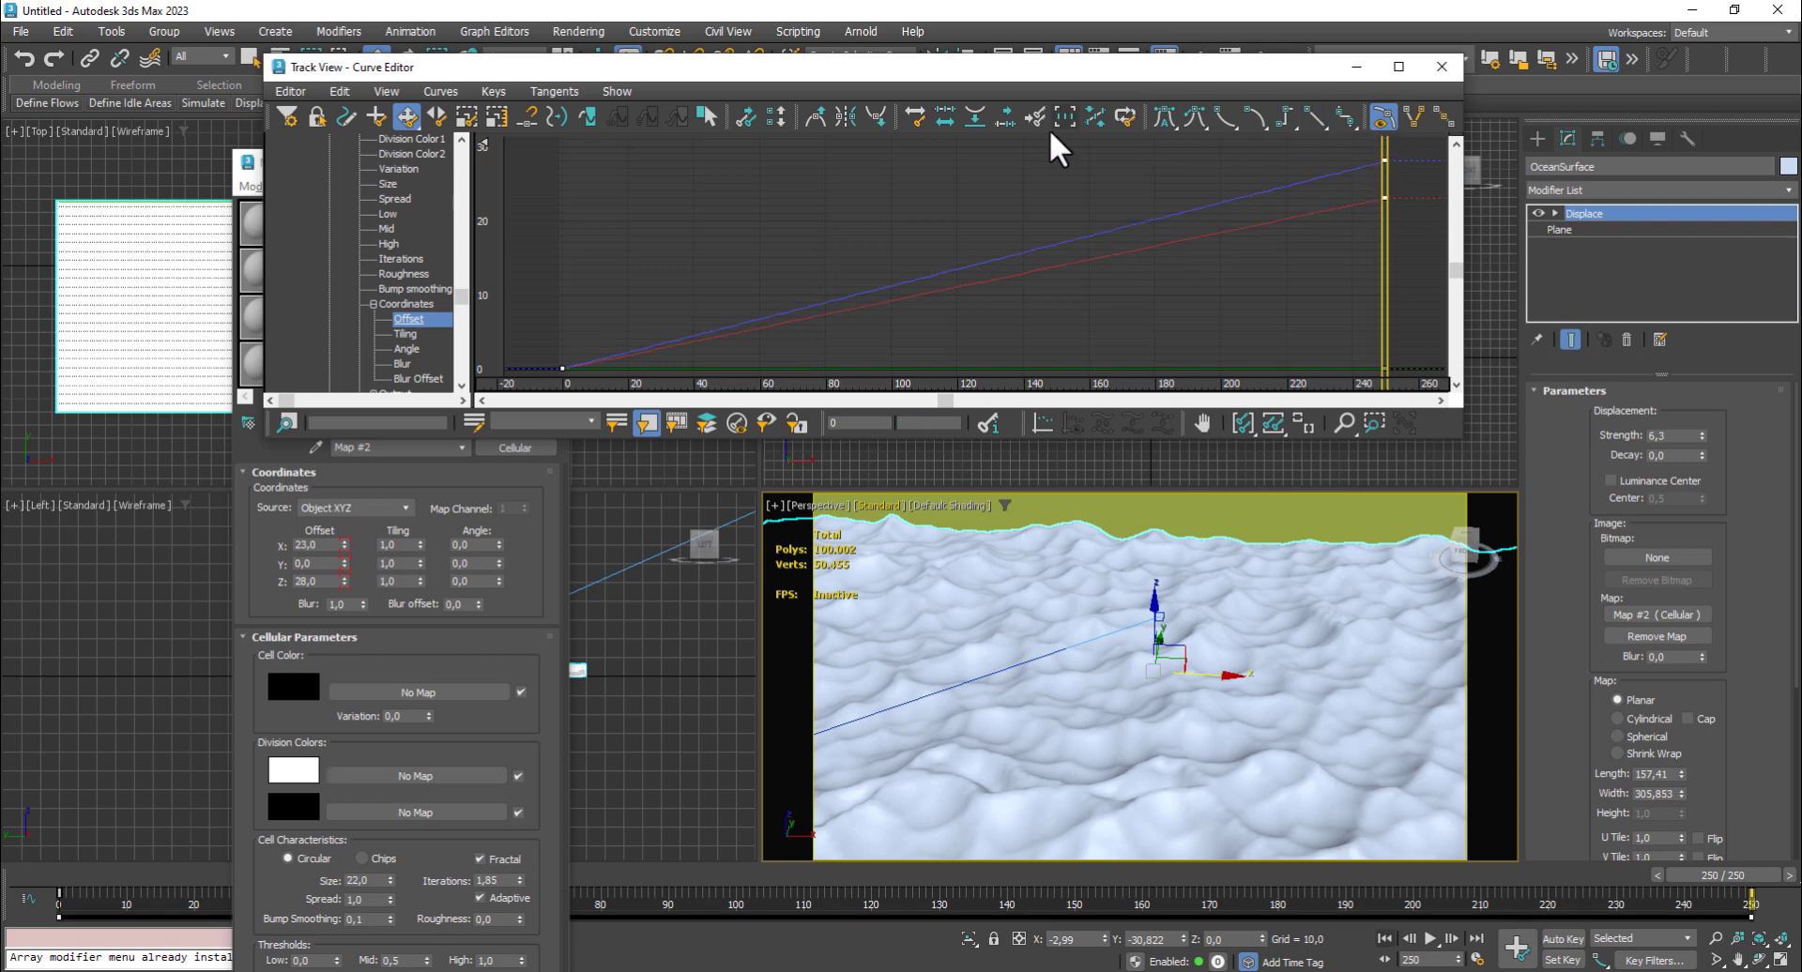
click(1444, 65)
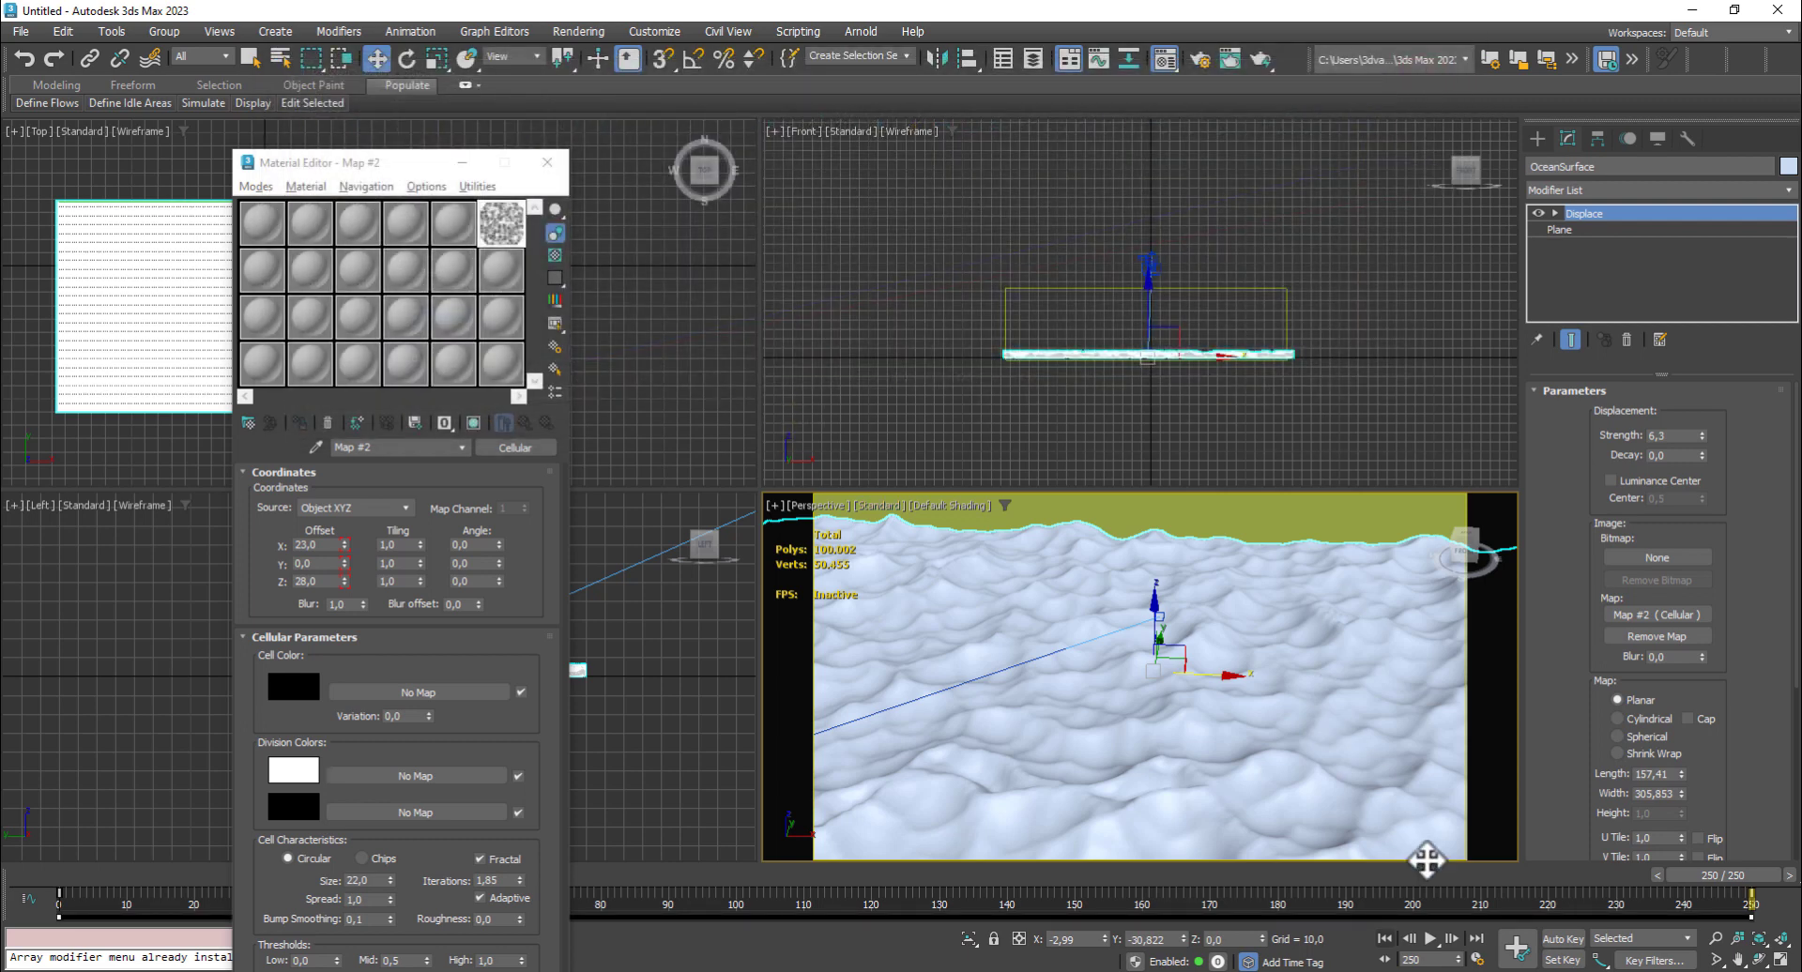
Play the wave animation from the start and switch the perspective view to the physical camera
click(1398, 939)
click(1431, 939)
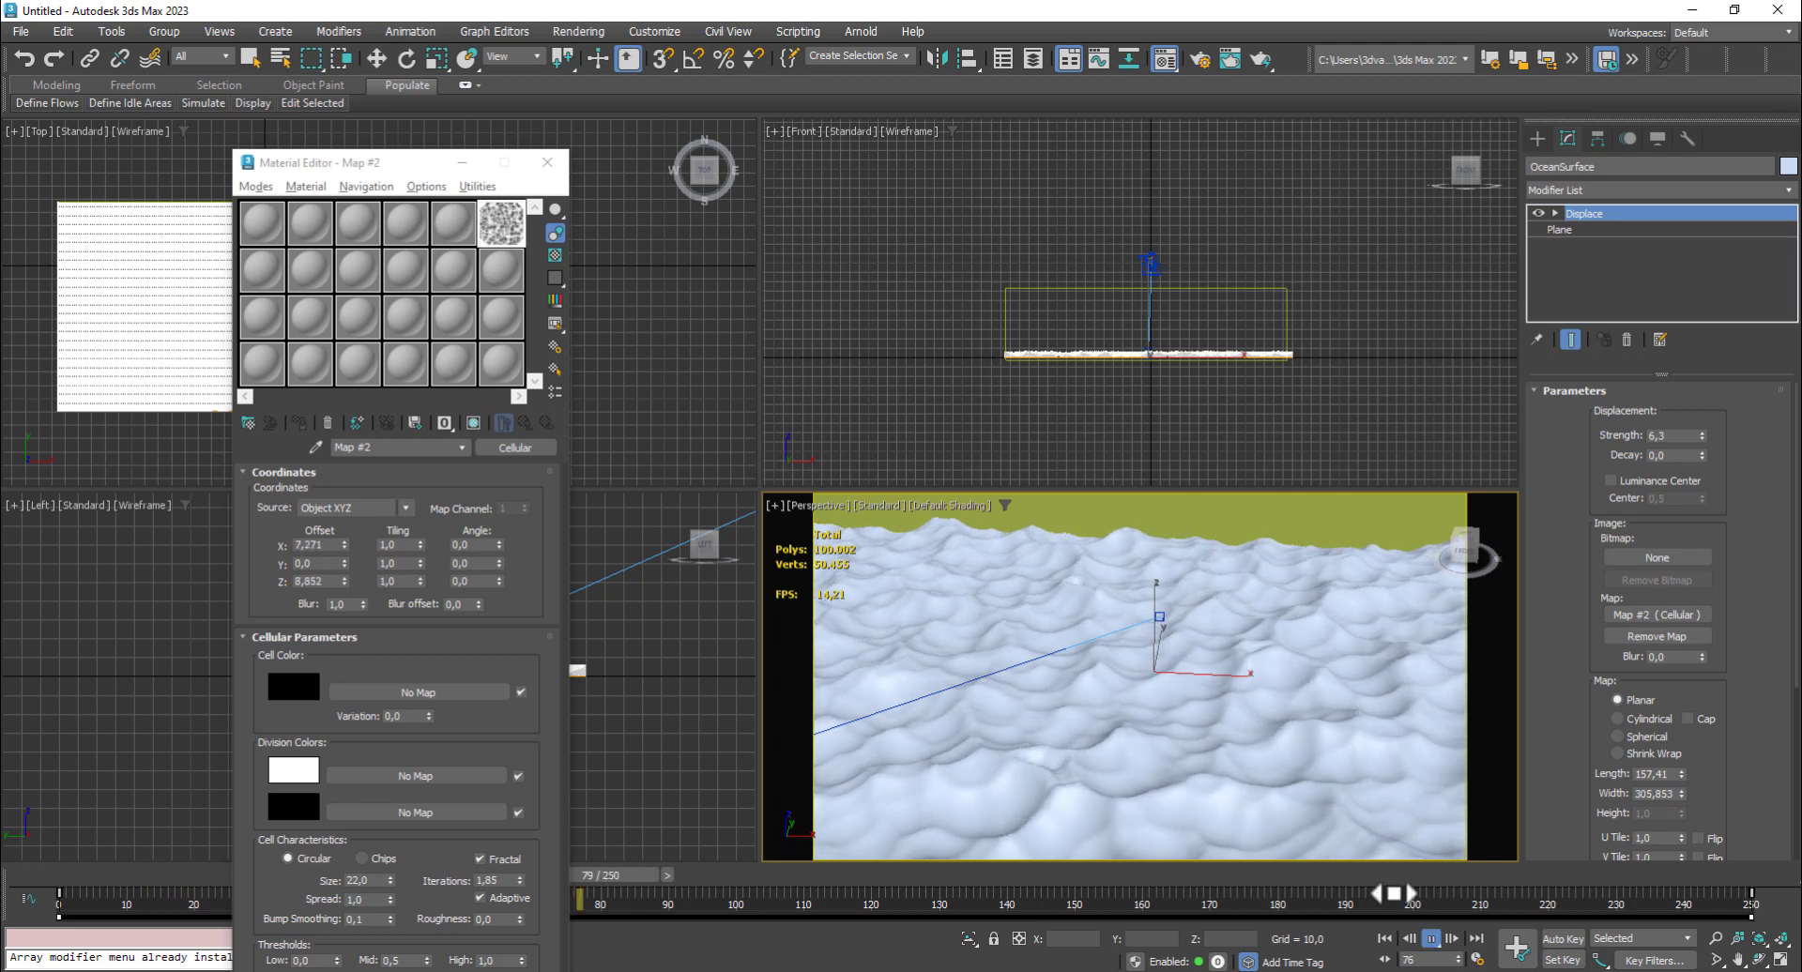
middle_drag(1192, 699, 1205, 695)
key(c)
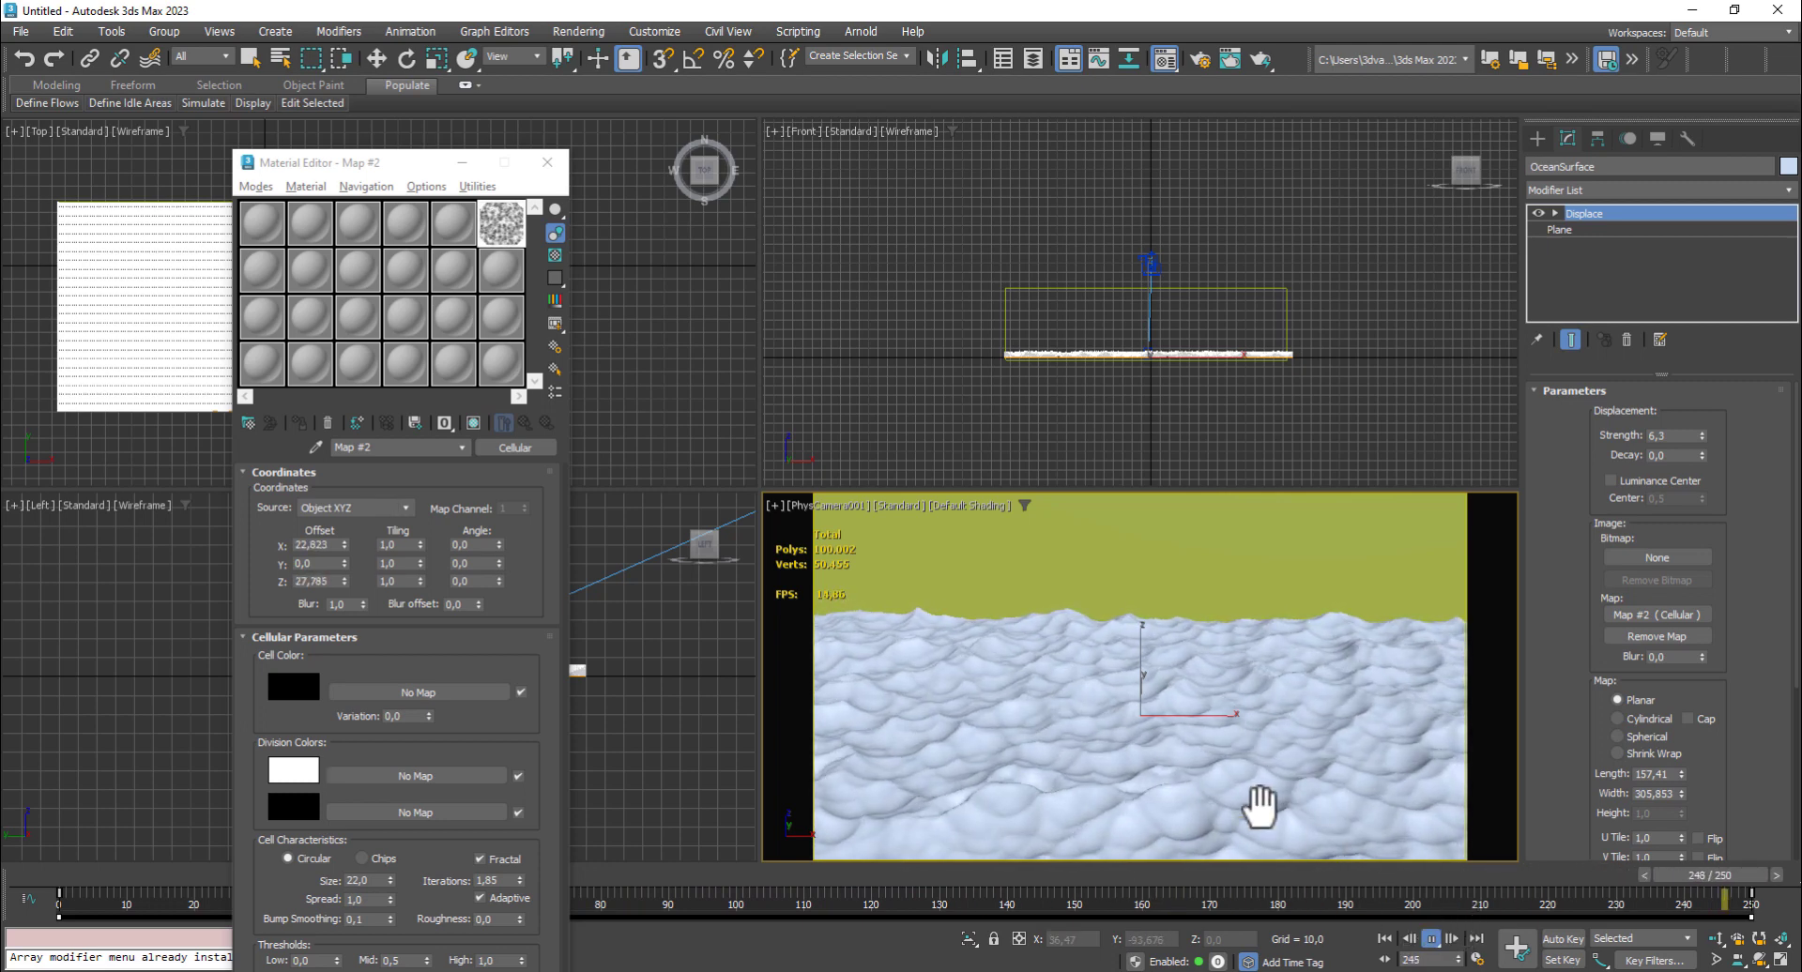
Reframe the physical camera by orbiting, dollying and panning so the horizon sits slightly lower, and play back the waves
click(1759, 959)
drag(1177, 798, 1186, 782)
middle_drag(1186, 782, 1190, 796)
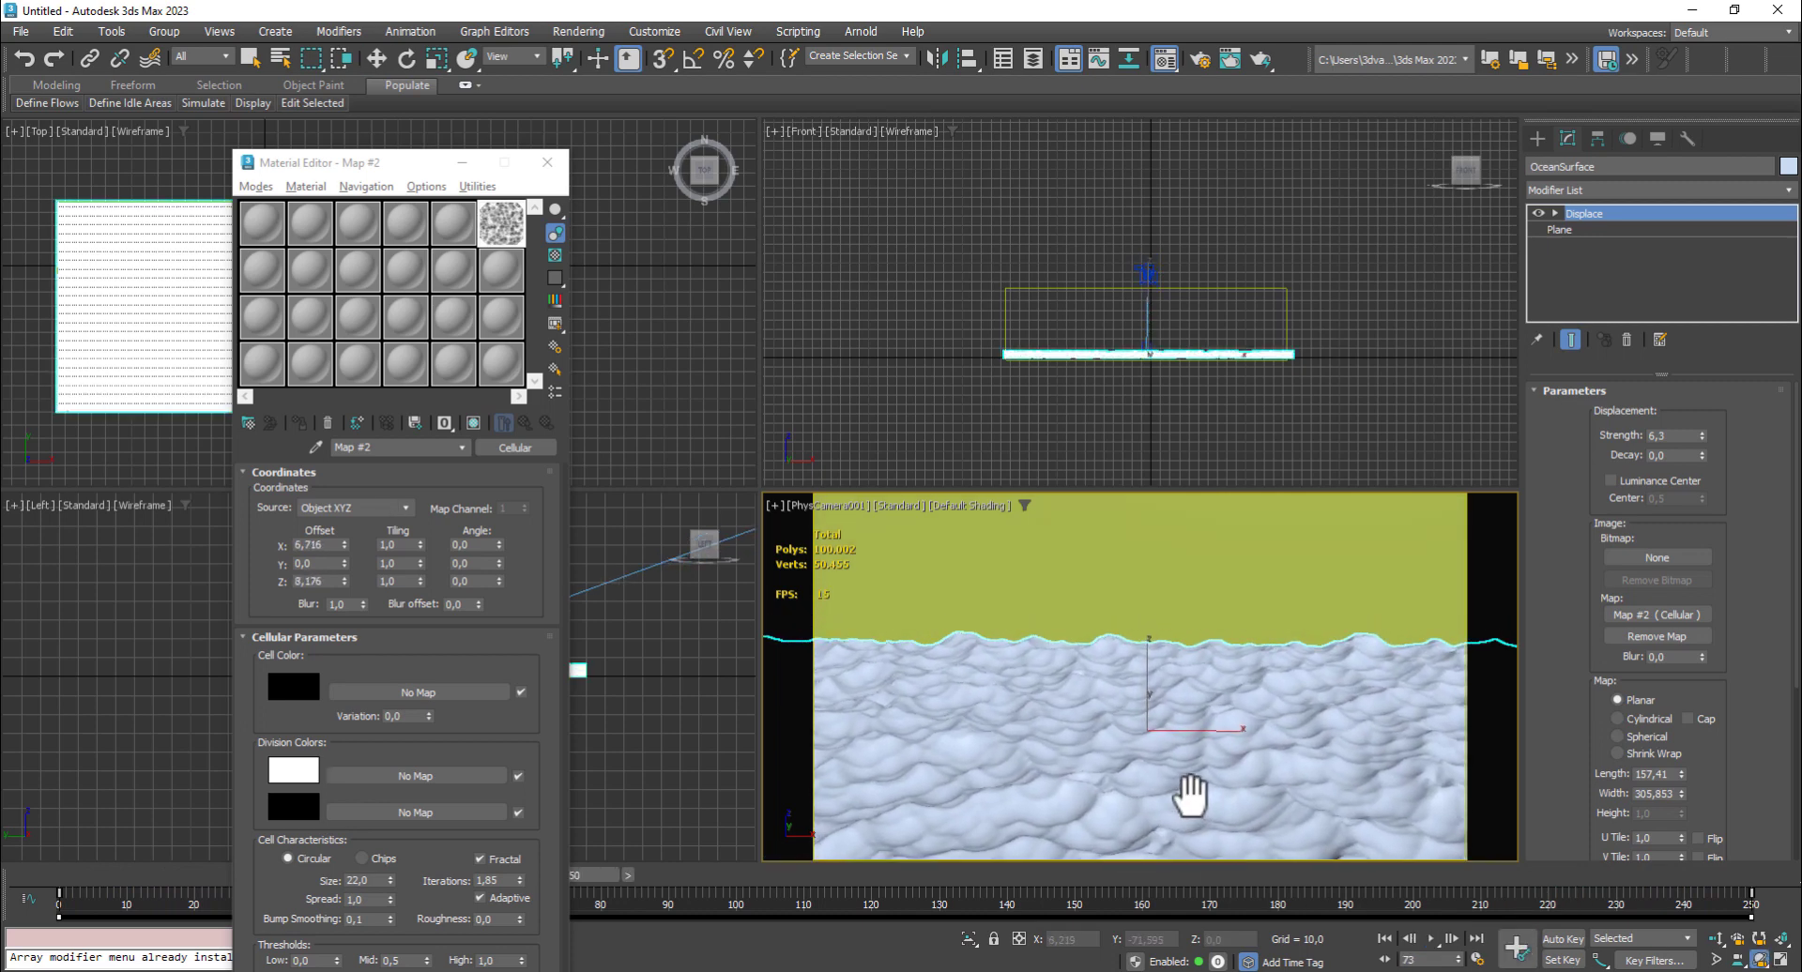
click(1714, 938)
drag(1230, 773, 1236, 771)
middle_drag(1241, 772, 1245, 760)
click(1430, 939)
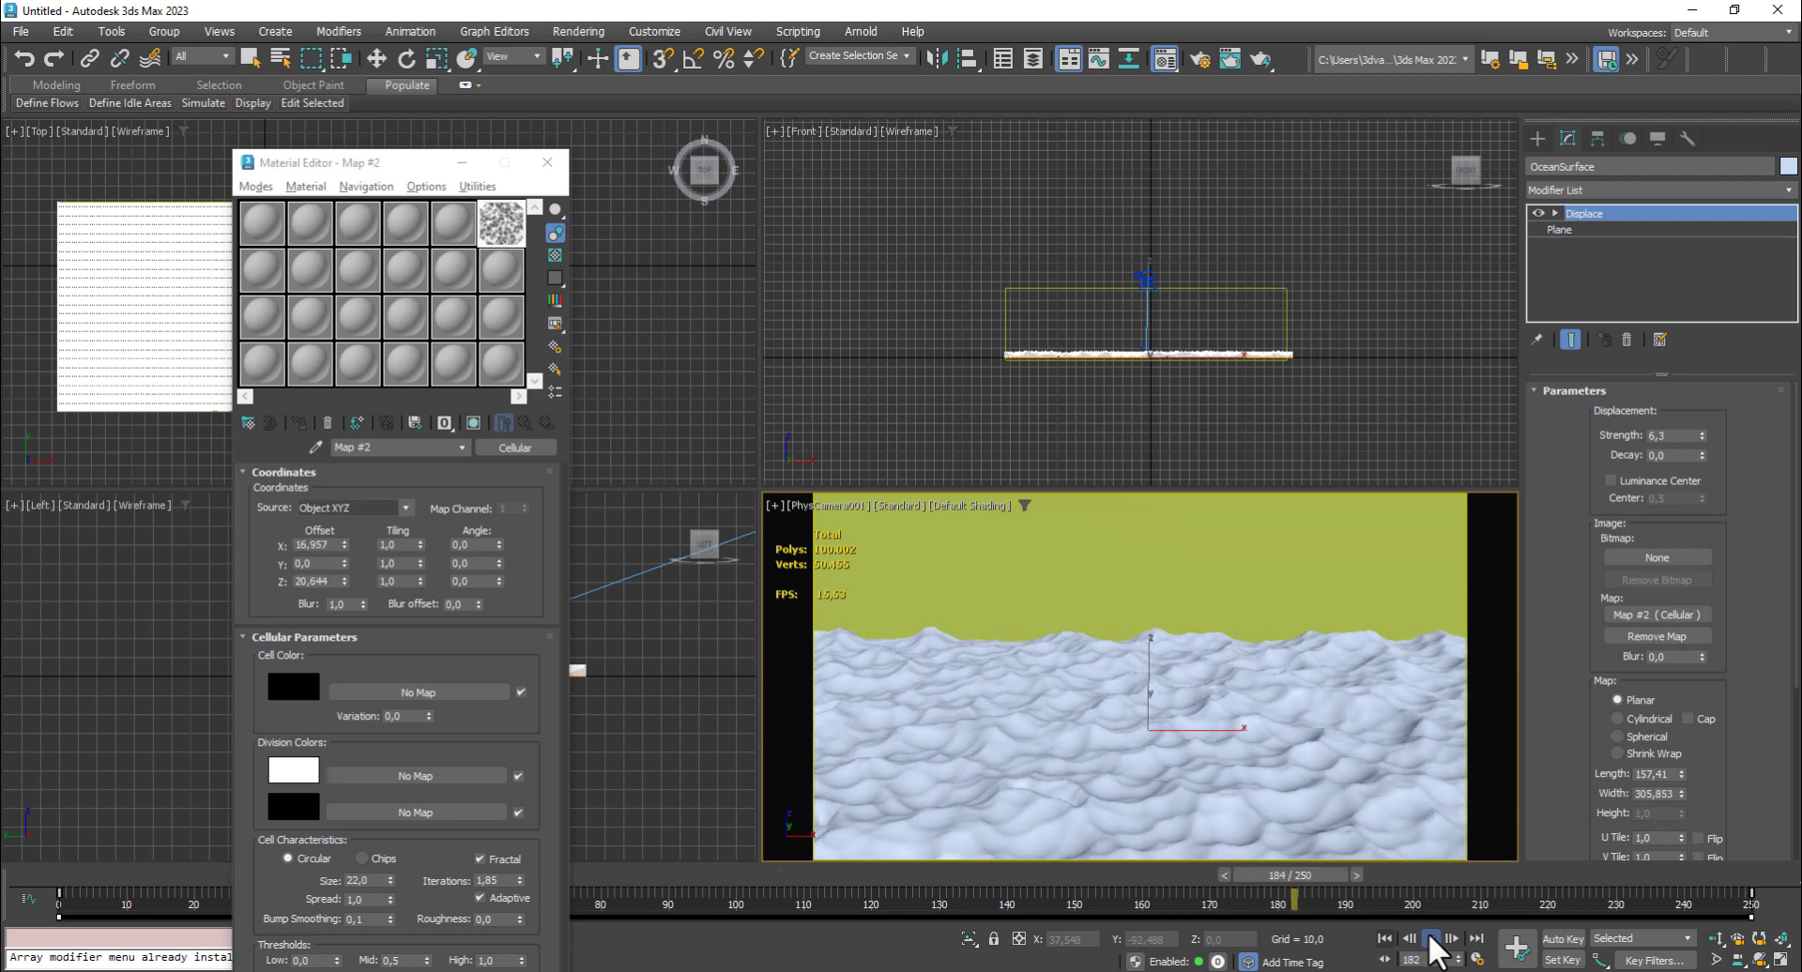
click(1431, 939)
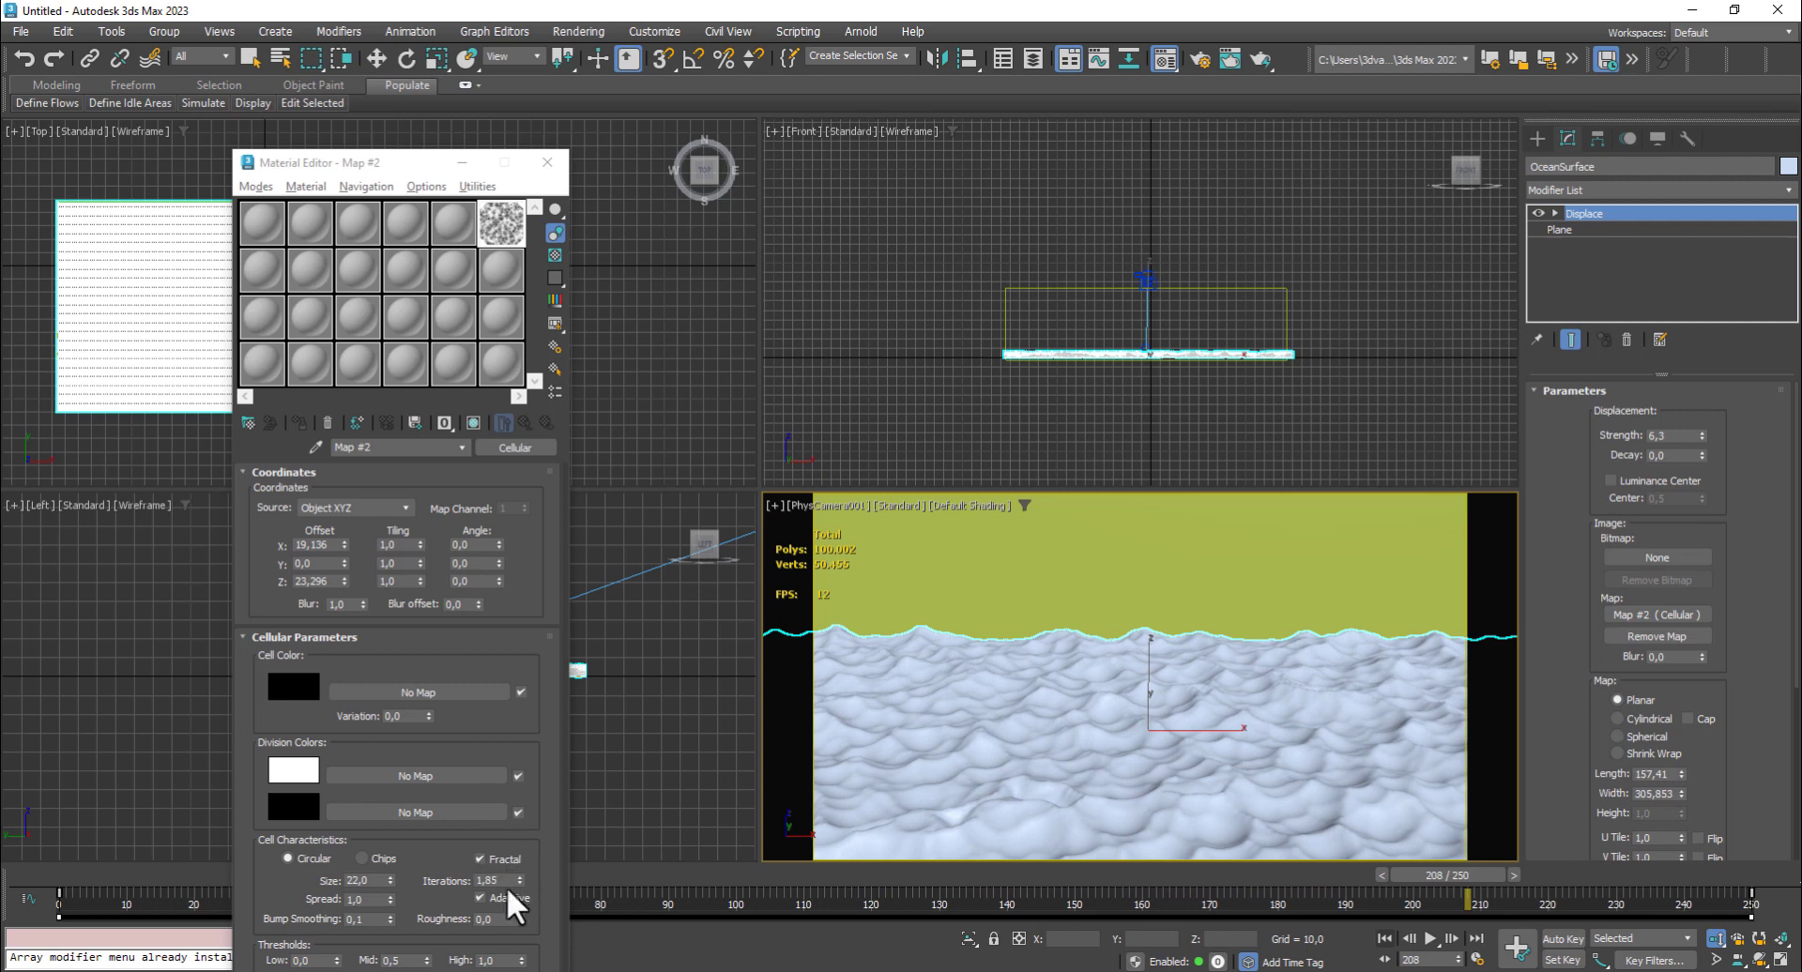
Set the Cellular map's fractal iterations to 1.55 and replay the animation from the first frame
mouse_move(519, 877)
mouse_down()
mouse_move(537, 761)
mouse_move(535, 932)
mouse_move(535, 902)
mouse_up()
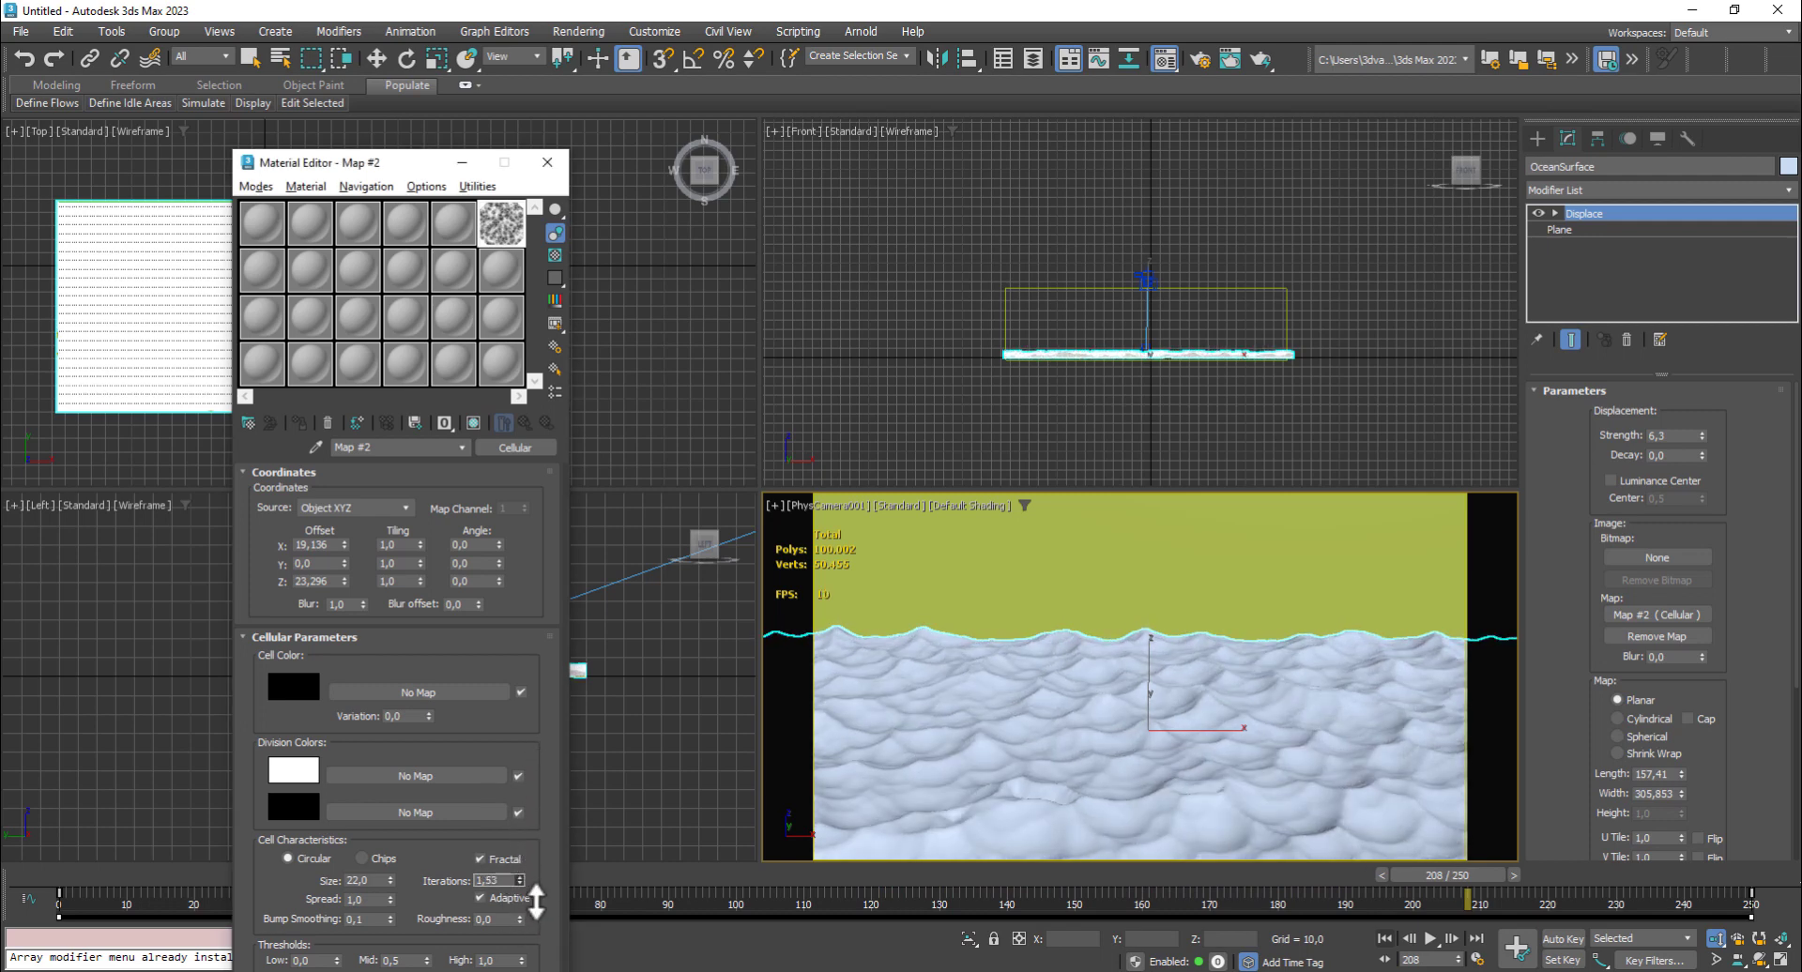
click(1385, 939)
click(1430, 938)
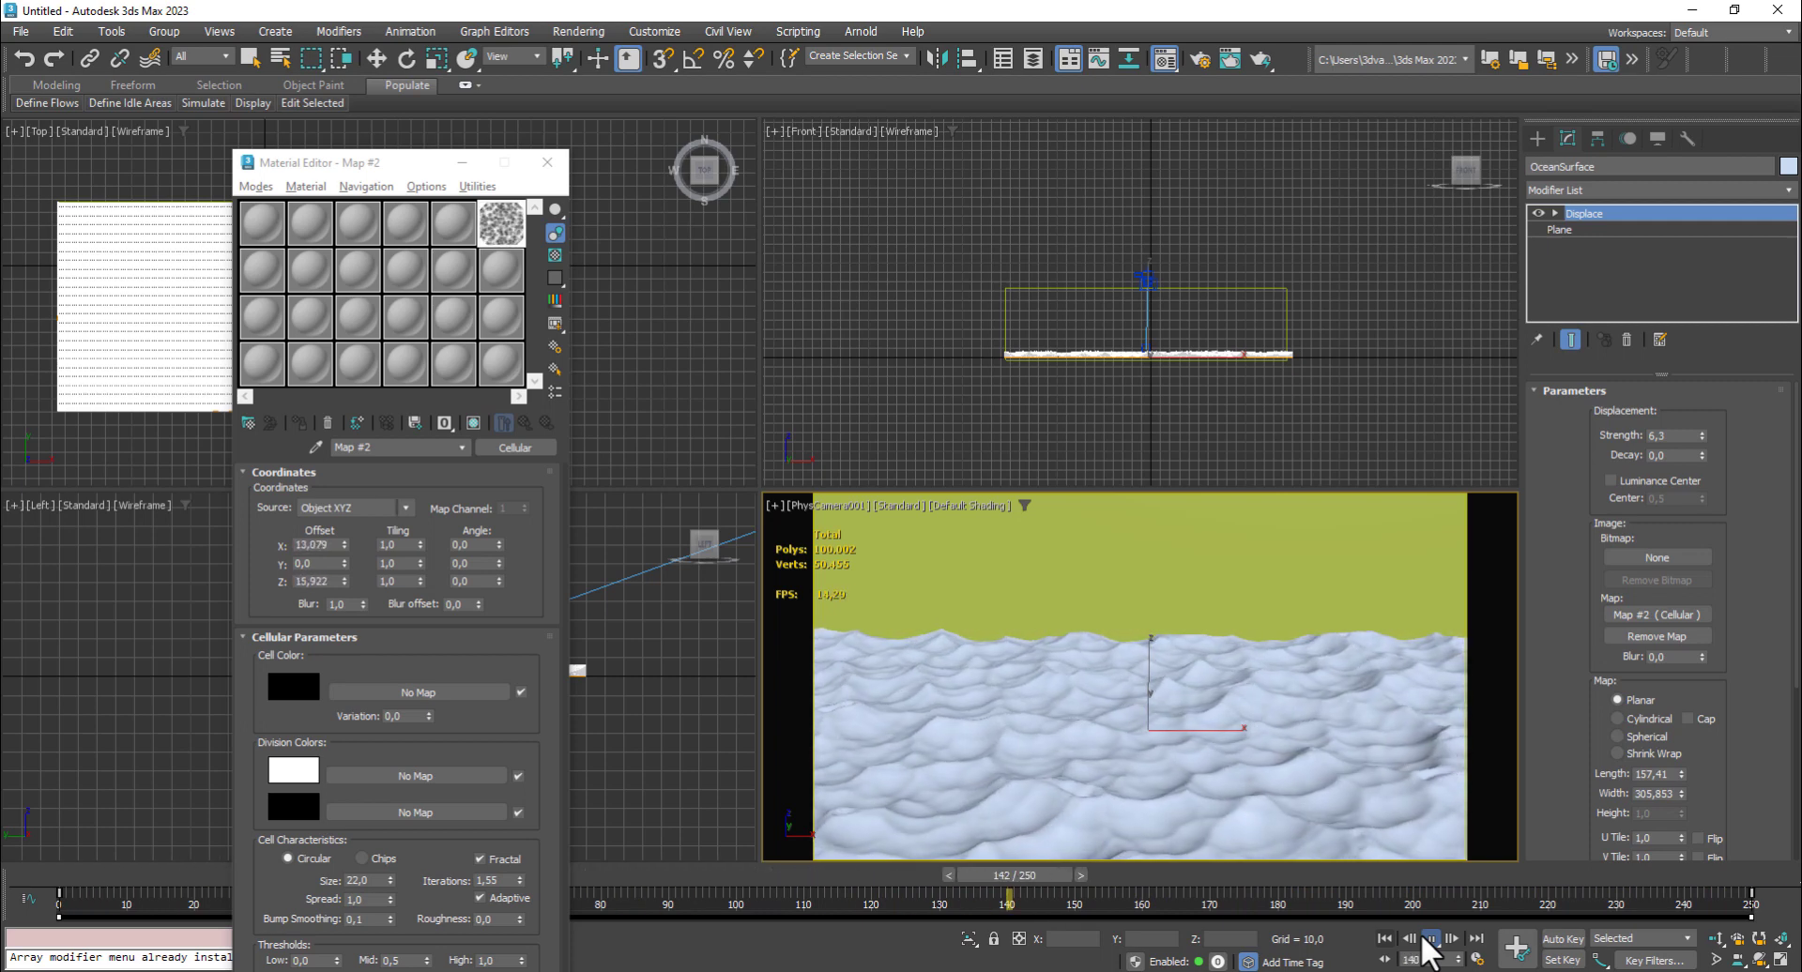
click(1425, 939)
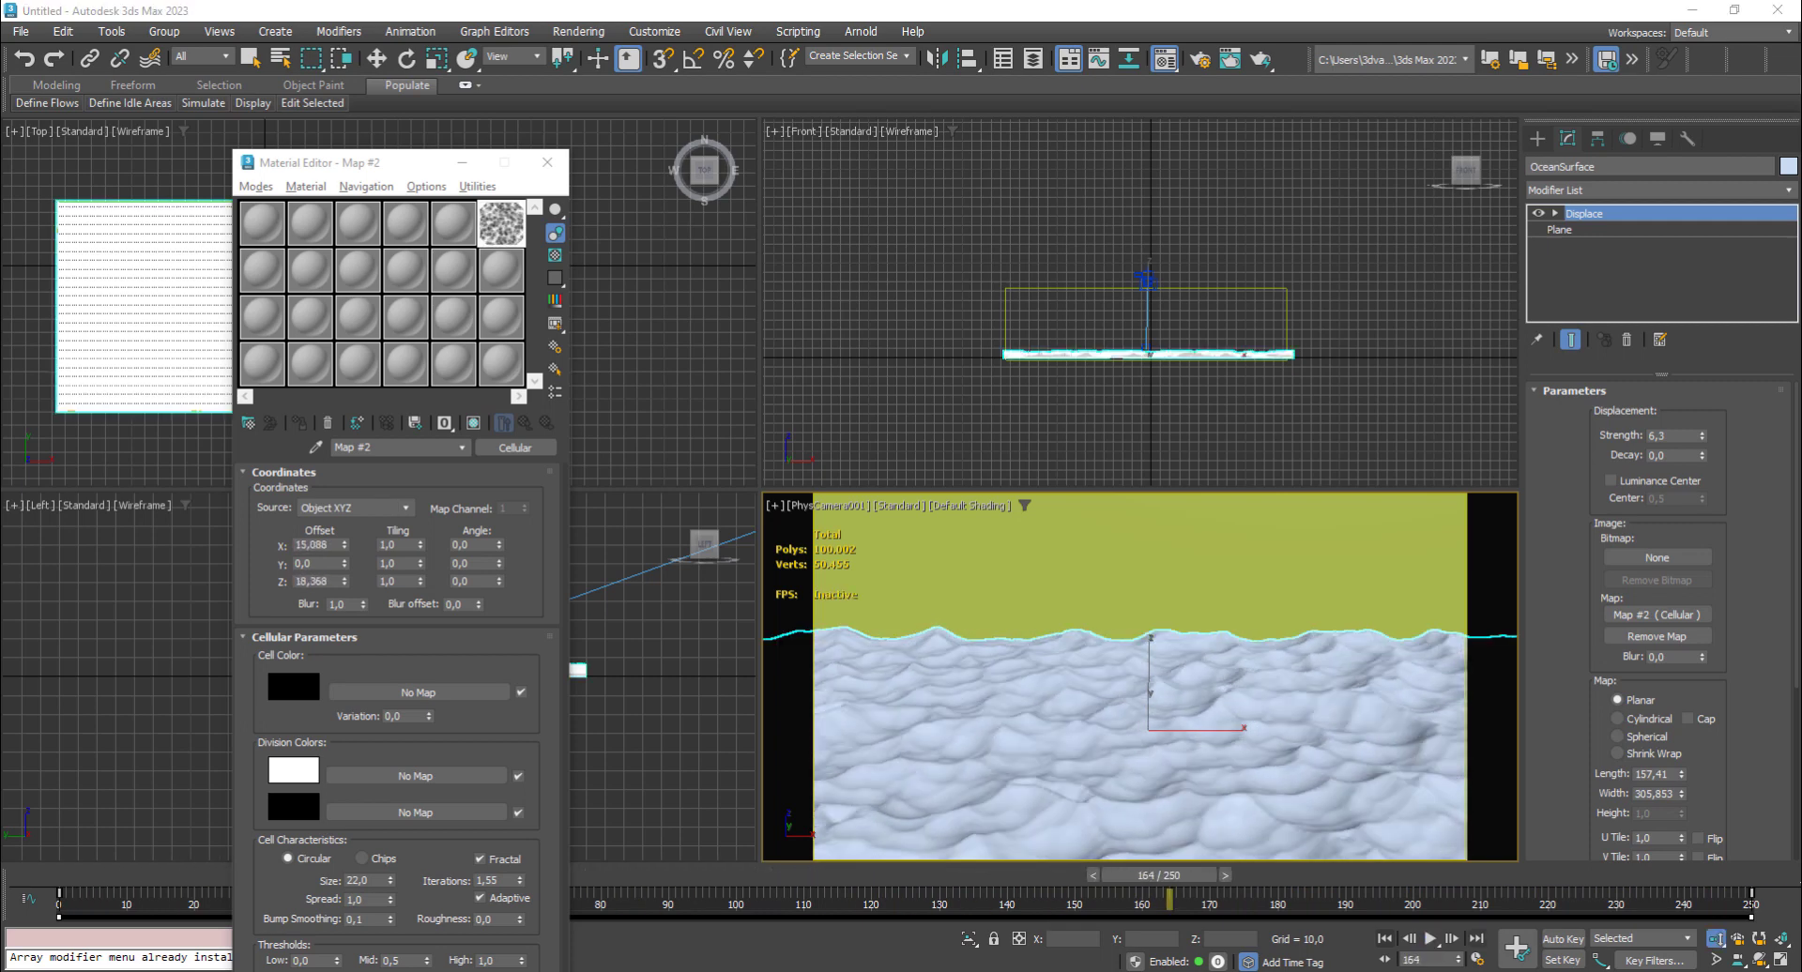
Save the scene as a 3ds Max file named OceanSurface
click(19, 32)
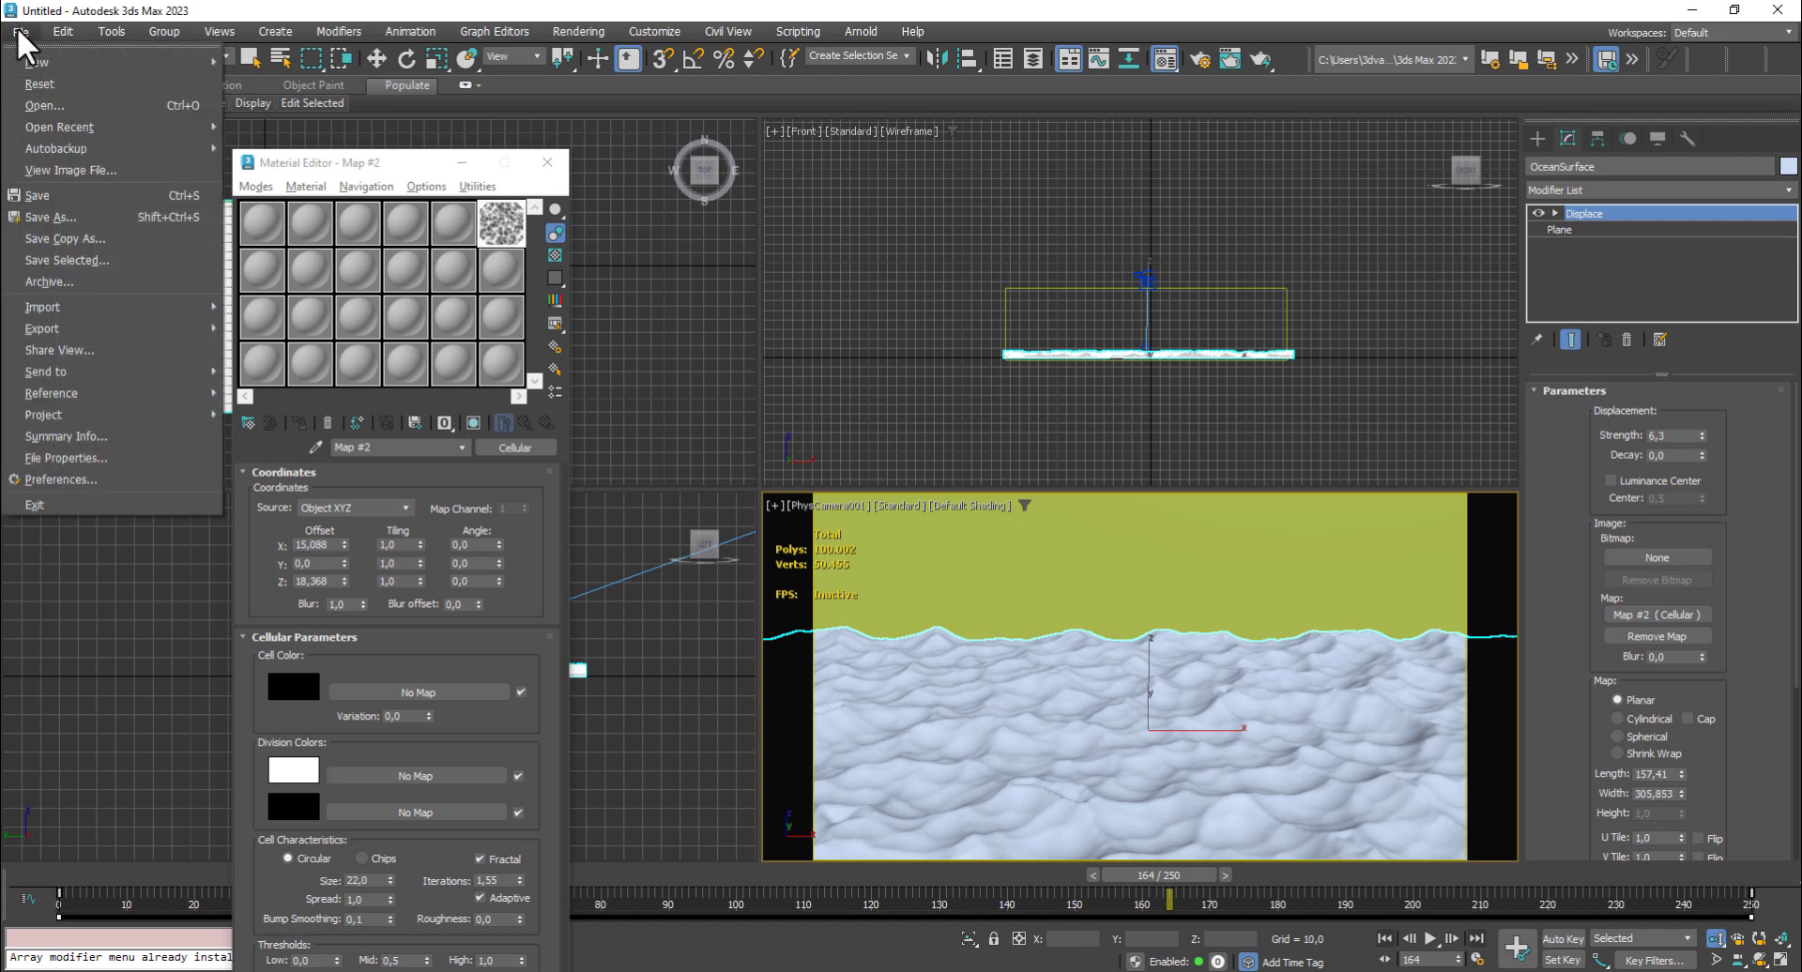
click(52, 217)
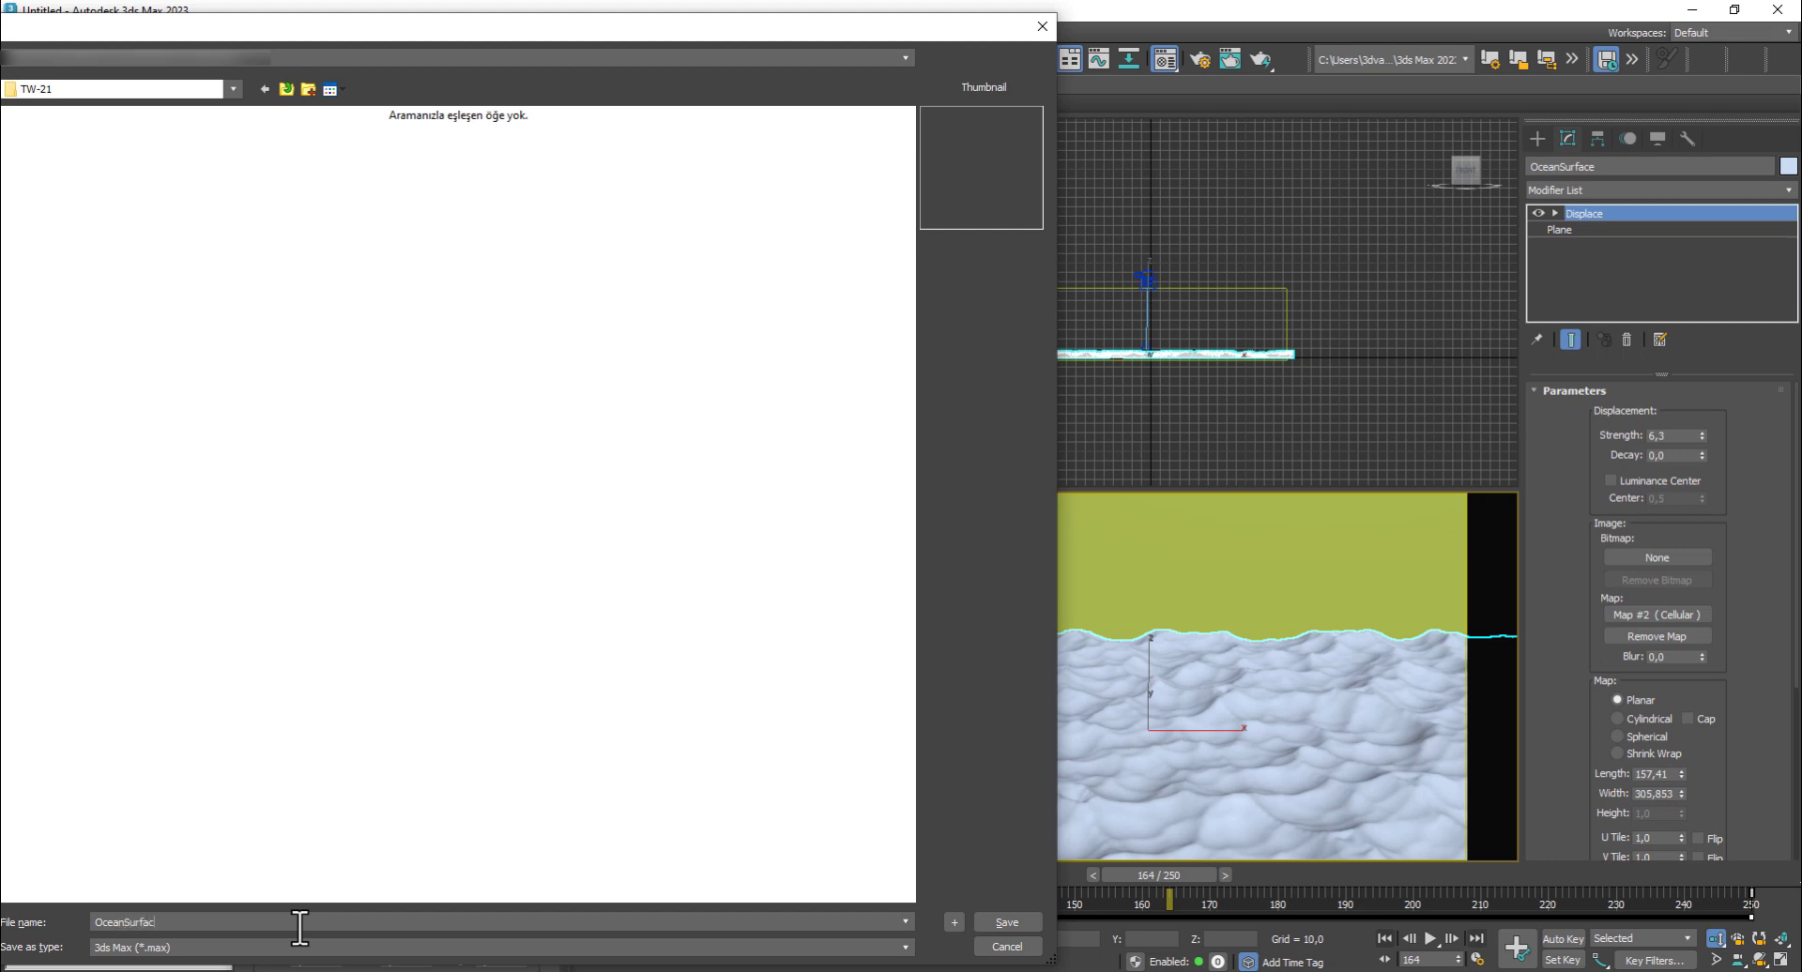
key(Return)
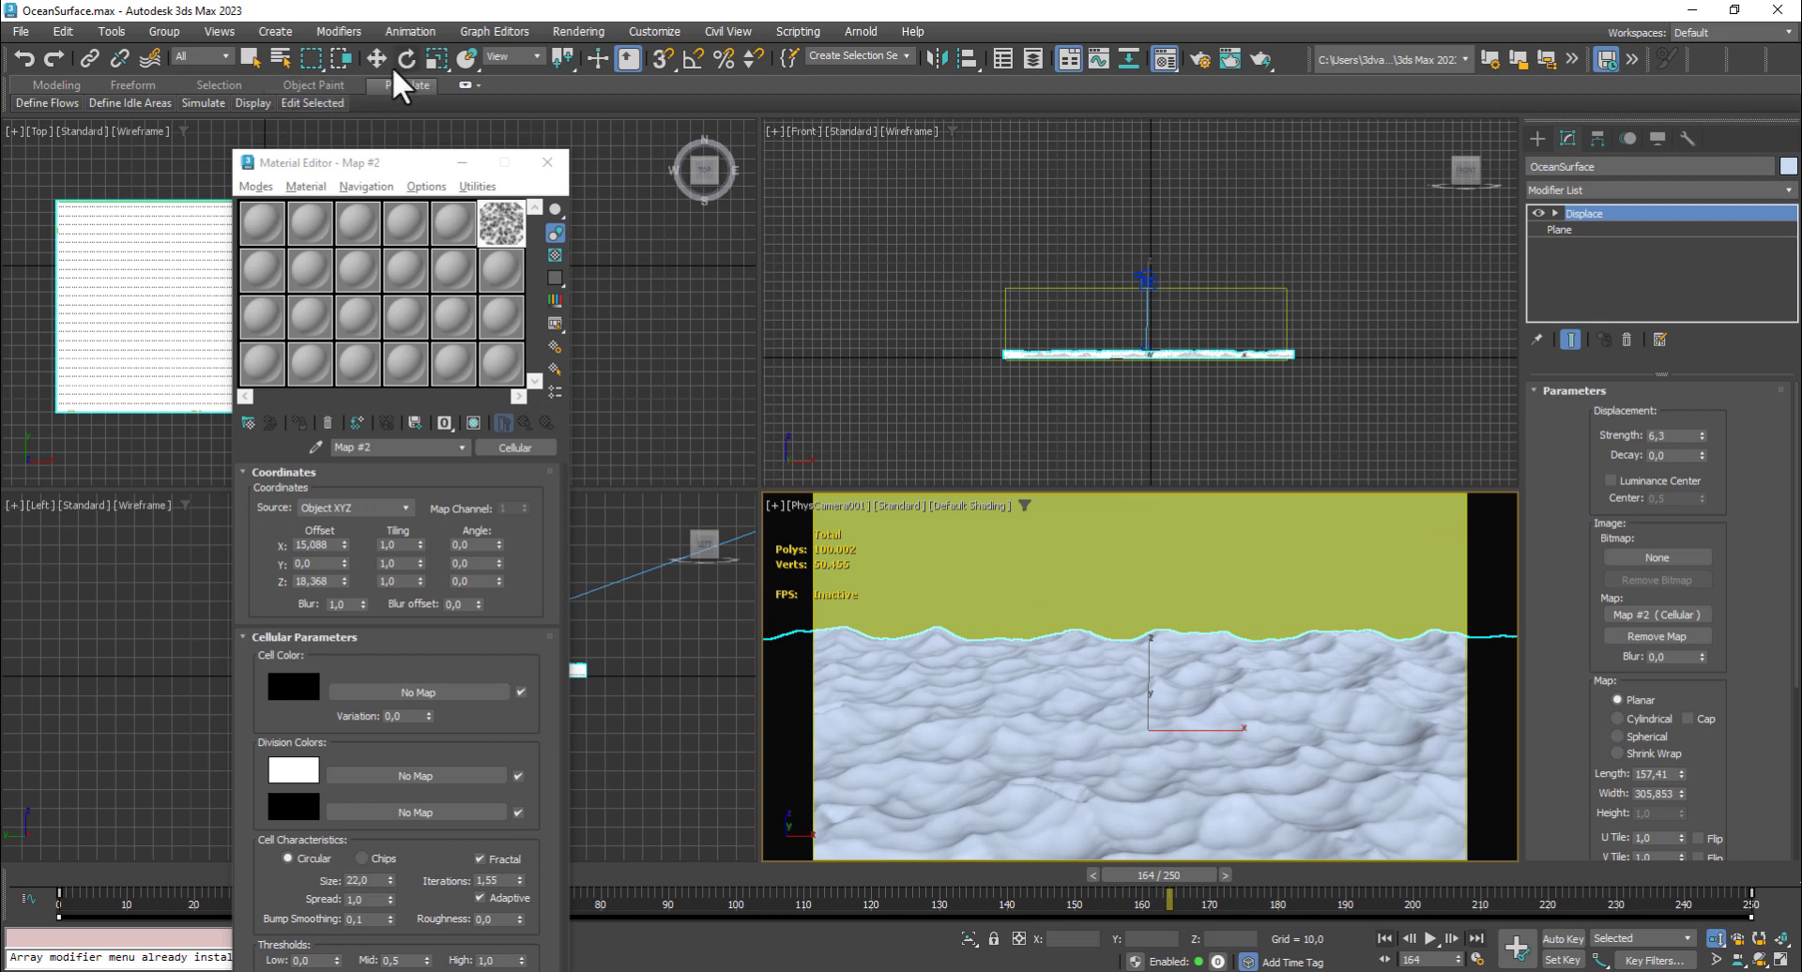
Change the fifth sample slot's material to an Arnold Standard Surface
key(w)
click(455, 222)
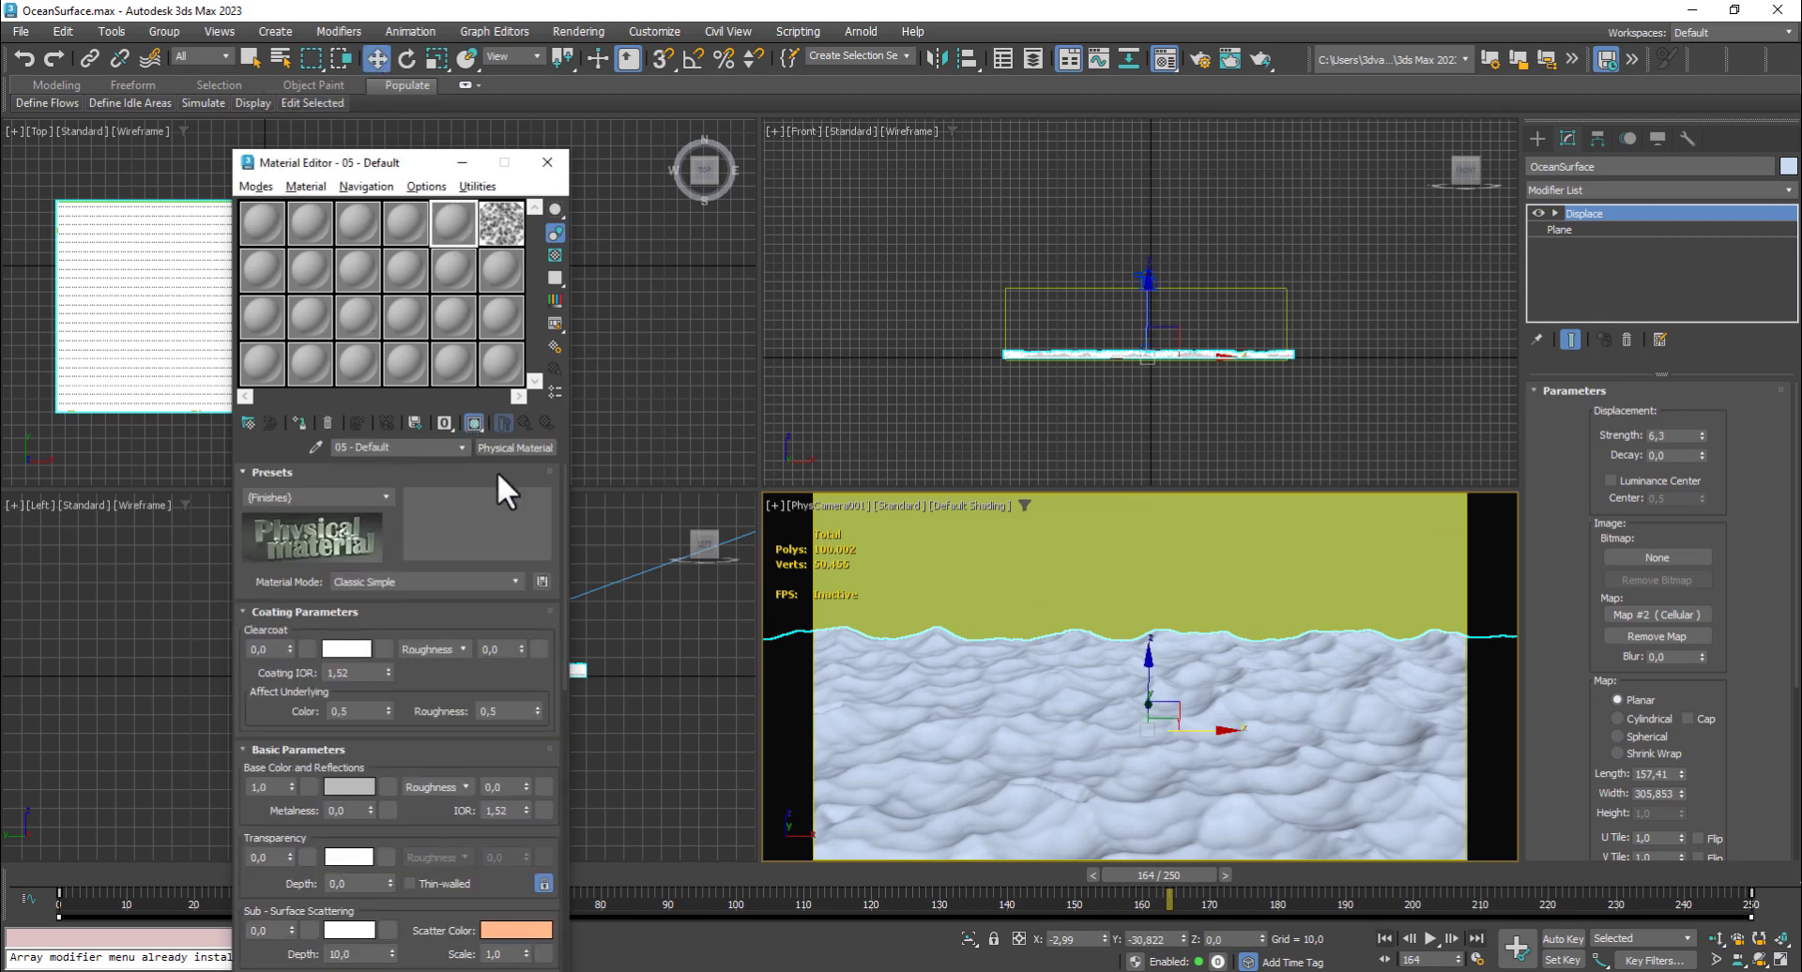
click(523, 448)
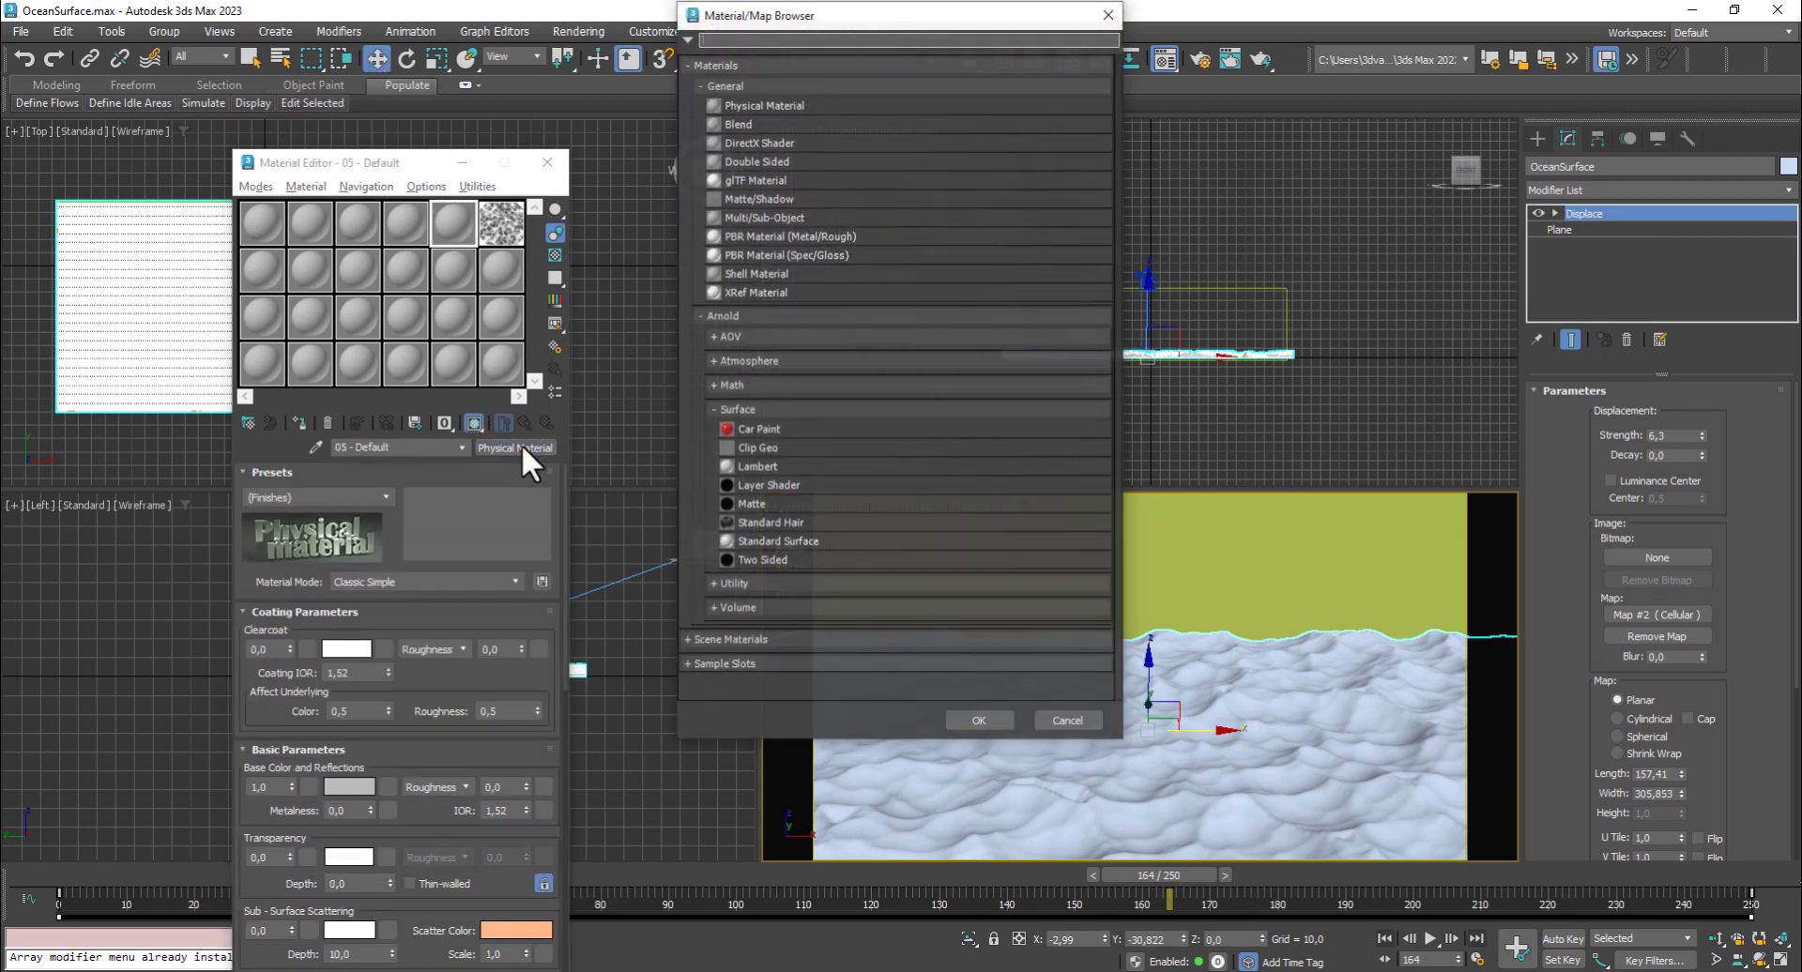
double_click(775, 541)
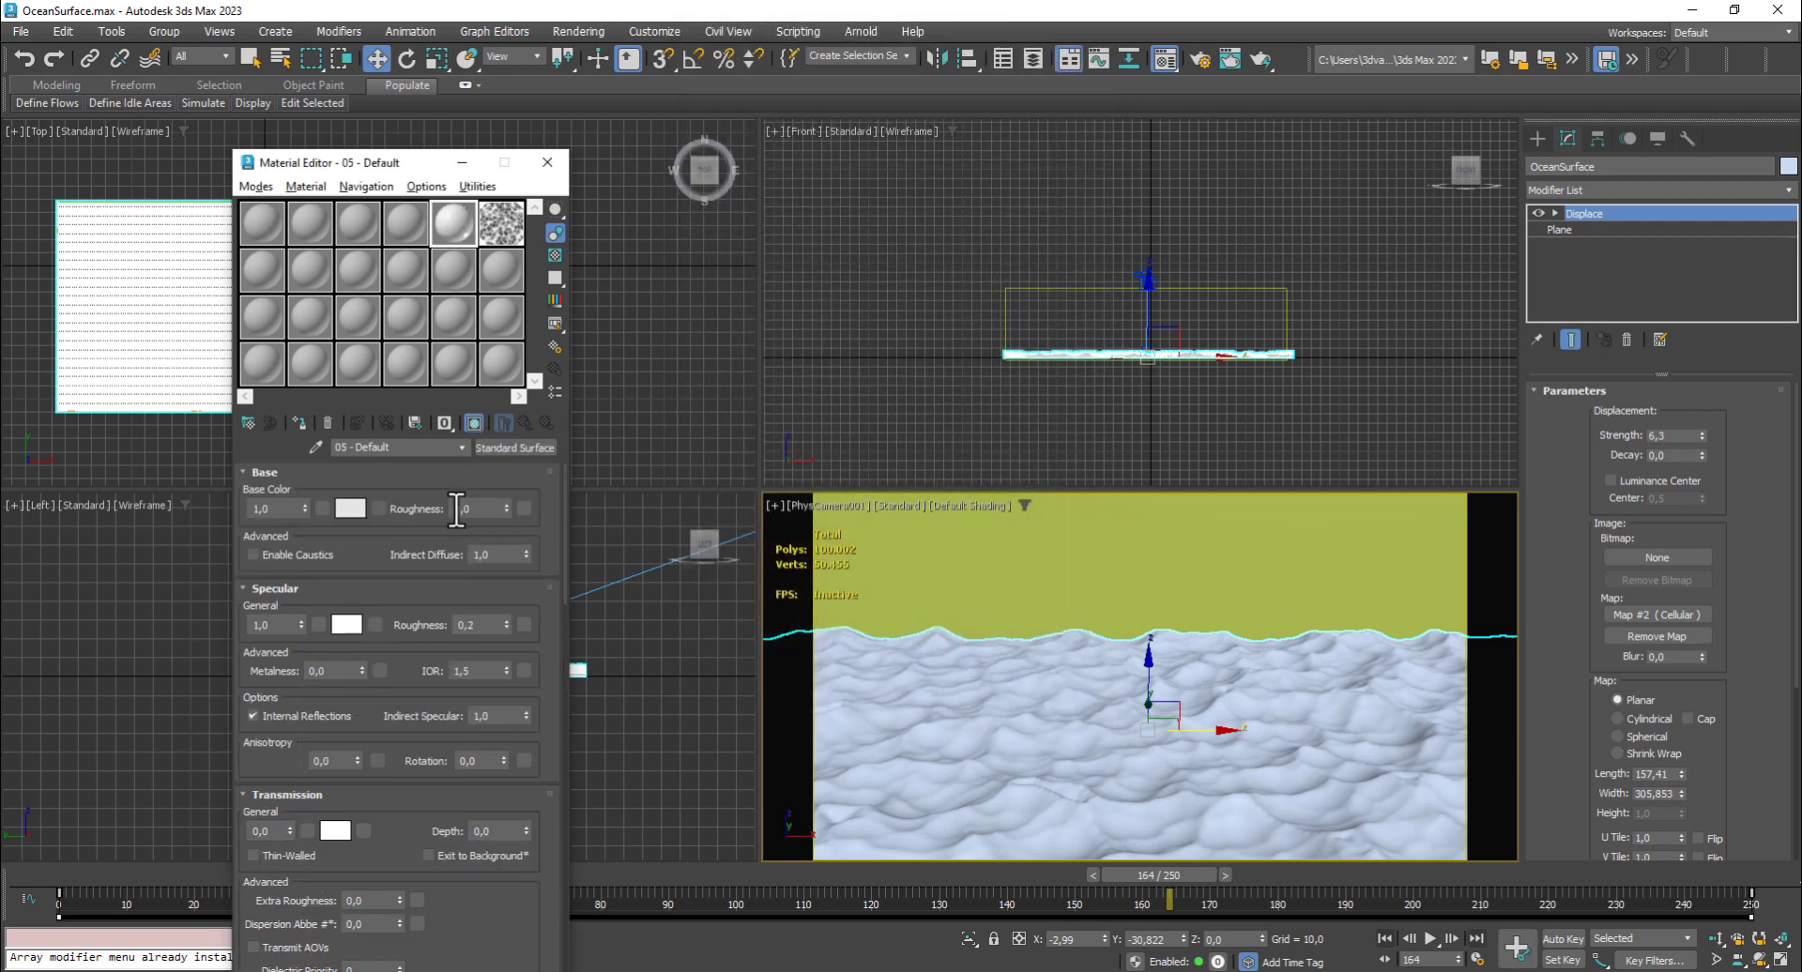
Load the TexturesCom_BadWeather image as the material's base color bitmap and assign the material to the backdrop plane
click(381, 508)
scroll(741, 455, down, 5)
scroll(760, 469, down, 3)
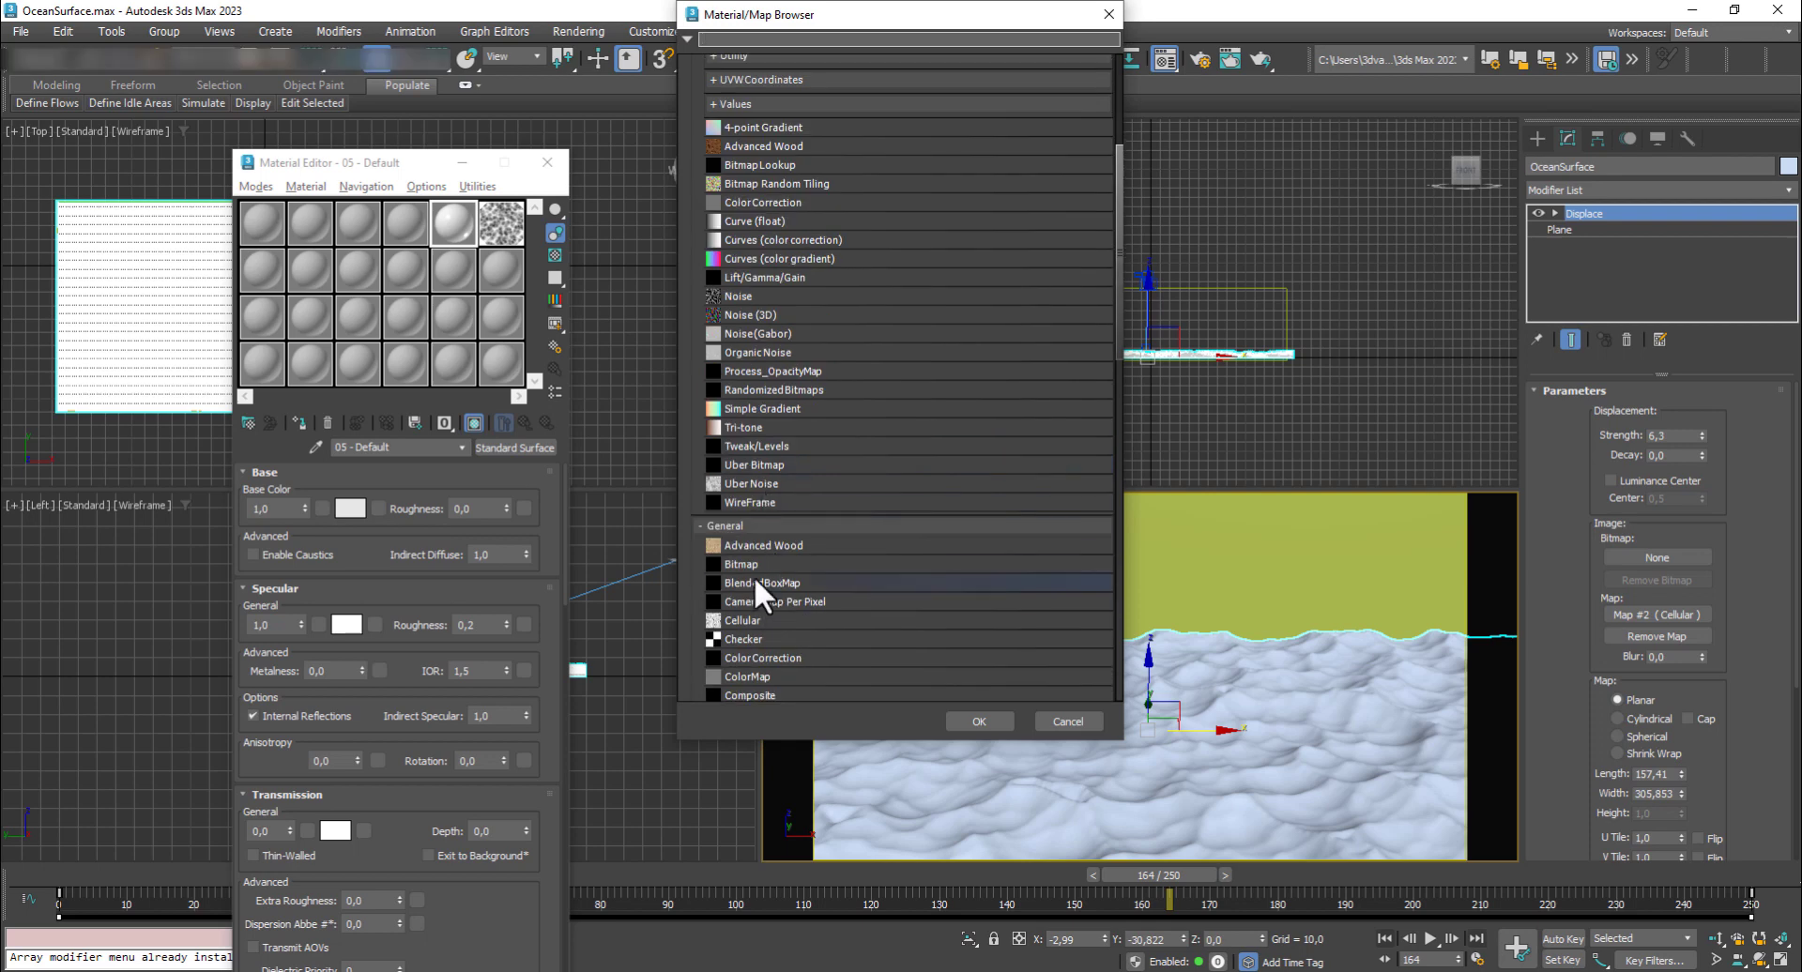
double_click(753, 563)
click(54, 183)
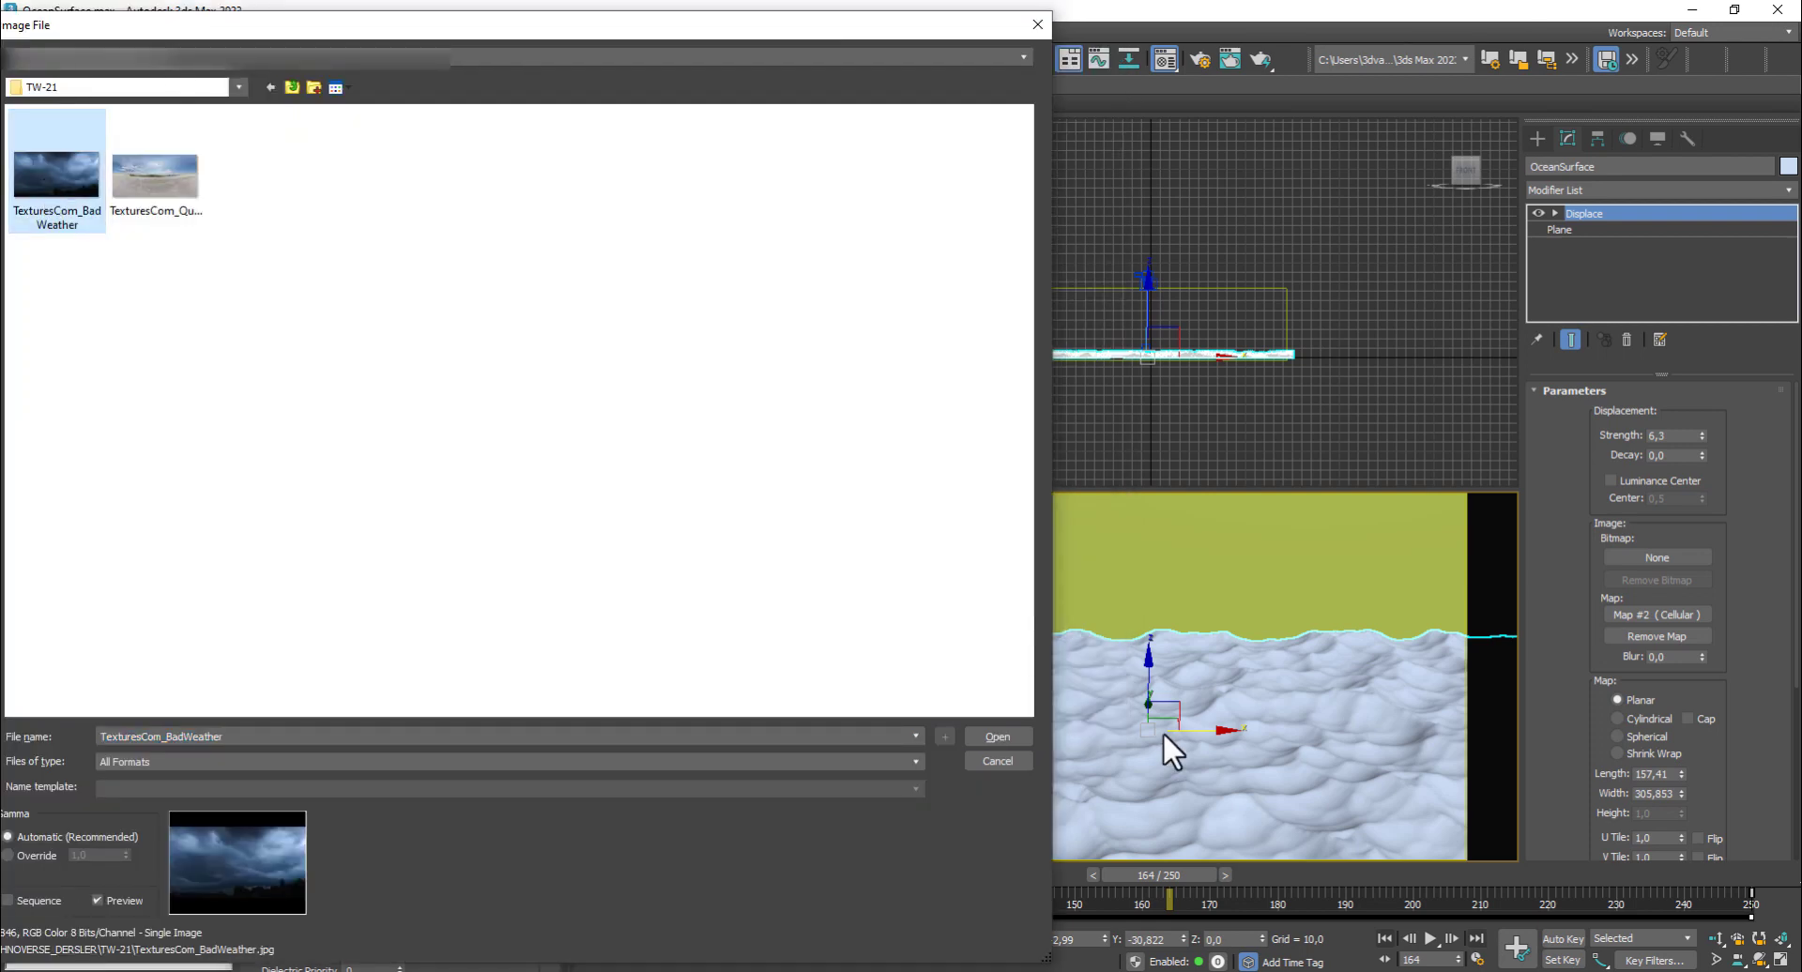
click(998, 736)
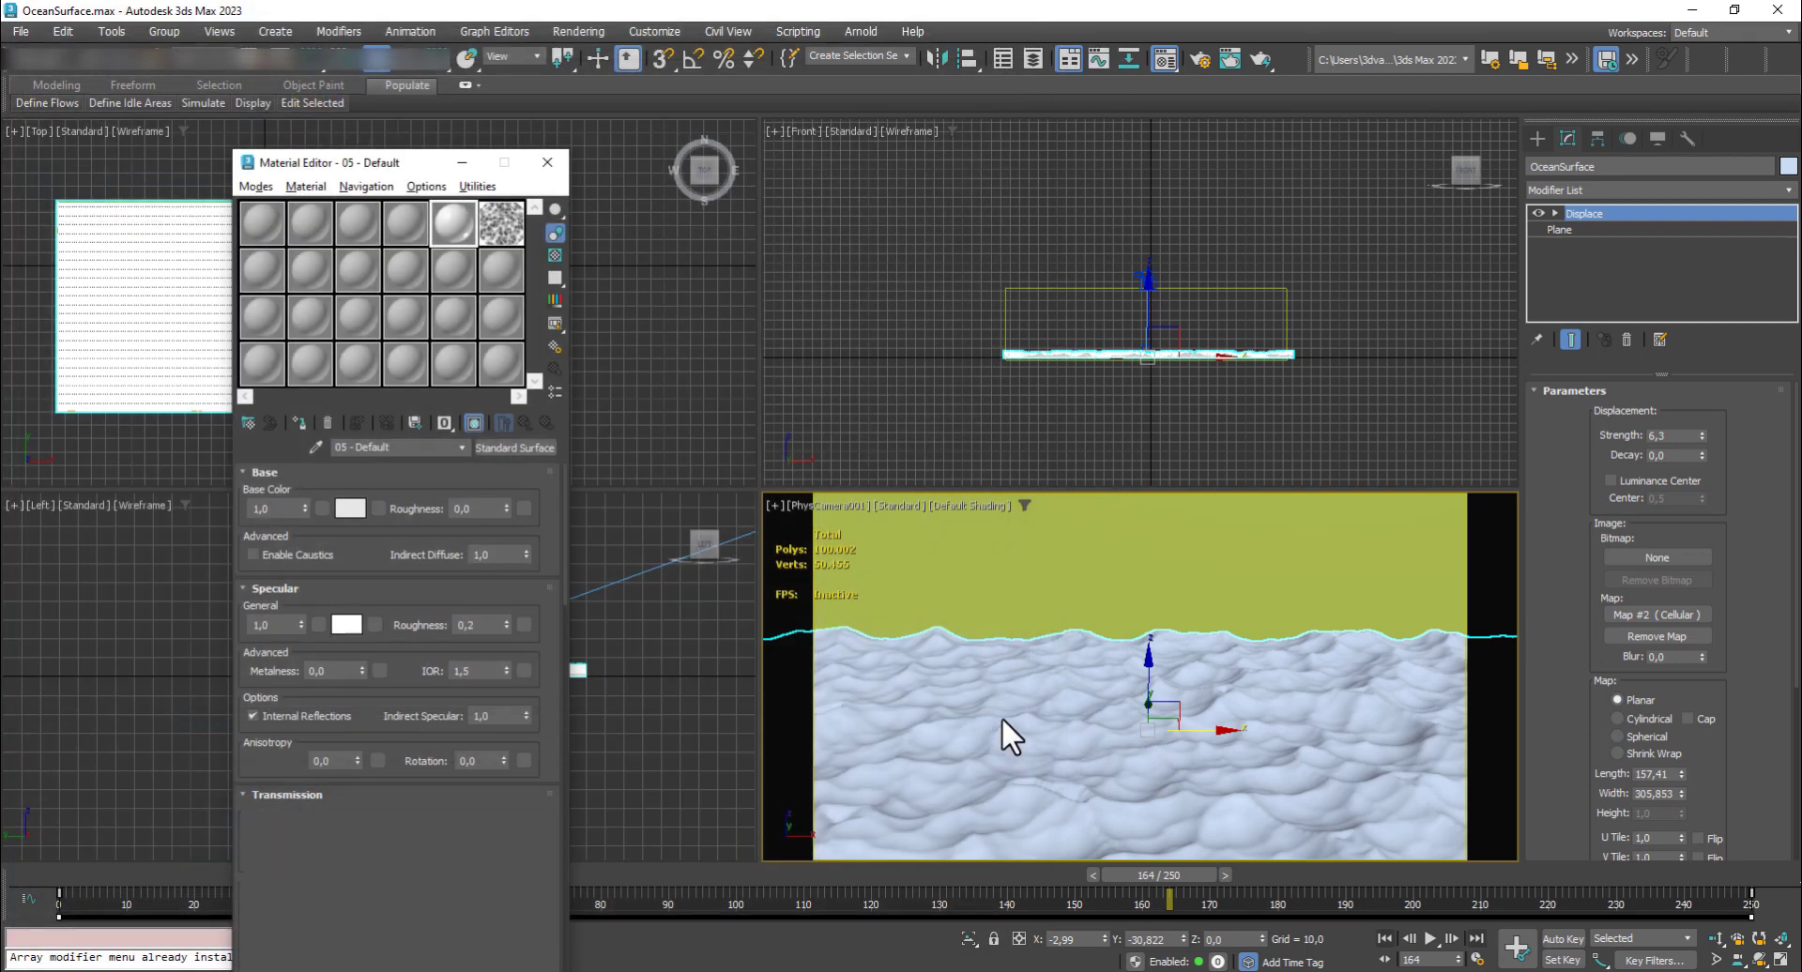
click(1049, 583)
click(300, 419)
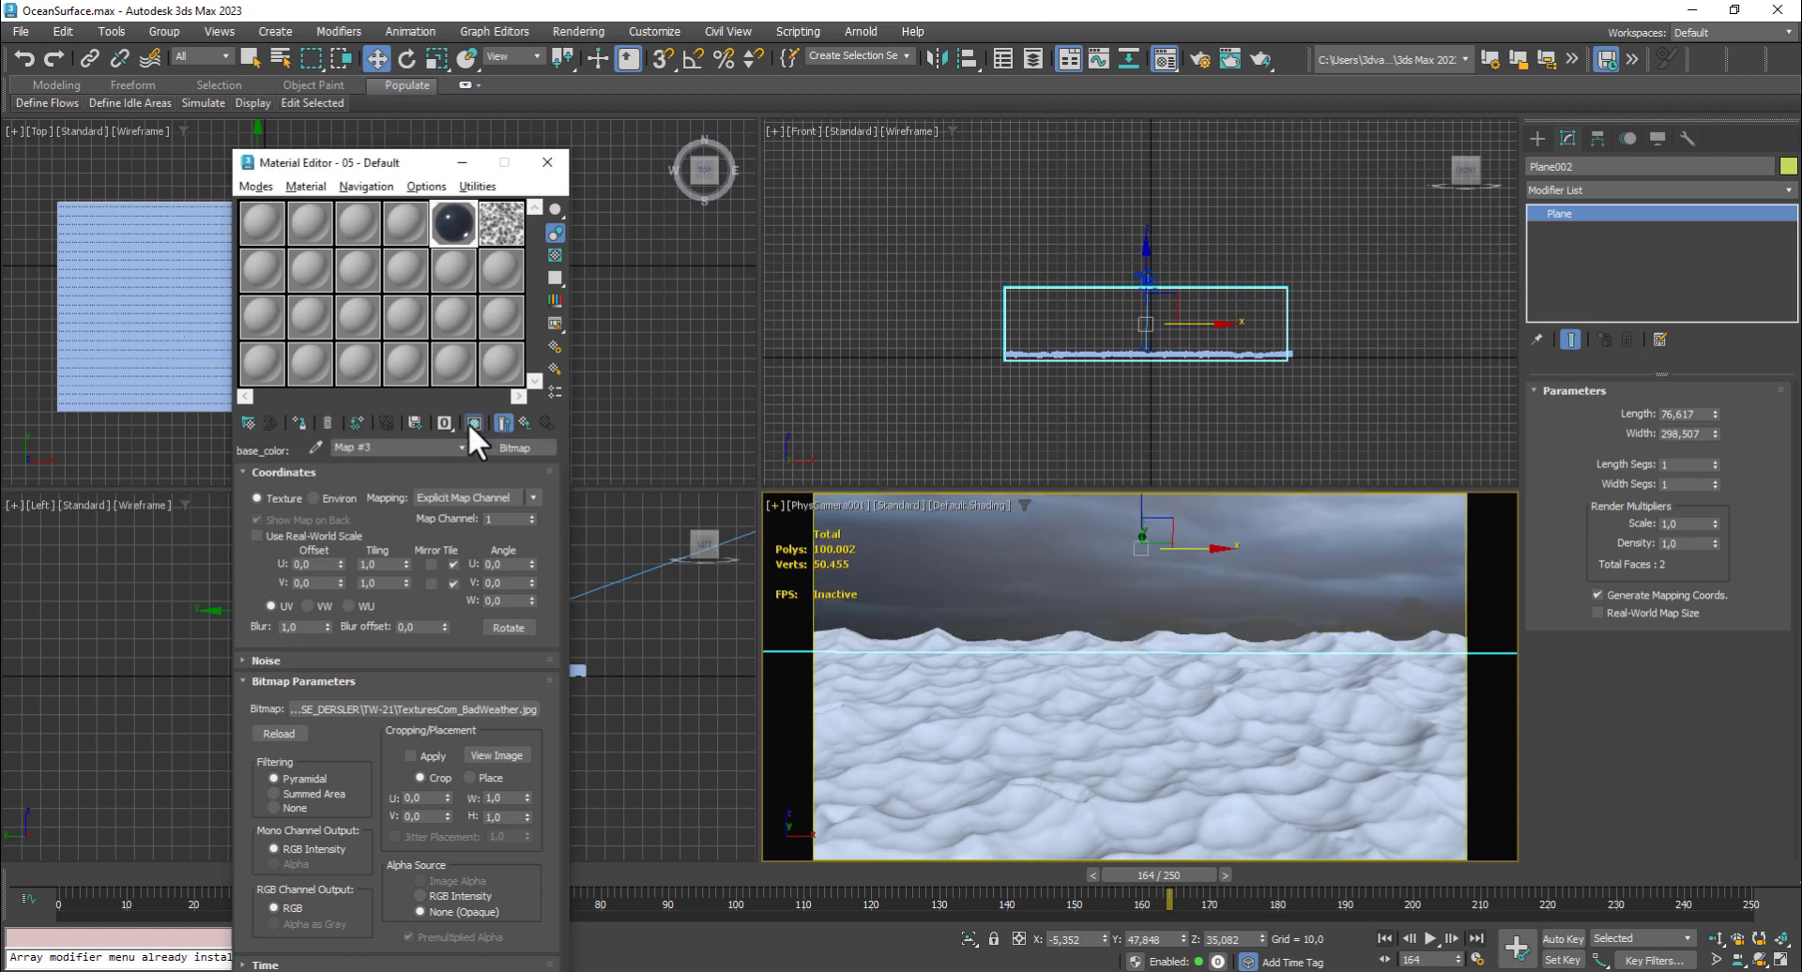
Increase the backdrop plane's length to 117.99 and adjust its vertical position to about Z 23.326 behind the ocean
drag(395, 163, 505, 251)
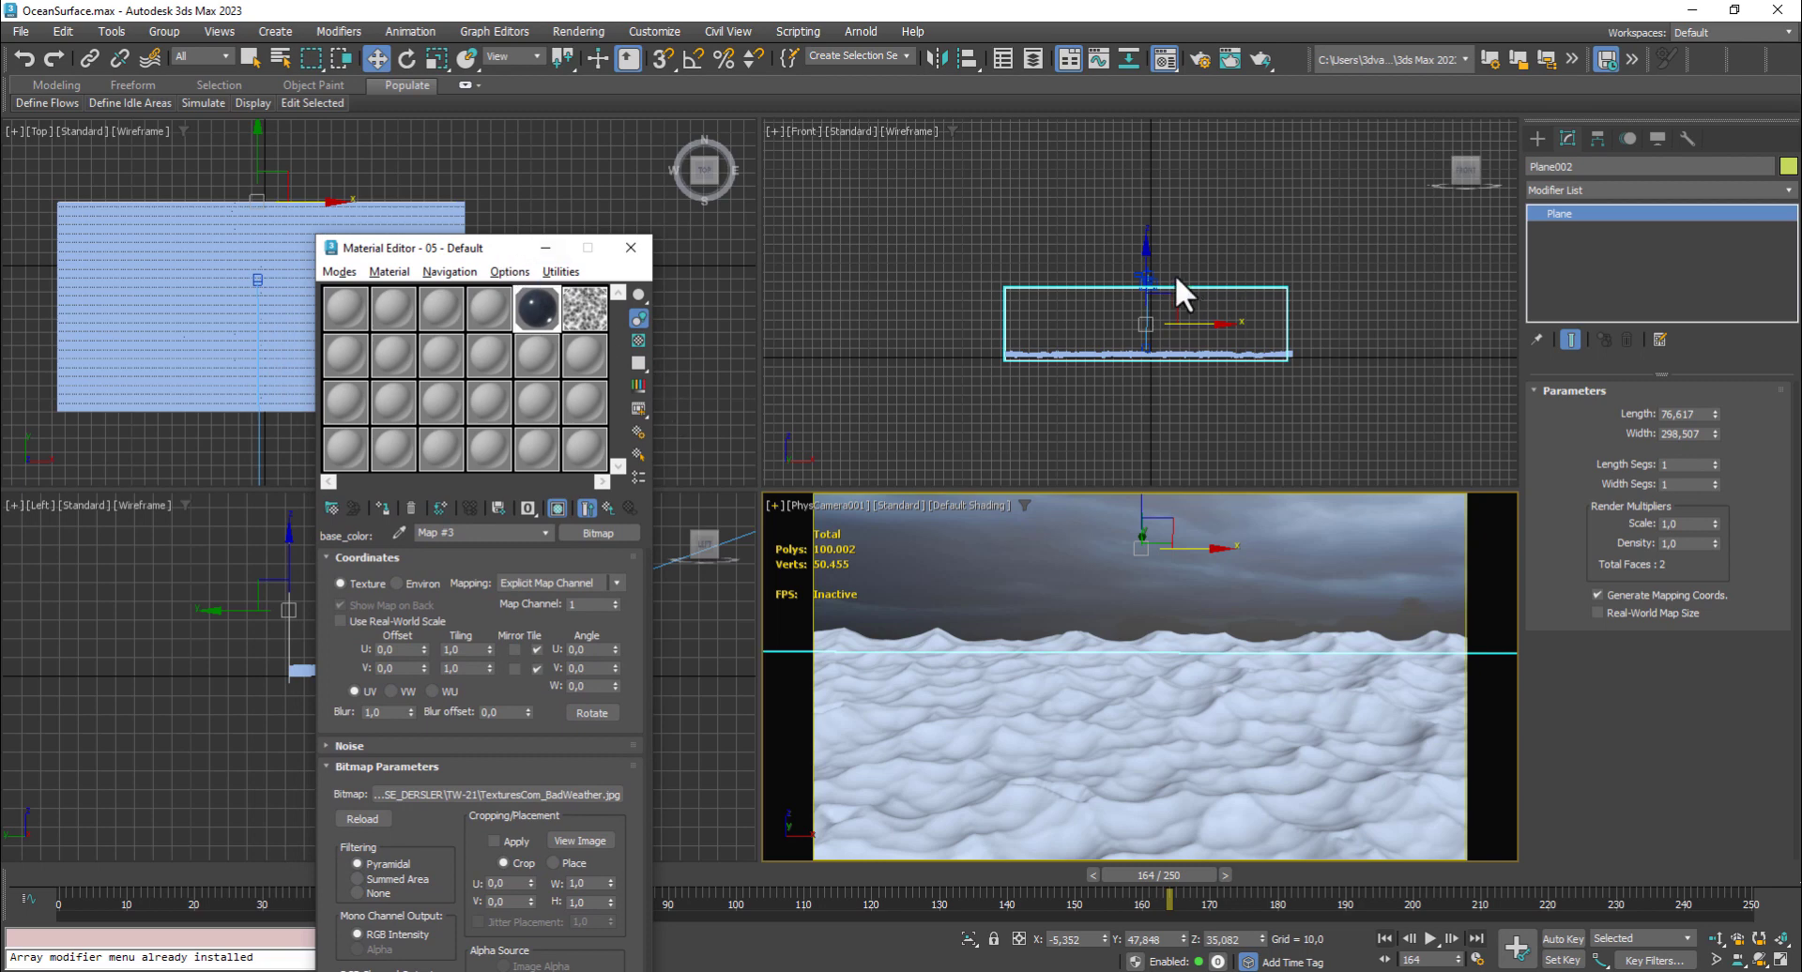
click(1145, 289)
drag(1149, 278, 1145, 281)
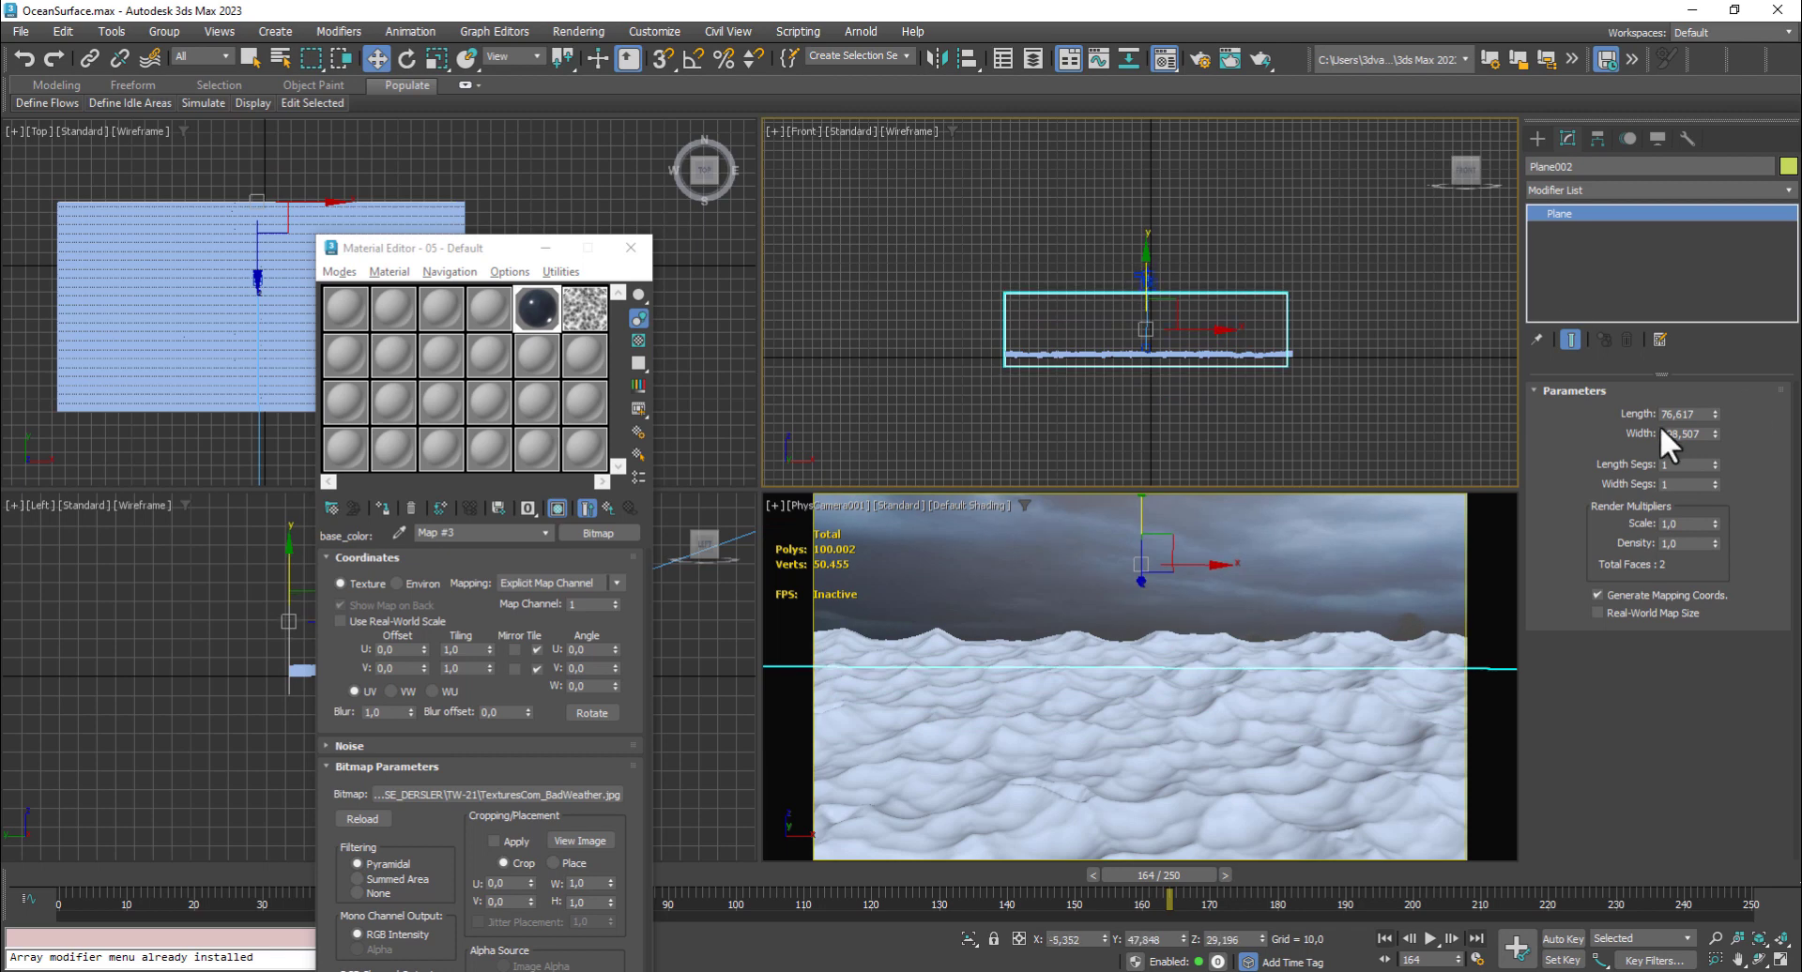
drag(1716, 414, 1722, 366)
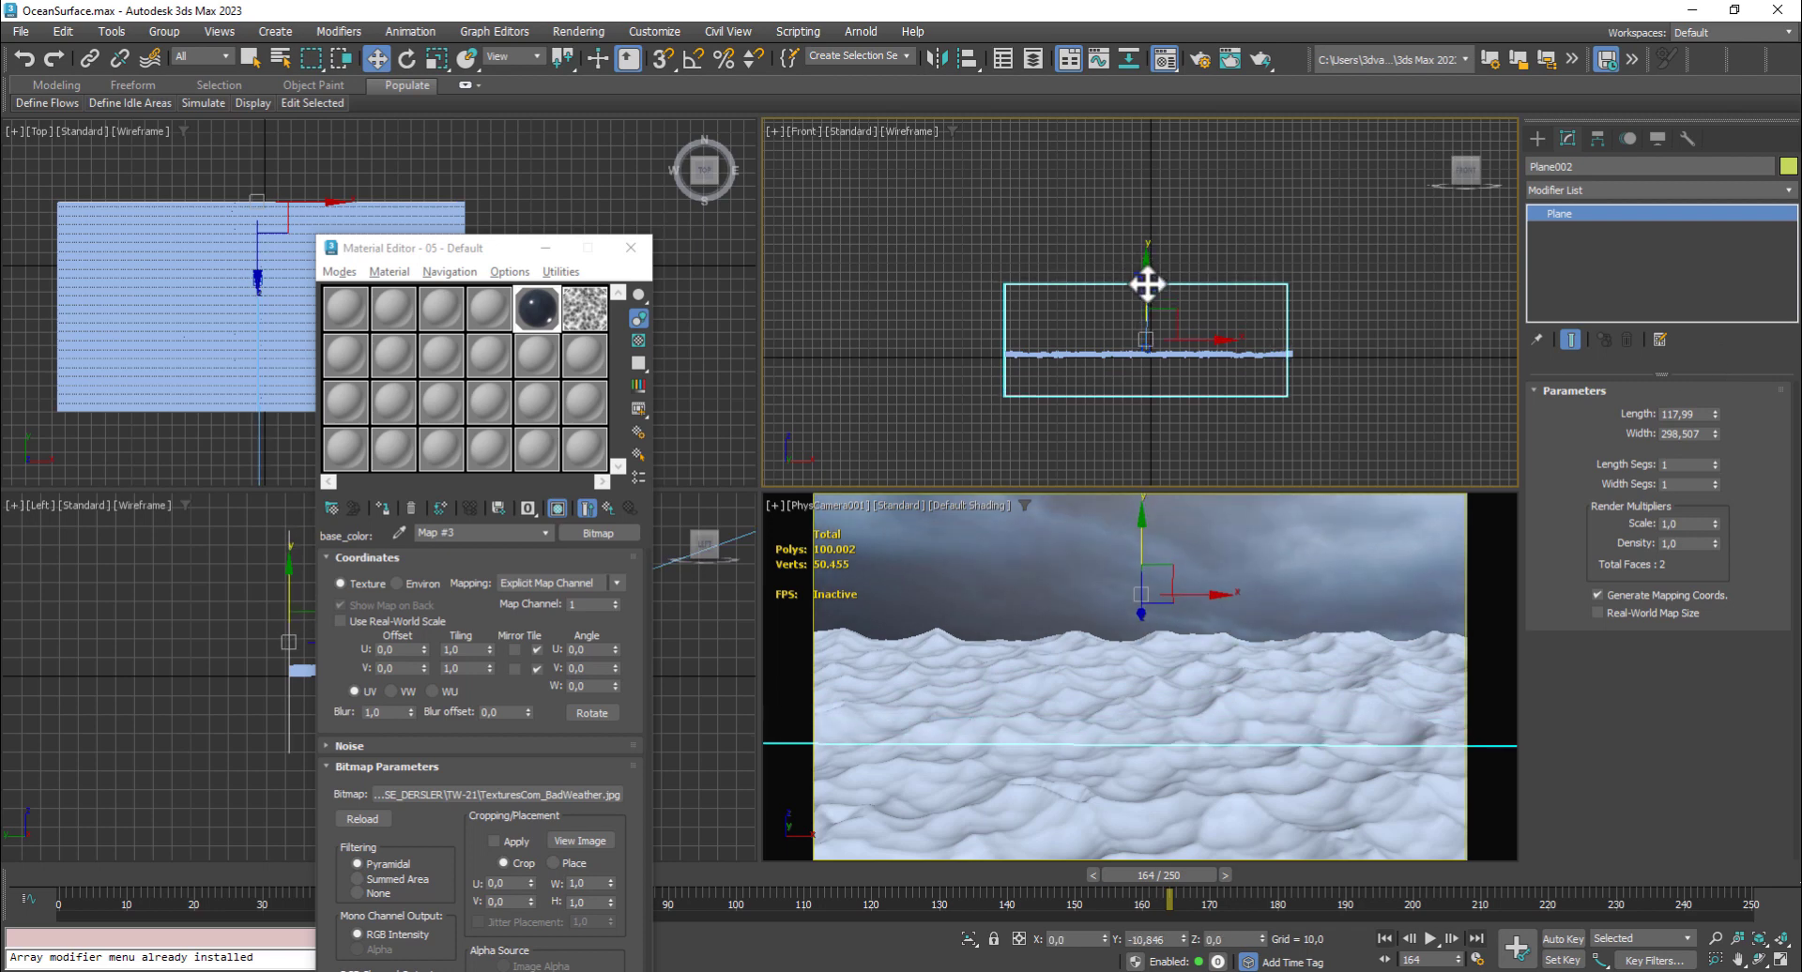
drag(1147, 274, 1146, 278)
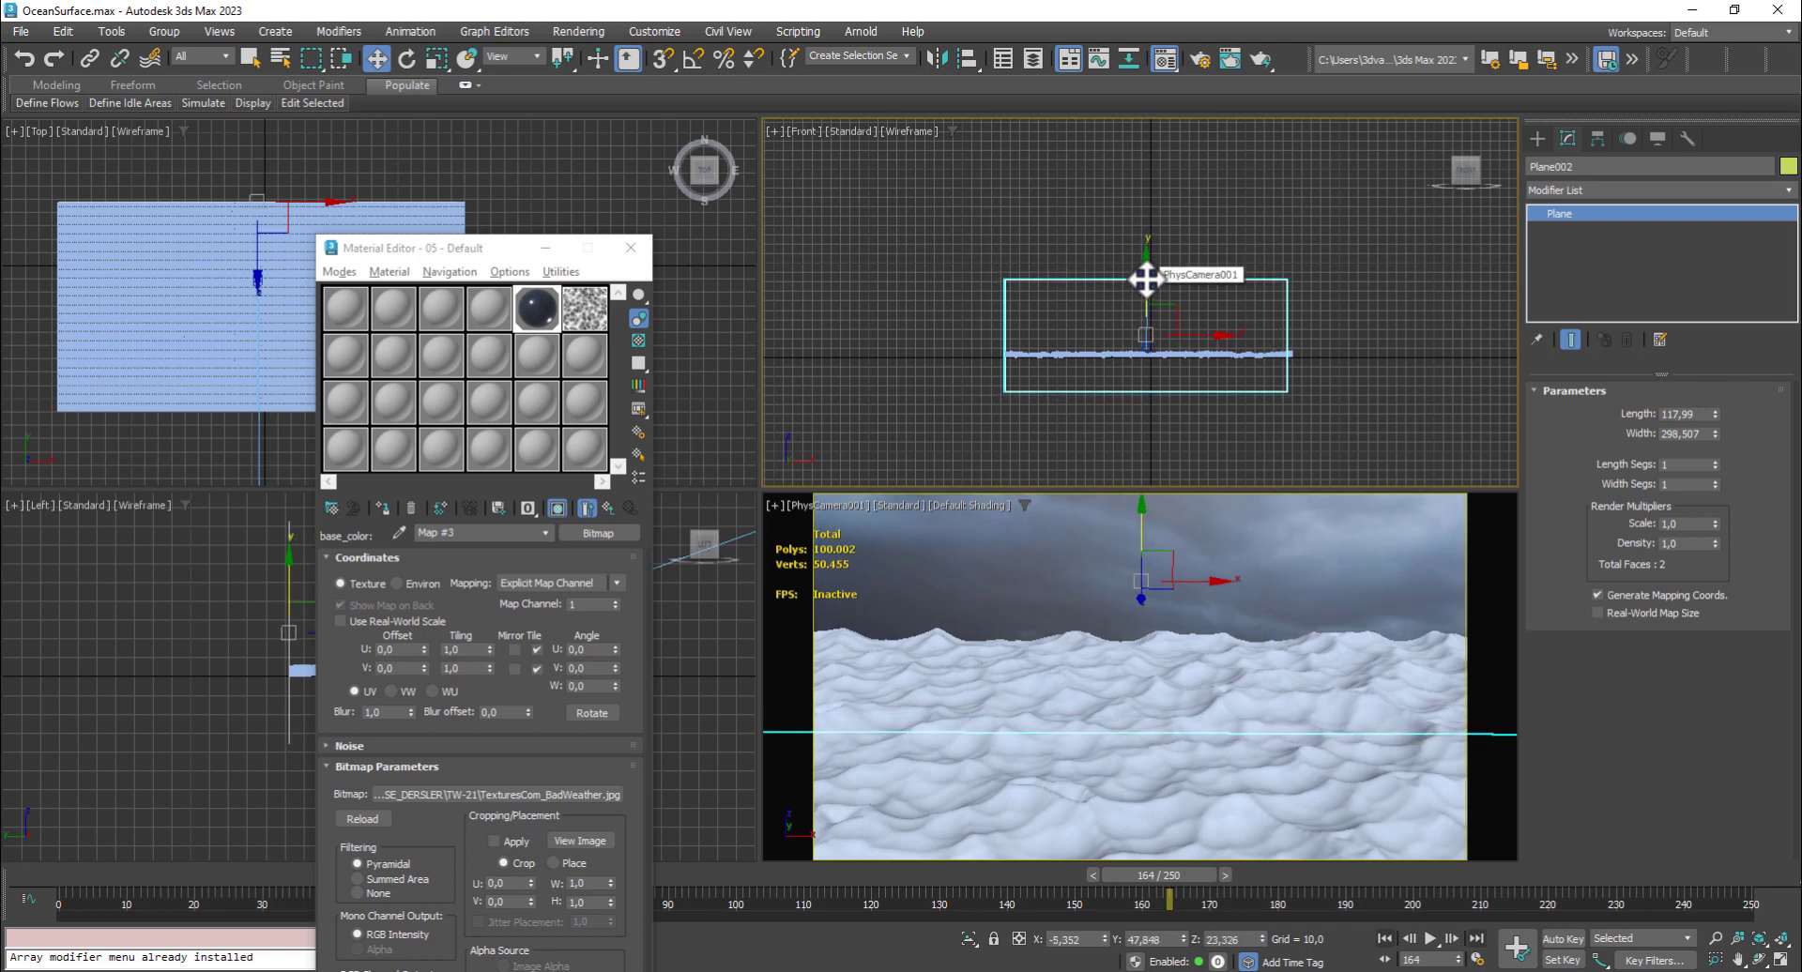
Make the sky material matte with base roughness 1.0, specular weight 0.0 and specular roughness 0.98, and close the Material Editor
click(610, 507)
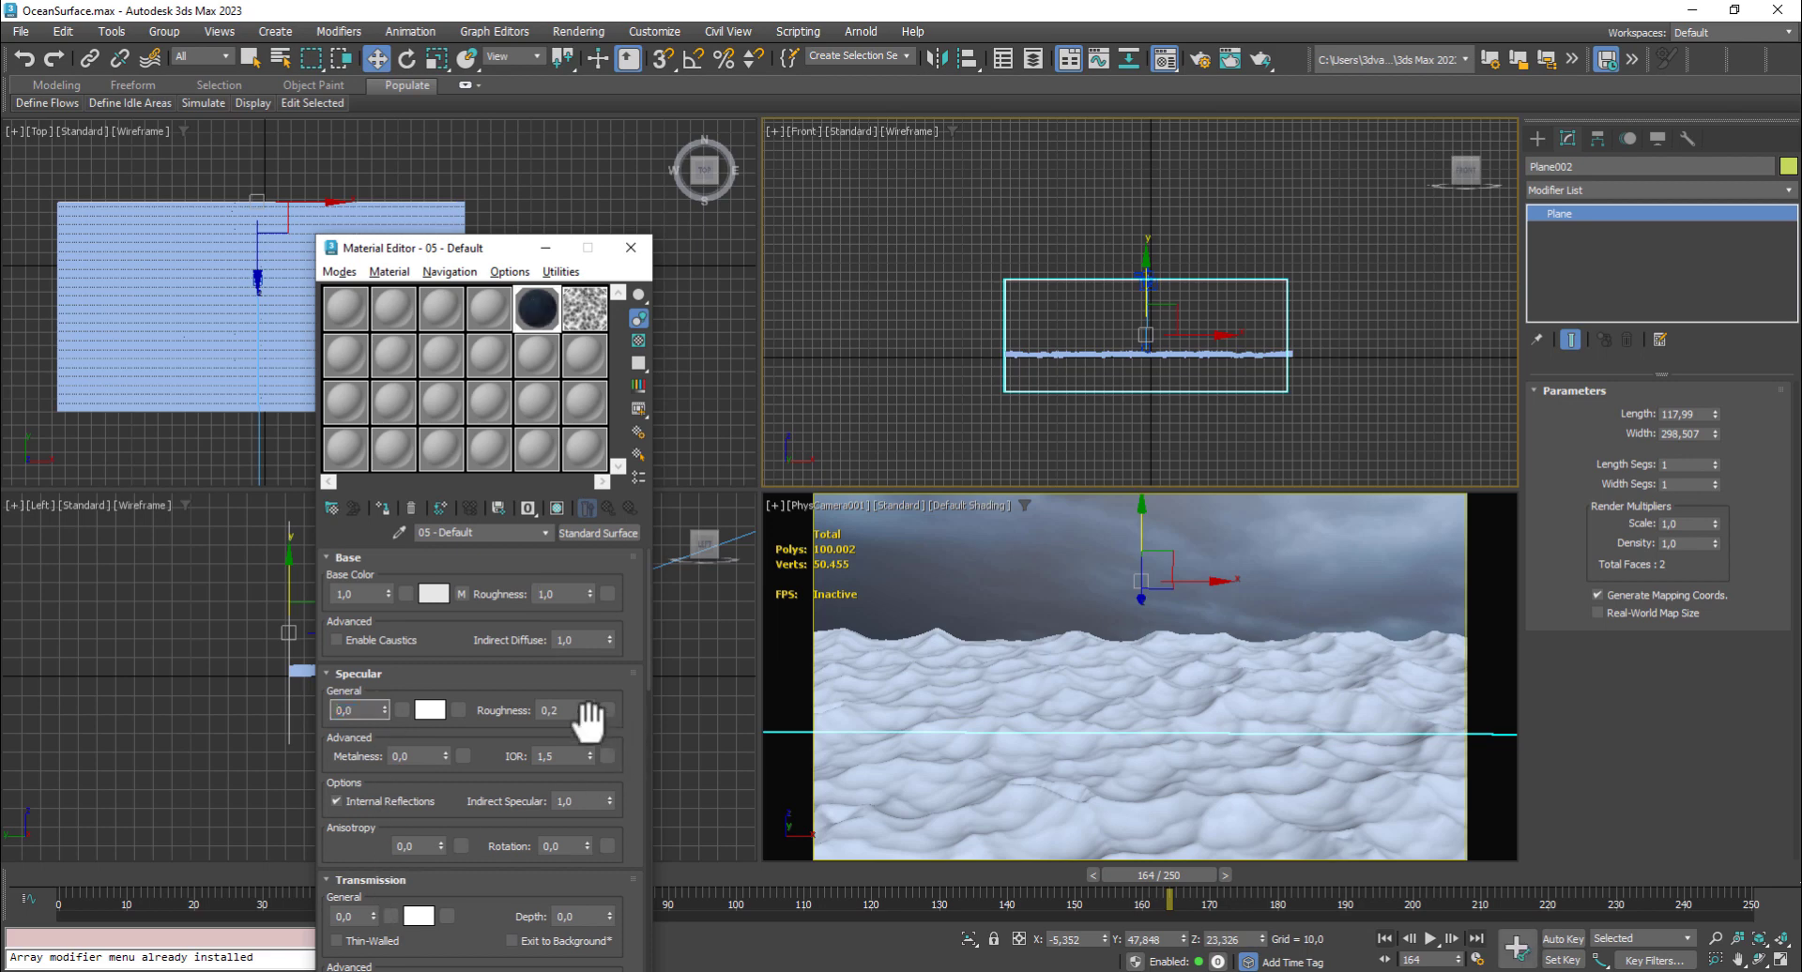
drag(591, 710, 583, 612)
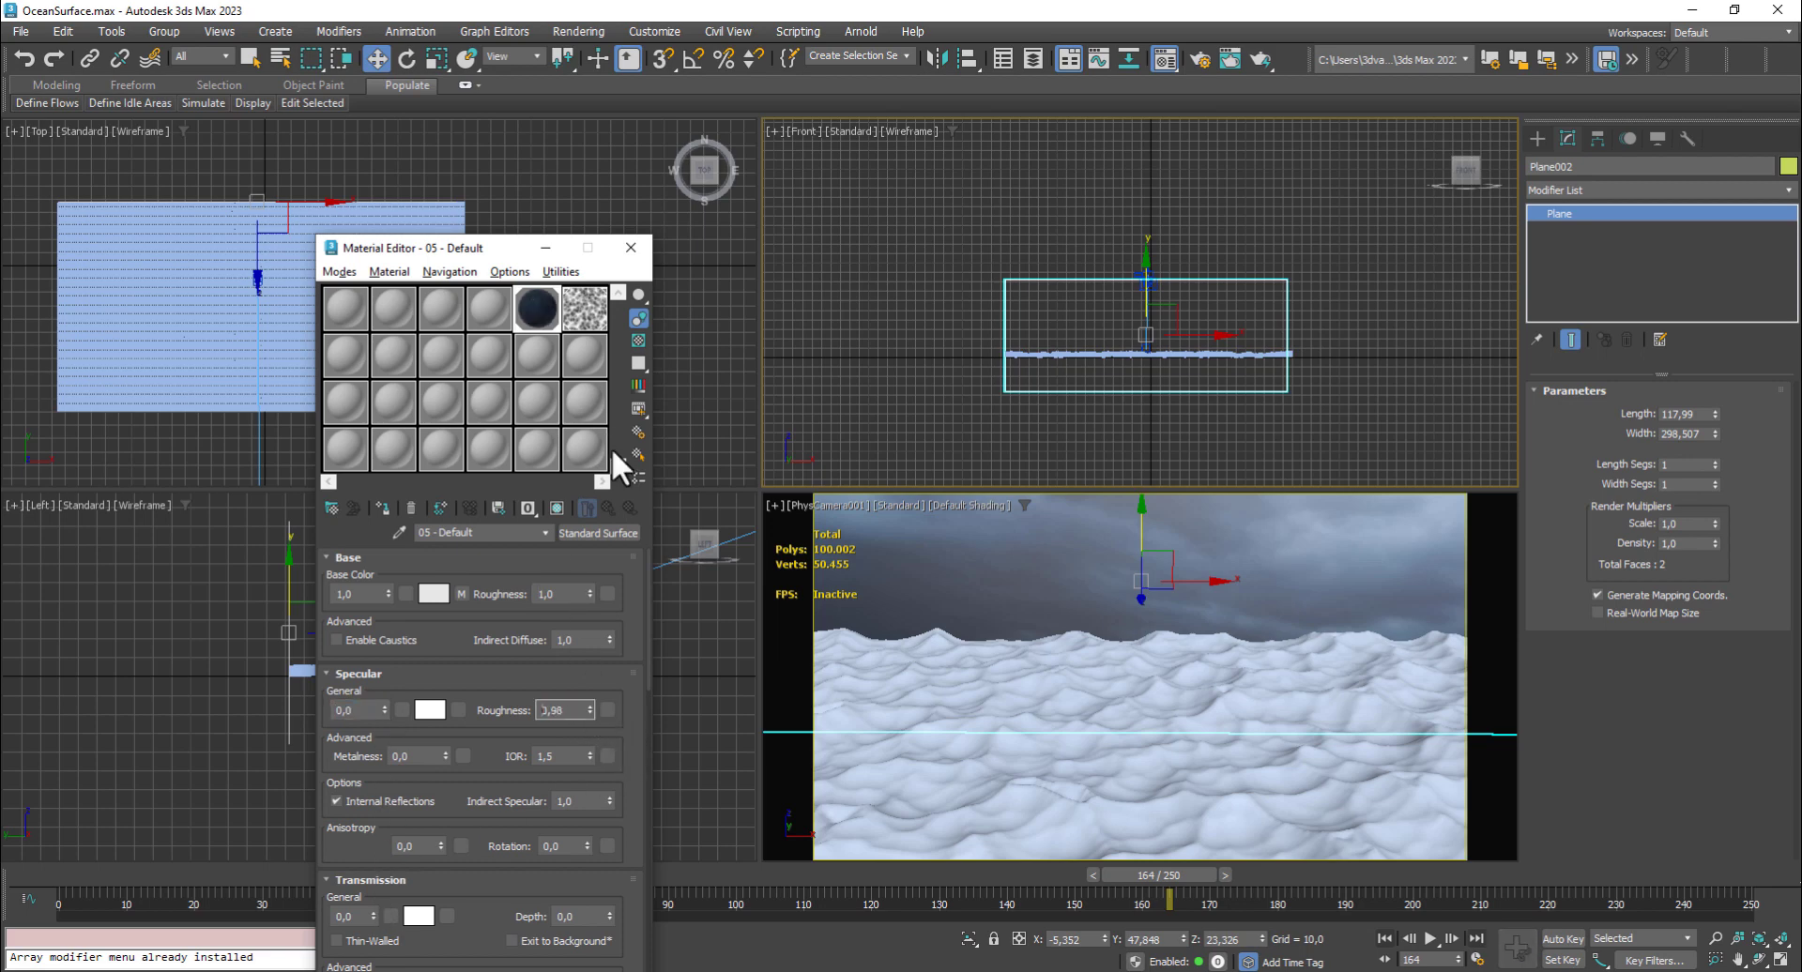
click(631, 246)
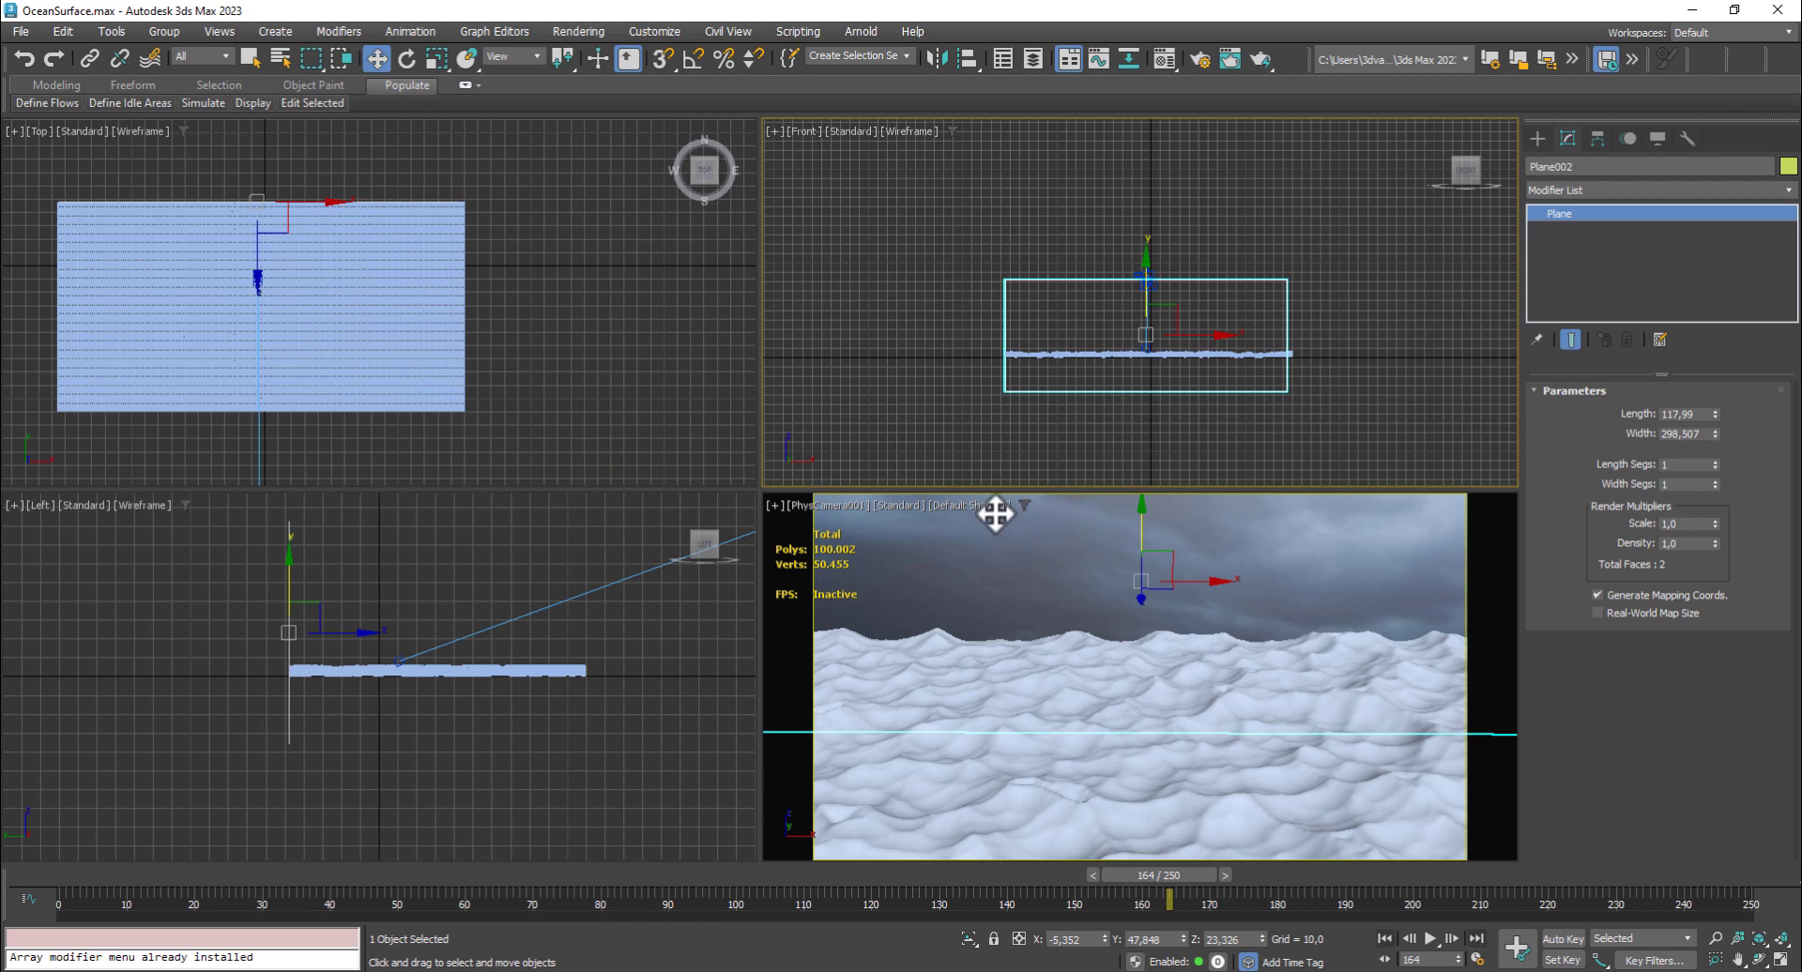
Select the physical camera and, with Auto Key on, record a roll of about 5 degrees at frame 60 that slopes the horizon down to the right
scroll(523, 664, down, 3)
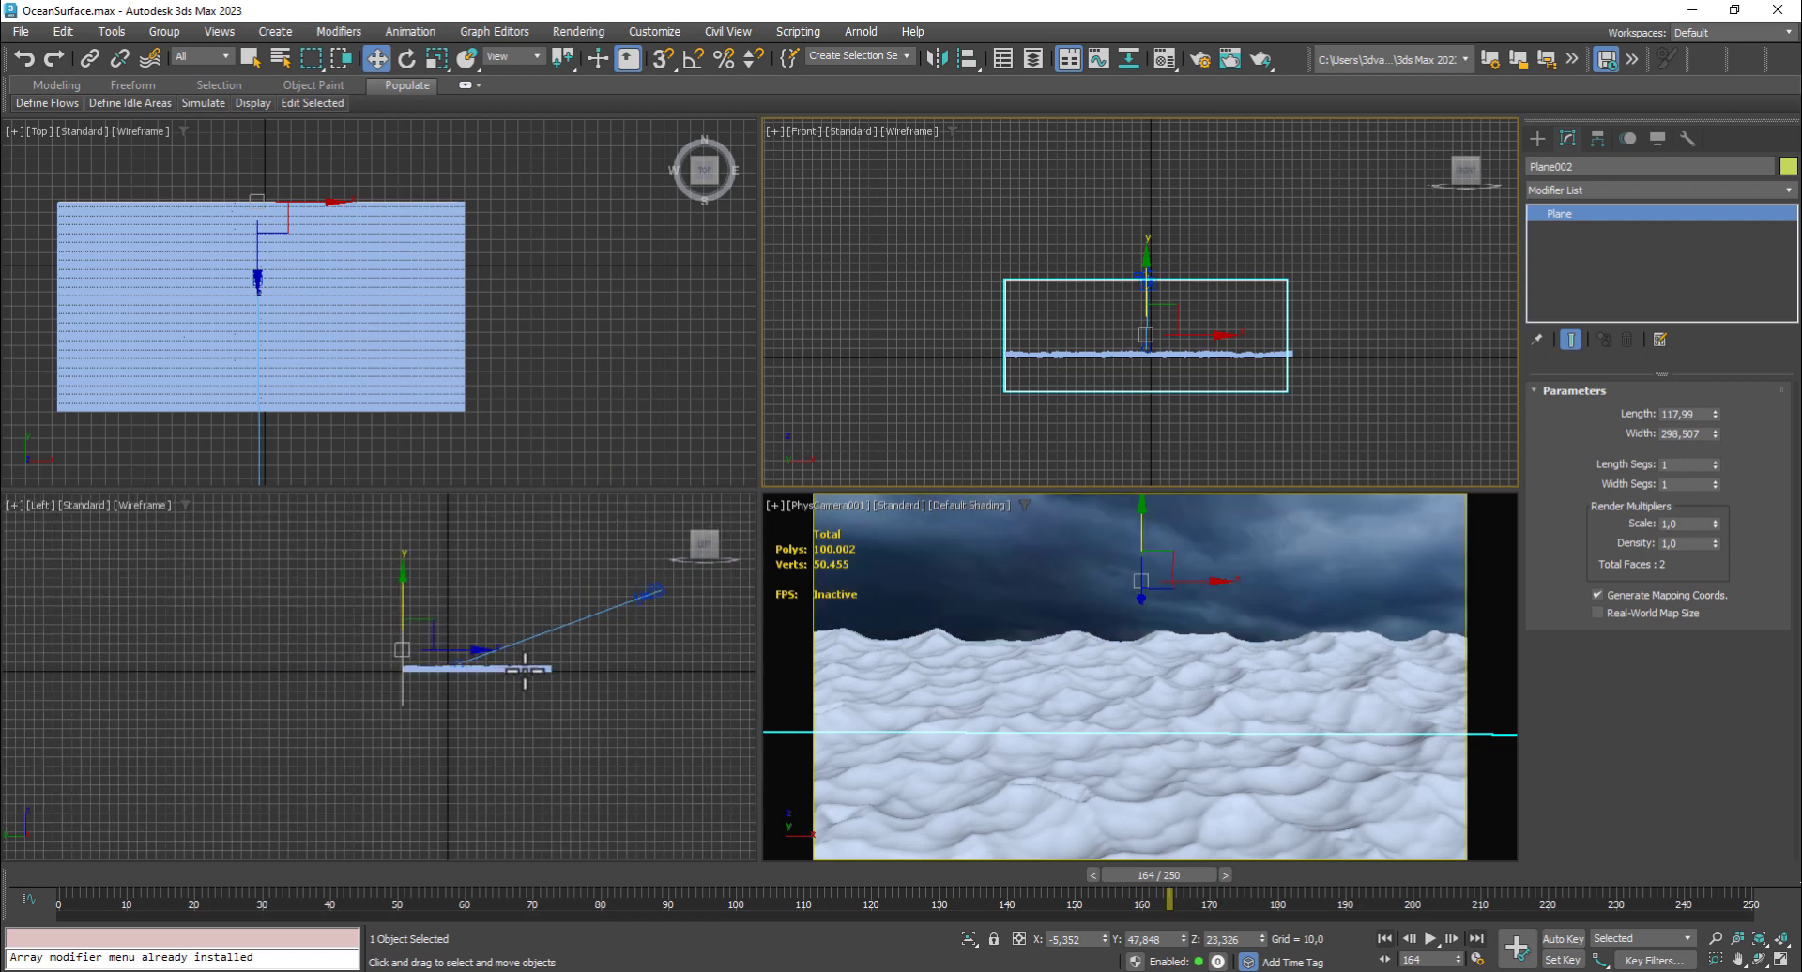
middle_drag(577, 678, 482, 703)
click(556, 615)
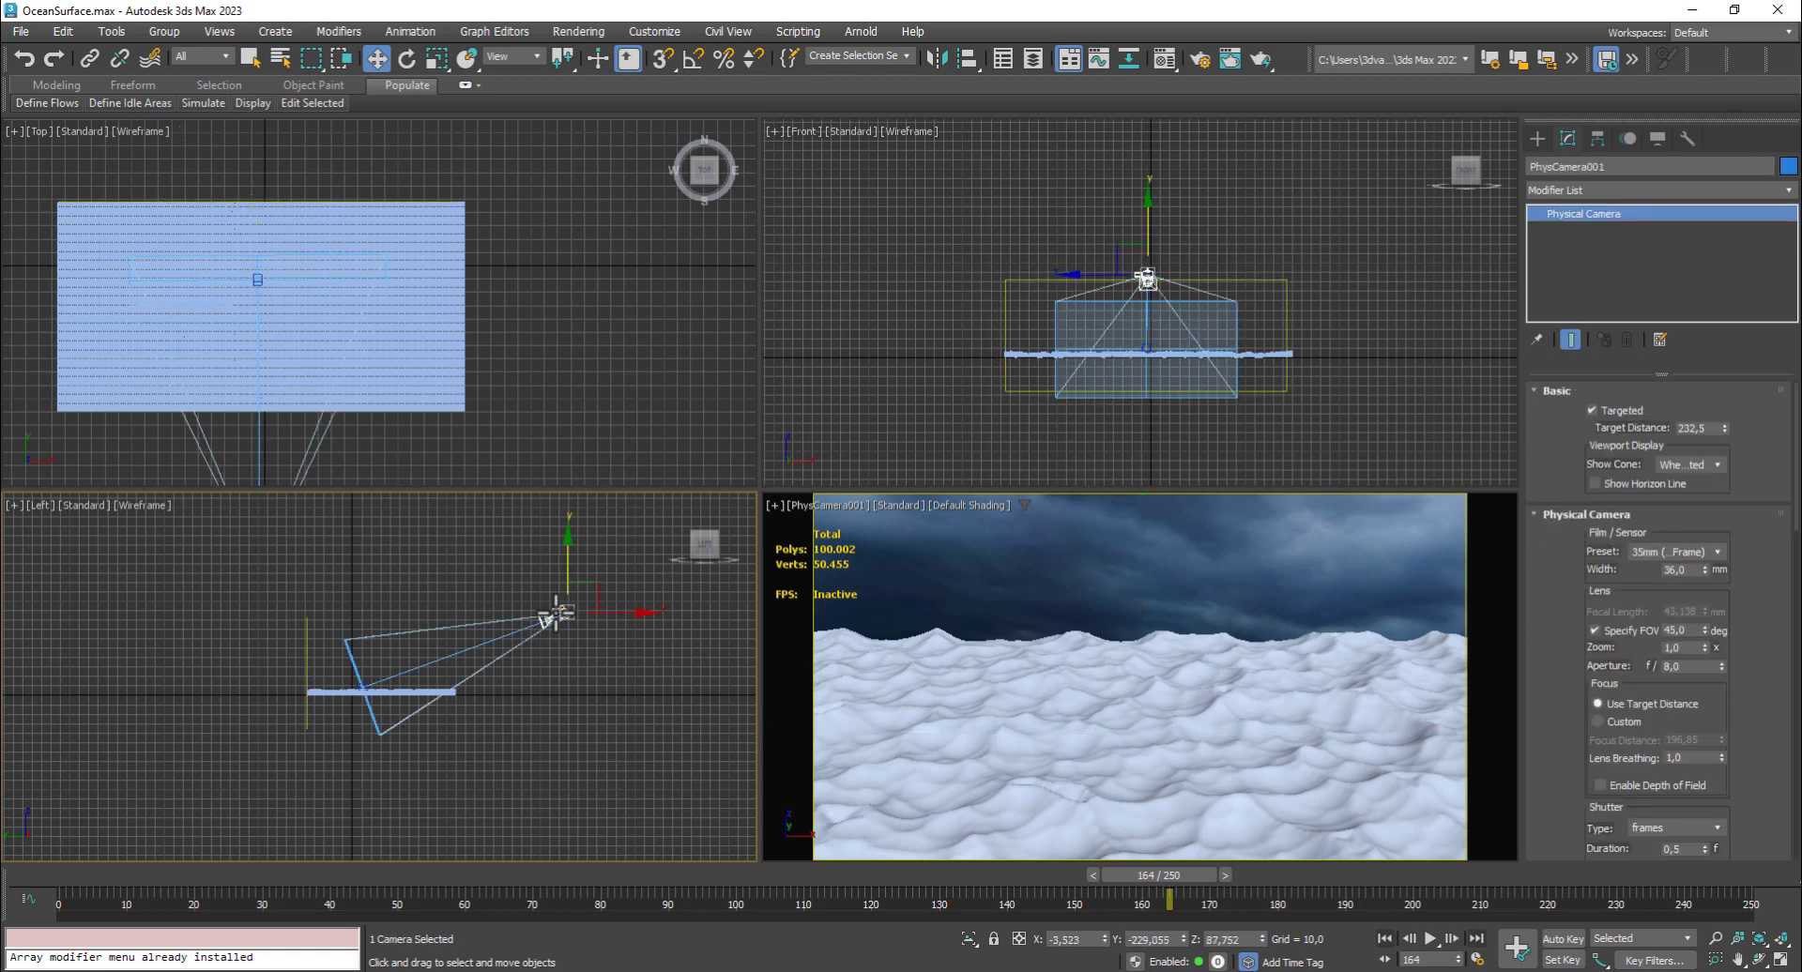
click(1385, 939)
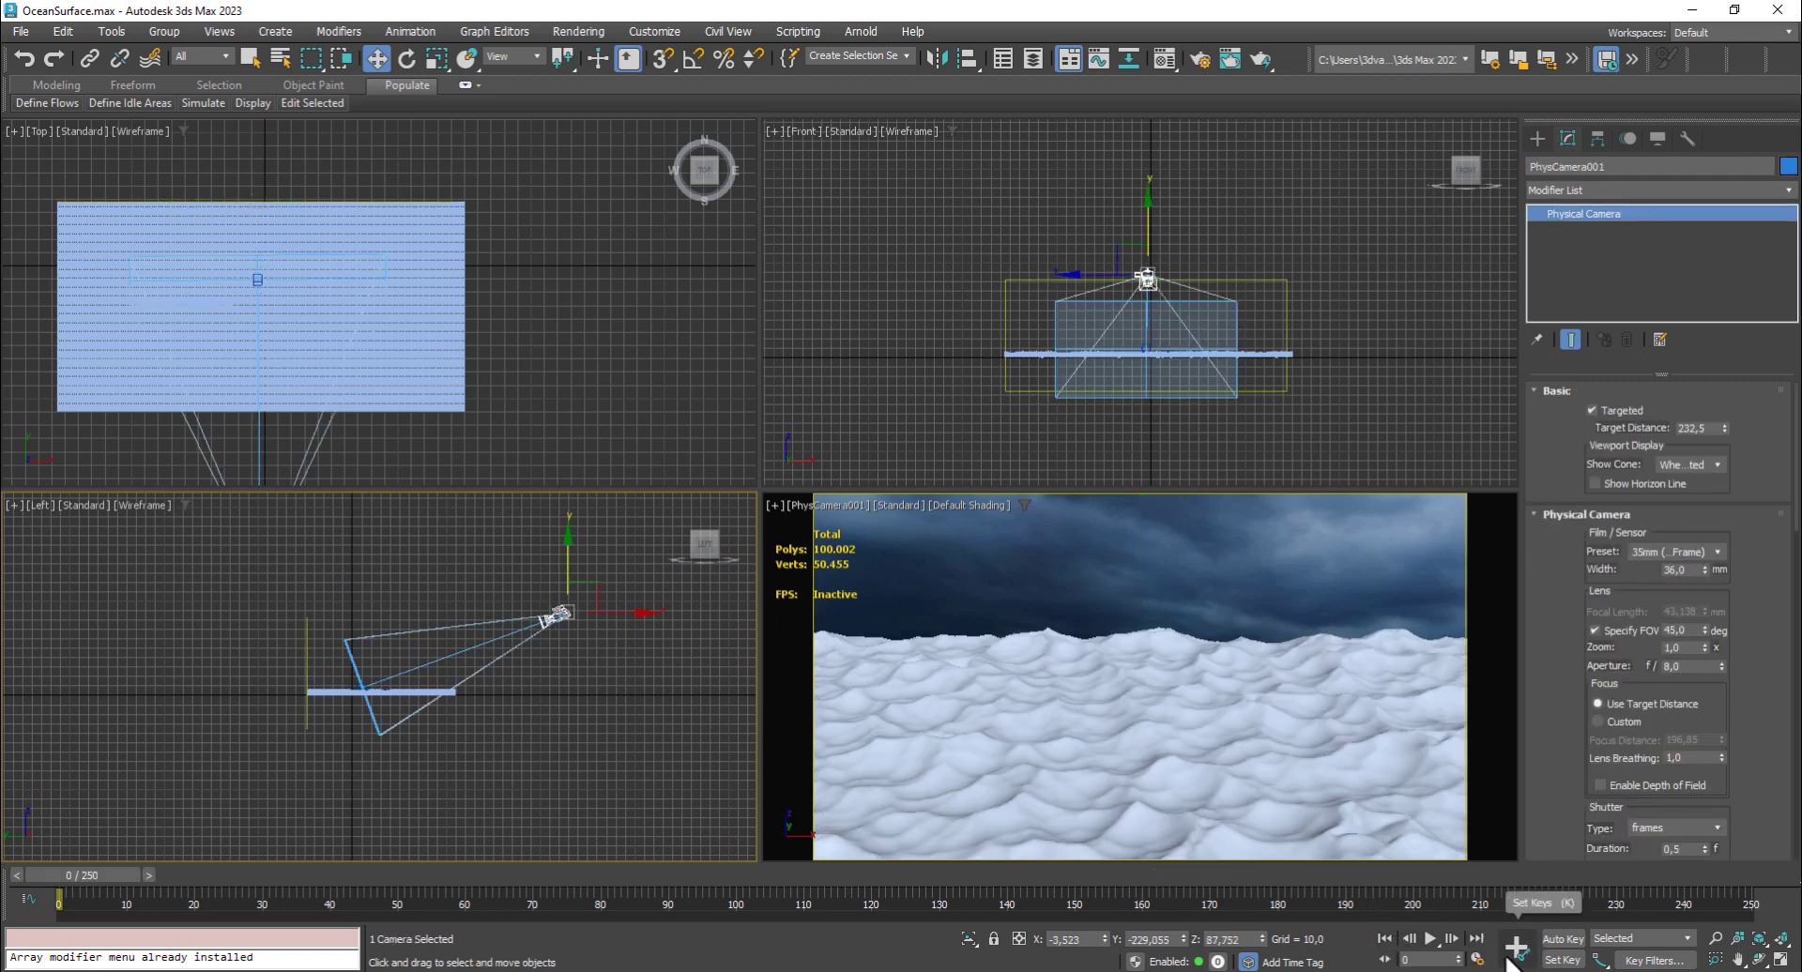
click(1563, 939)
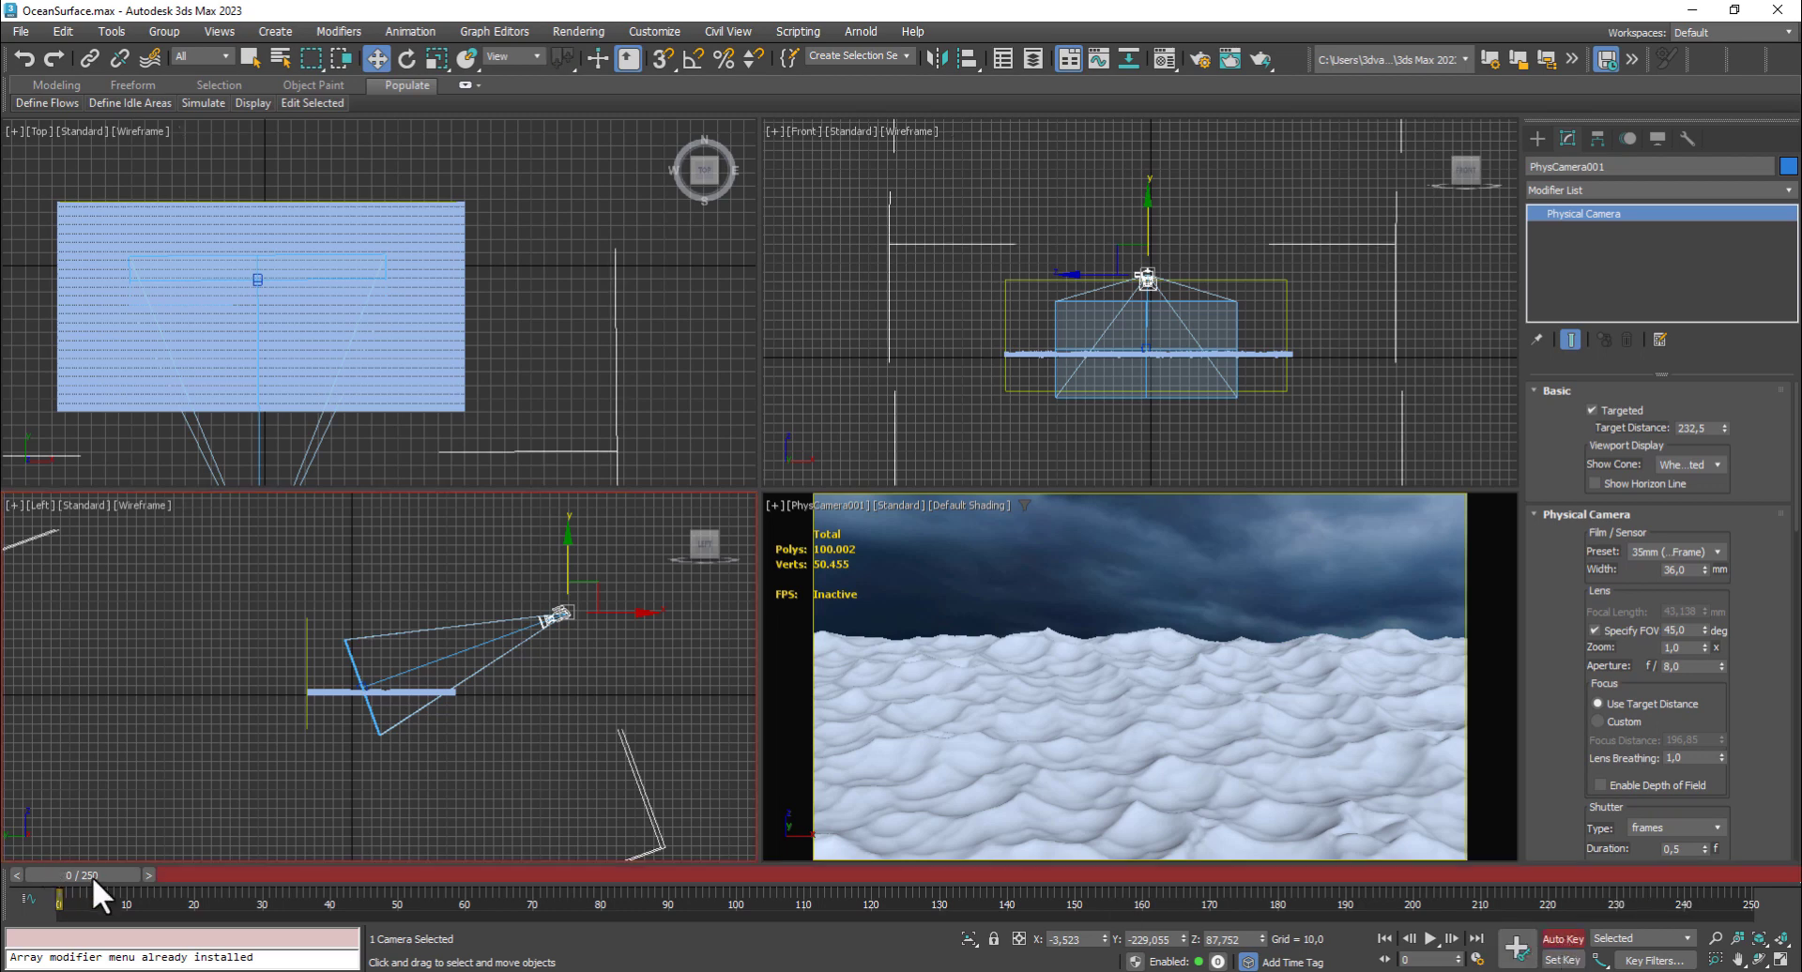
key(n)
drag(95, 874, 494, 908)
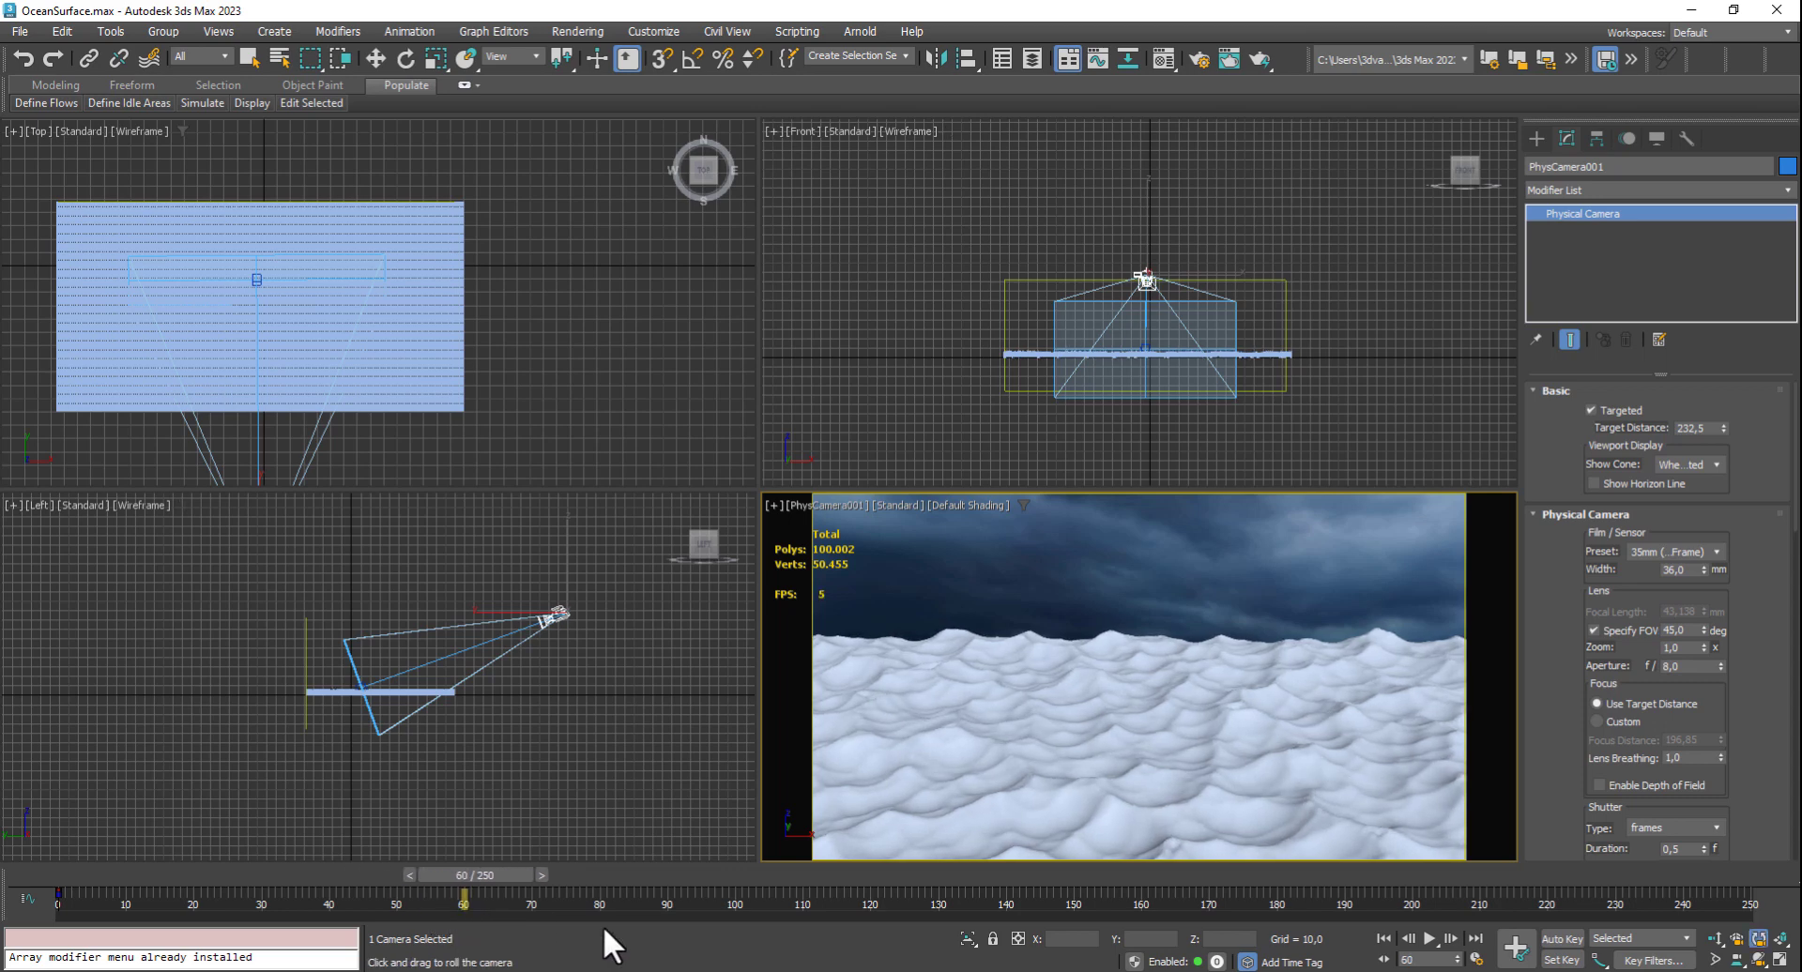
click(1558, 941)
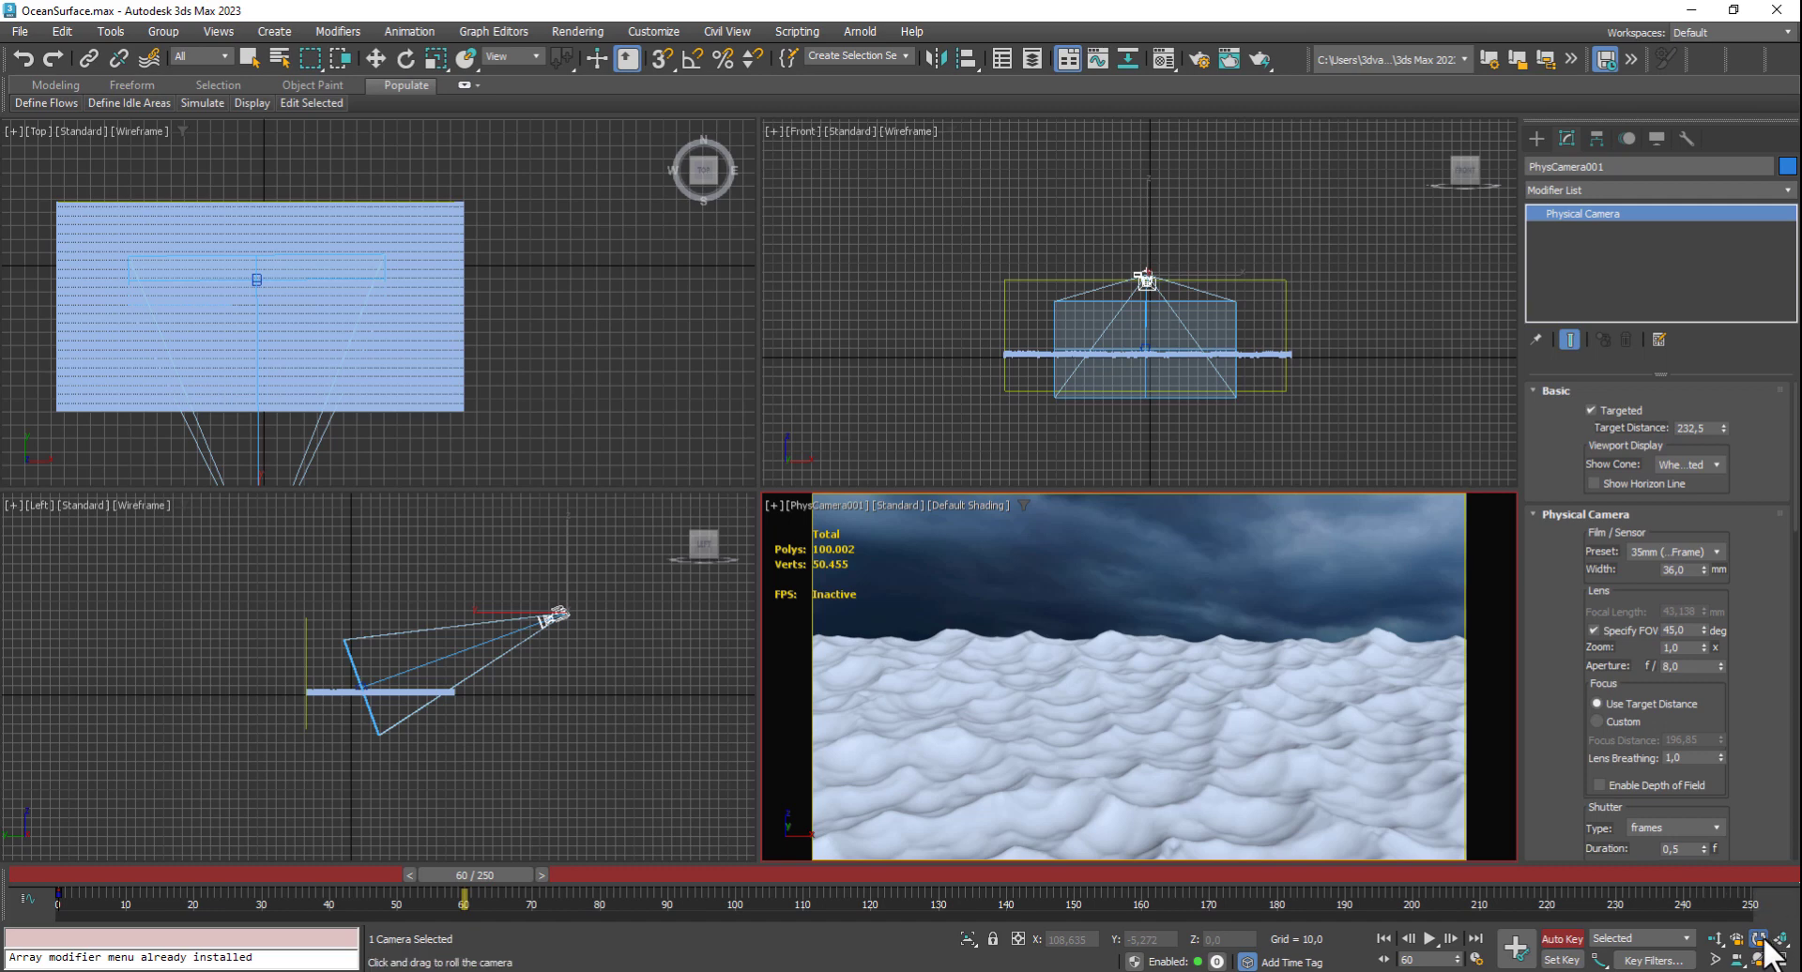
drag(1294, 686, 1297, 687)
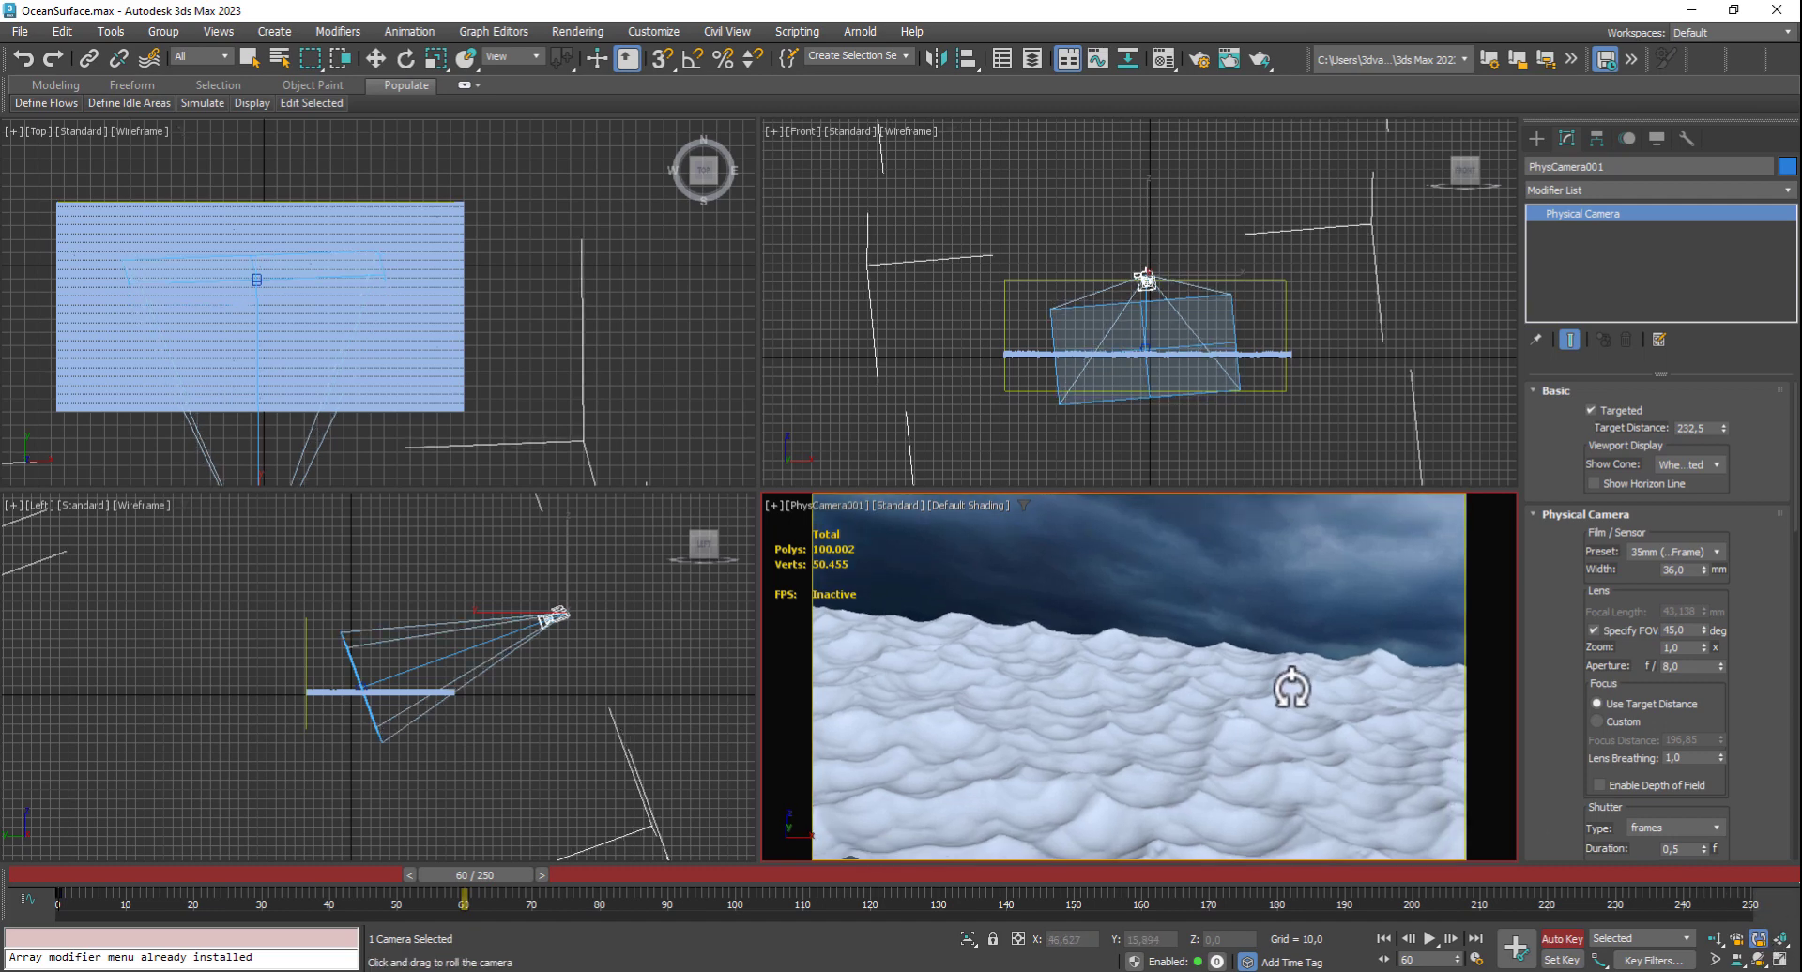
Record camera rolls in alternating directions at frames 132, 201 and 250, and turn off Auto Key
drag(492, 875, 952, 896)
drag(1215, 728, 1213, 715)
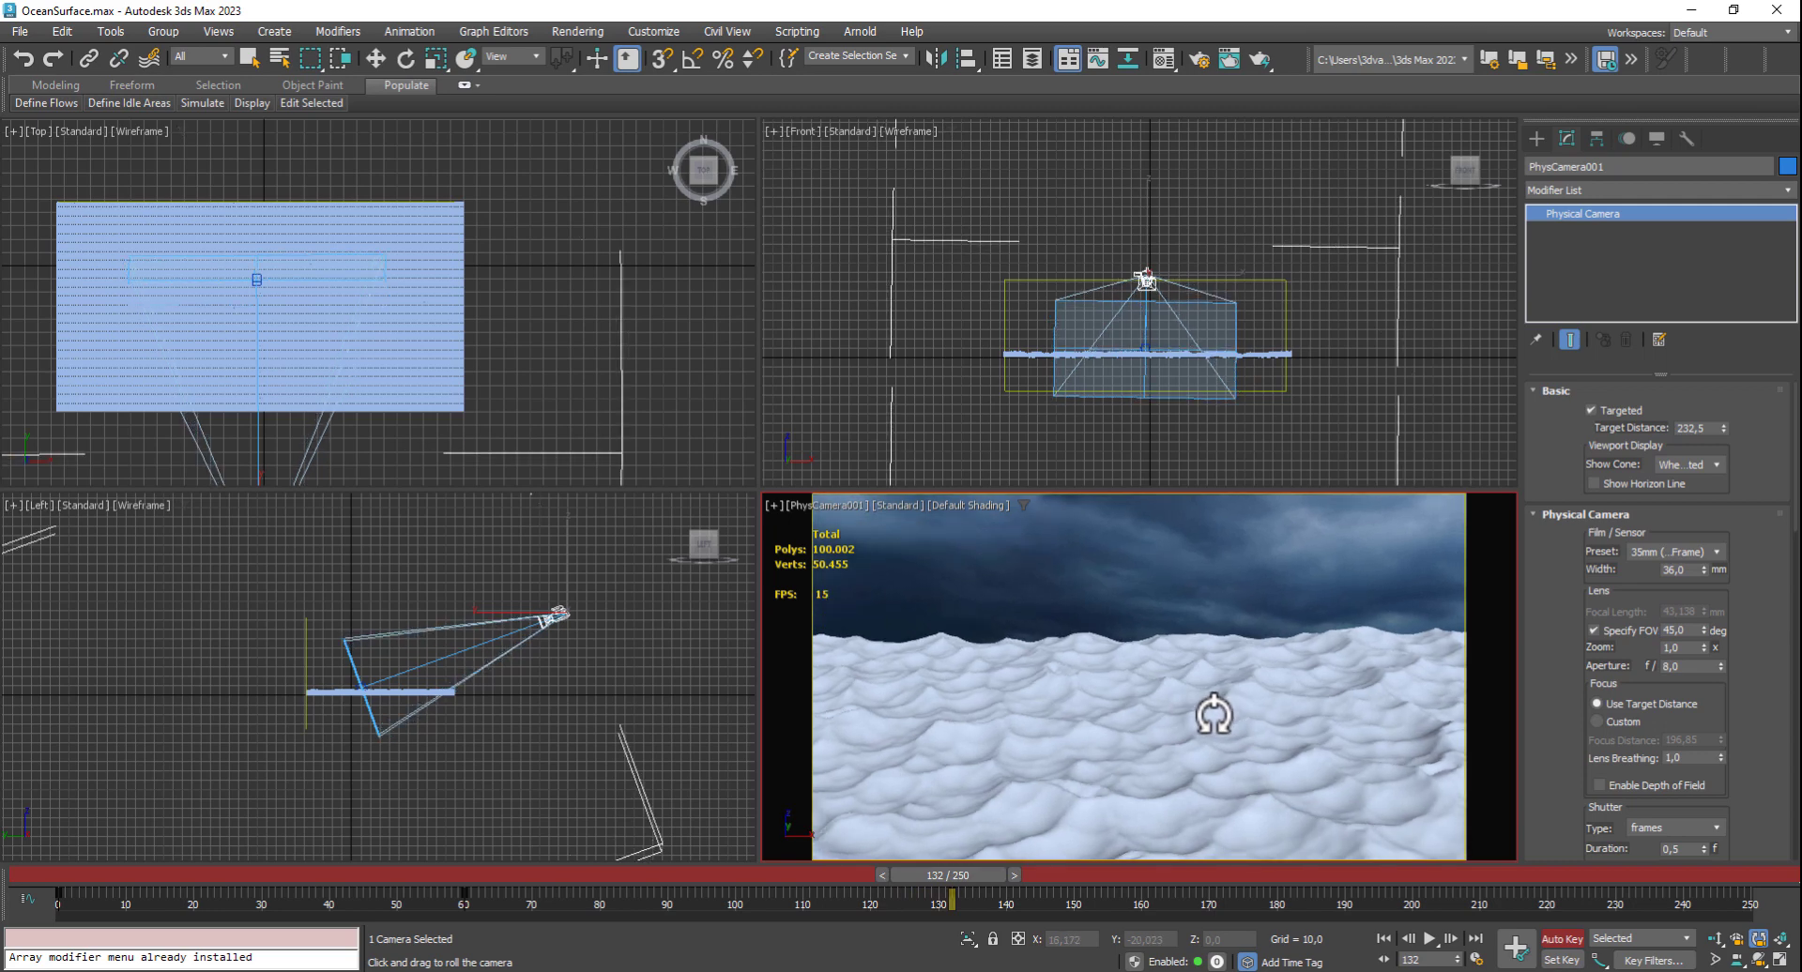
drag(964, 876, 1420, 868)
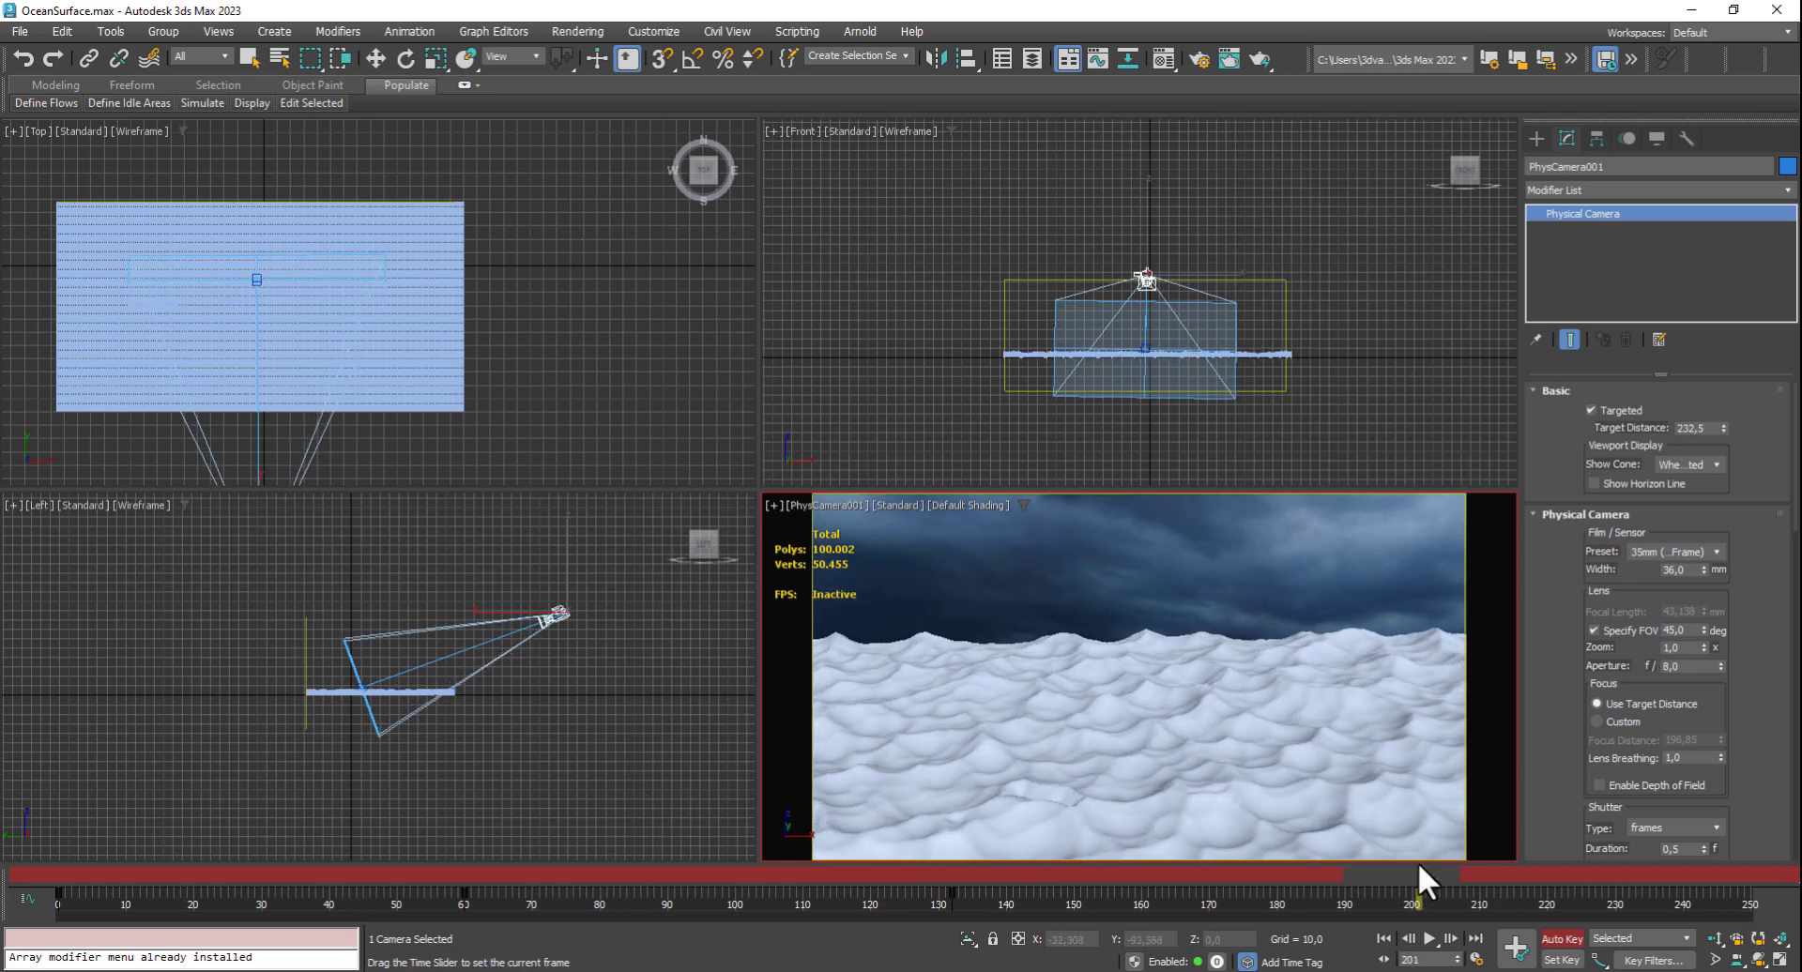
drag(1214, 647, 1239, 665)
drag(1401, 866, 1758, 875)
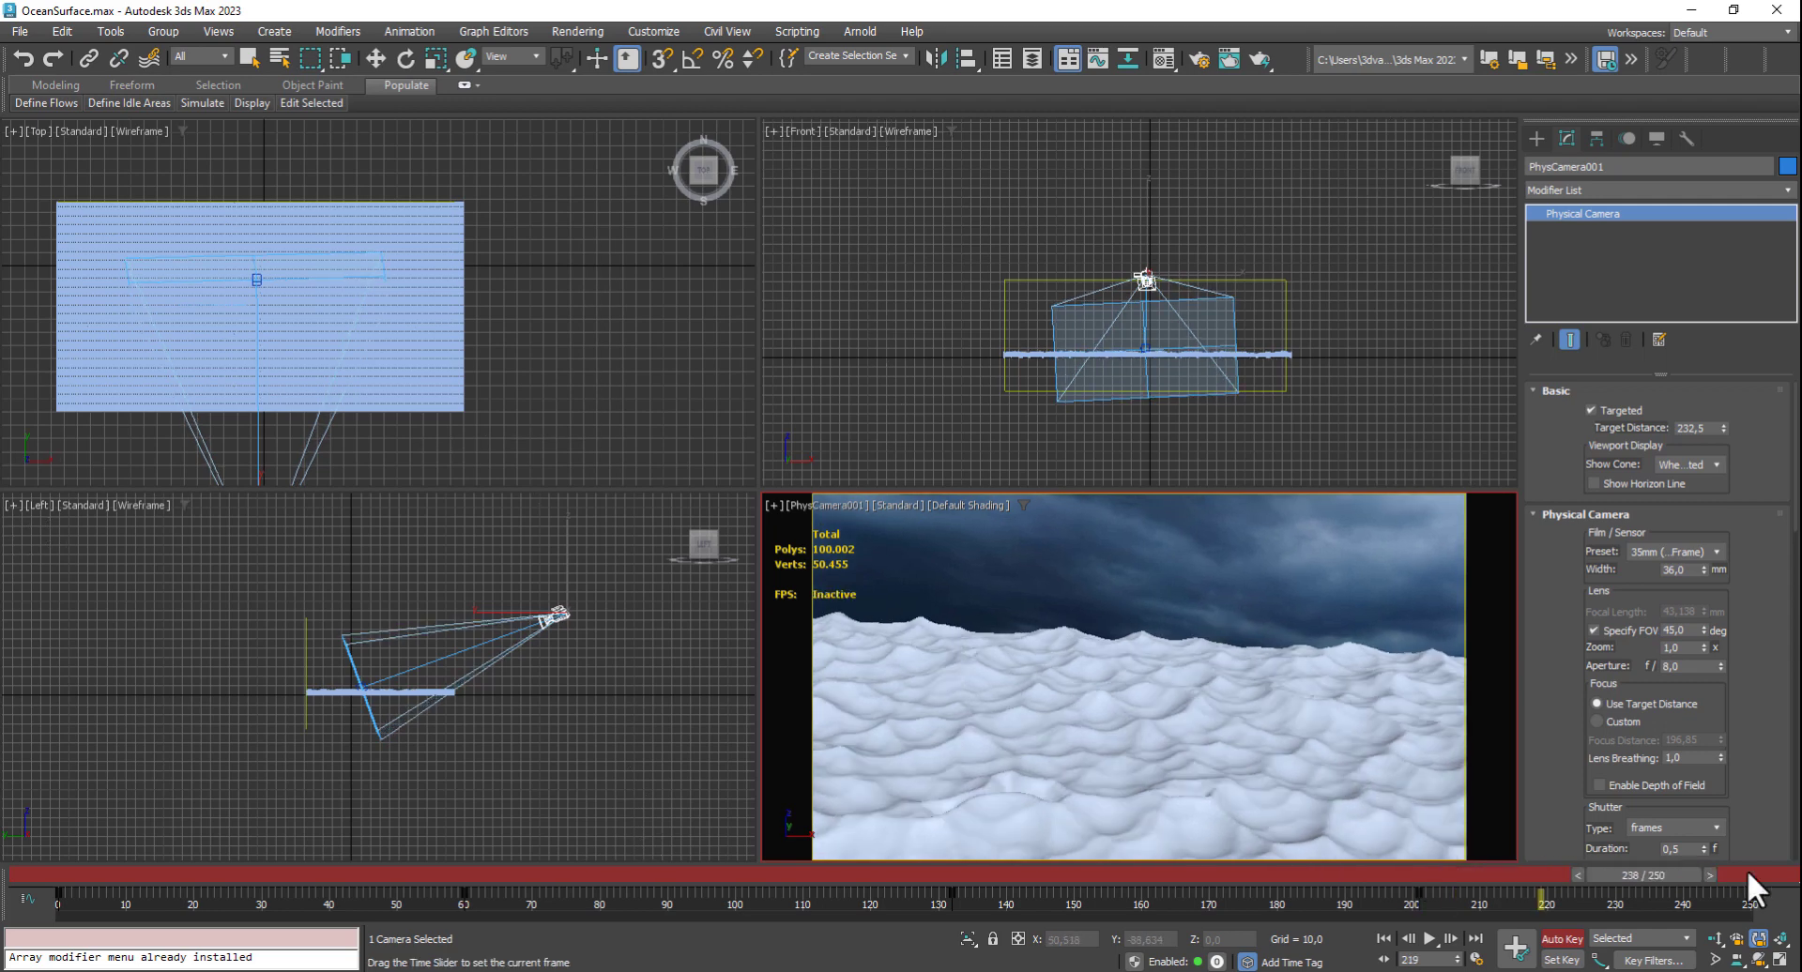
drag(1271, 636, 1269, 627)
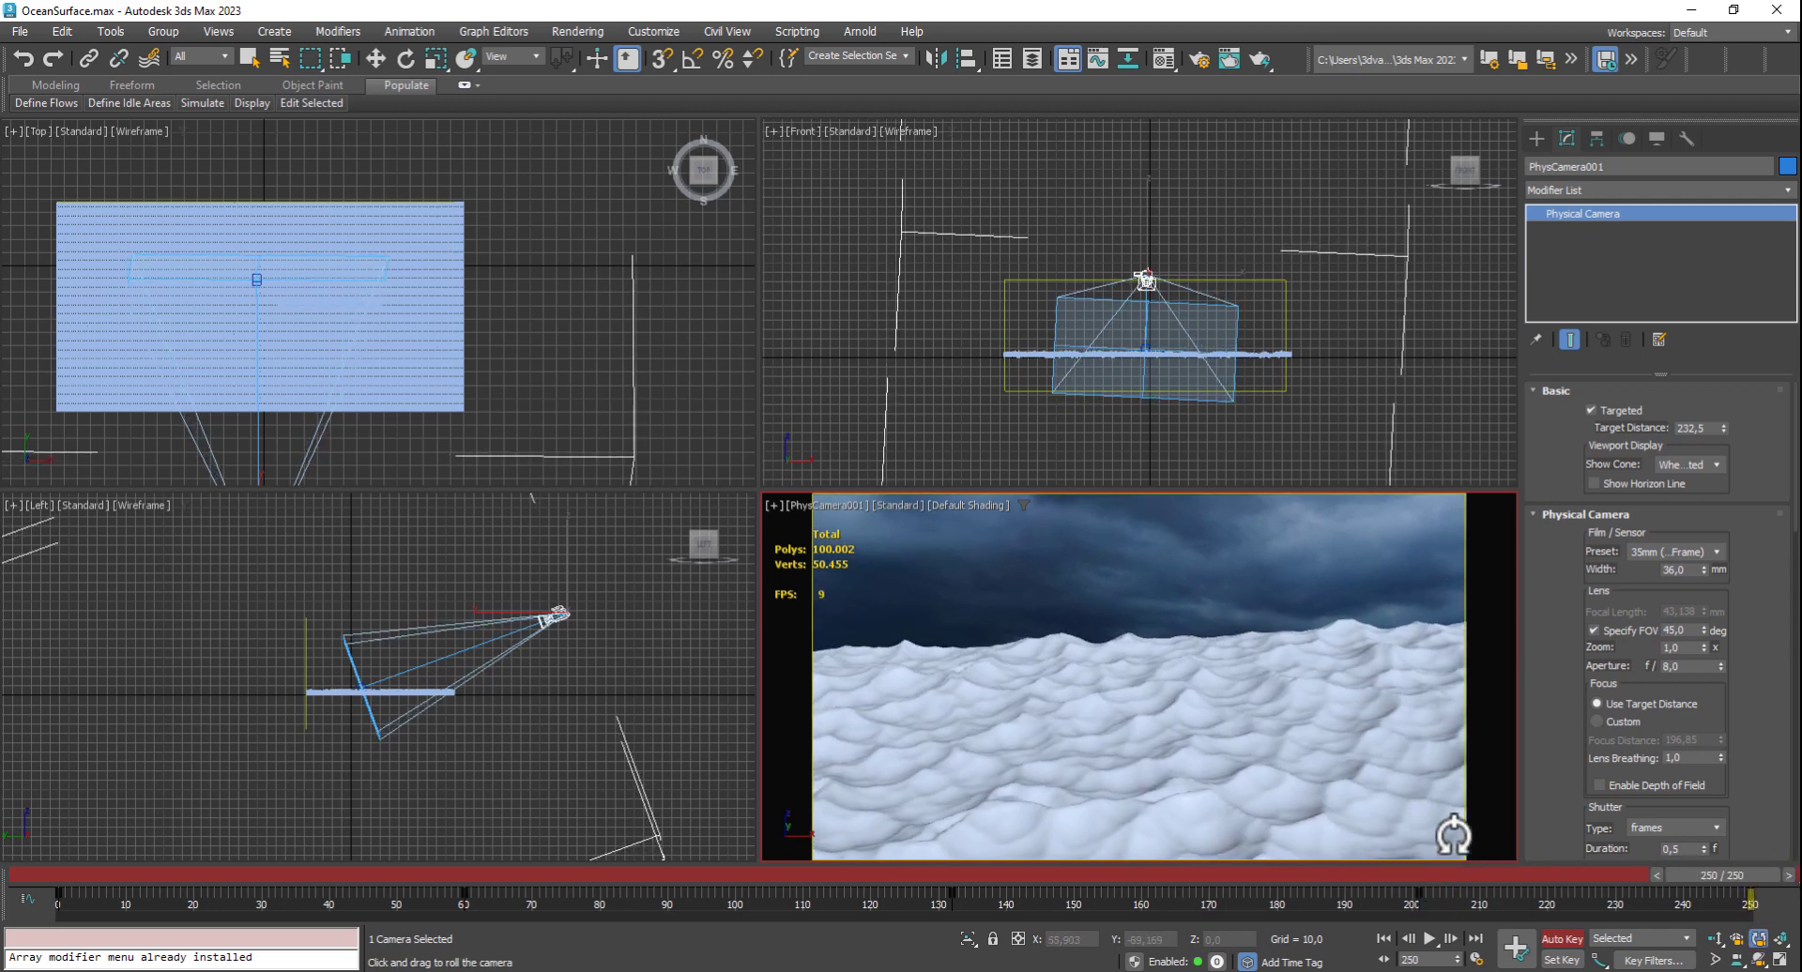
click(1558, 939)
Play the animation from the first frame to check the camera's rocking motion, and stop it
click(1383, 939)
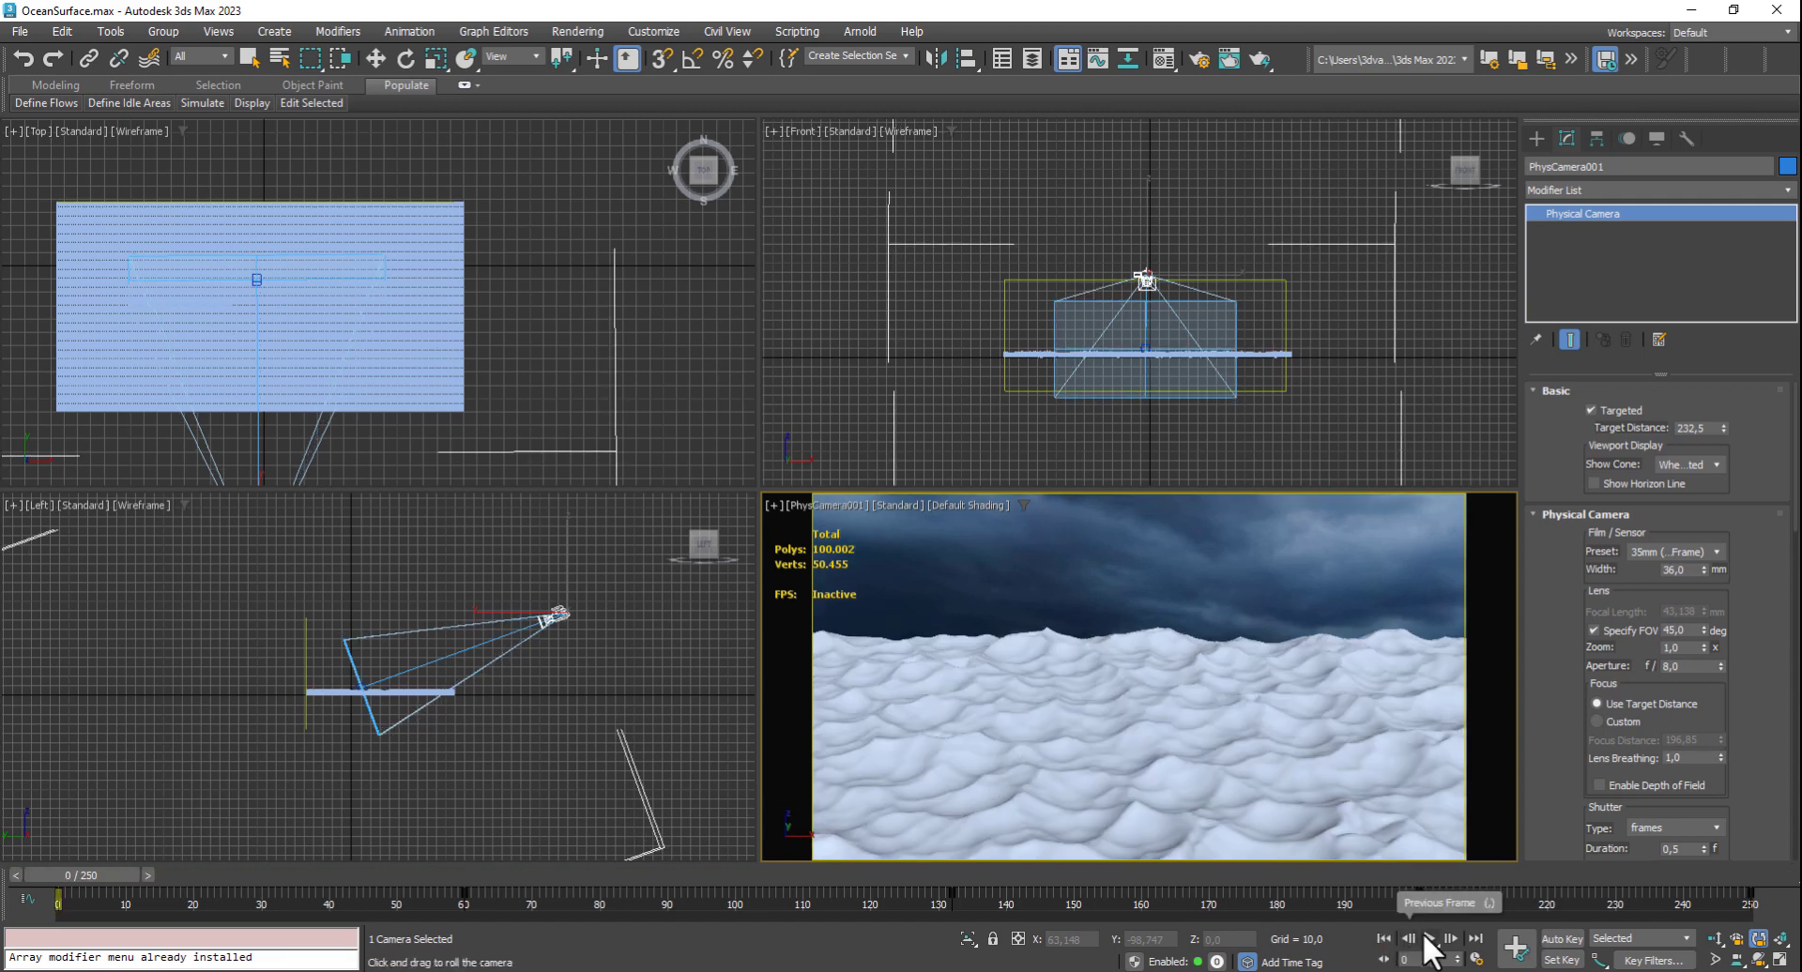
click(1429, 939)
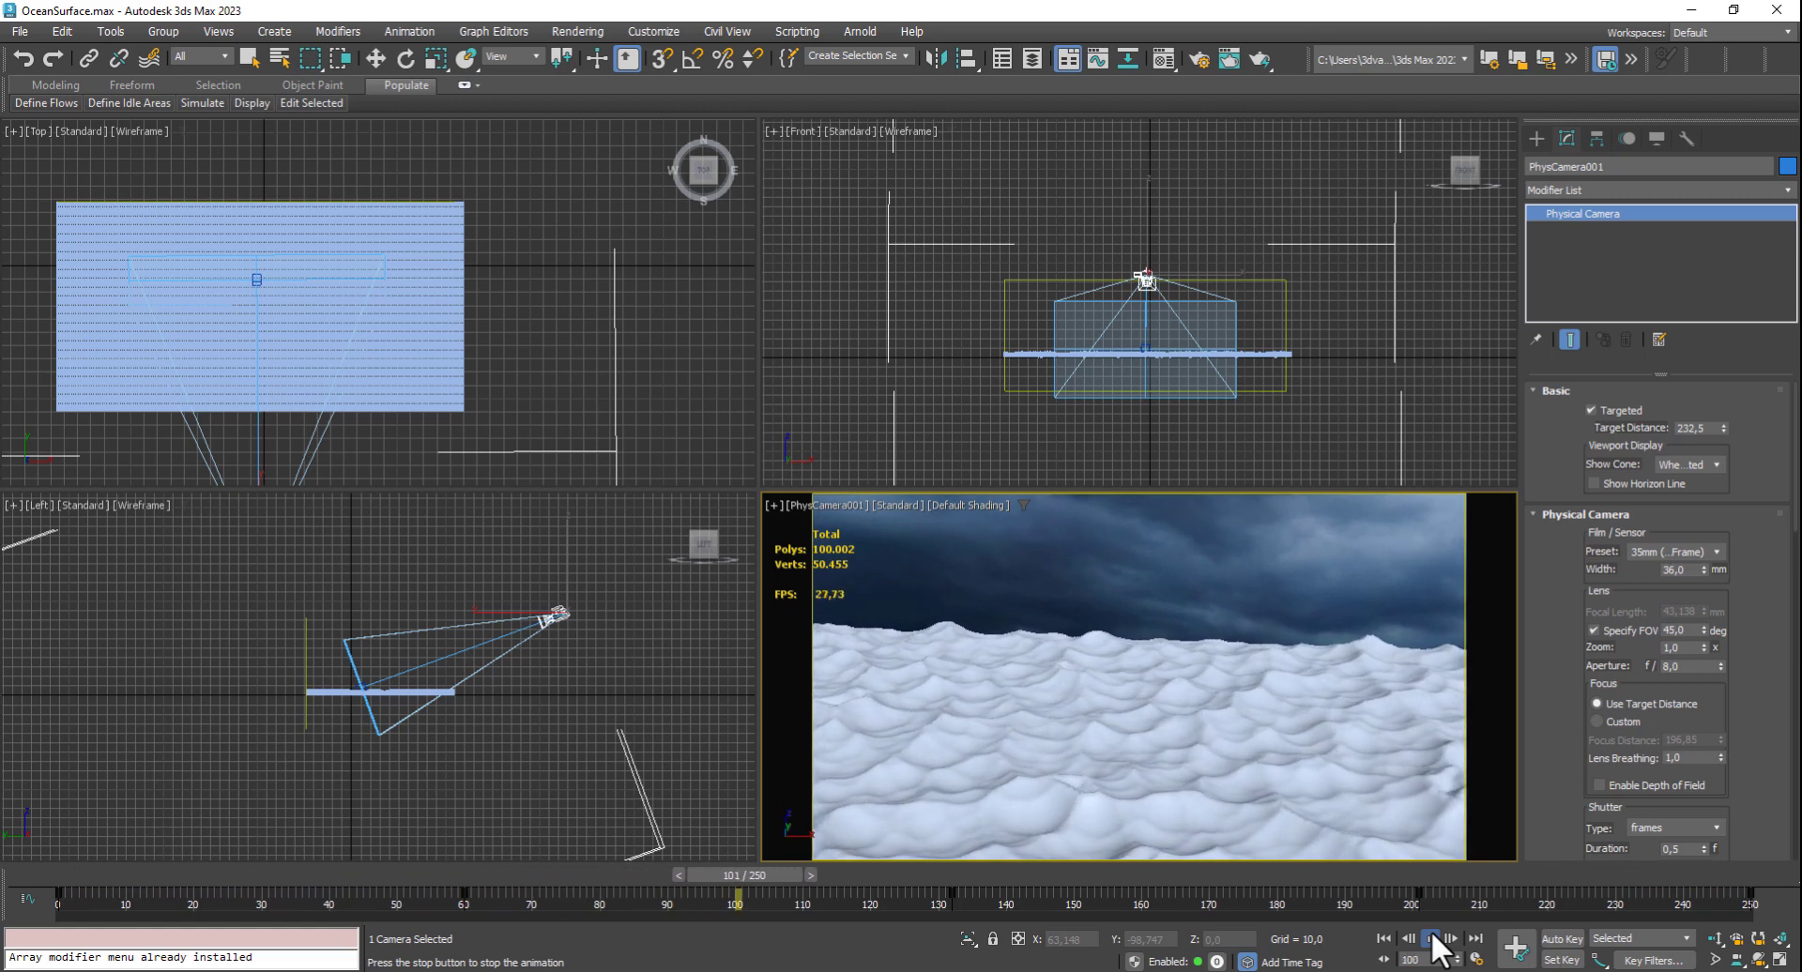
click(1430, 939)
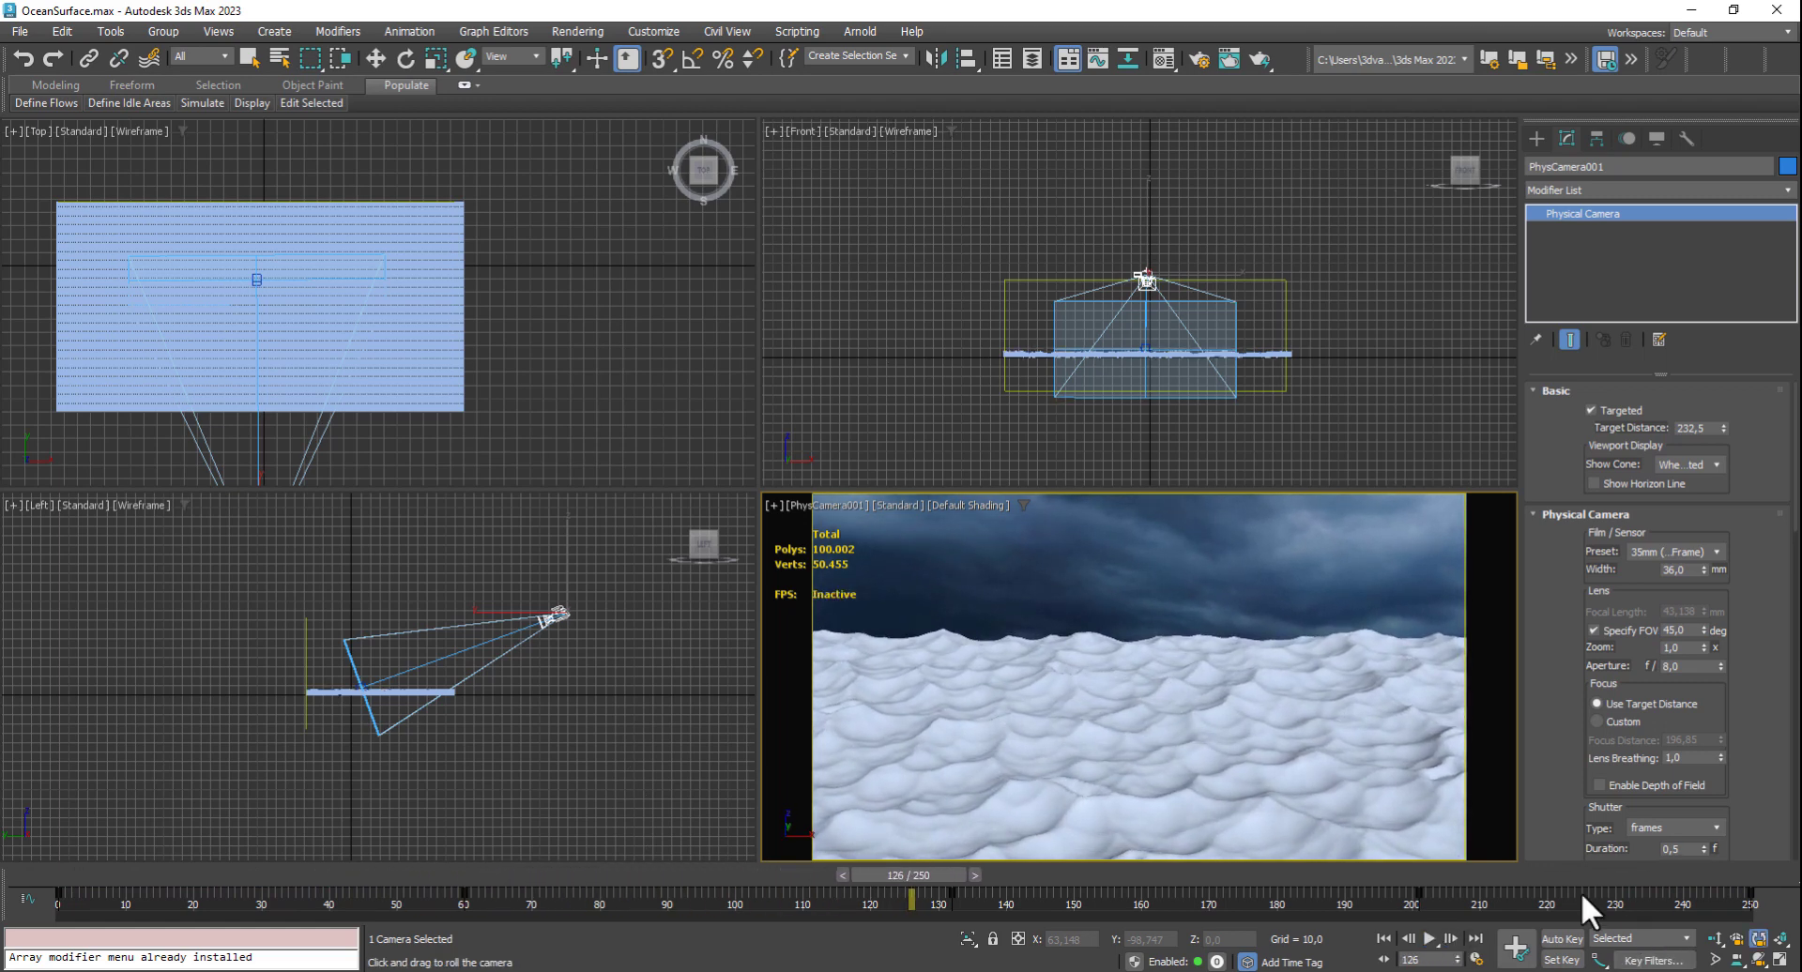
Change the In and Out tangents of the camera's roll key at frame 60 to the last type offered, and replay from frame 0
right_click(464, 896)
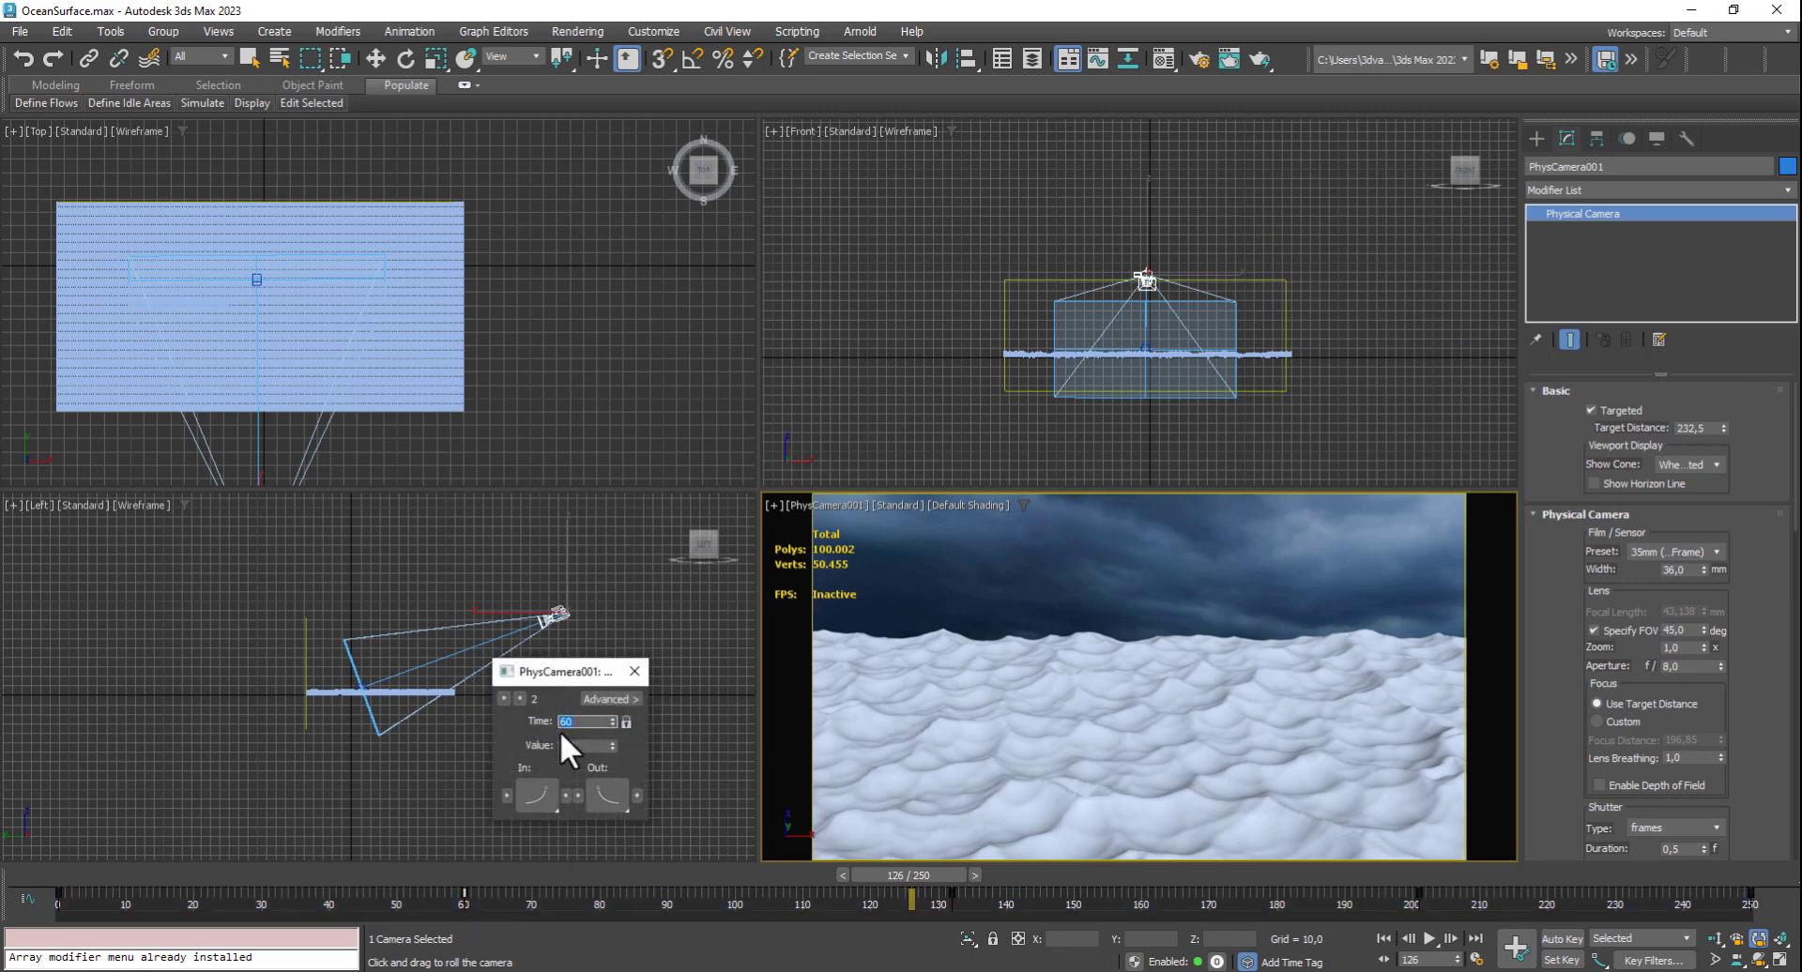
click(537, 796)
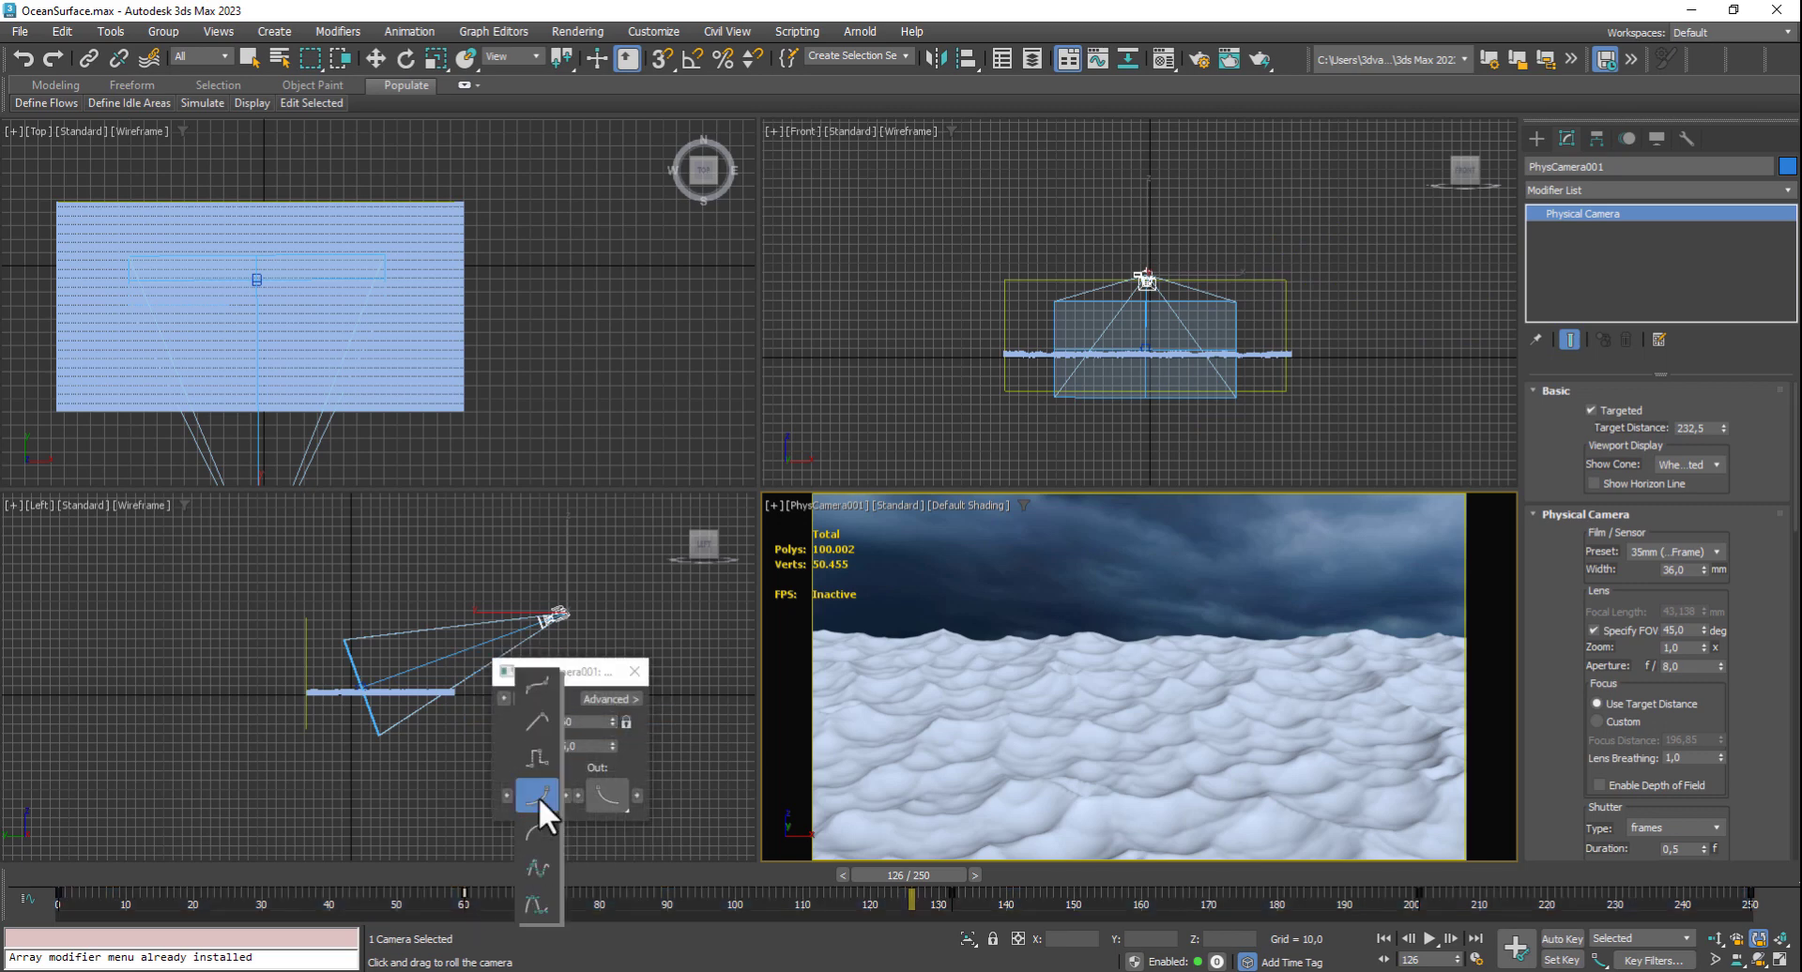
click(537, 899)
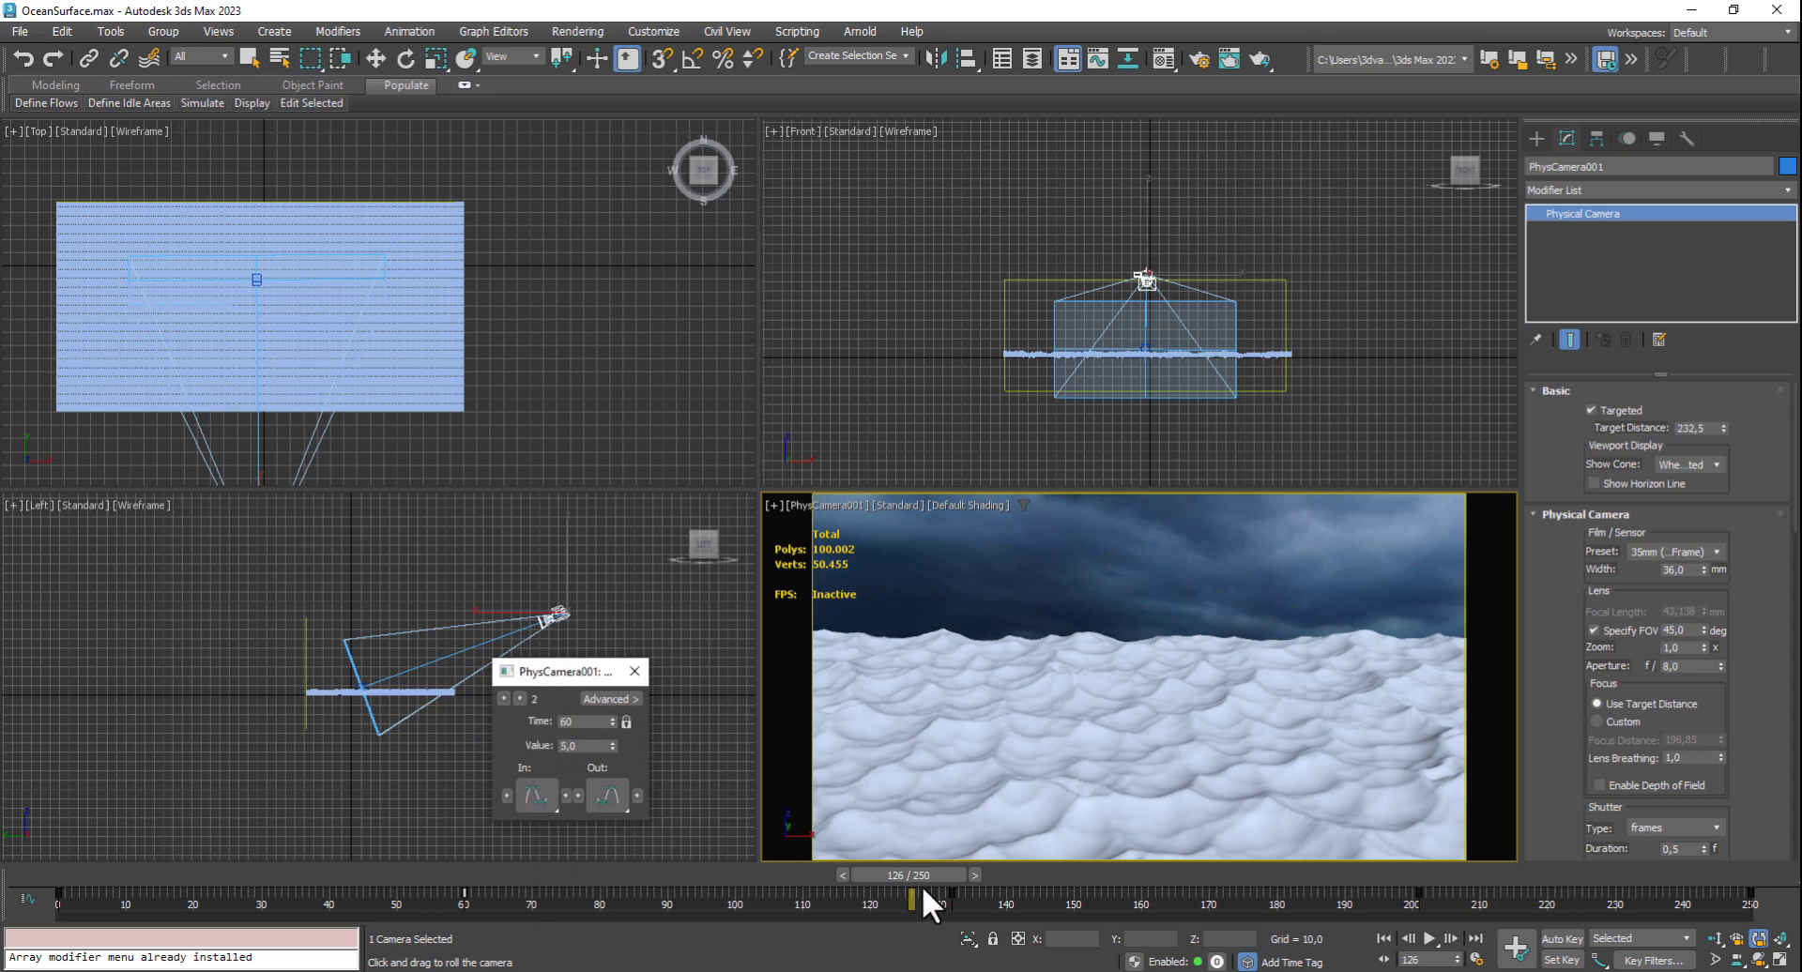
click(635, 672)
drag(933, 875, 83, 873)
click(1430, 939)
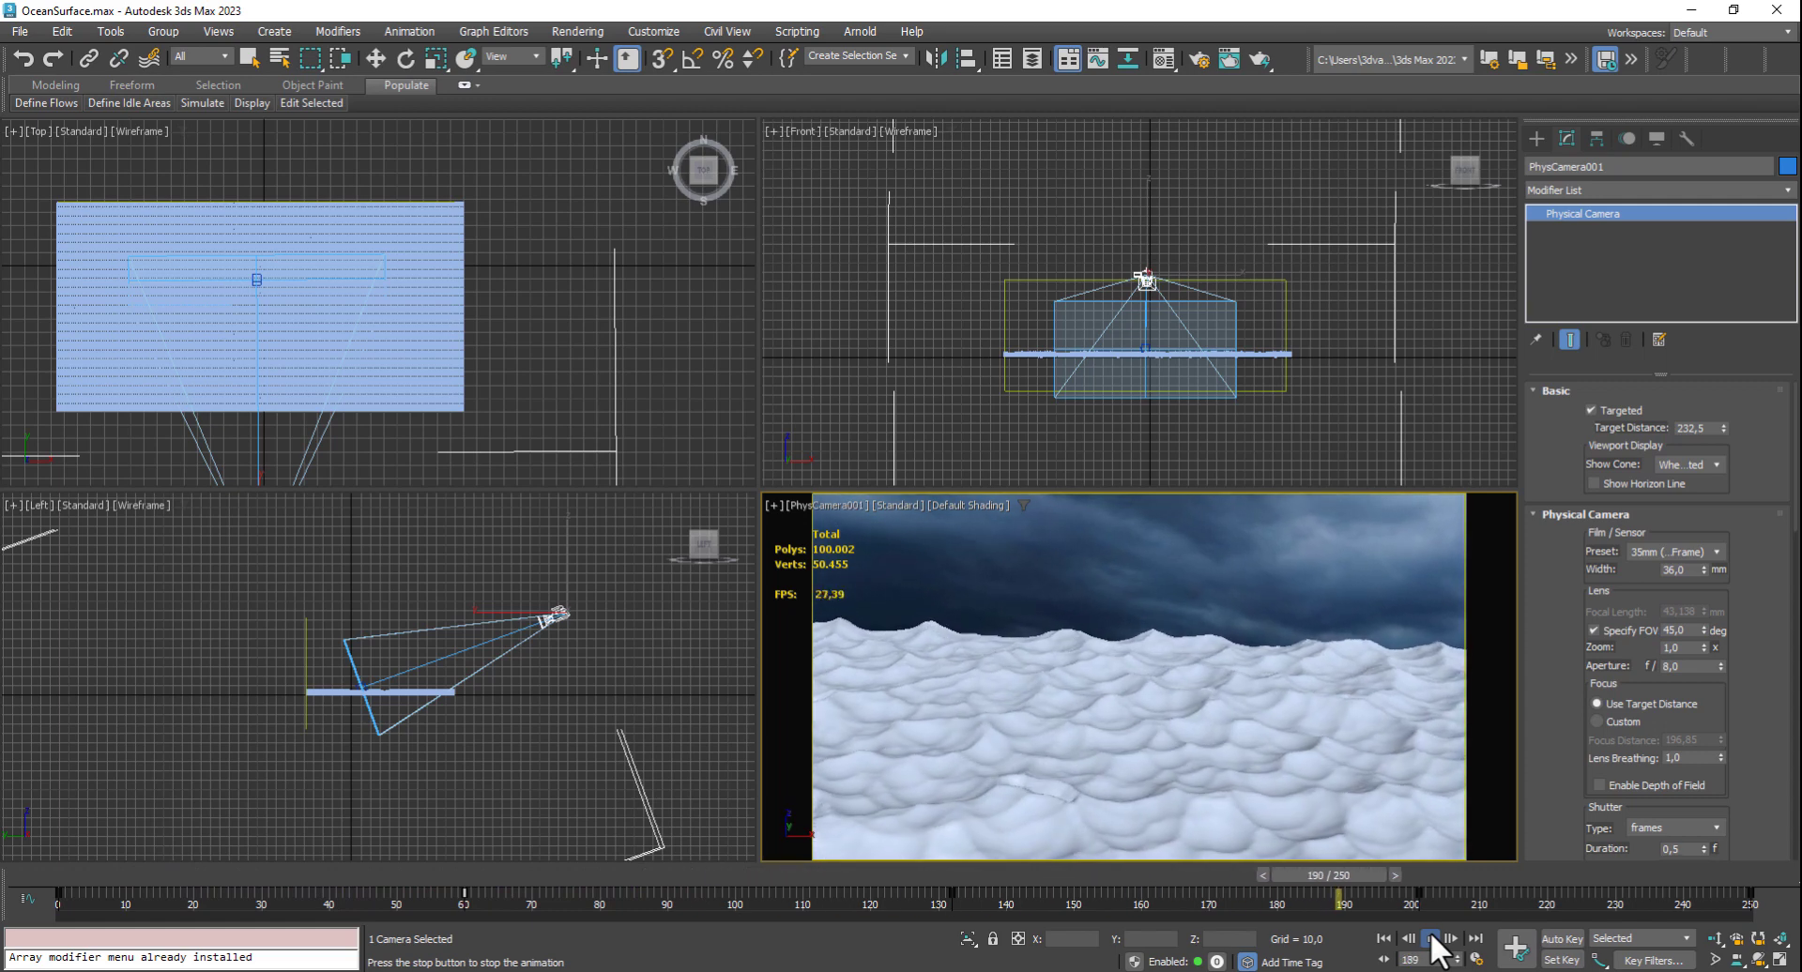
Stop playback and change the tangents of the camera's Roll Angle key at frame 132 to the last type offered
click(1429, 939)
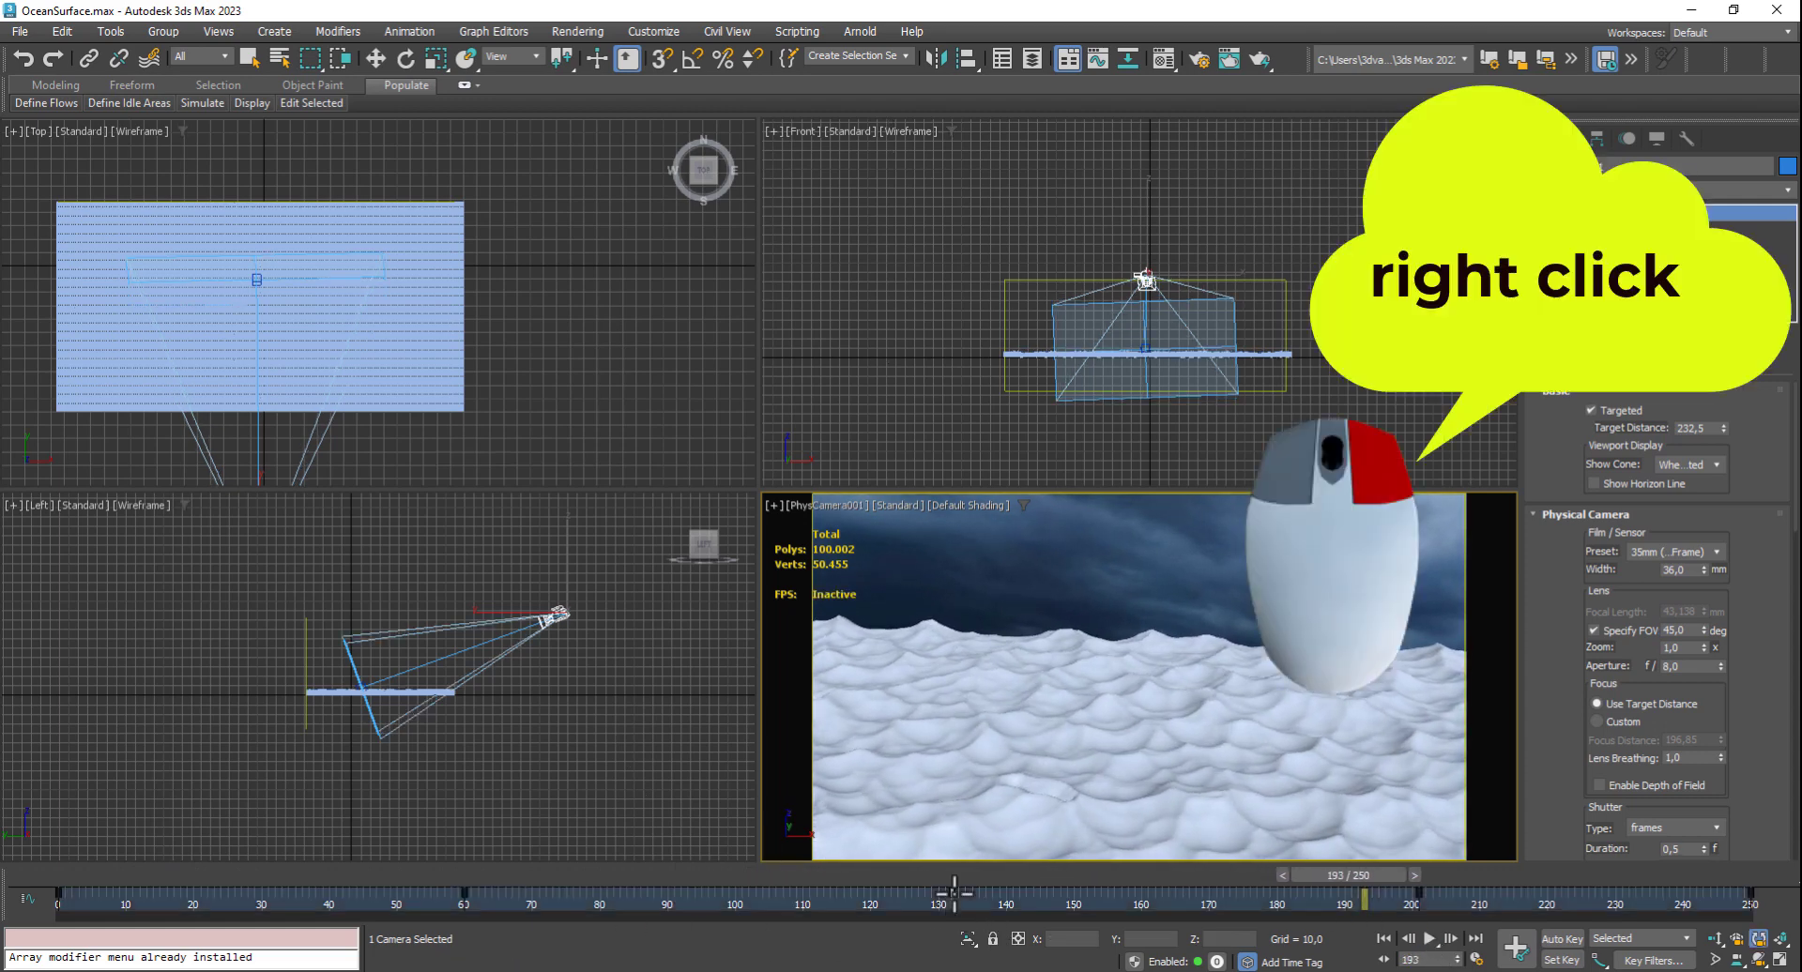
right_click(954, 892)
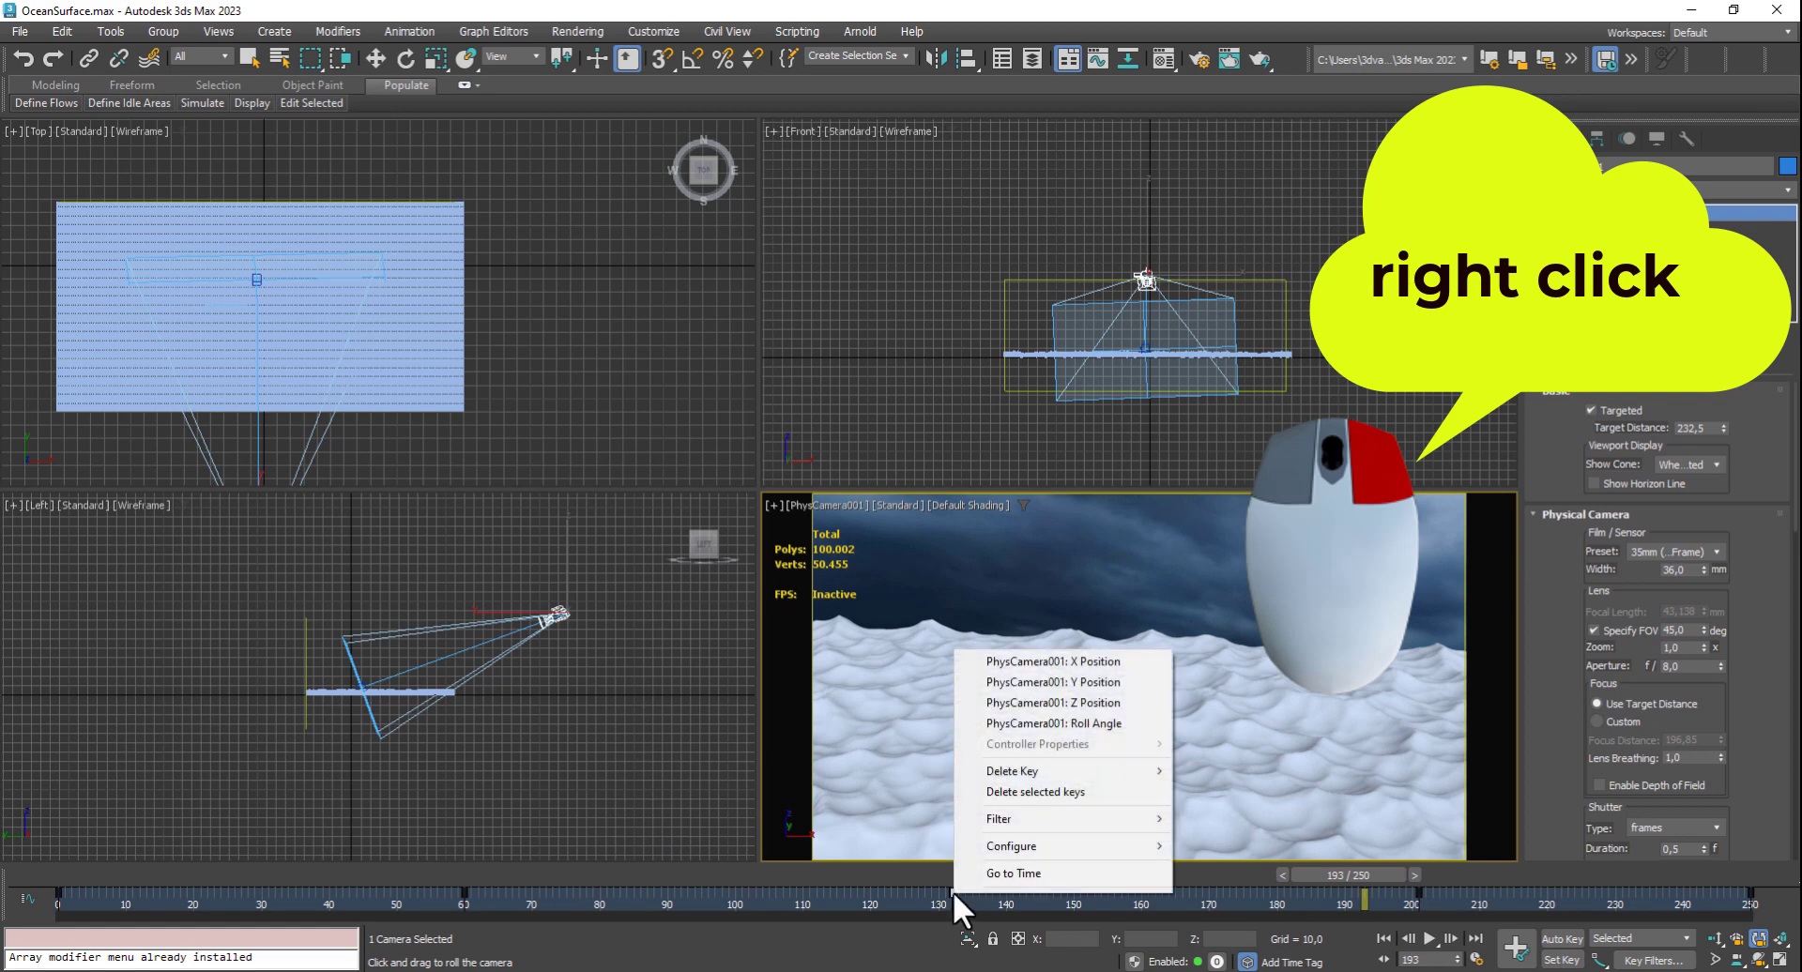
click(1027, 726)
click(1002, 796)
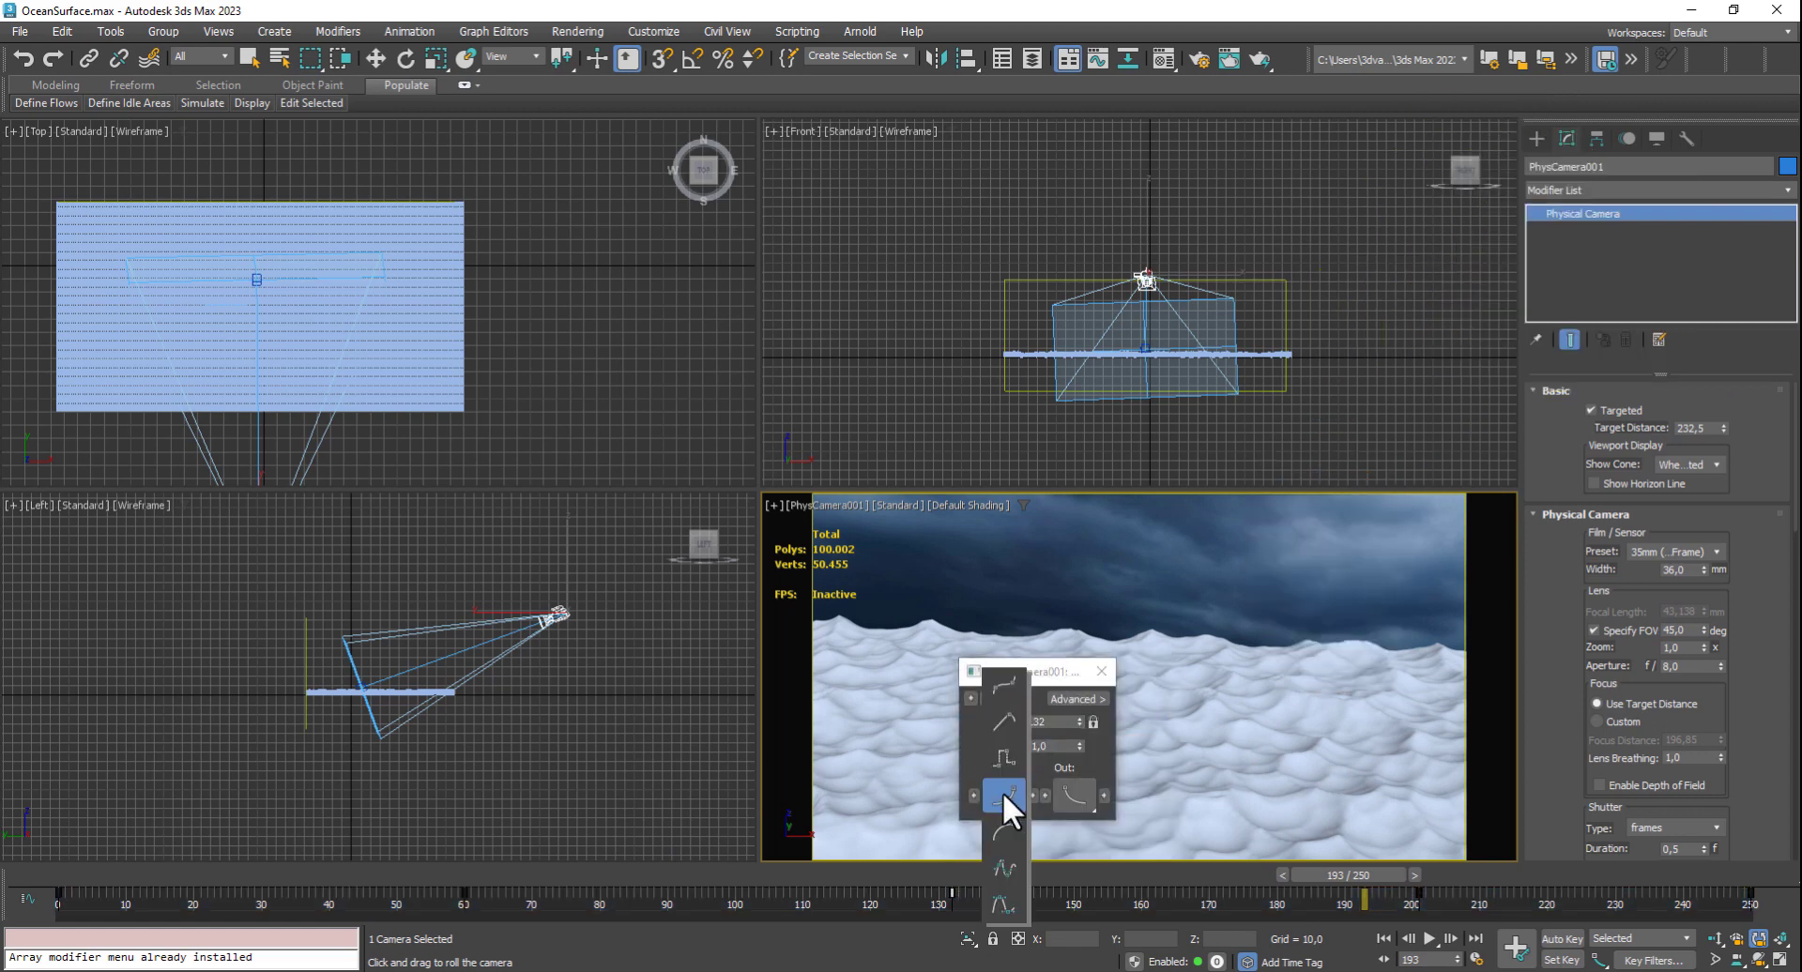
click(1000, 901)
click(1102, 672)
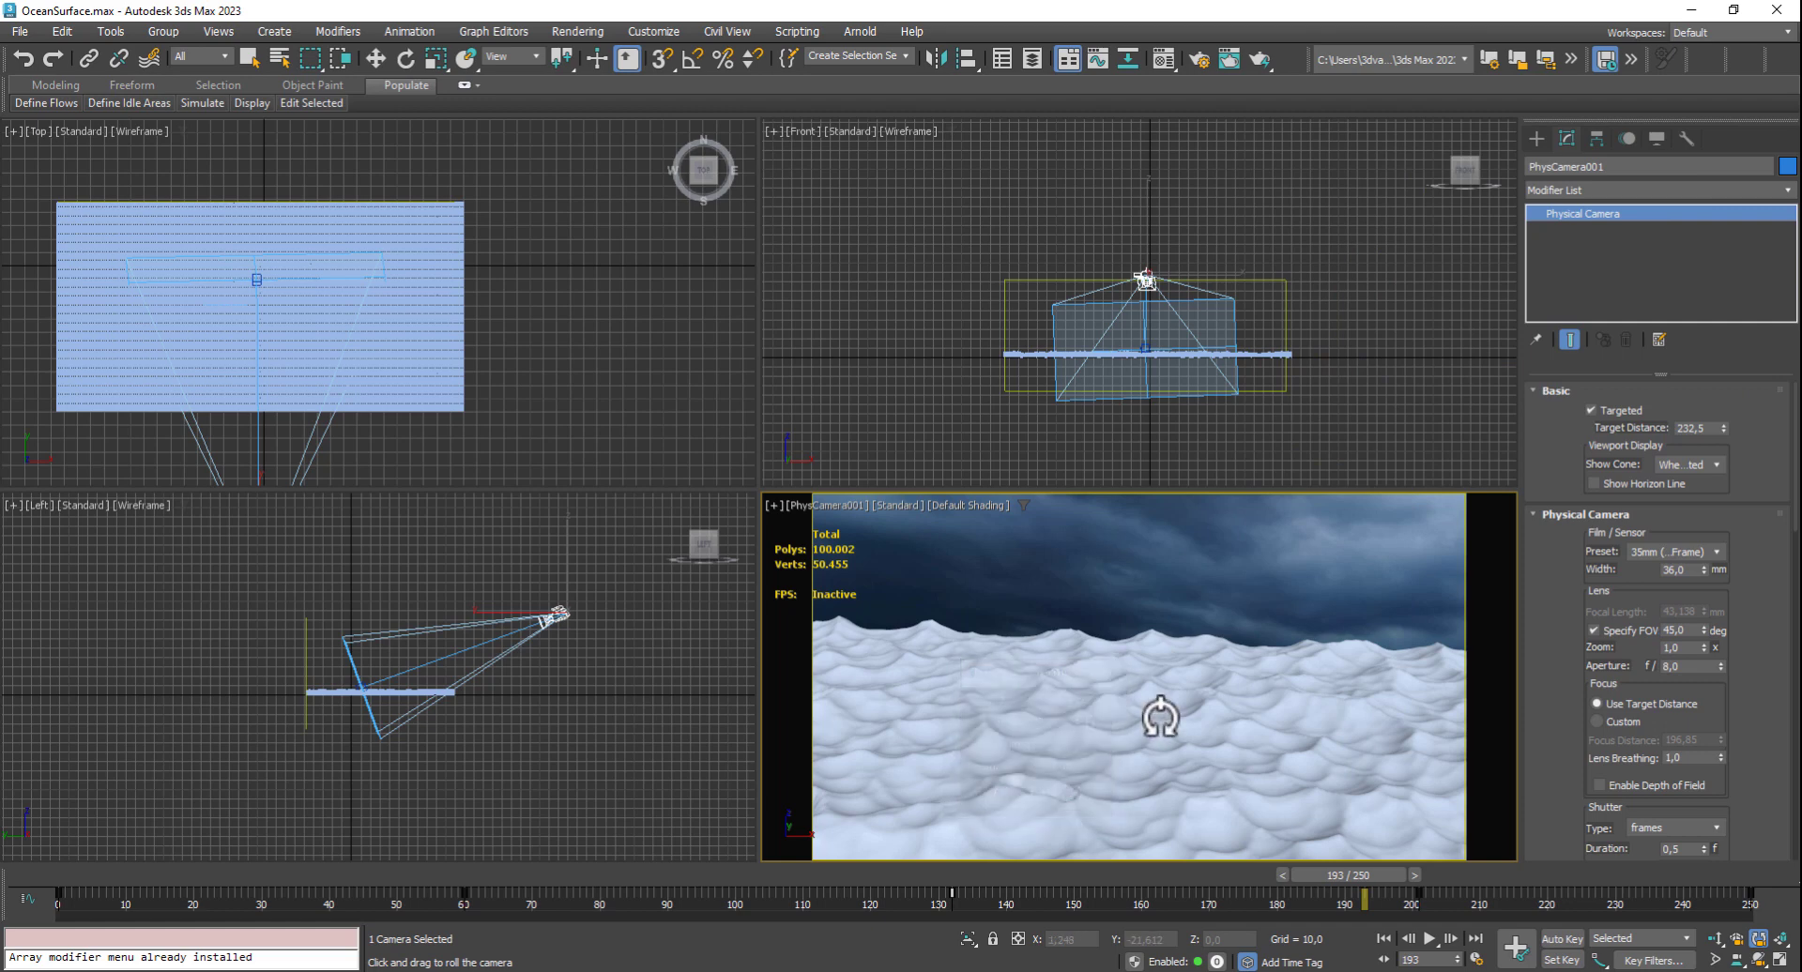
Change the In and Out tangents of the camera's Roll Angle key at frame 201 to the last type offered
right_click(1417, 892)
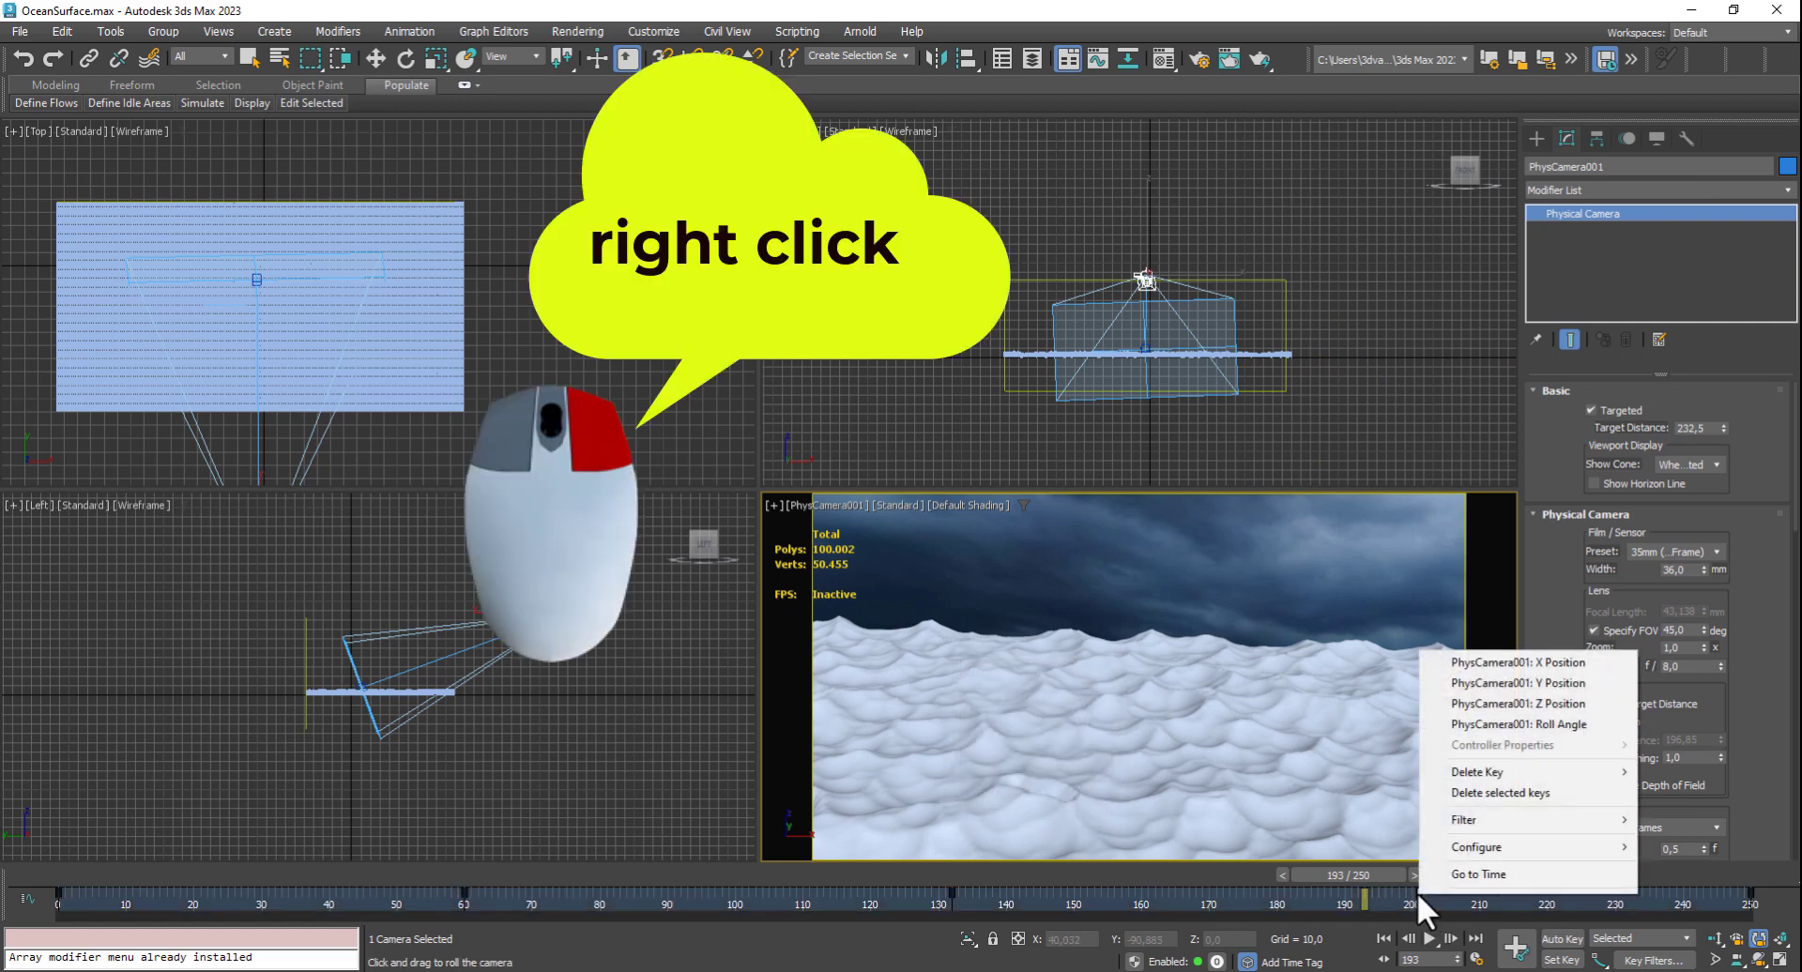
click(1512, 725)
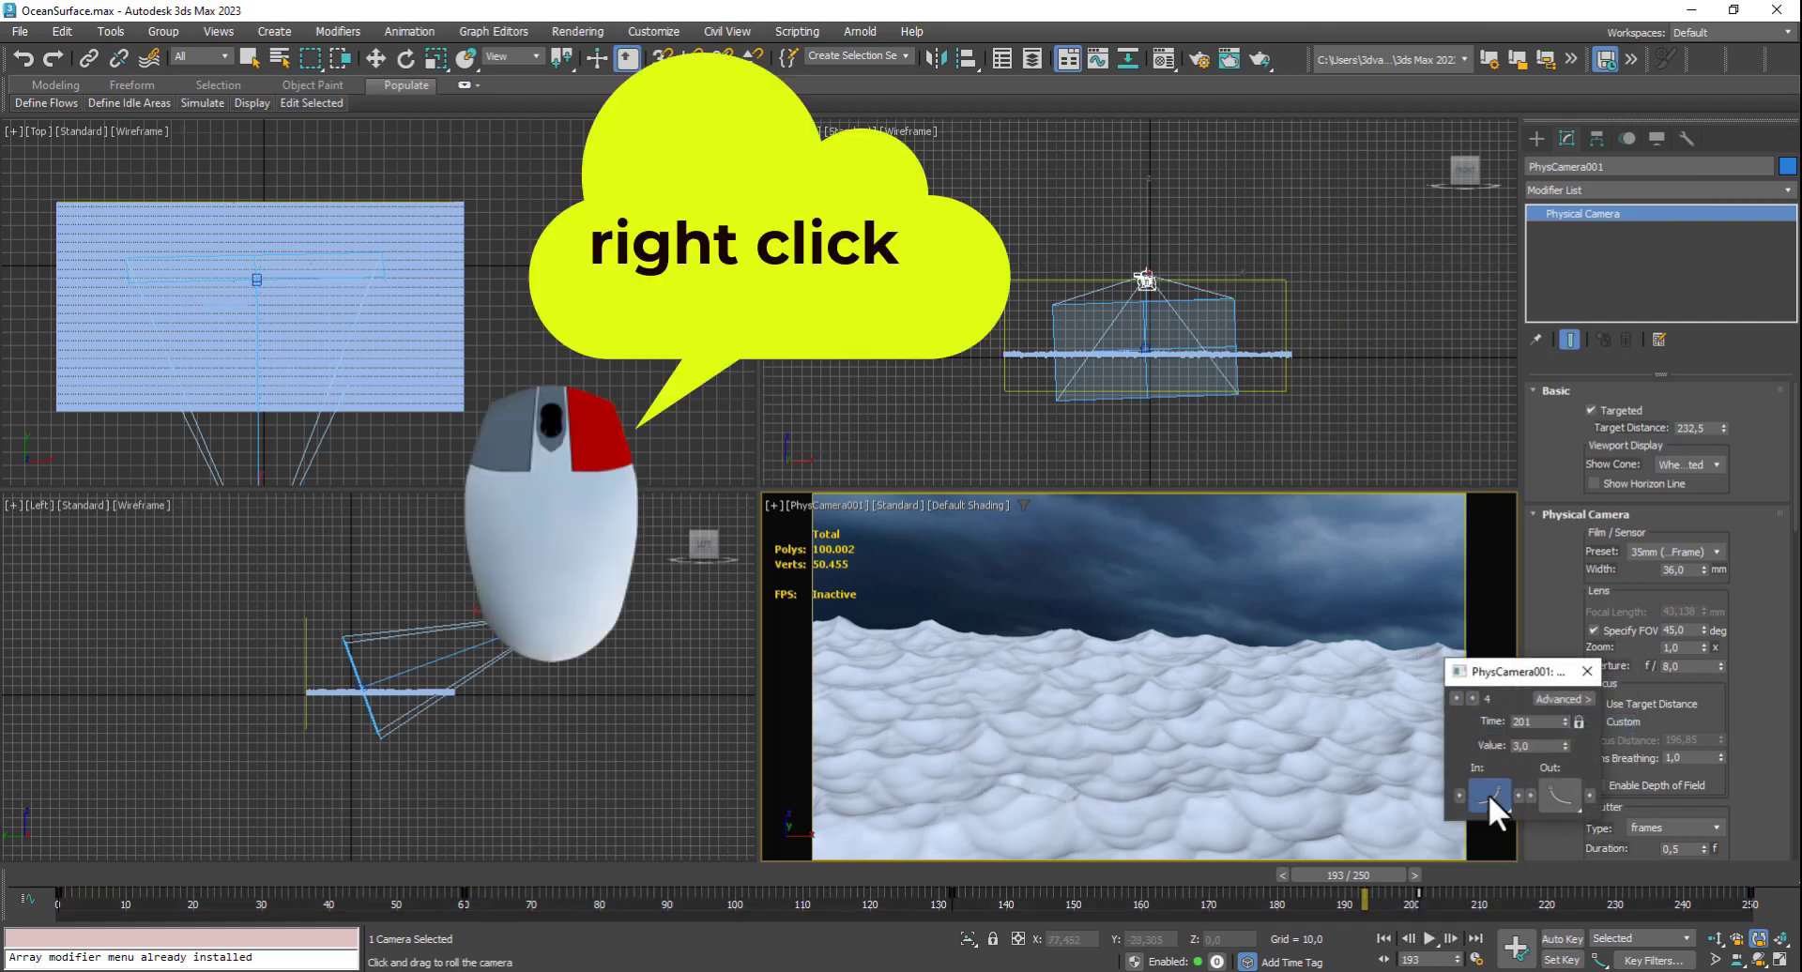
click(1488, 794)
click(1489, 903)
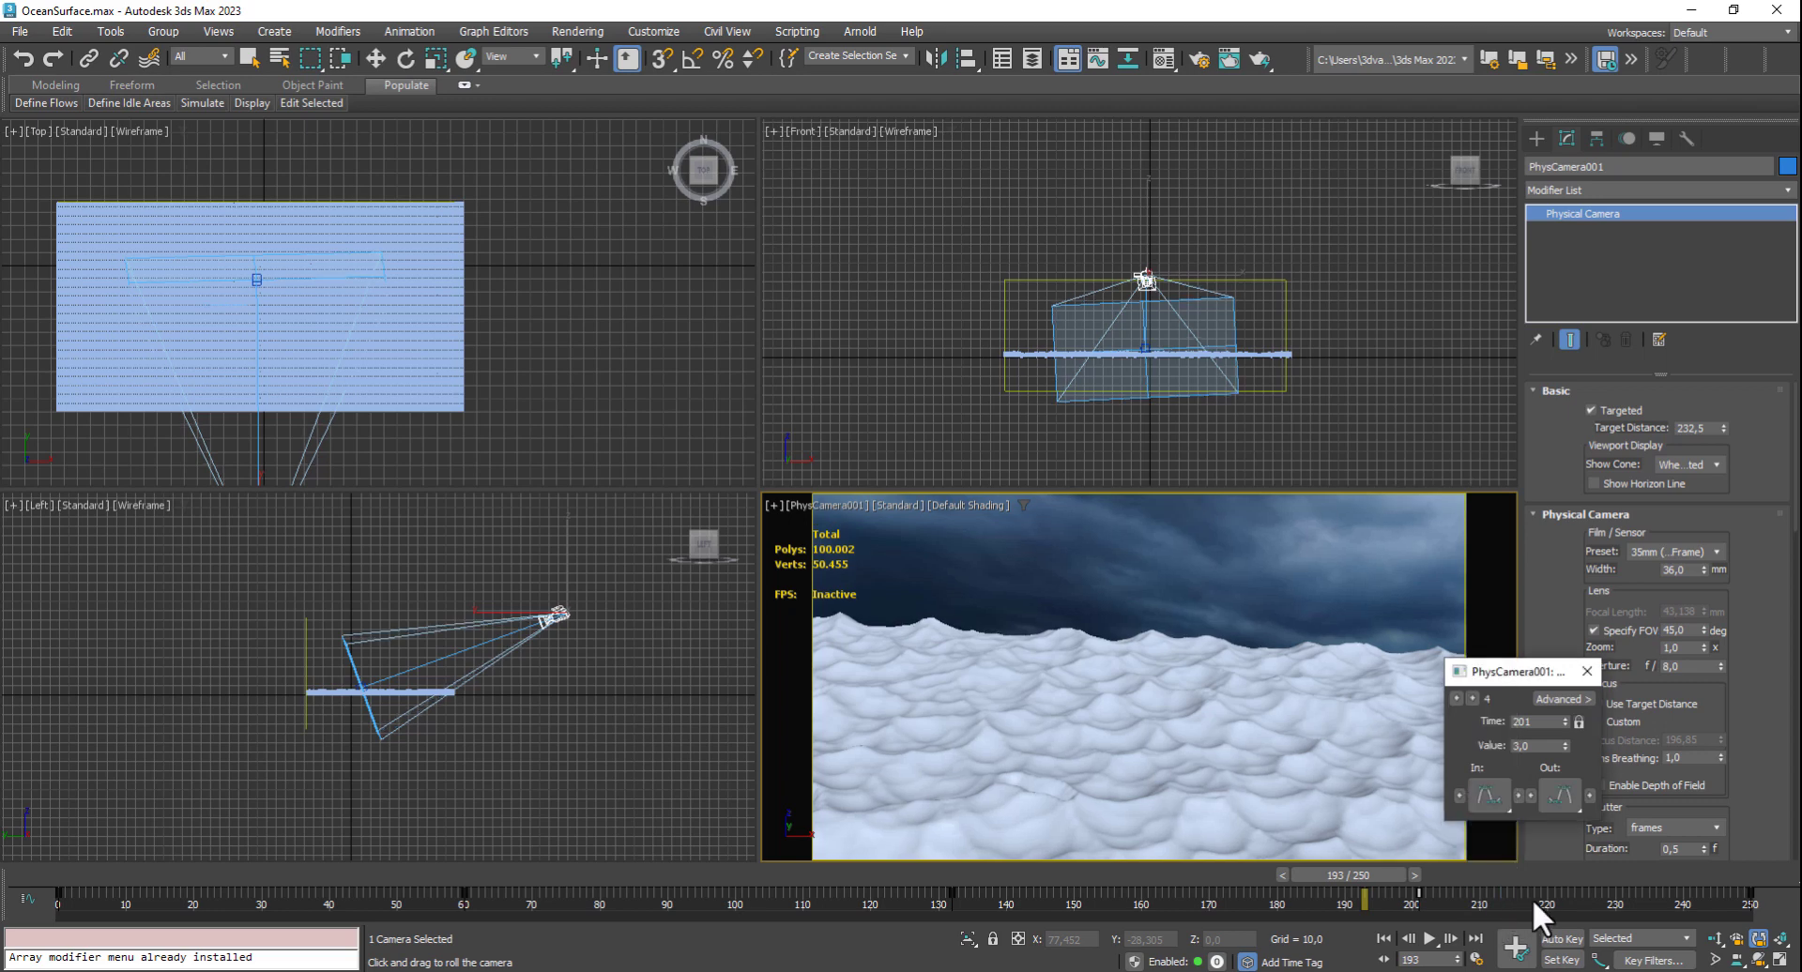
Change the In tangent of the Roll Angle key at frame 250 to the last type offered, and play the animation
click(1747, 894)
right_click(1748, 895)
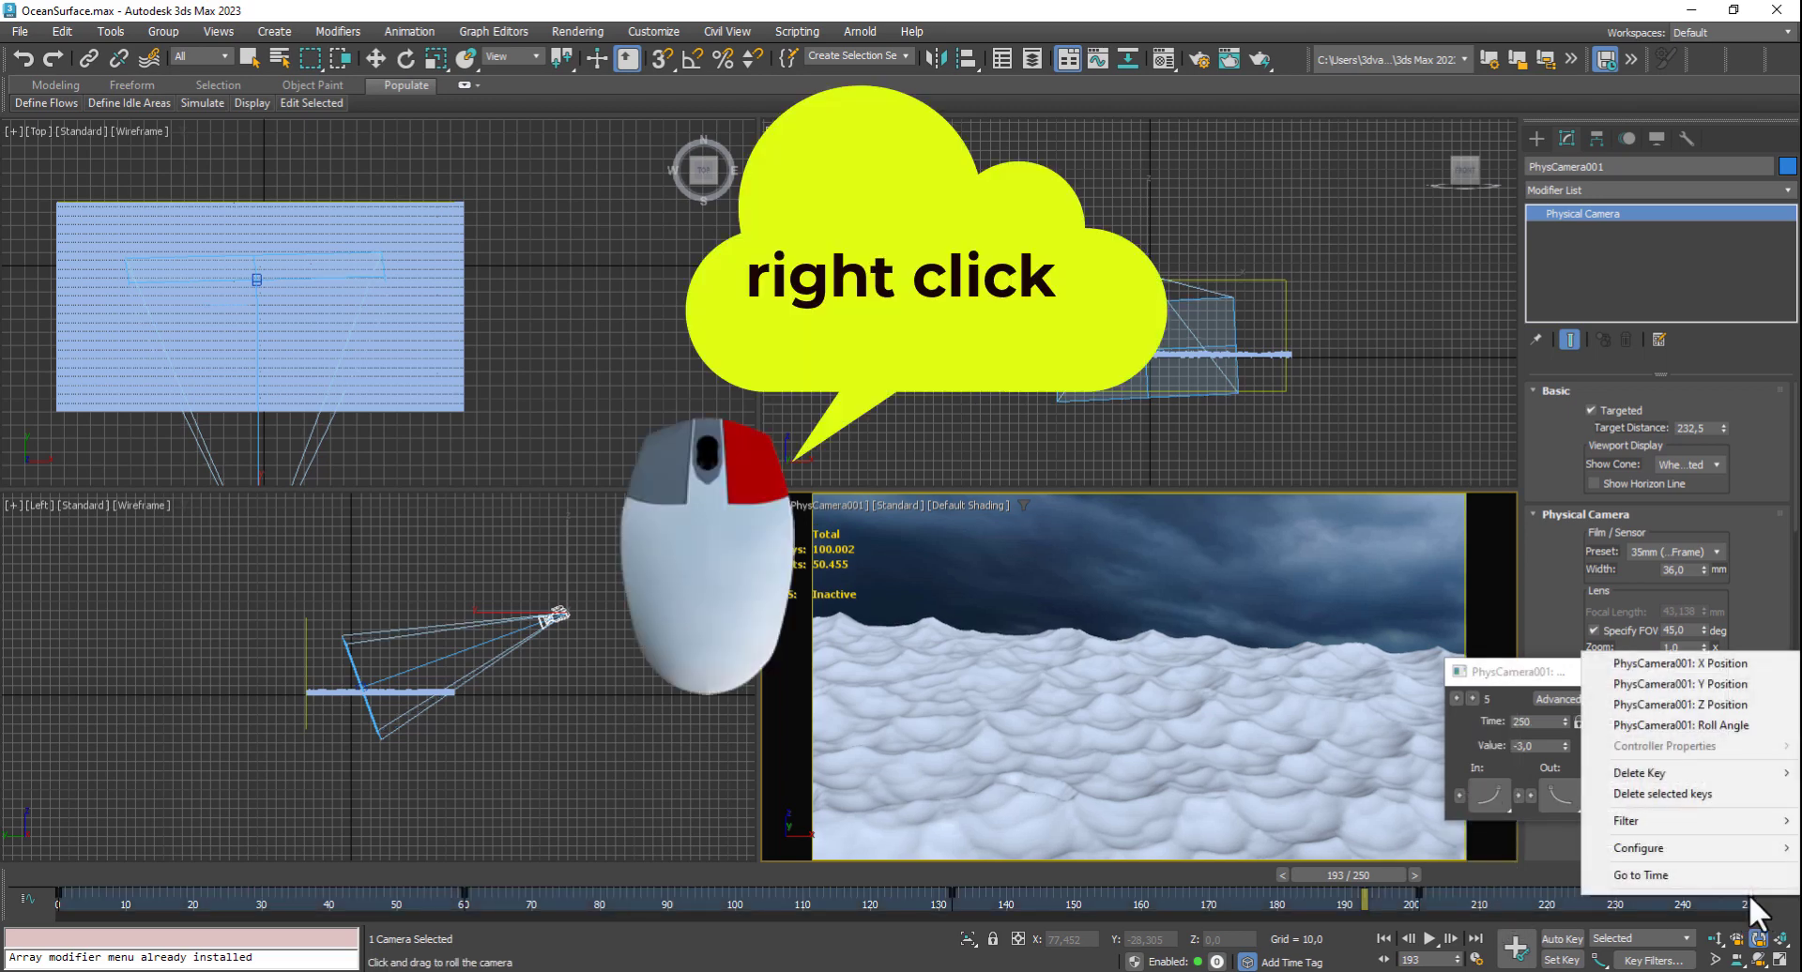
click(1652, 725)
drag(1483, 787, 1489, 901)
click(1587, 673)
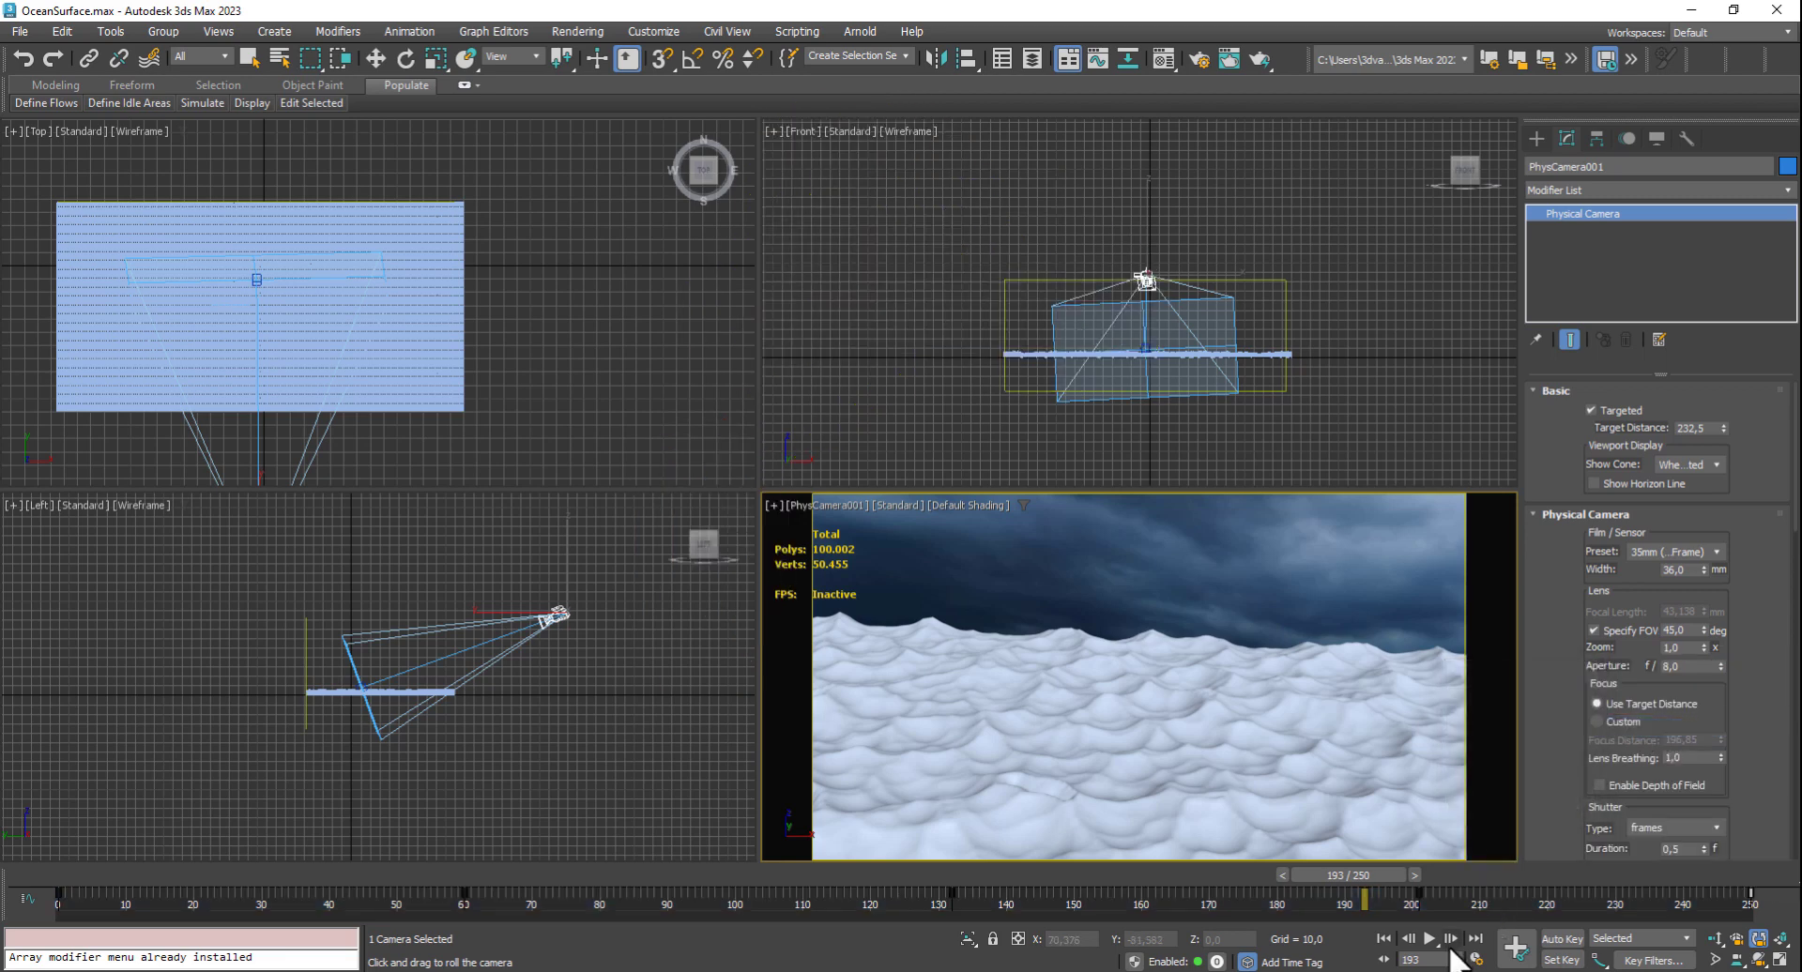
click(1429, 938)
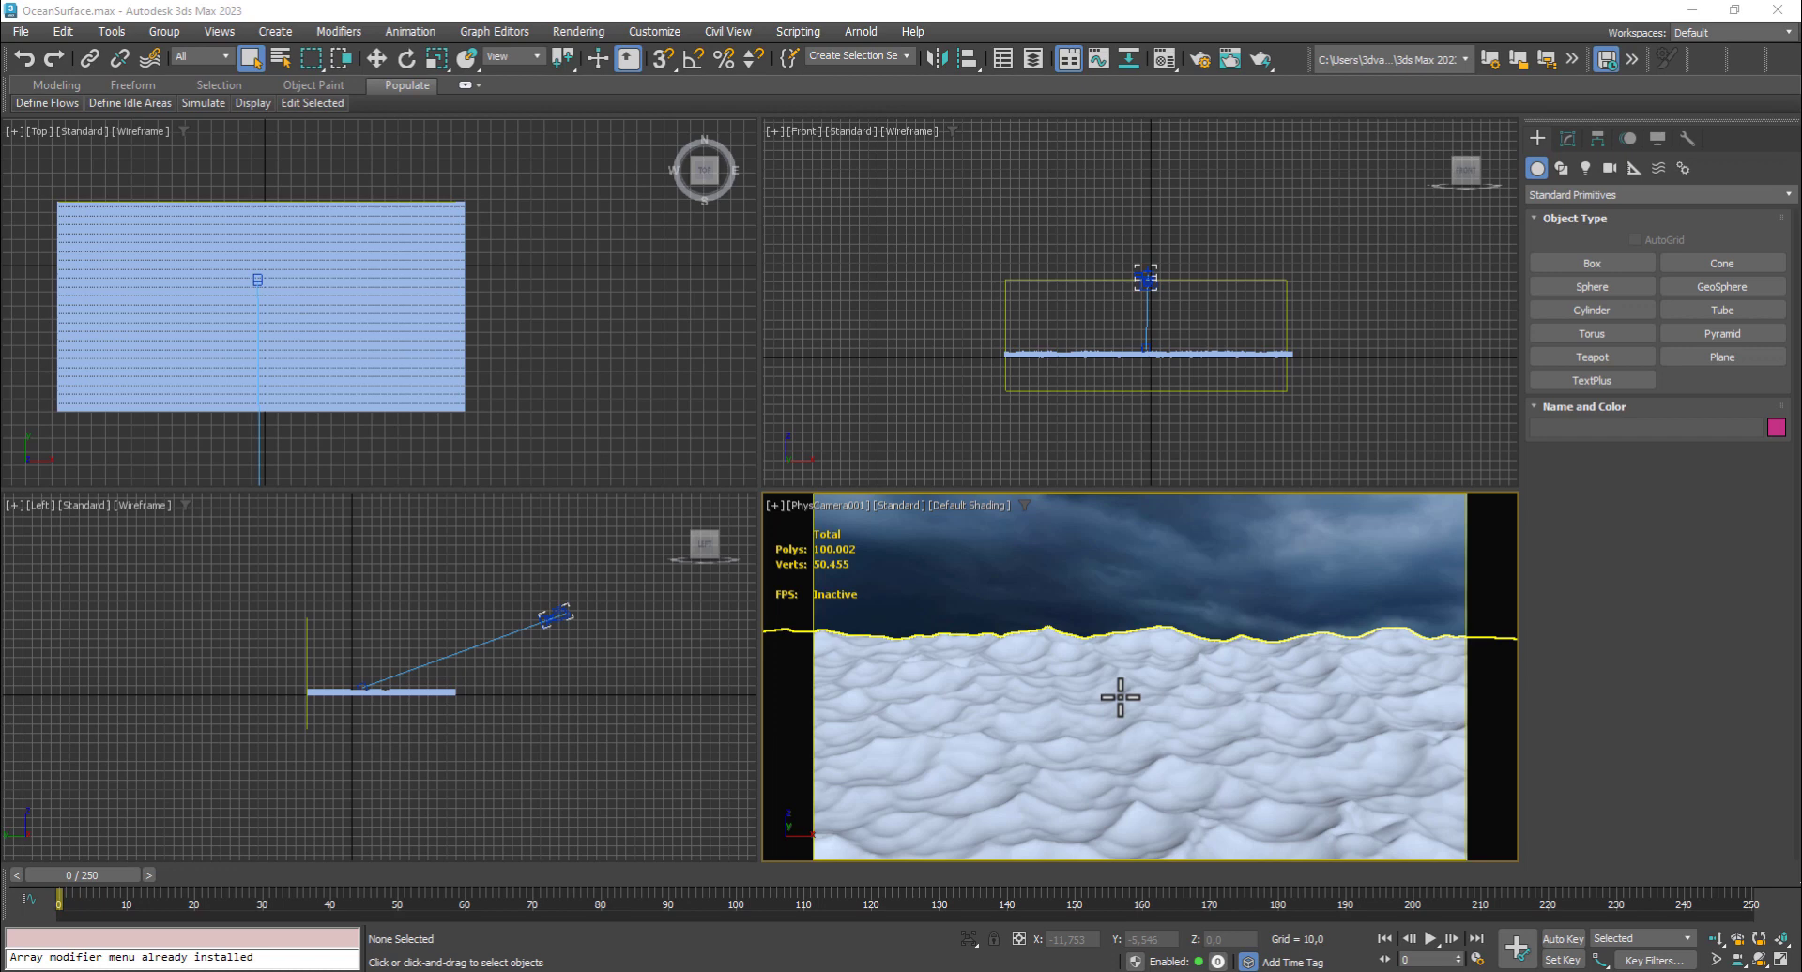
Select the ocean surface and add a Data Channel modifier above its Displace modifier
click(1249, 720)
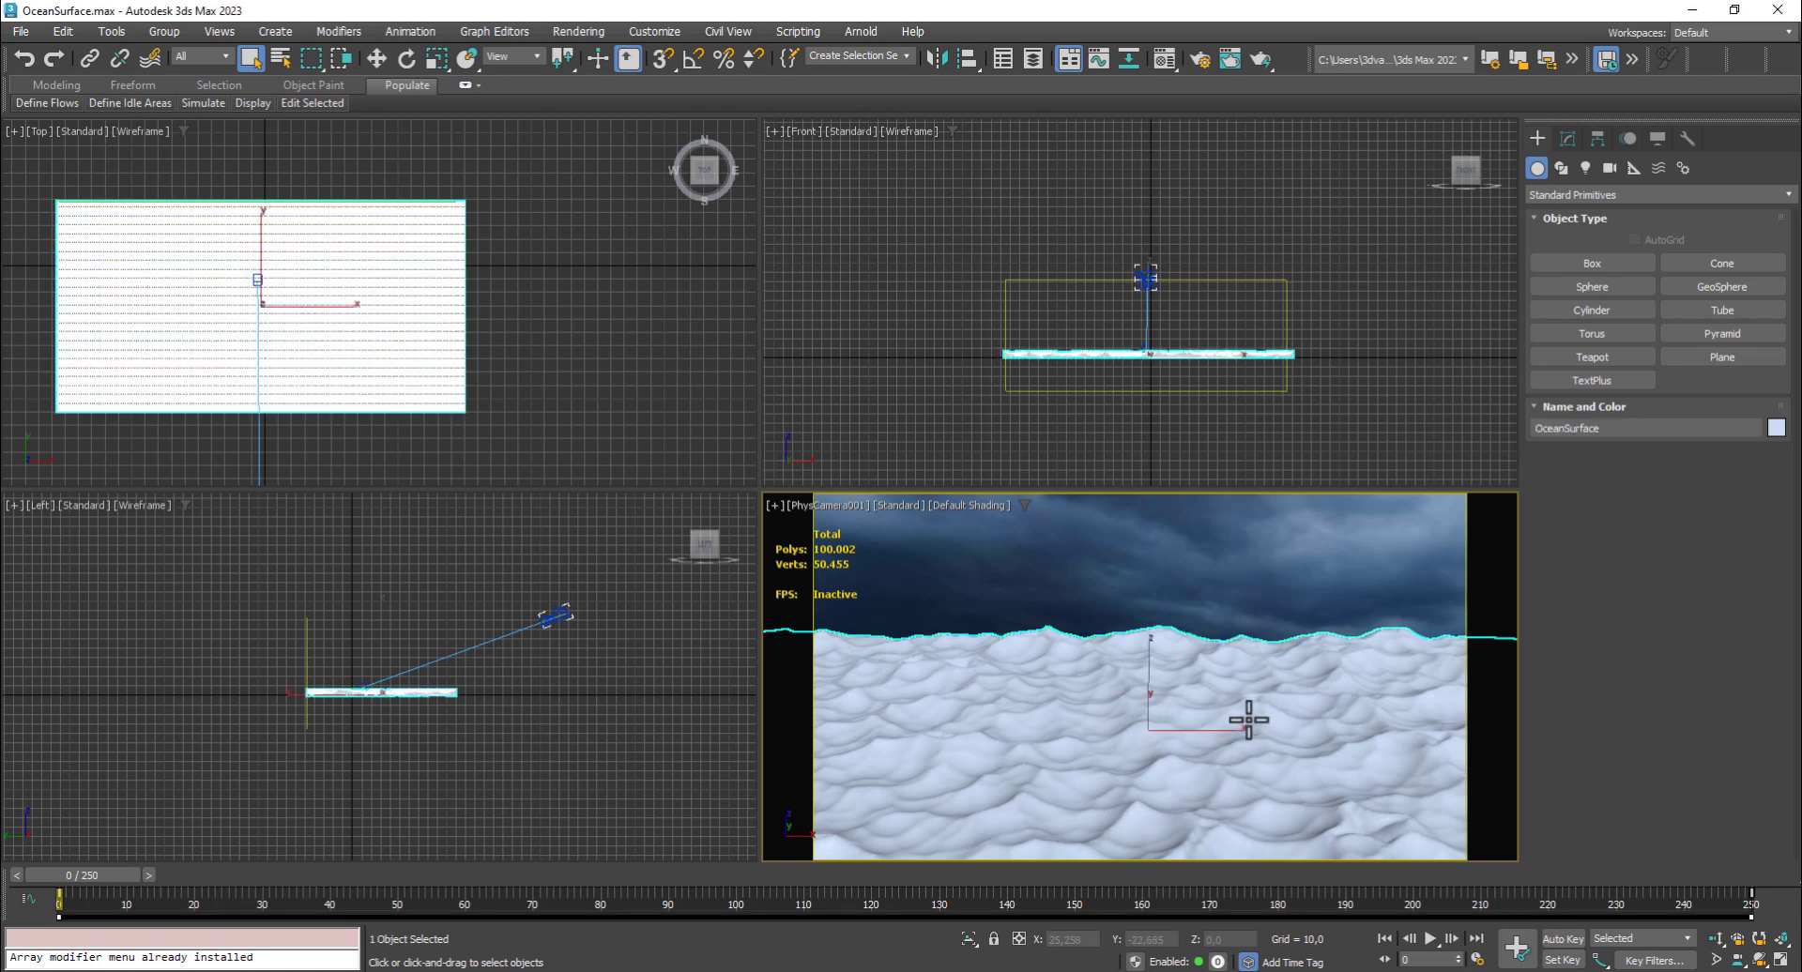
click(1566, 138)
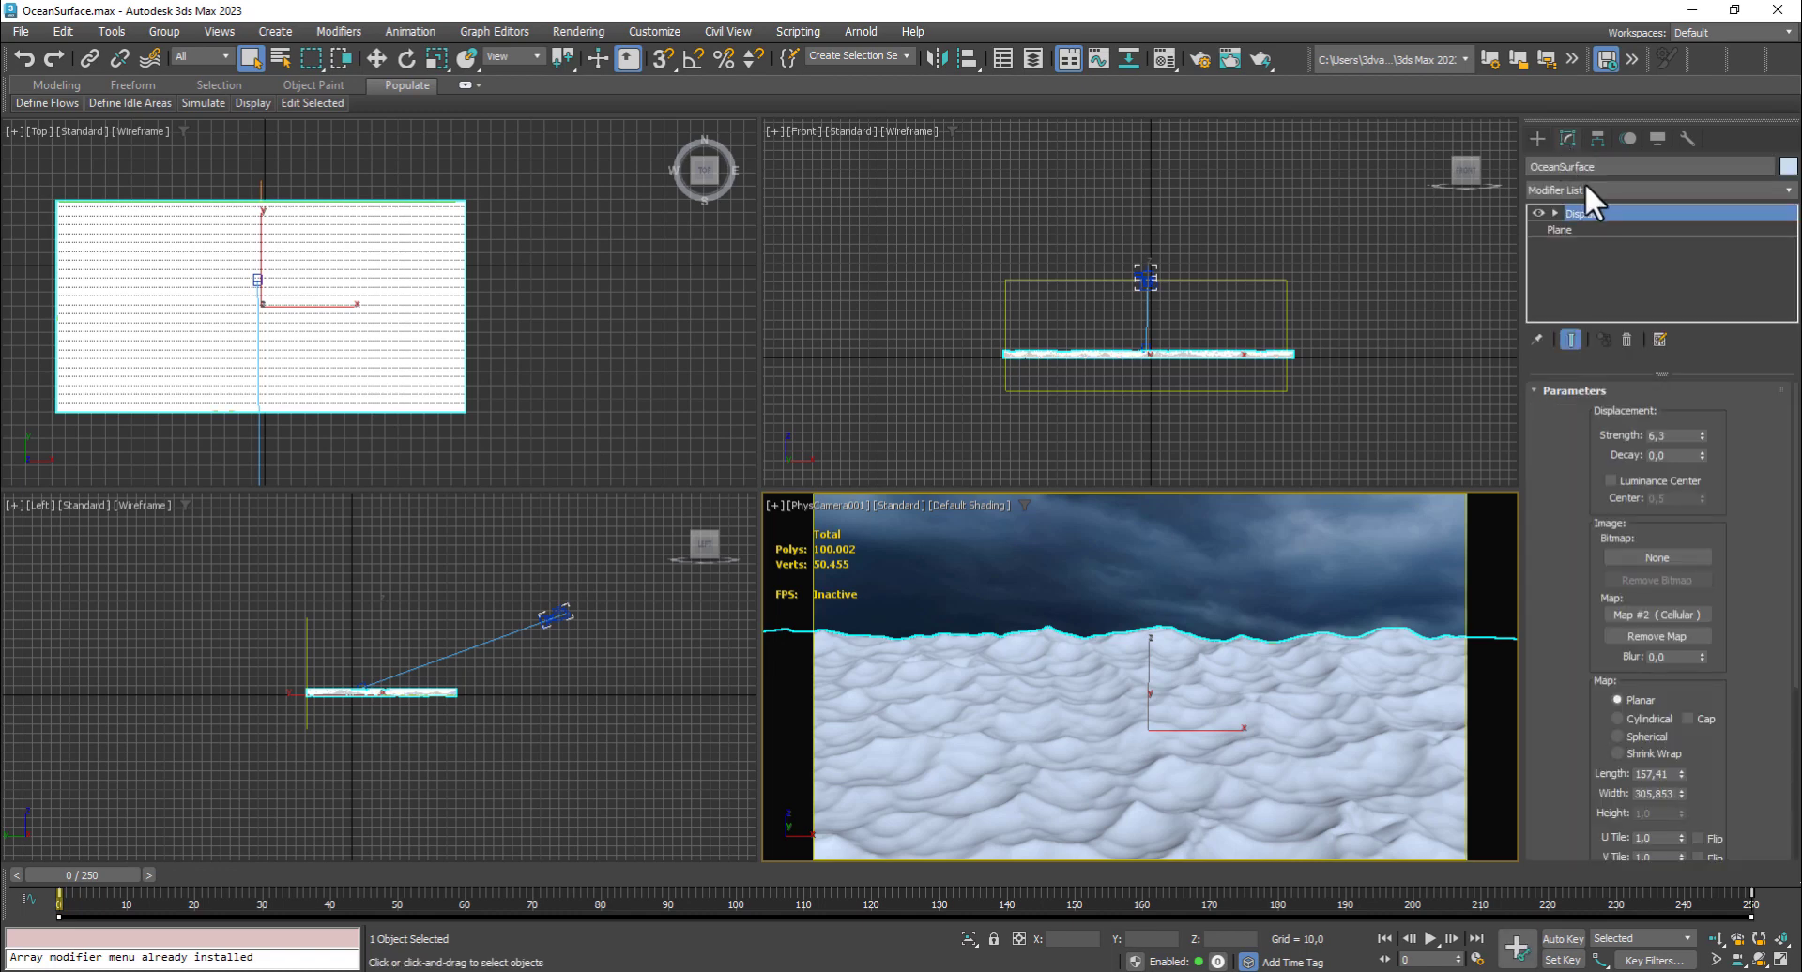
click(1660, 186)
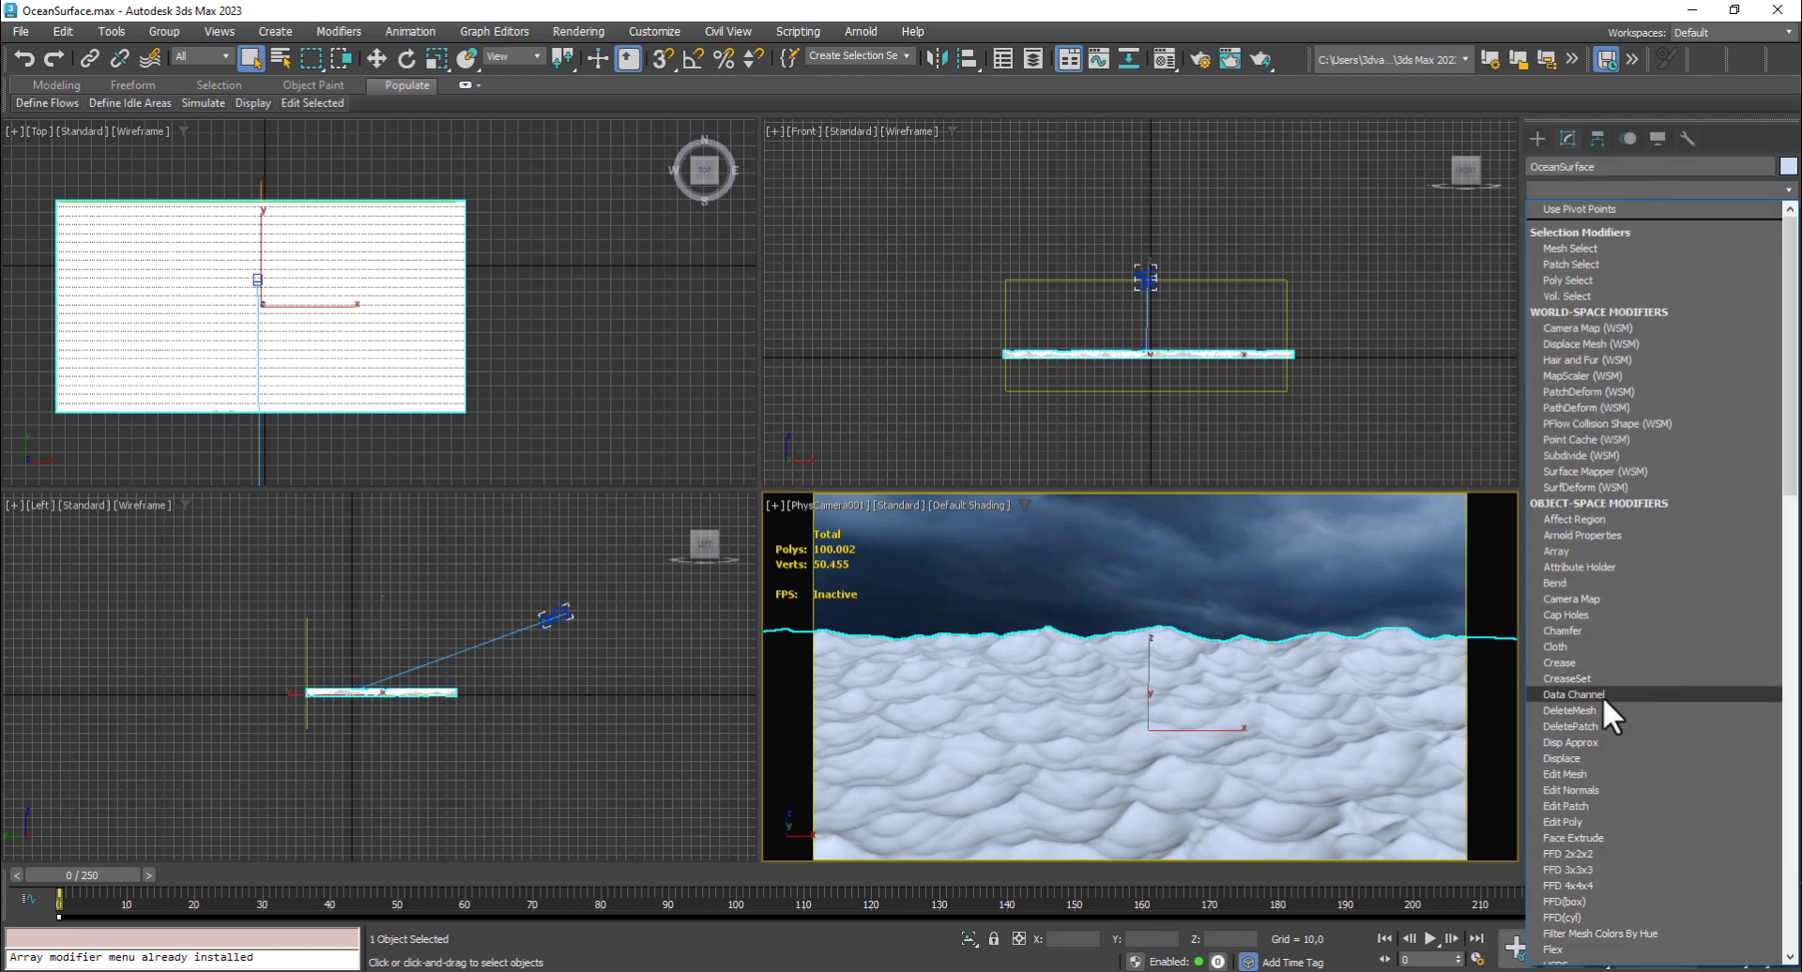
scroll(1602, 696, down, 1)
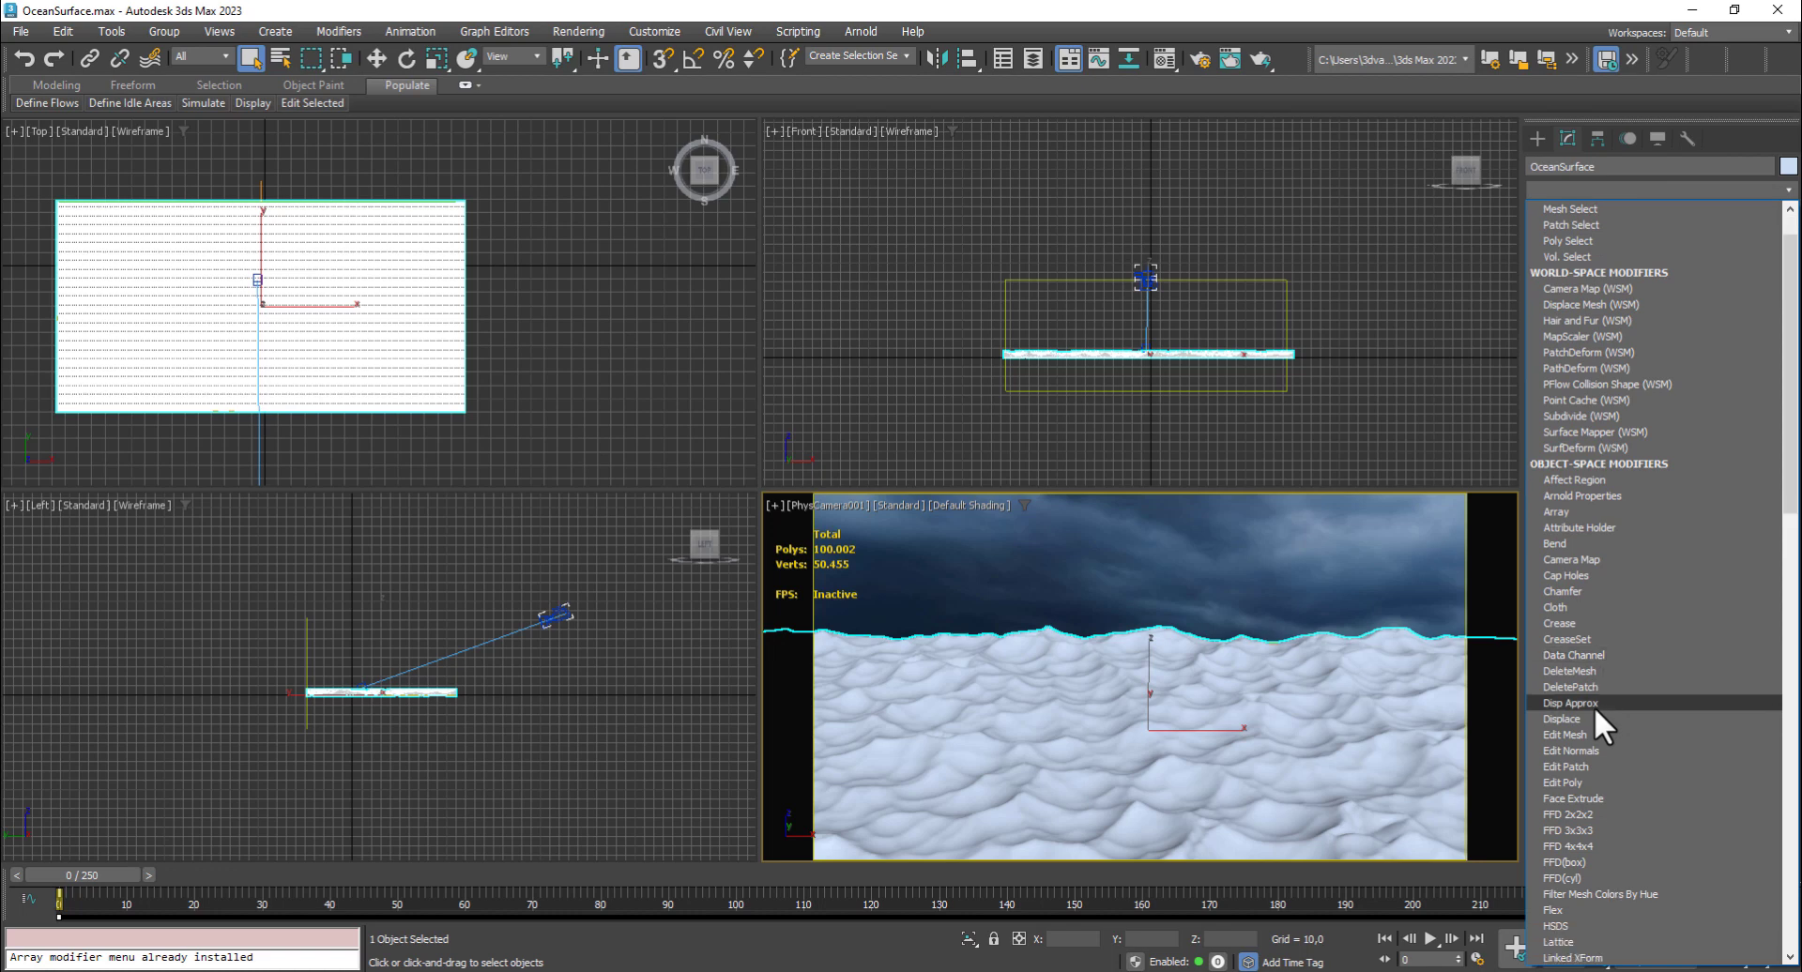
click(1602, 659)
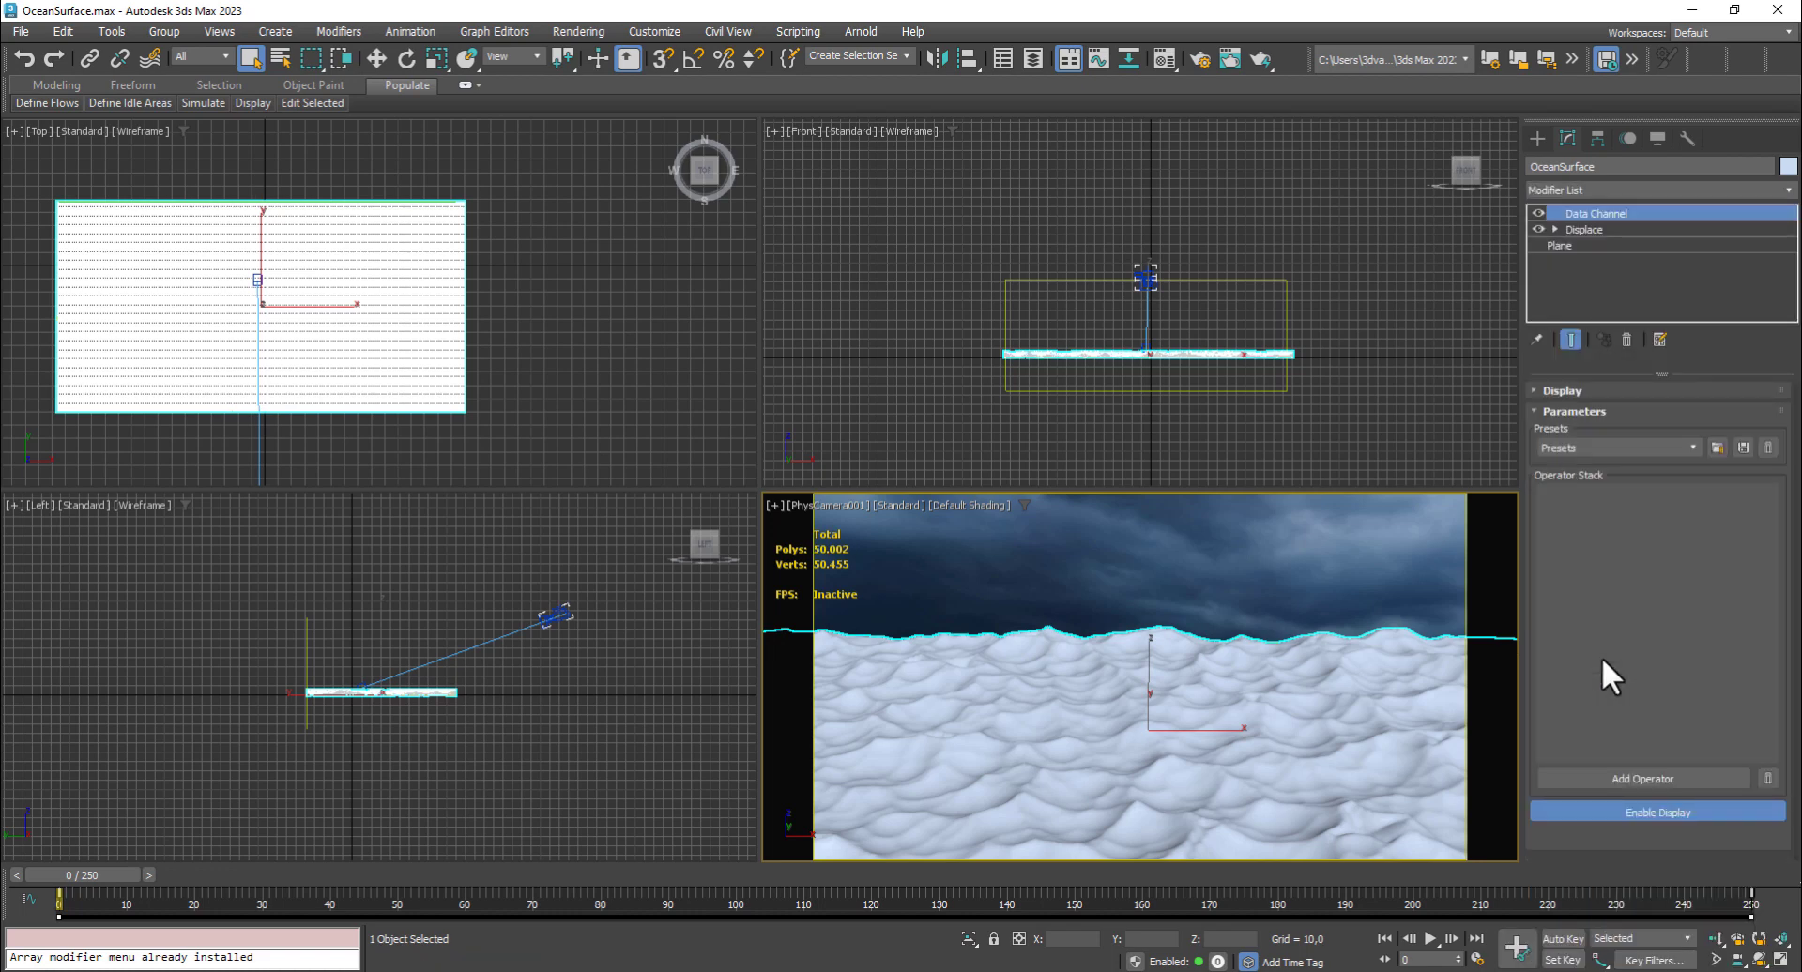
Add Curvature, Distort, Smooth and Vertex Output operators, in that order, to the Data Channel's operator stack
click(1681, 781)
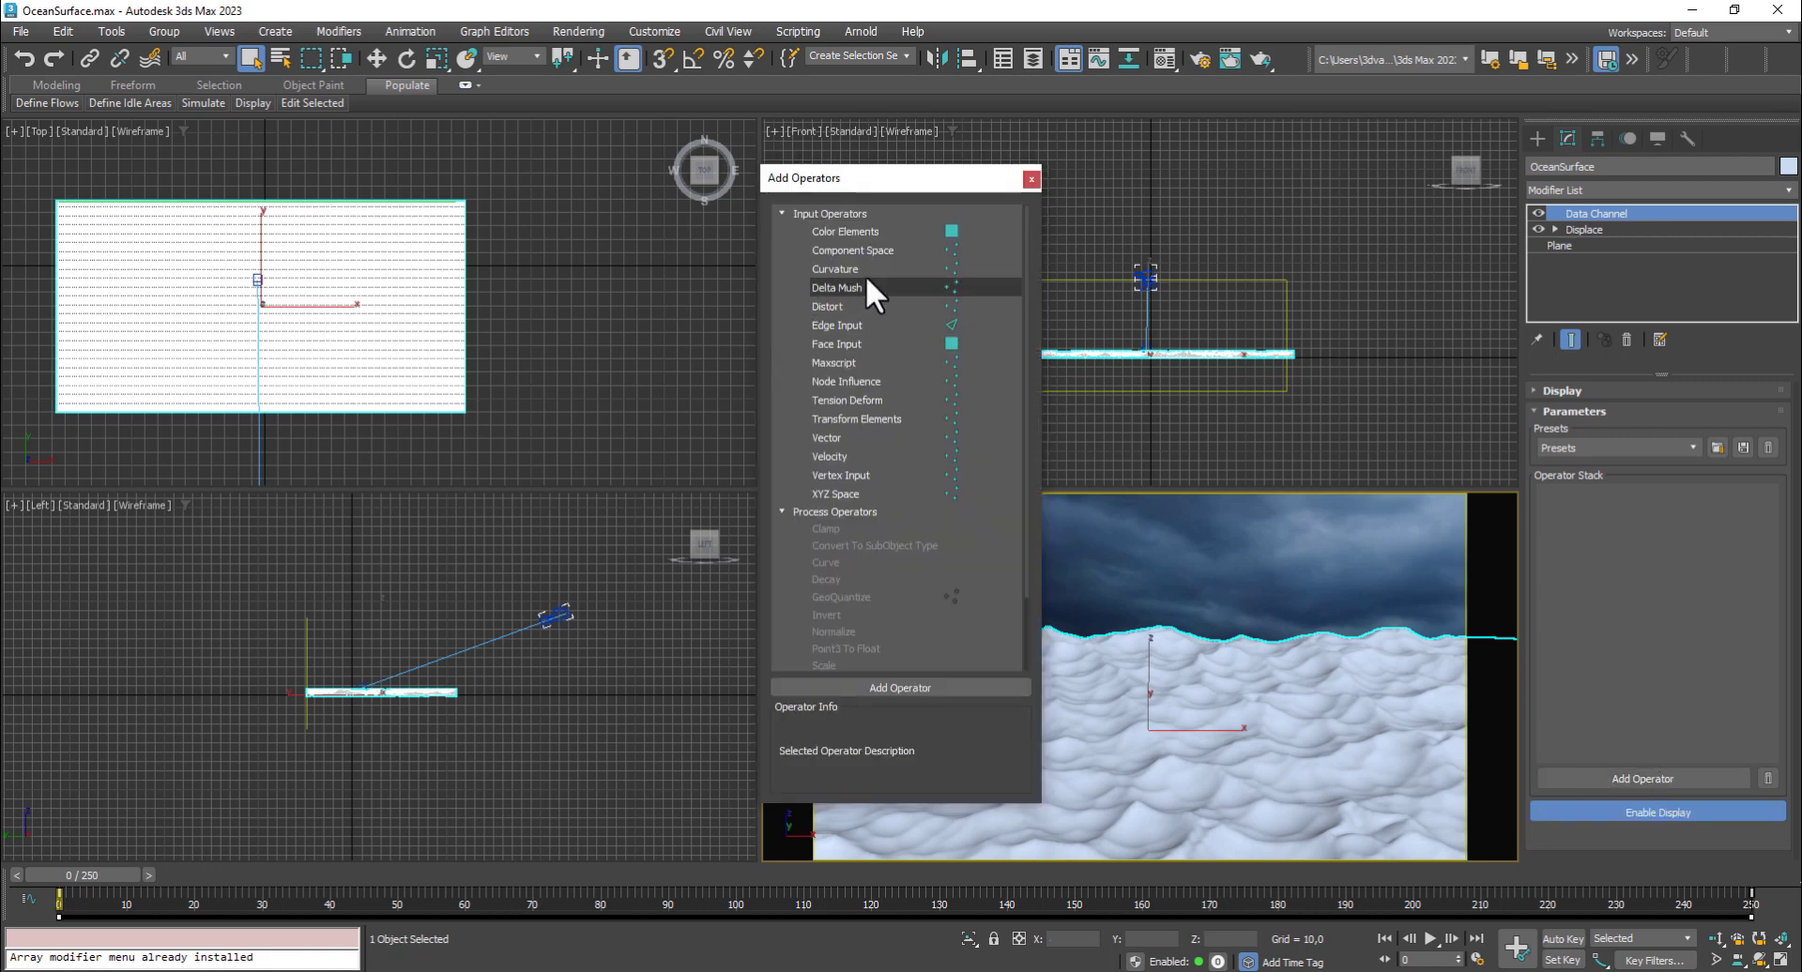
double_click(899, 269)
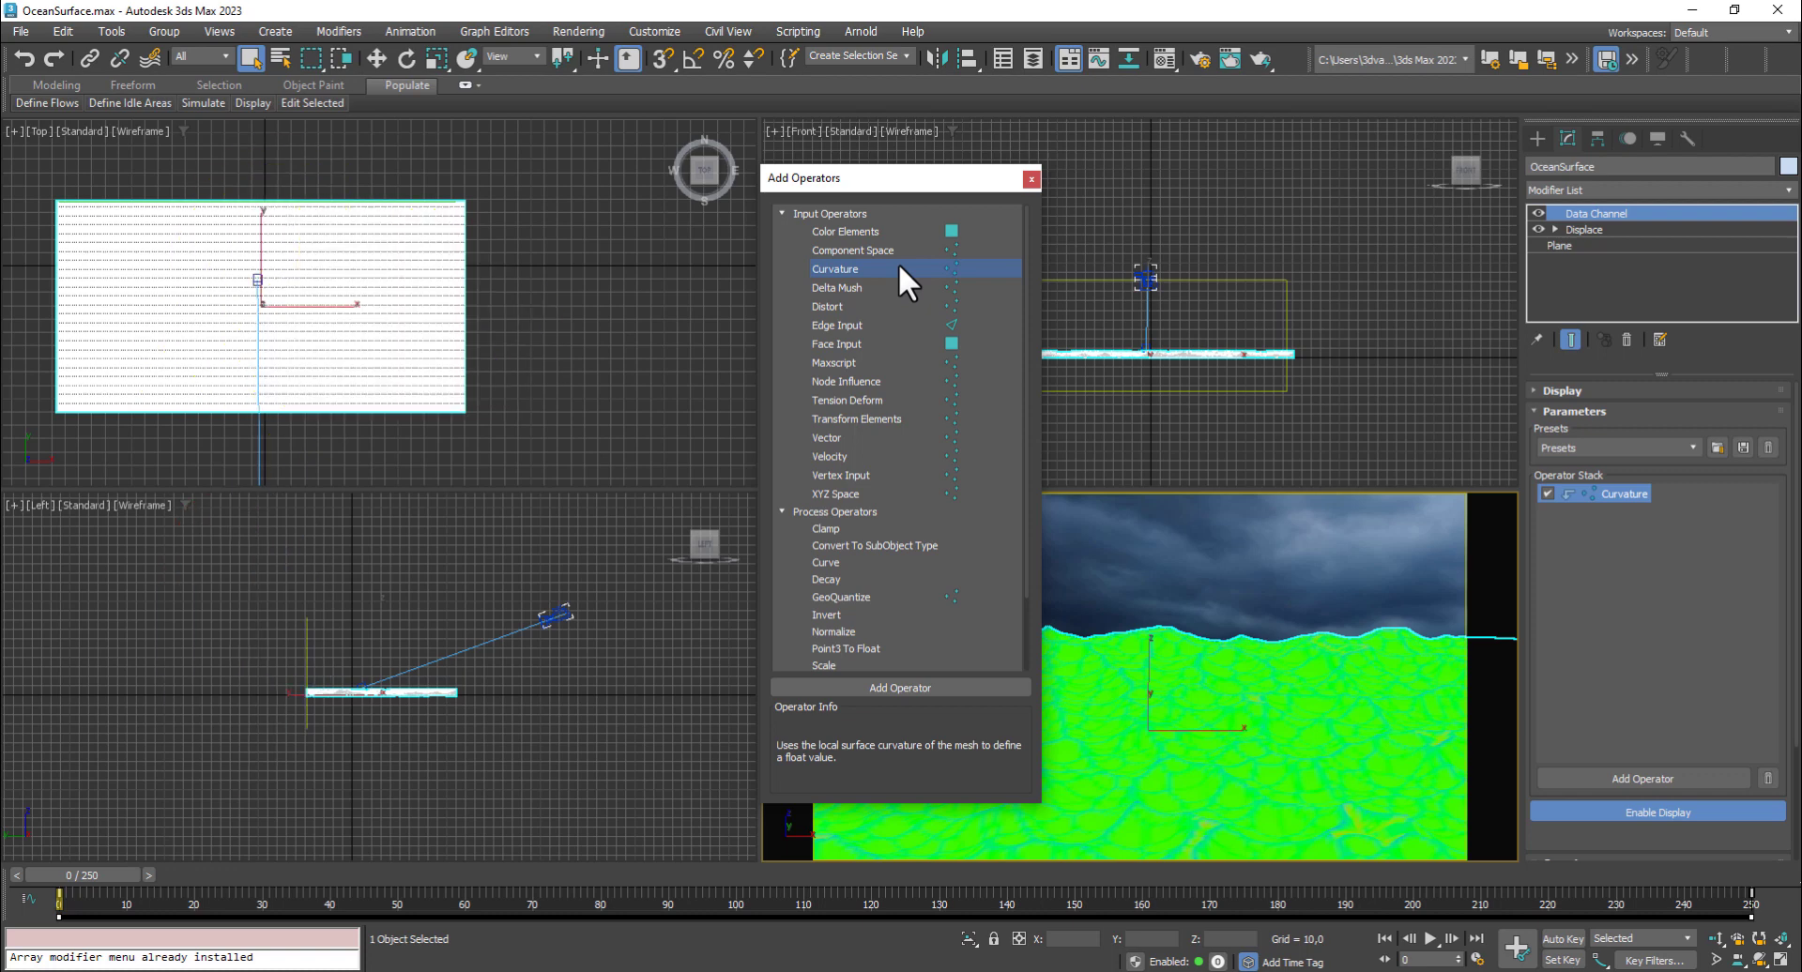
double_click(832, 306)
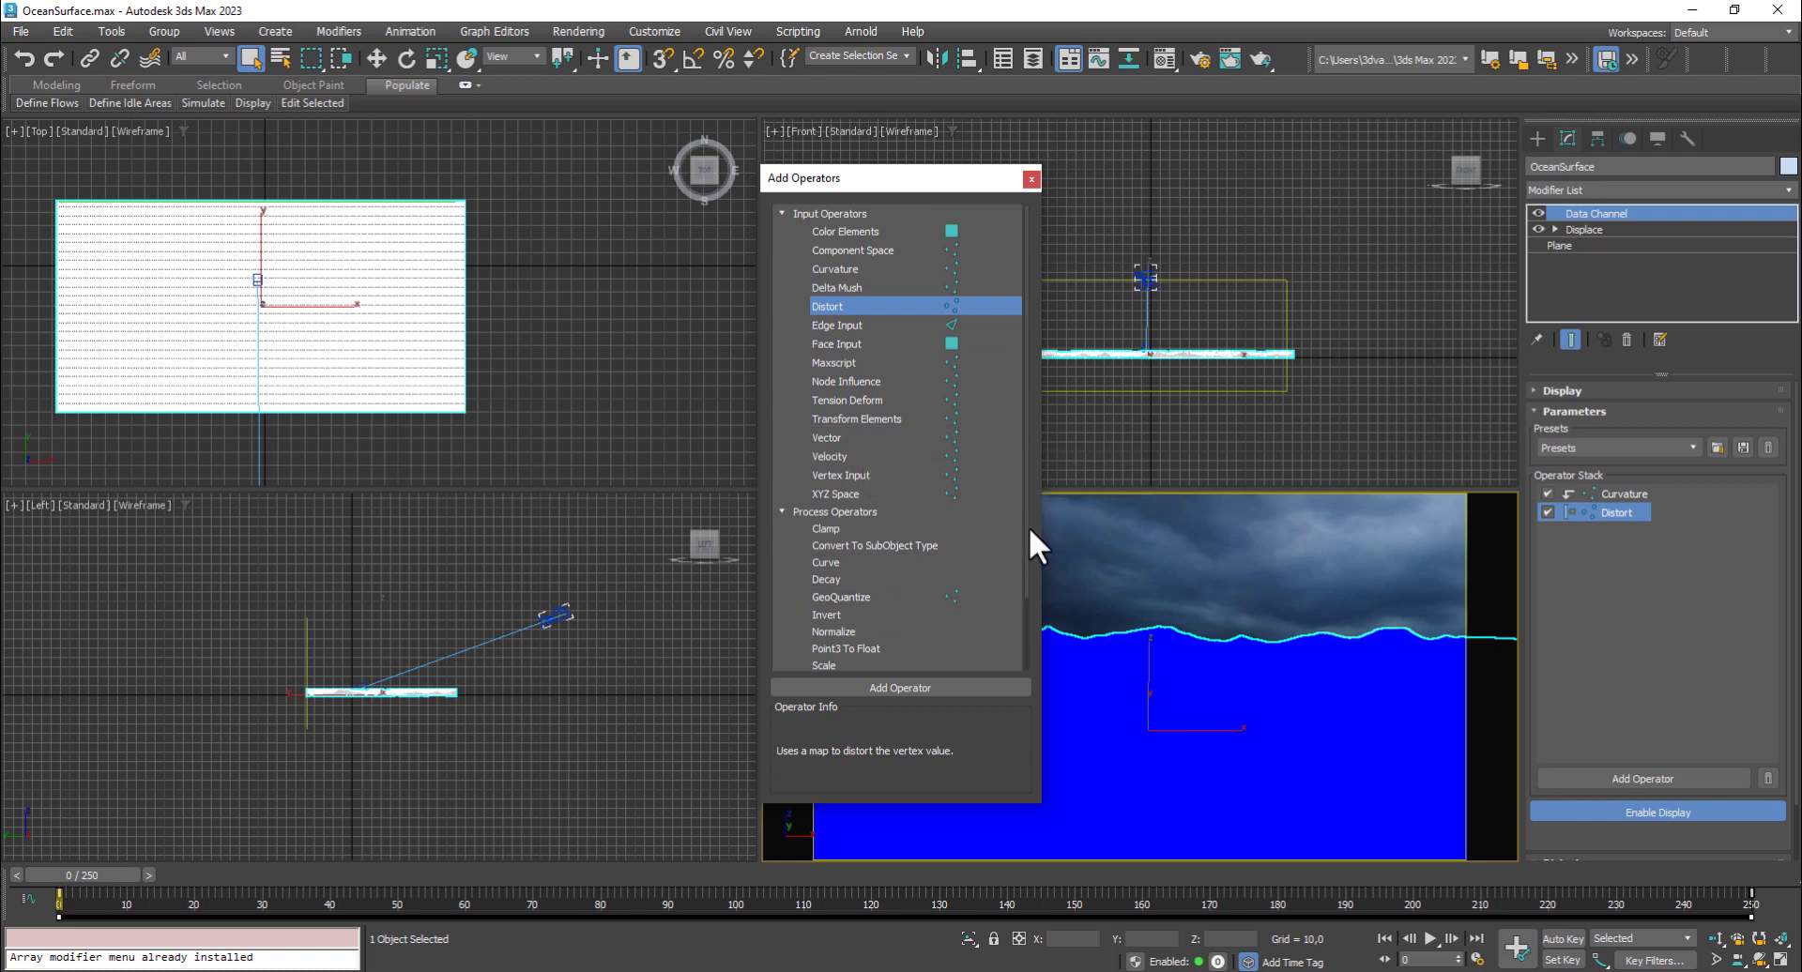
drag(1025, 544, 1028, 618)
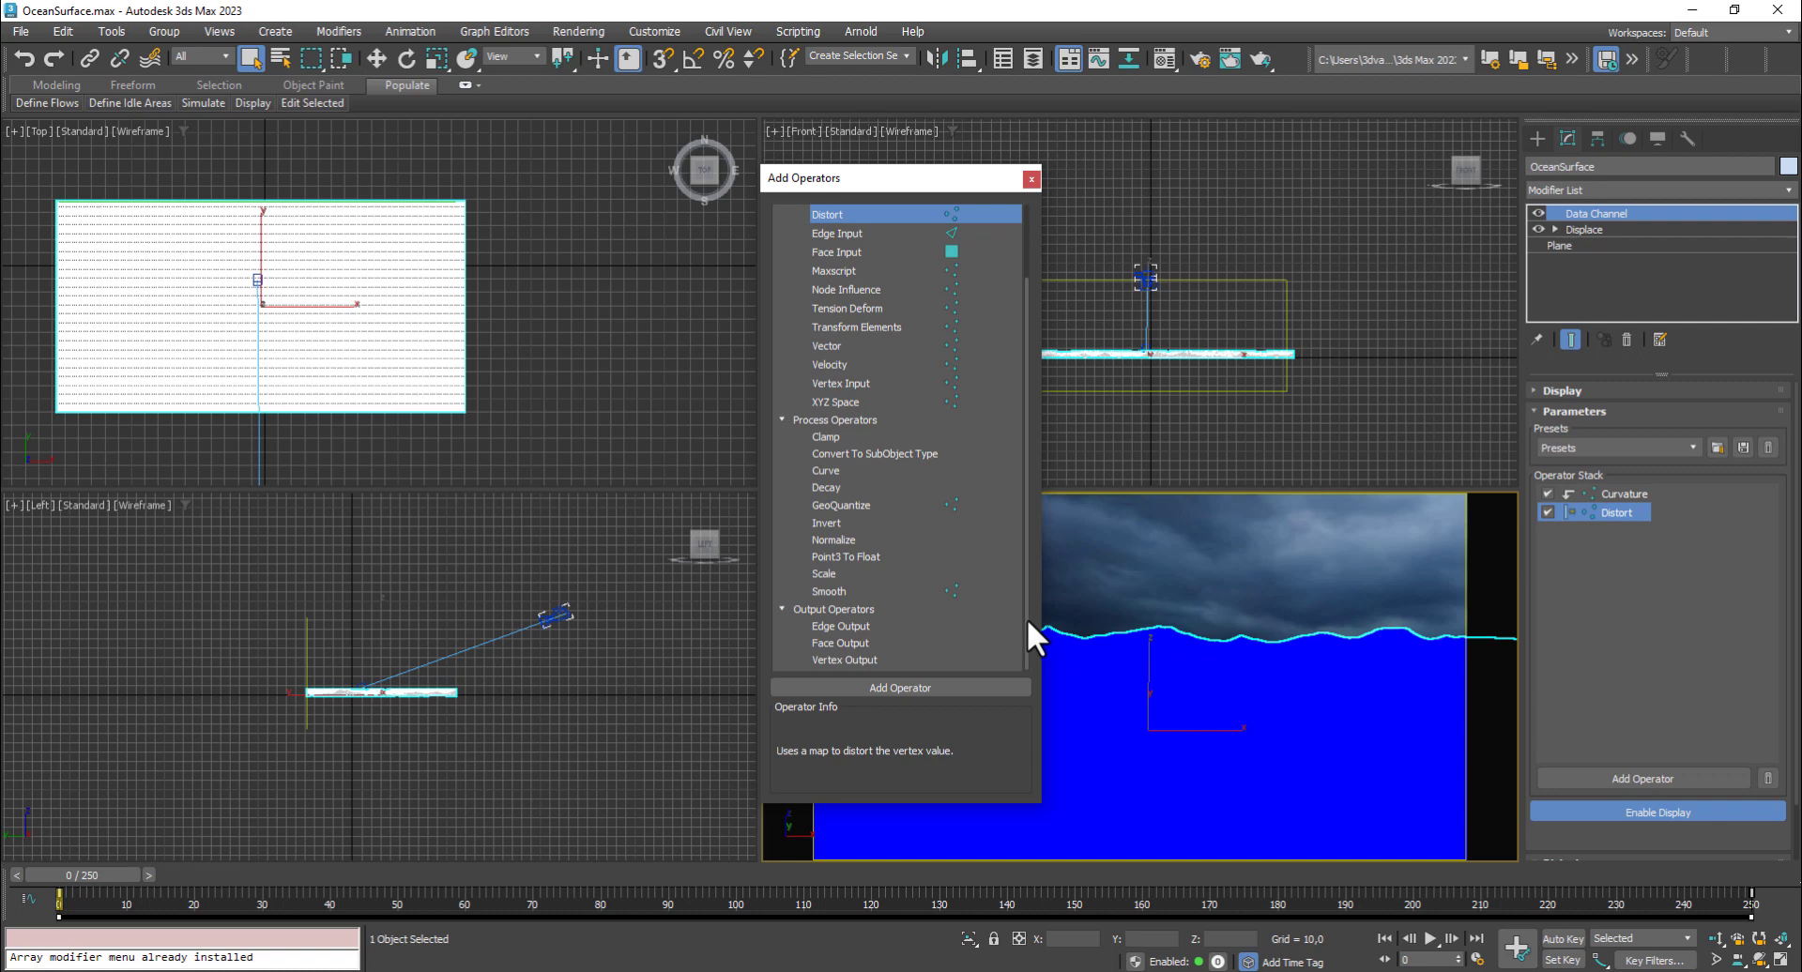
double_click(835, 591)
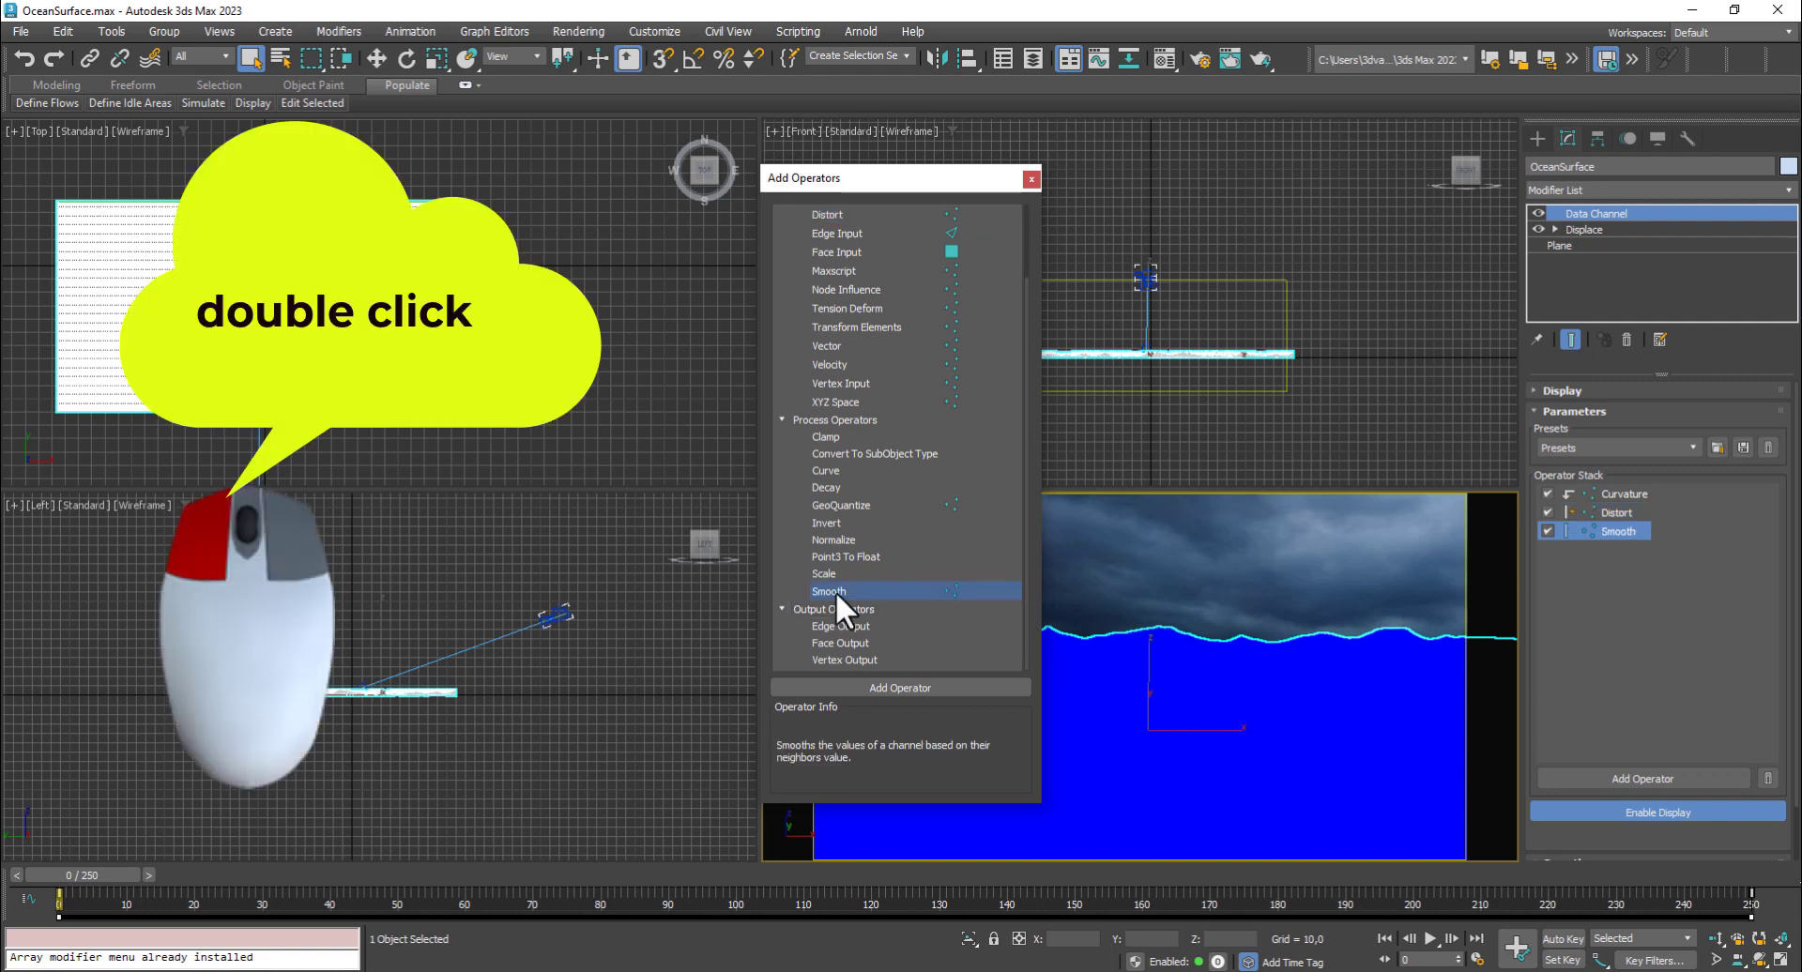
double_click(865, 661)
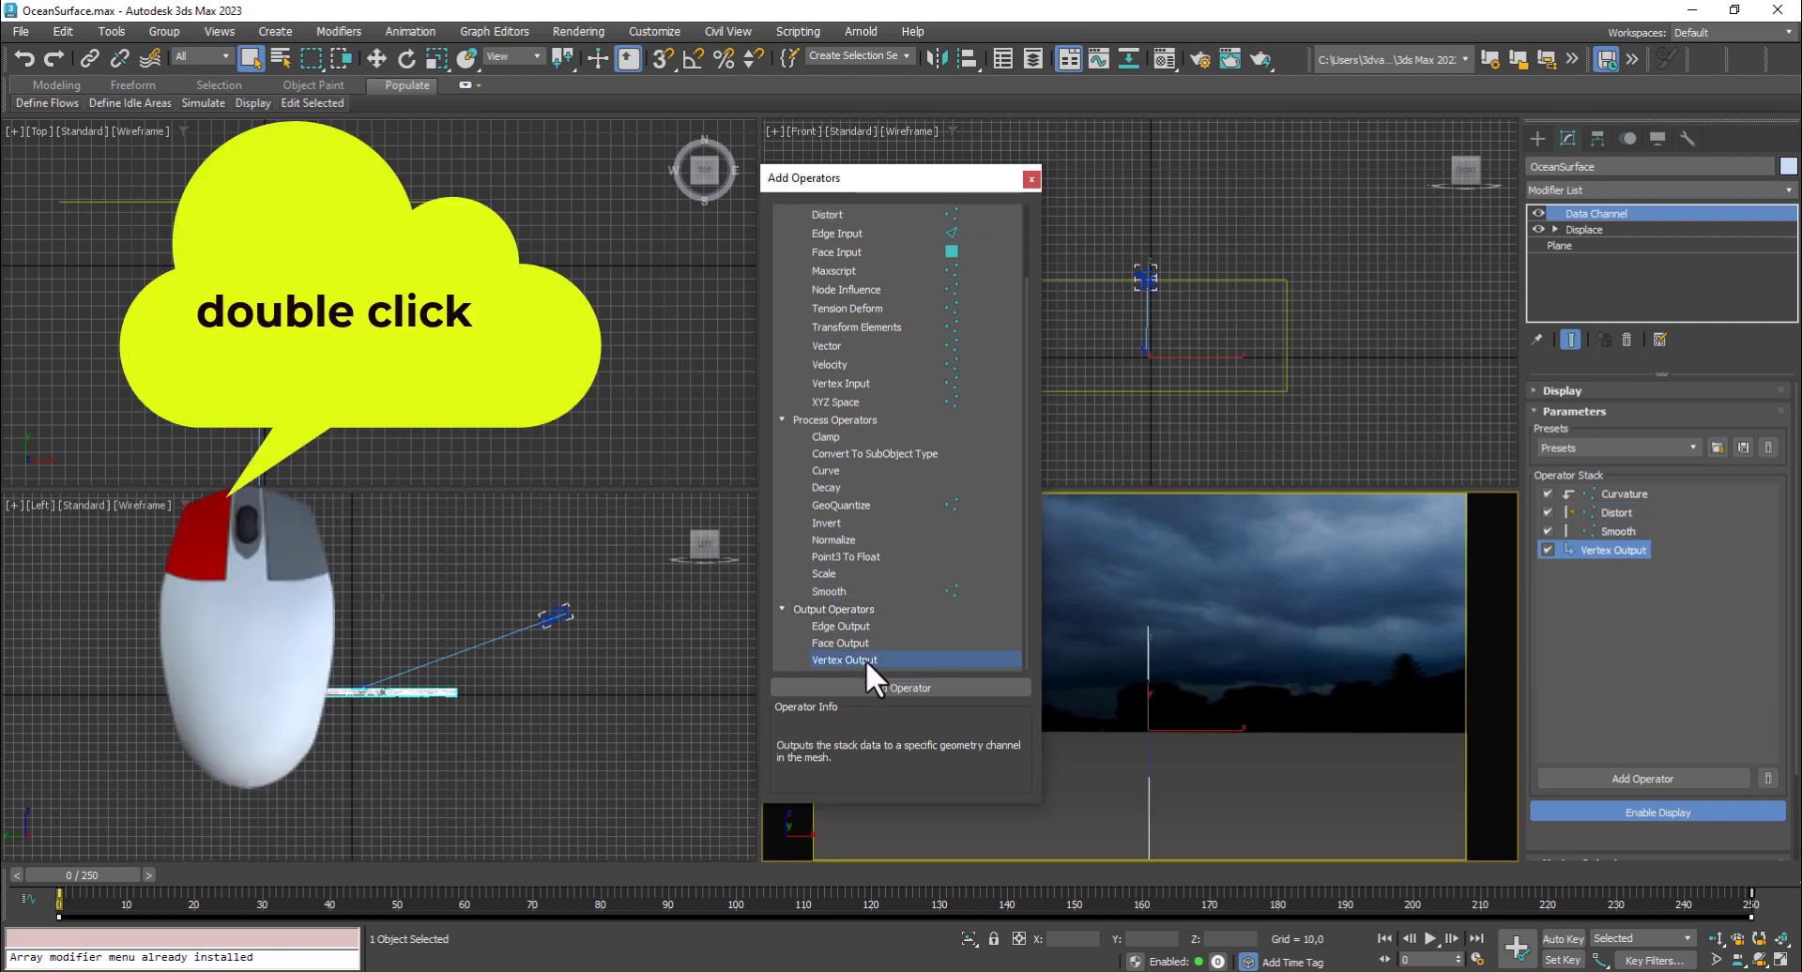
click(1032, 178)
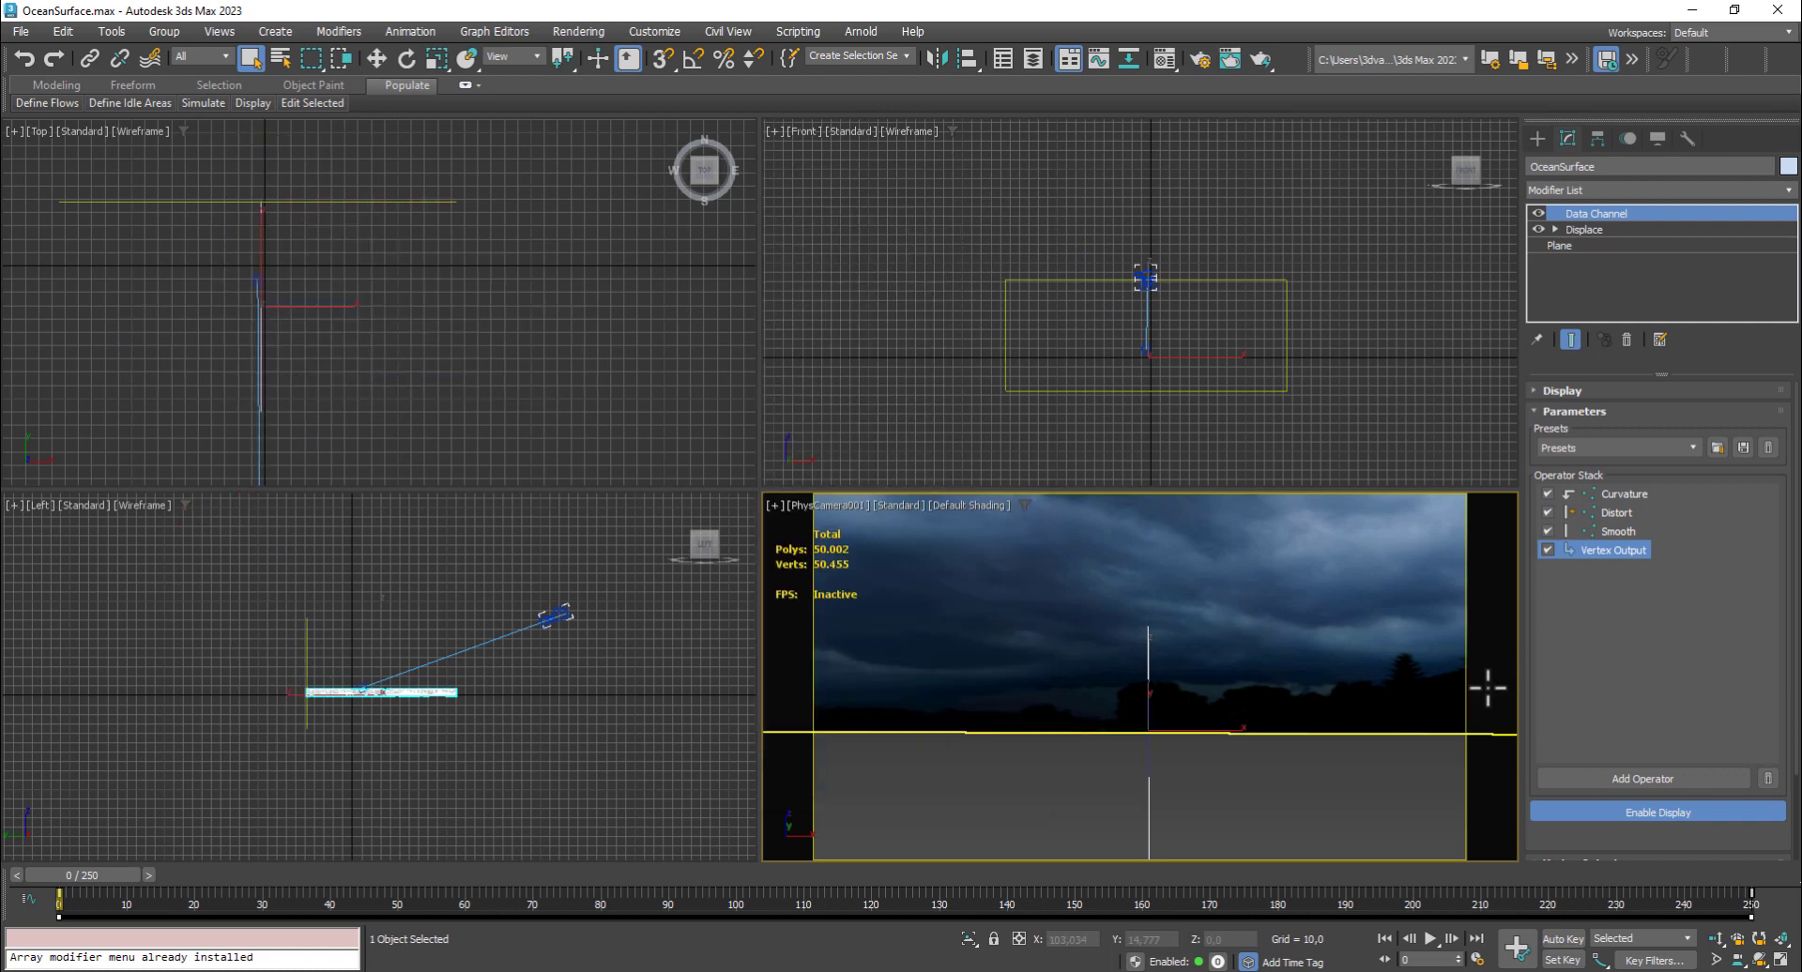
Set the Vertex Output operator to write to a Map Channel with the channel name OceanMaterial
scroll(1657, 793, down, 2)
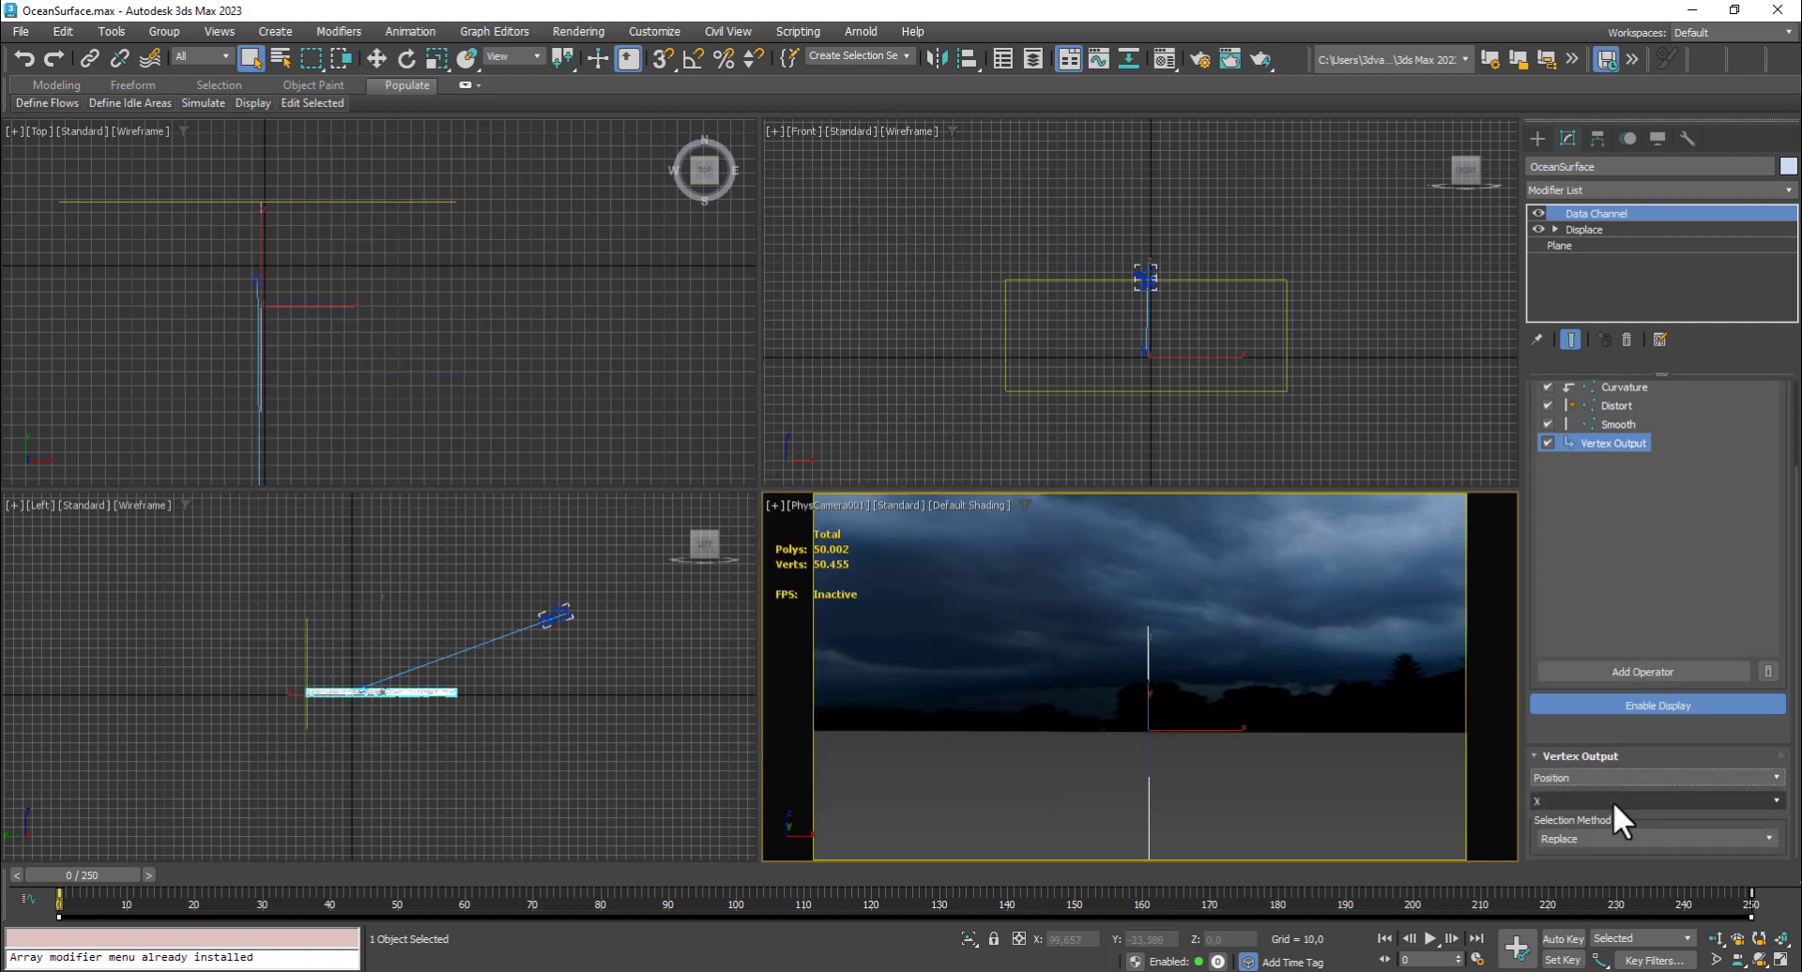
click(1625, 774)
click(1590, 826)
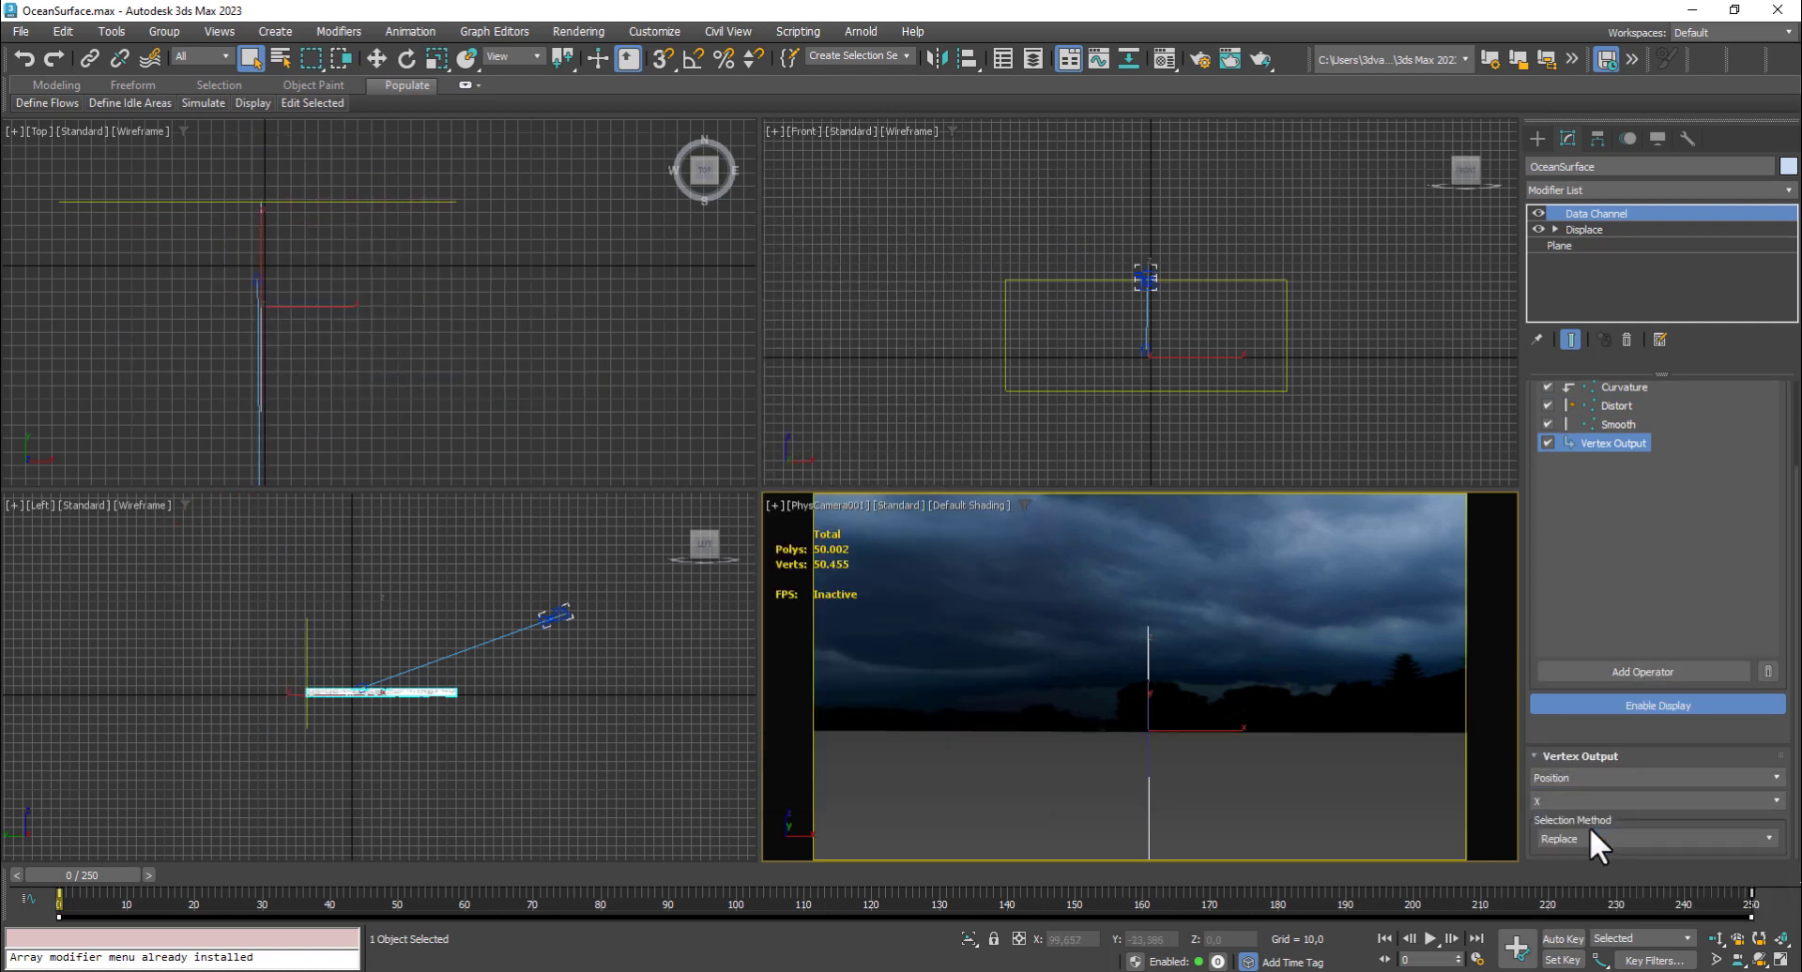
click(1601, 837)
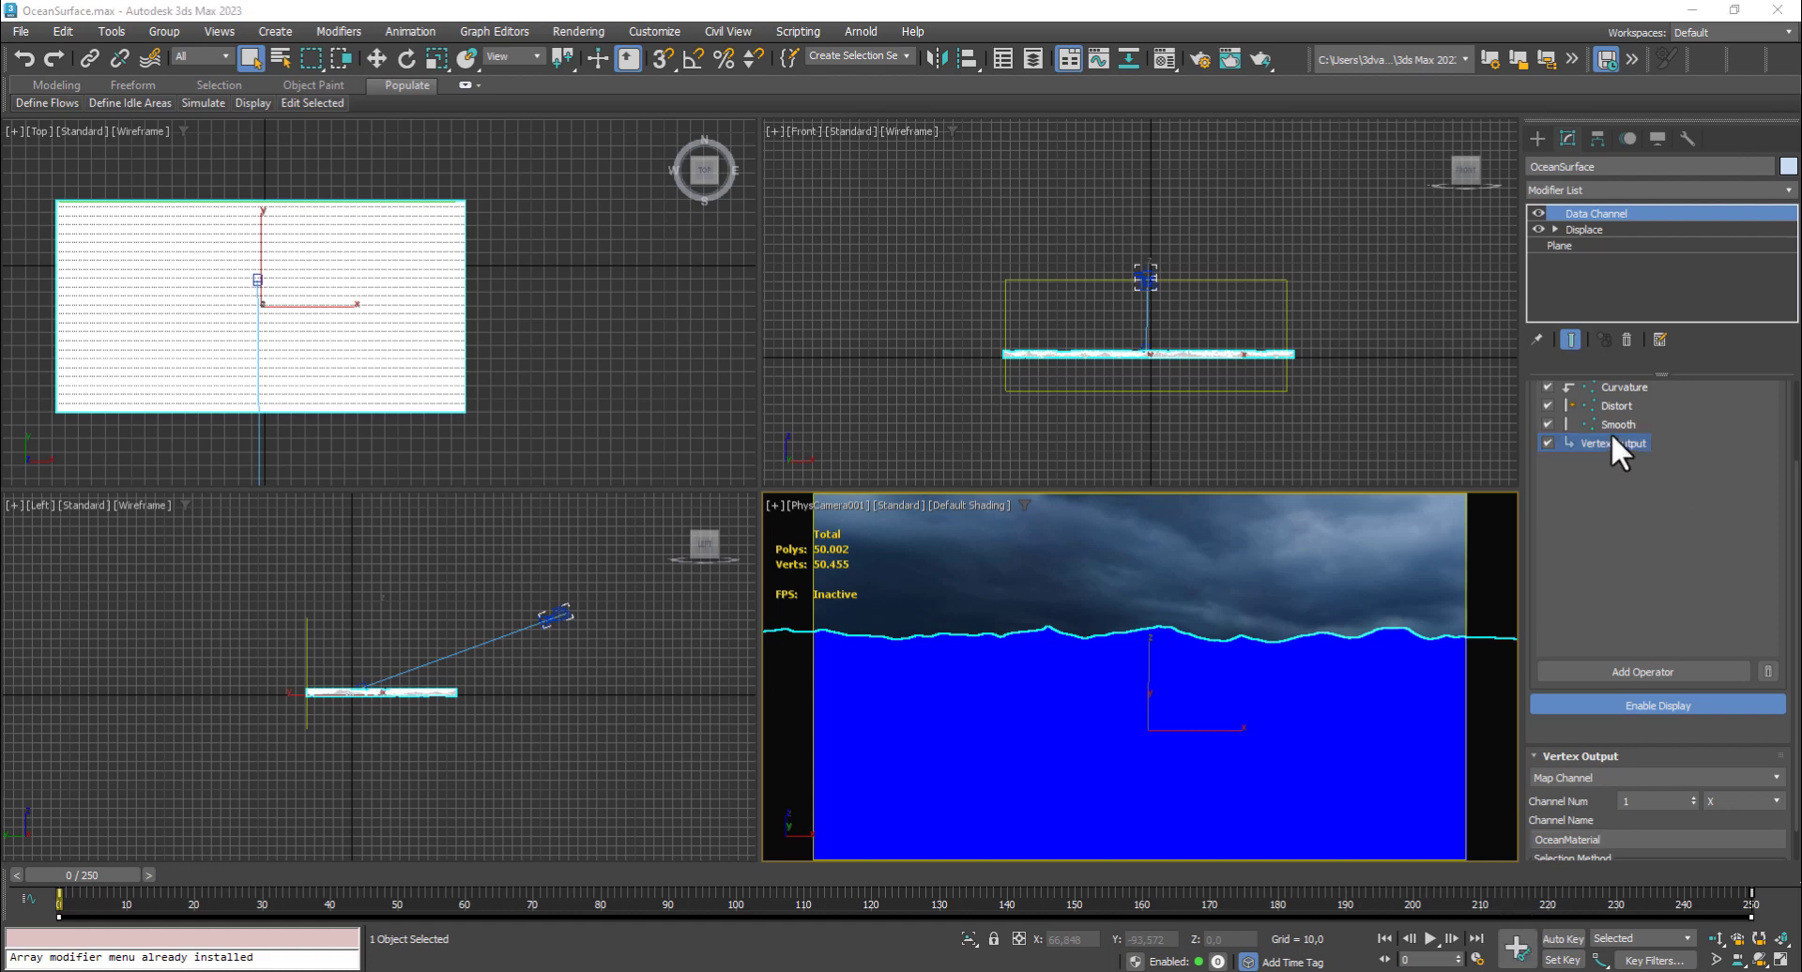
Set the Curvature operator's Convex value to 4 and its Flat value to 0,45
click(1626, 386)
scroll(1699, 657, down, 1)
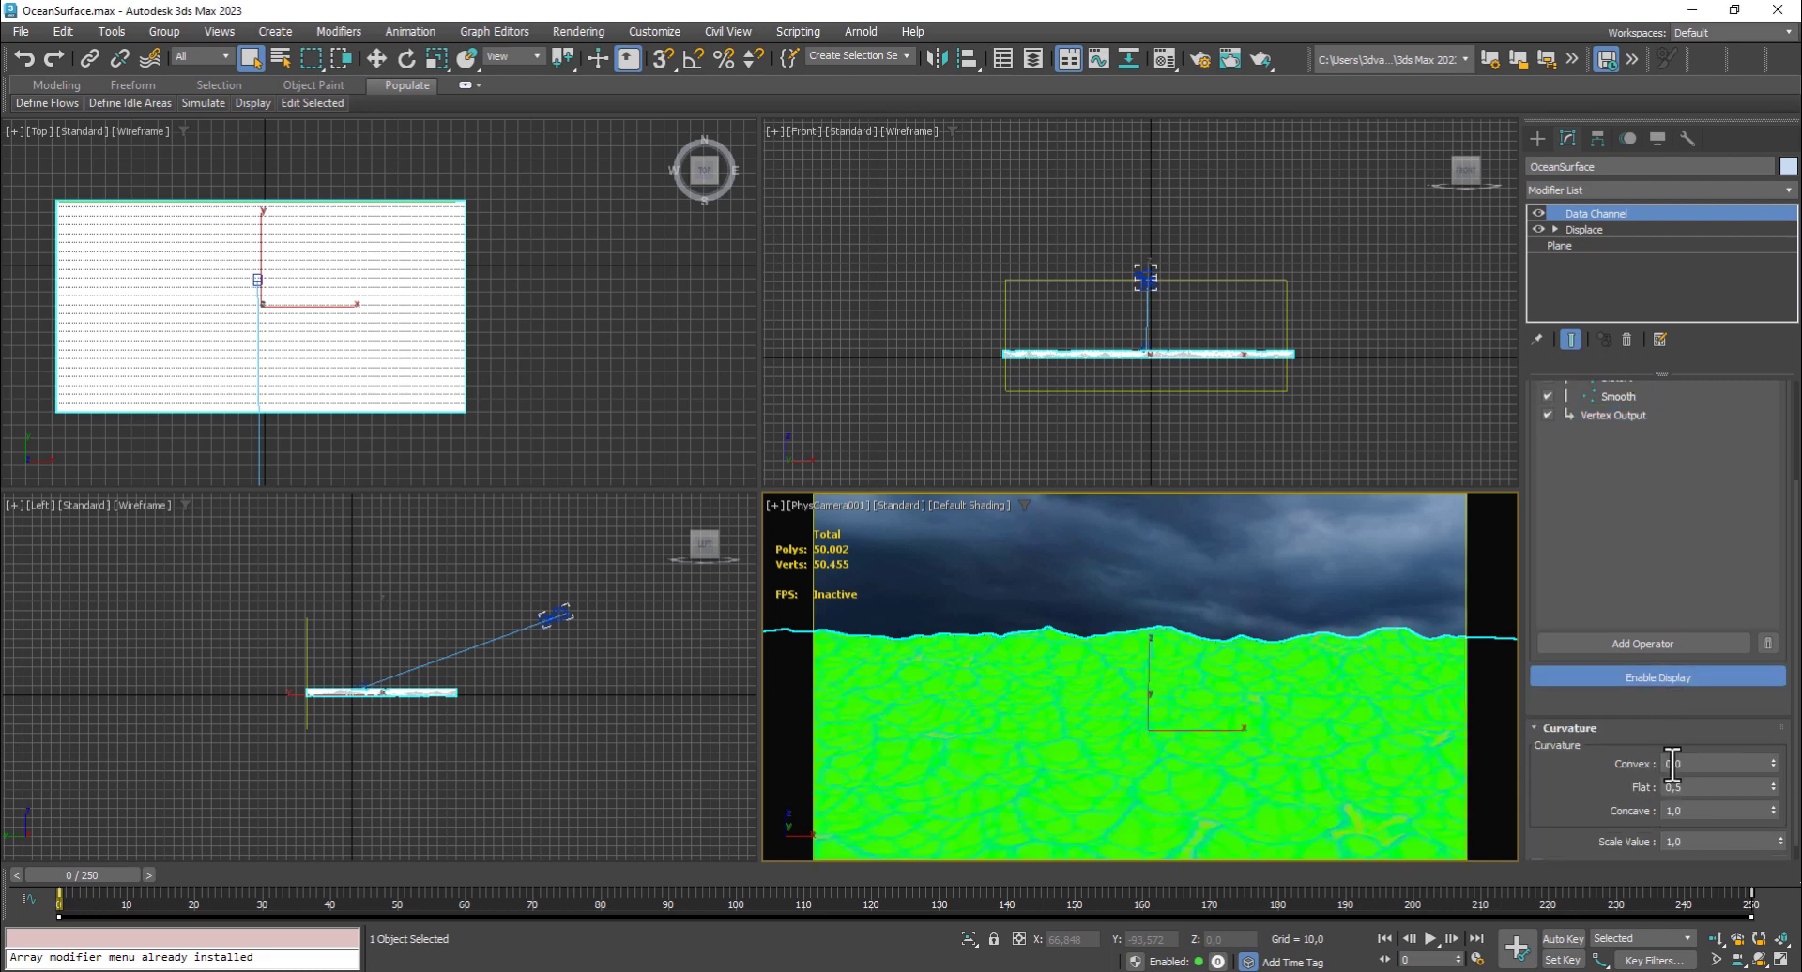
double_click(1706, 745)
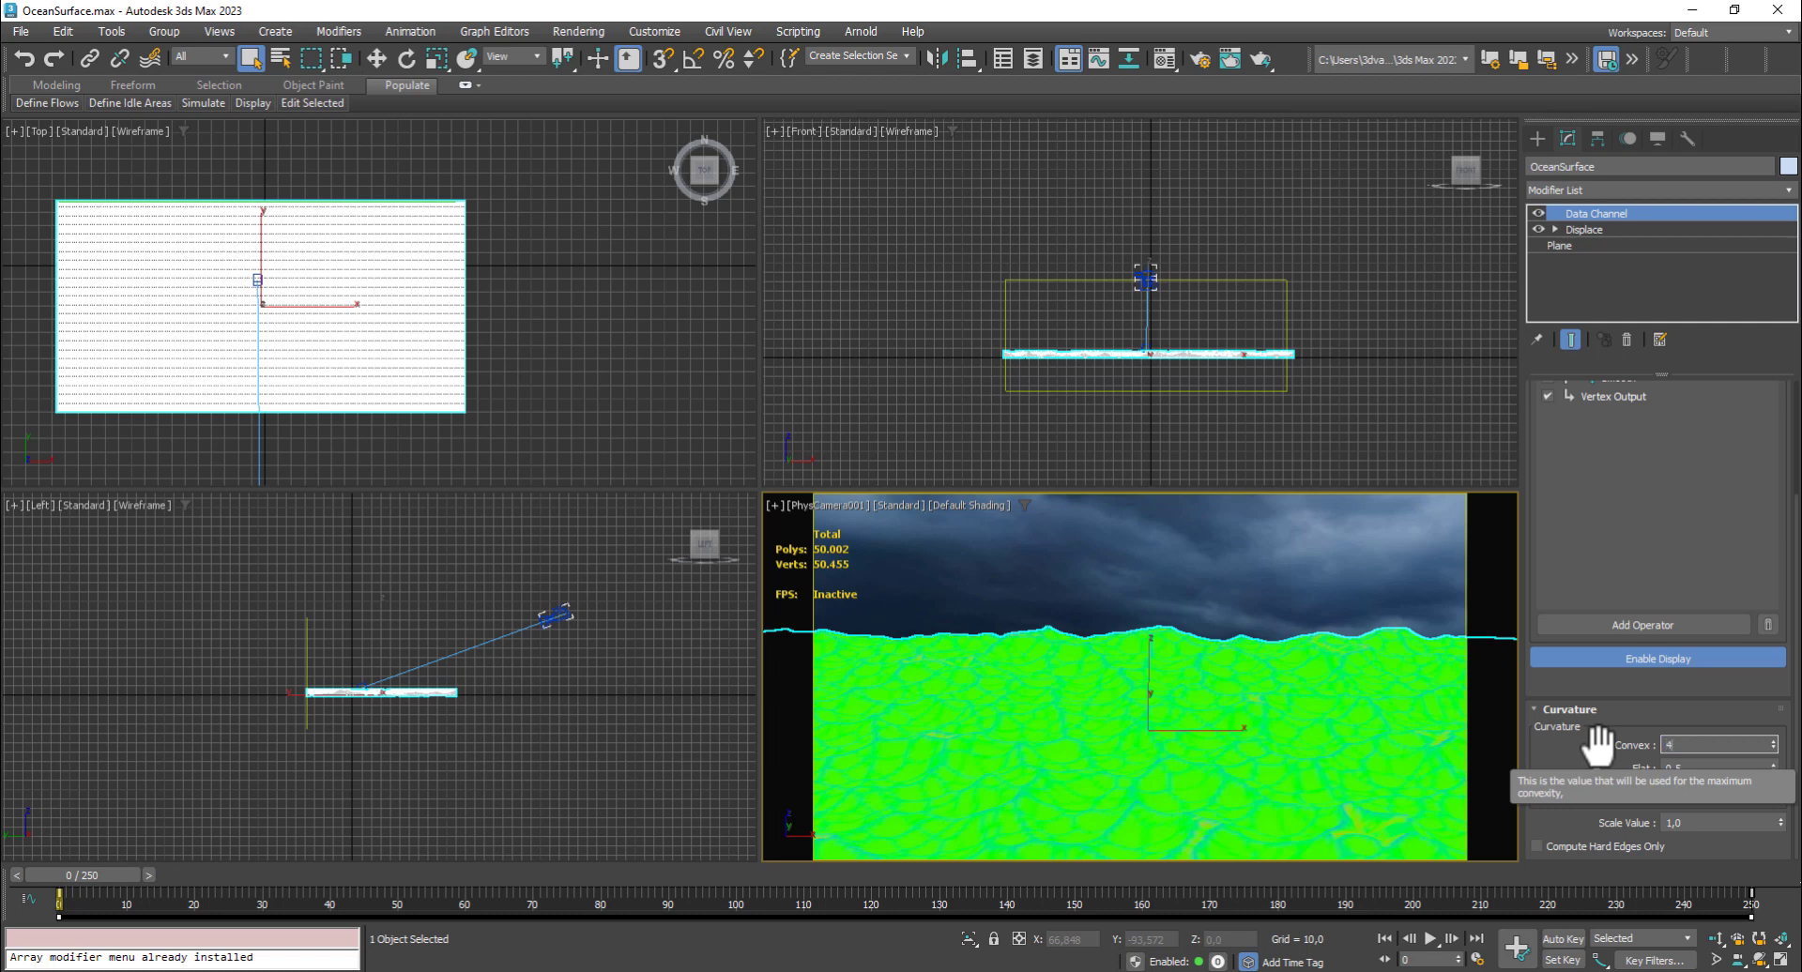
key(Return)
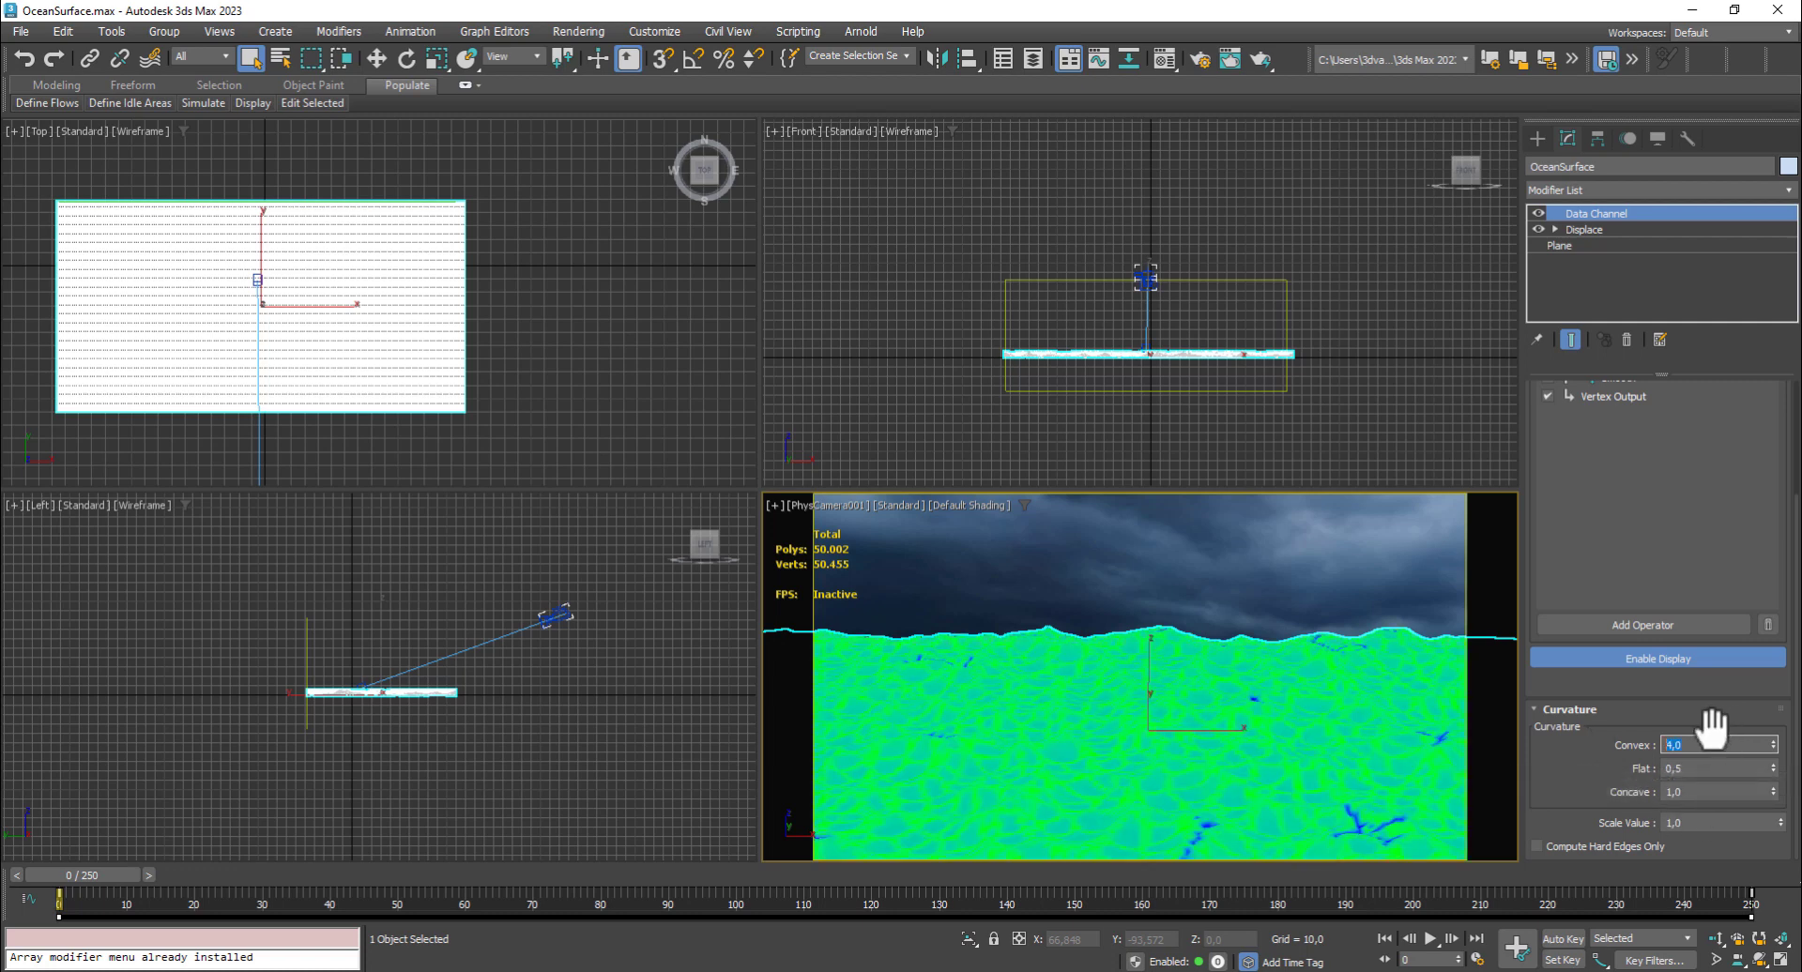
click(1685, 770)
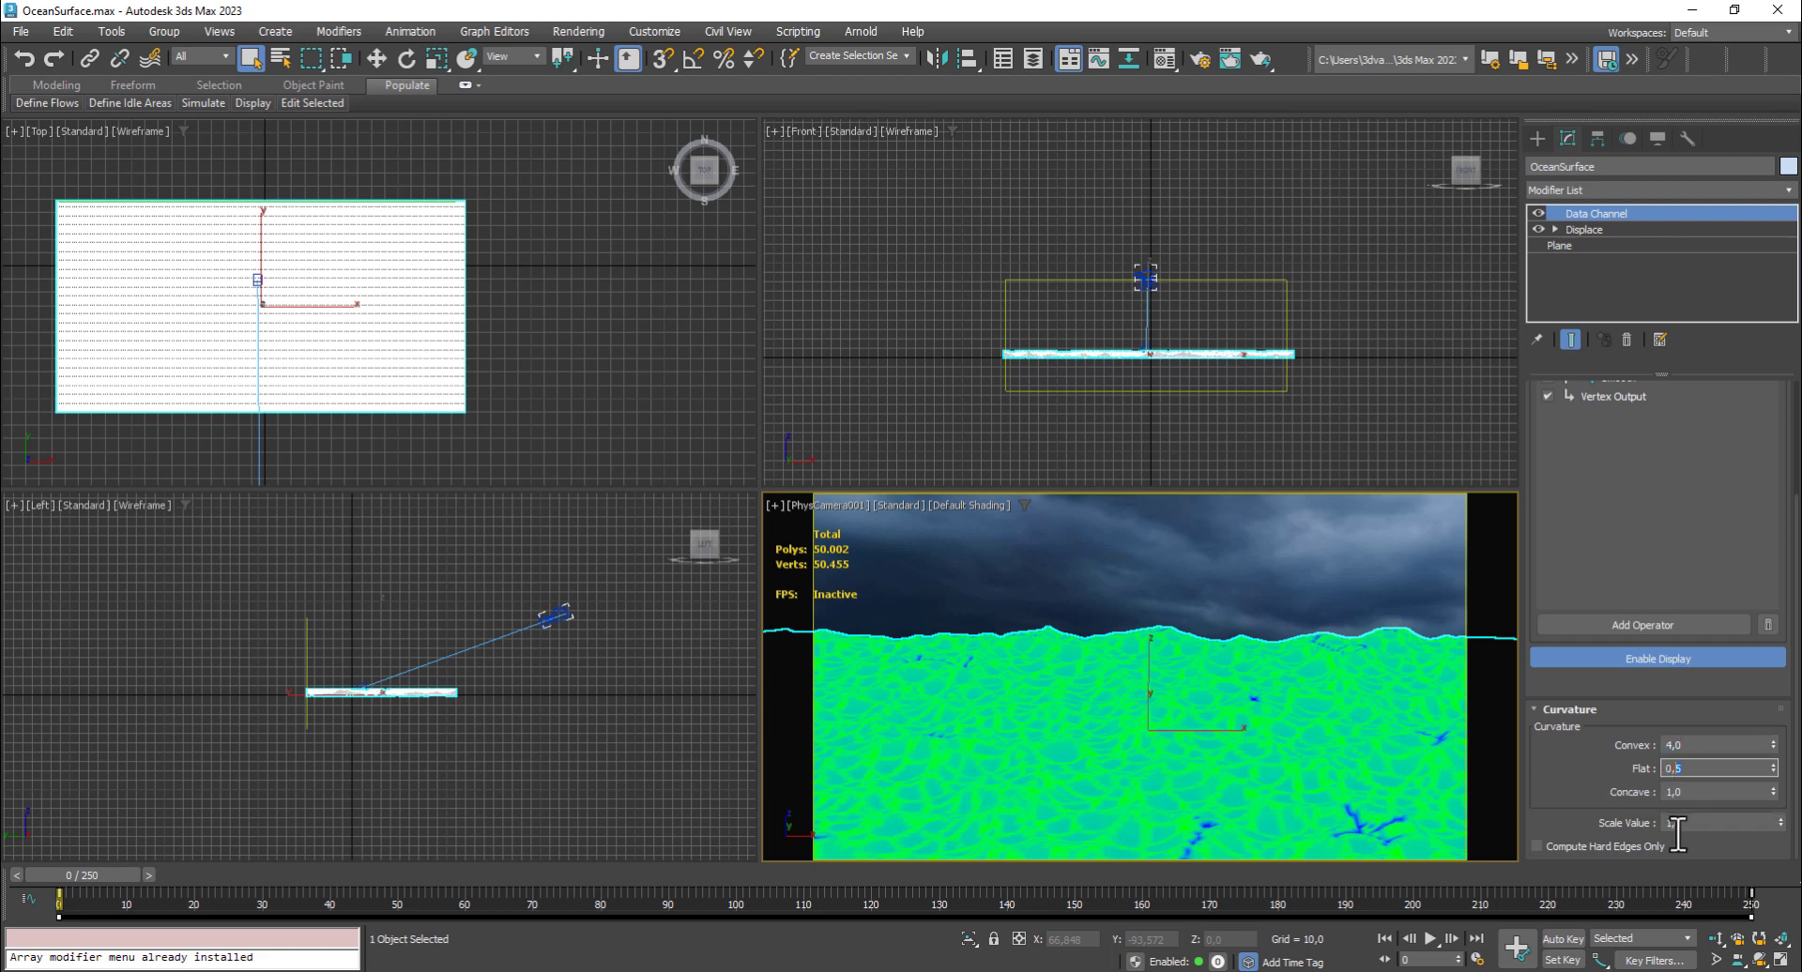
text(7)
key(Return)
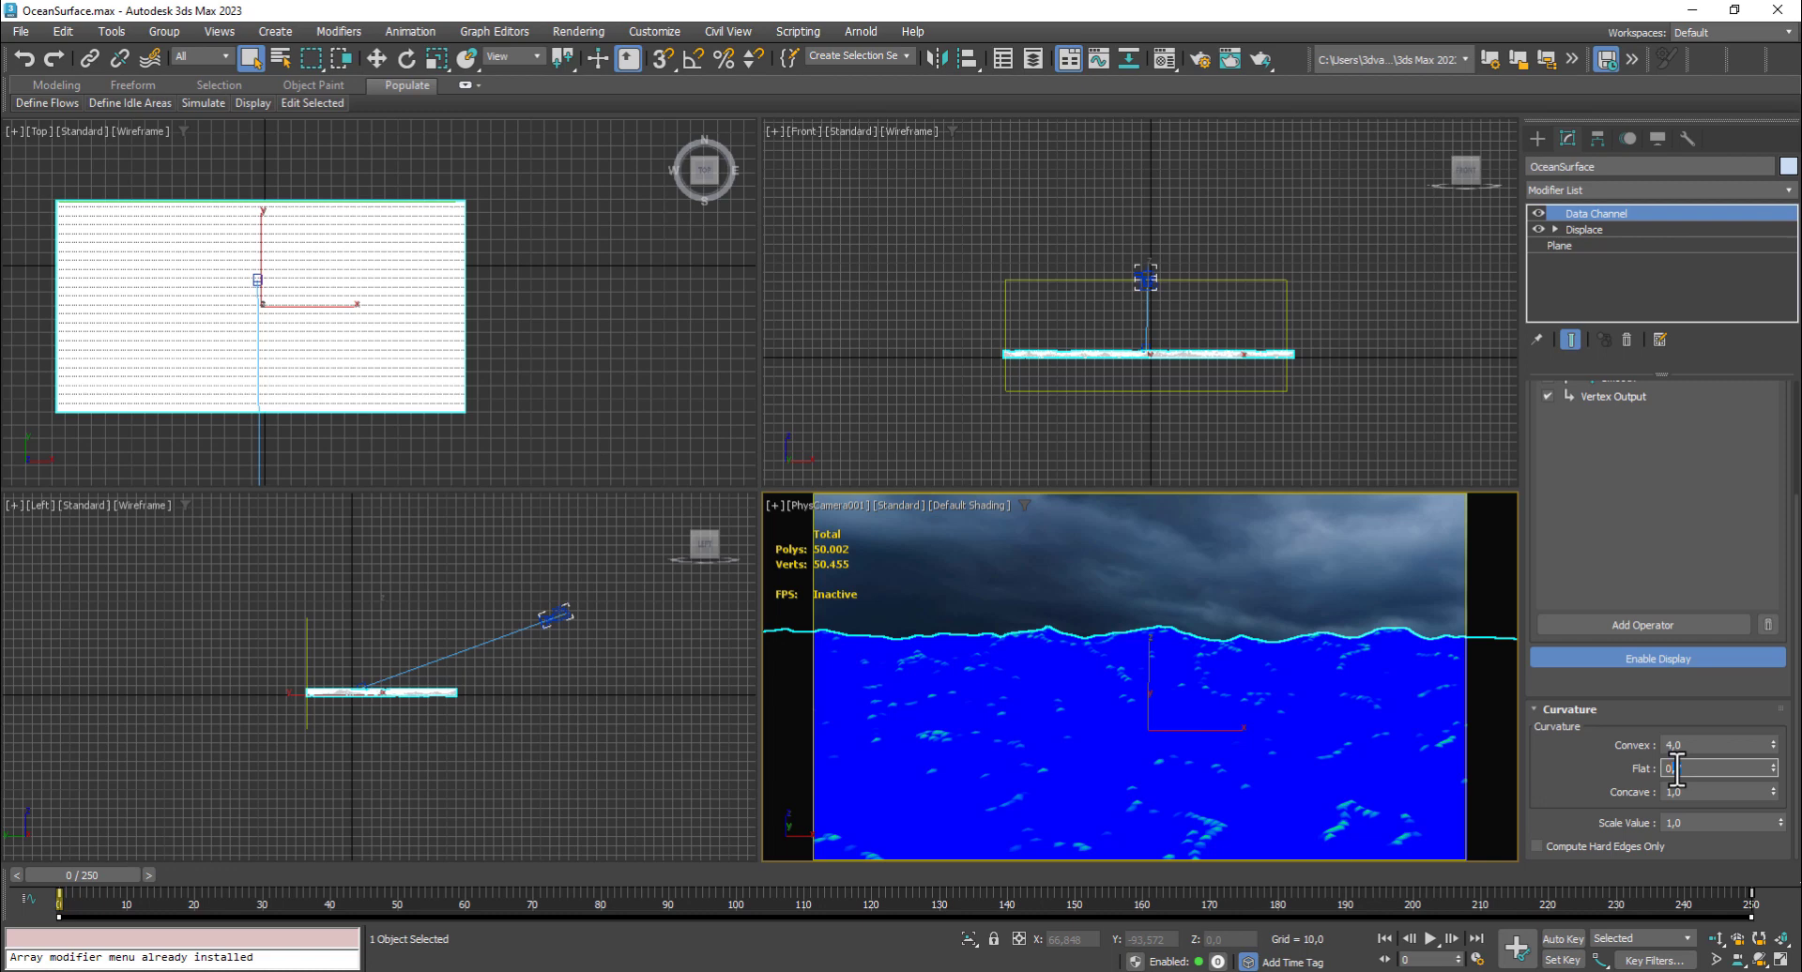
key(Return)
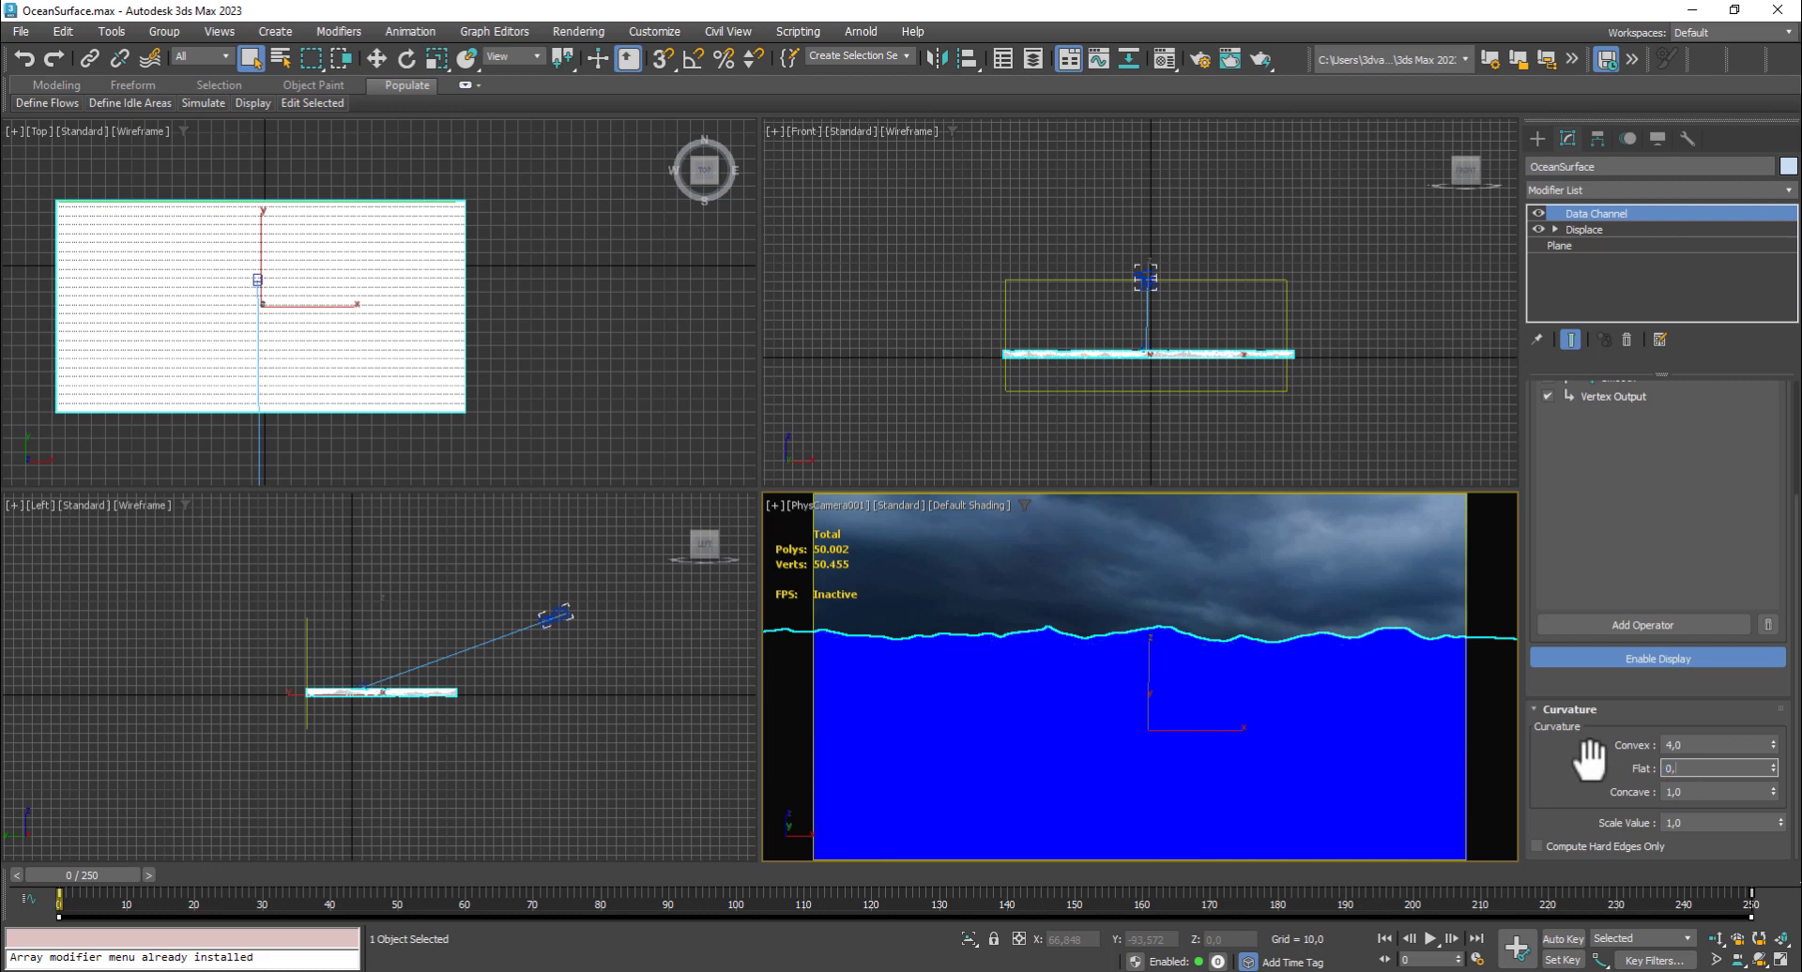
key(Return)
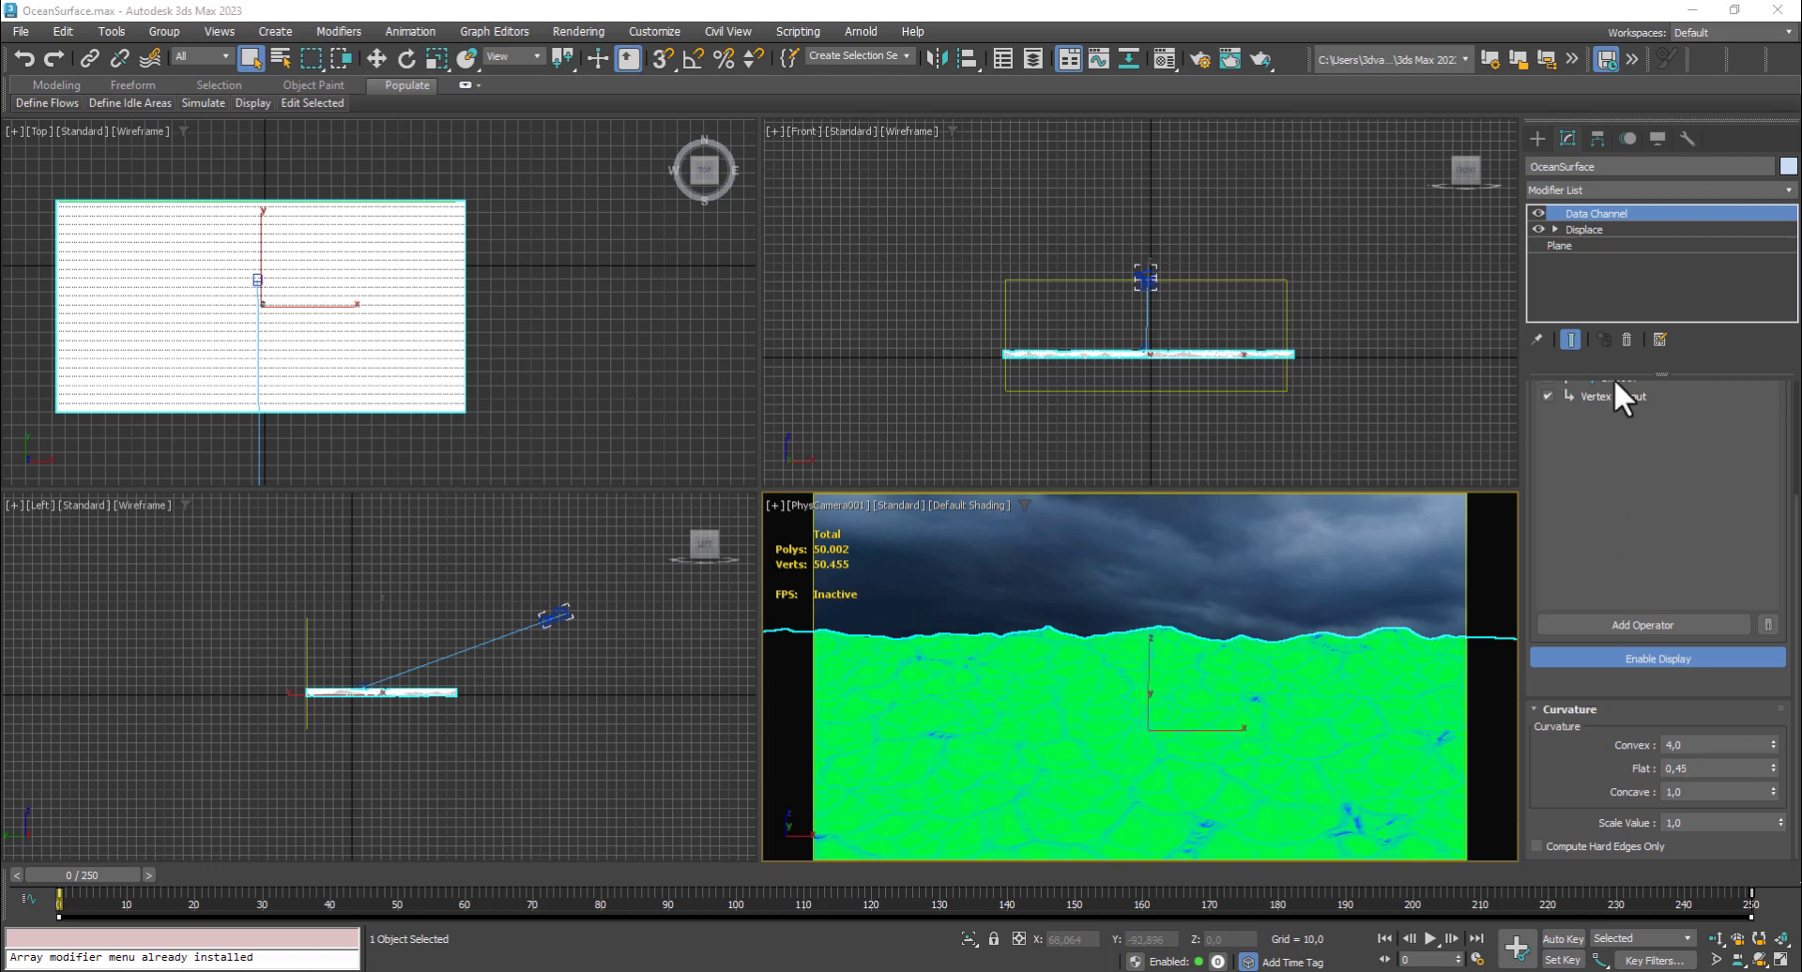
Assign a Cellular map to the Data Channel's Distort operator
scroll(1615, 491, up, 3)
click(1615, 499)
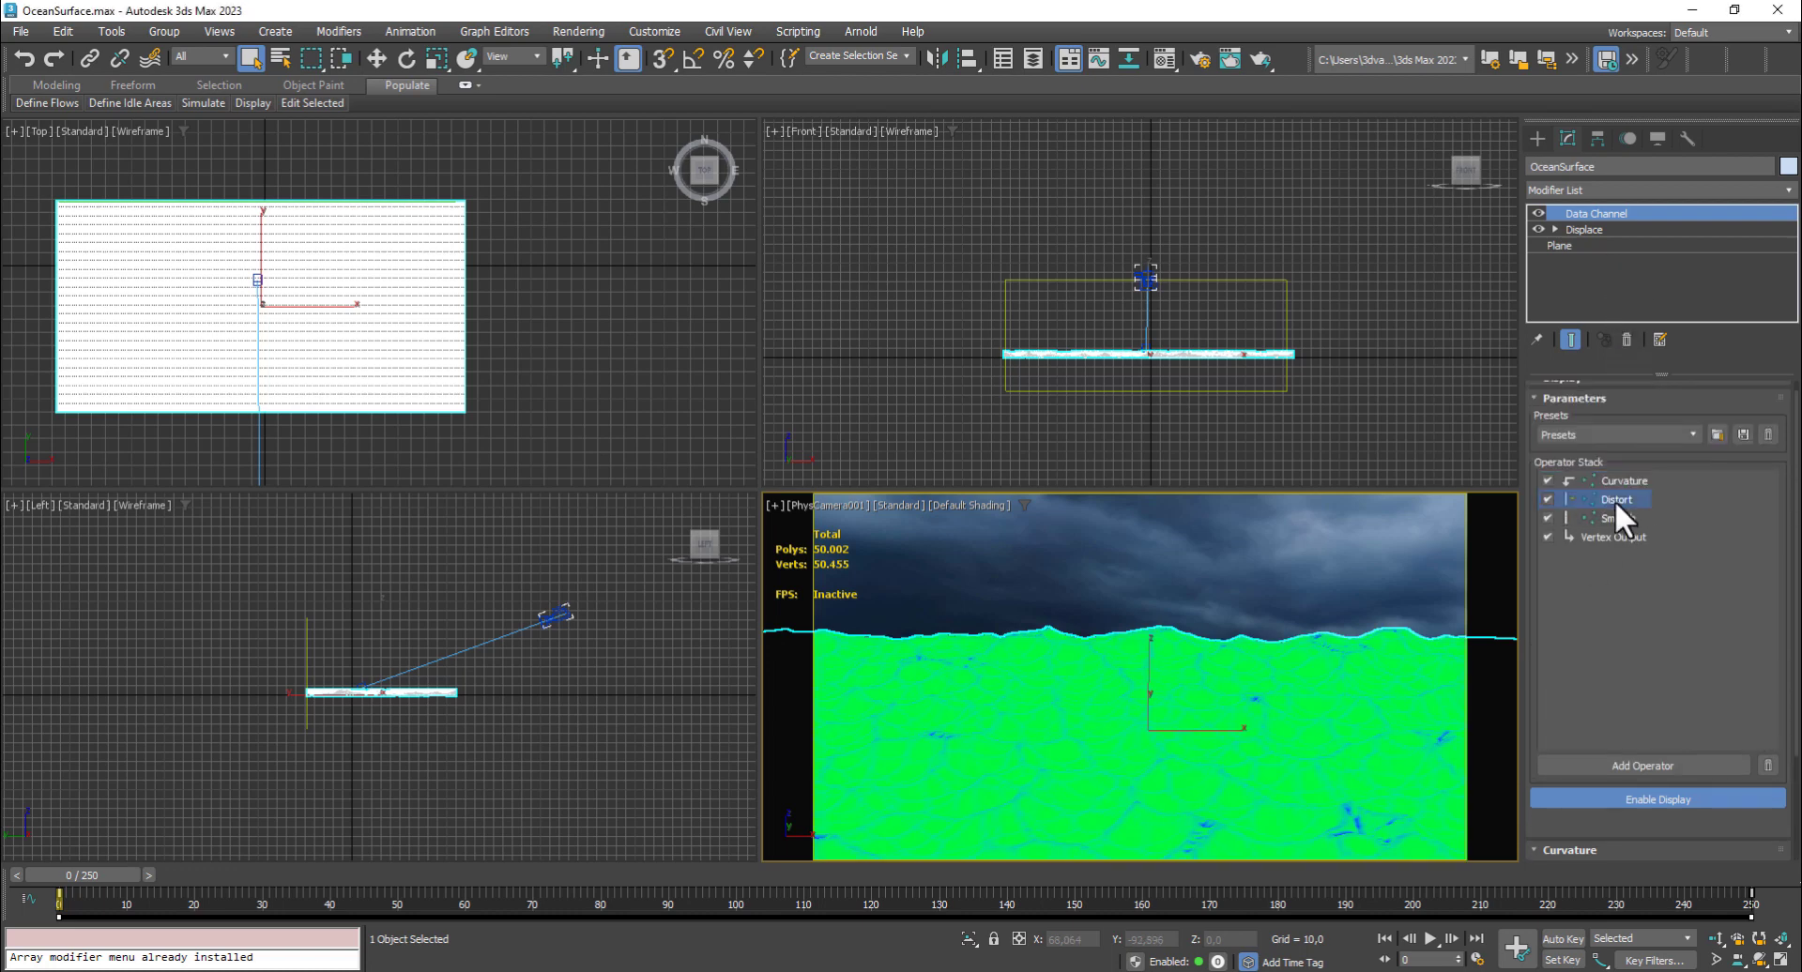
scroll(1682, 598, down, 2)
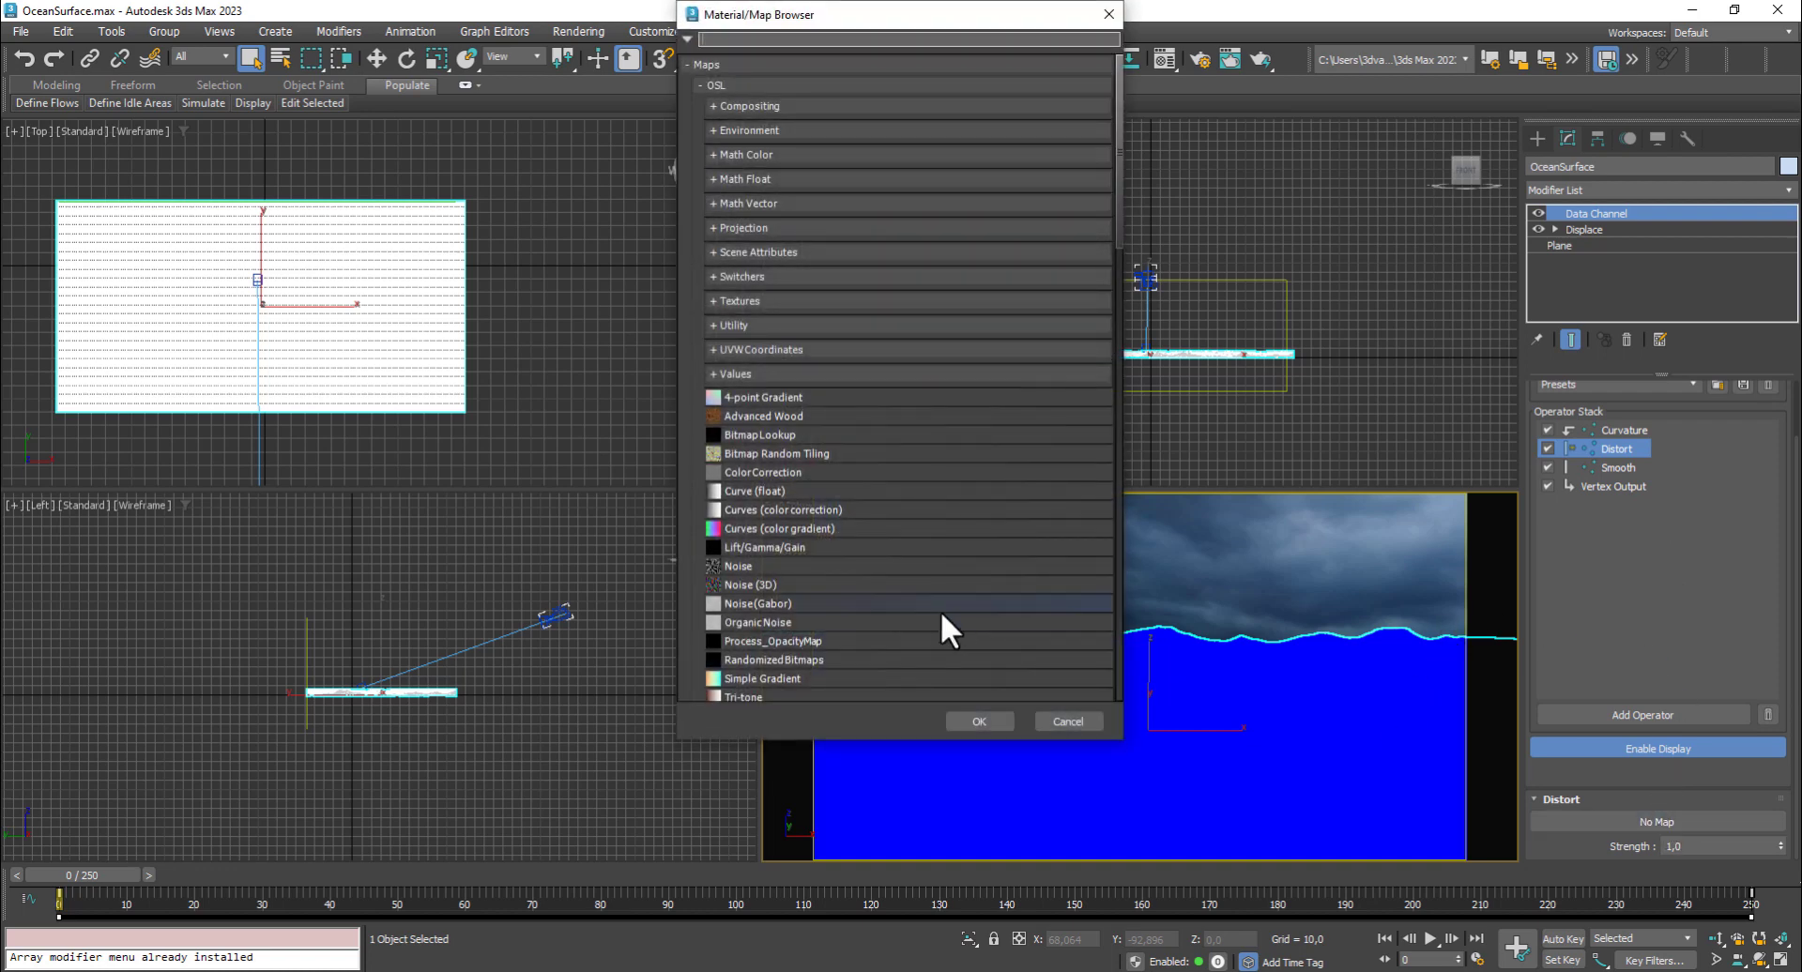
scroll(835, 561, down, 1)
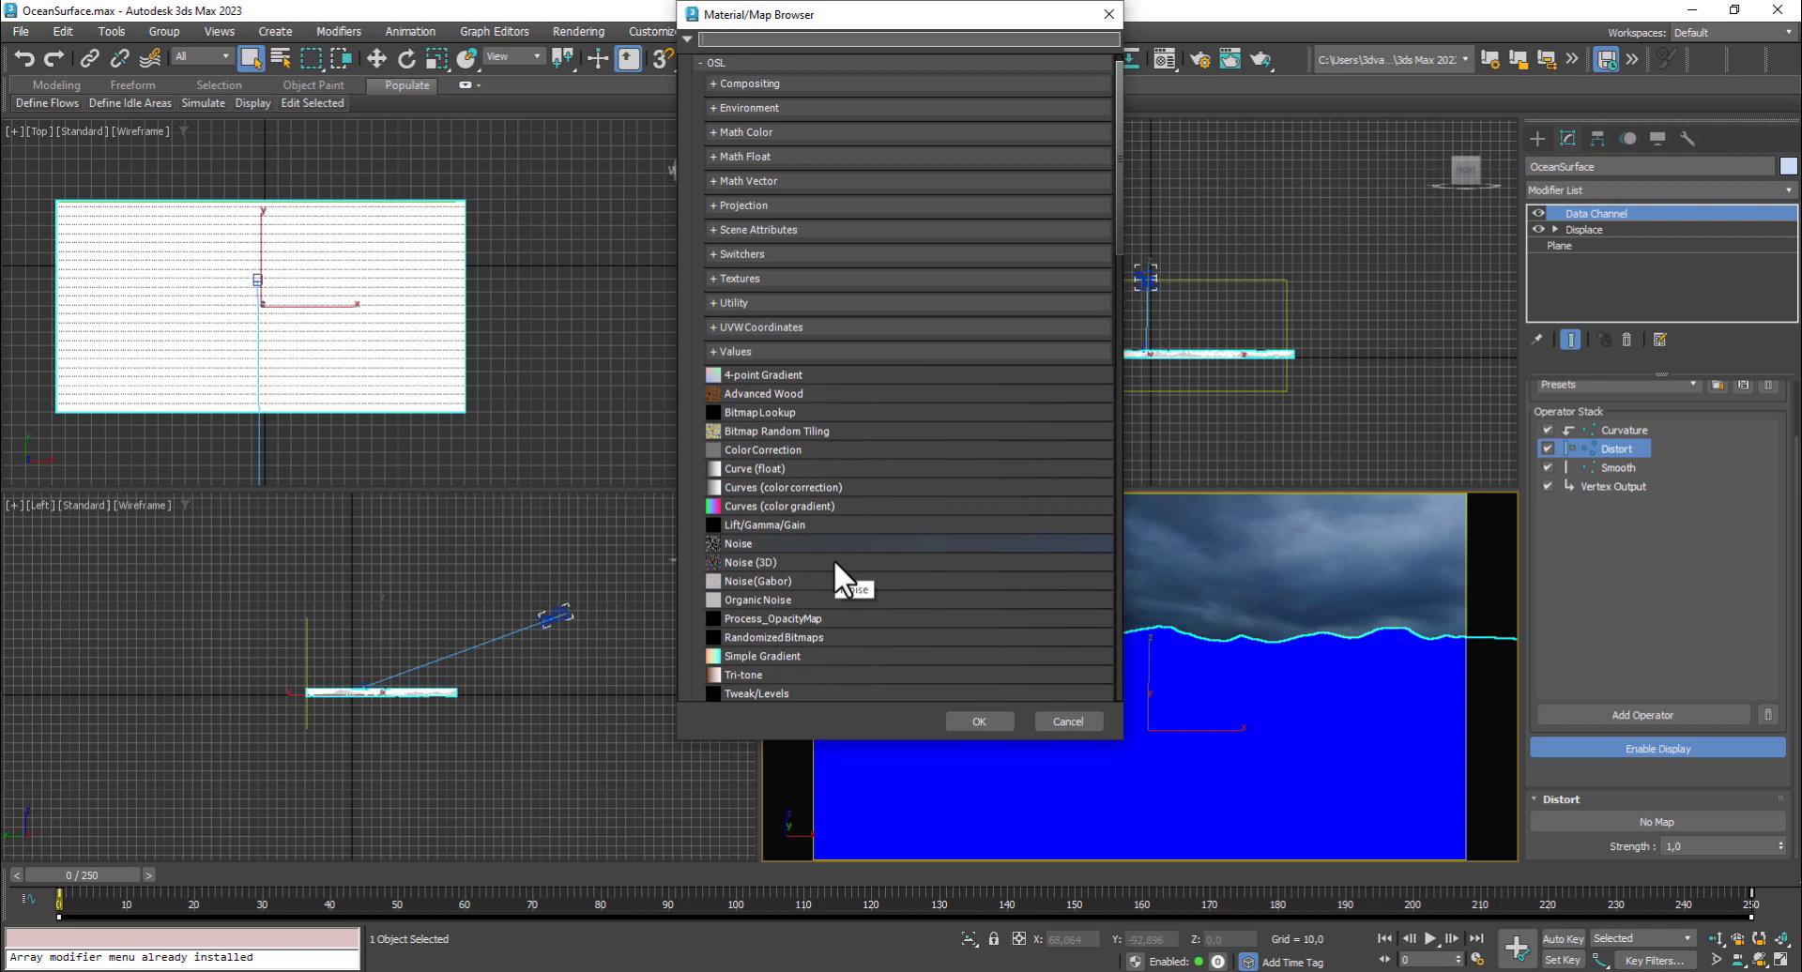
scroll(834, 560, down, 10)
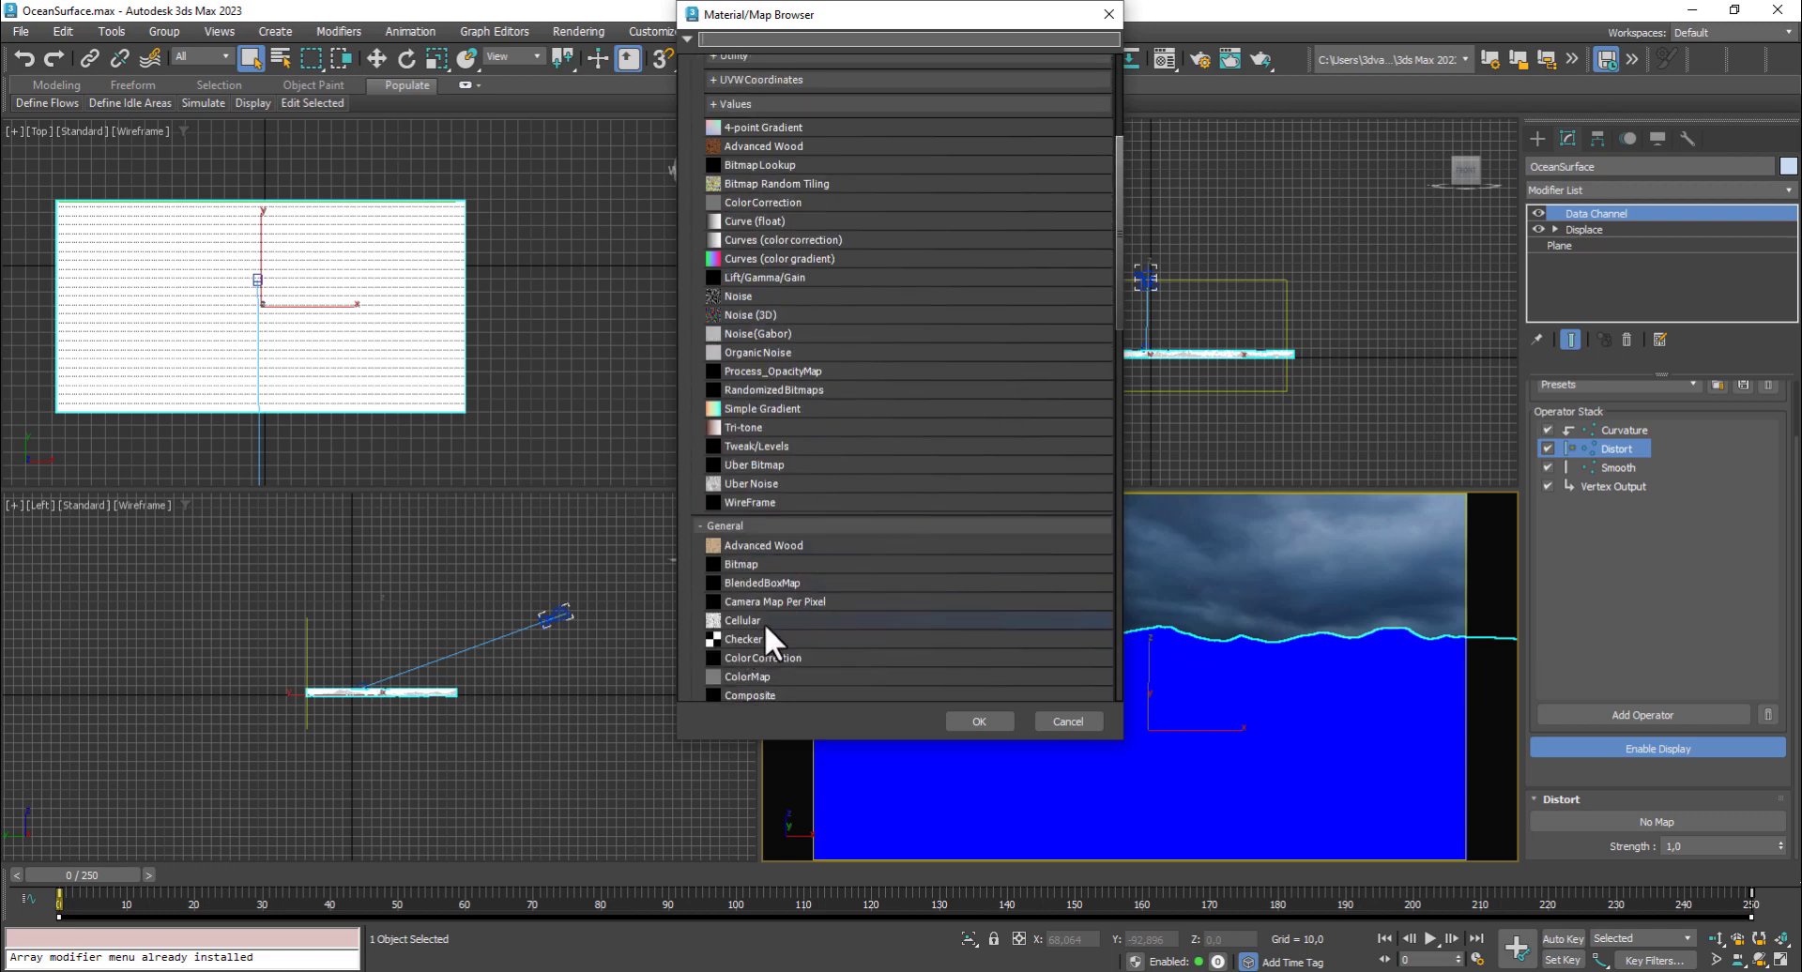
double_click(764, 623)
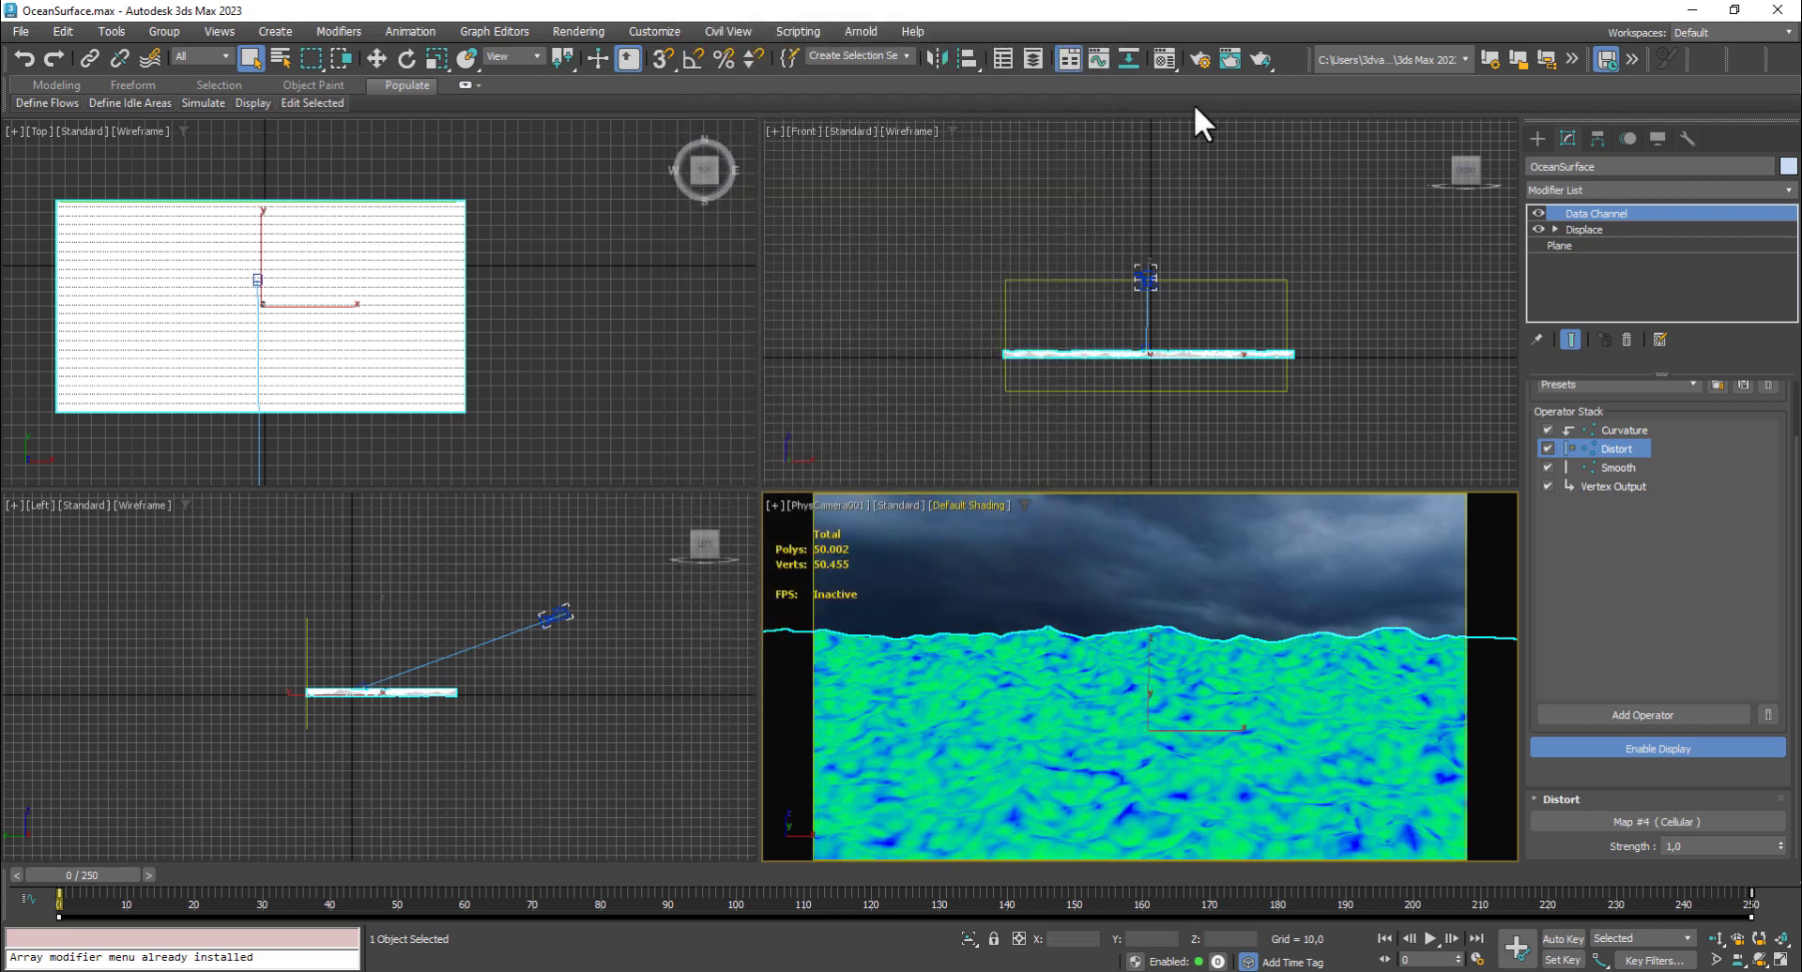
Place the Distort operator's Cellular map as an instance in an unused Material Editor sample slot
click(1161, 53)
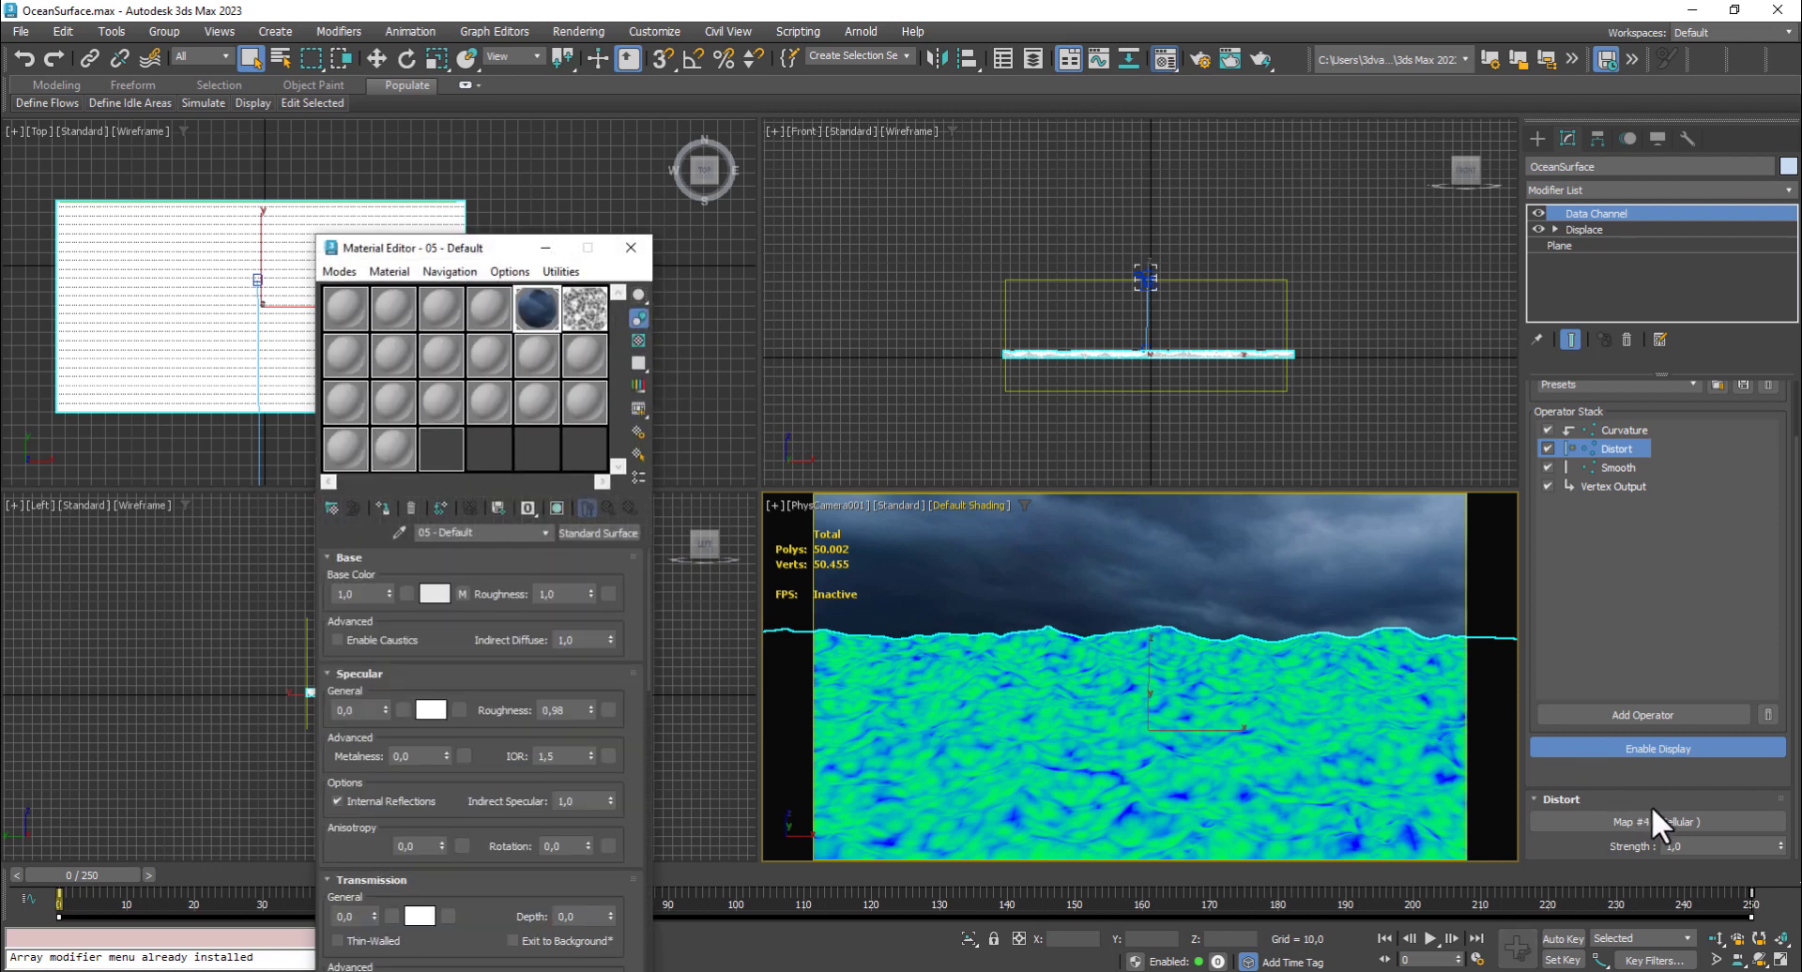
drag(1663, 819, 588, 352)
click(445, 742)
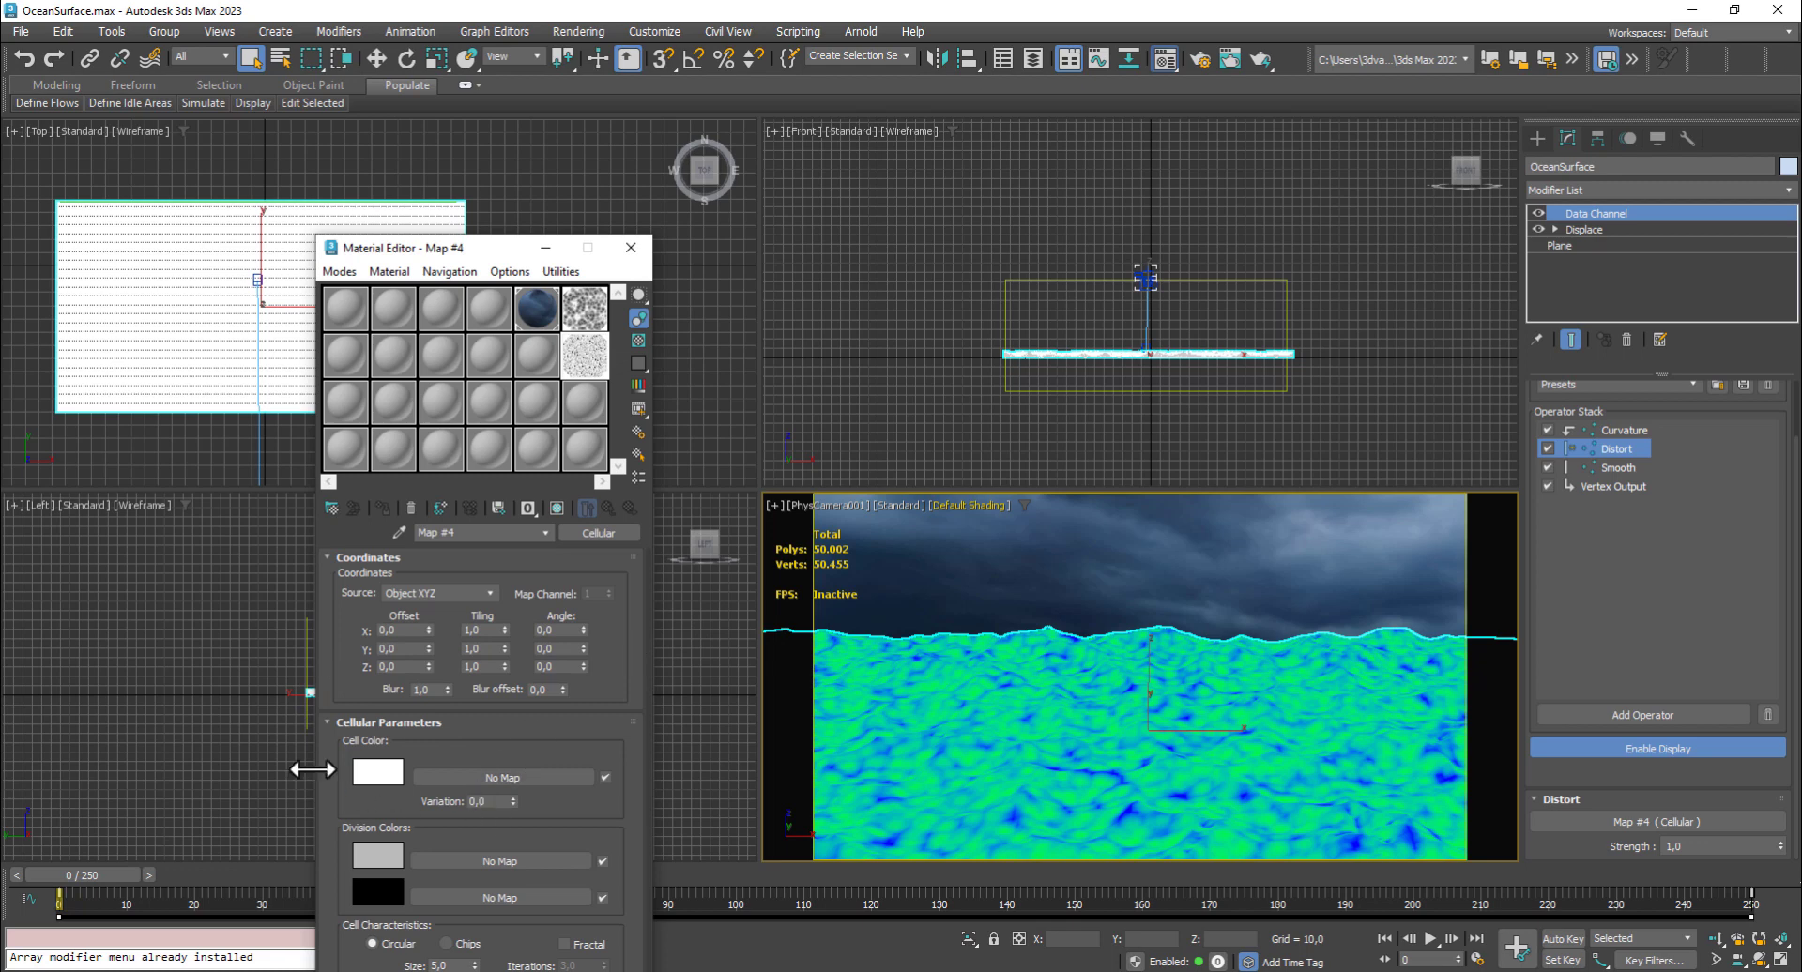
Set the Cellular map's cell color to black and its first division color to white
click(387, 770)
drag(189, 562, 192, 713)
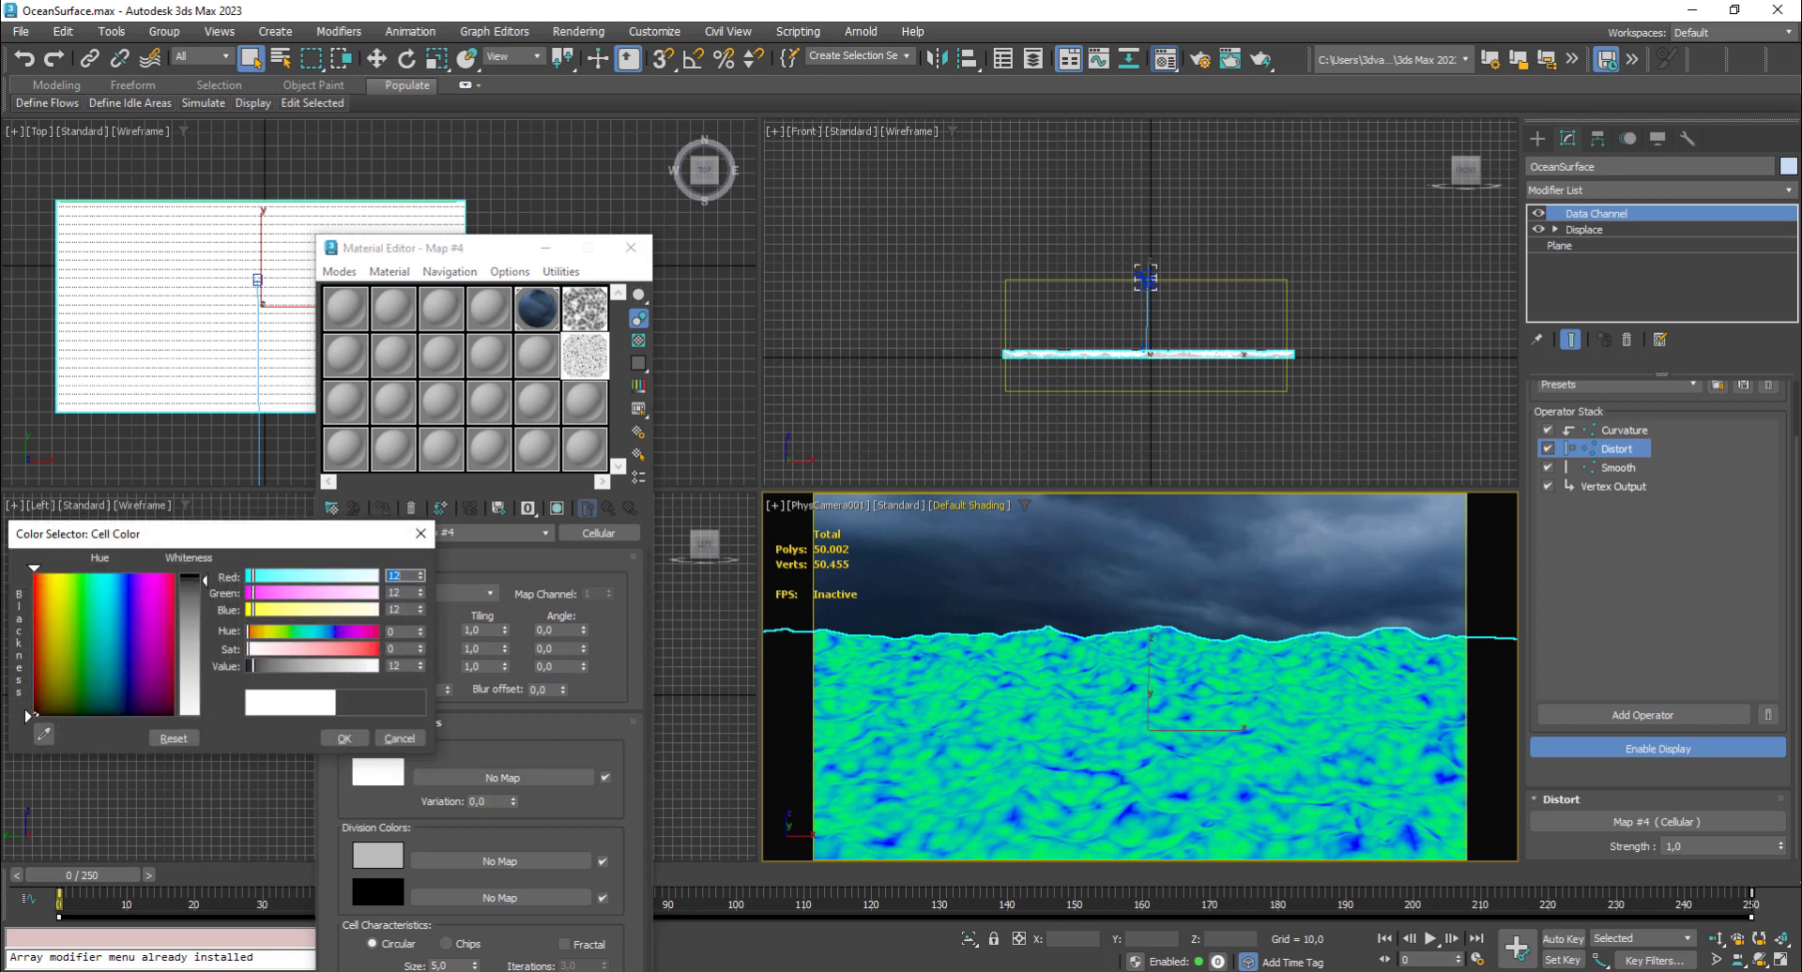
click(329, 734)
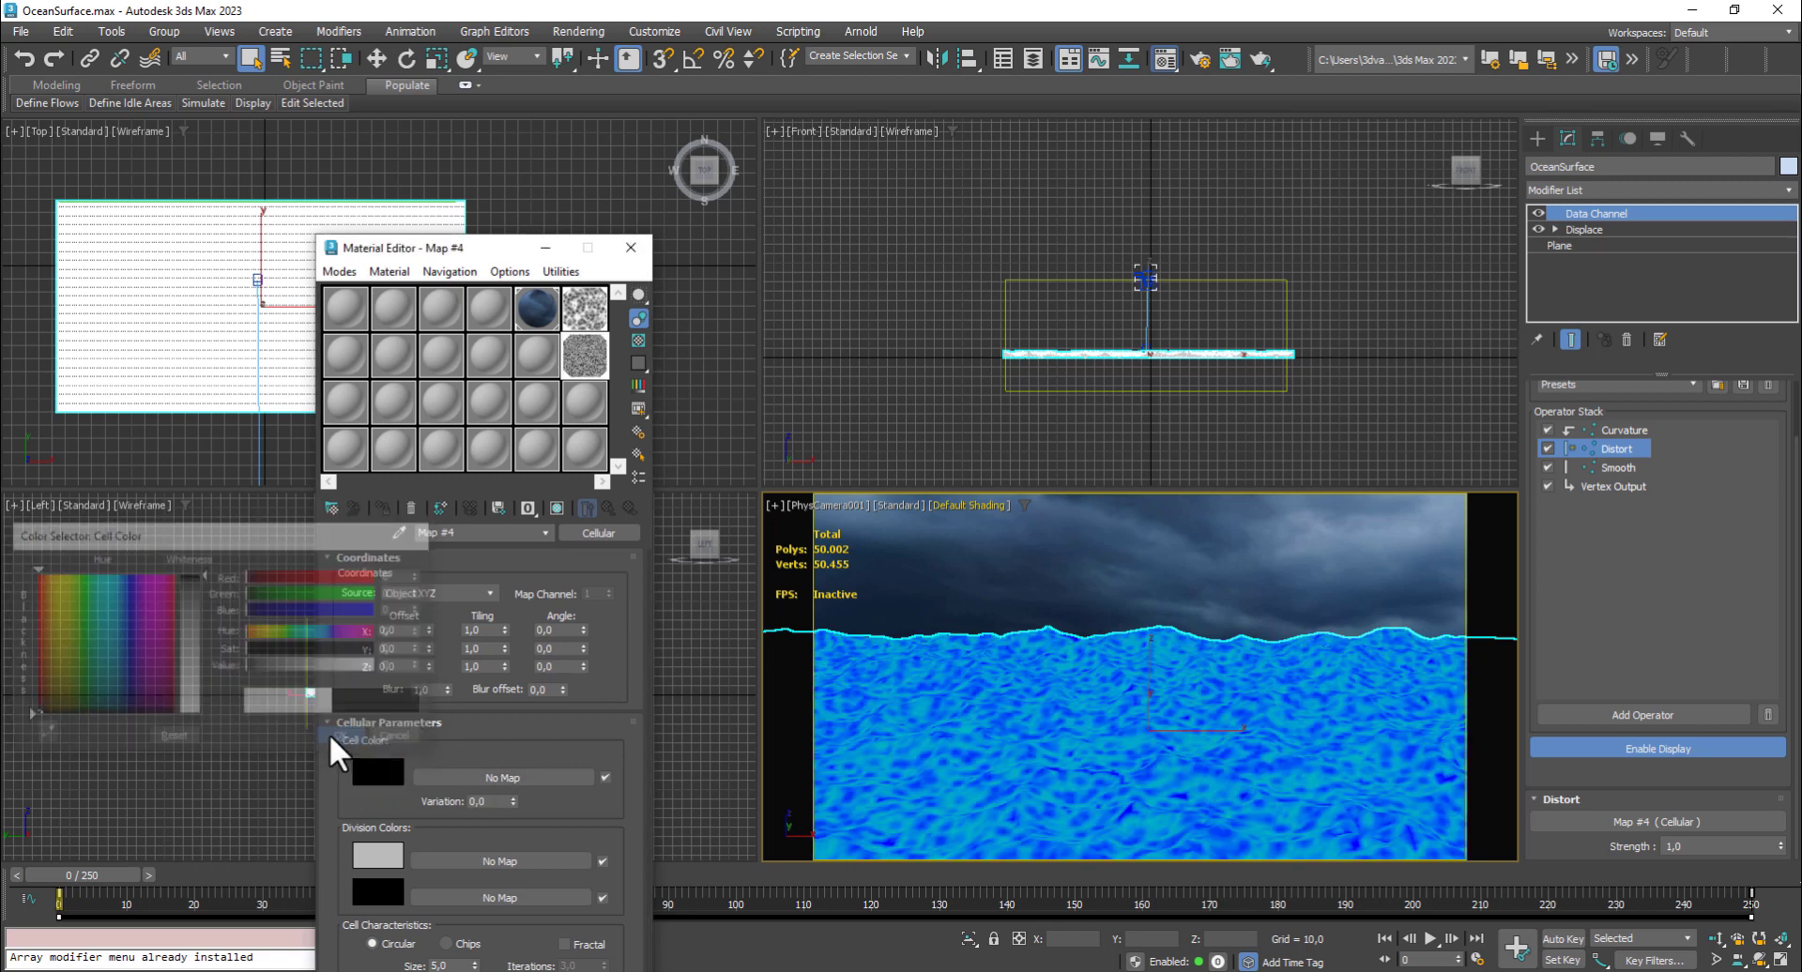
click(379, 855)
drag(205, 787, 207, 805)
click(347, 817)
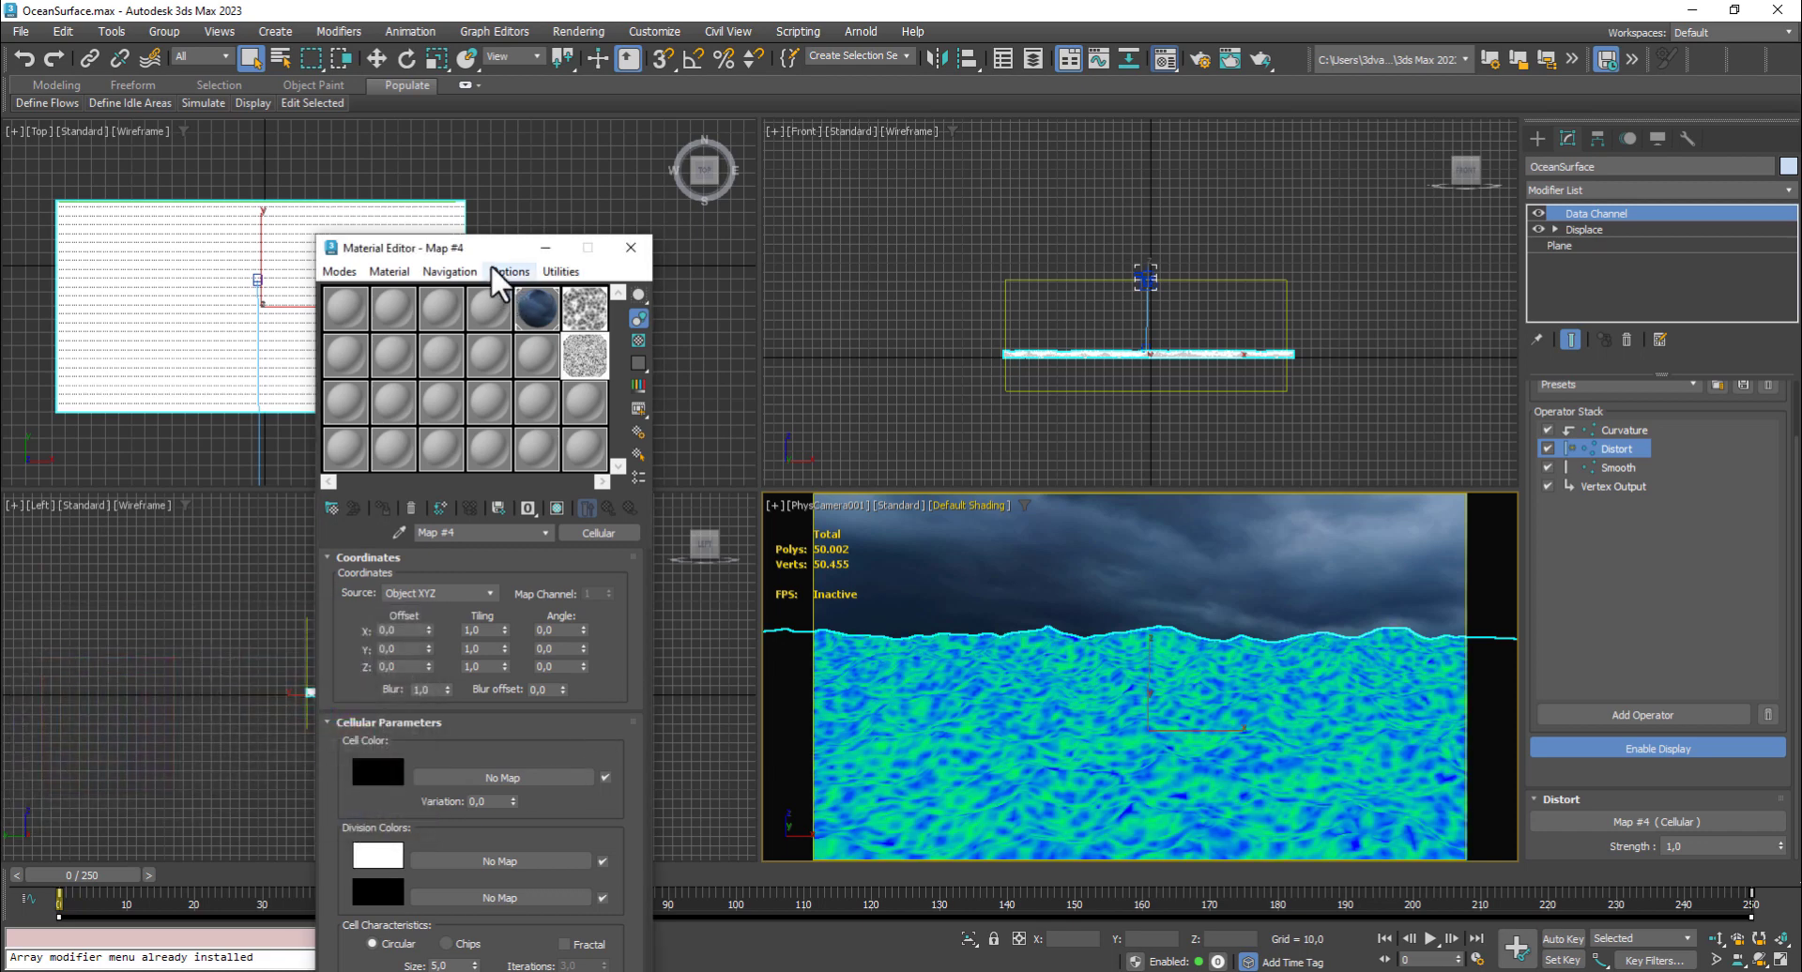
Set the Cellular map's cell Size to 4,5 and Spread to 0,9, and enable Fractal
drag(511, 248, 582, 49)
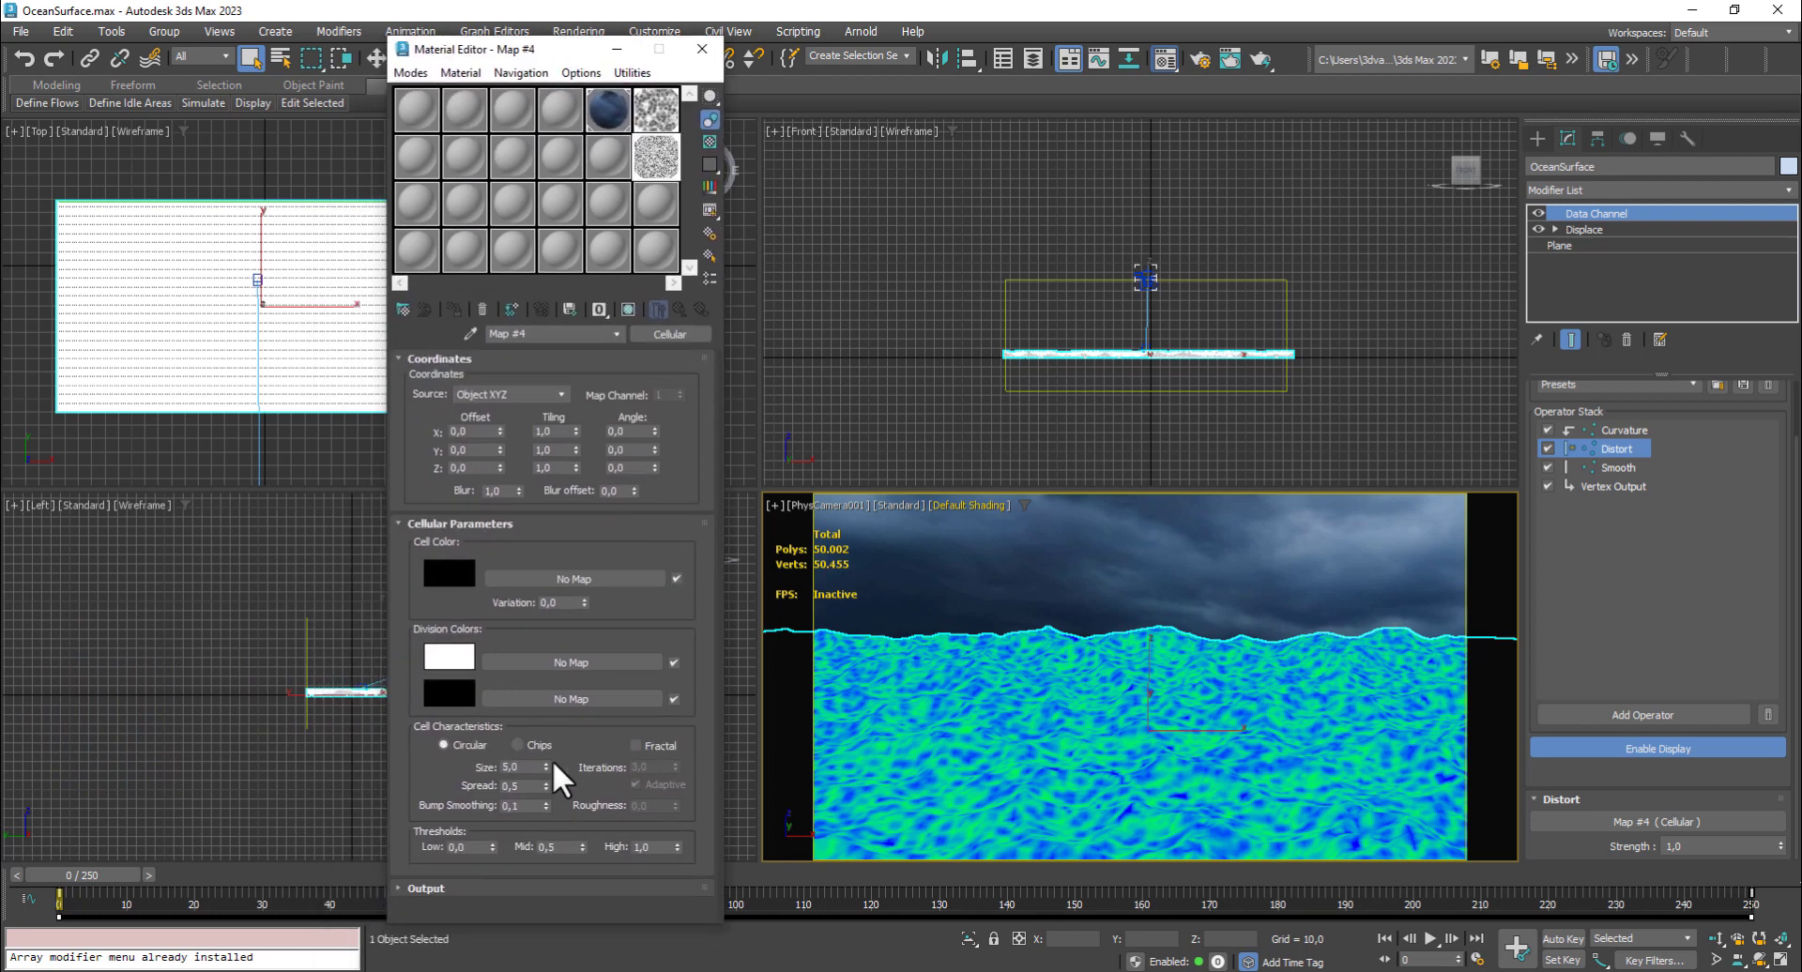
double_click(521, 767)
text(4,5)
key(Tab)
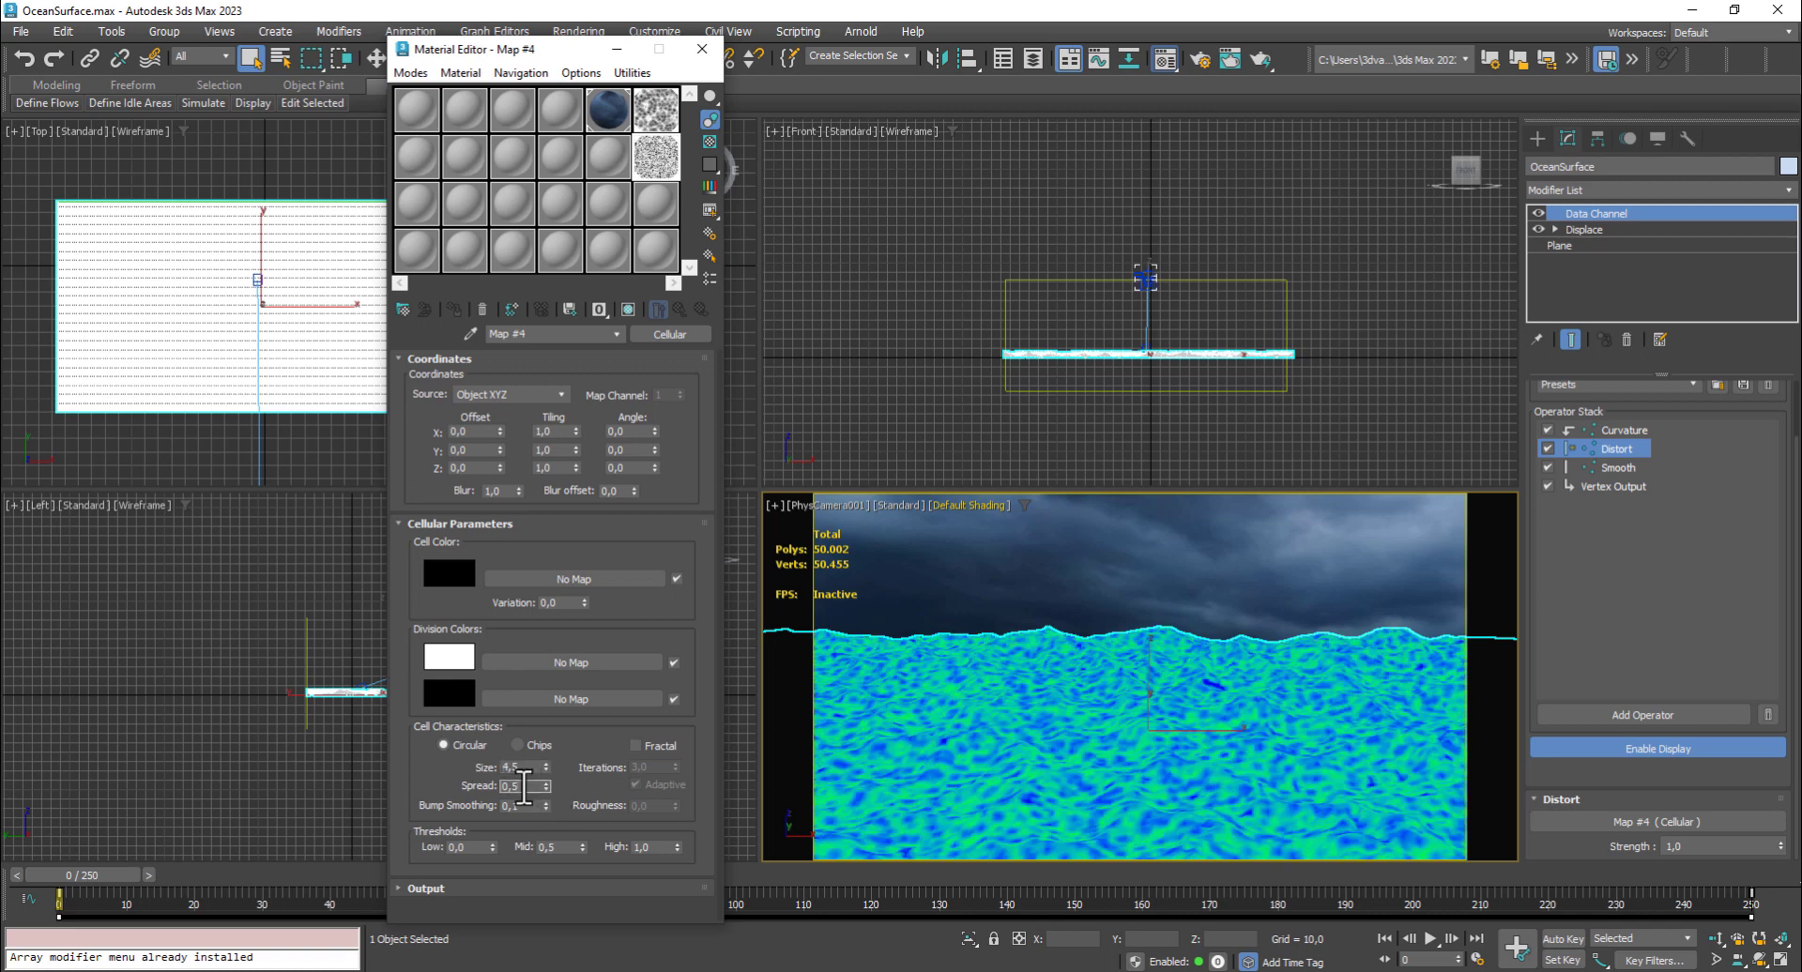
text(0,)
click(634, 744)
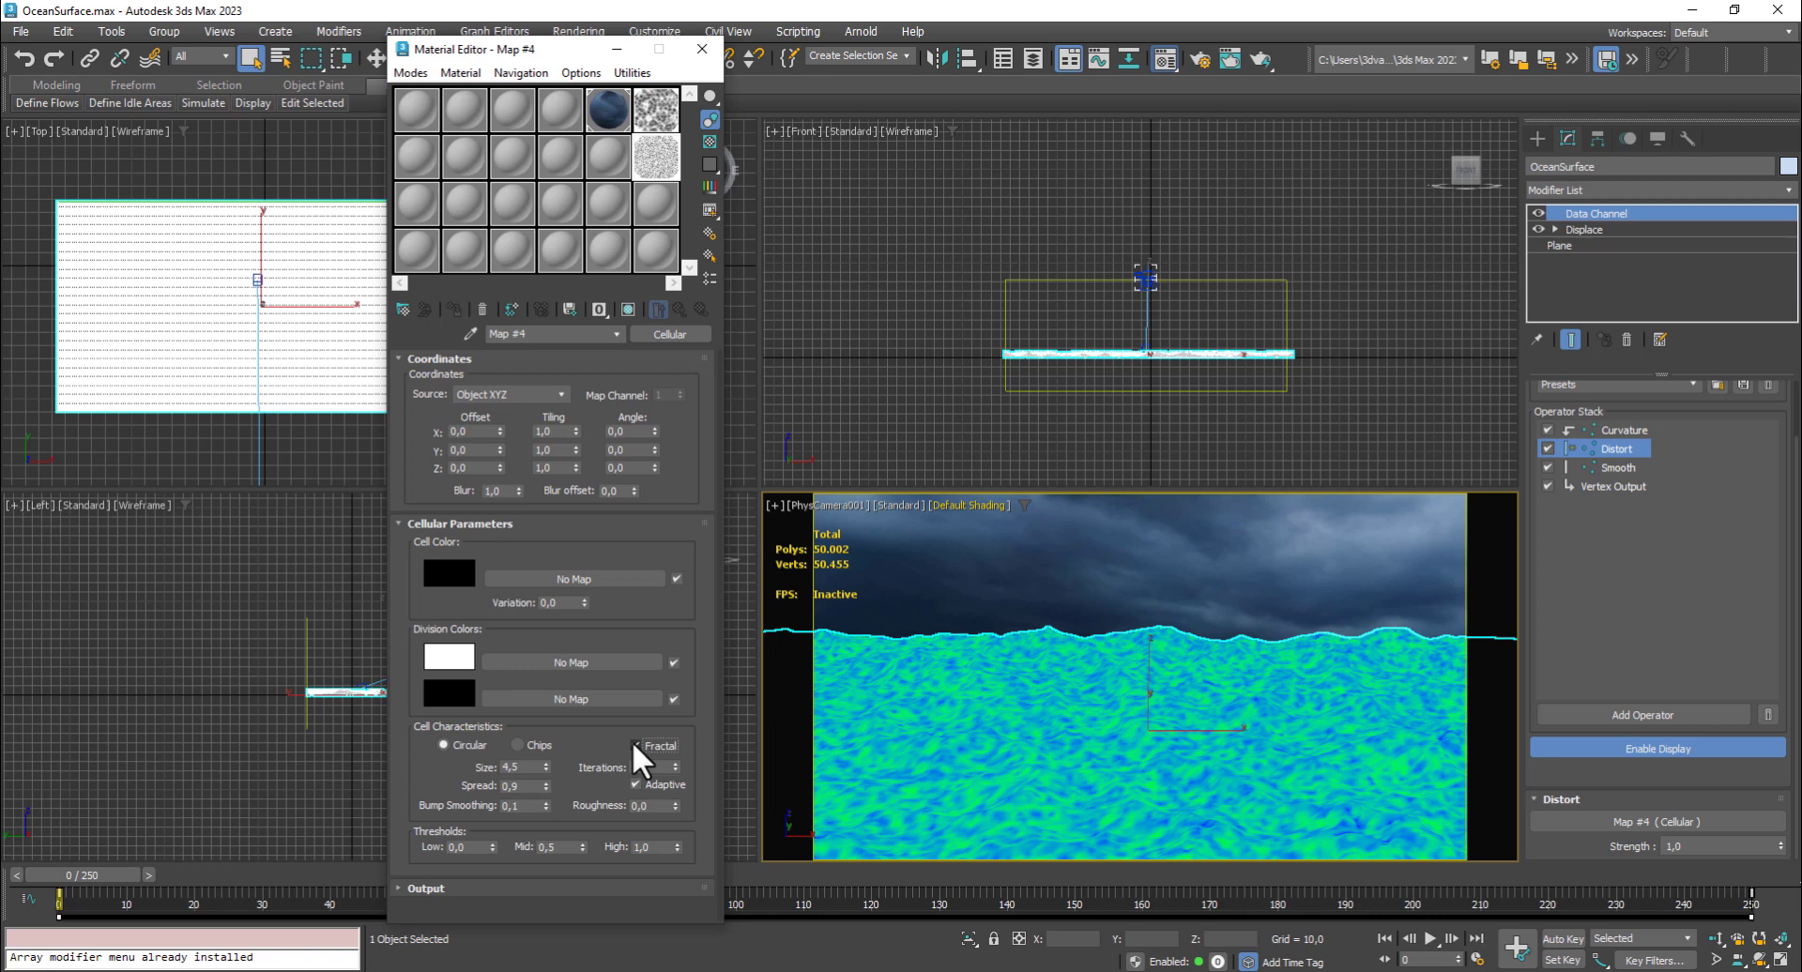
Set the Distort operator's Strength to 7
click(1637, 430)
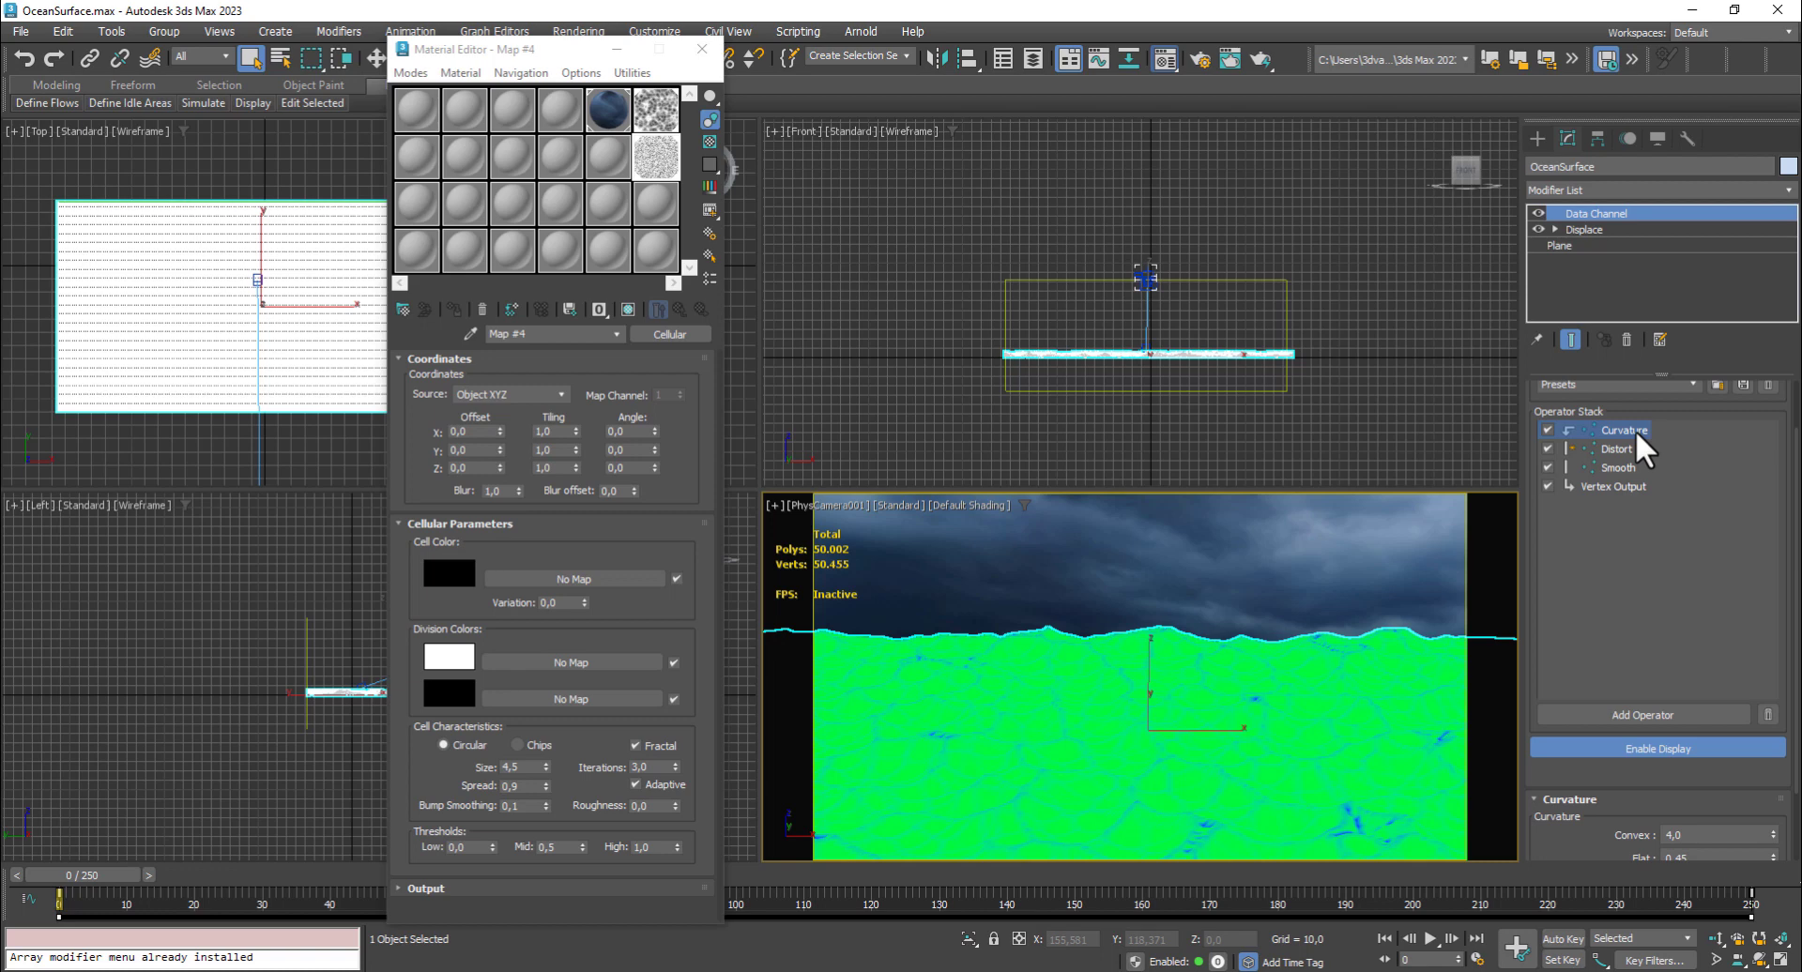
click(1618, 449)
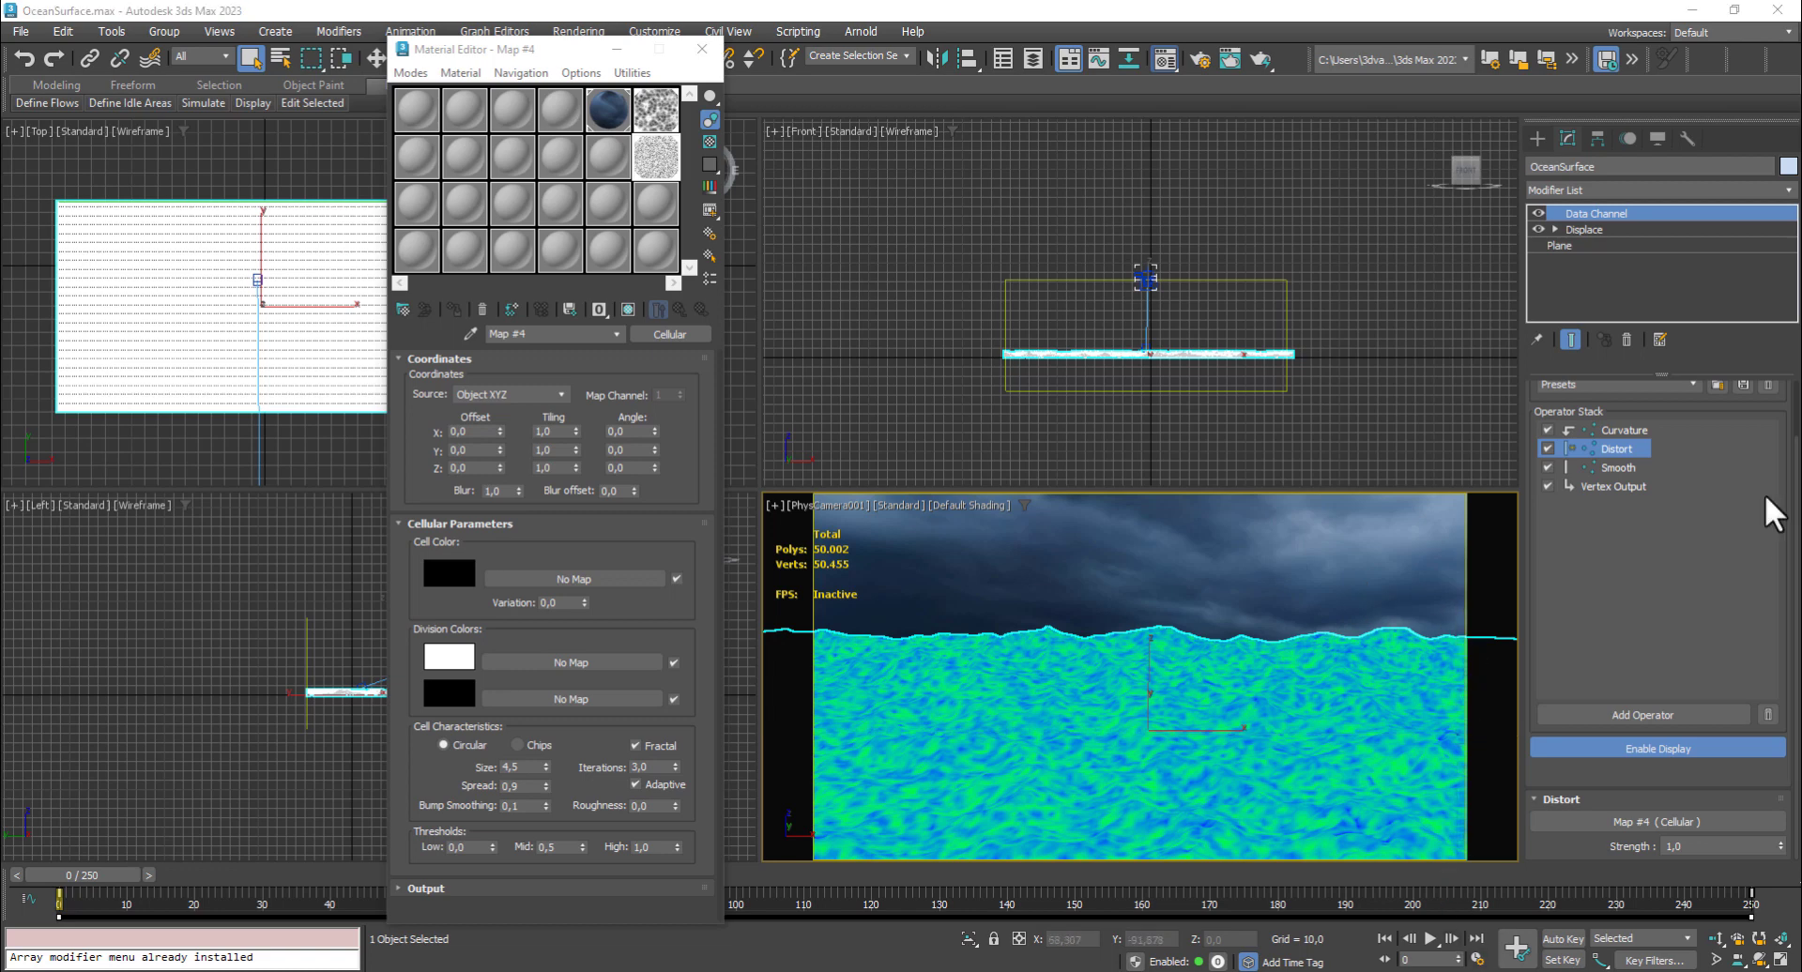
click(1700, 847)
text(7)
key(Return)
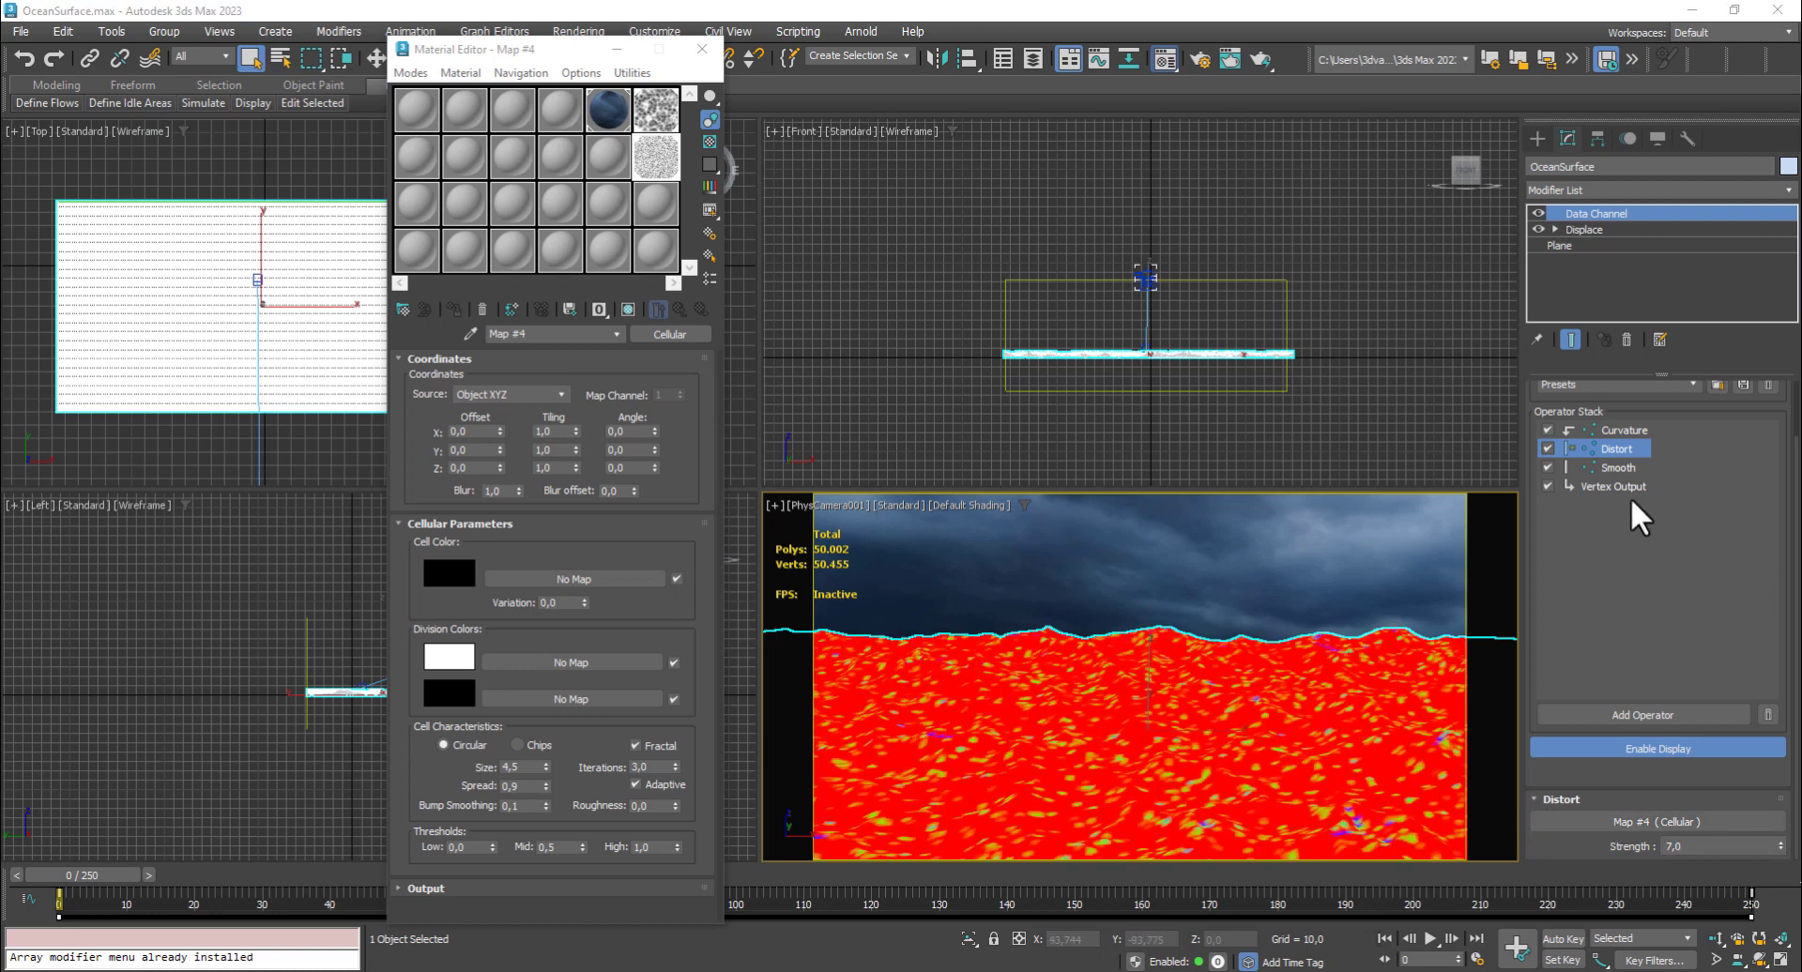
Set the Smooth operator's Iteration value to 9
click(1618, 465)
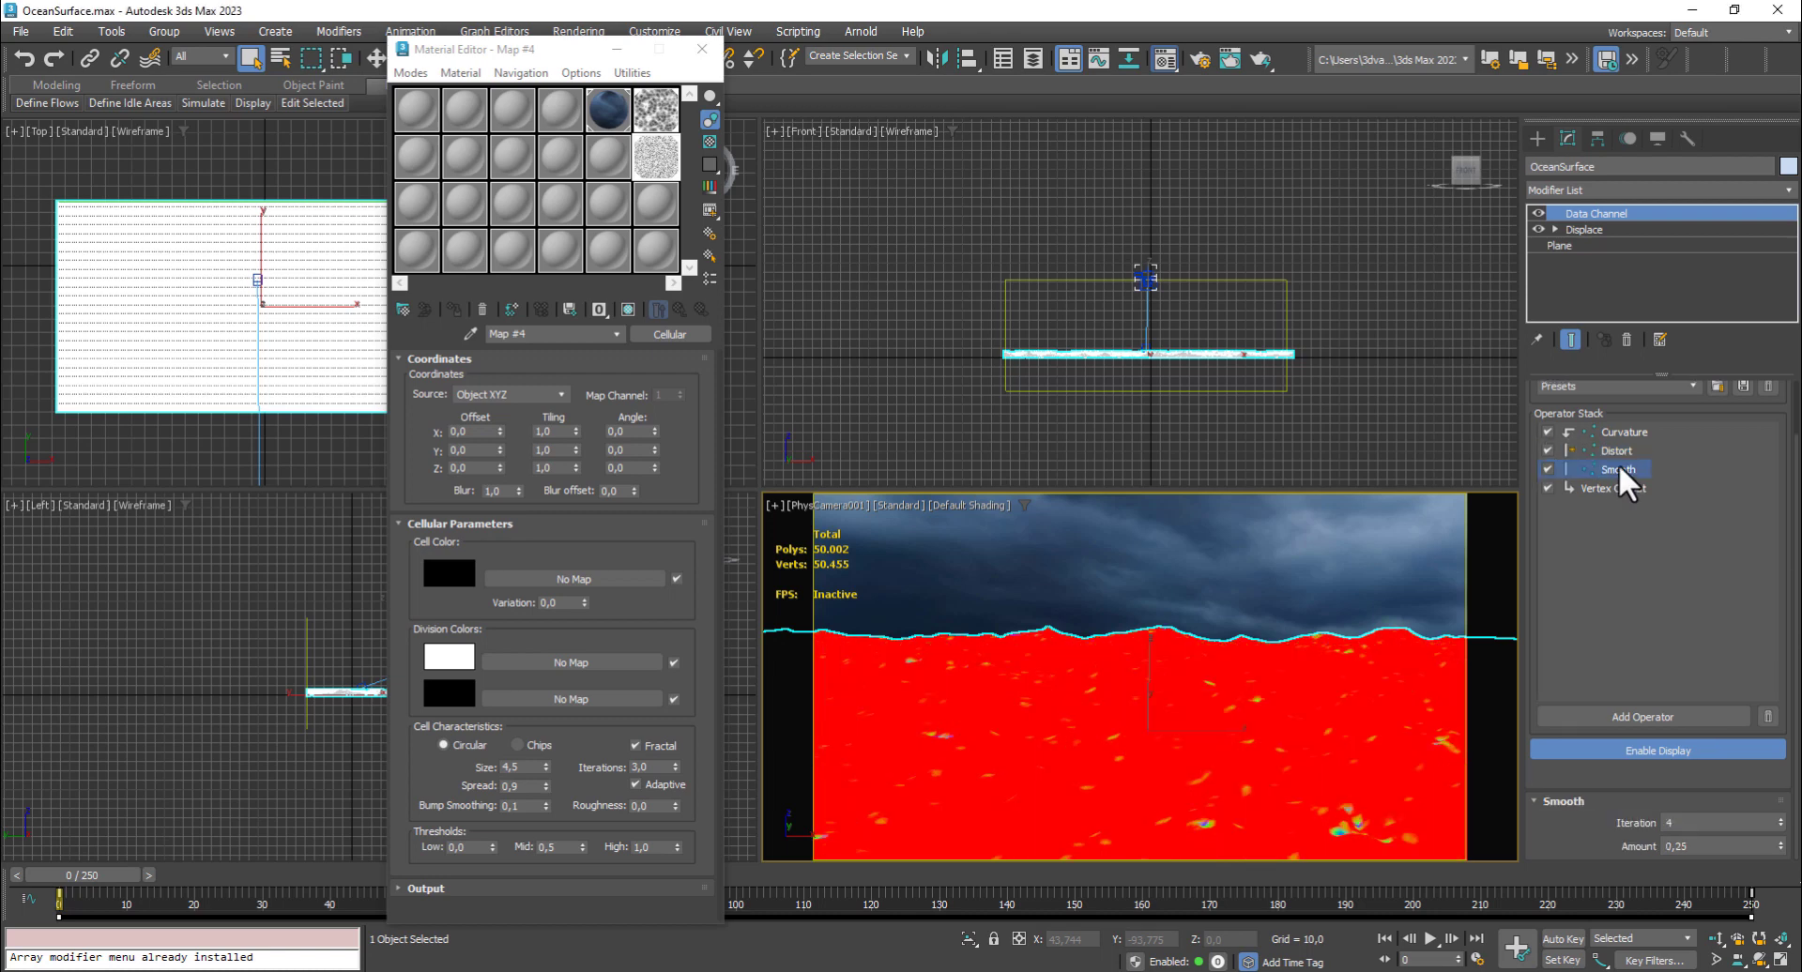
click(1697, 822)
drag(1697, 822, 1647, 809)
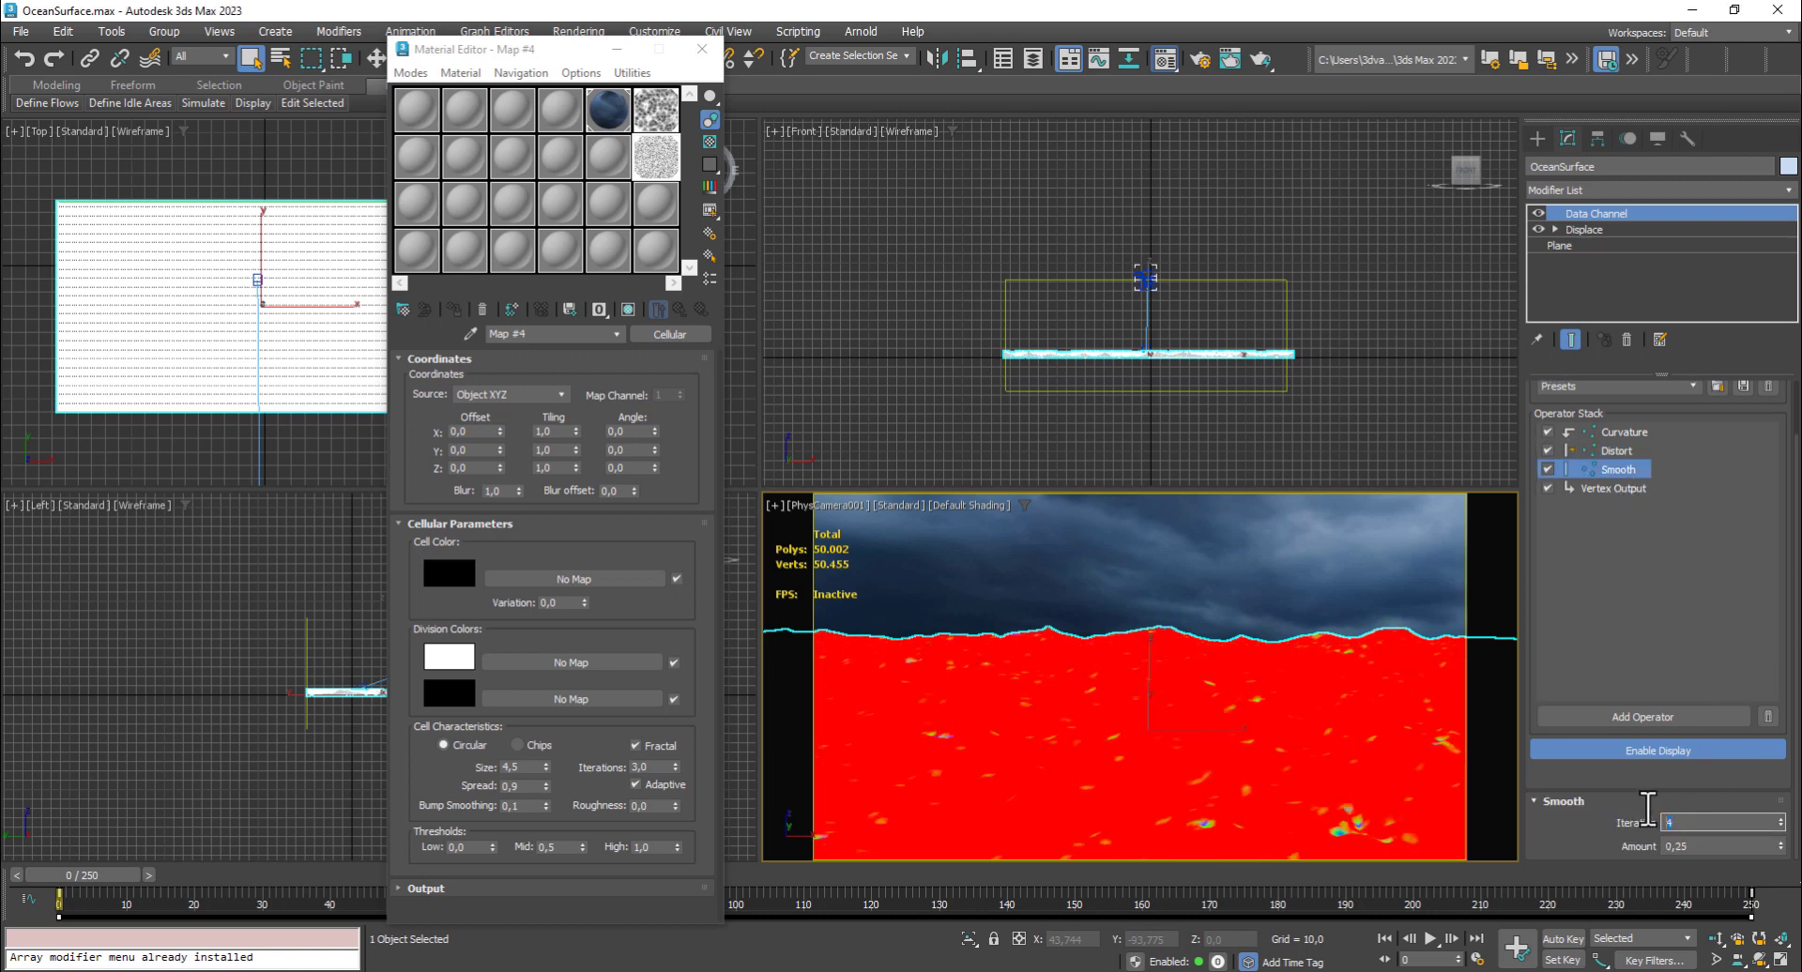
text(9)
key(Return)
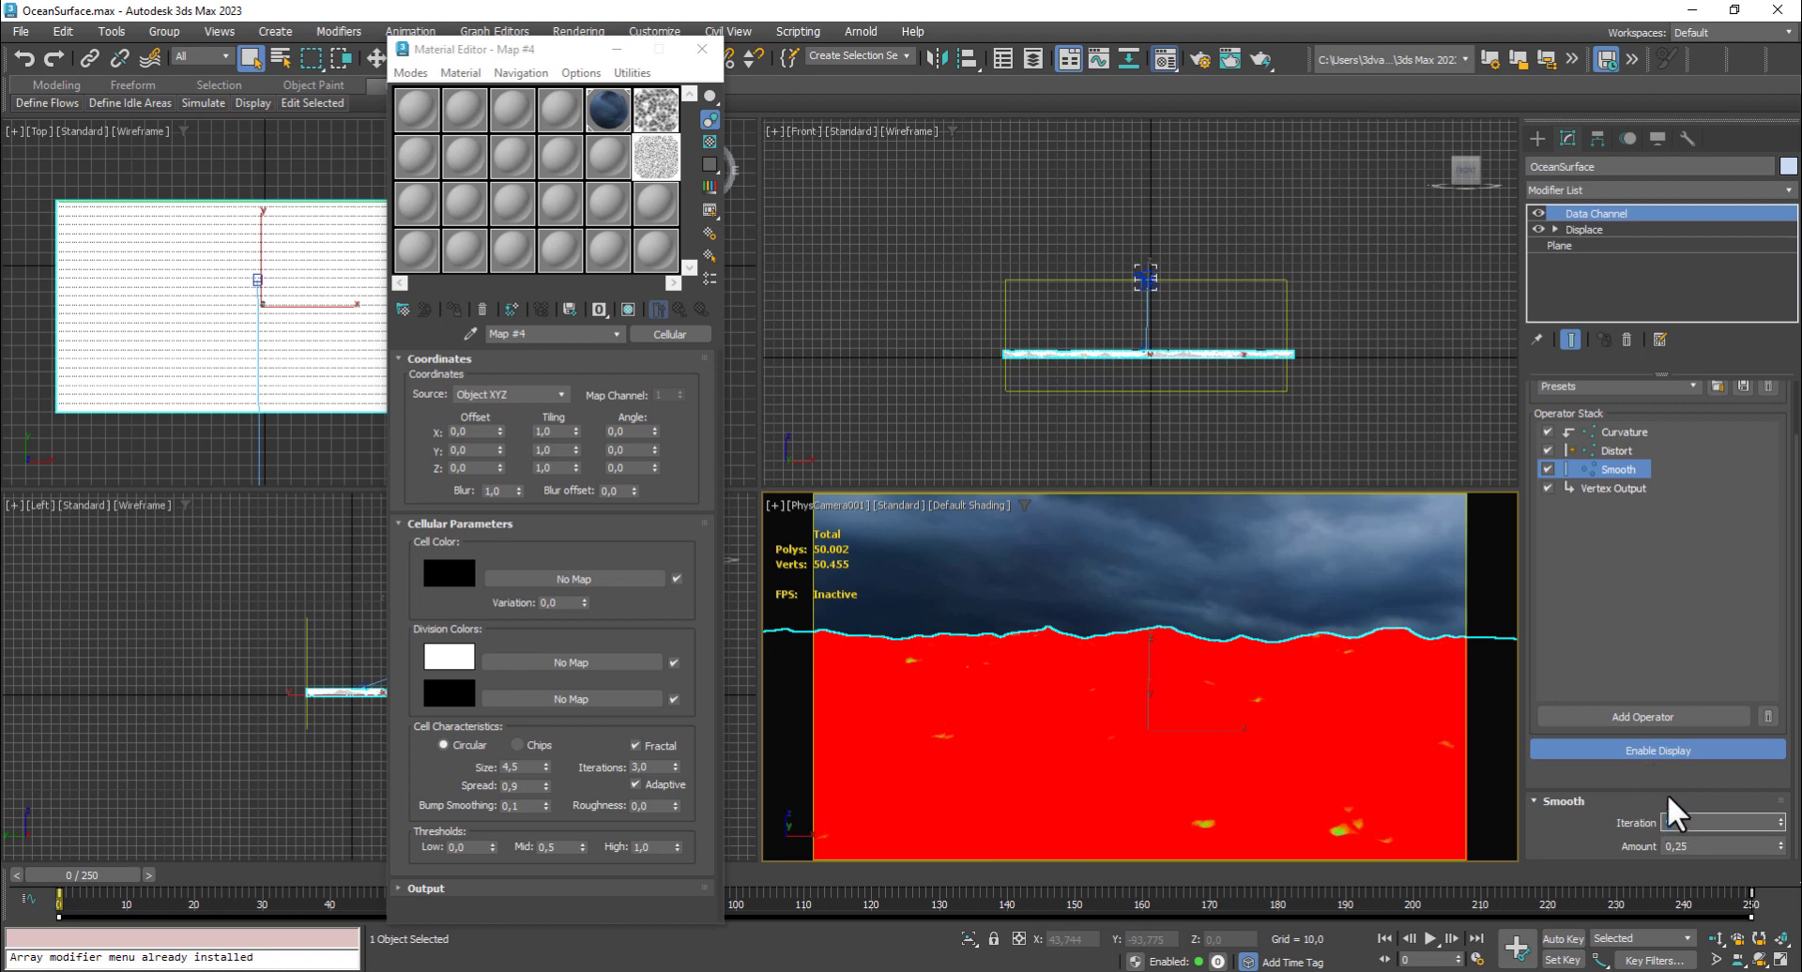
Assign an unused Physical Material to the ocean surface and change it to a Blend, keeping the old material as sub-material
click(657, 194)
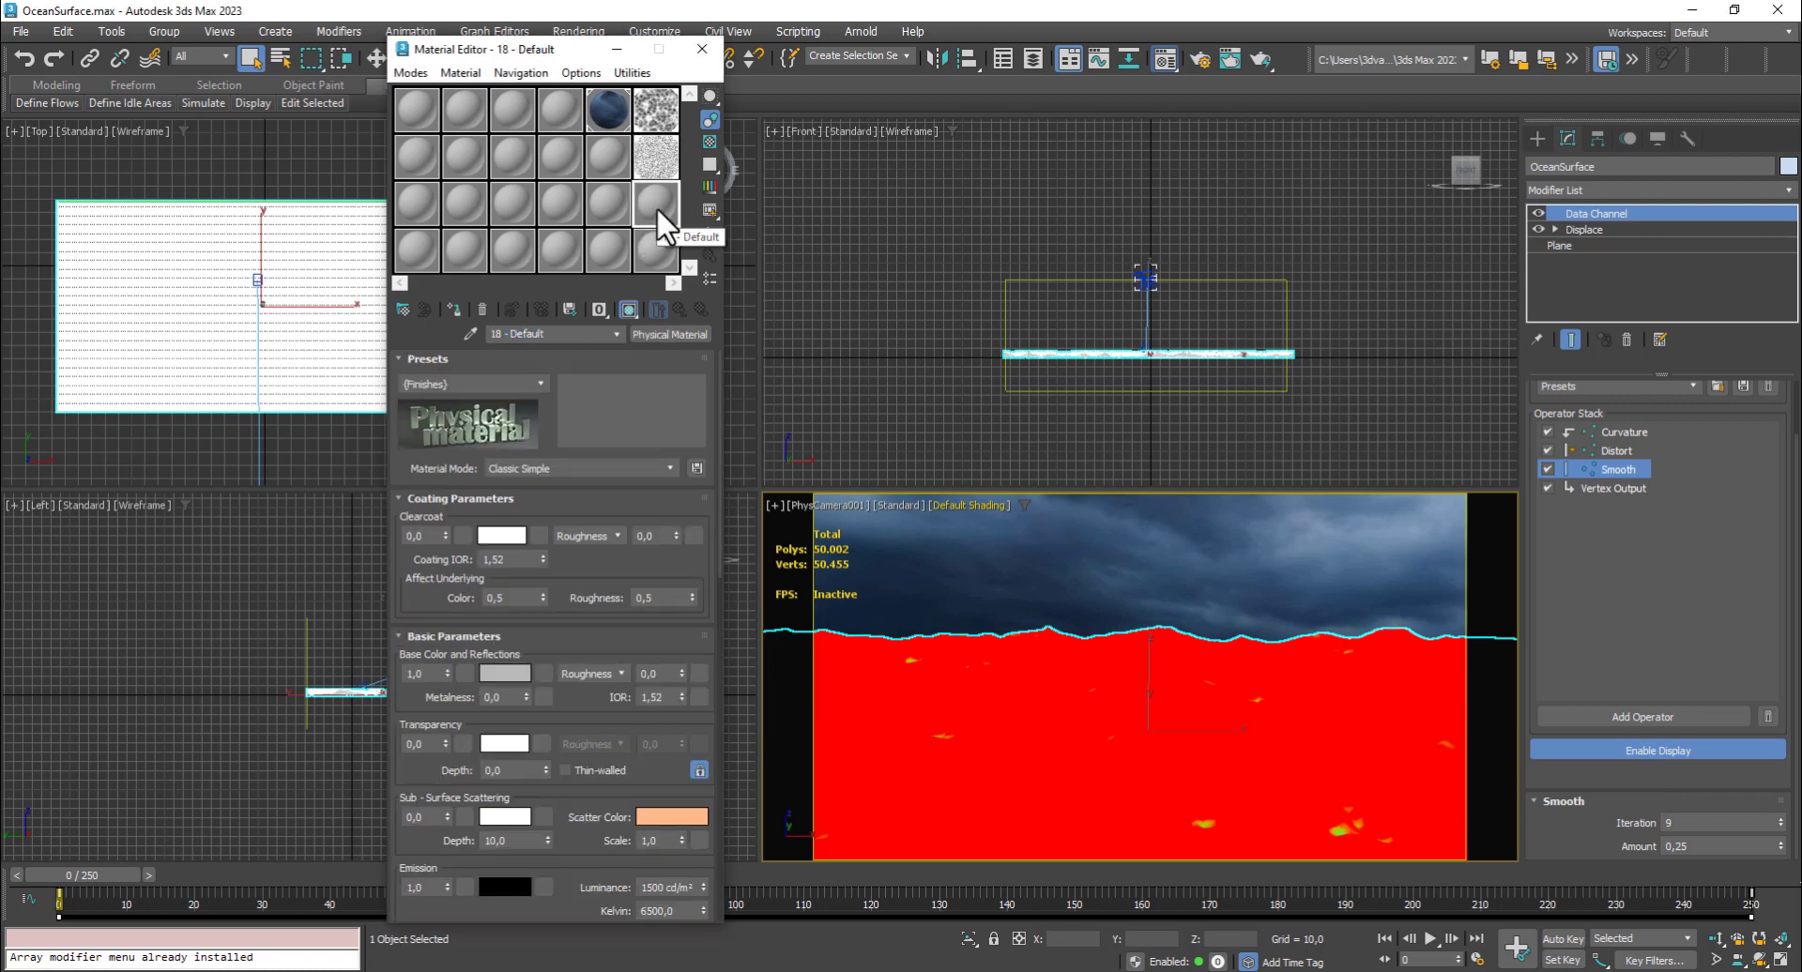
drag(656, 207, 911, 703)
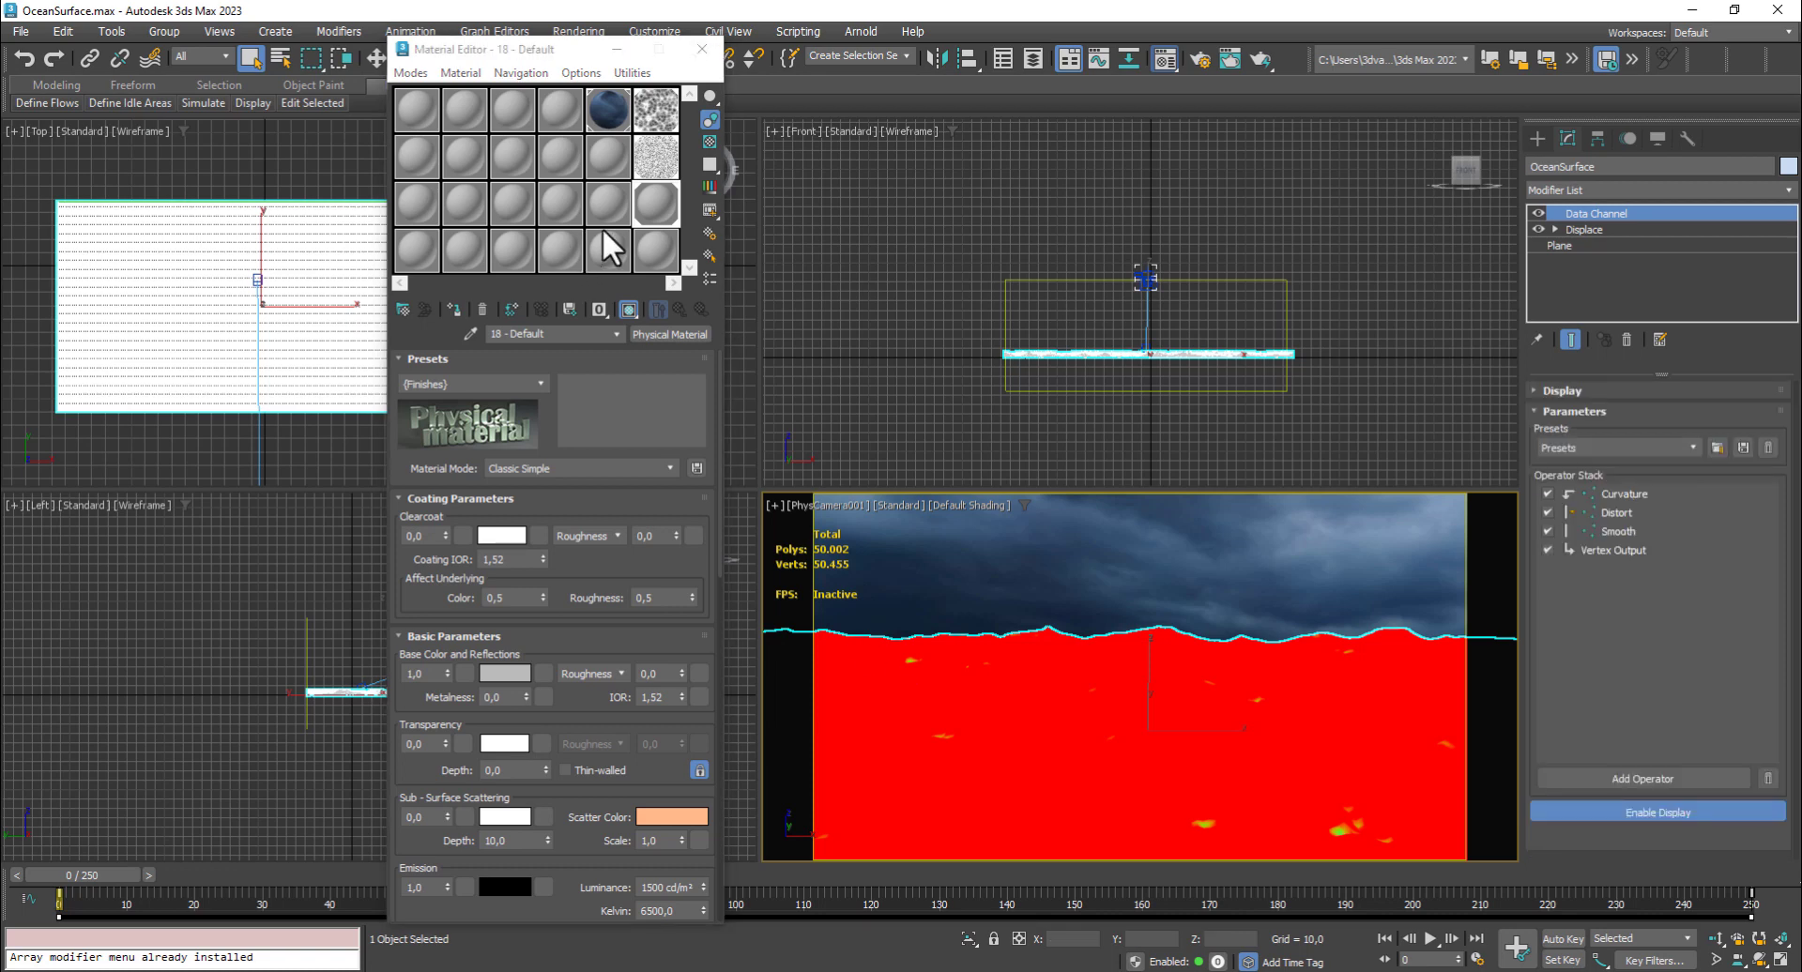
click(684, 332)
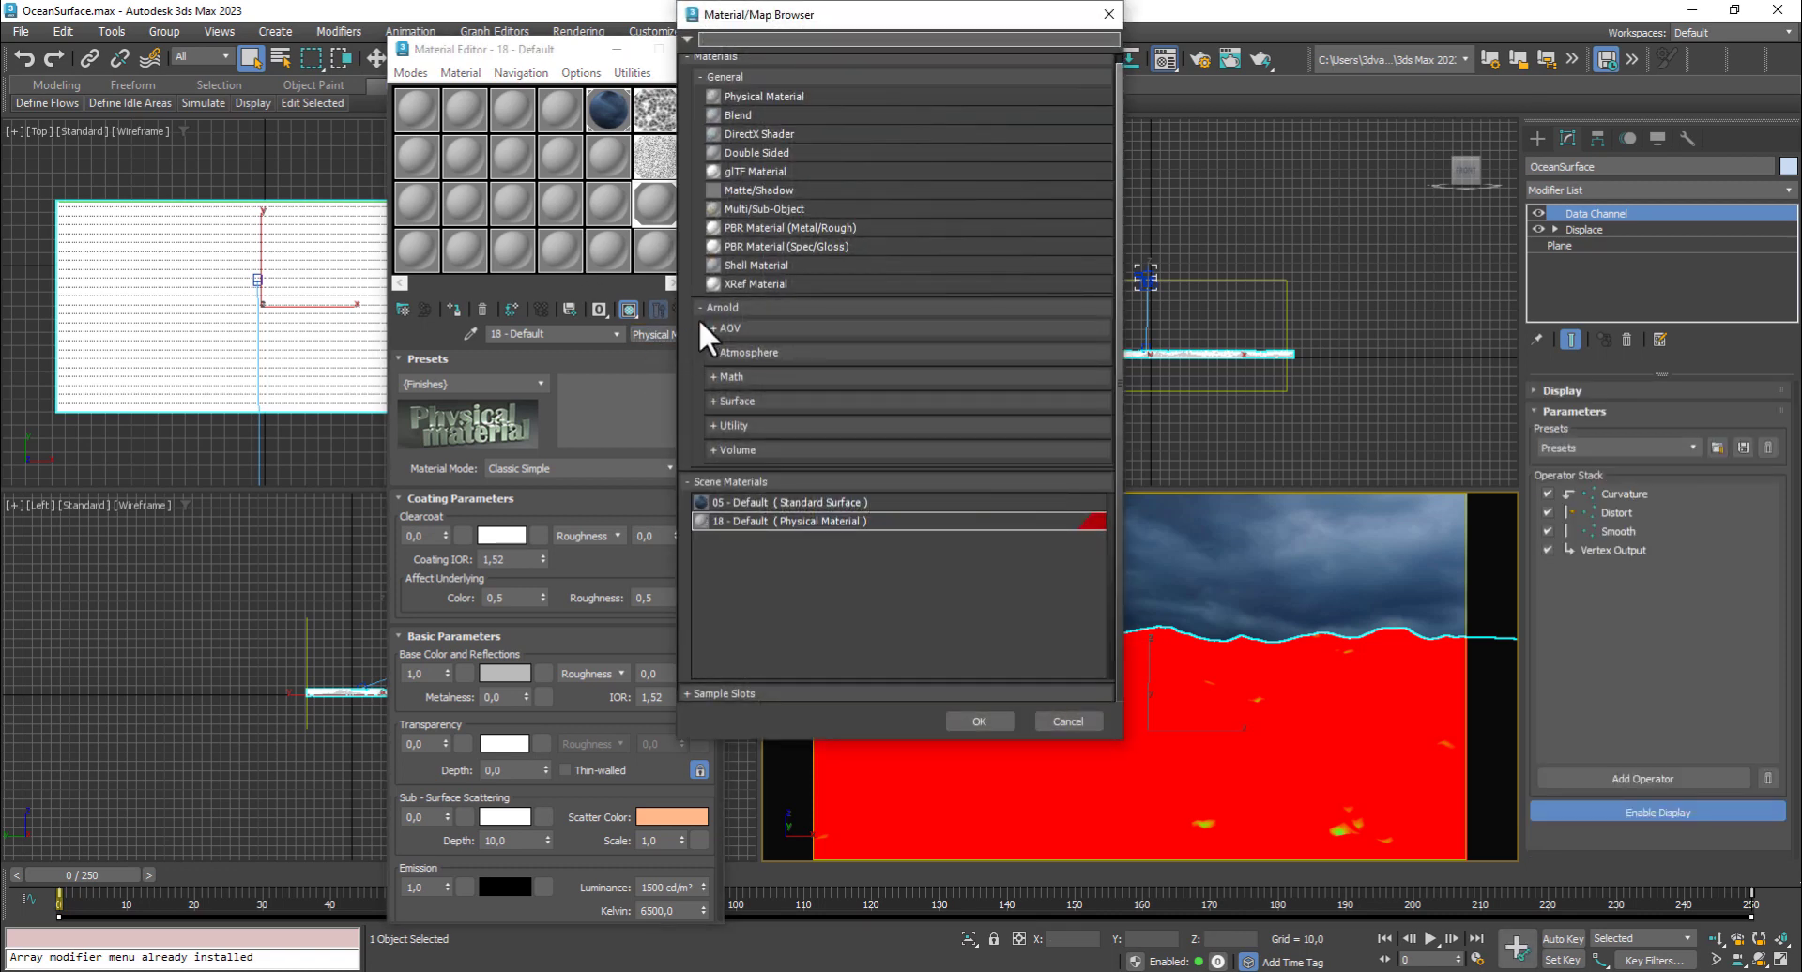
double_click(739, 113)
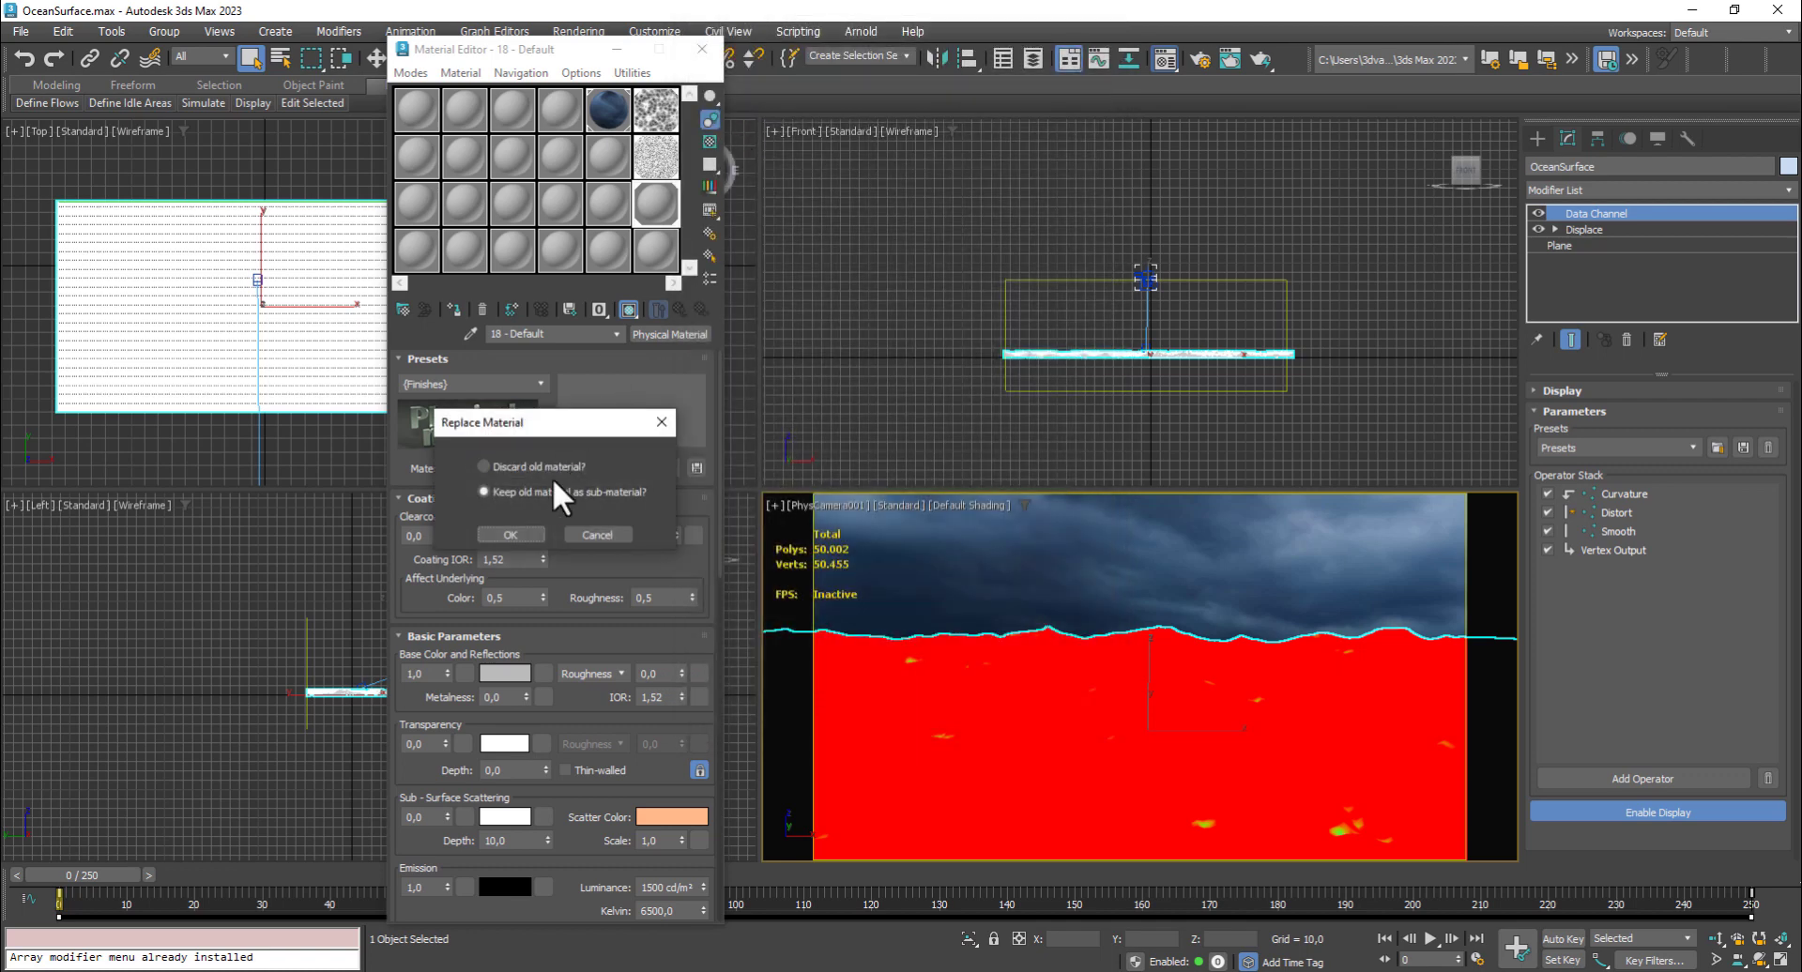
click(509, 534)
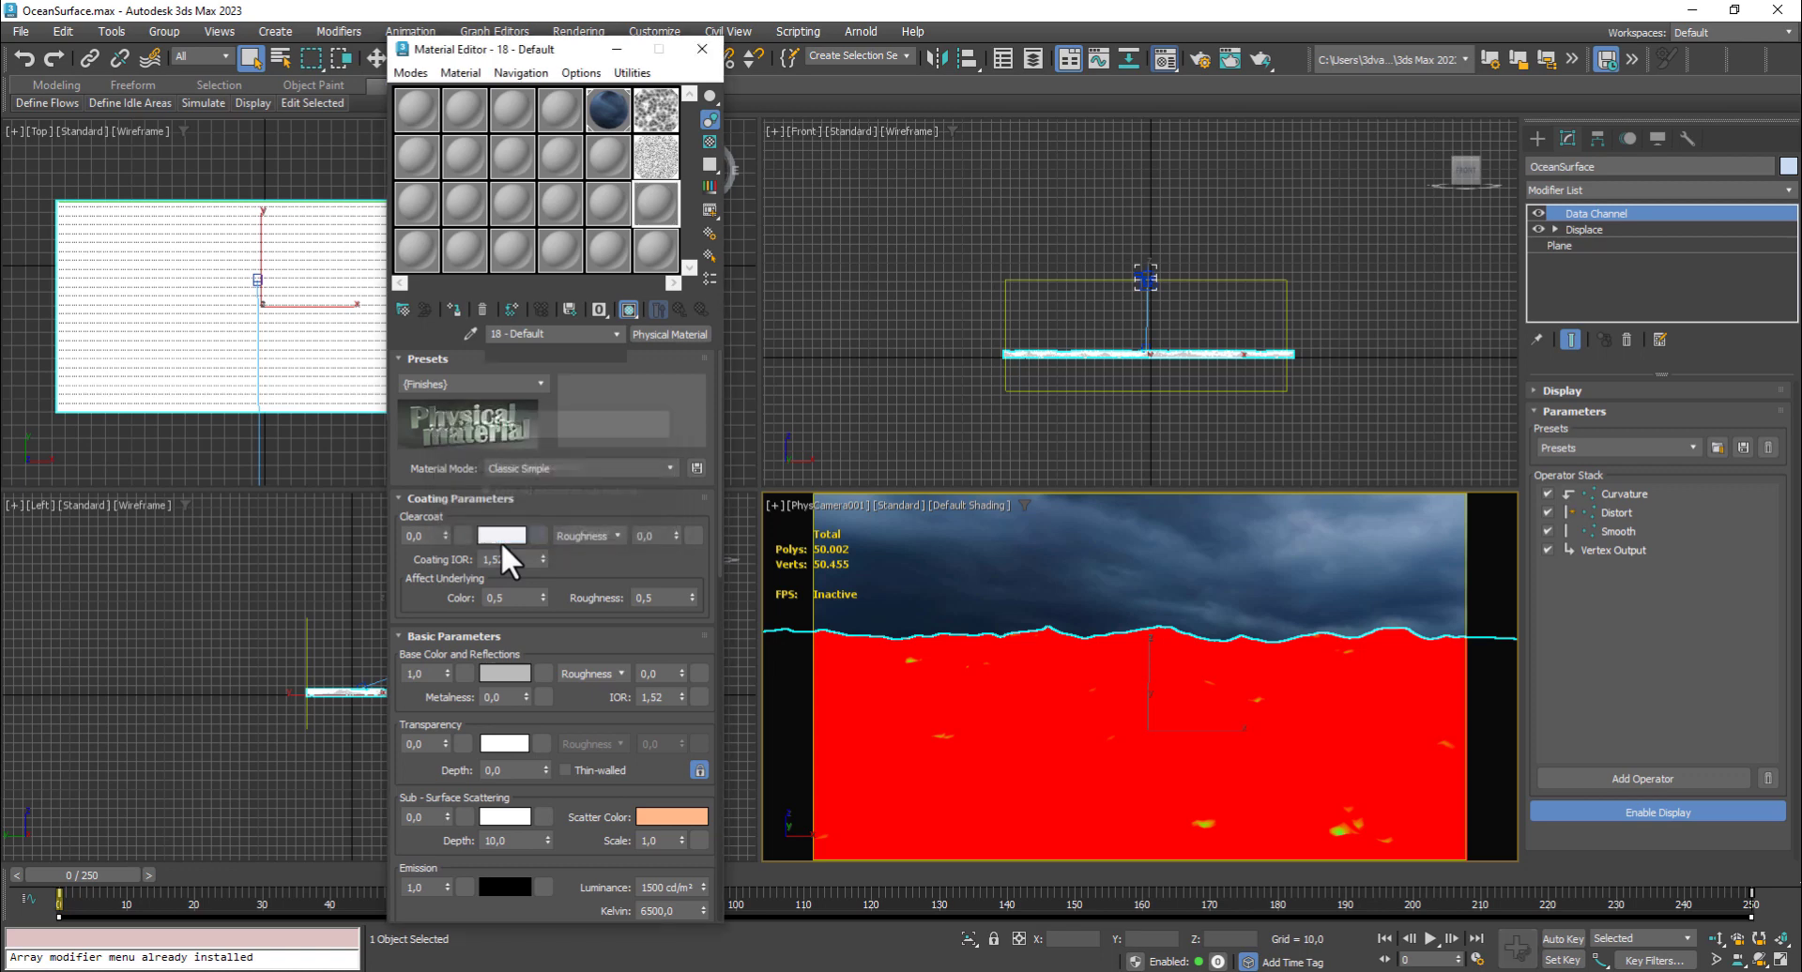
Add a Vertex Color map as the Blend material's mask and set its channel name to 1:Red : OceanMaterial
click(543, 439)
scroll(842, 572, down, 2)
scroll(842, 572, down, 10)
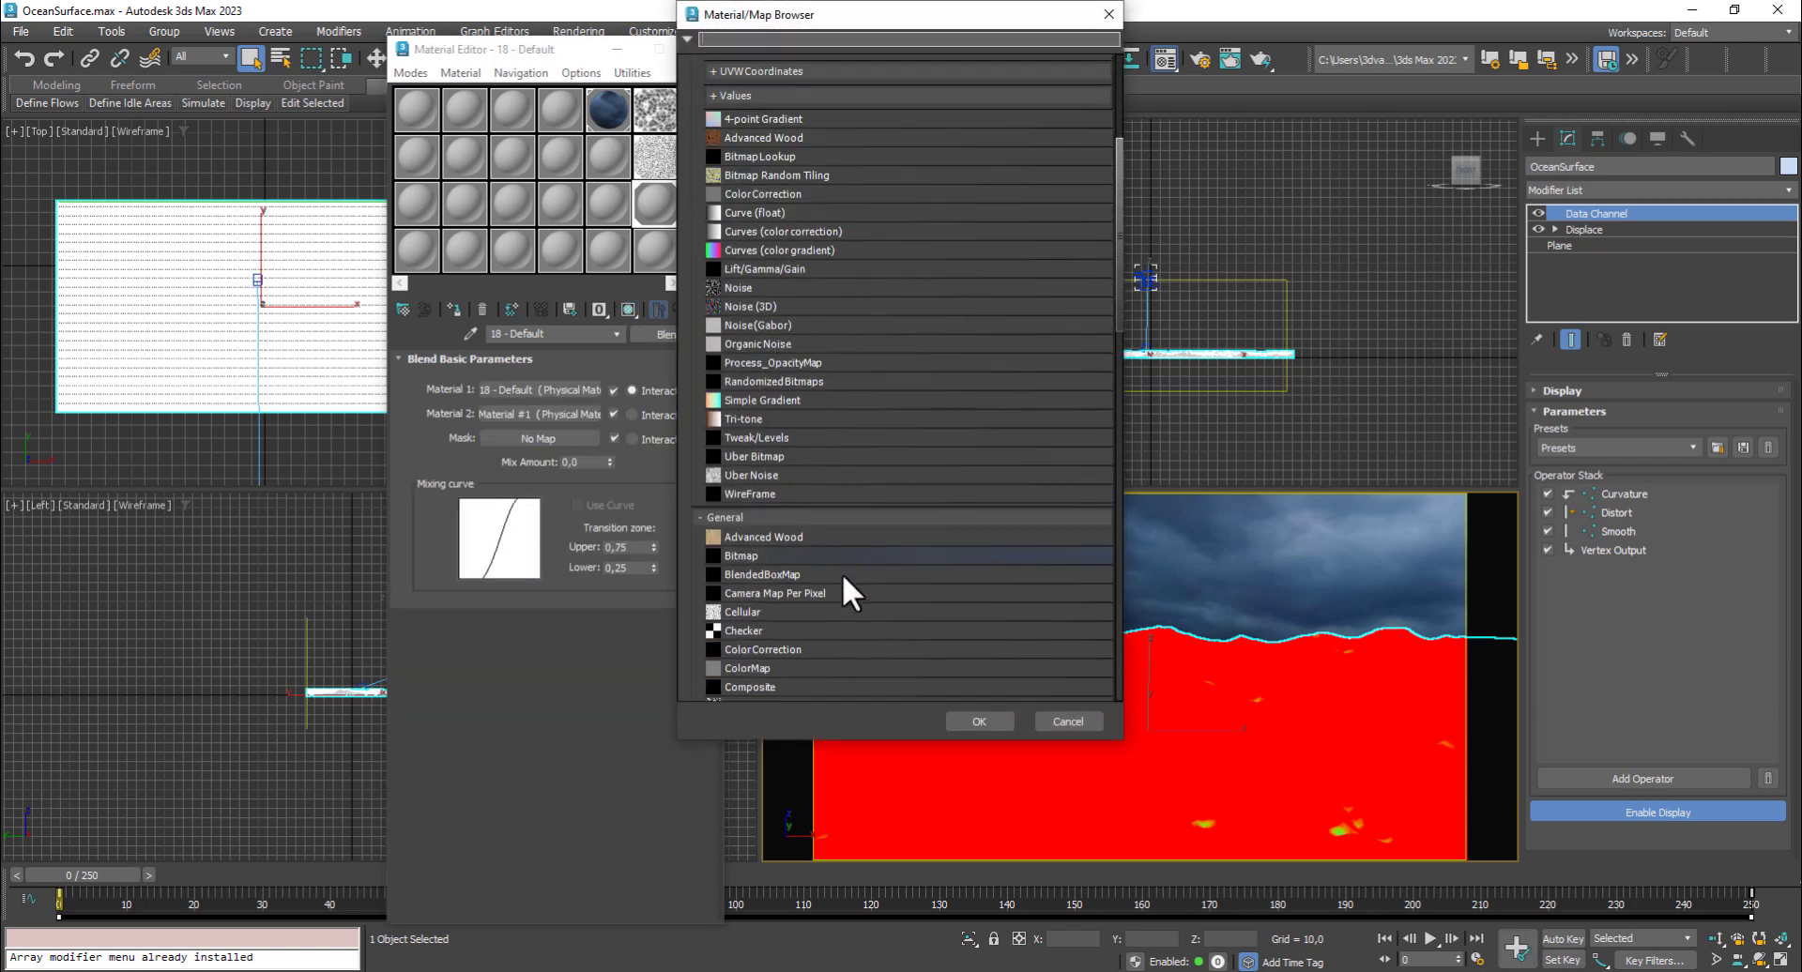
scroll(843, 582, down, 2)
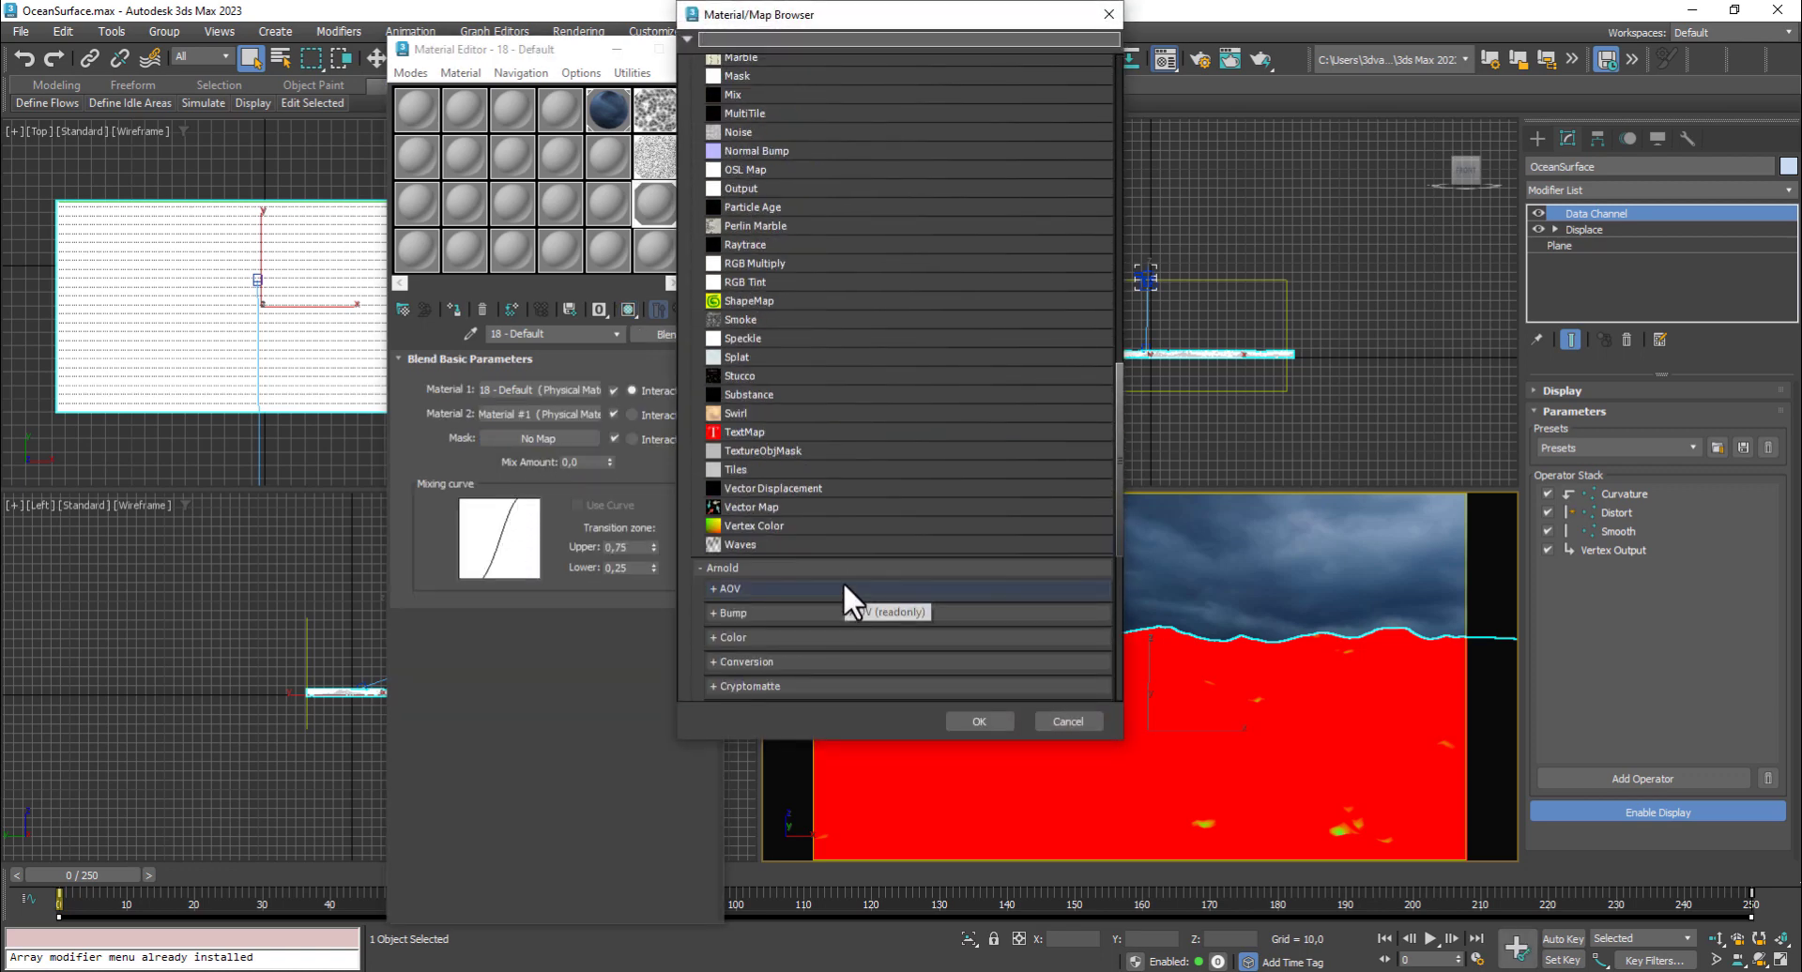
double_click(752, 526)
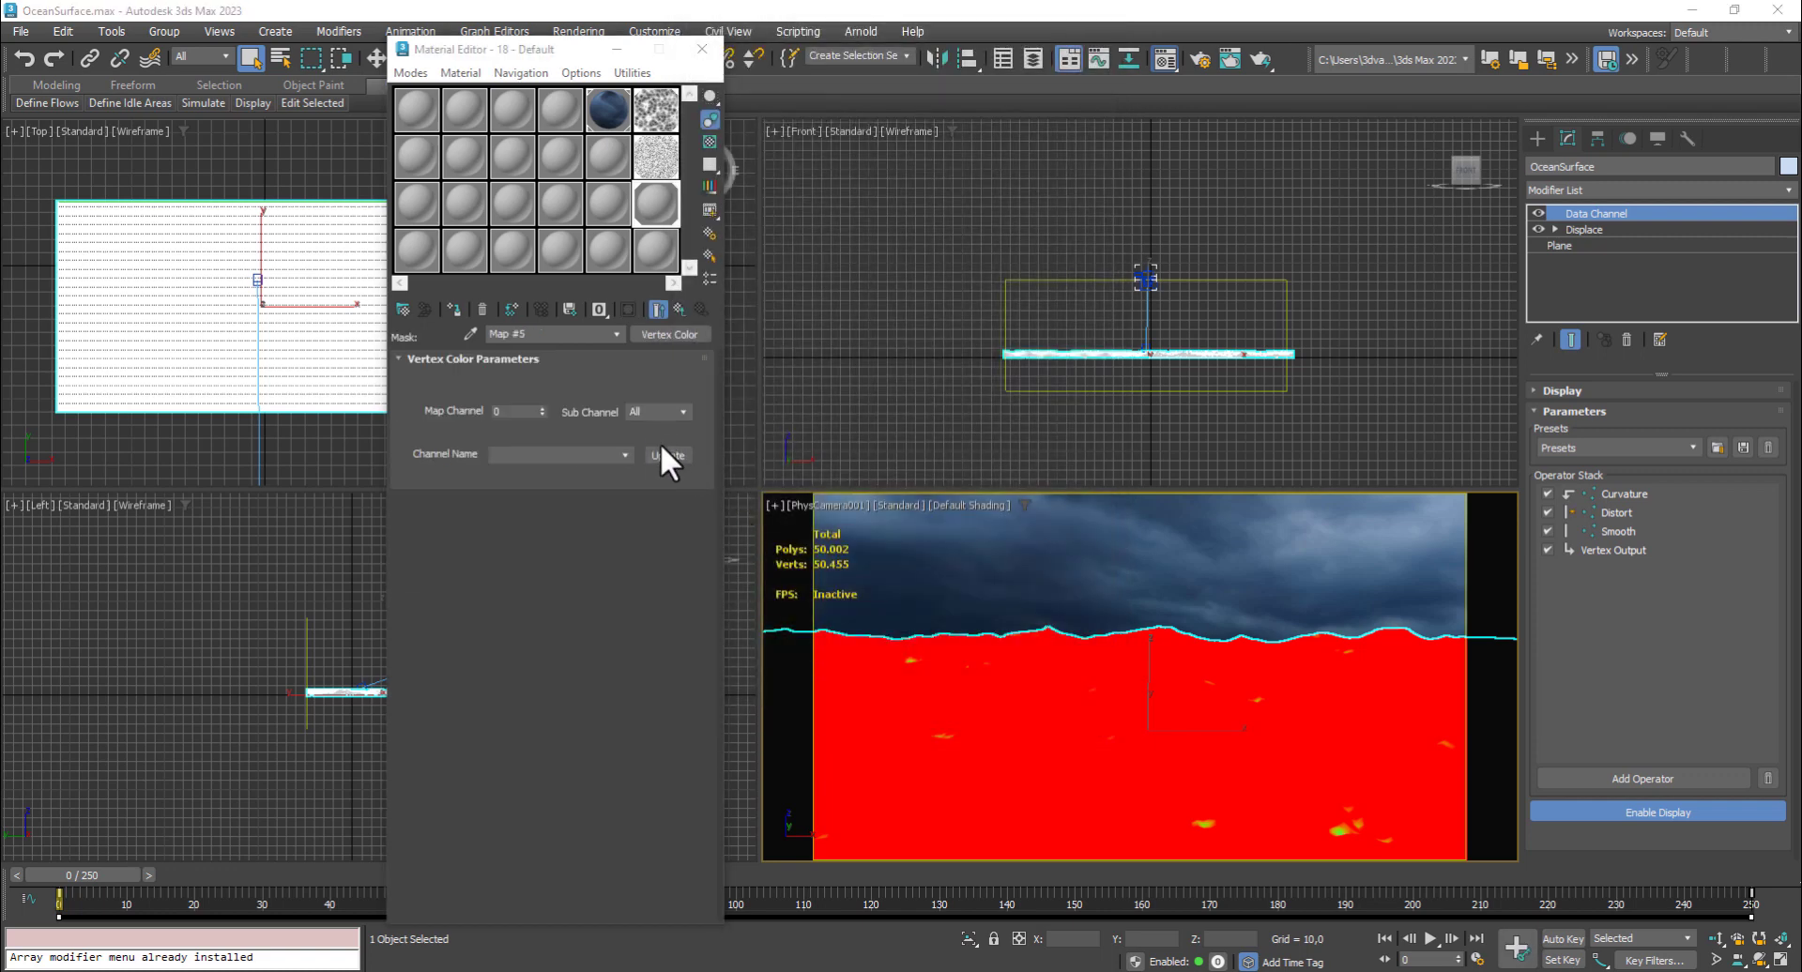
click(624, 456)
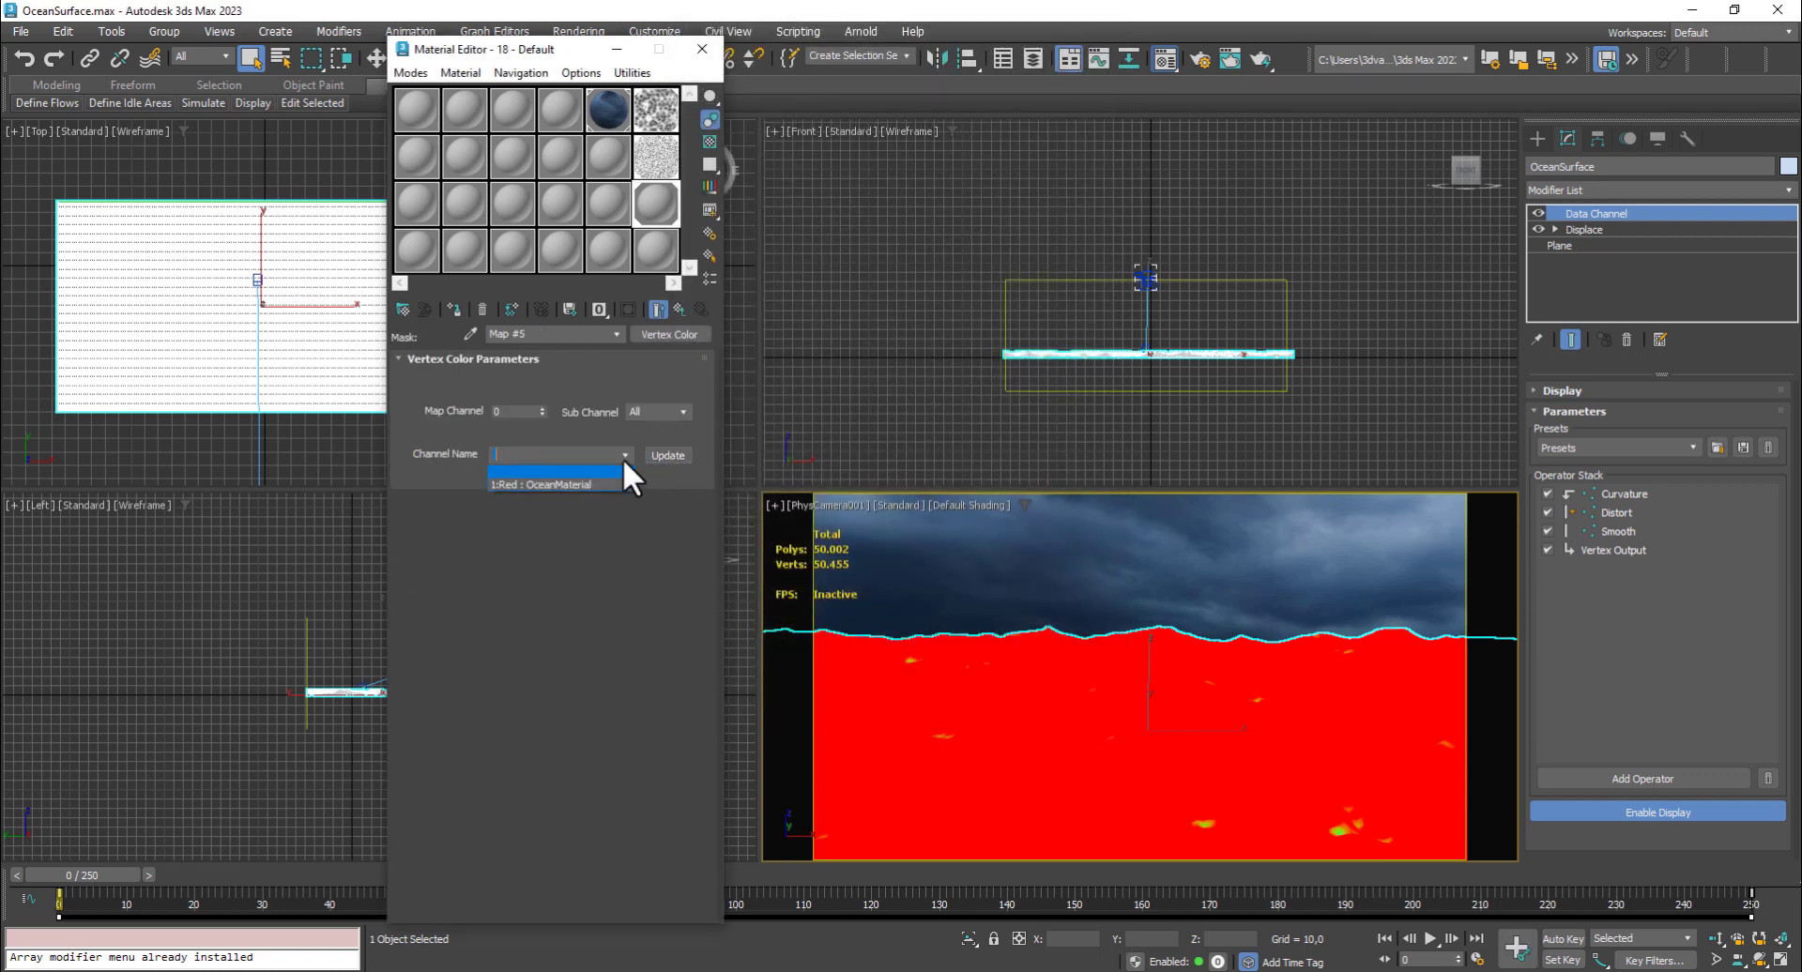
click(565, 484)
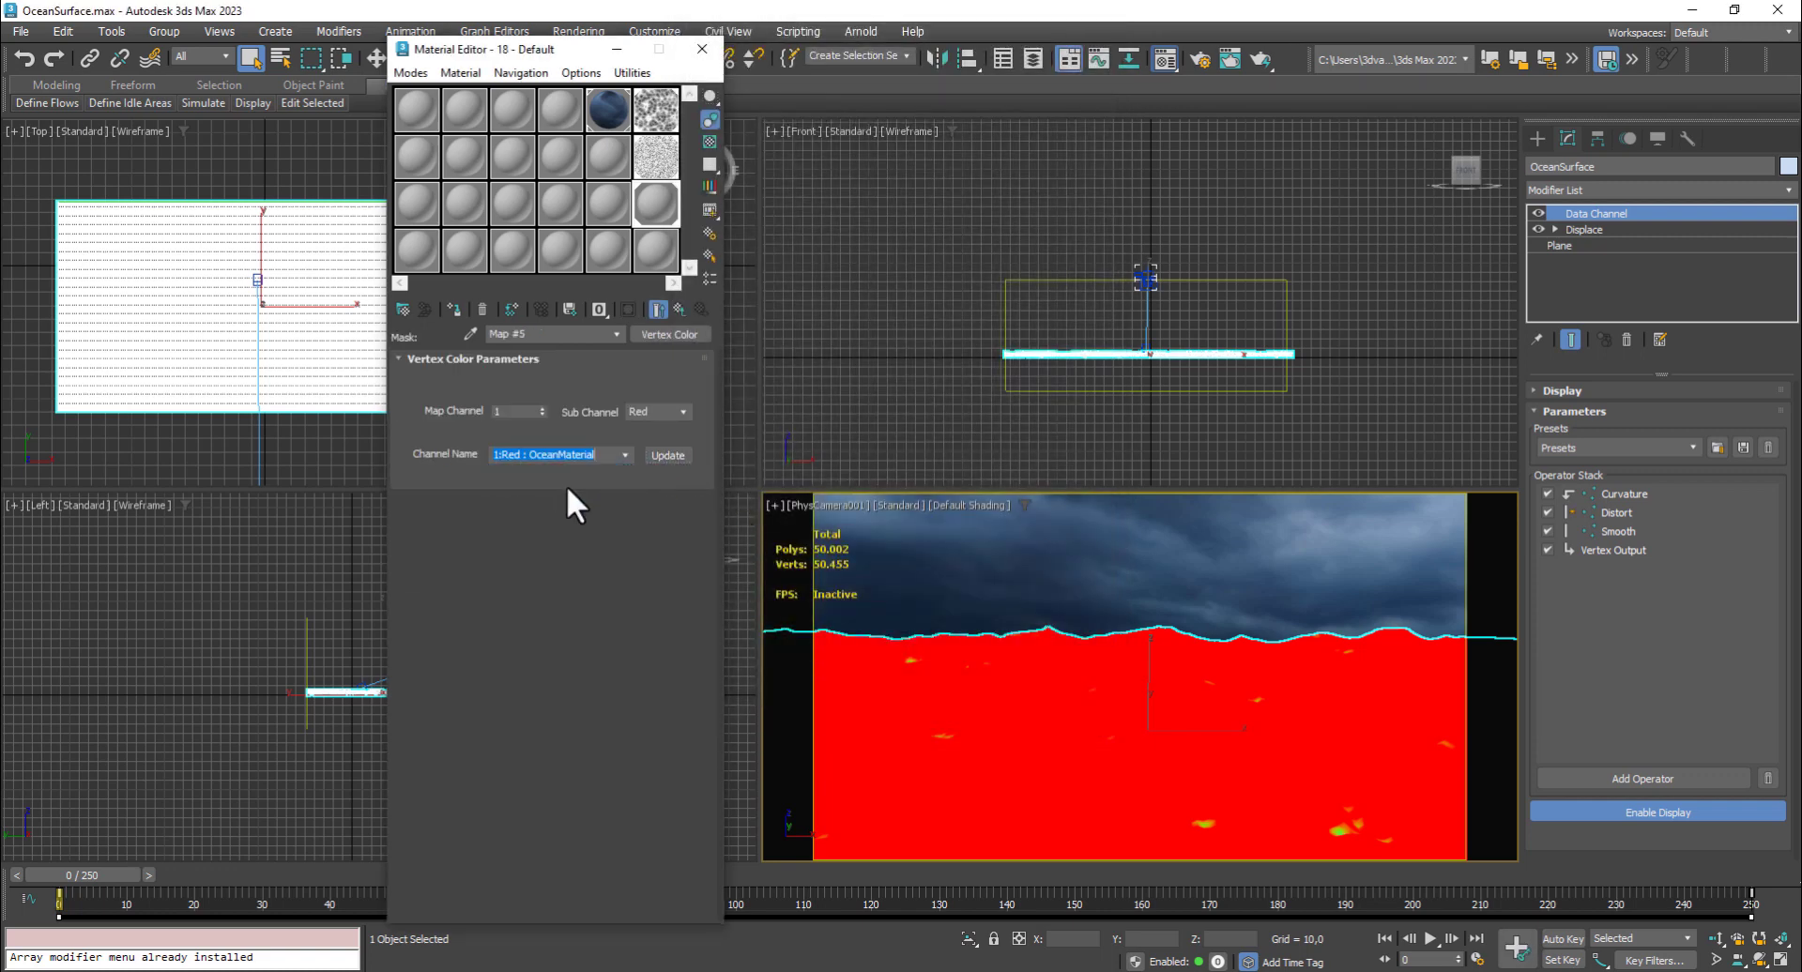
Wrap the mask's Vertex Color map in a Color Correction map and set its Brightness to 55
click(679, 330)
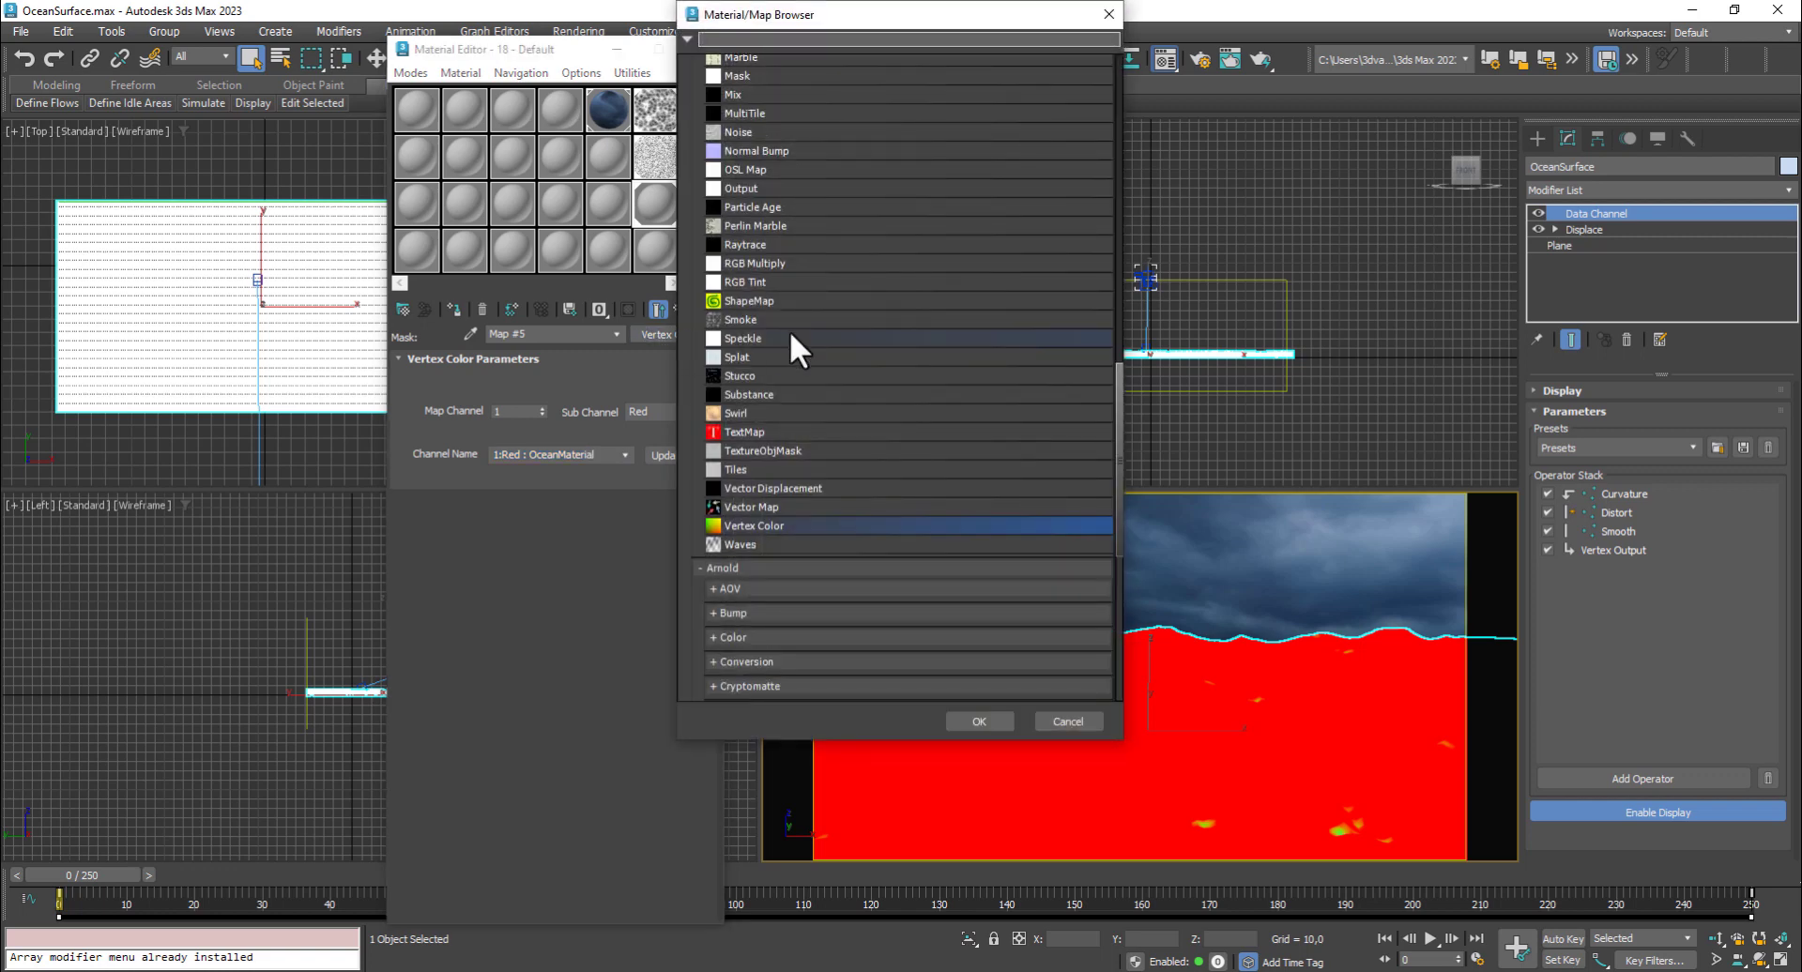
scroll(798, 454, up, 4)
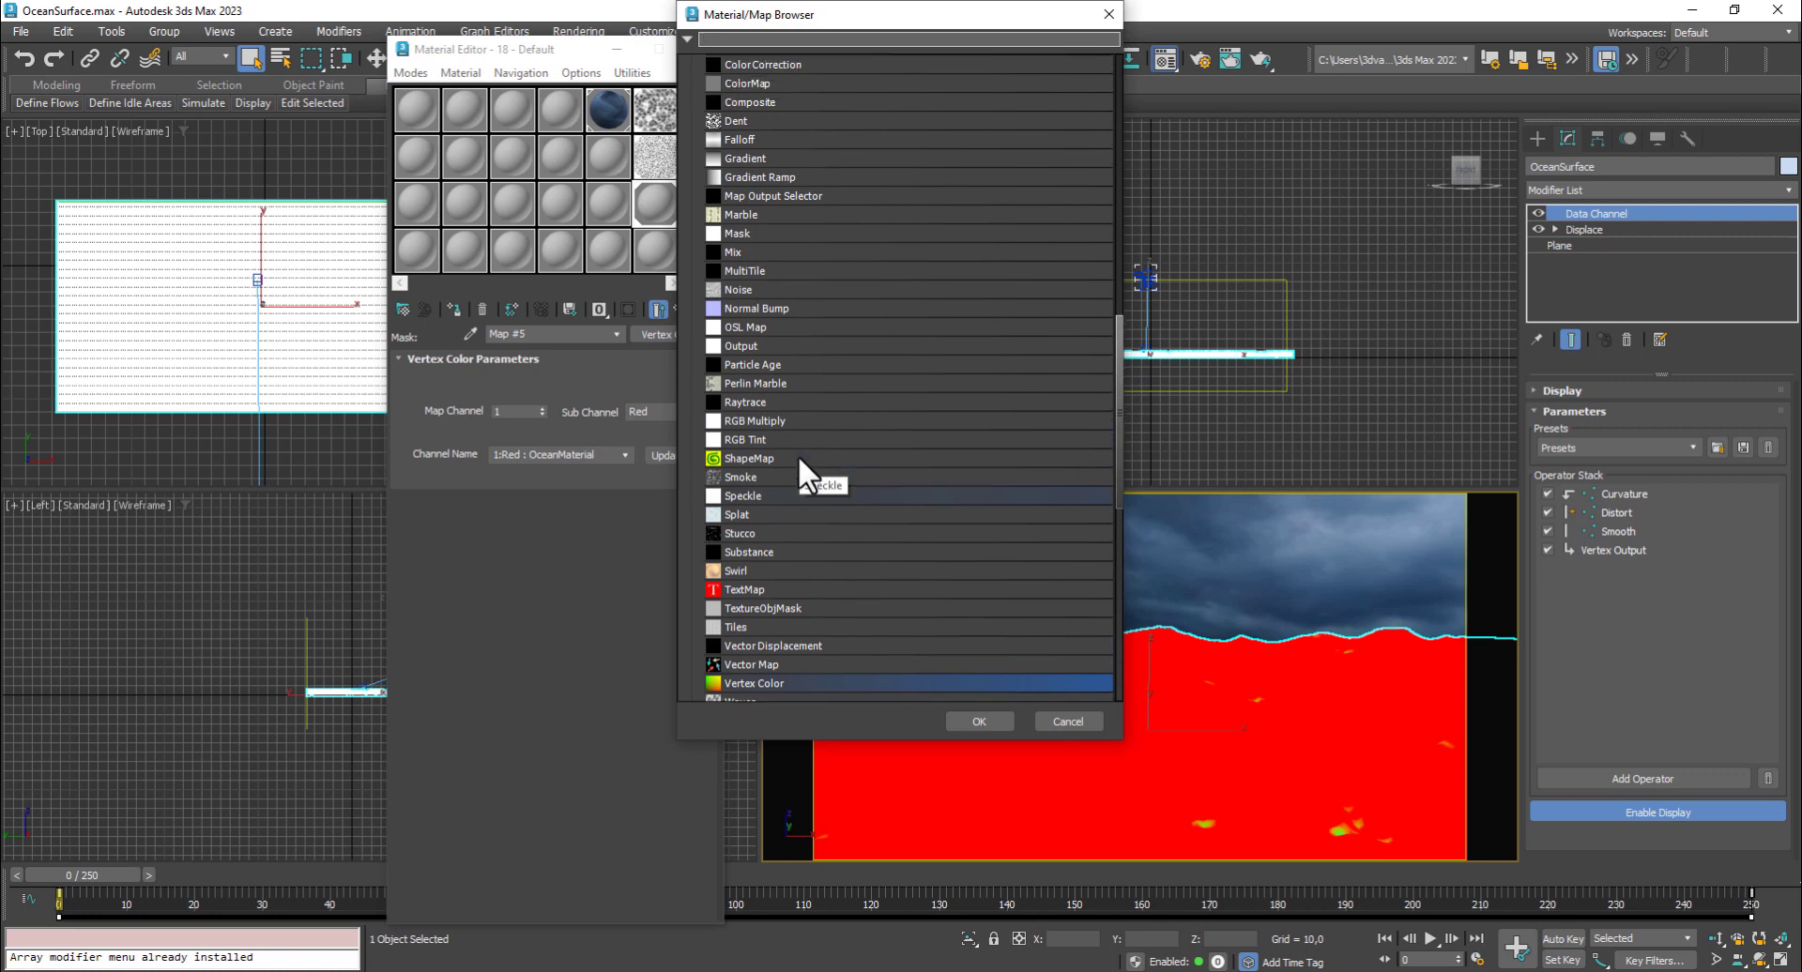
double_click(762, 109)
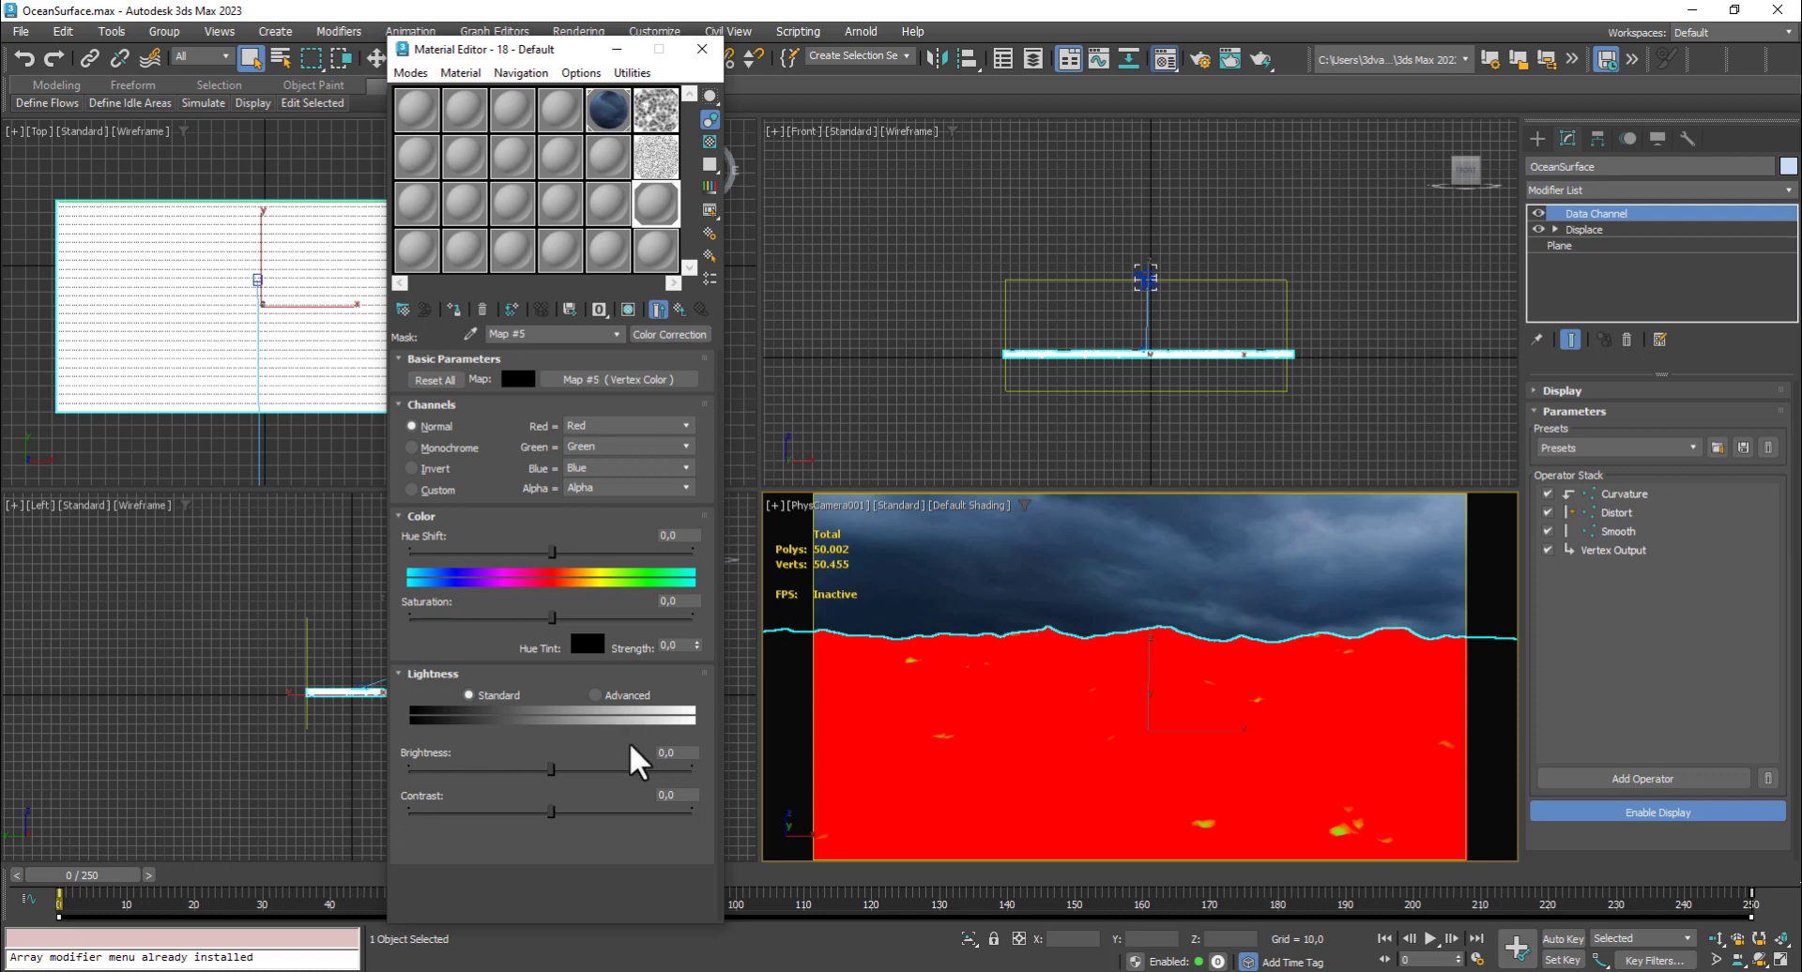
click(675, 753)
text(55)
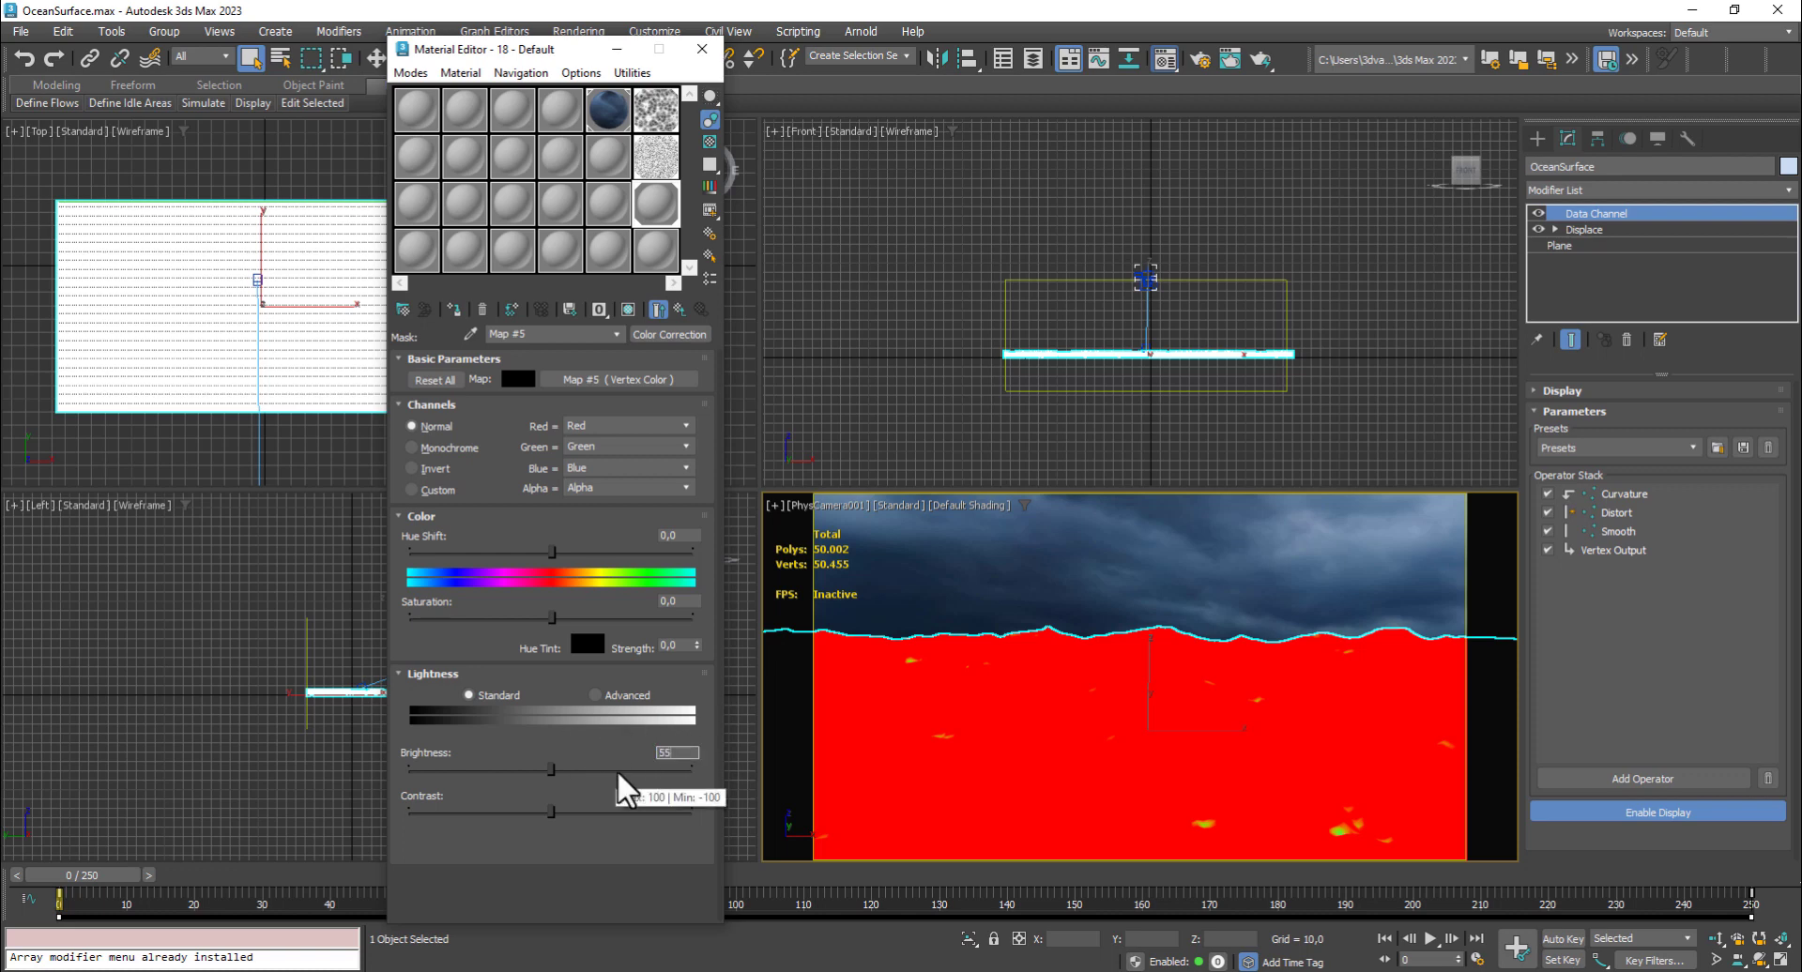
click(680, 796)
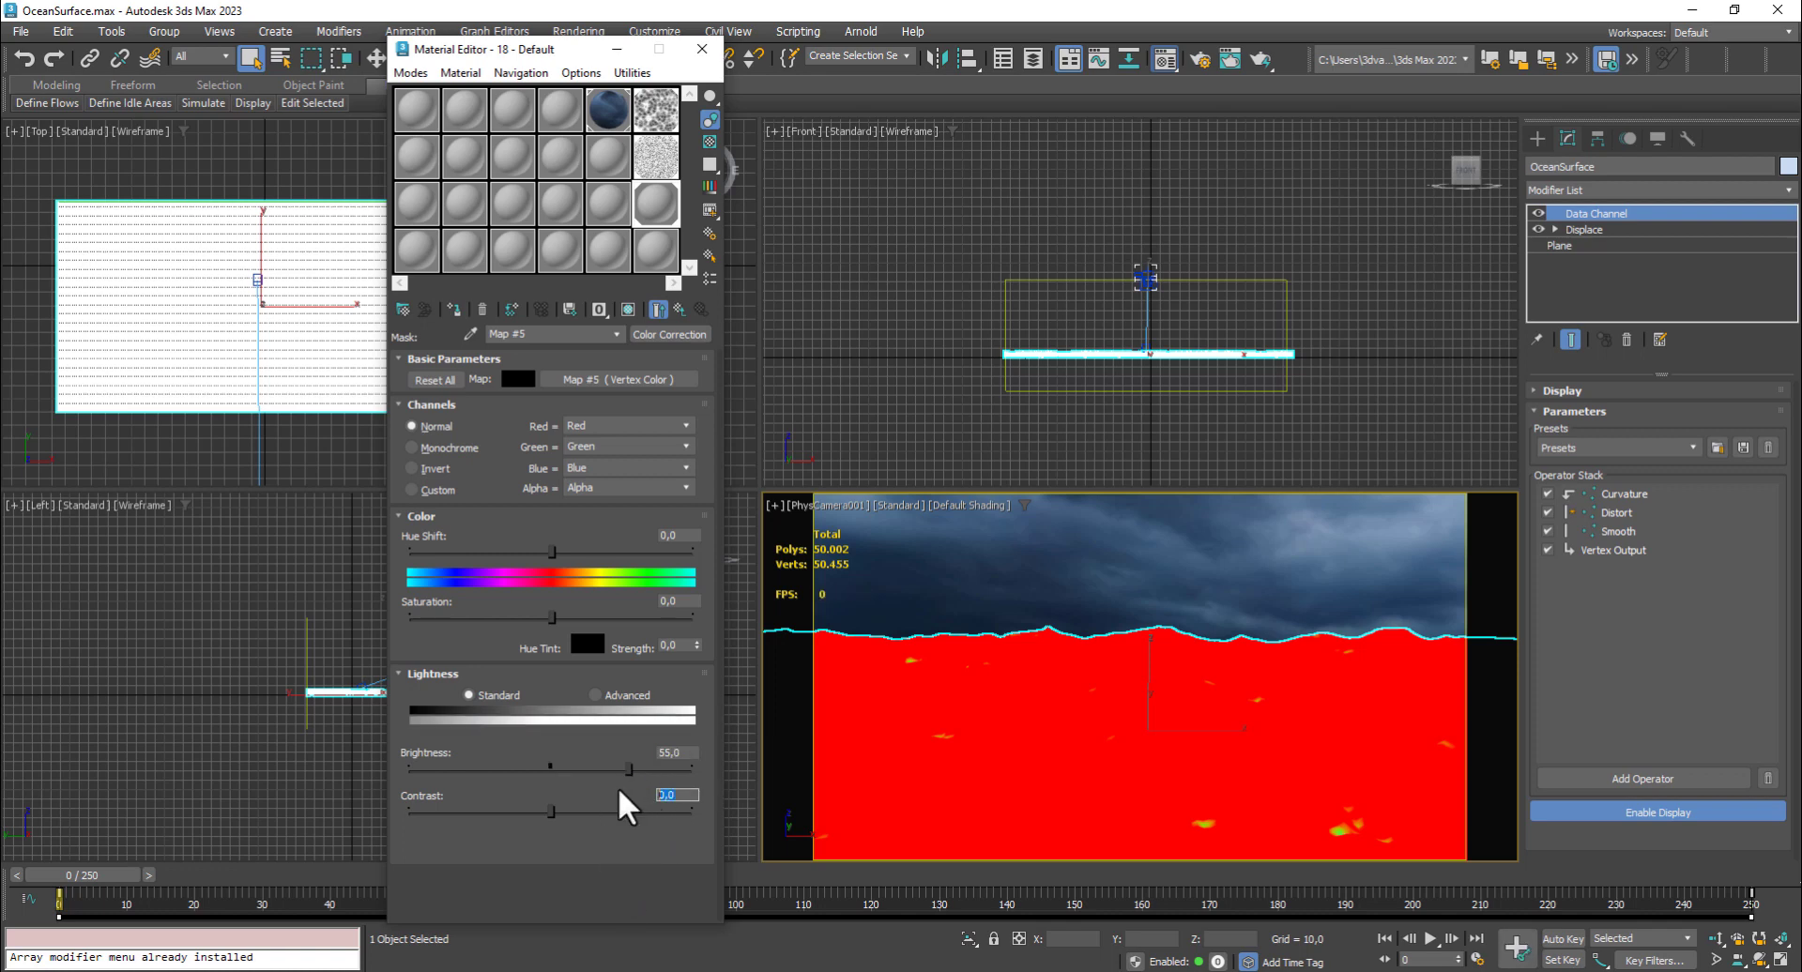
Set the contrast of the mask's Color Correction map to 90 and return to the Blend material
text(90)
key(Return)
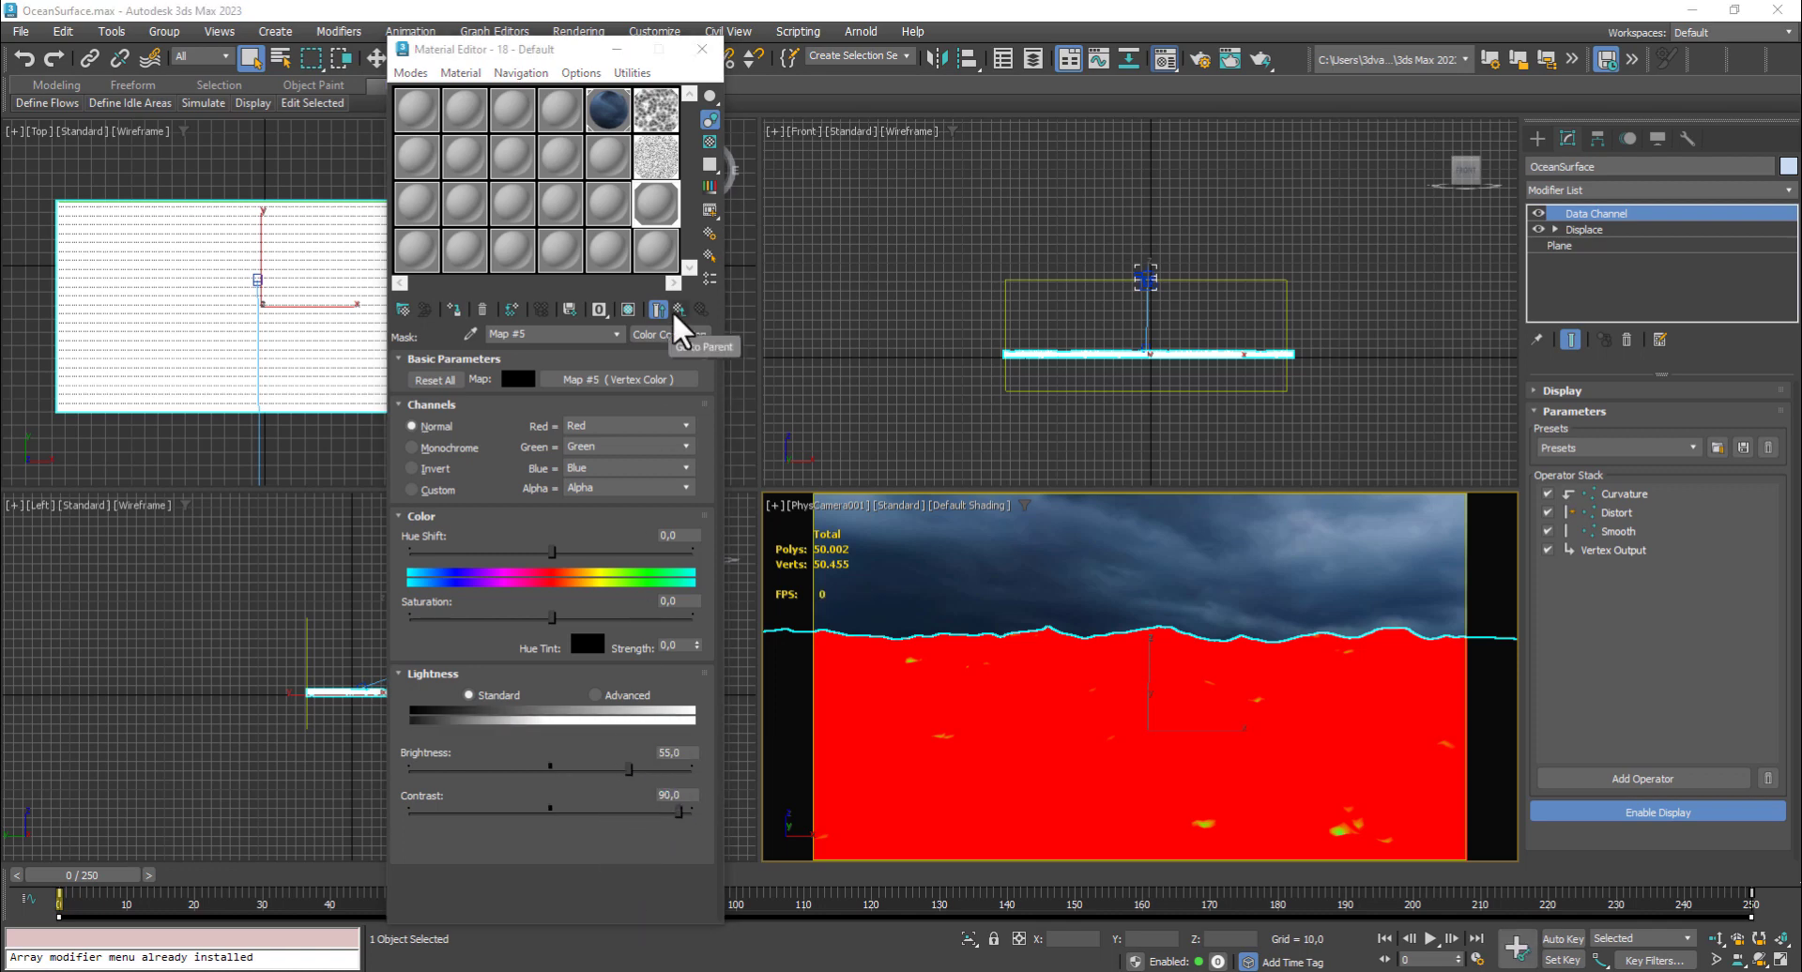
click(679, 309)
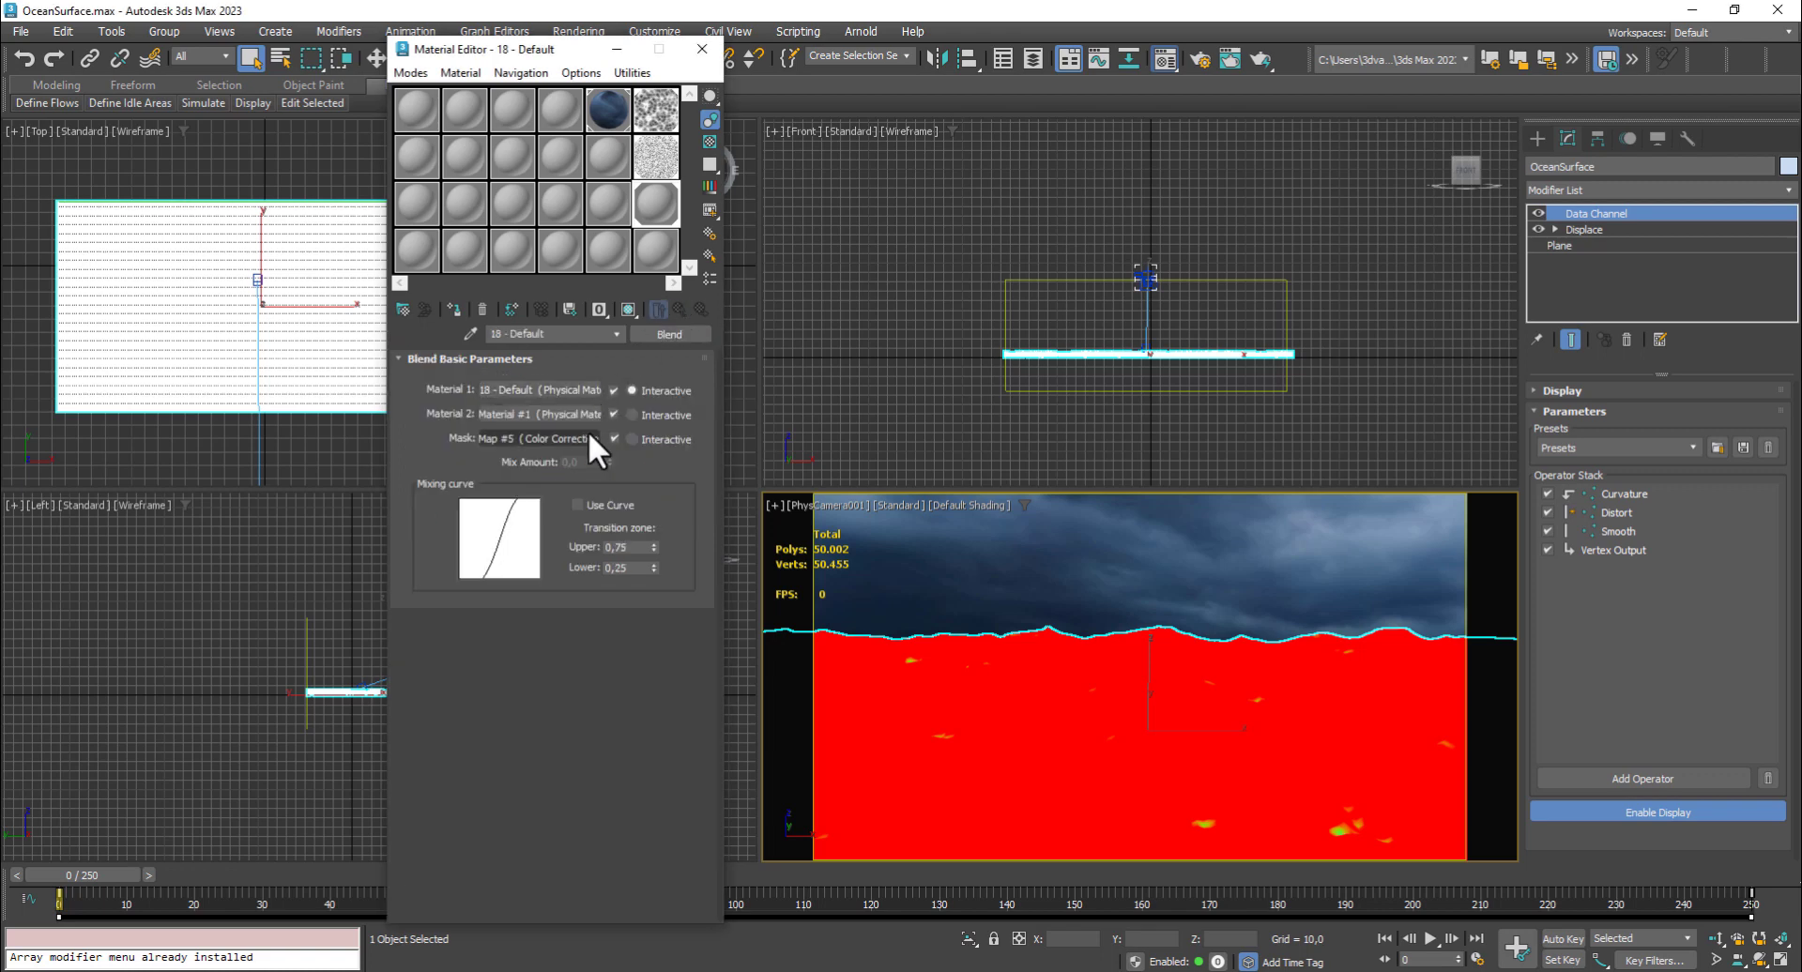
Replace the Blend mask's map with a Composite, keeping the old map as sub-map, and add a Cellular map as Layer 1's mask
click(582, 439)
click(679, 336)
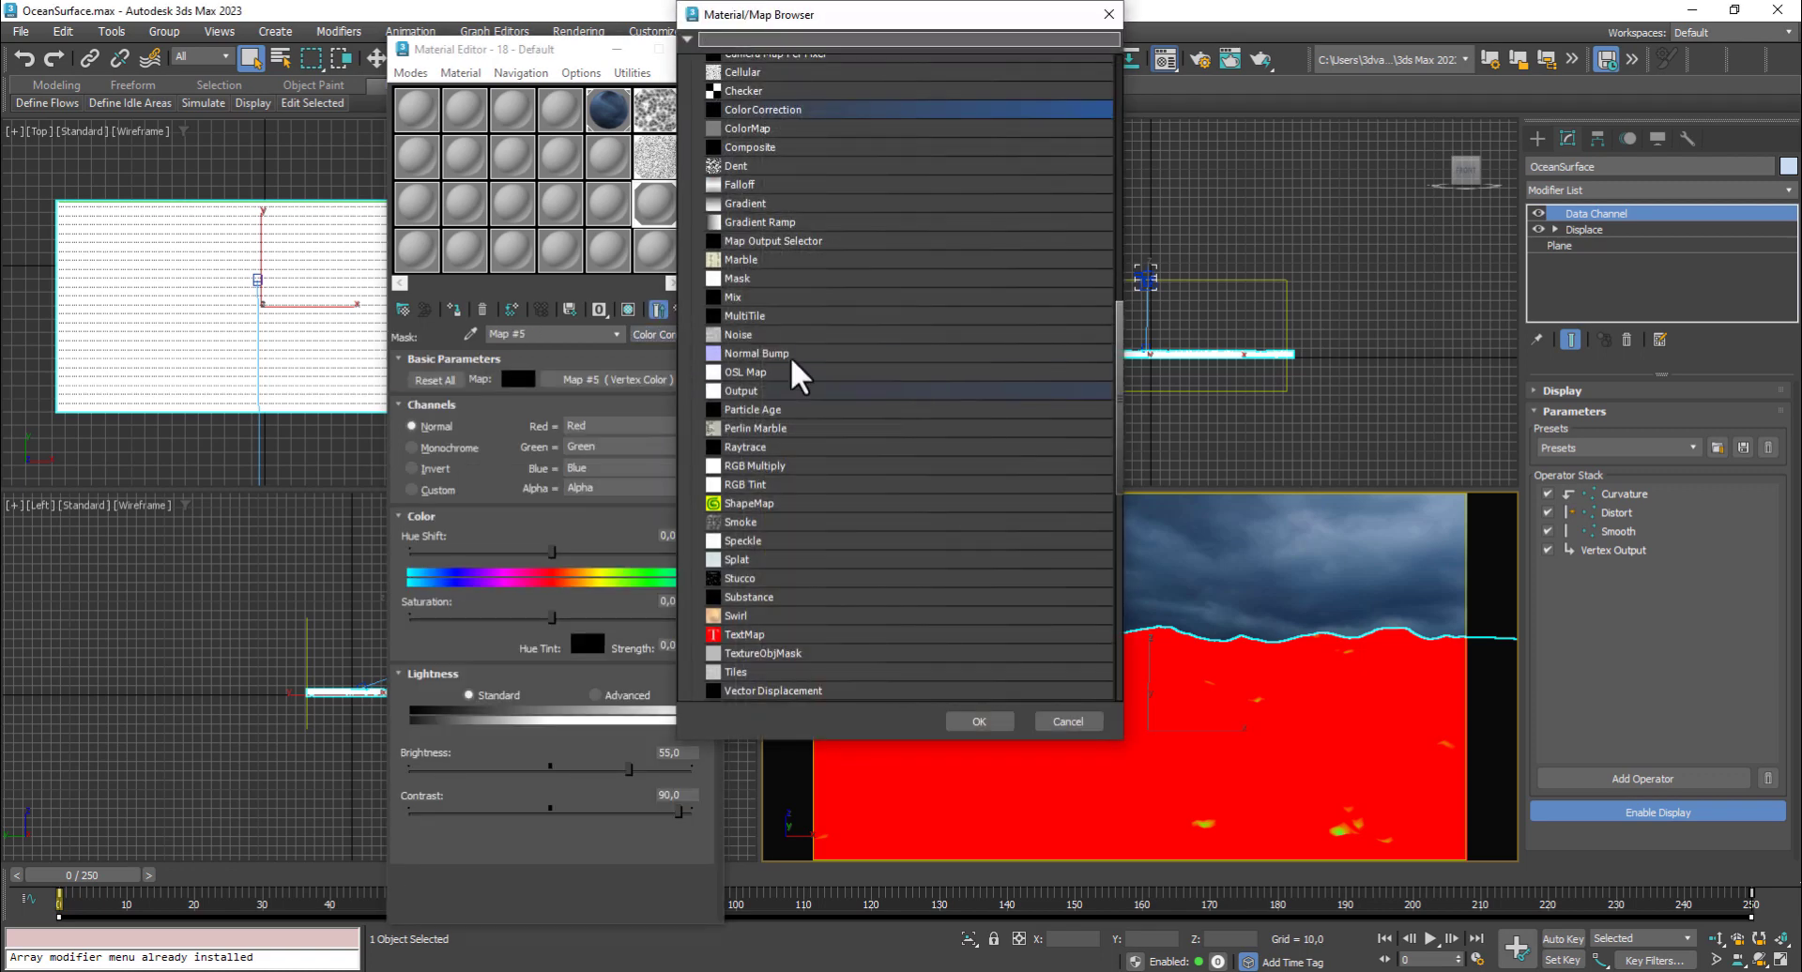
click(758, 238)
double_click(758, 237)
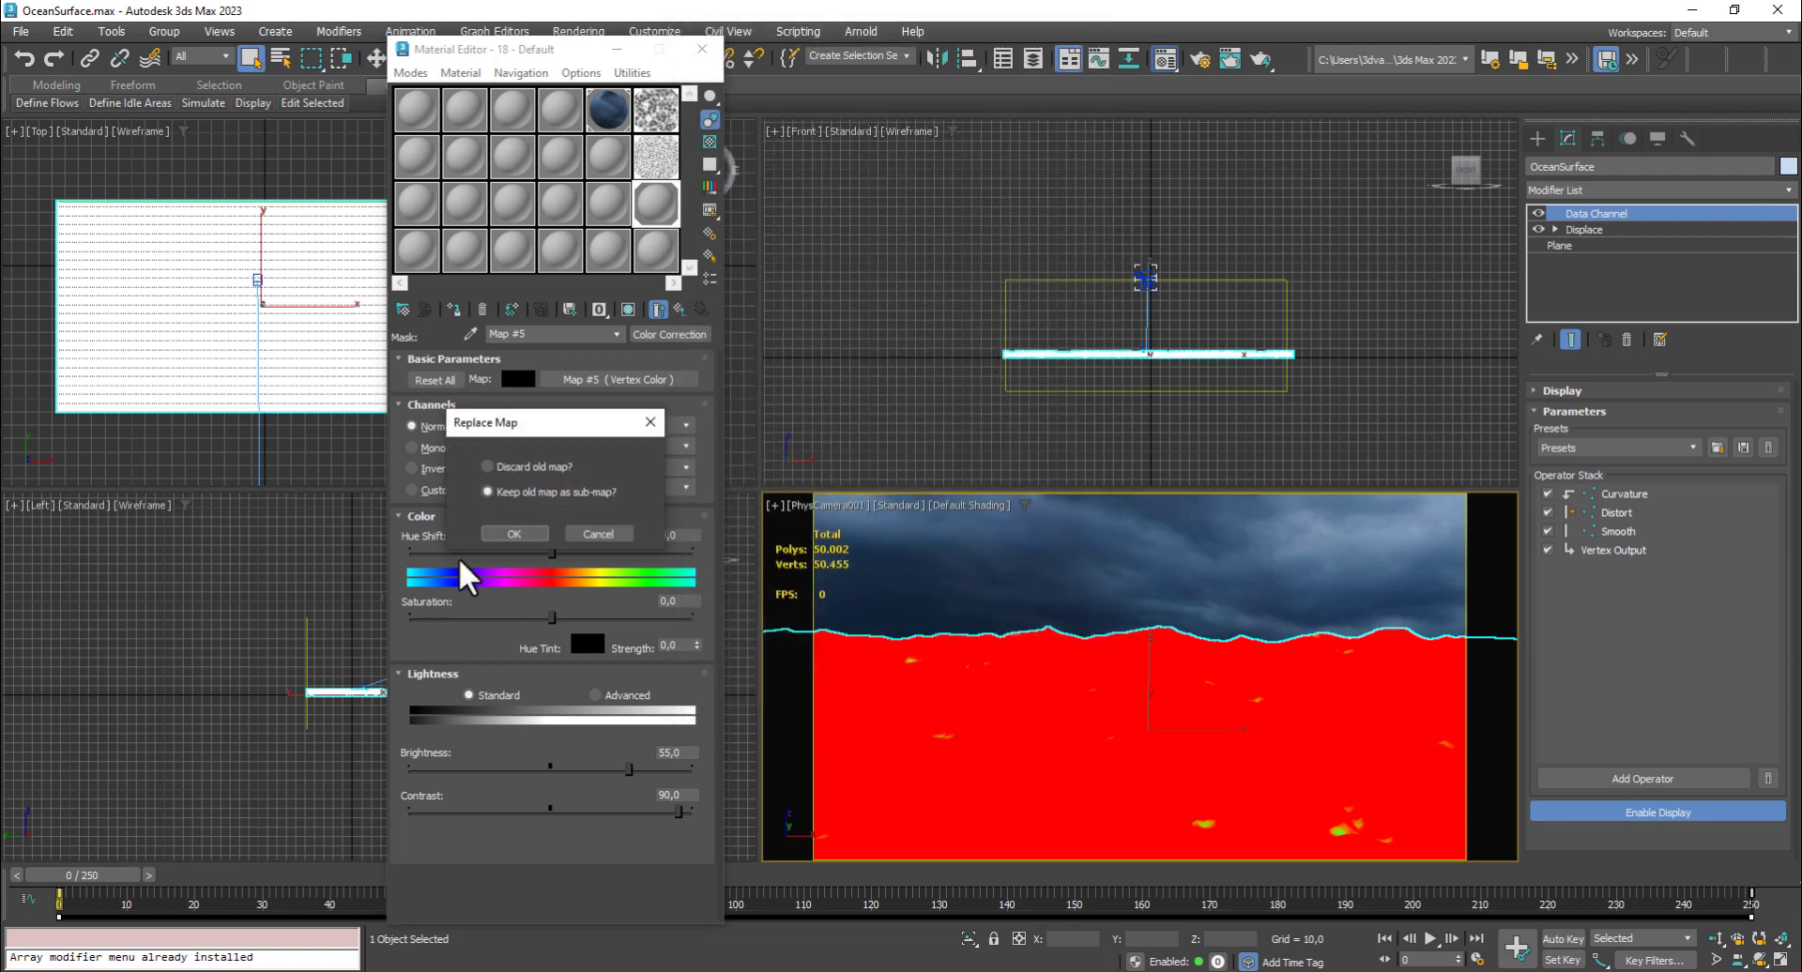
click(509, 527)
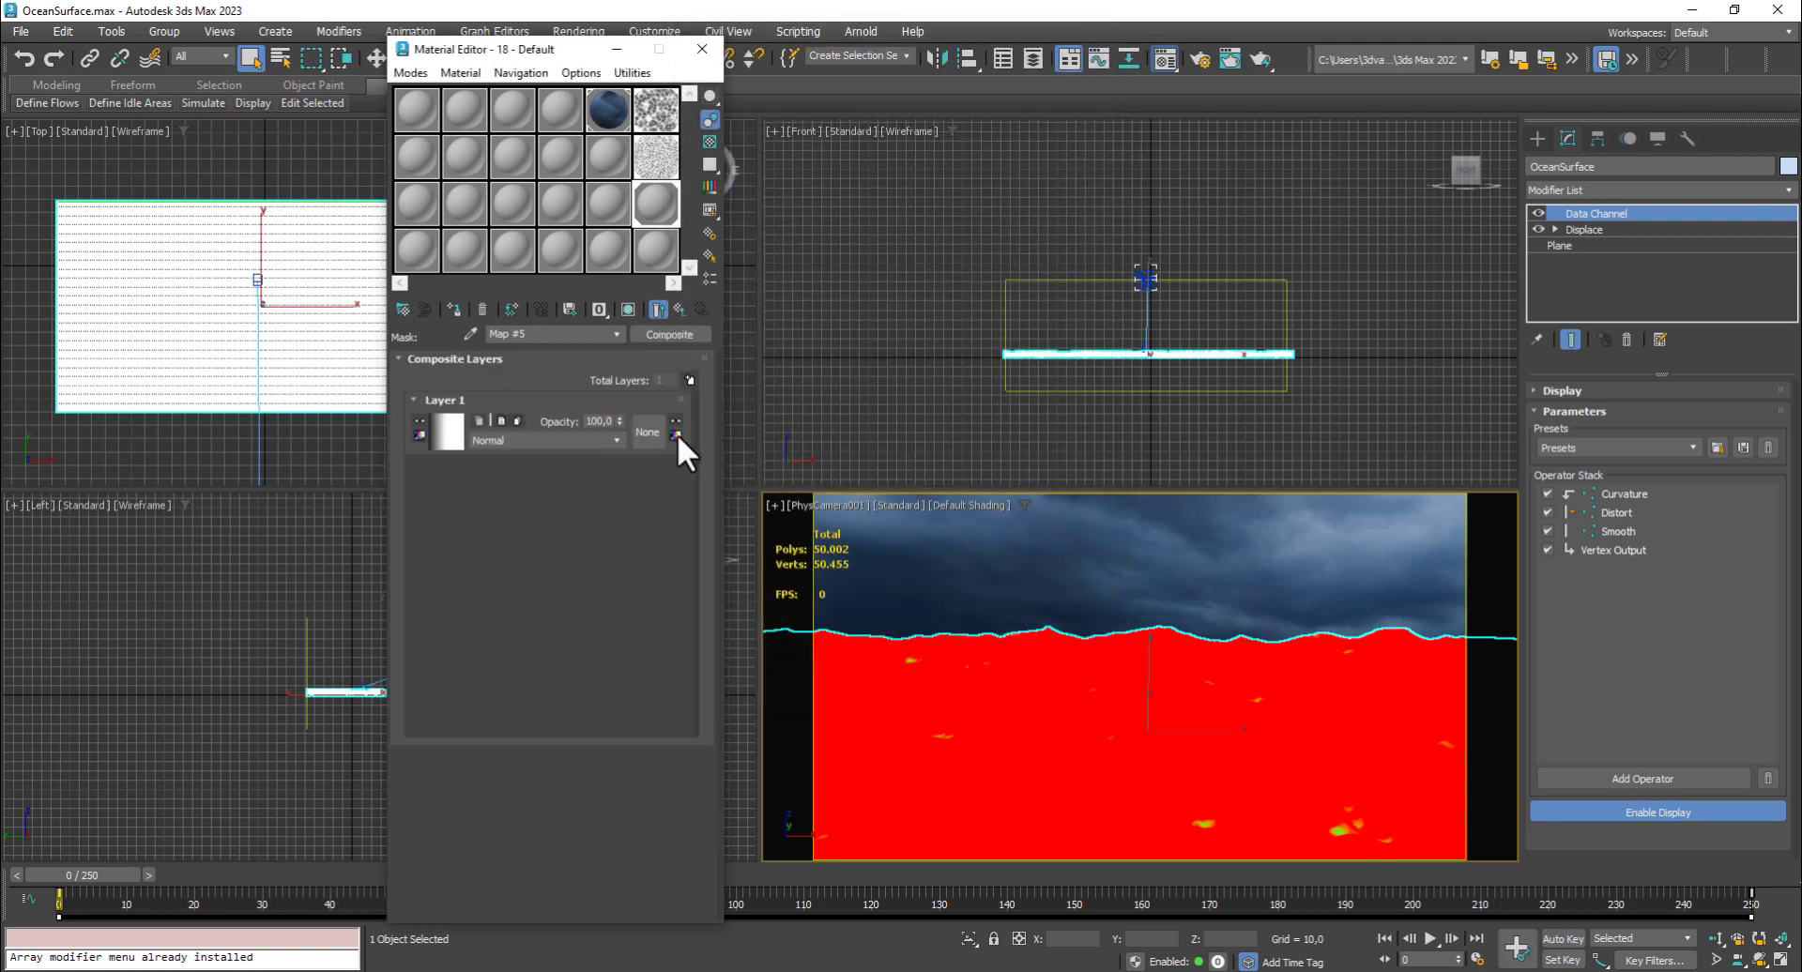
click(645, 430)
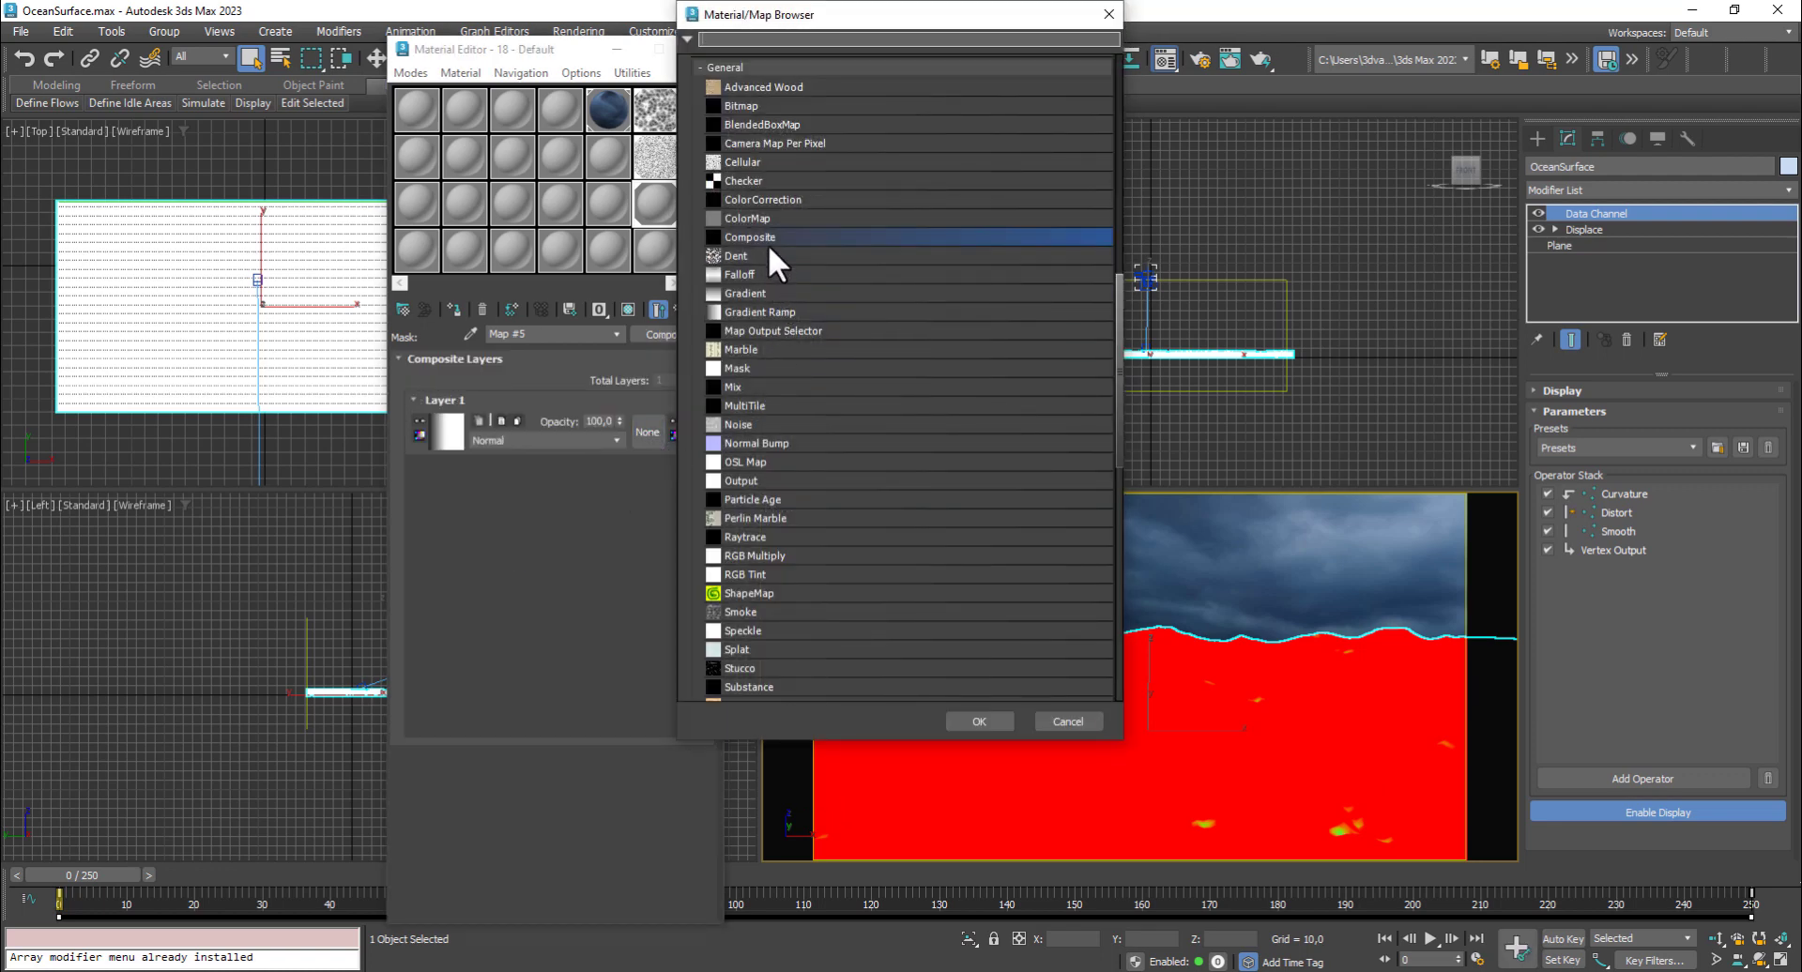
double_click(751, 161)
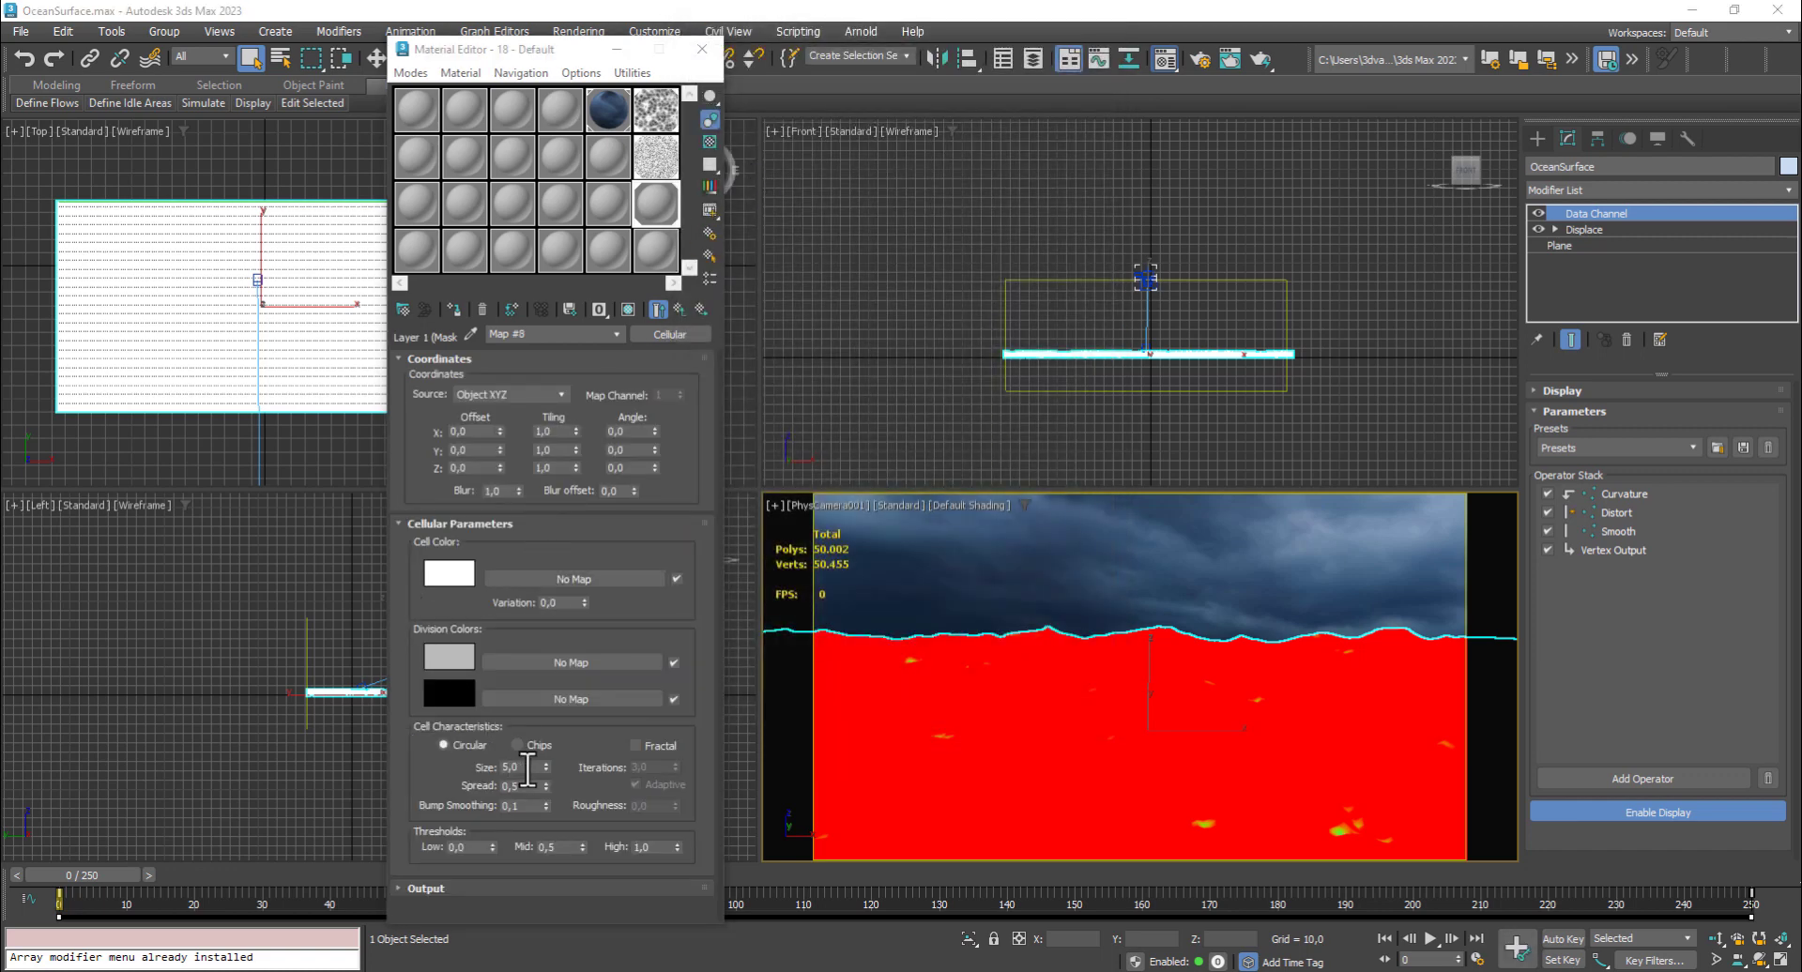
Set the Cellular map's size to 5,5 and spread to 6, and enable Fractal with 4,5 iterations
double_click(513, 767)
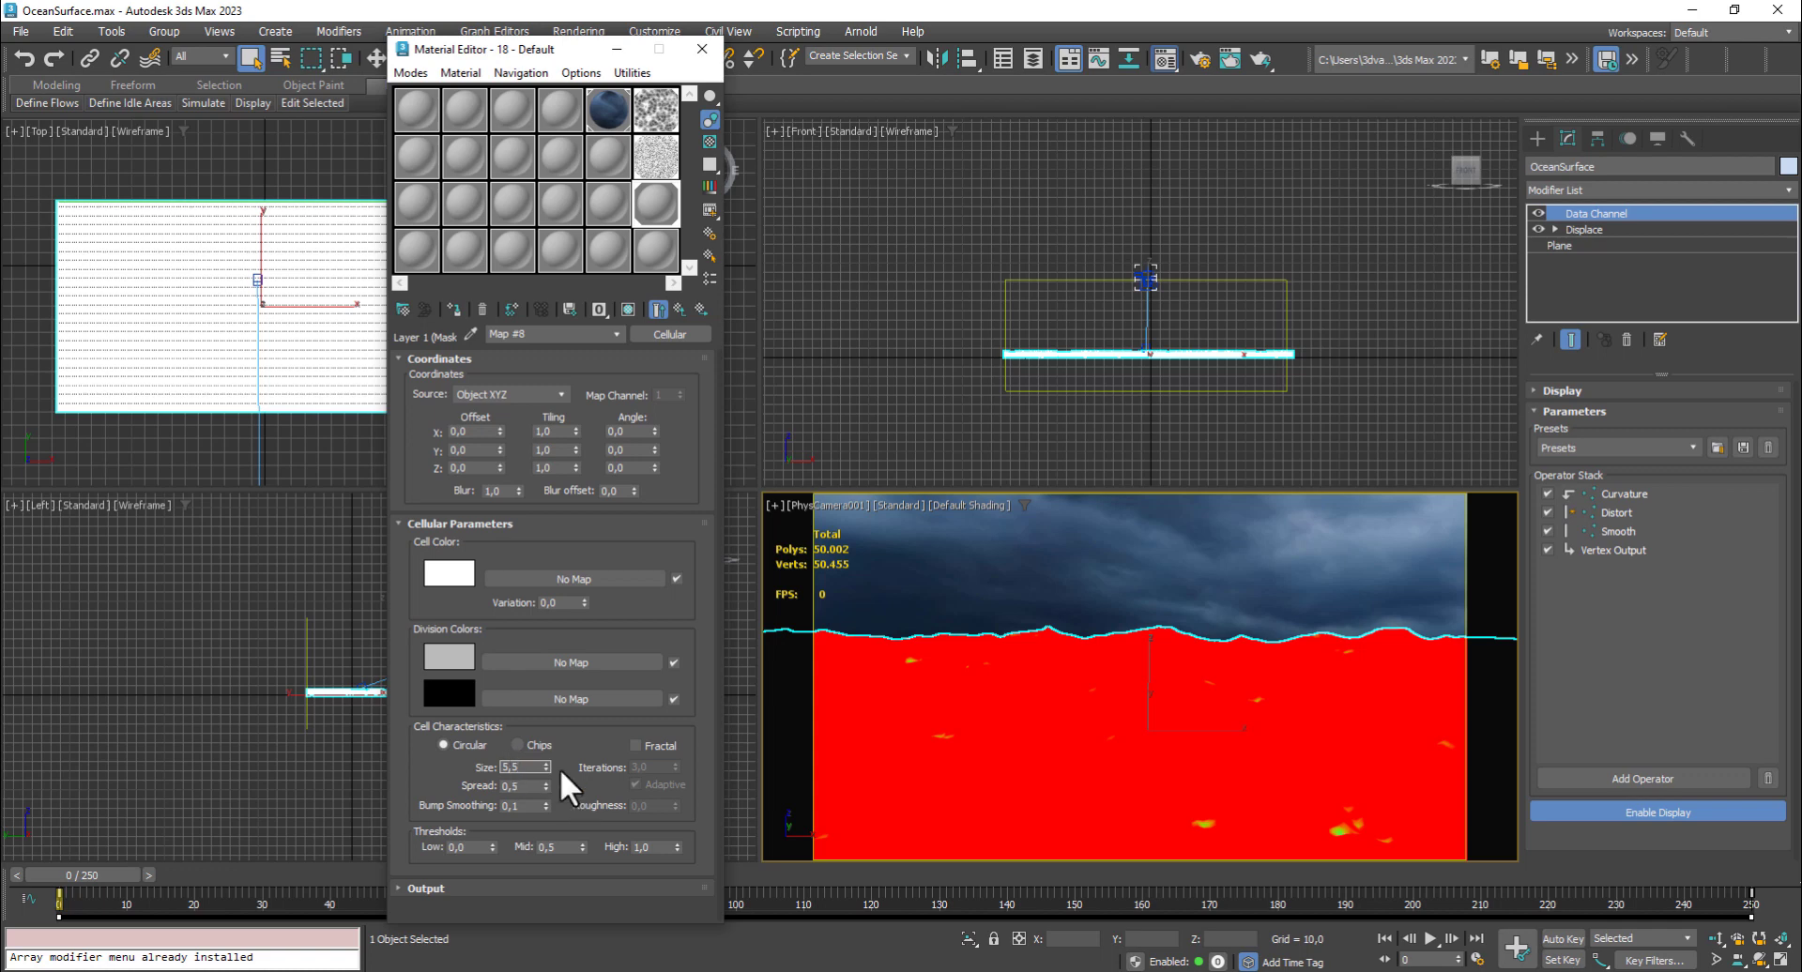
double_click(498, 786)
text(6)
key(Return)
click(636, 745)
double_click(655, 768)
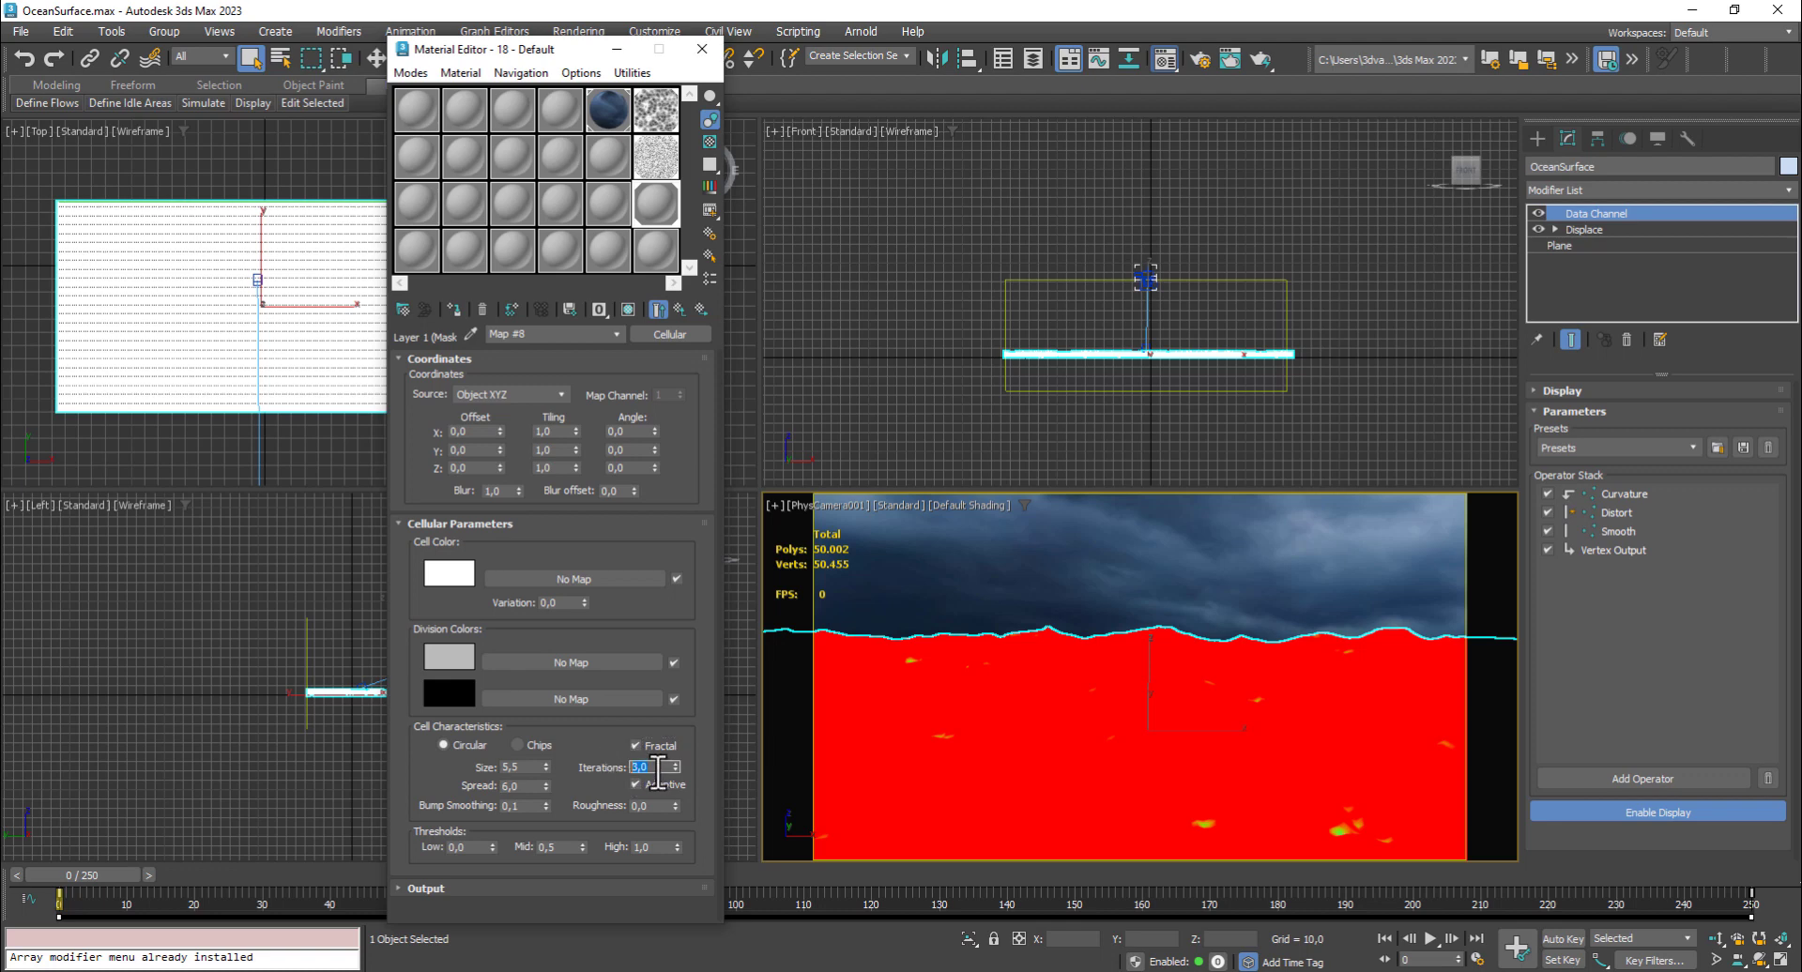
text(4,5)
Make the cell color black and the first division color white, and return to the Blend material
click(454, 569)
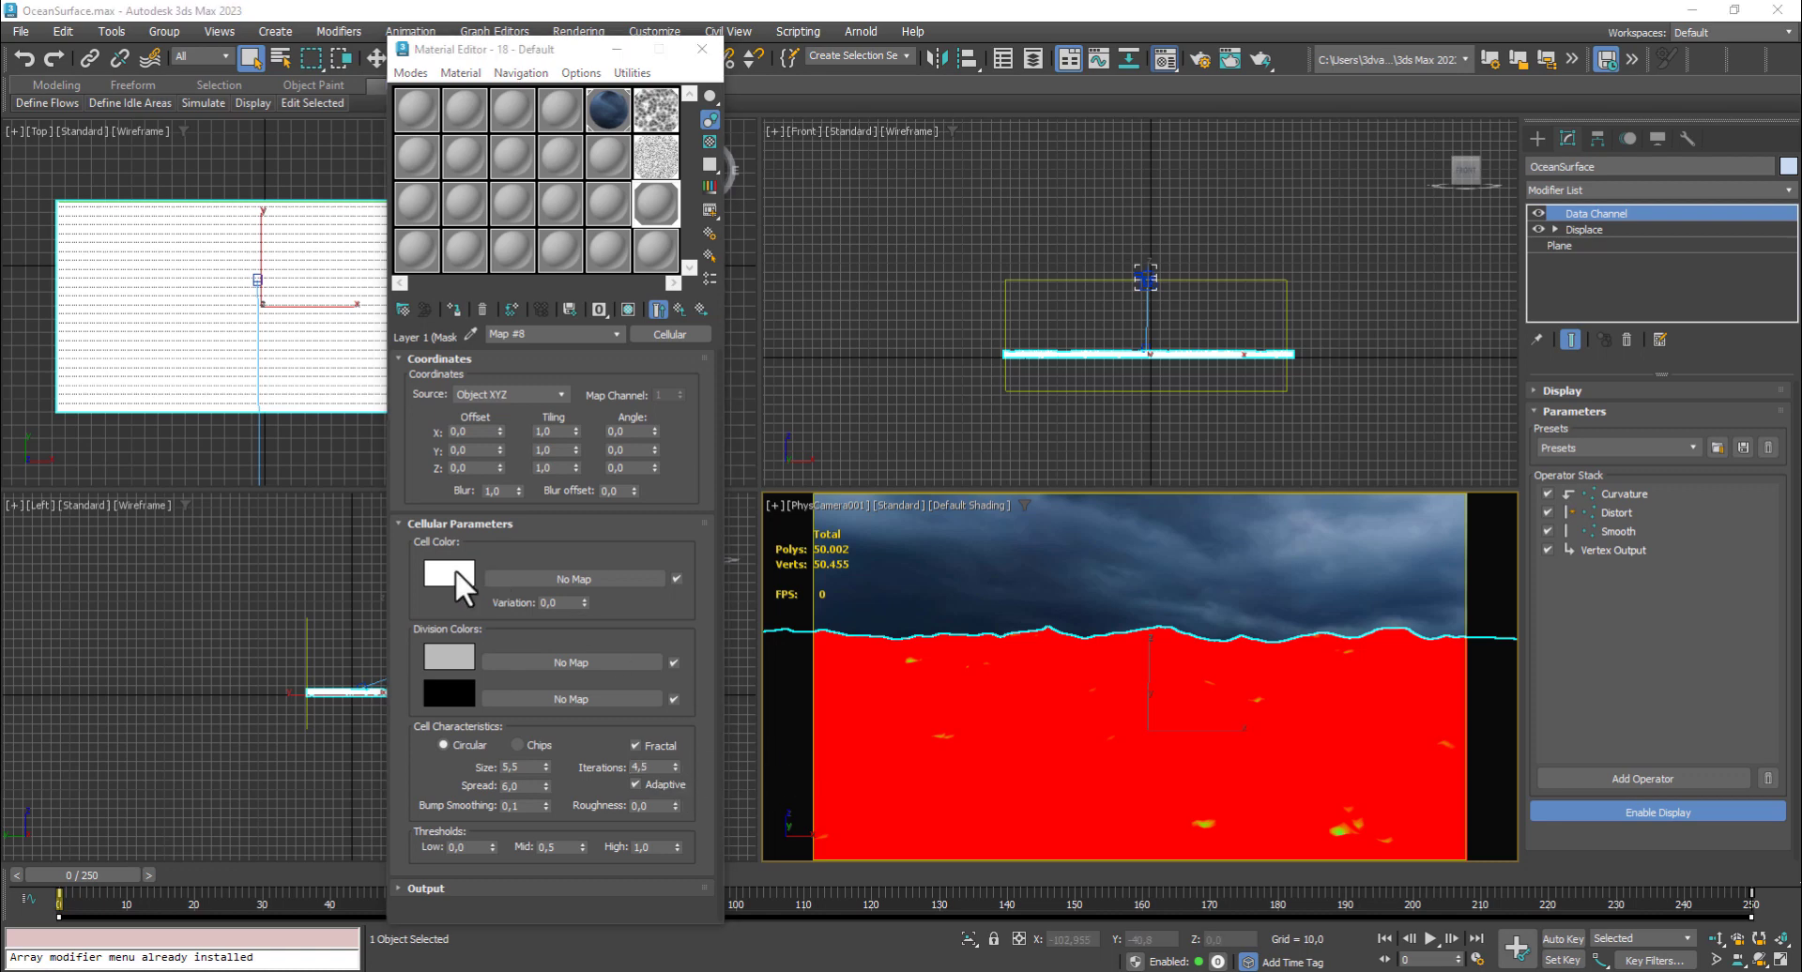
click(217, 377)
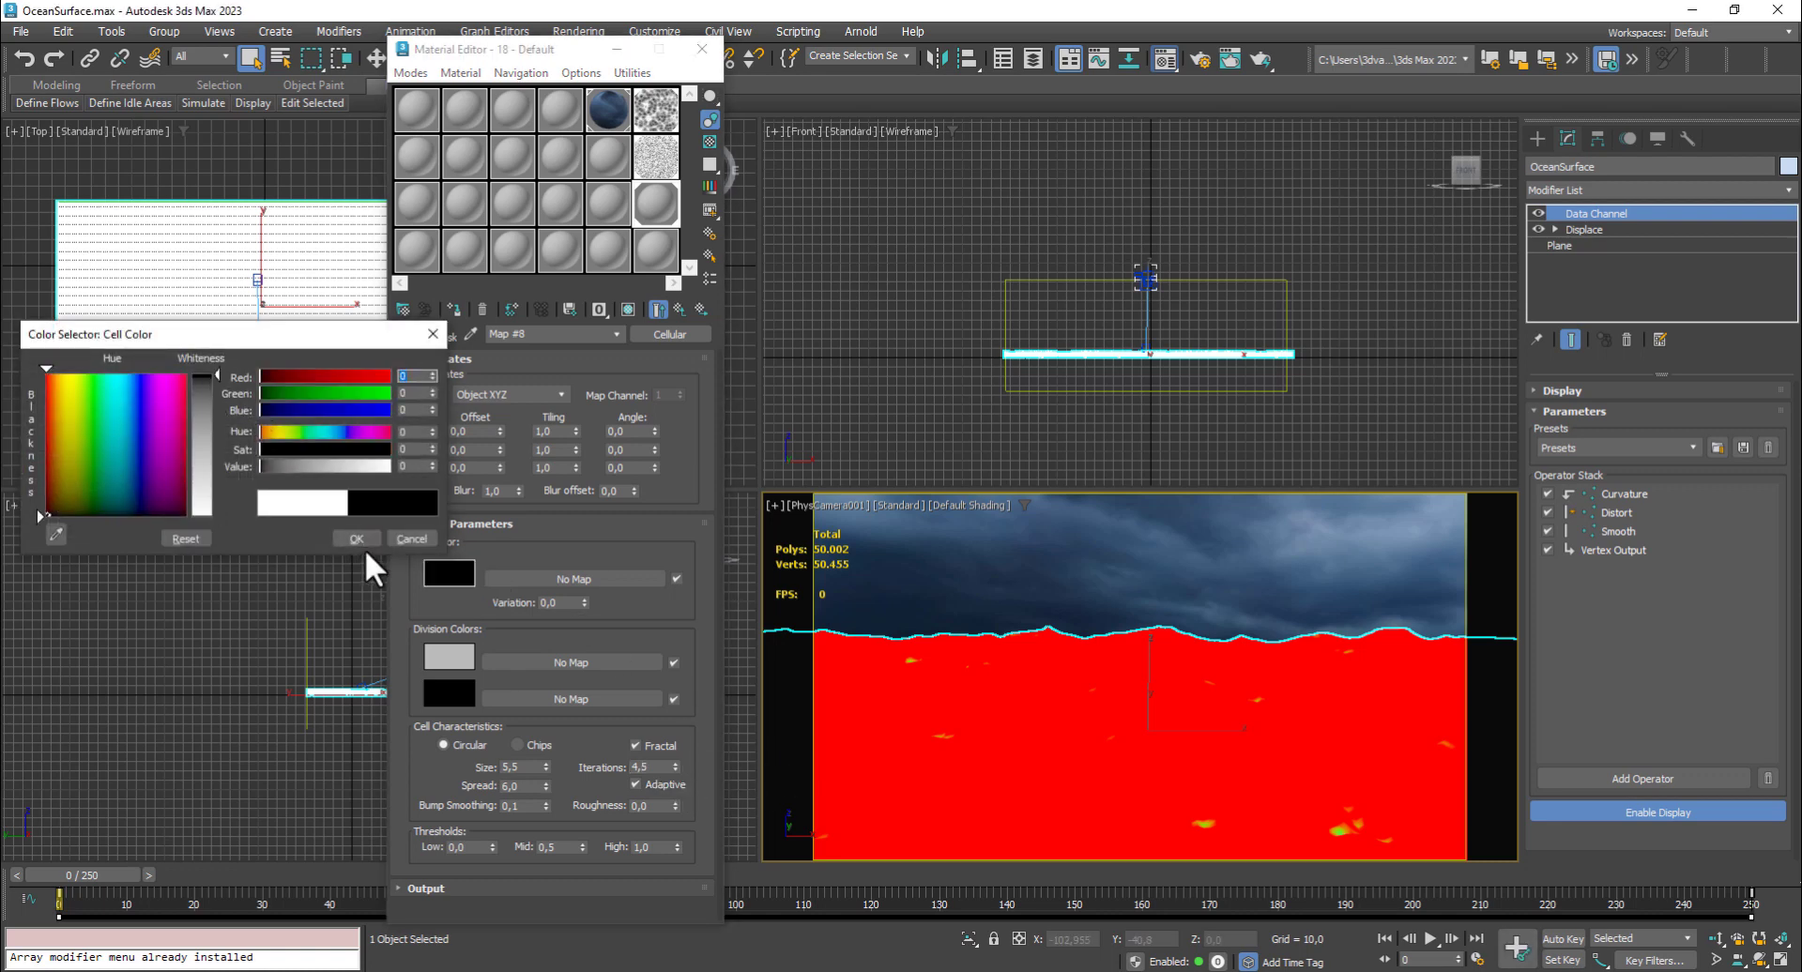
click(362, 542)
click(449, 656)
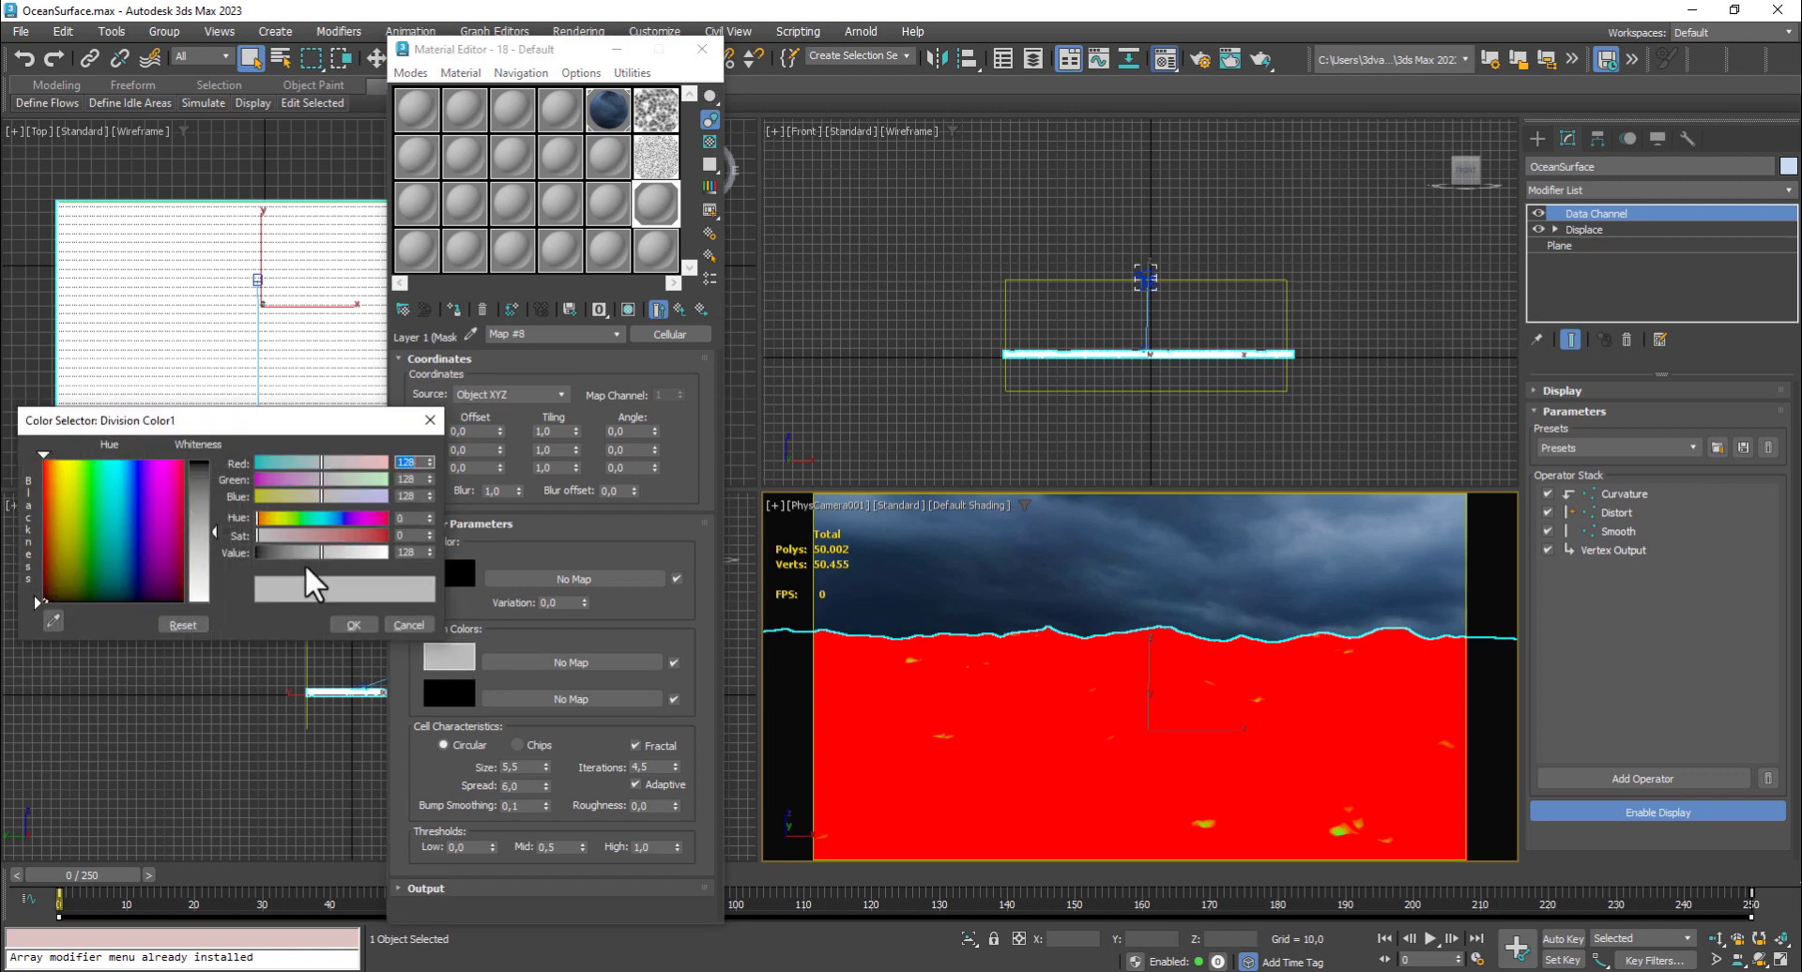
click(201, 587)
click(353, 626)
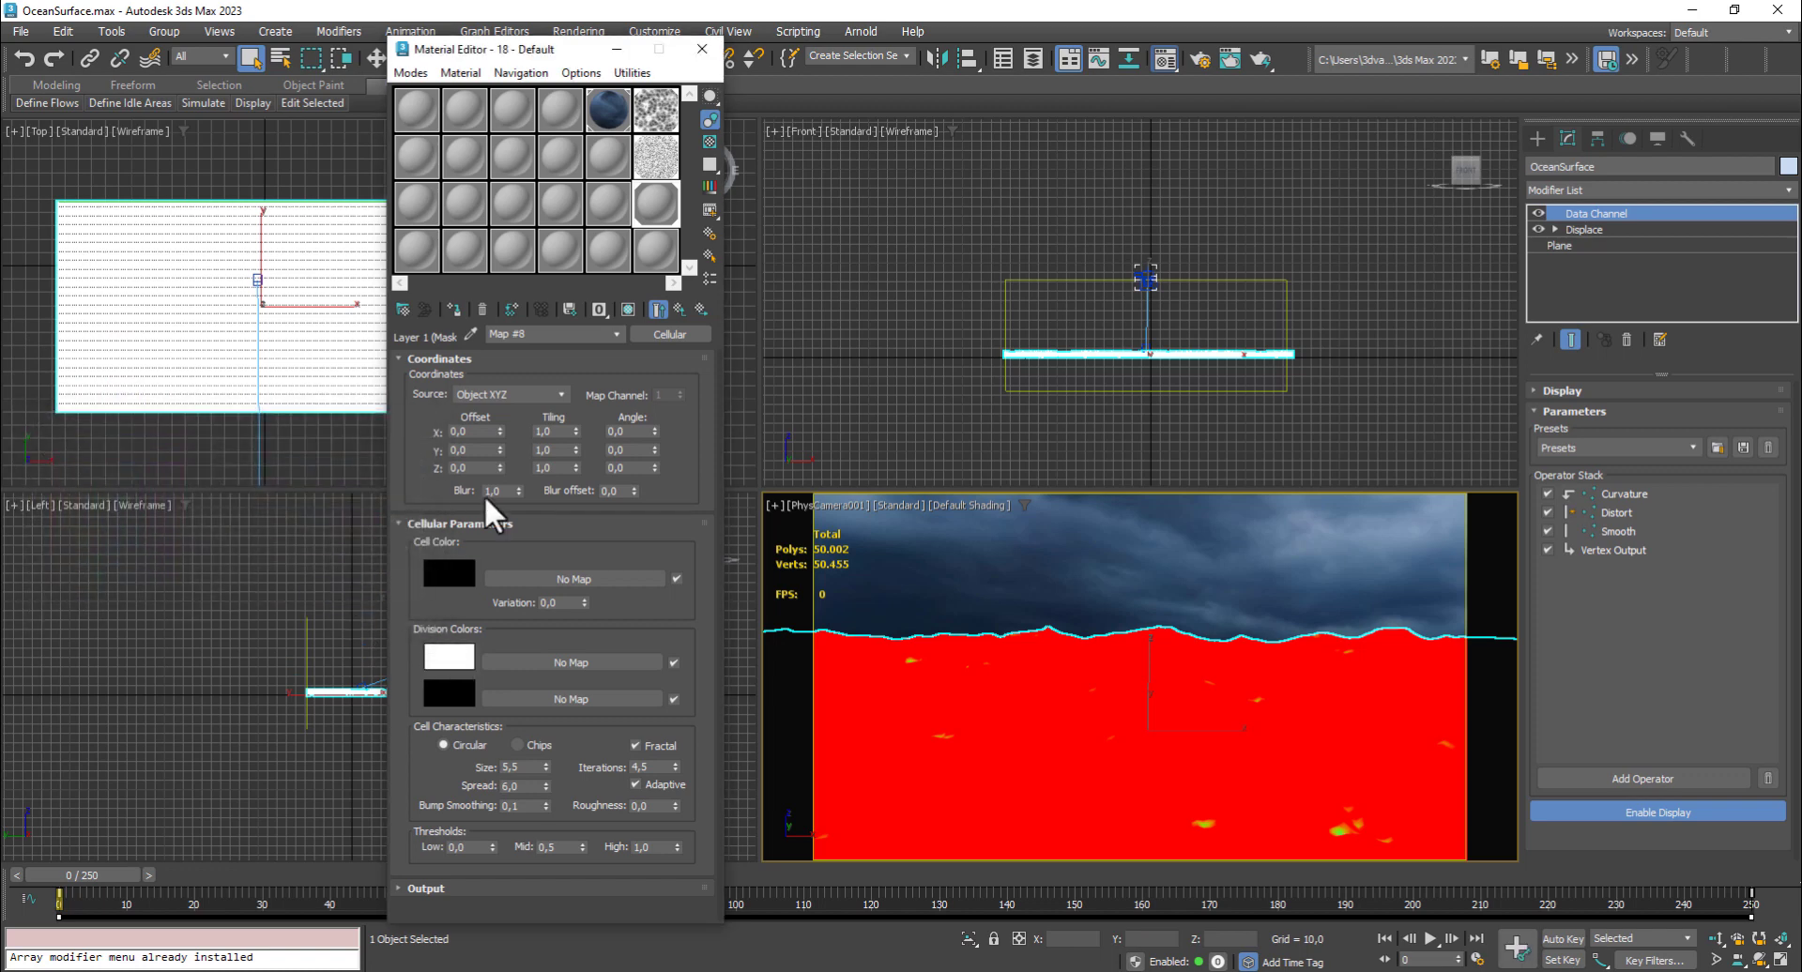
click(676, 309)
click(676, 307)
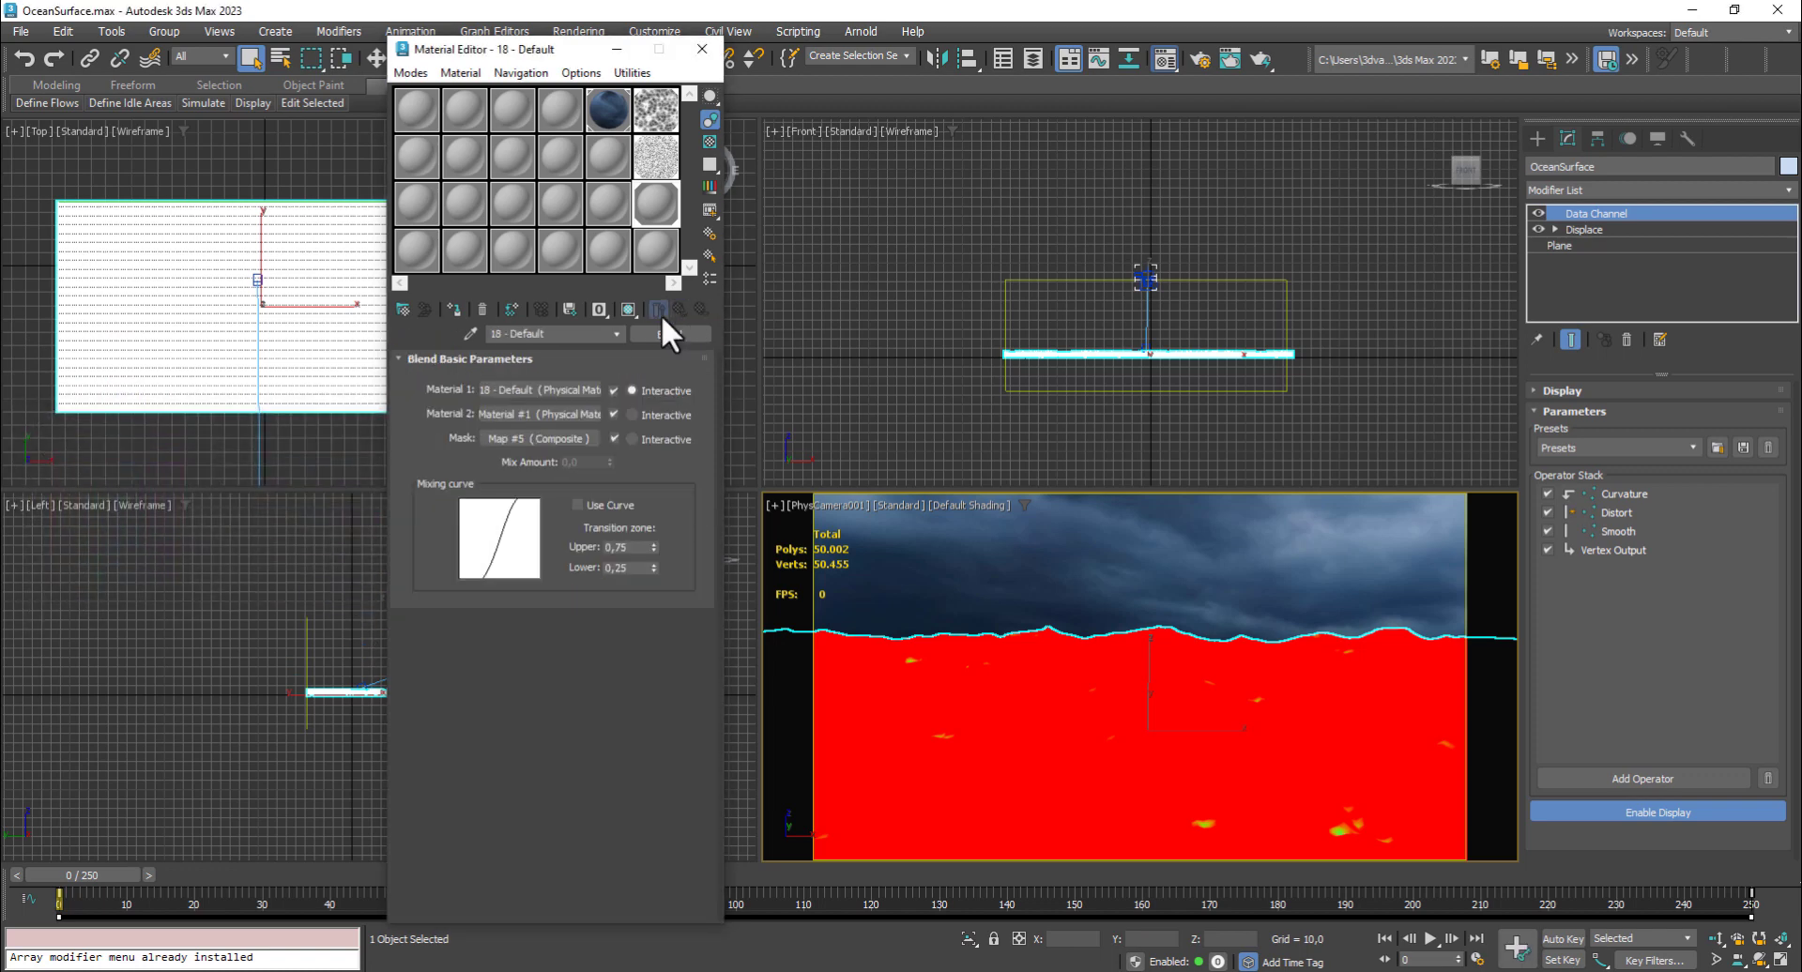
In the Blend's Material 1, set the clearcoat color to bright blue and its roughness to 0,15
click(554, 390)
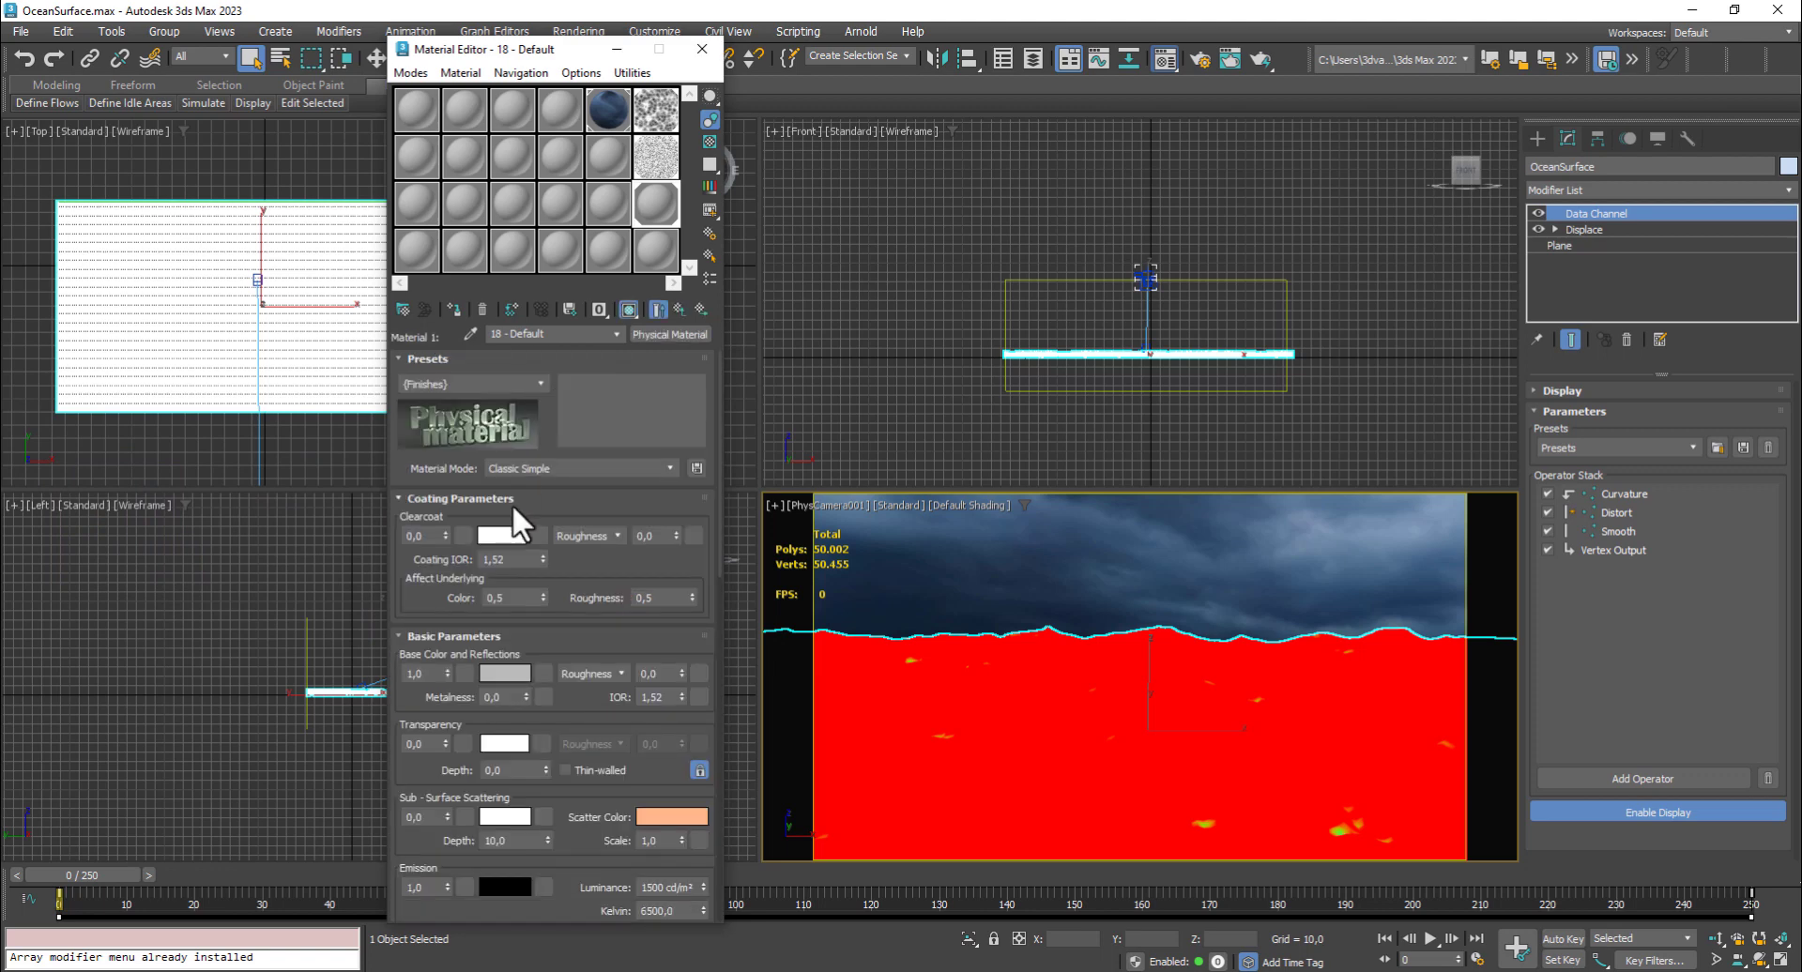
click(498, 536)
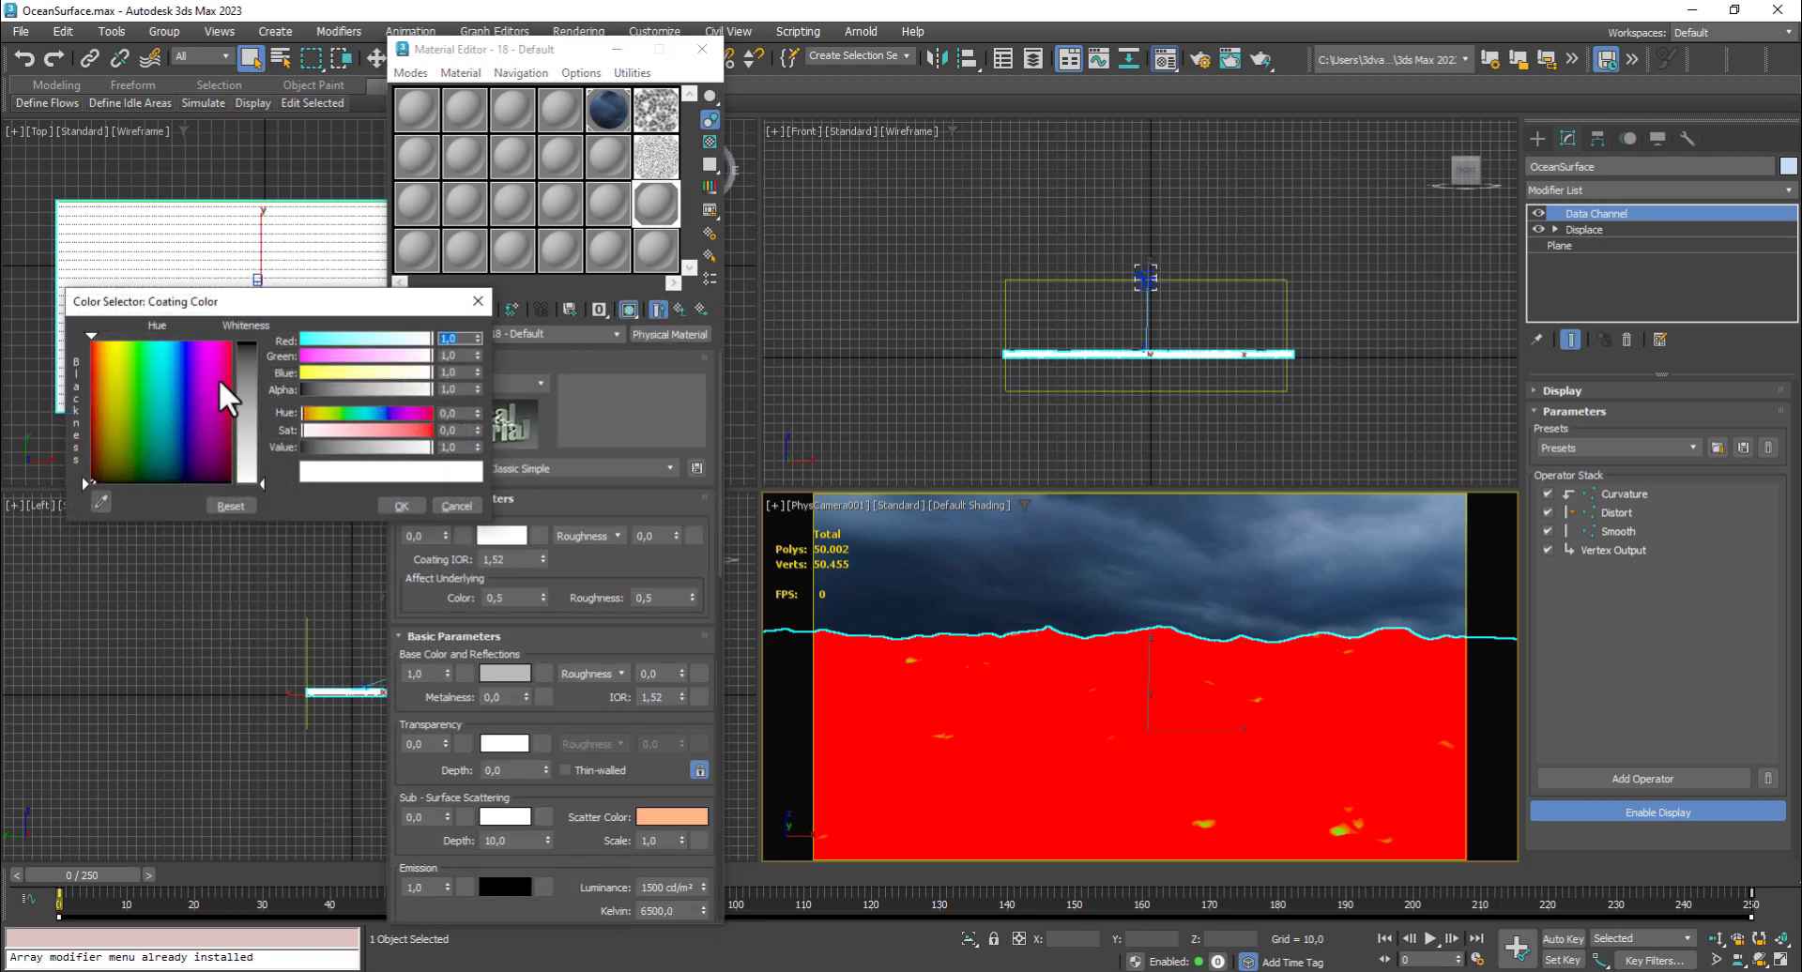
click(178, 347)
click(246, 341)
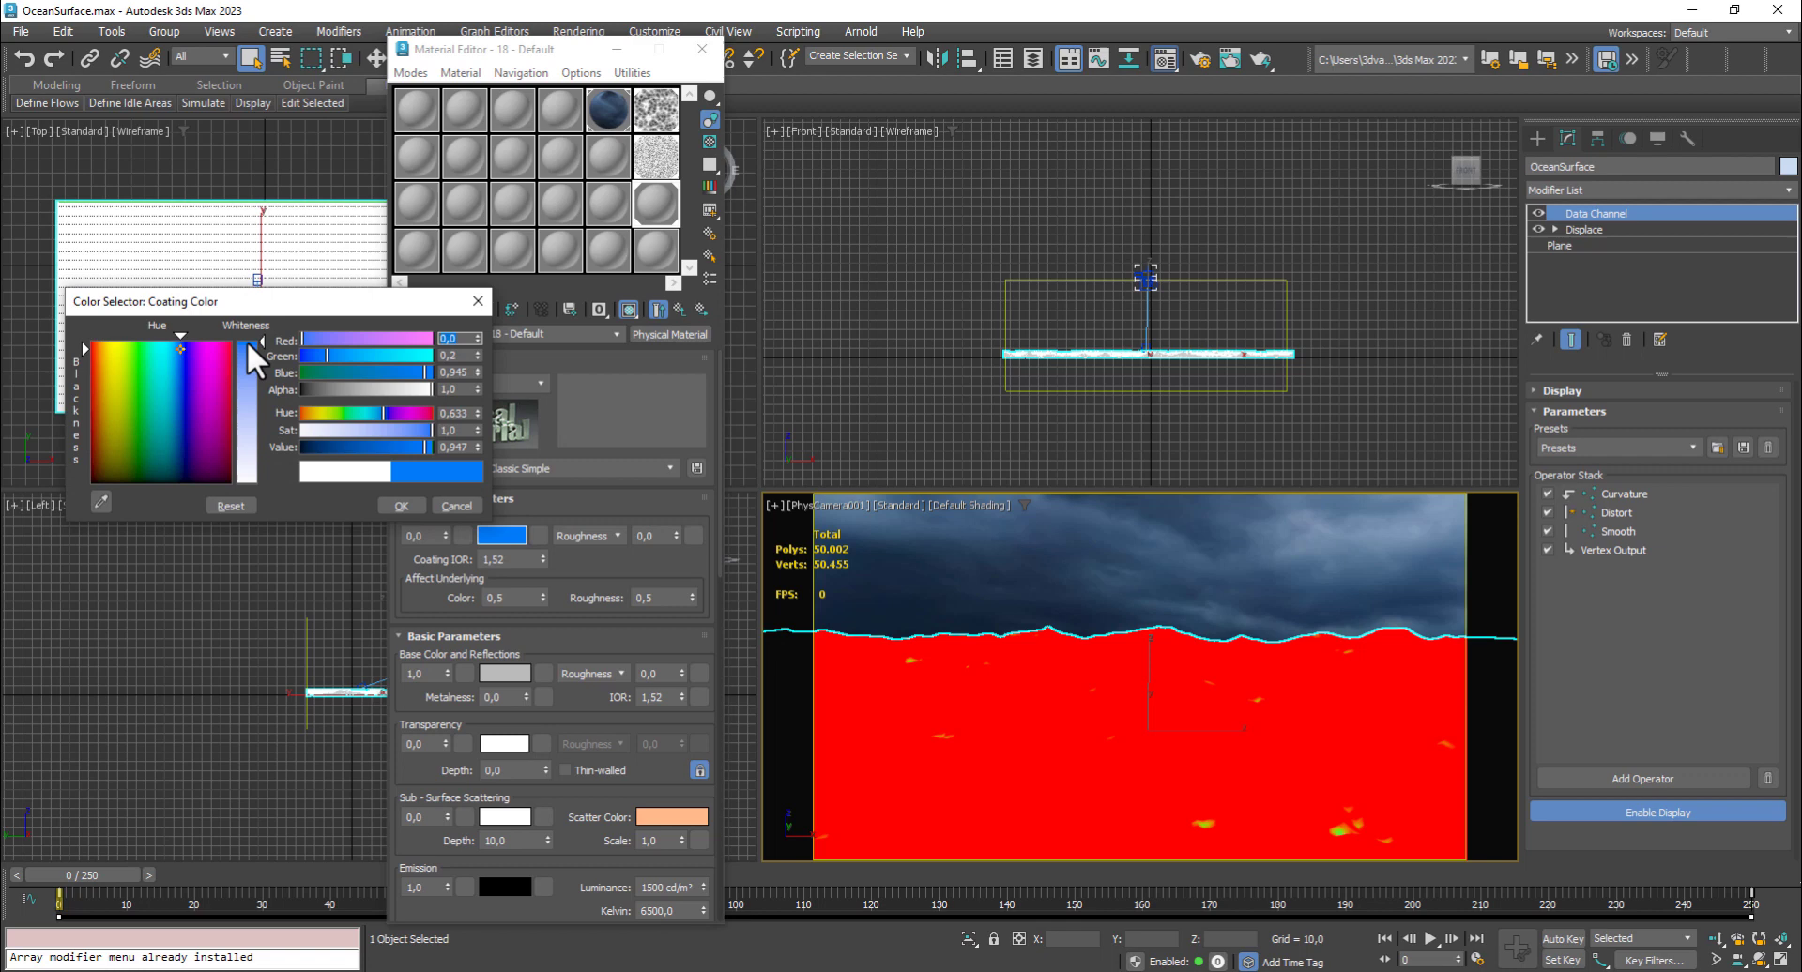
click(404, 504)
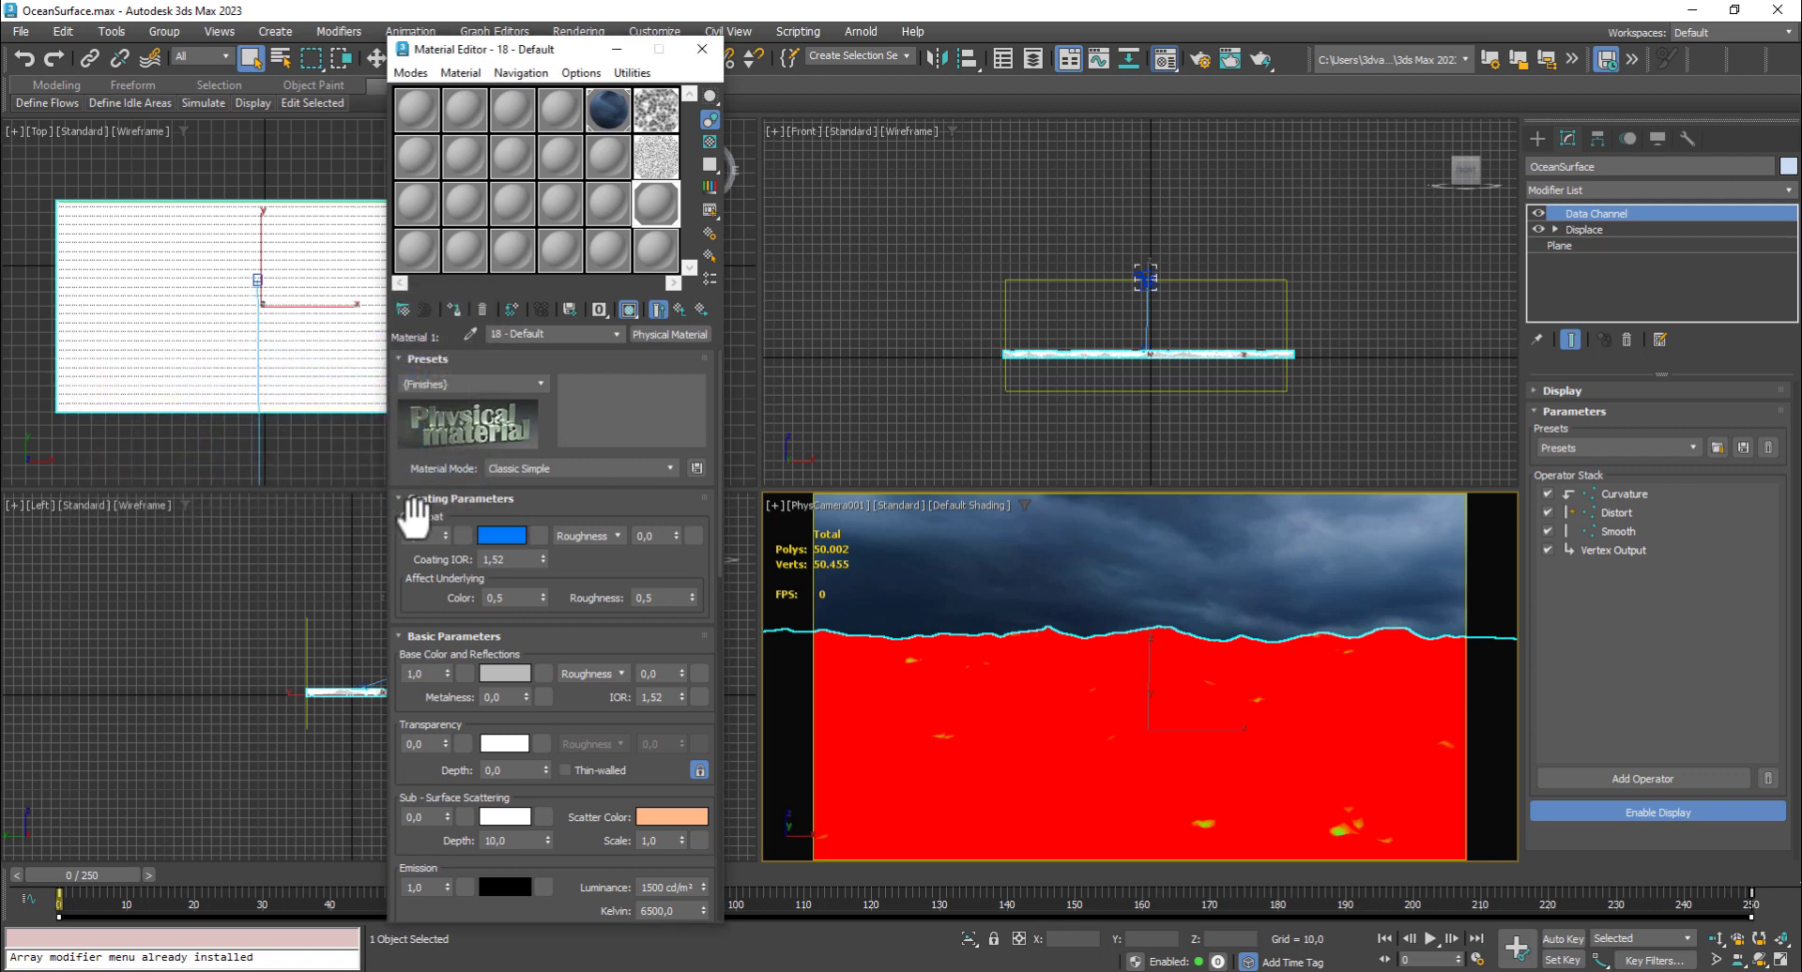
scroll(583, 511, down, 2)
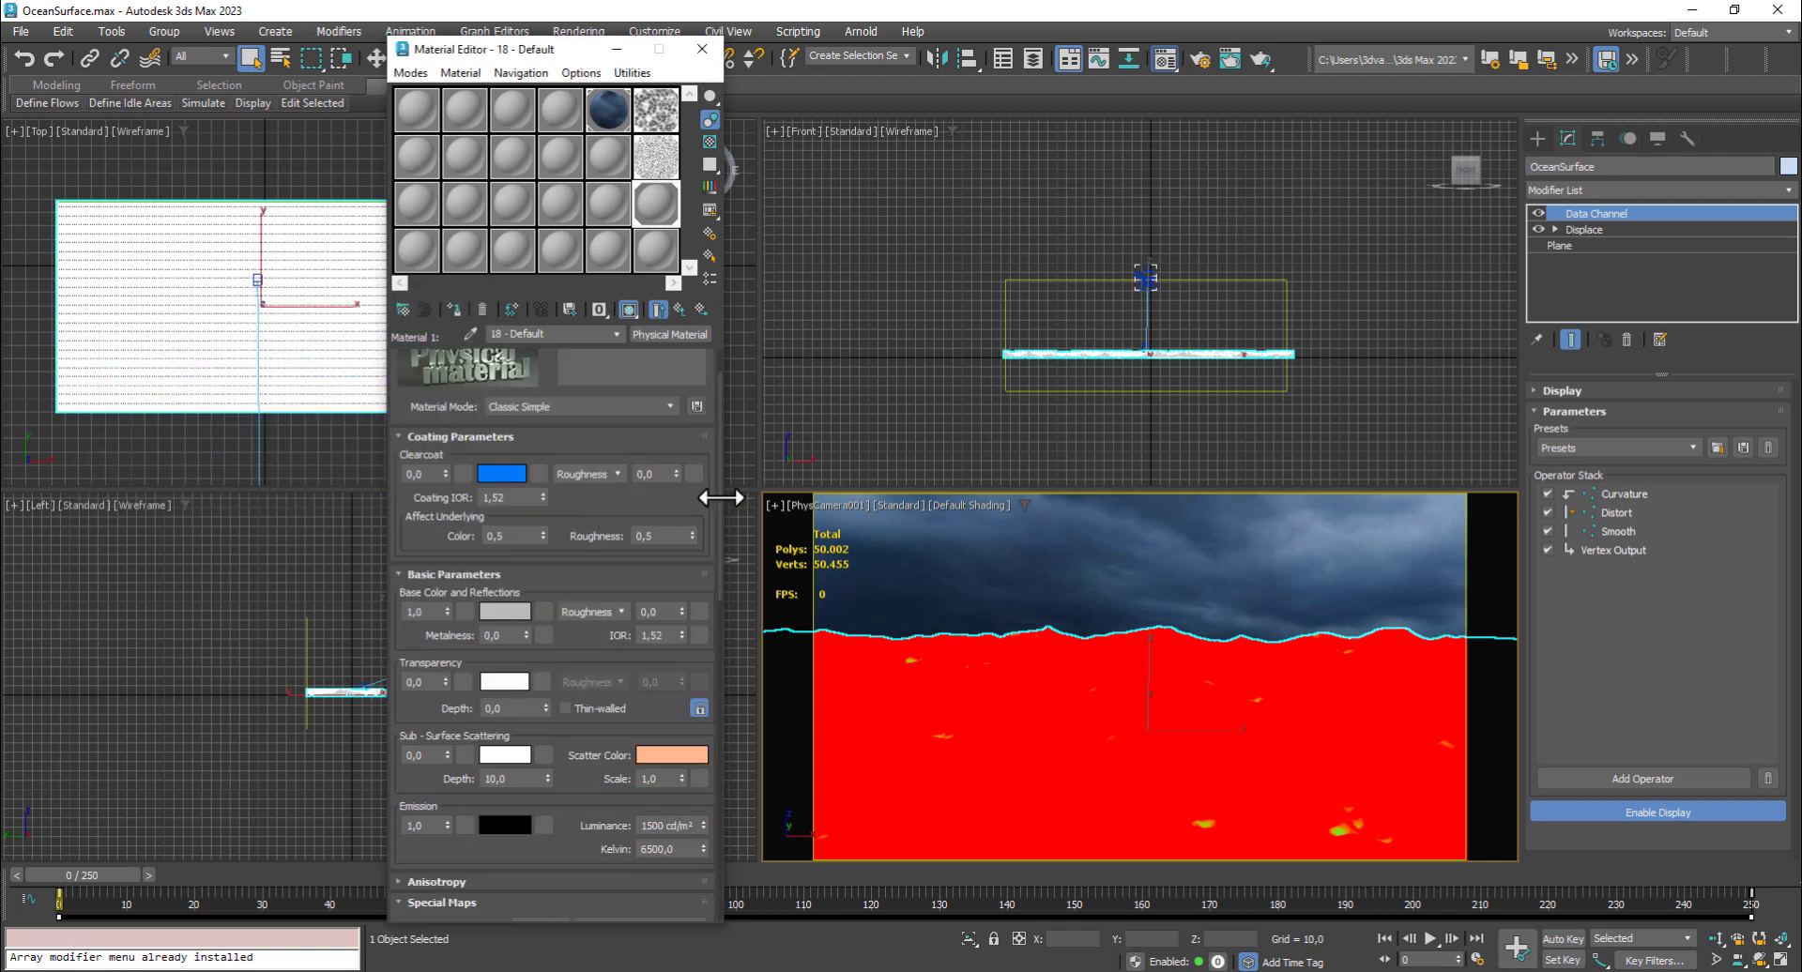
click(650, 474)
text(15)
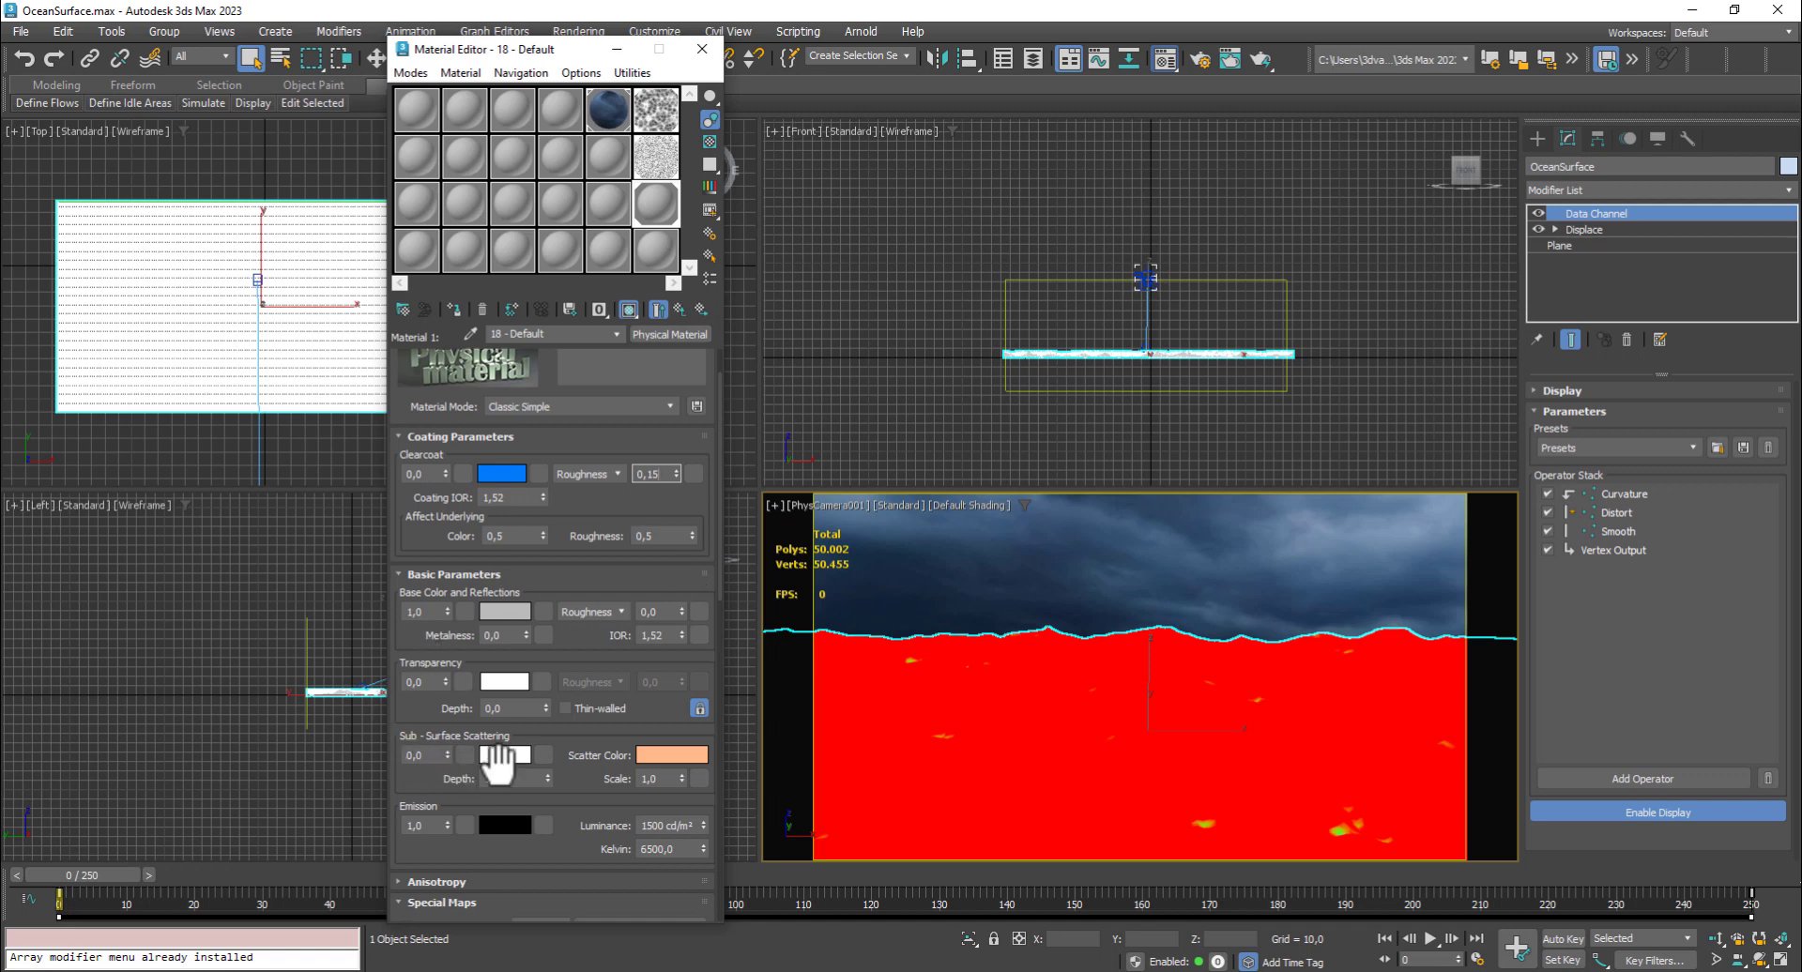
Set the sub-surface scattering color to blue and the scatter color to light blue
click(510, 761)
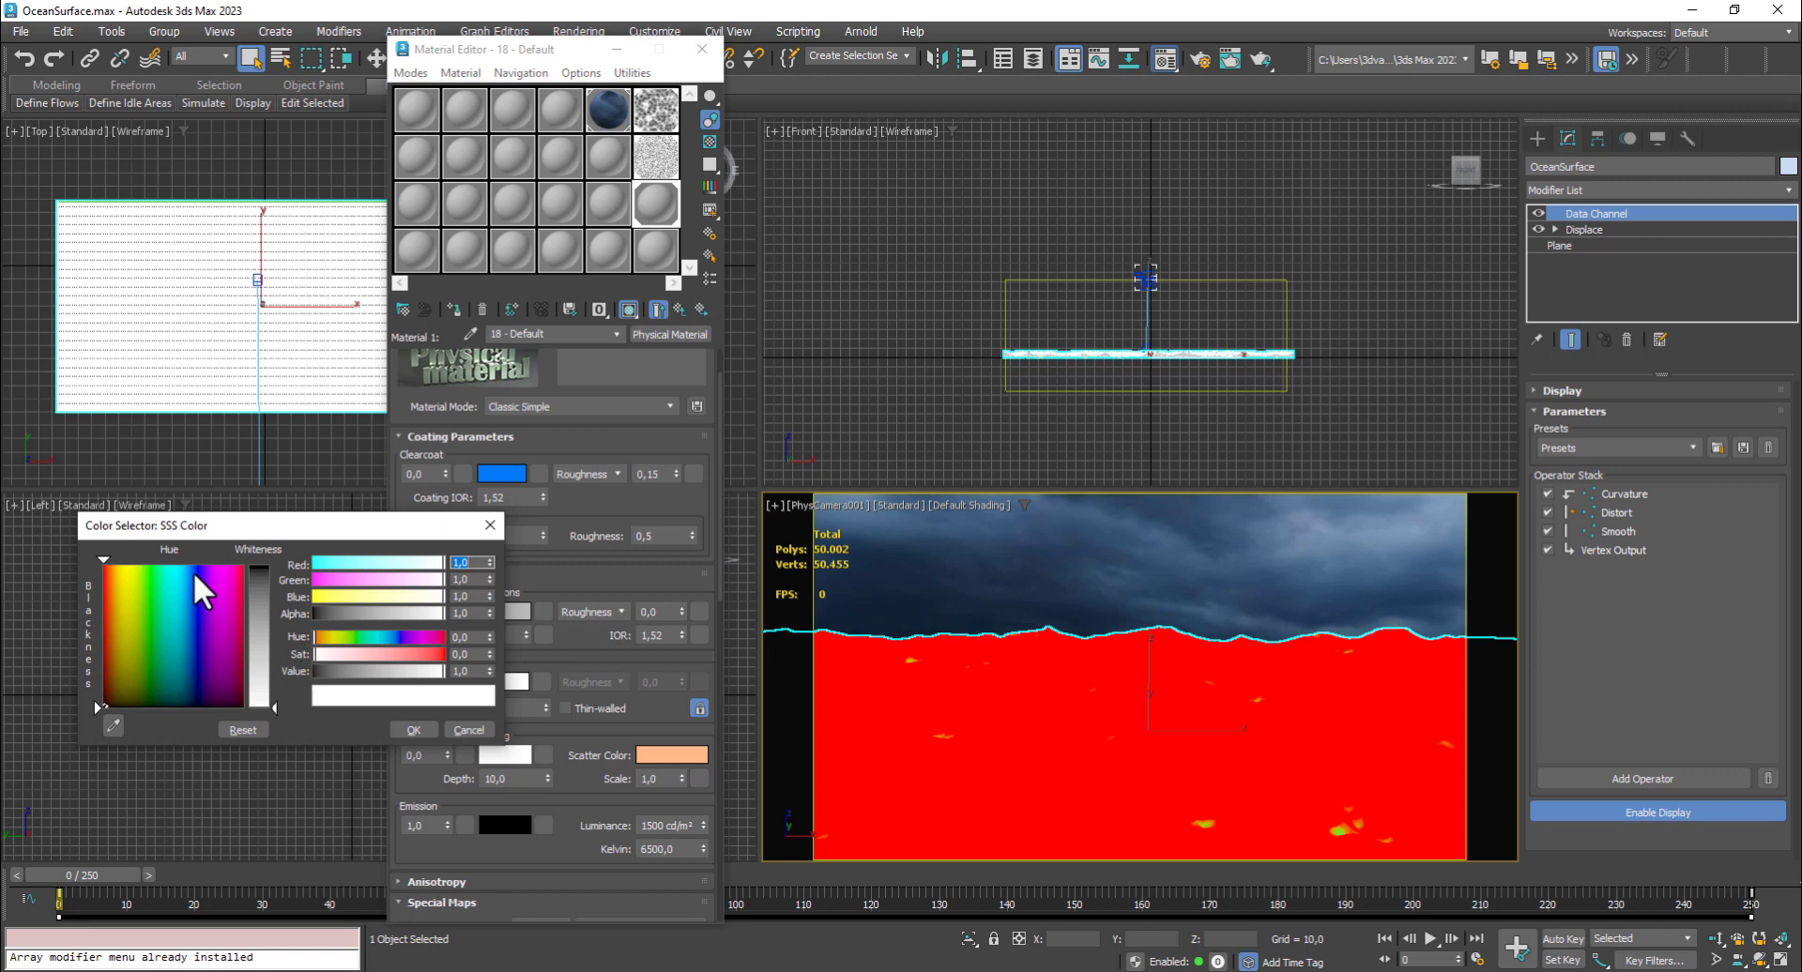
click(268, 569)
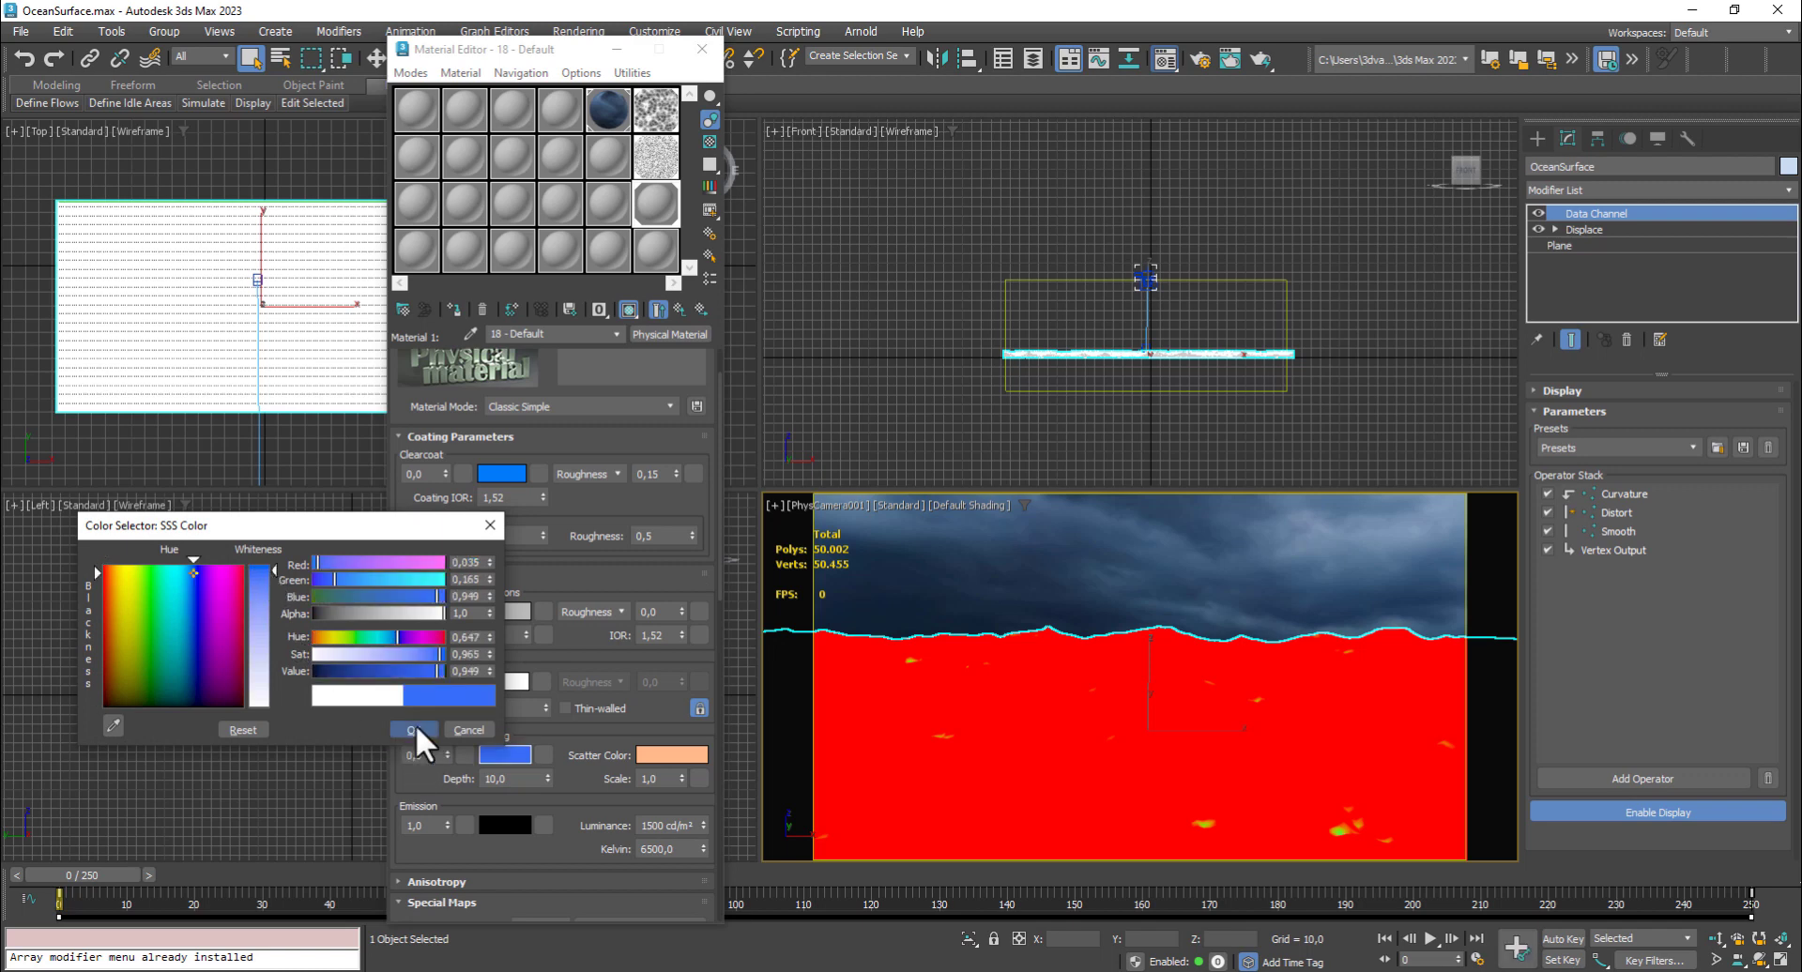
click(415, 726)
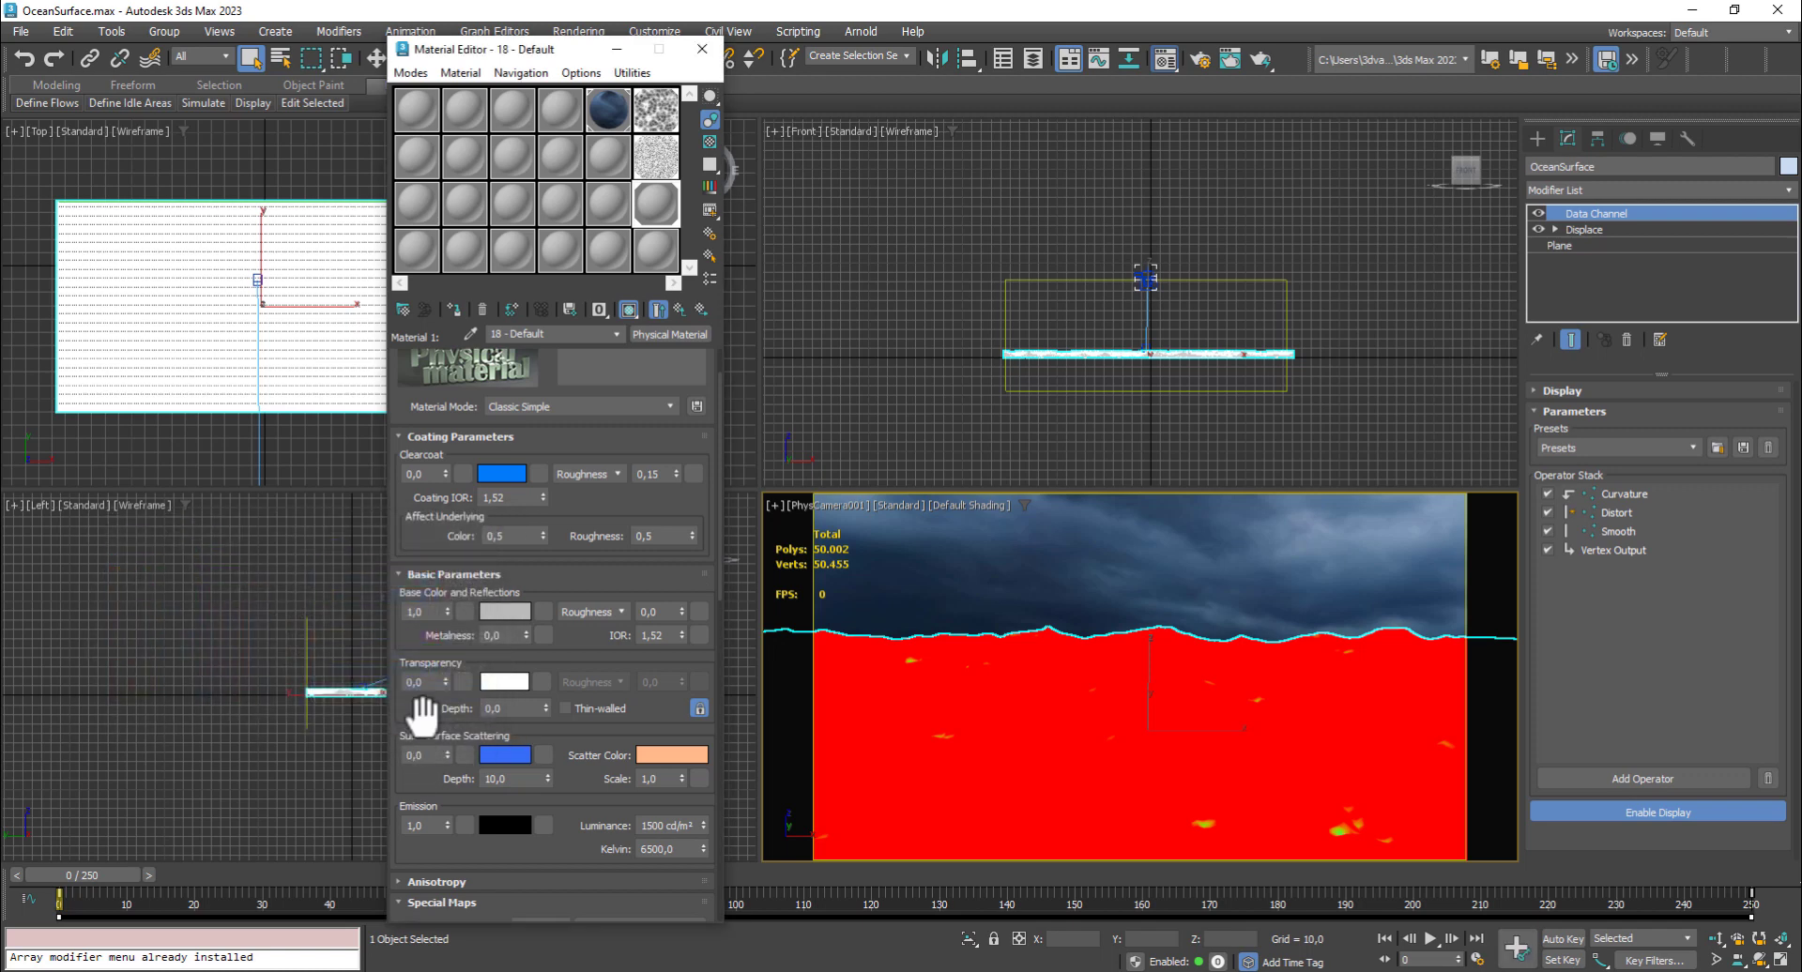
click(680, 753)
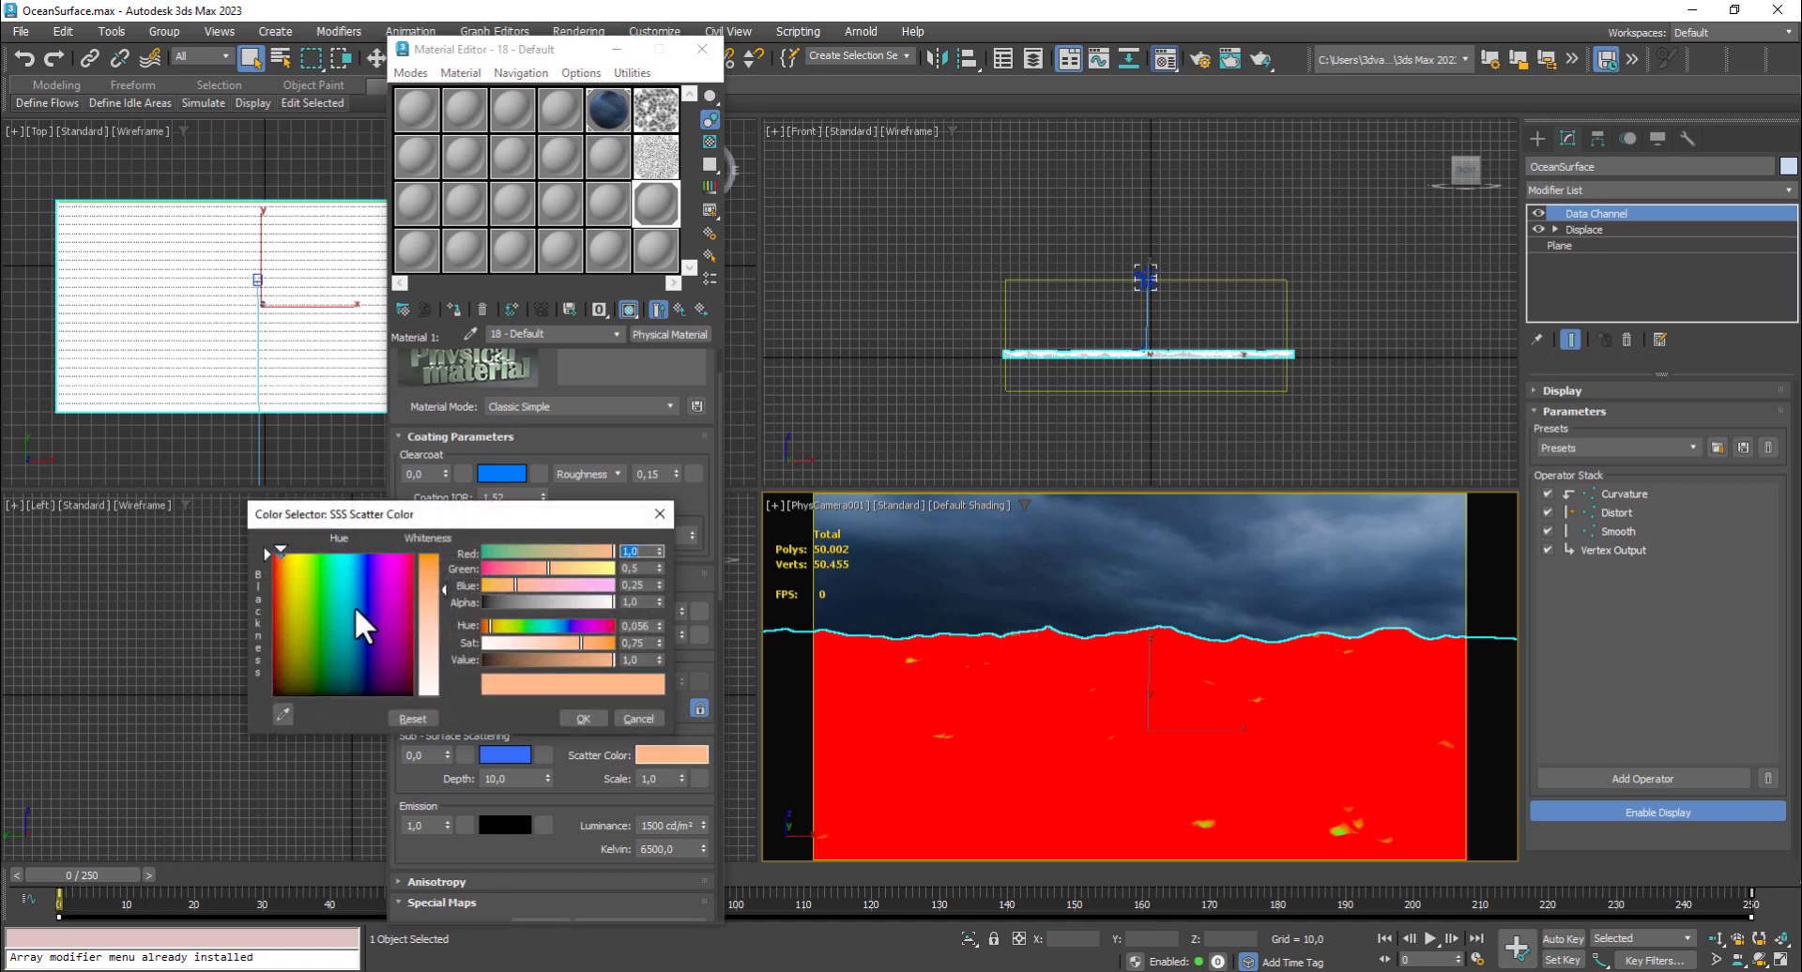
click(355, 607)
click(586, 719)
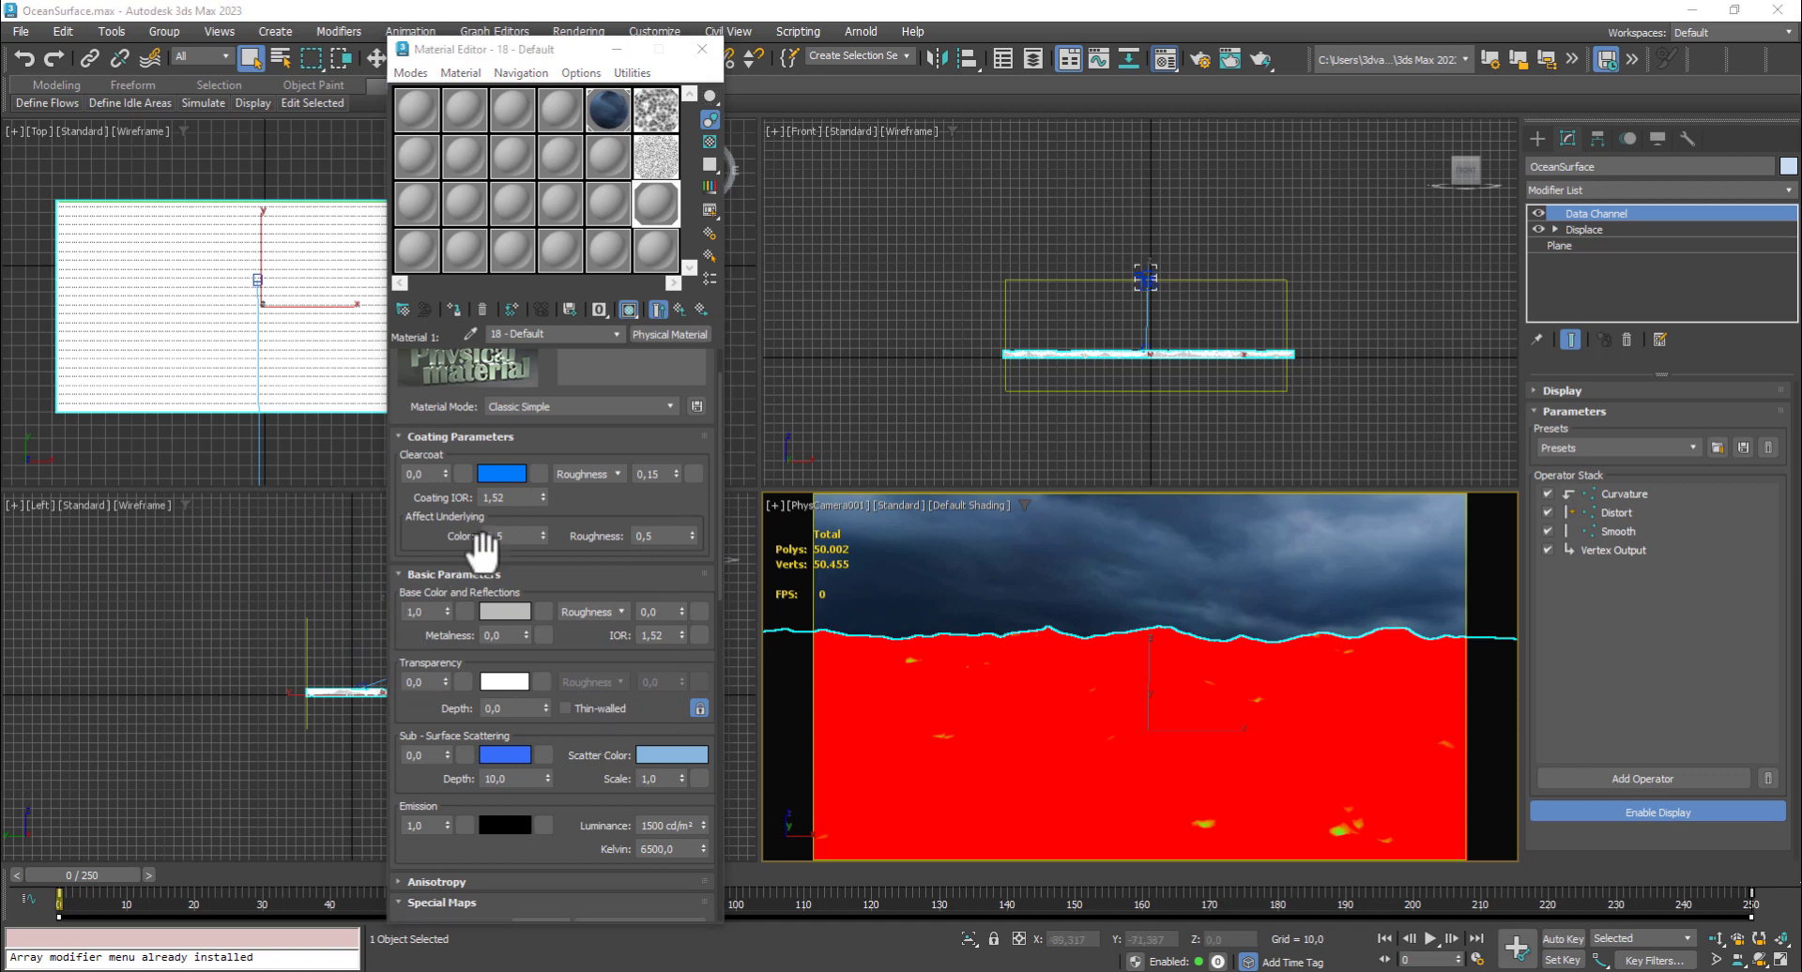
Raise the clearcoat weight to 1,0 and check the material in an enlarged sample preview
drag(445, 471, 410, 150)
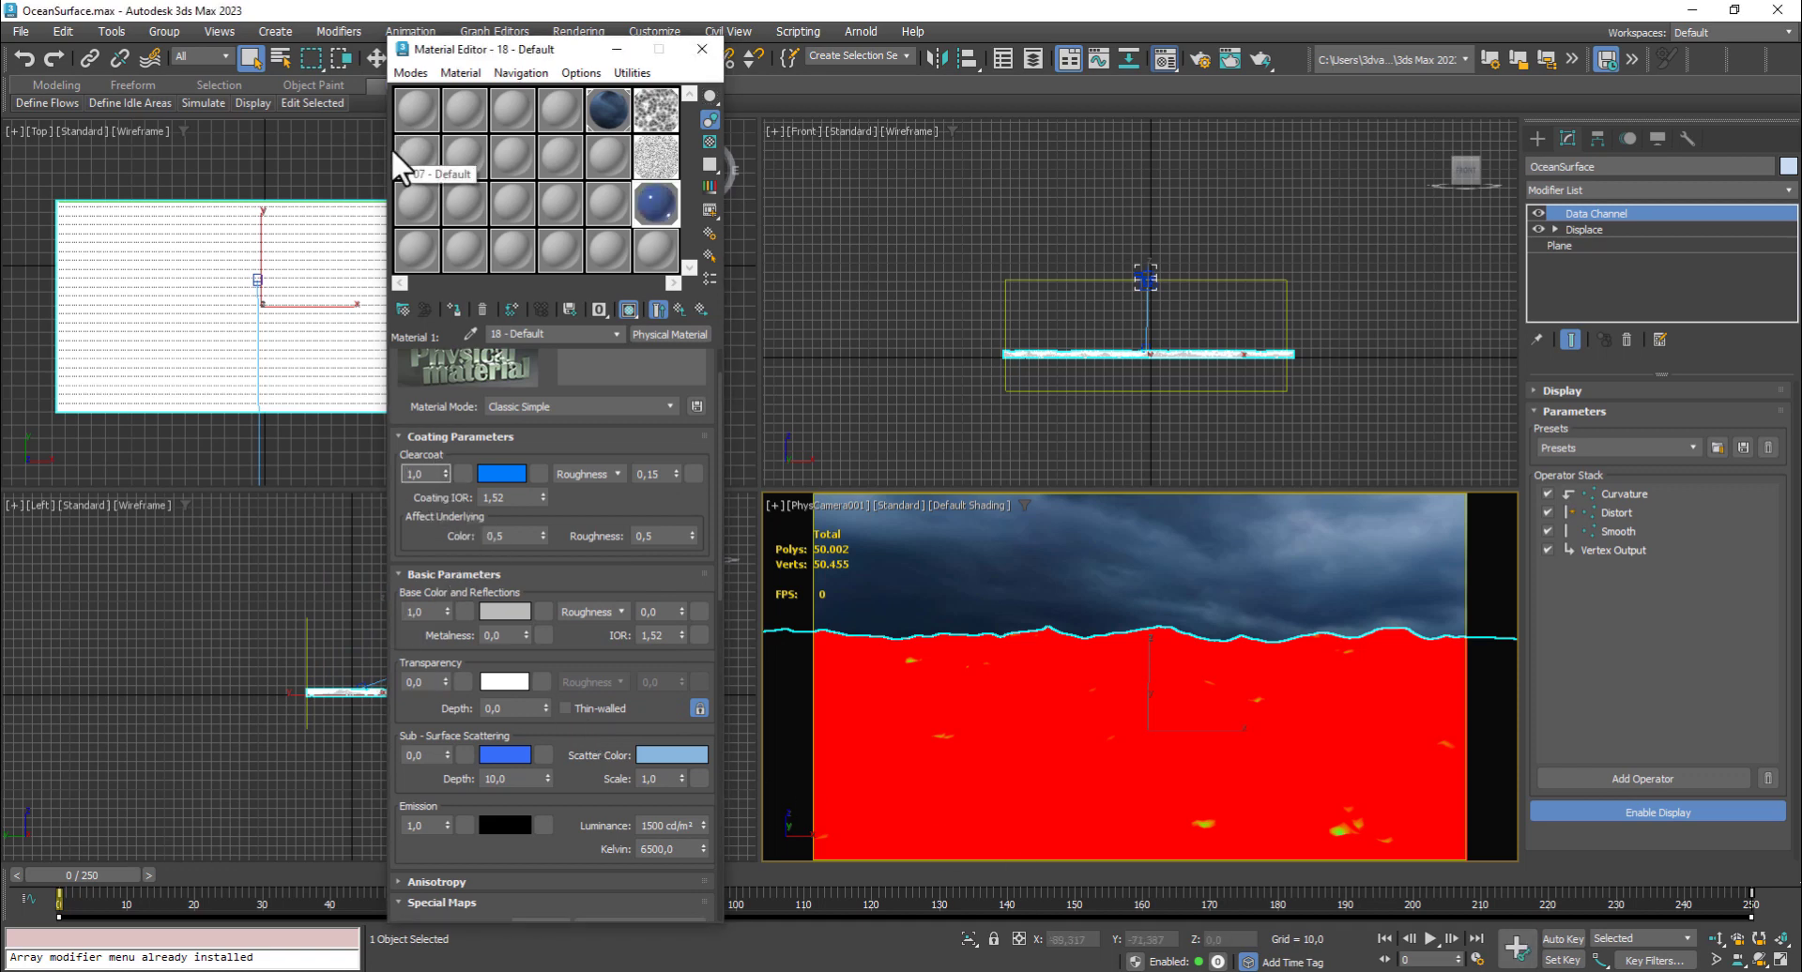
double_click(663, 194)
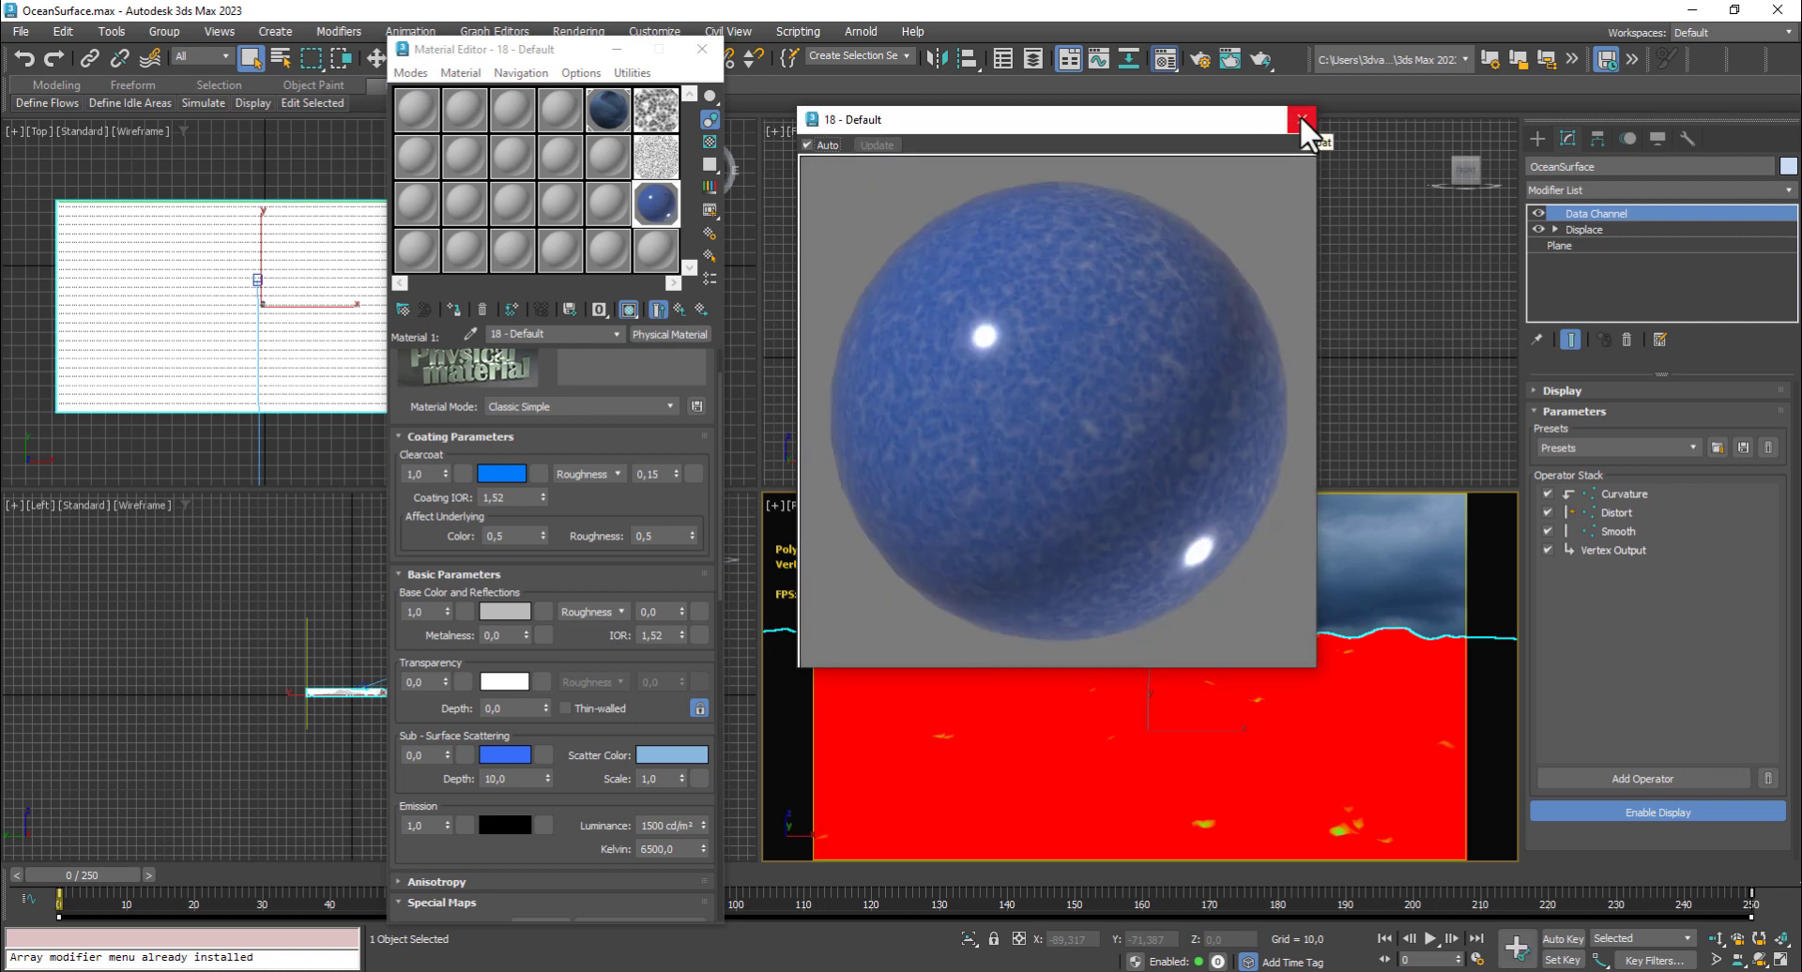
click(1301, 118)
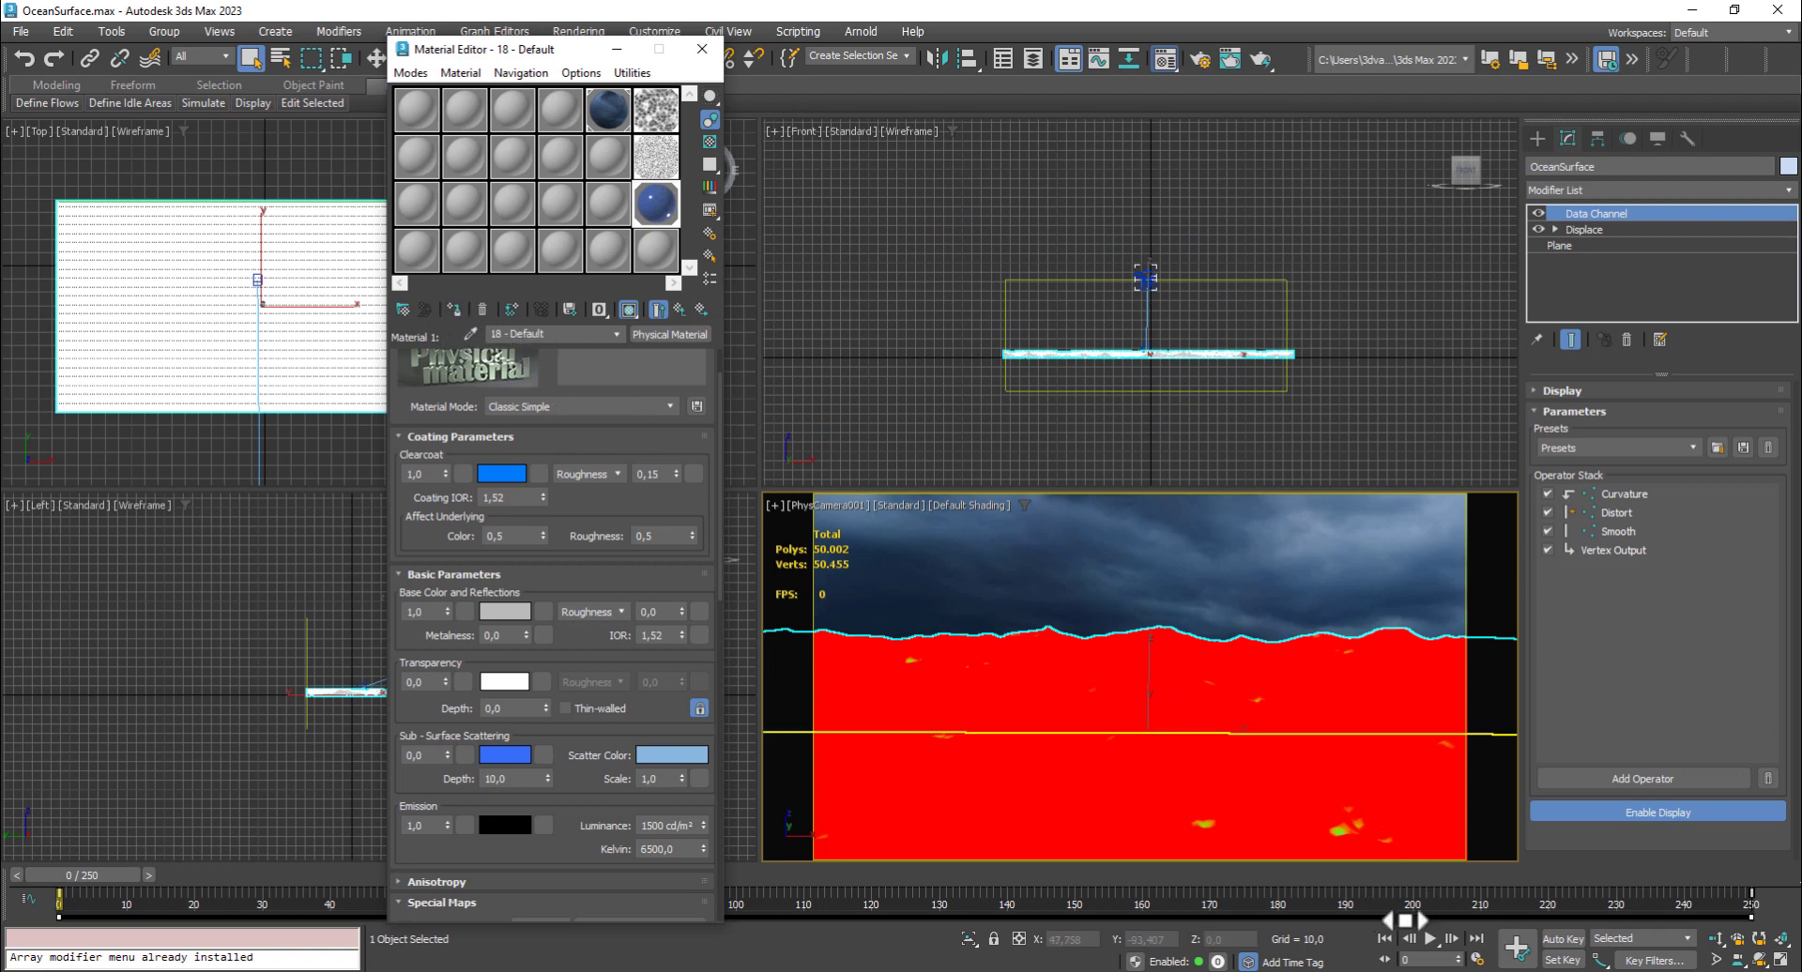
Render the Front view and the PhysCamera001 view to check the ocean material, closing each render
key(shift+q)
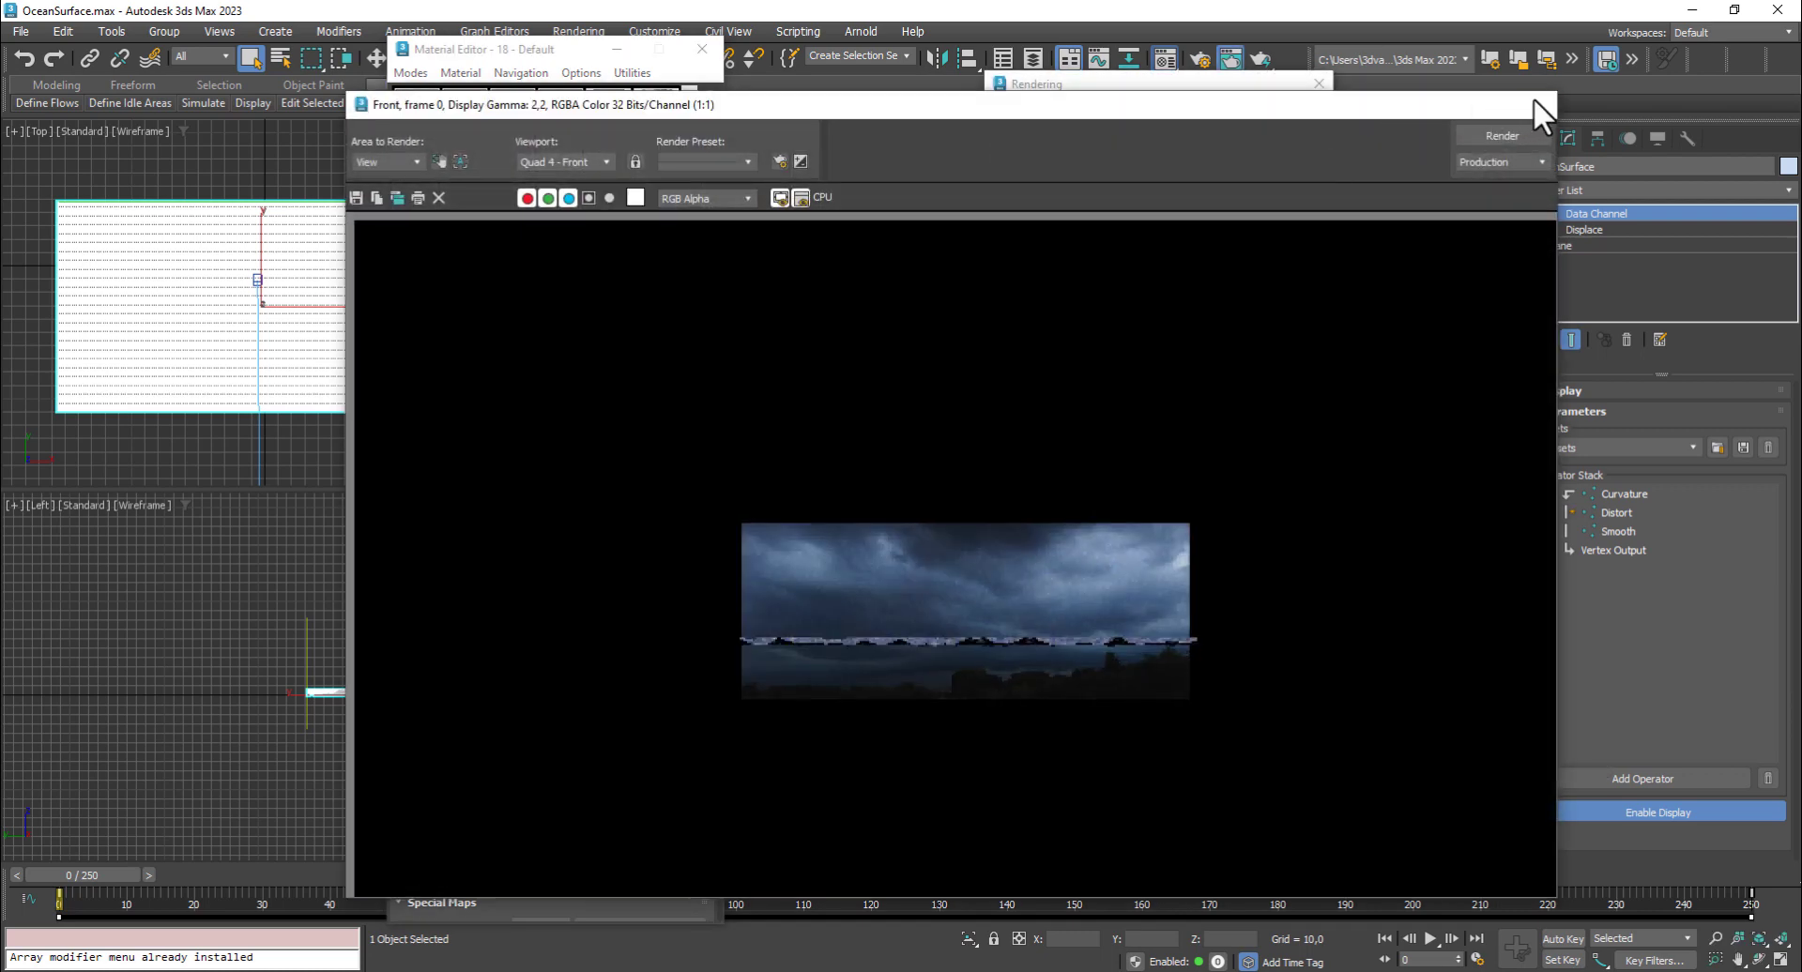
click(1536, 101)
click(1275, 145)
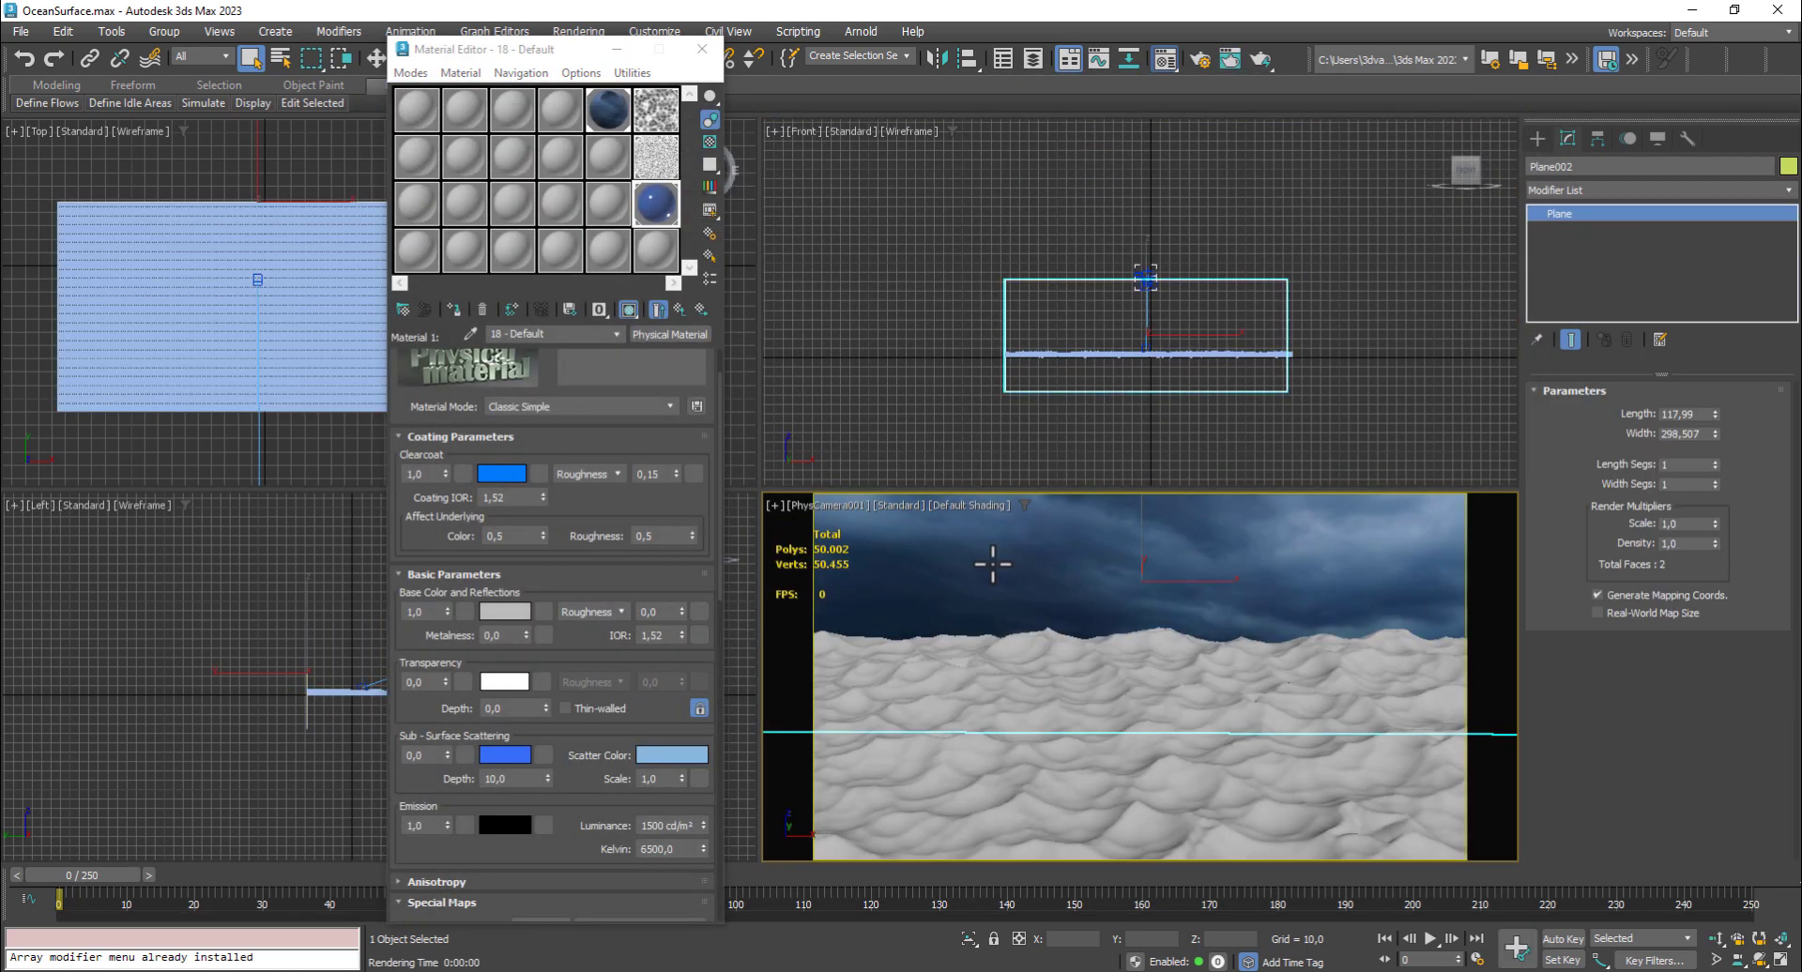
key(shift+q)
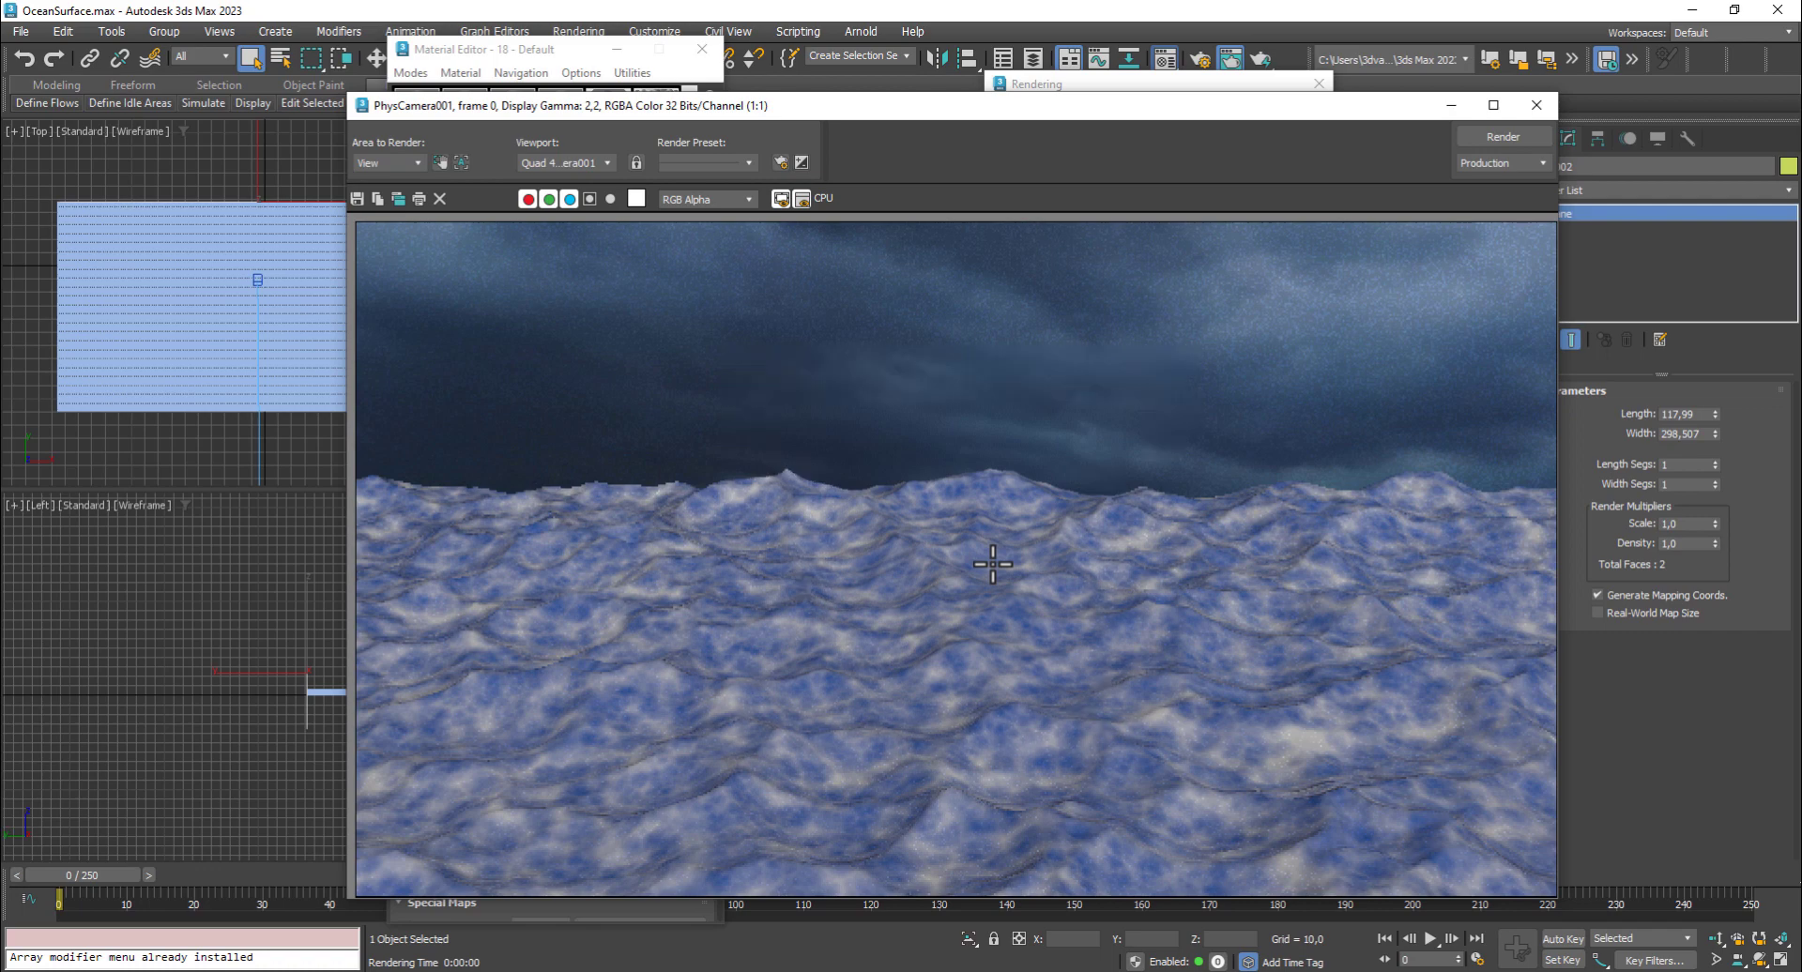
click(1534, 103)
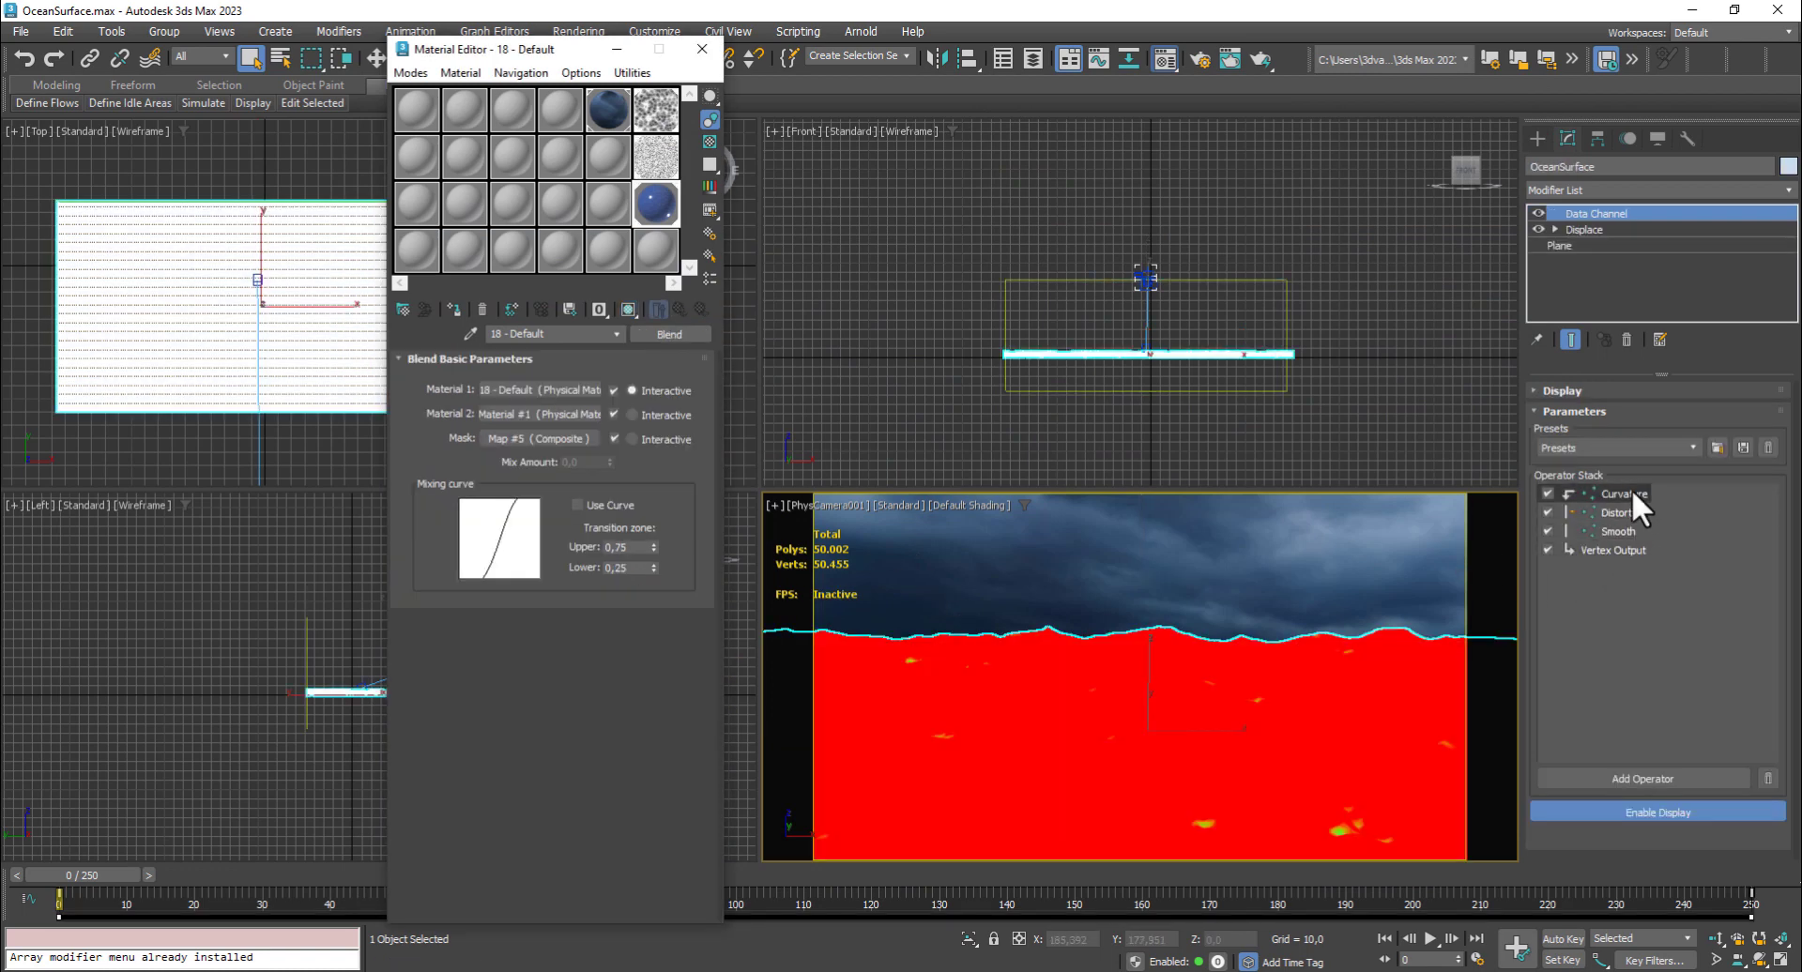
Set the Convex value of the OceanSurface Data Channel's Curvature operator to 11
click(1631, 493)
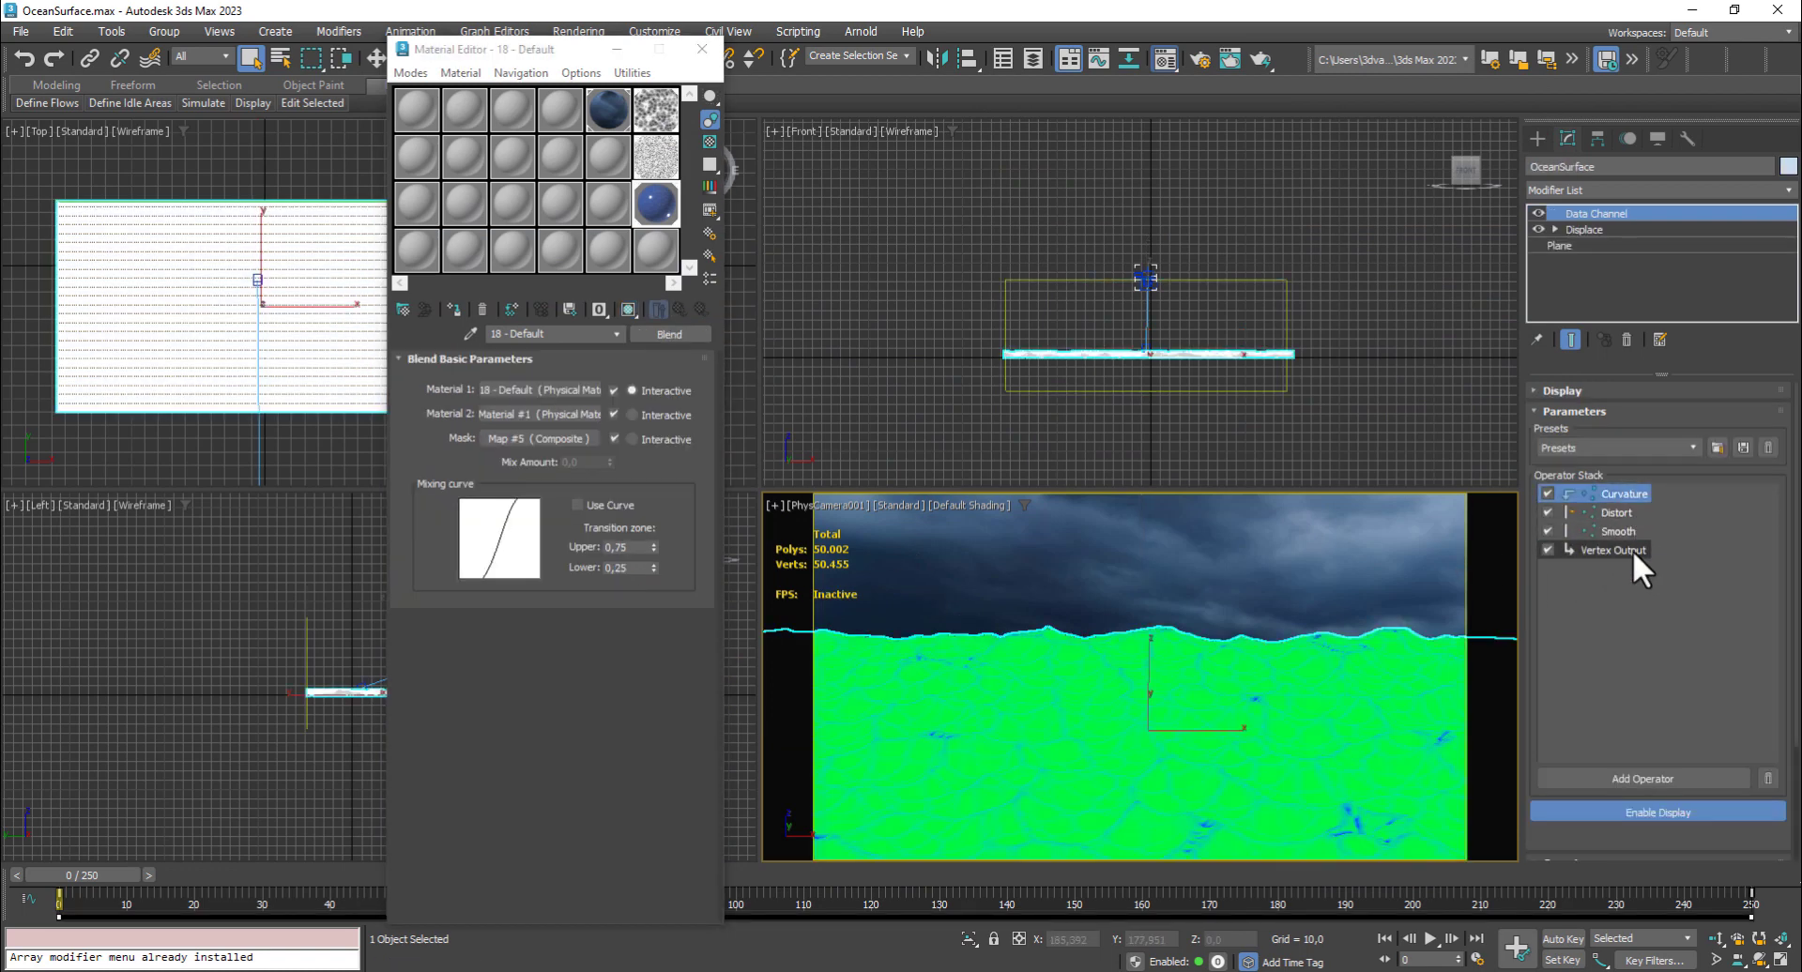
scroll(1686, 644, down, 2)
scroll(1686, 644, down, 1)
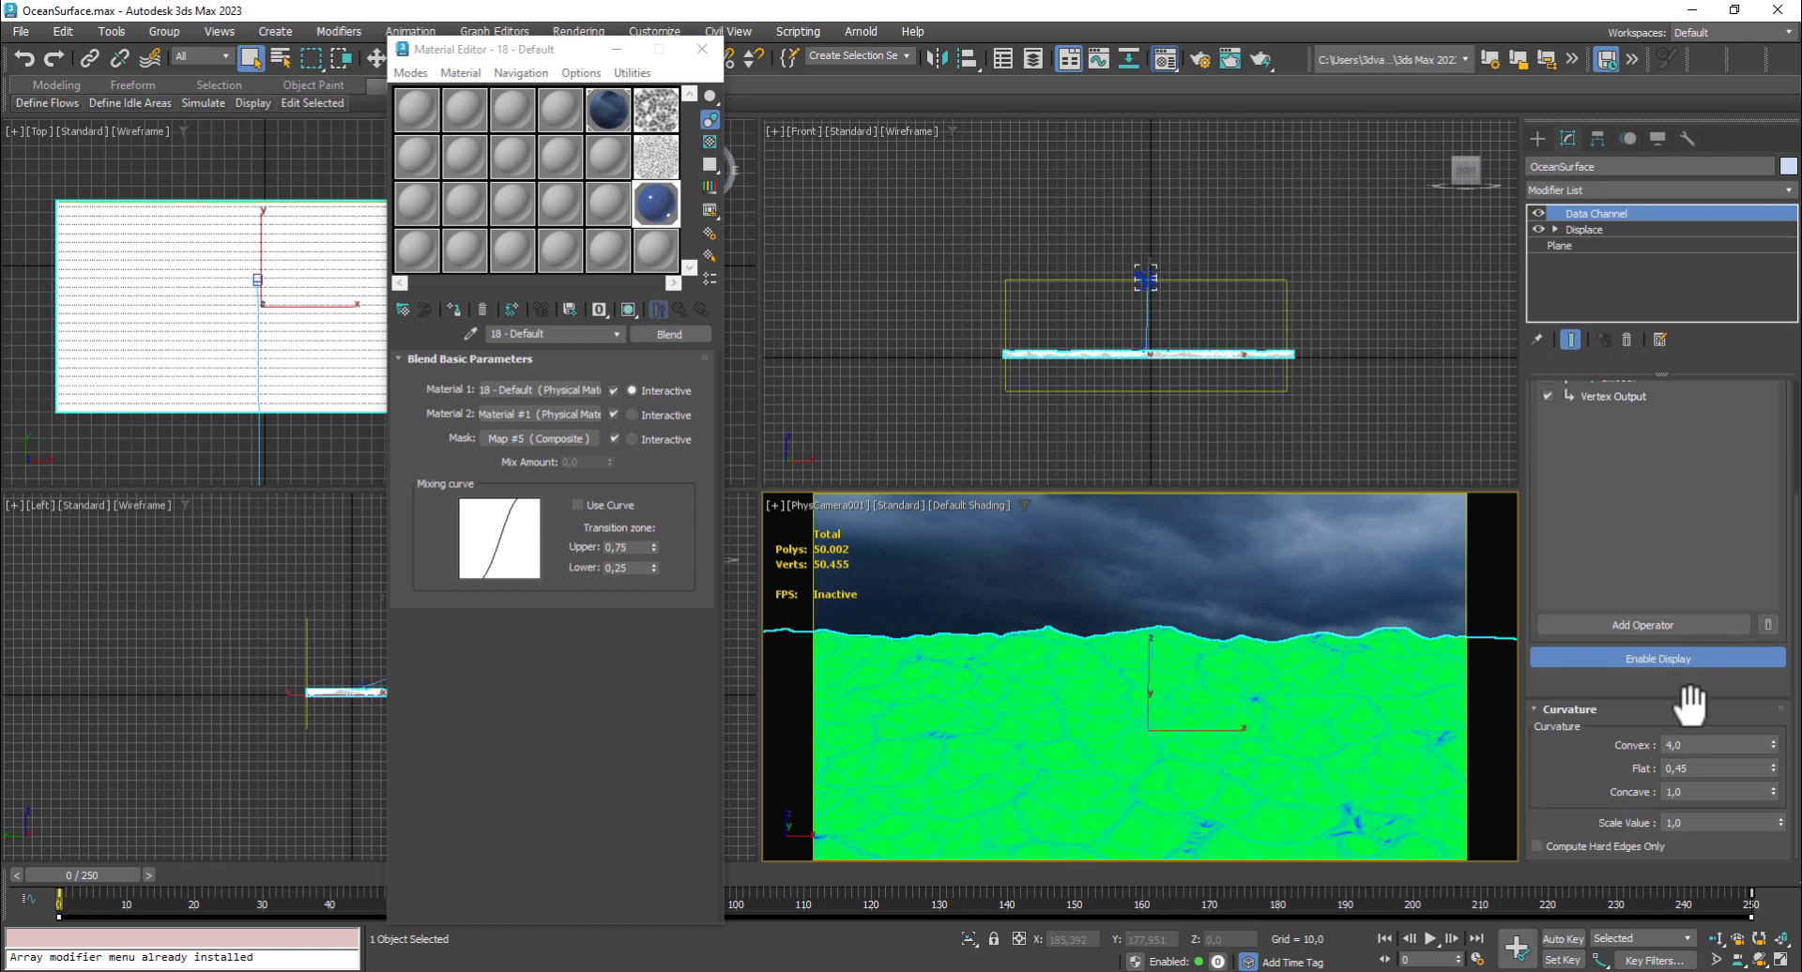
drag(1688, 744, 1638, 744)
text(11)
key(Return)
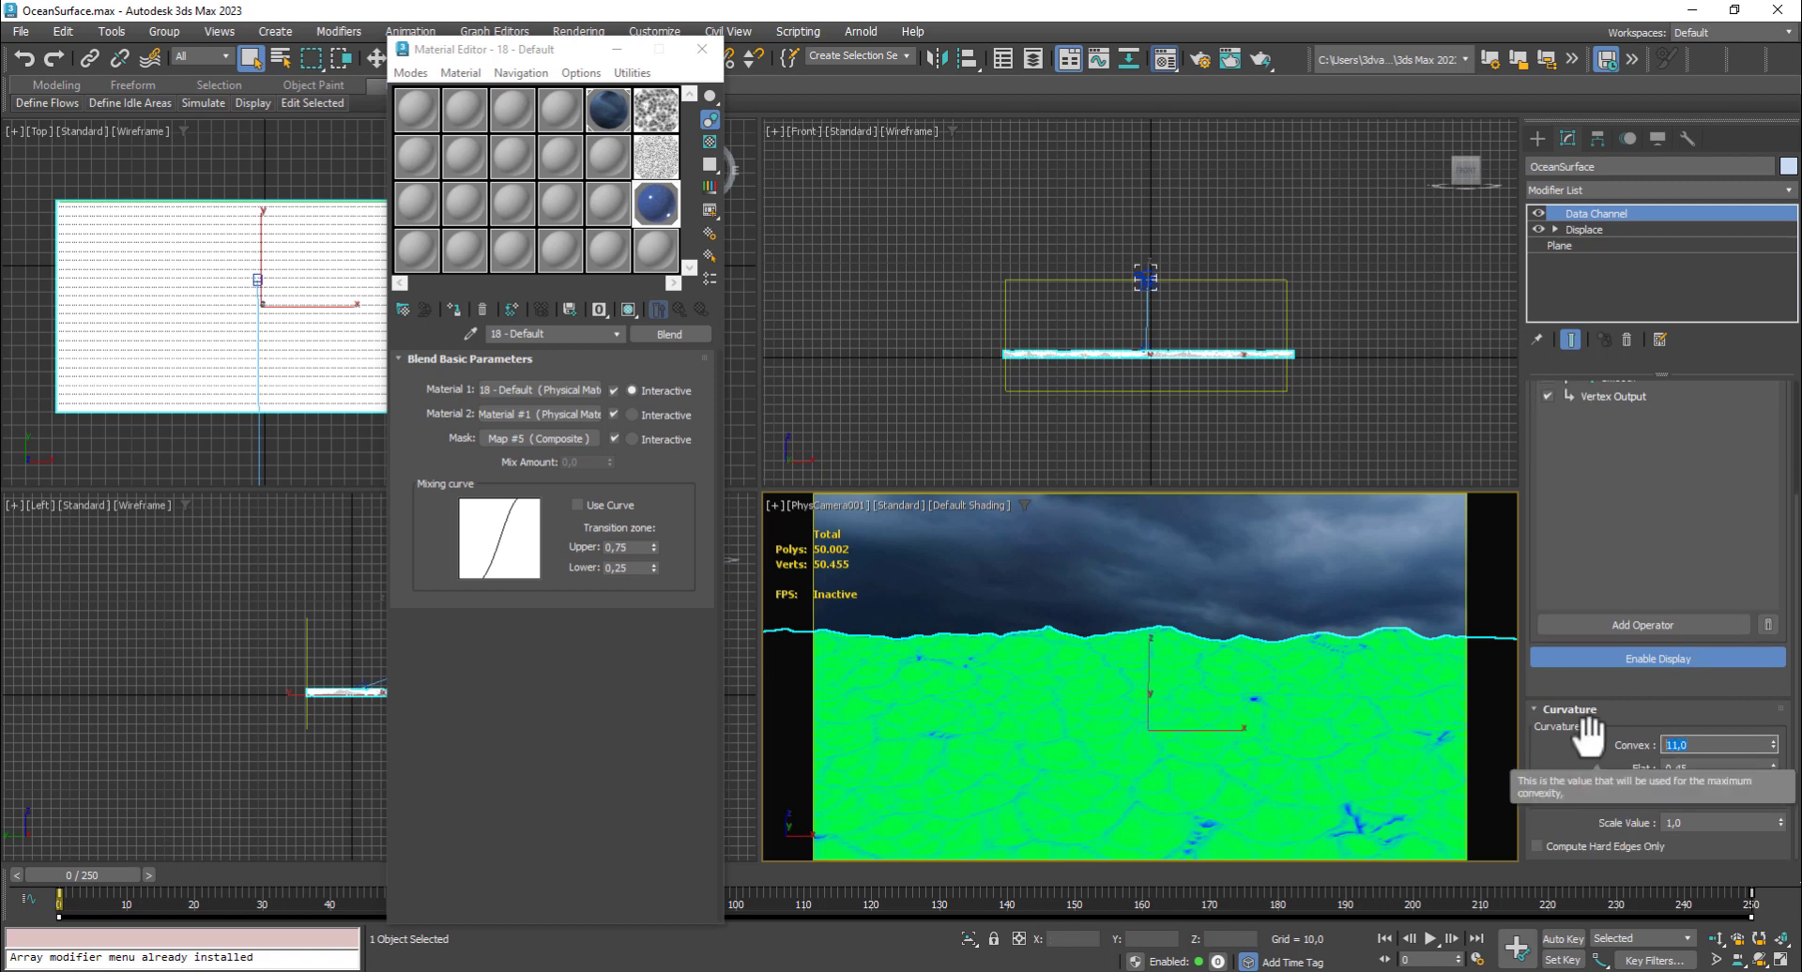
Set the Curvature operator's Convex to 2,2 and Flat to 0,65, then test-render the PhysCamera001 view and close the render
text(2,2)
key(Return)
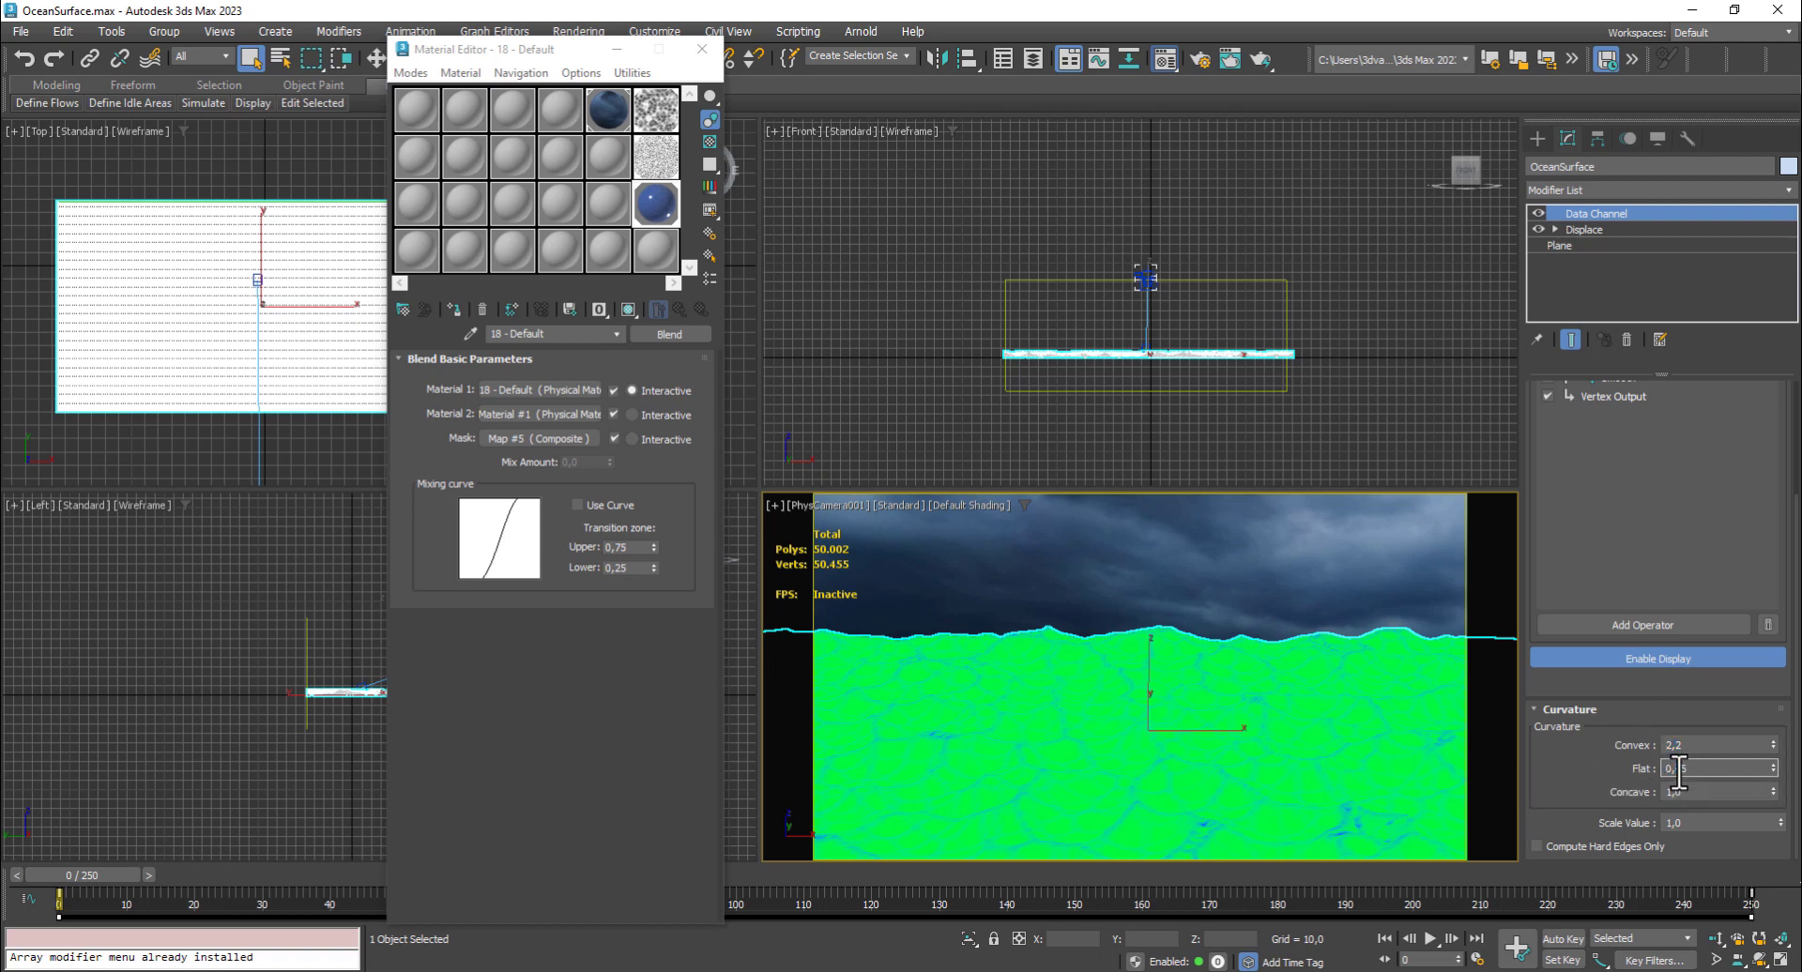
drag(1679, 772, 1672, 755)
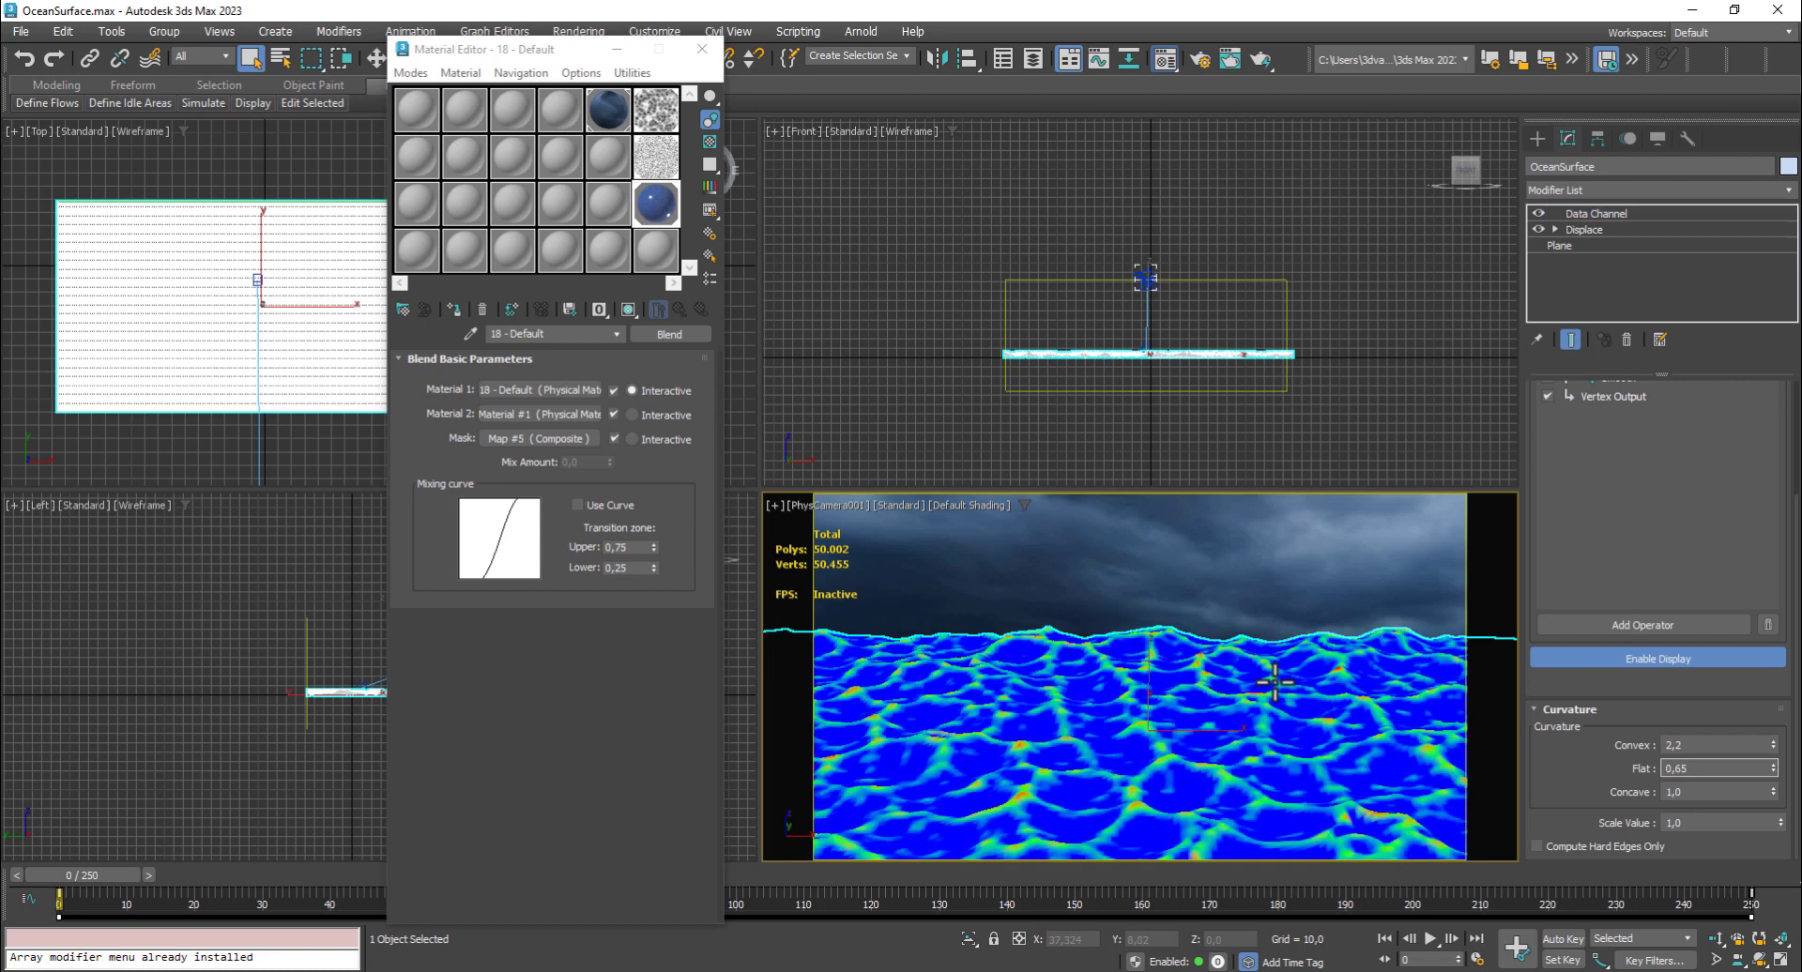
key(shift+q)
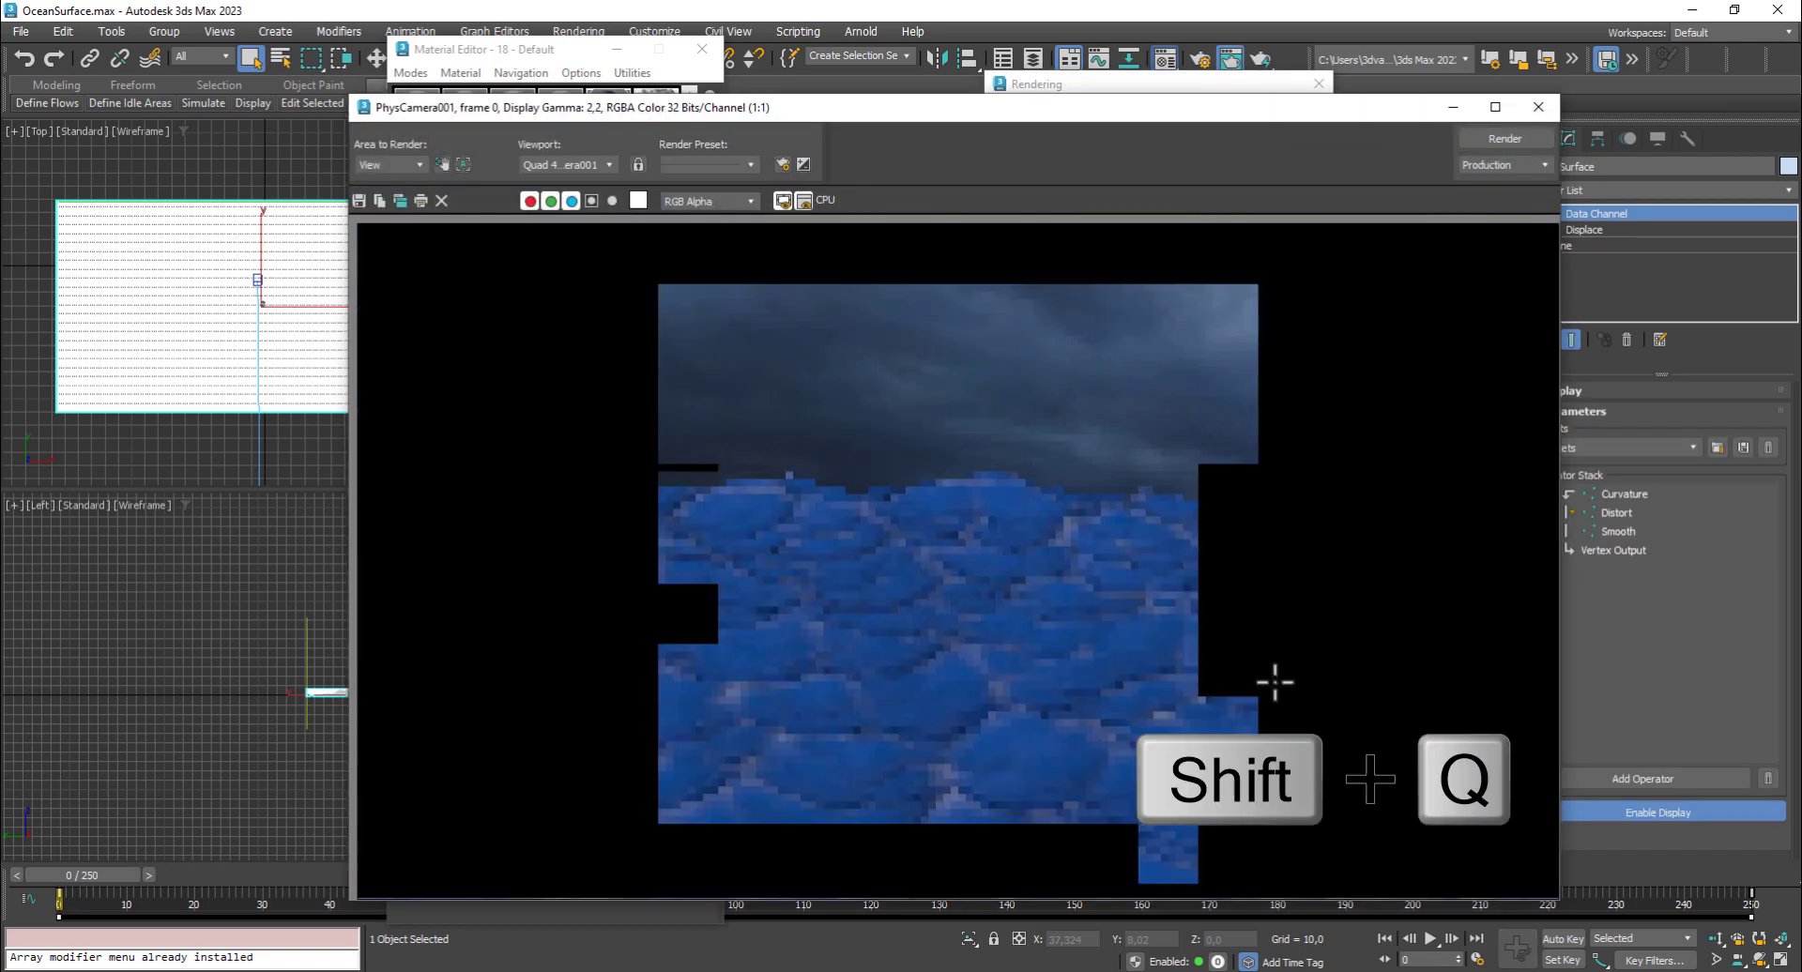
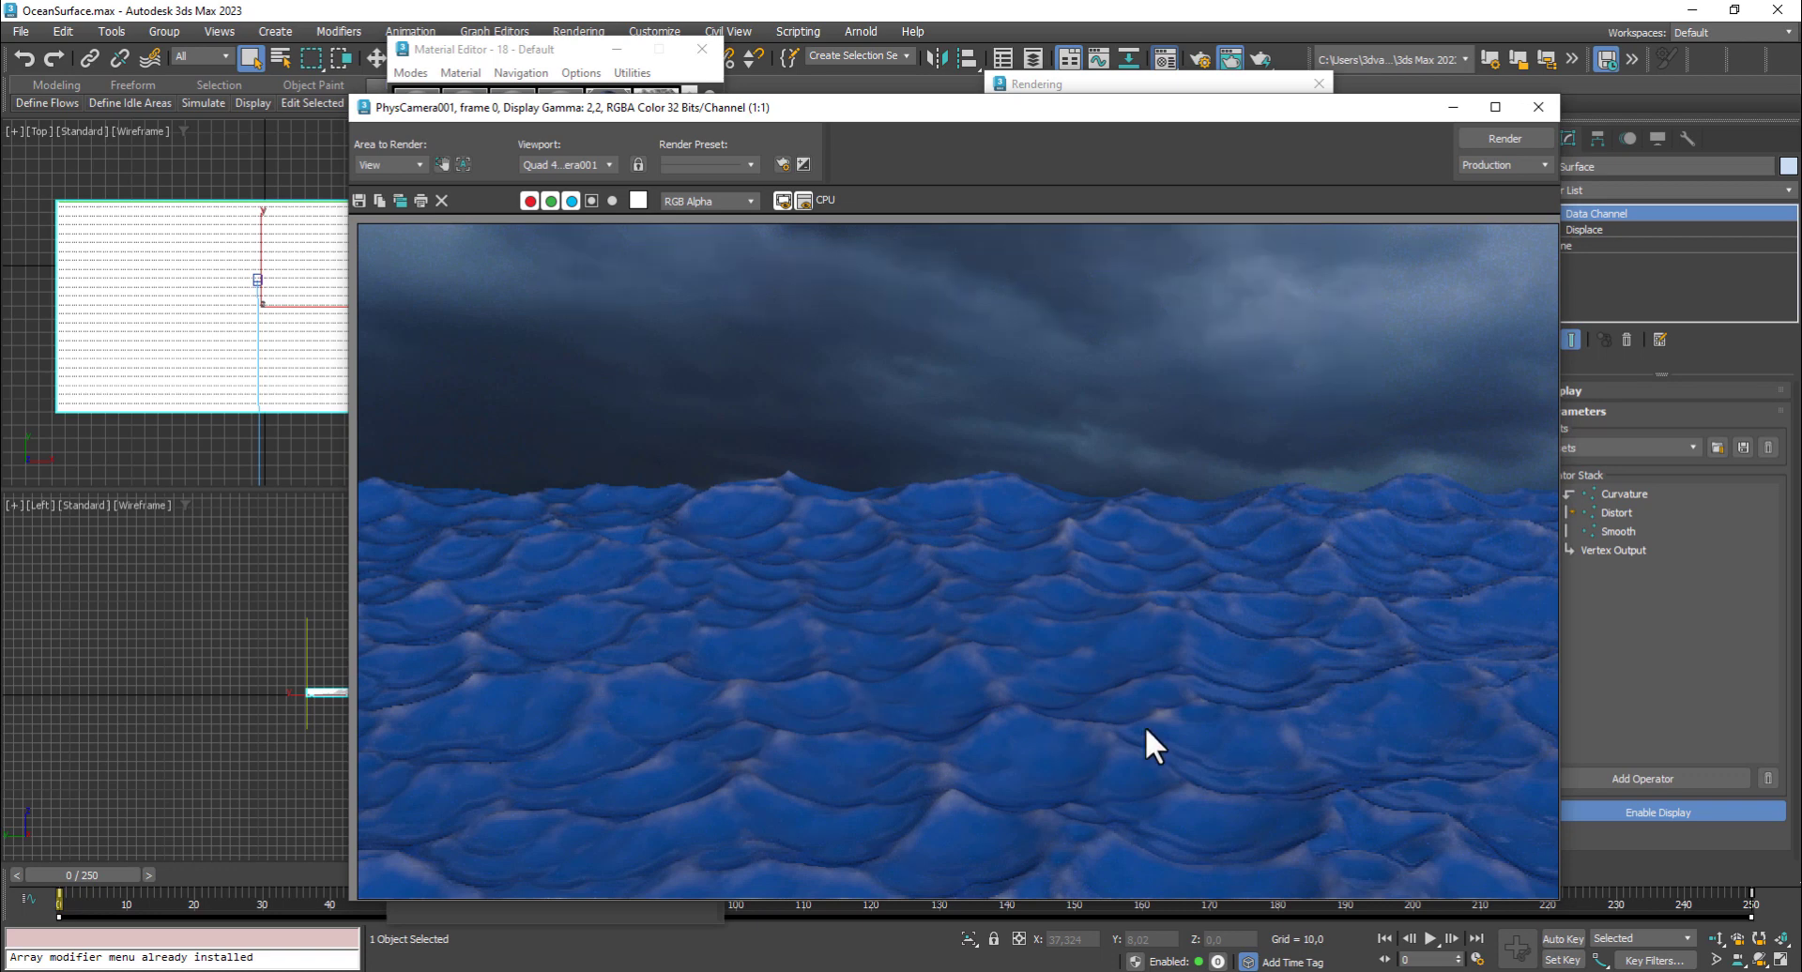
click(1539, 107)
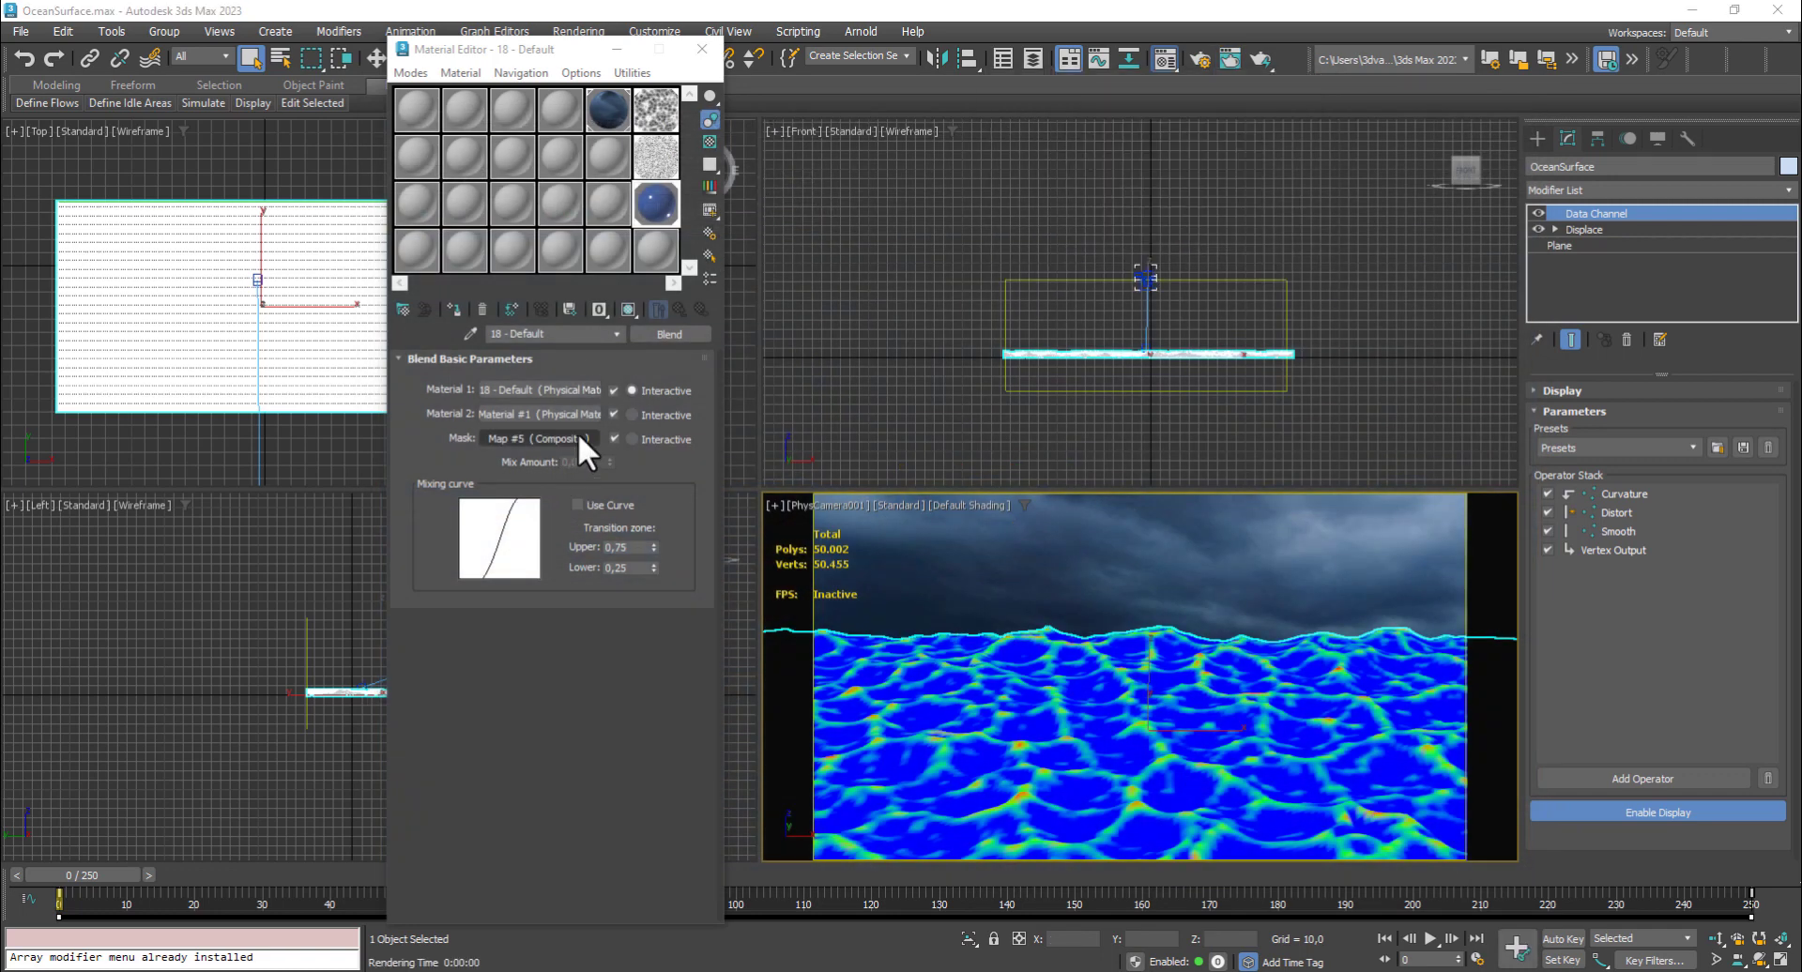
Open the blend's Material 1 and inspect its enlarged sample against a checkered background, undoing the trial change to the scattering weight
click(531, 386)
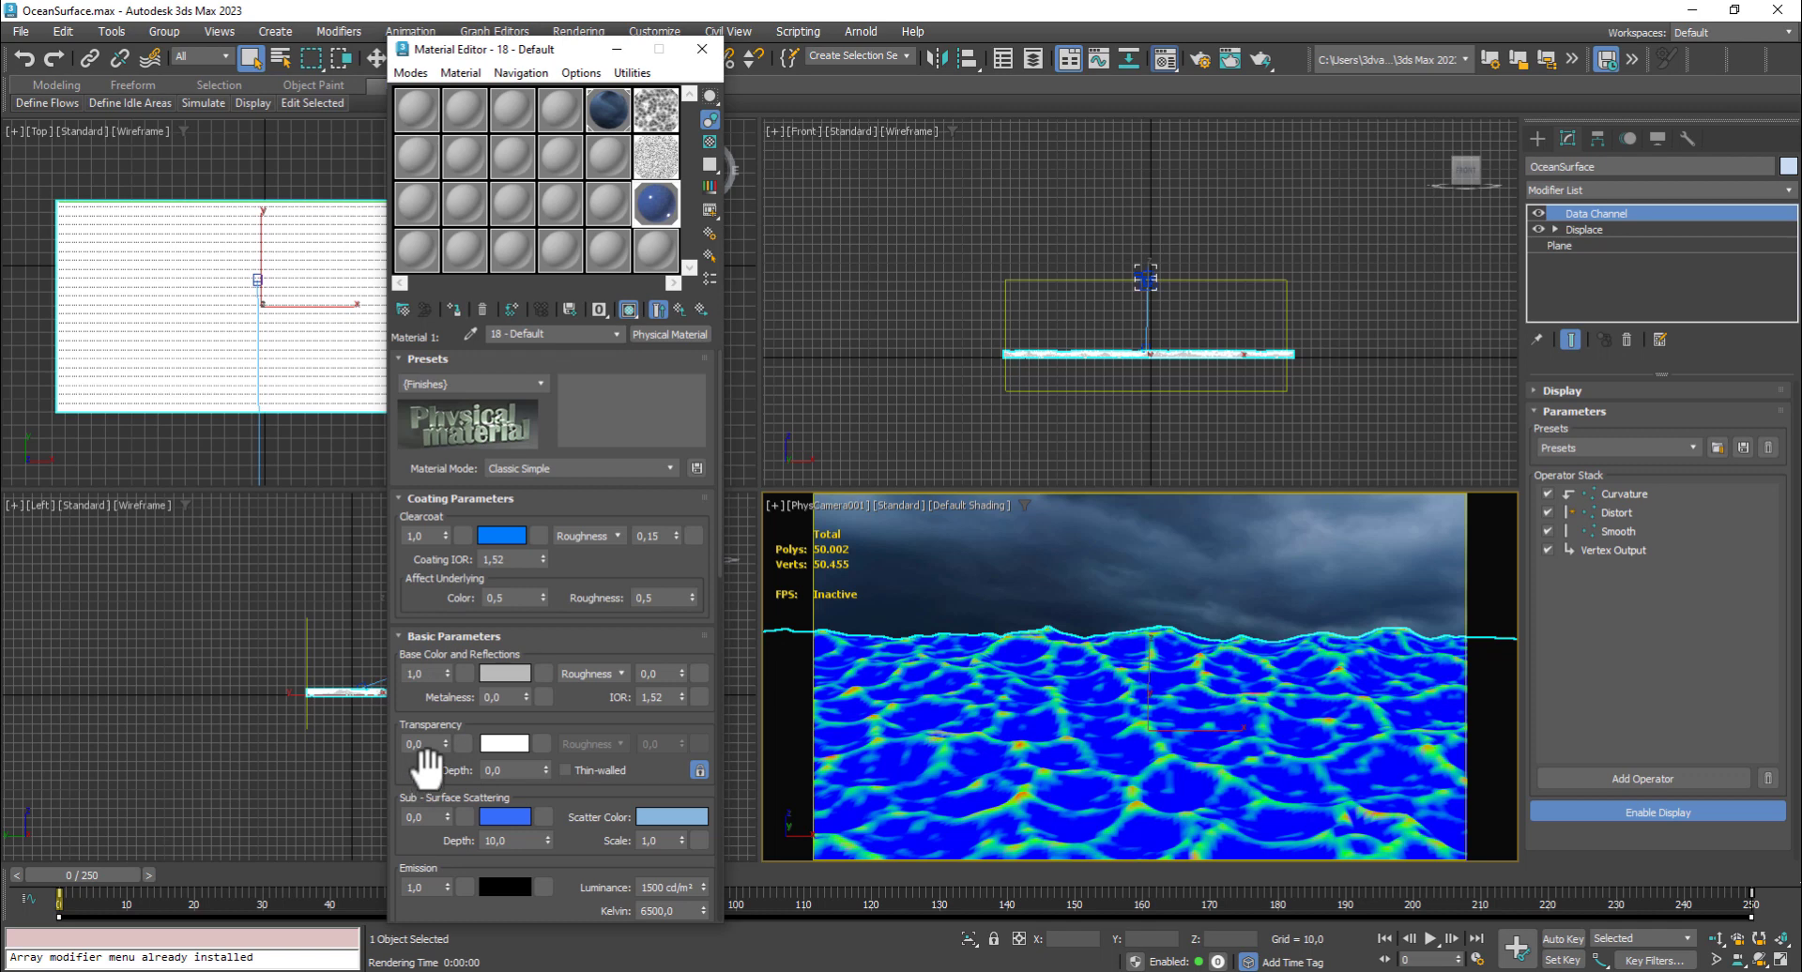
drag(423, 773, 464, 650)
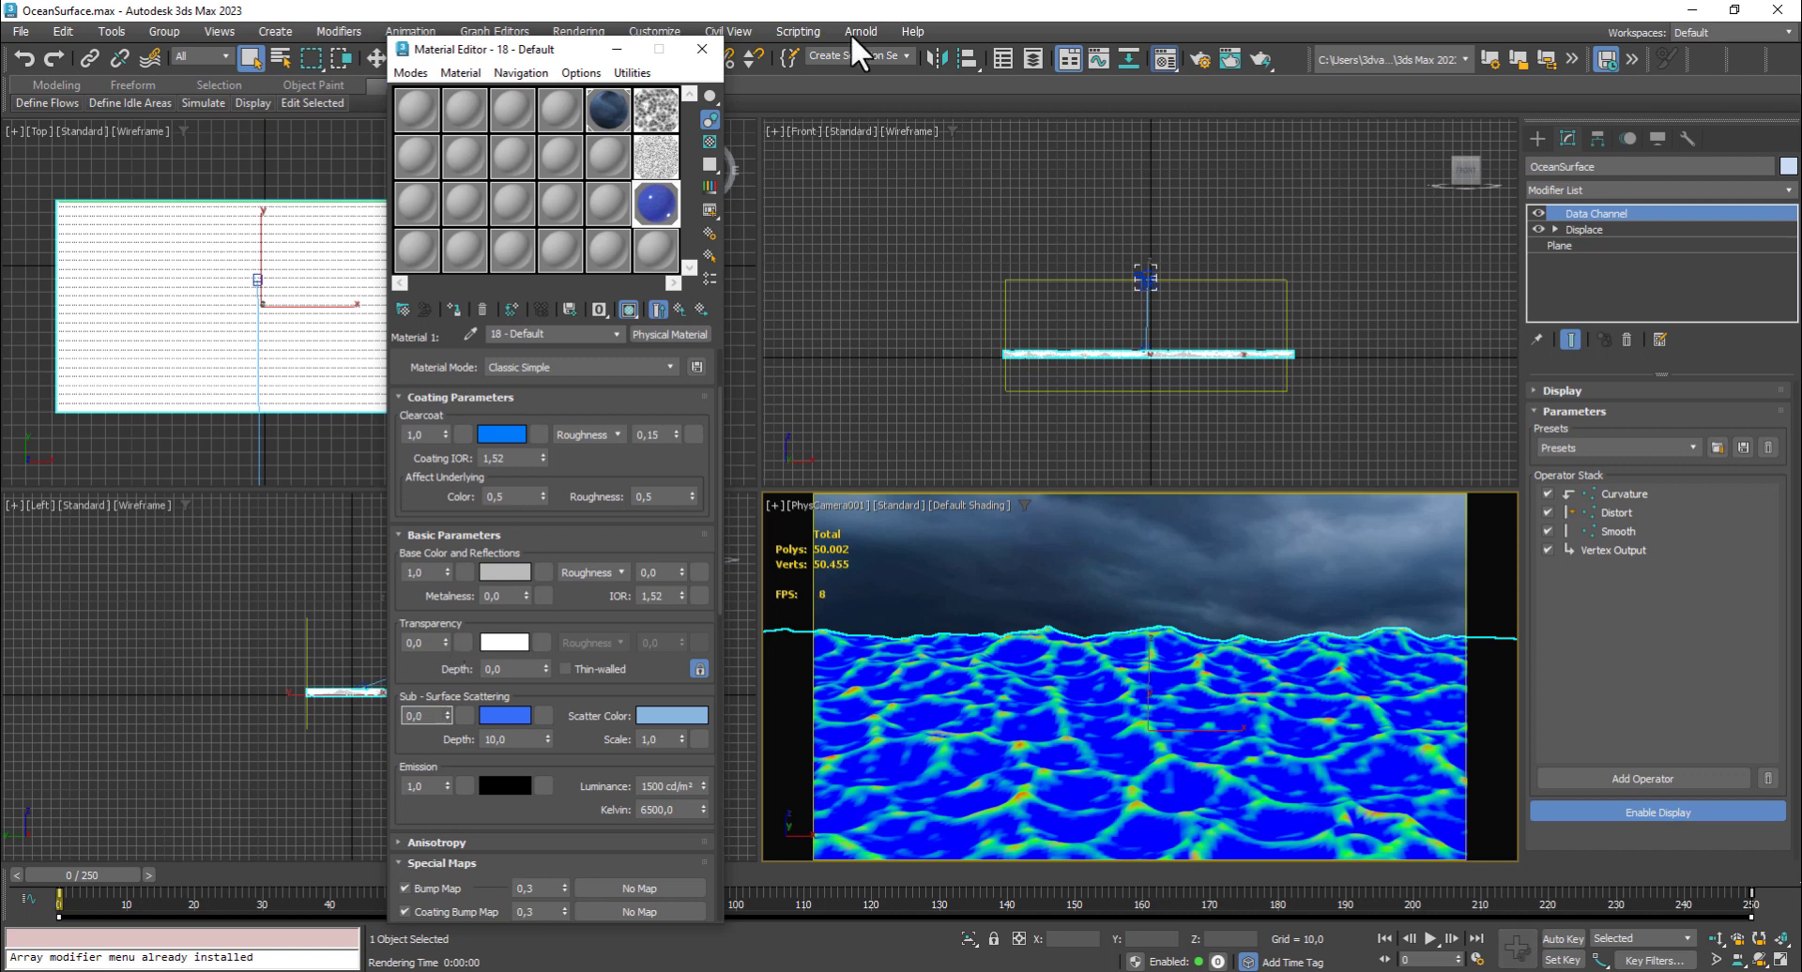
key(ctrl+z)
click(709, 139)
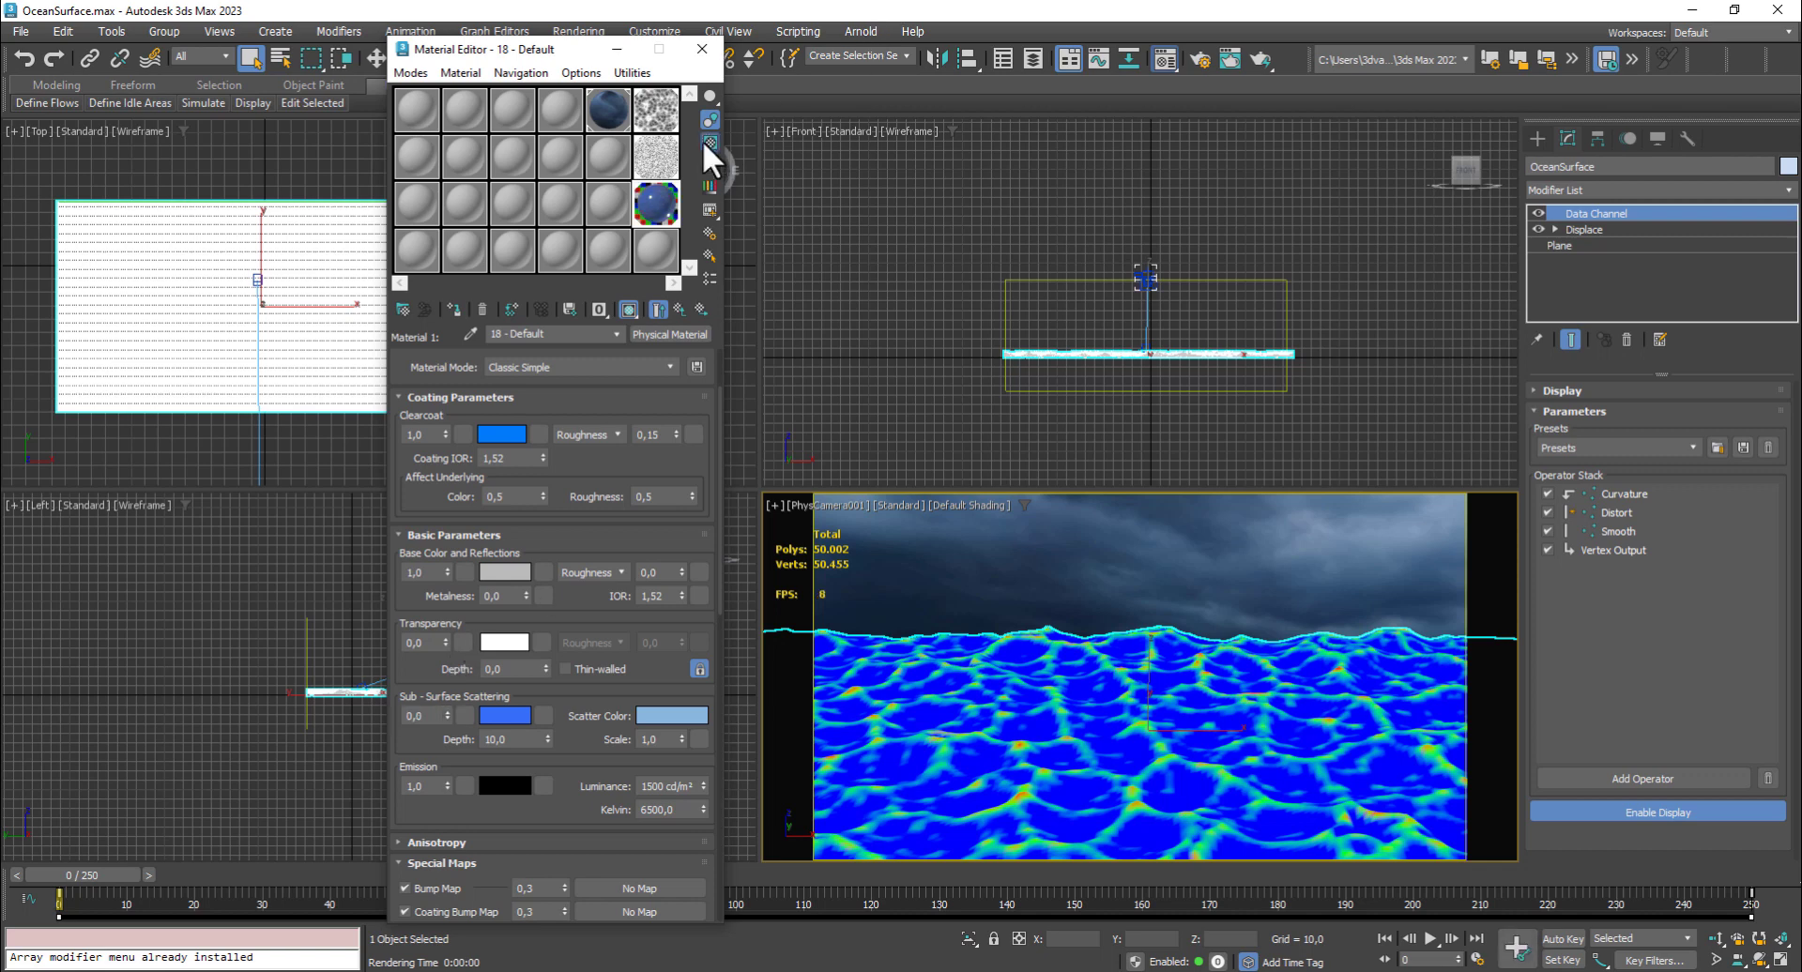
double_click(668, 205)
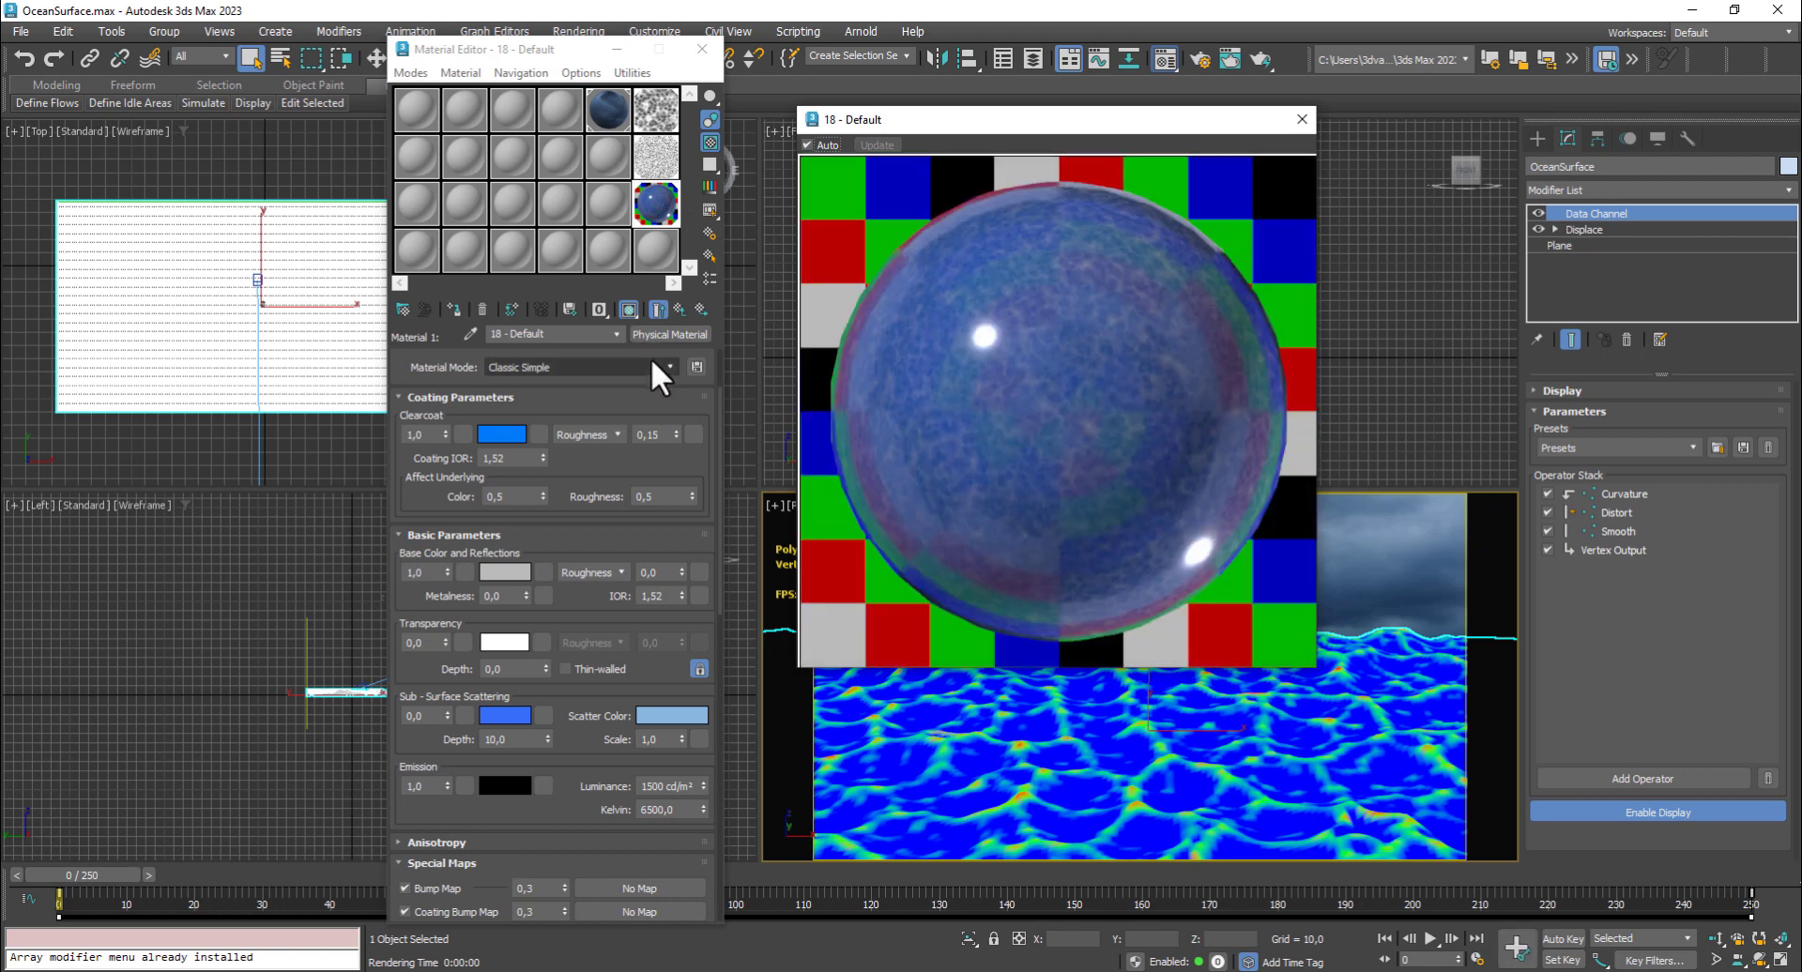
Set Material 1's sub-surface scattering weight to 0,97 and its depth to 1,4, closing the enlarged sample
drag(448, 718, 449, 633)
click(1301, 119)
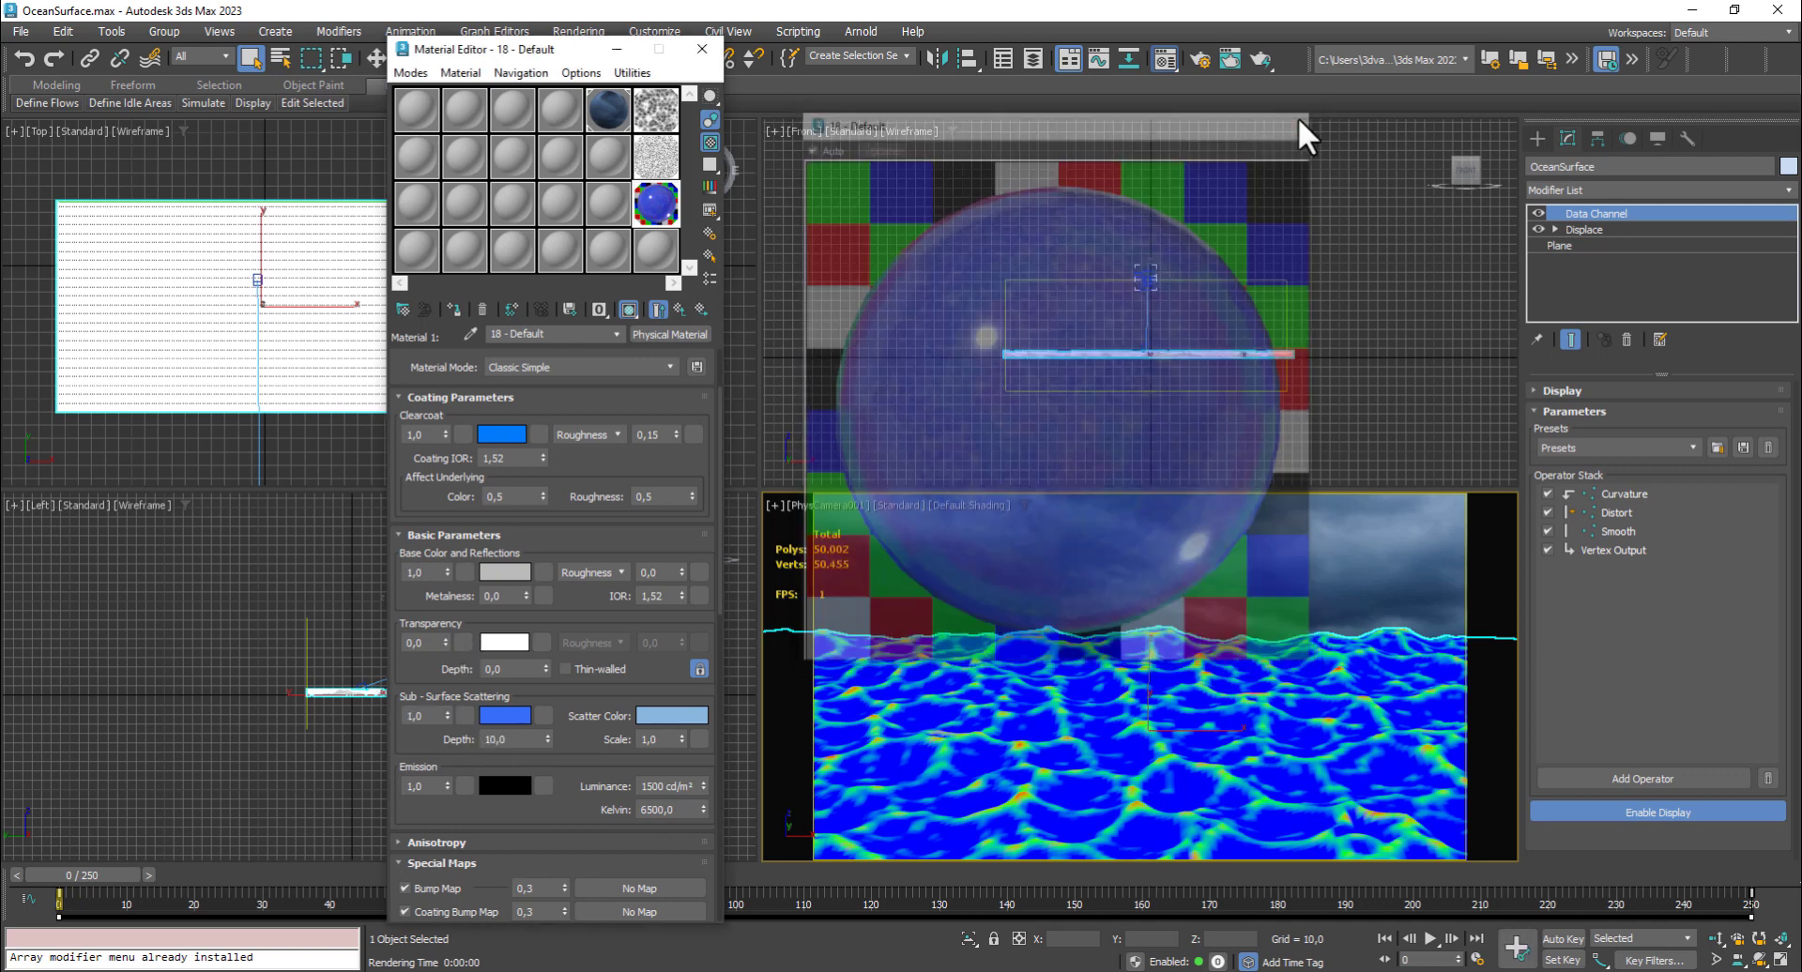
click(448, 718)
click(448, 718)
click(448, 718)
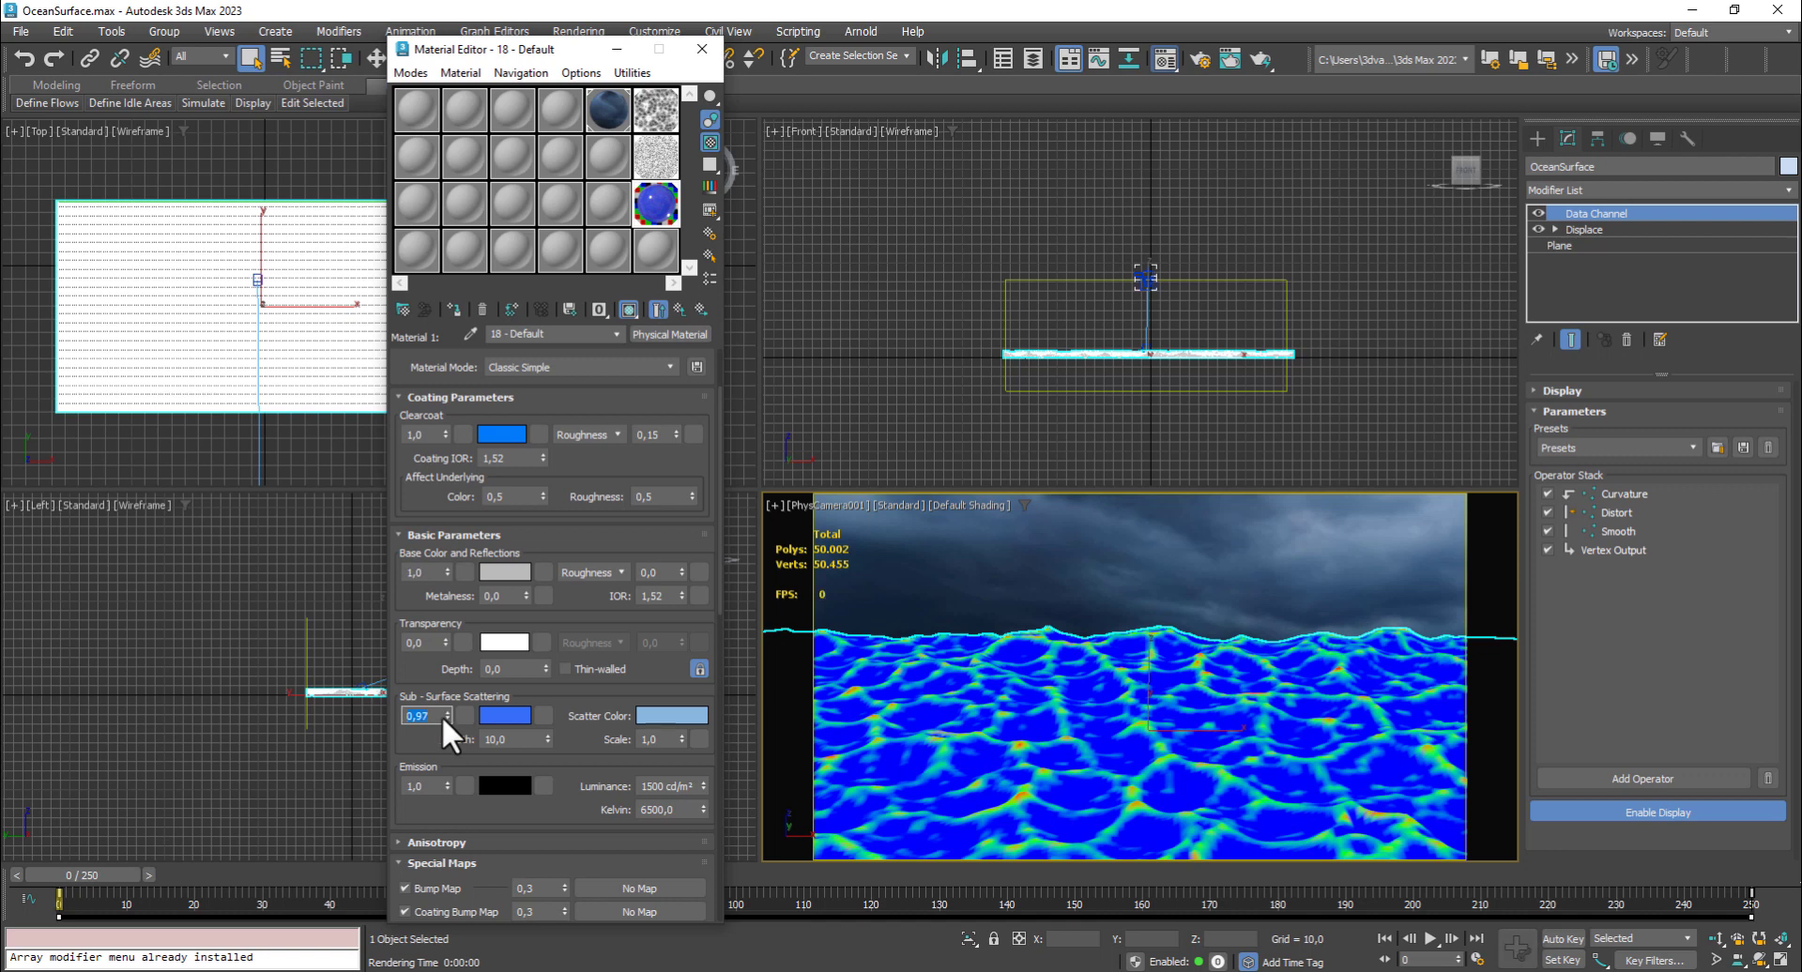
drag(546, 740, 565, 828)
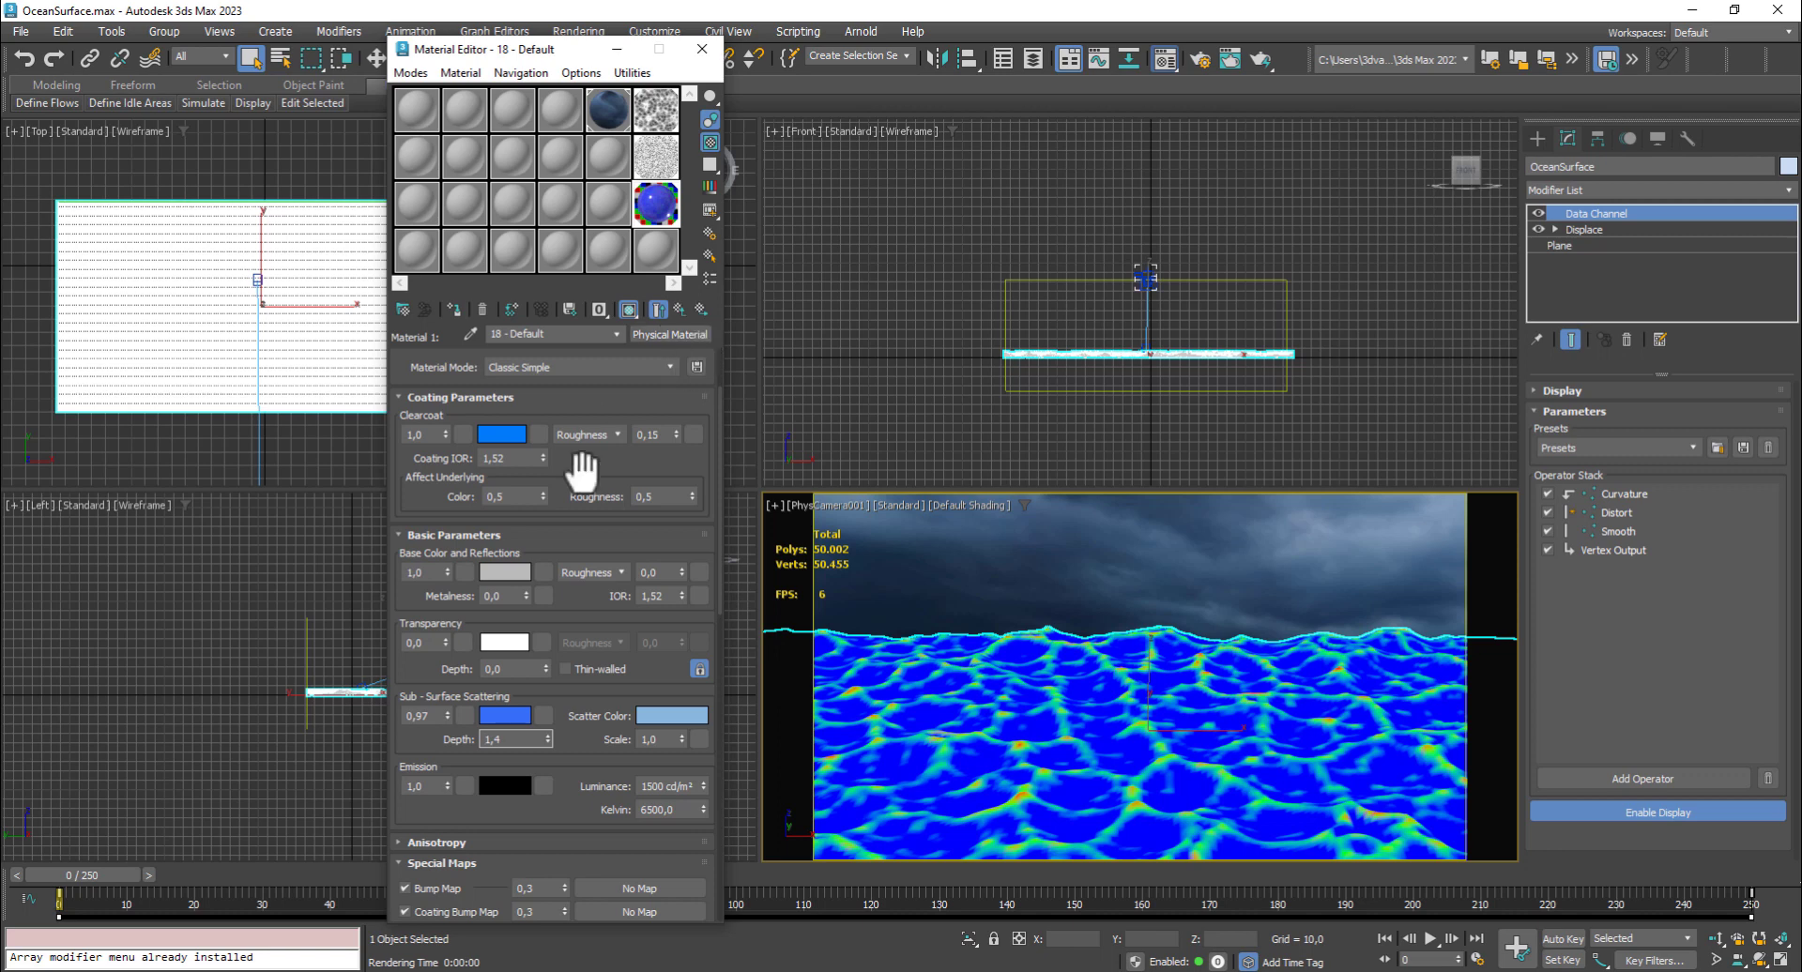
Assign a Falloff map to the sub-surface scattering weight and bow its mix curve upward with a Bezier-Smooth point near the middle
click(466, 711)
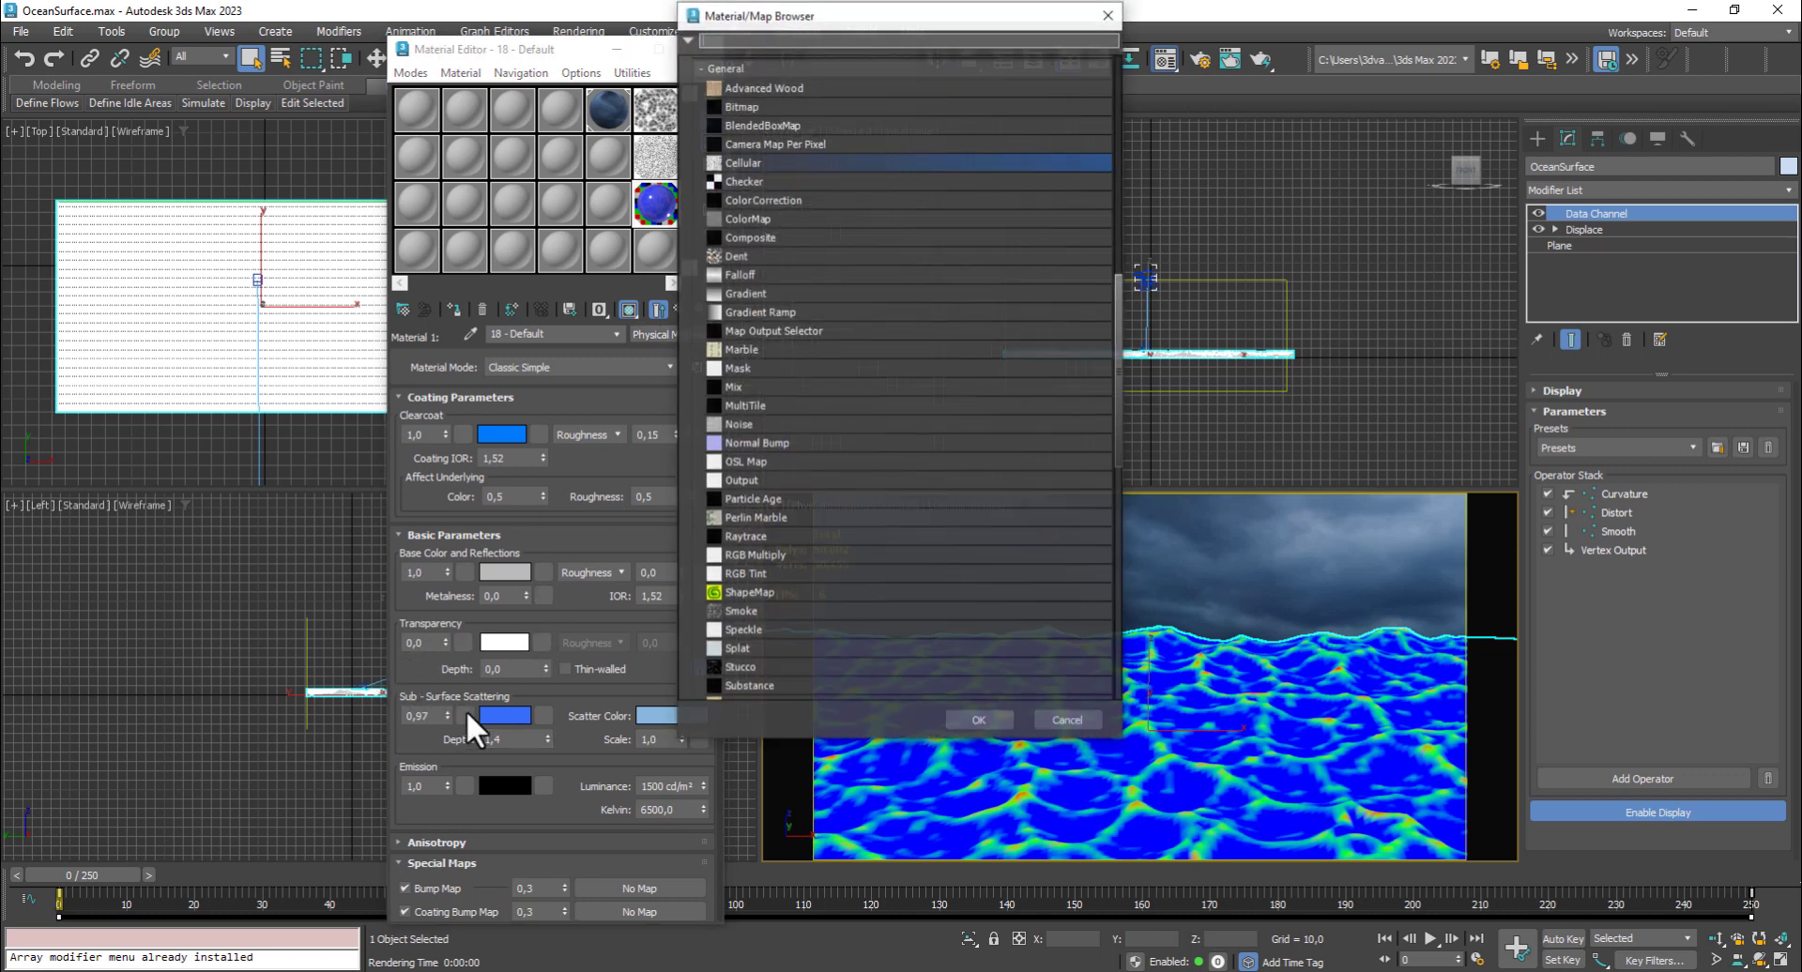
double_click(752, 270)
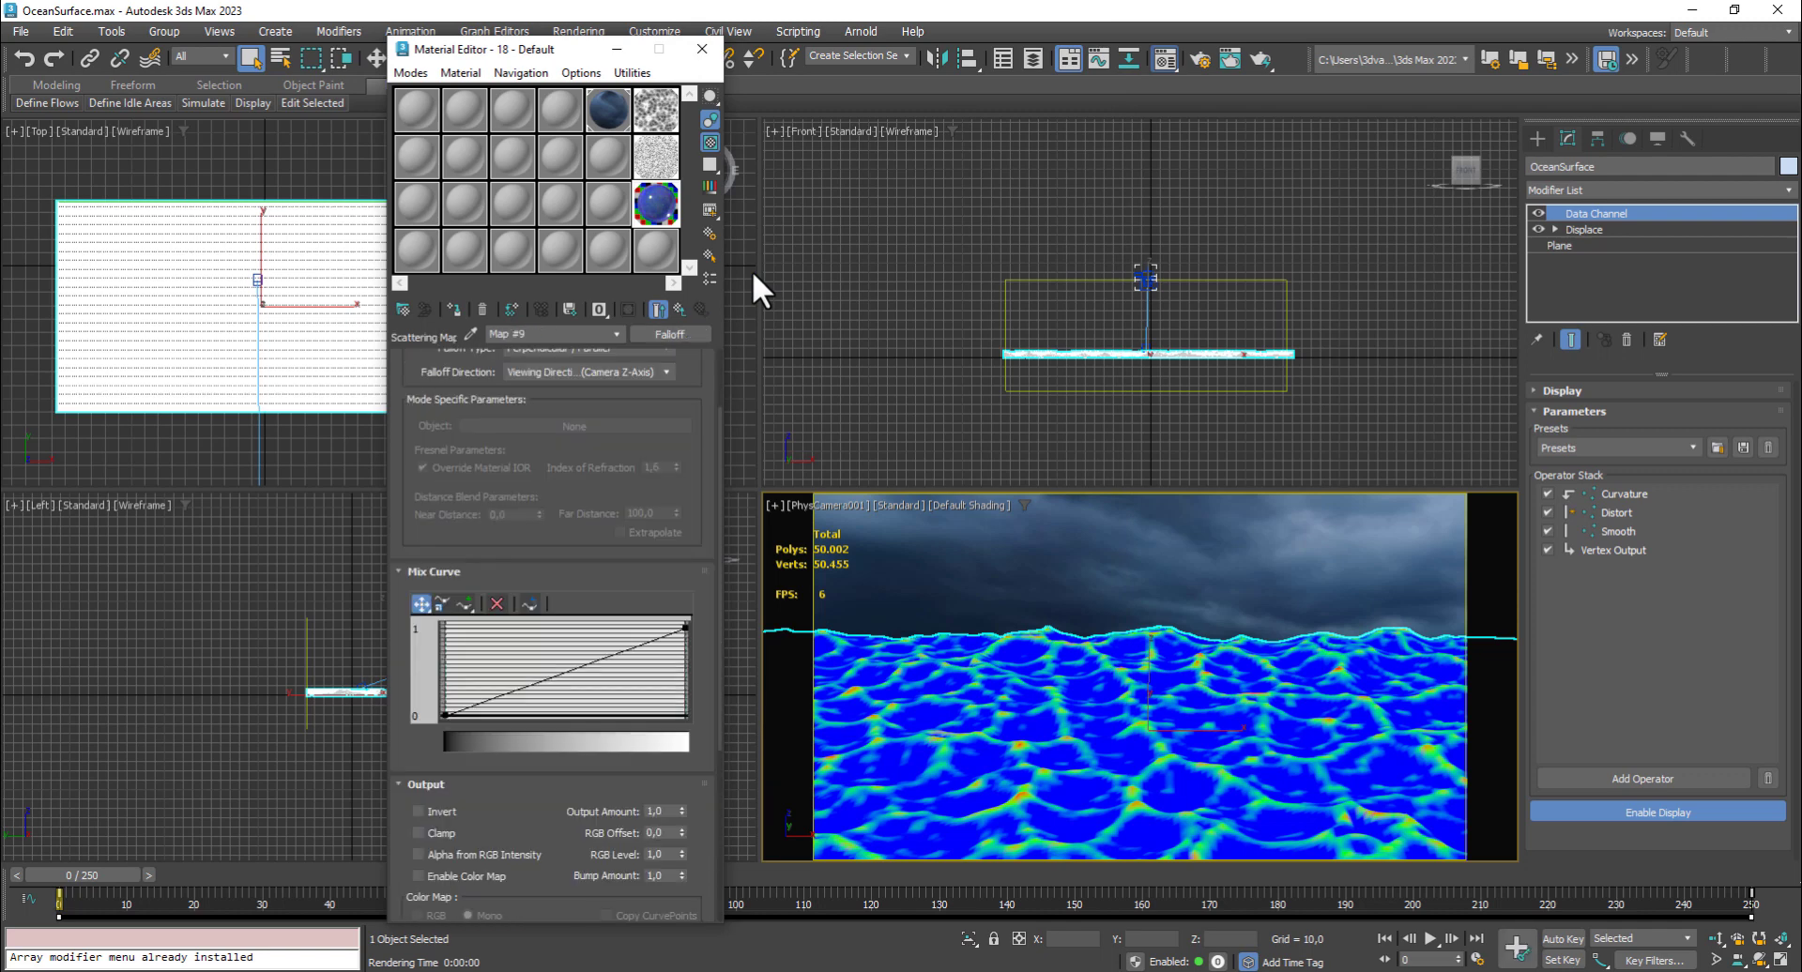
click(466, 603)
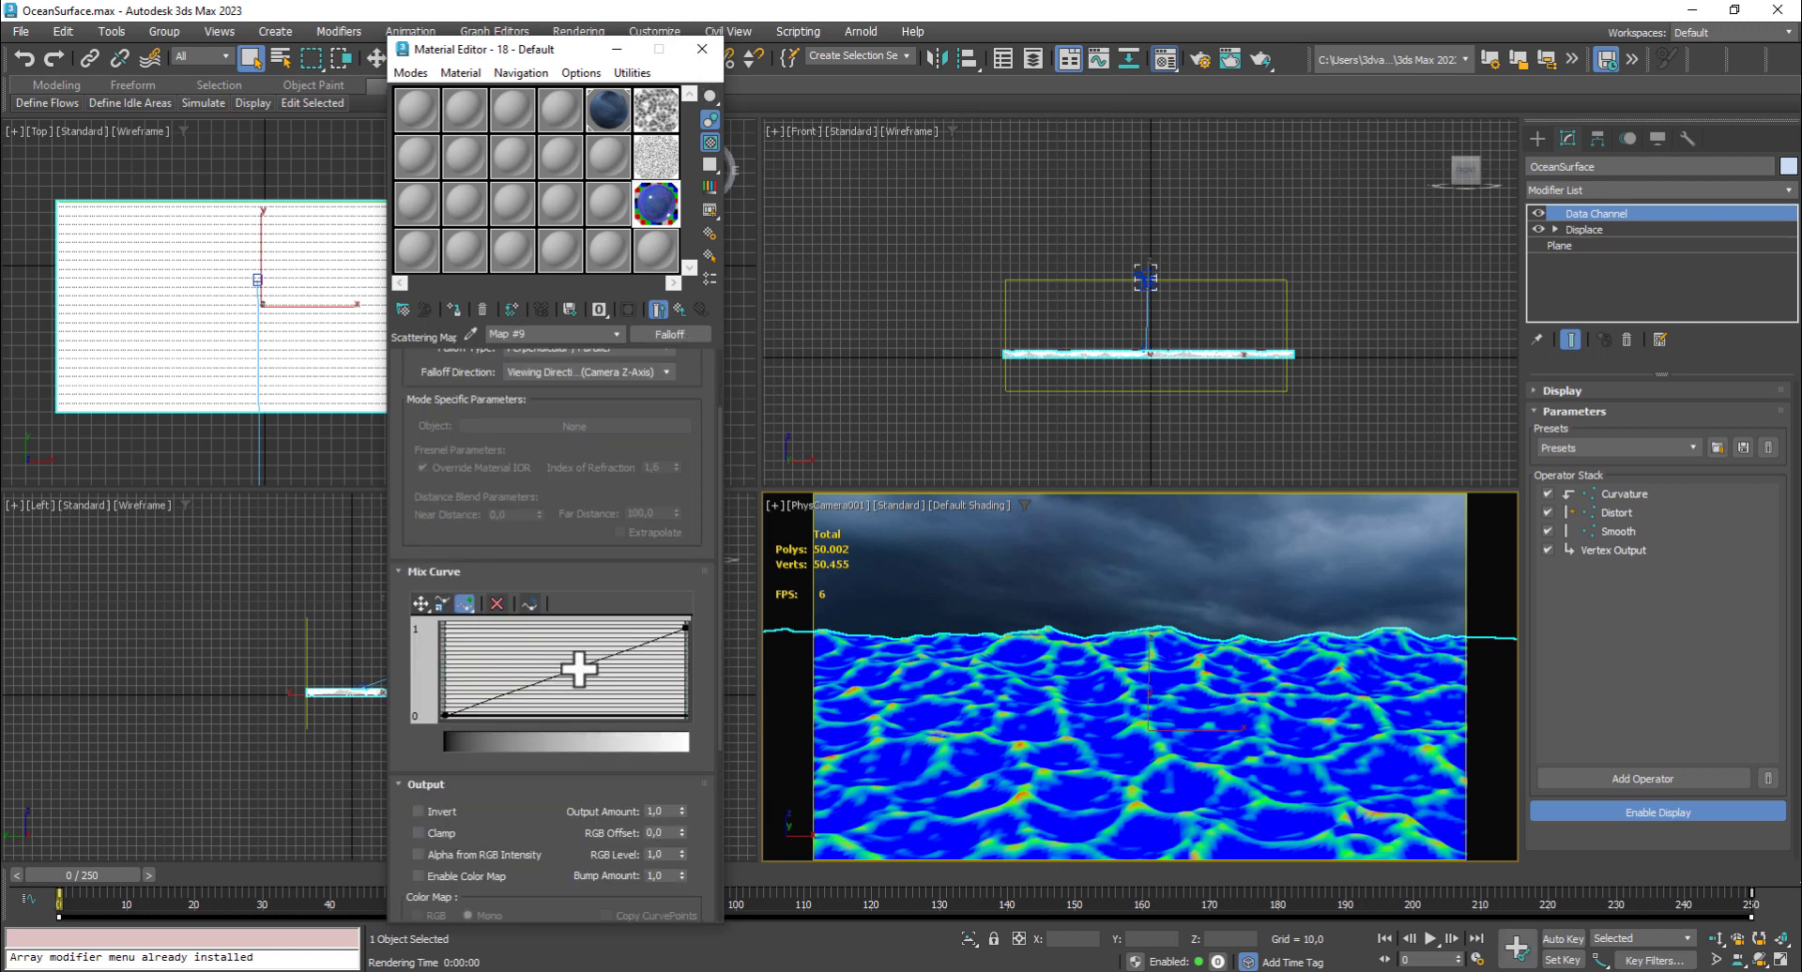
click(579, 667)
click(421, 603)
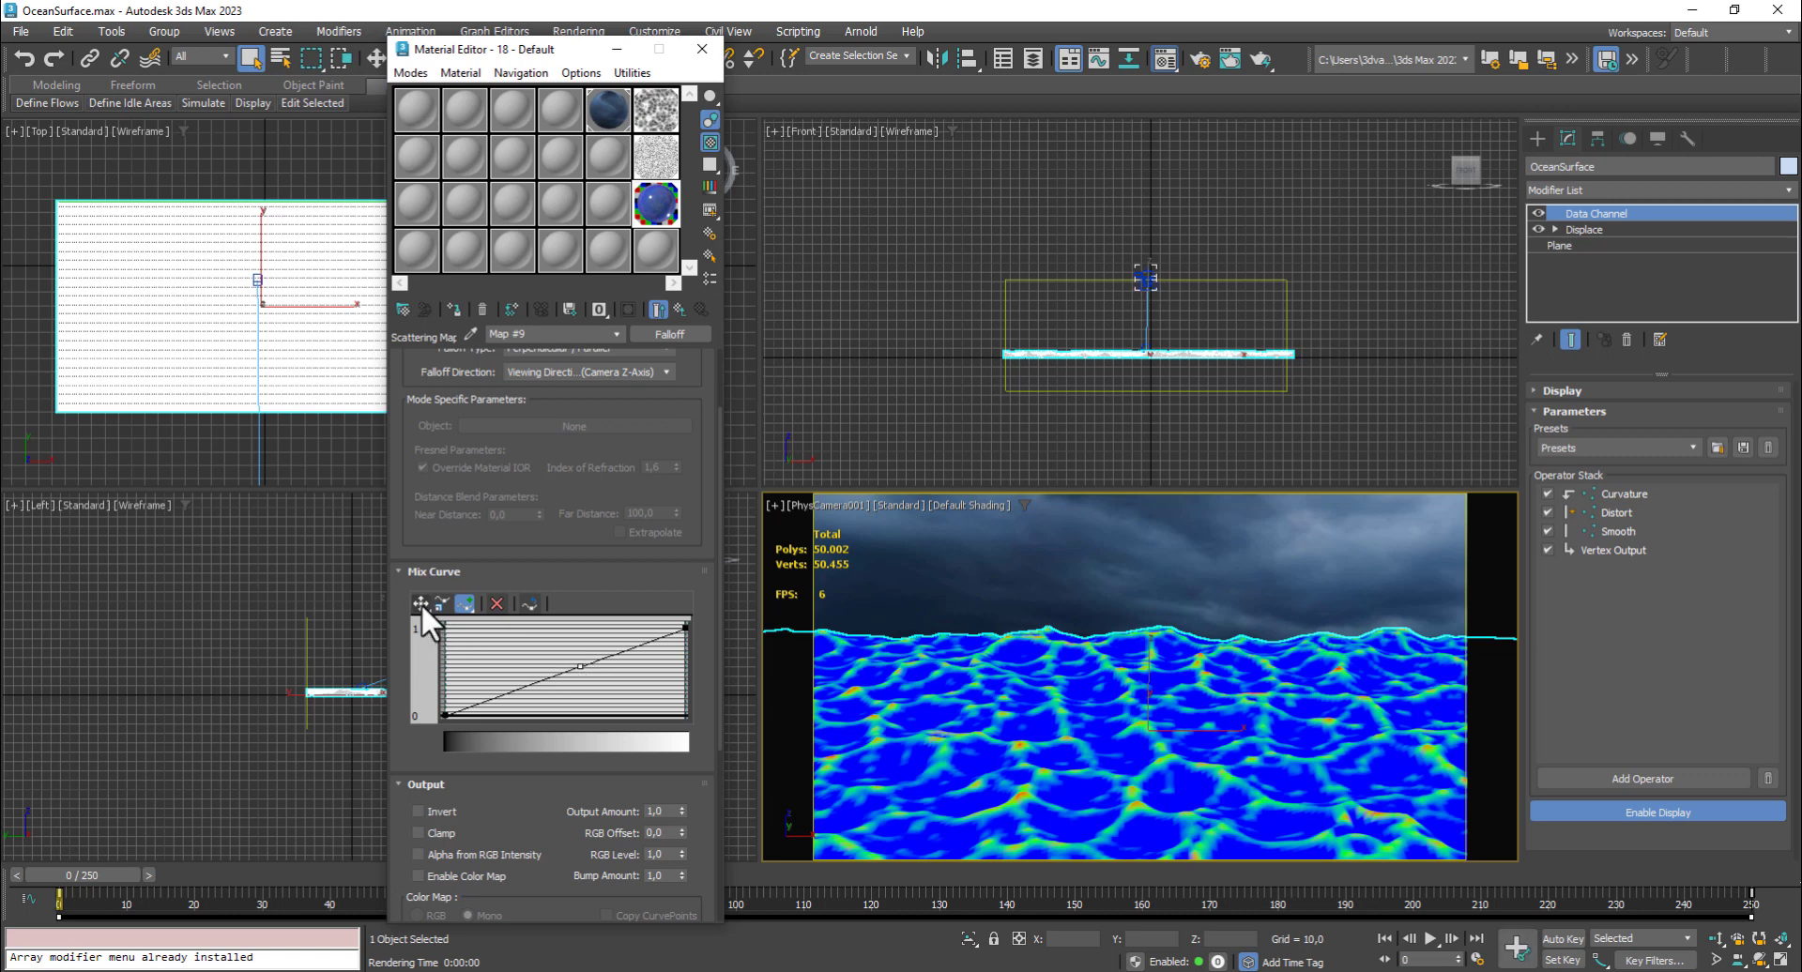
mouse_move(577, 666)
mouse_down()
mouse_move(575, 630)
mouse_move(565, 648)
mouse_up()
right_click(566, 647)
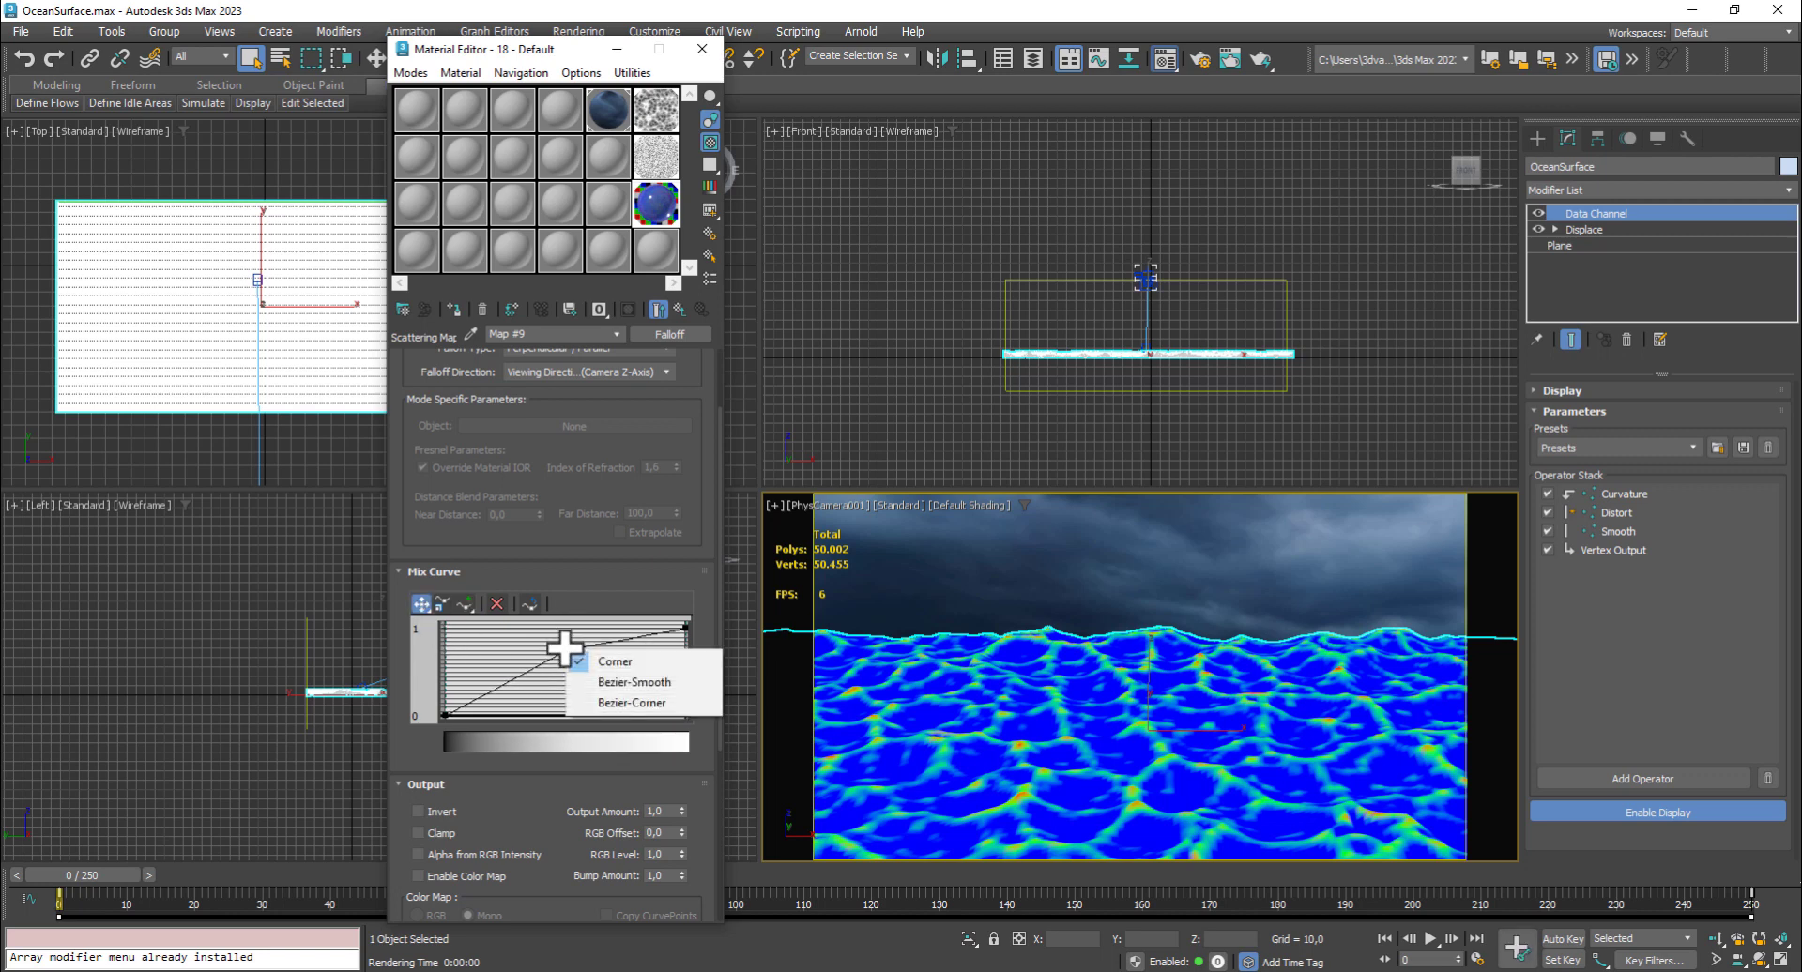
click(605, 681)
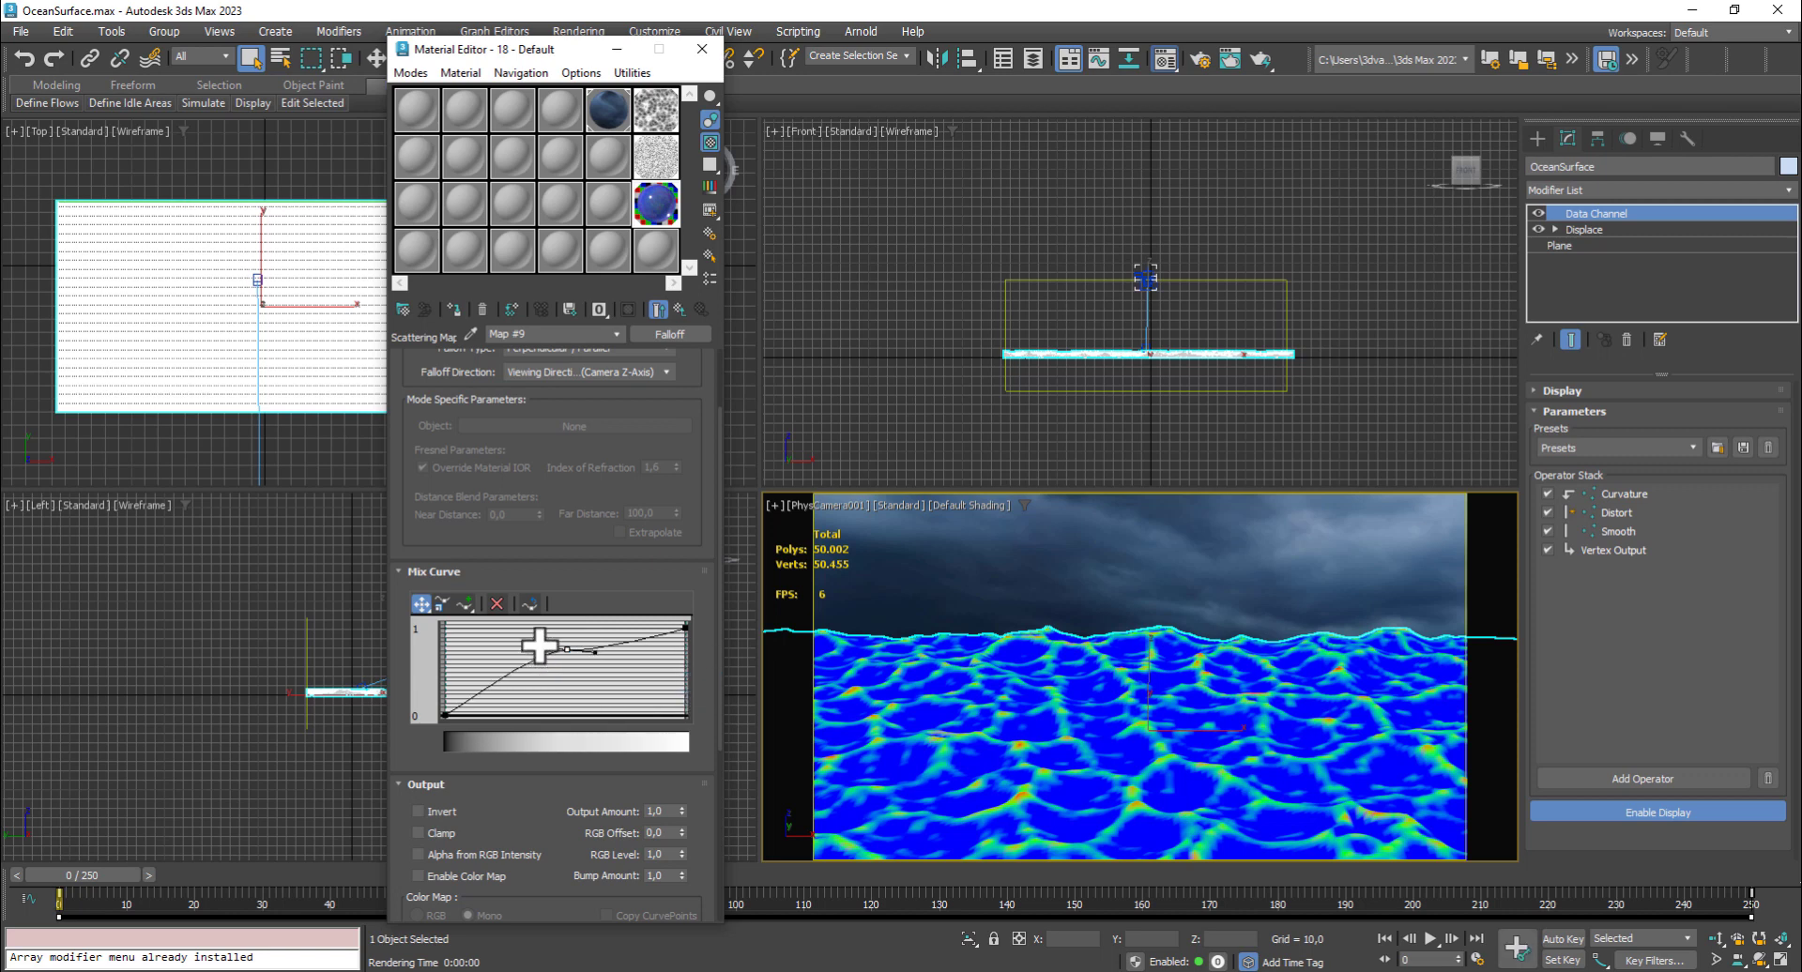
mouse_move(572, 644)
mouse_down()
mouse_move(592, 619)
mouse_move(531, 607)
mouse_move(572, 632)
mouse_move(553, 640)
mouse_up()
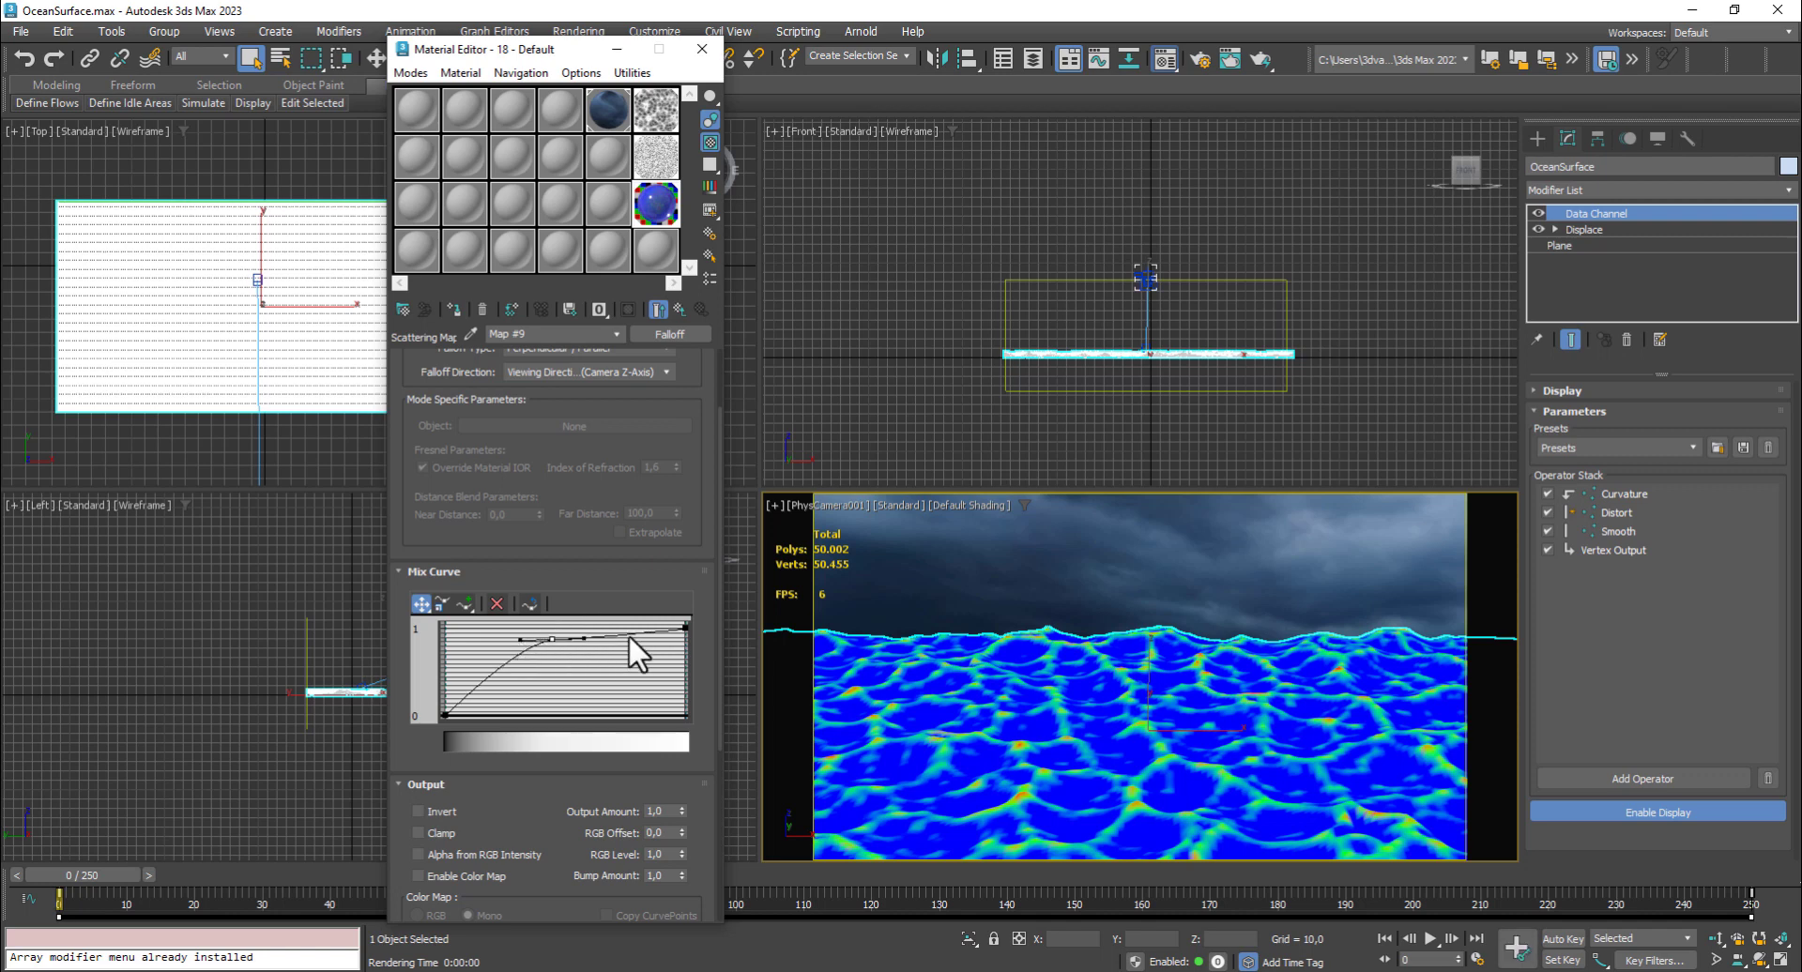
Add a second point near the white end of the Falloff mix curve and smooth the curve's upper bend
click(463, 603)
click(629, 632)
click(423, 603)
right_click(629, 634)
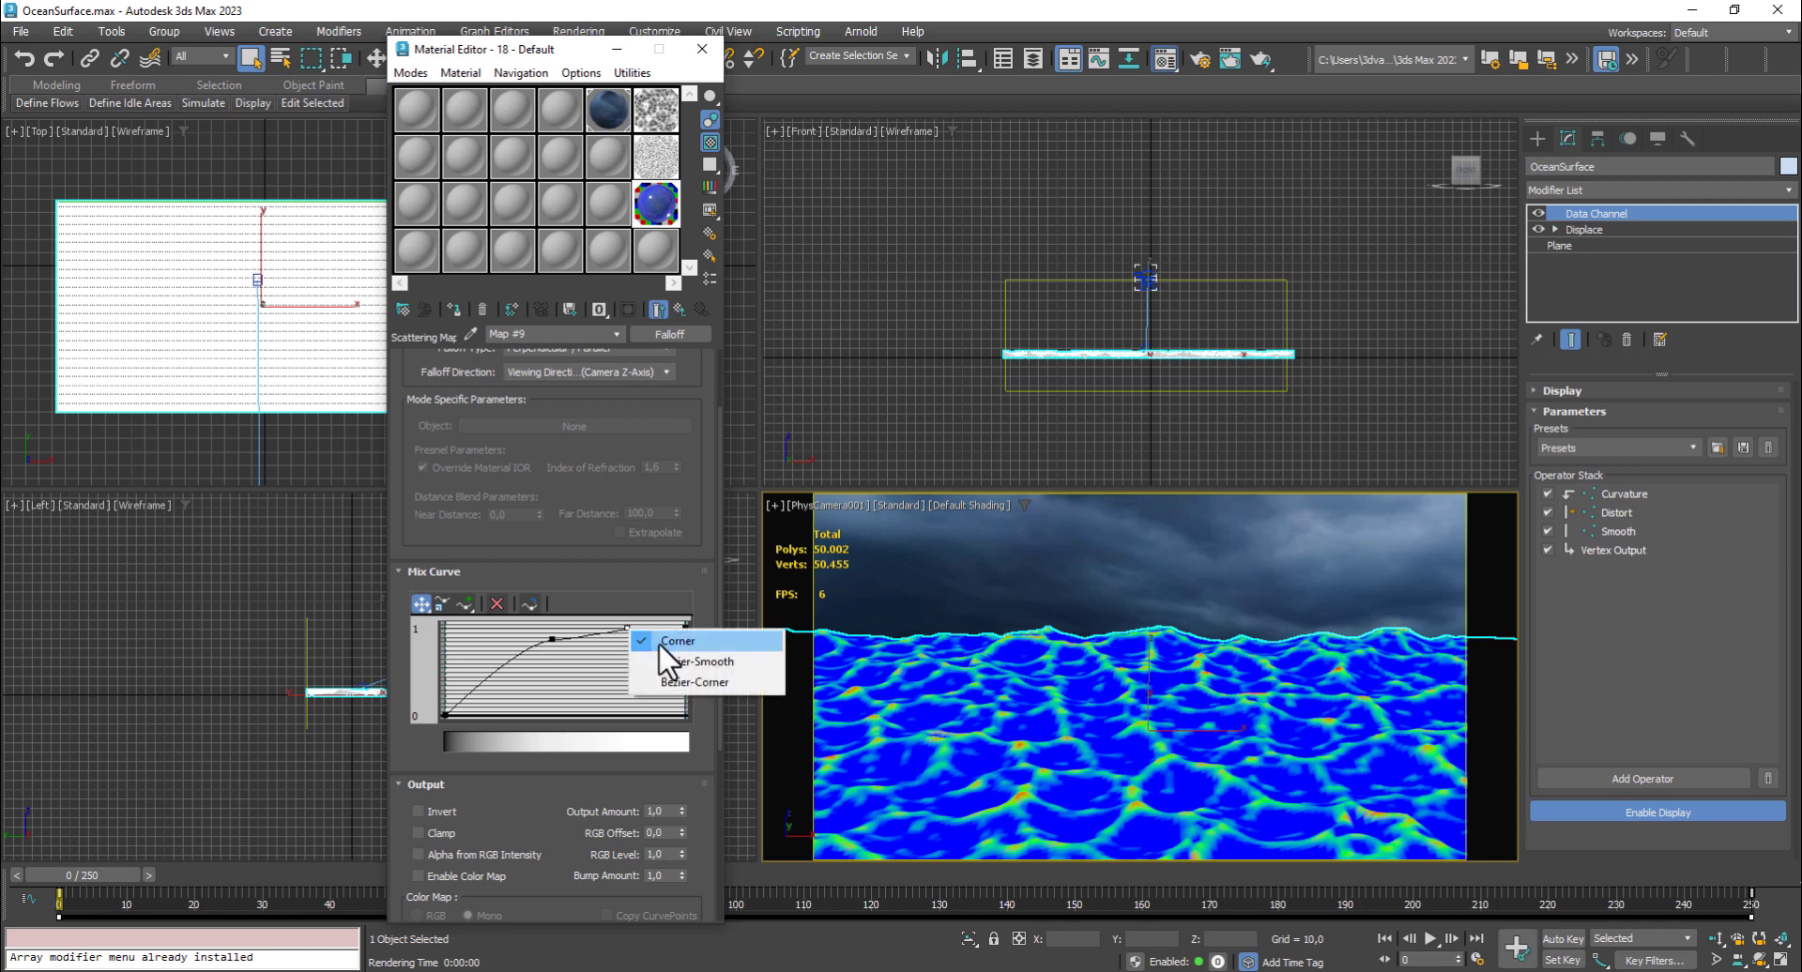
click(657, 654)
drag(611, 627, 551, 640)
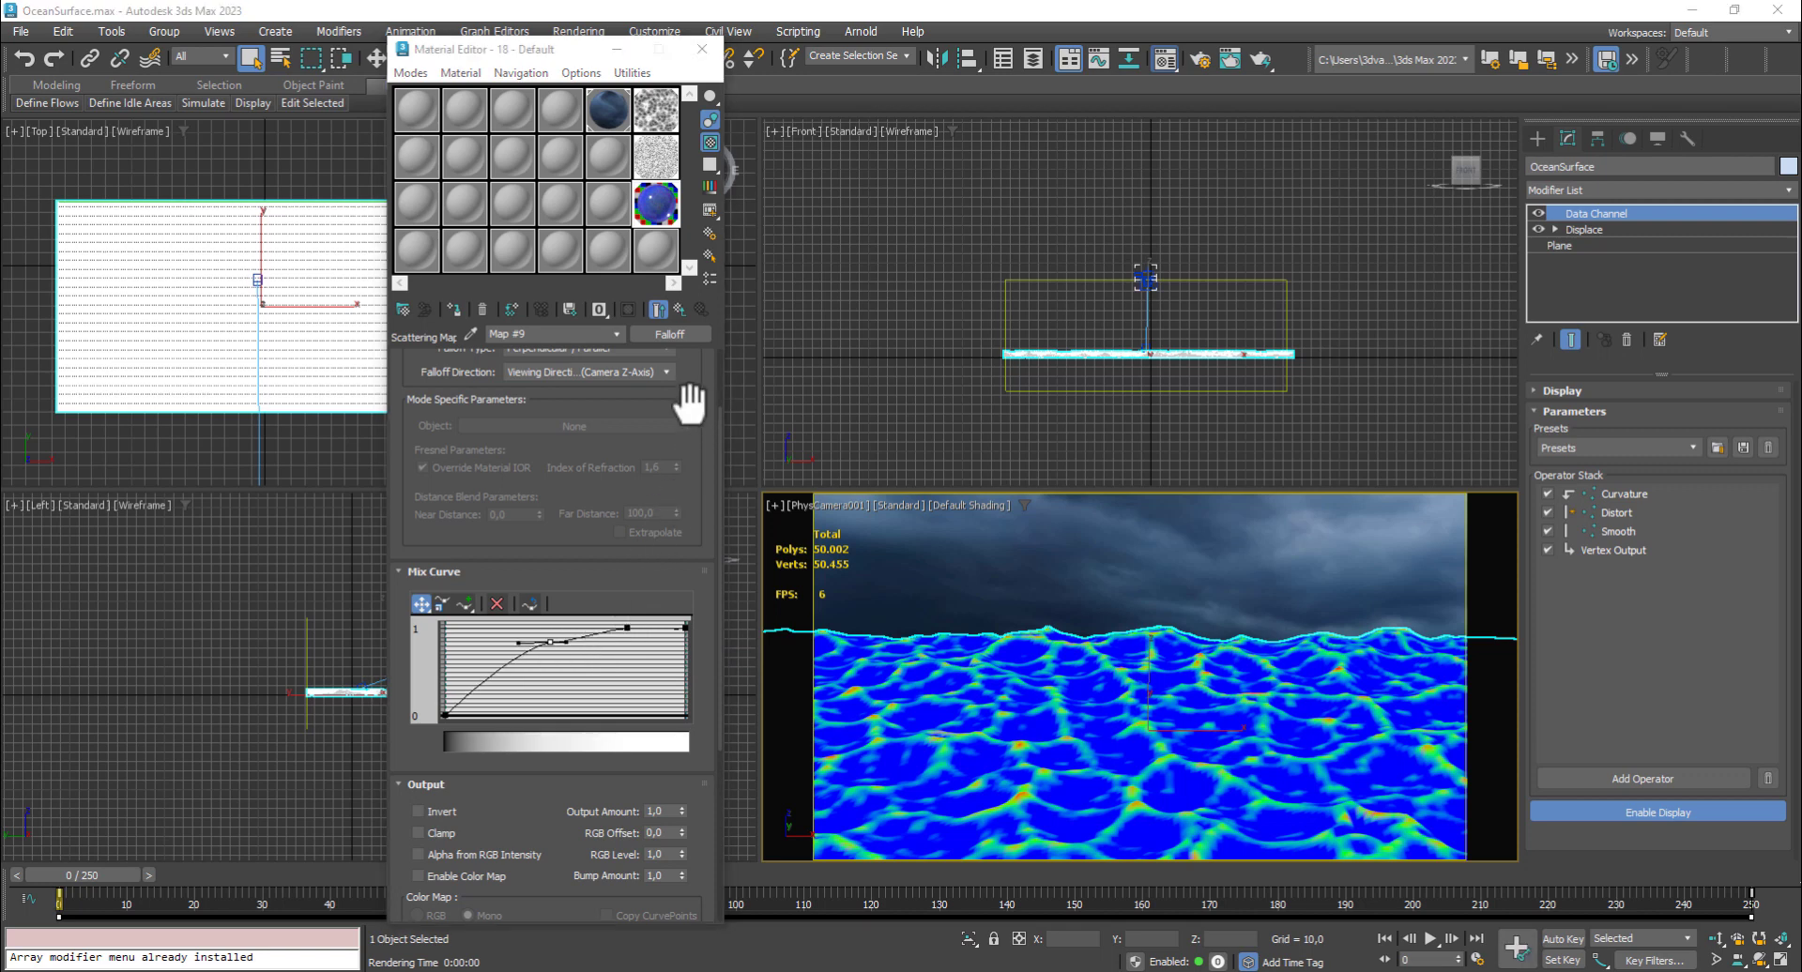
Set the Falloff type to Fresnel with an index of refraction of 0,67 and swap the black and white colors
drag(684, 401, 655, 509)
click(625, 447)
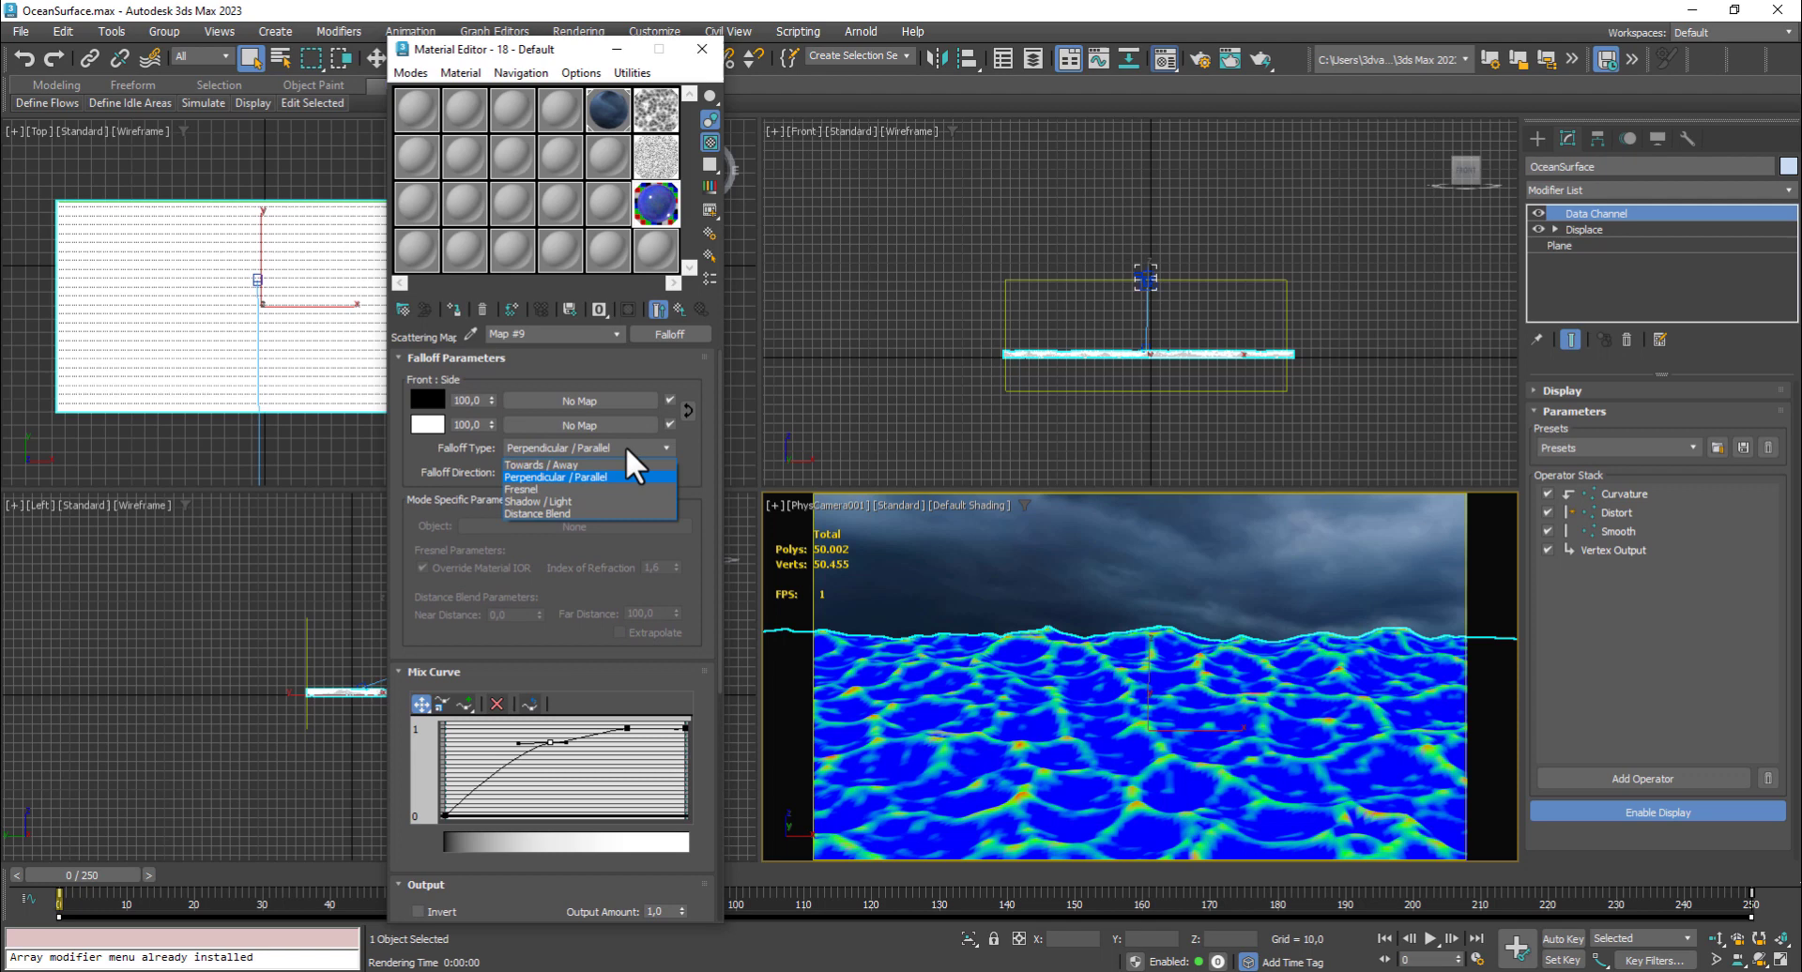
click(518, 490)
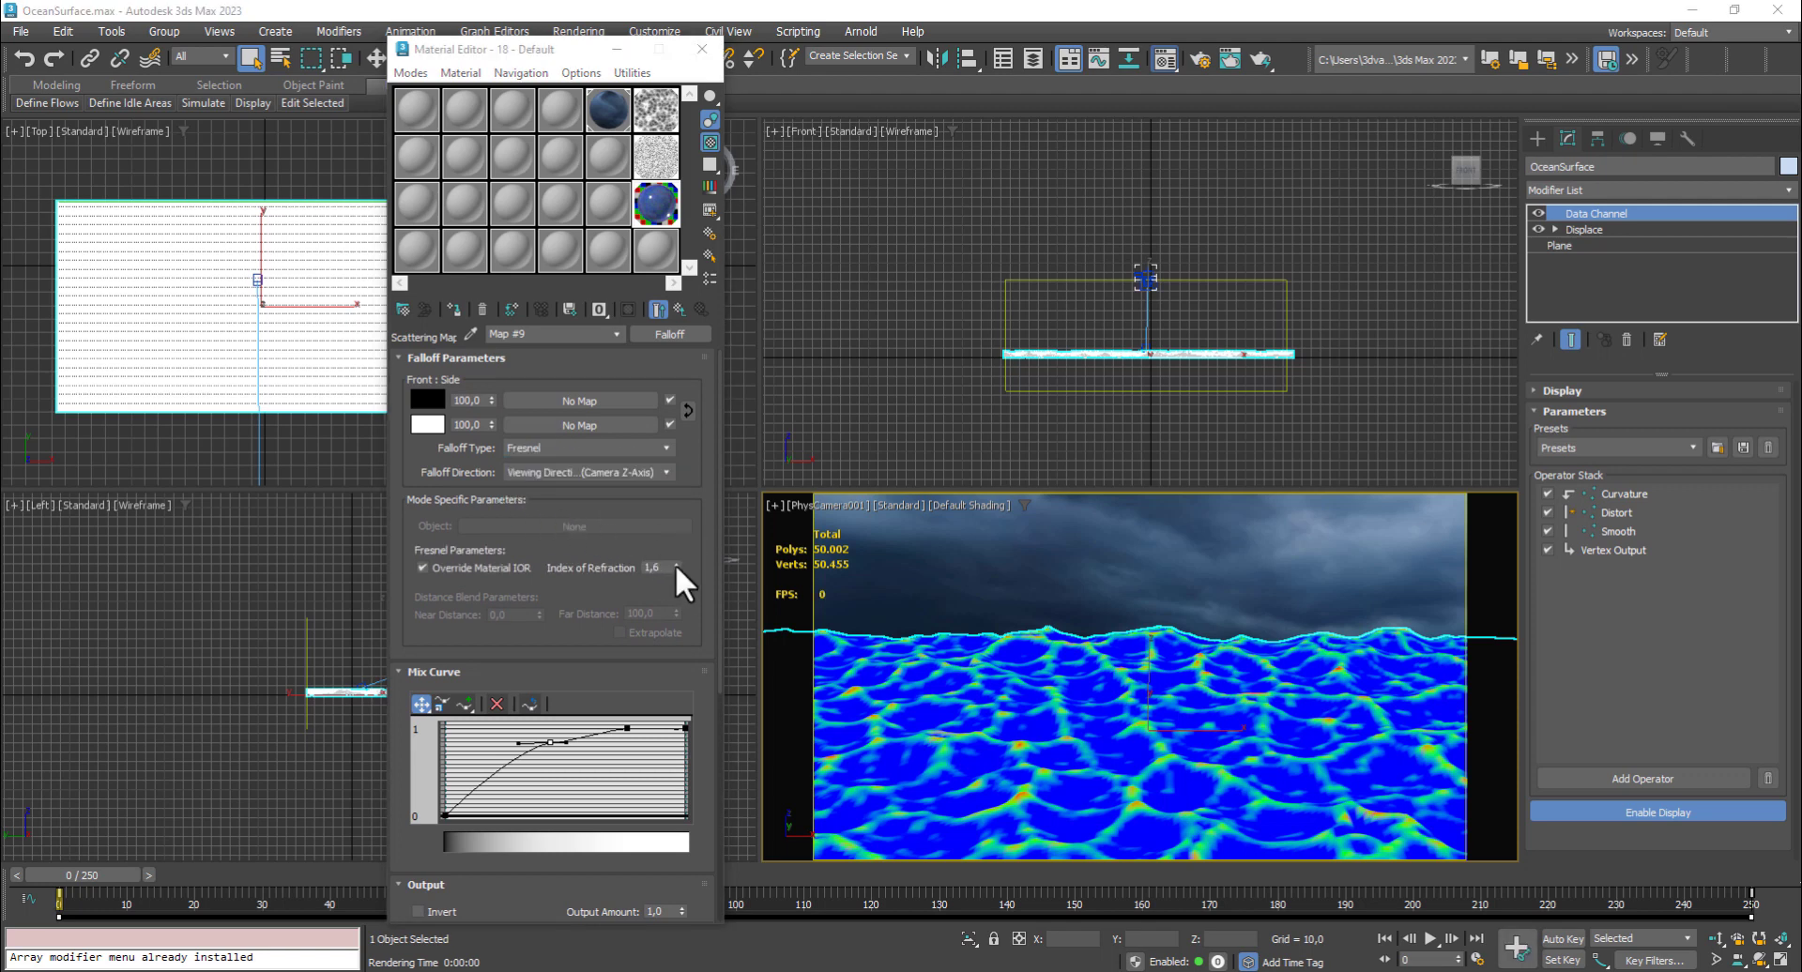
drag(675, 566, 677, 657)
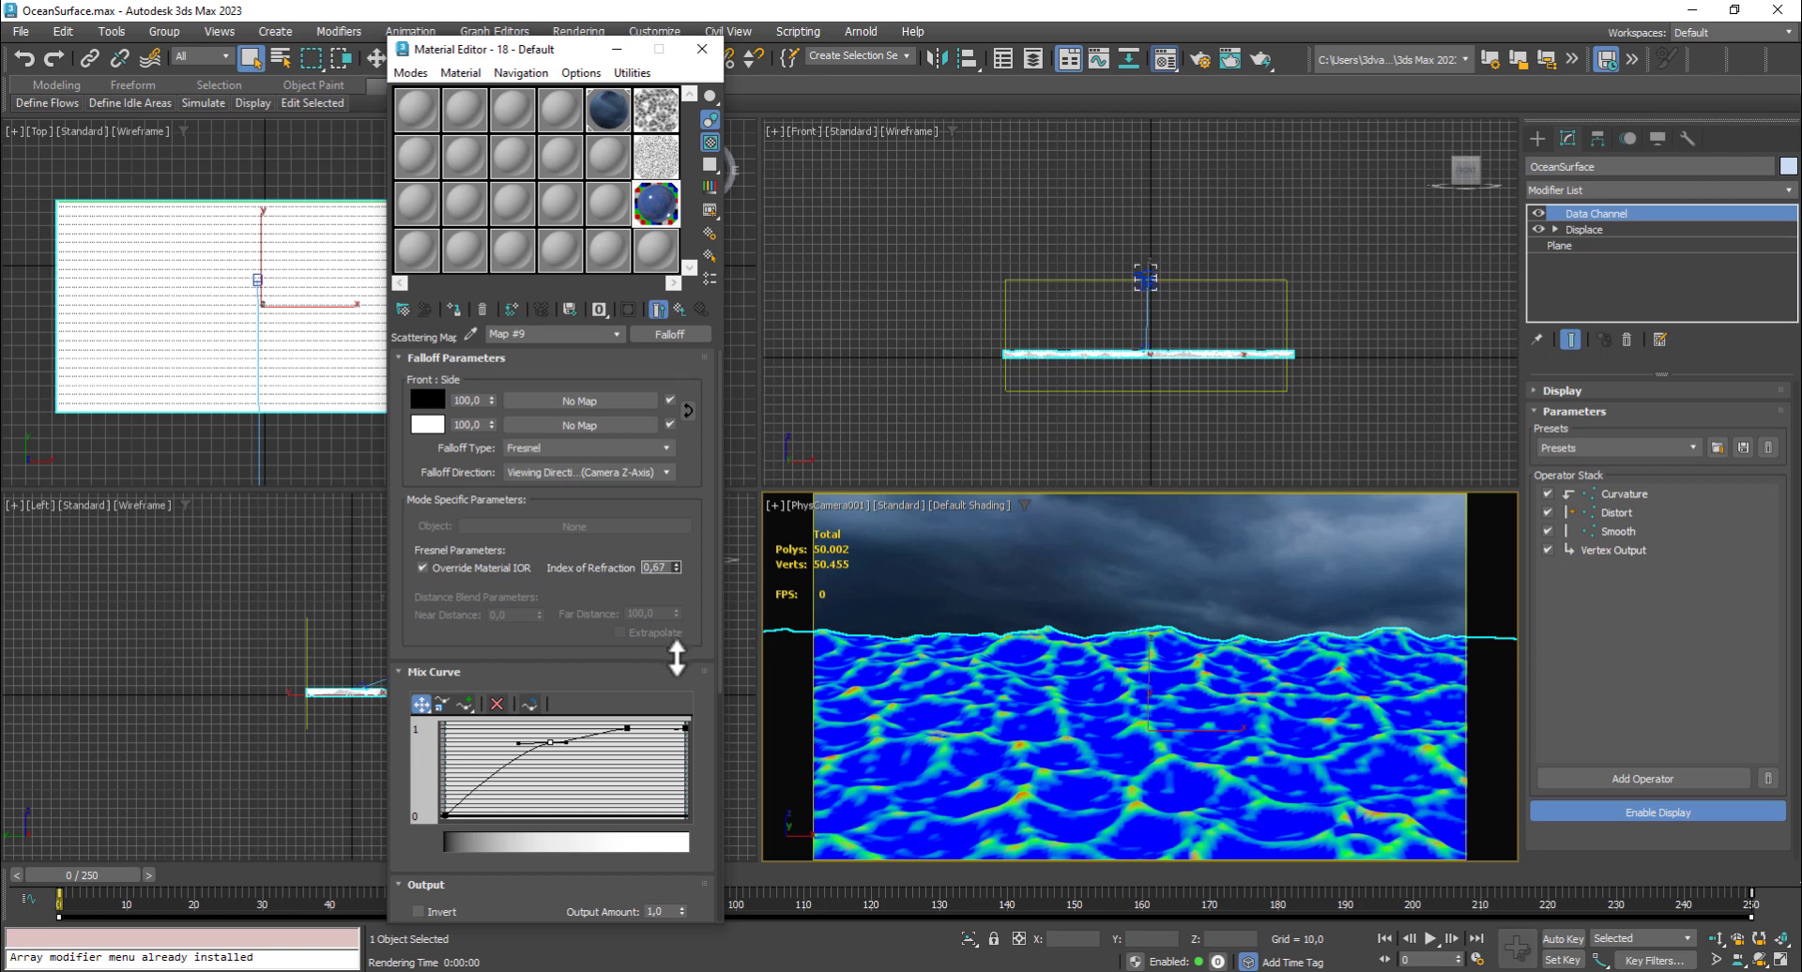
click(688, 408)
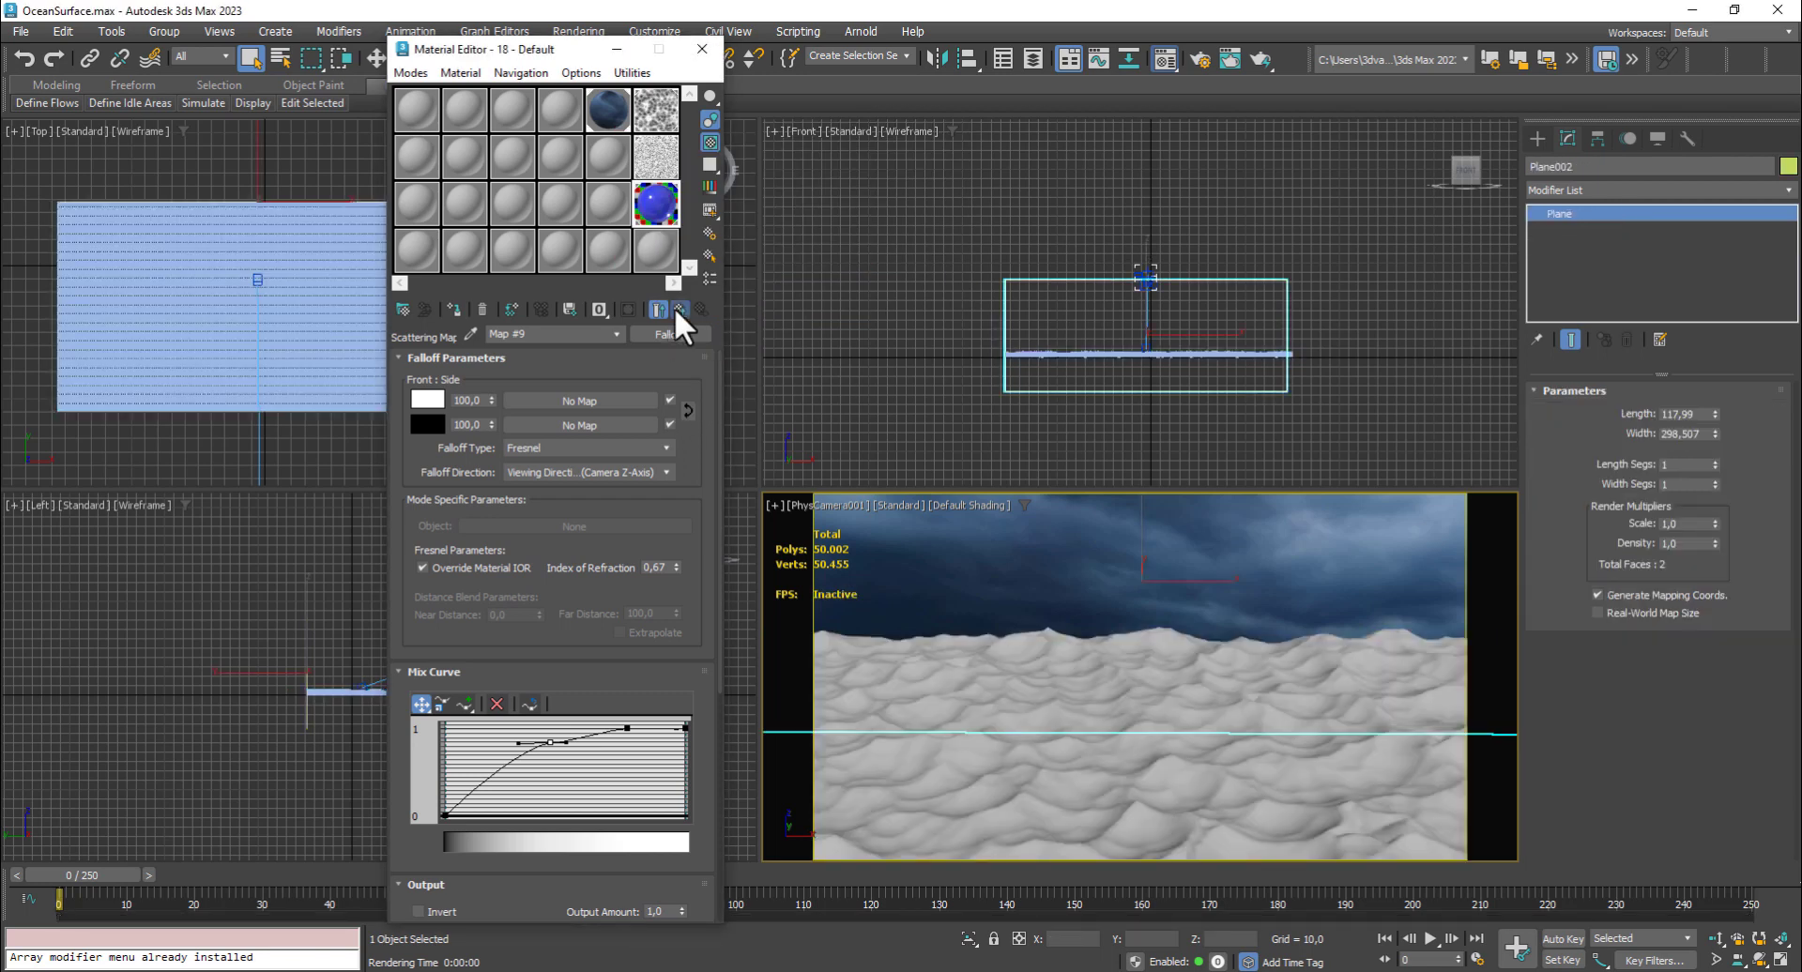
Return to Material 1 and set the clearcoat roughness to 0,05 and the Affect Underlying roughness to 0,15
click(674, 307)
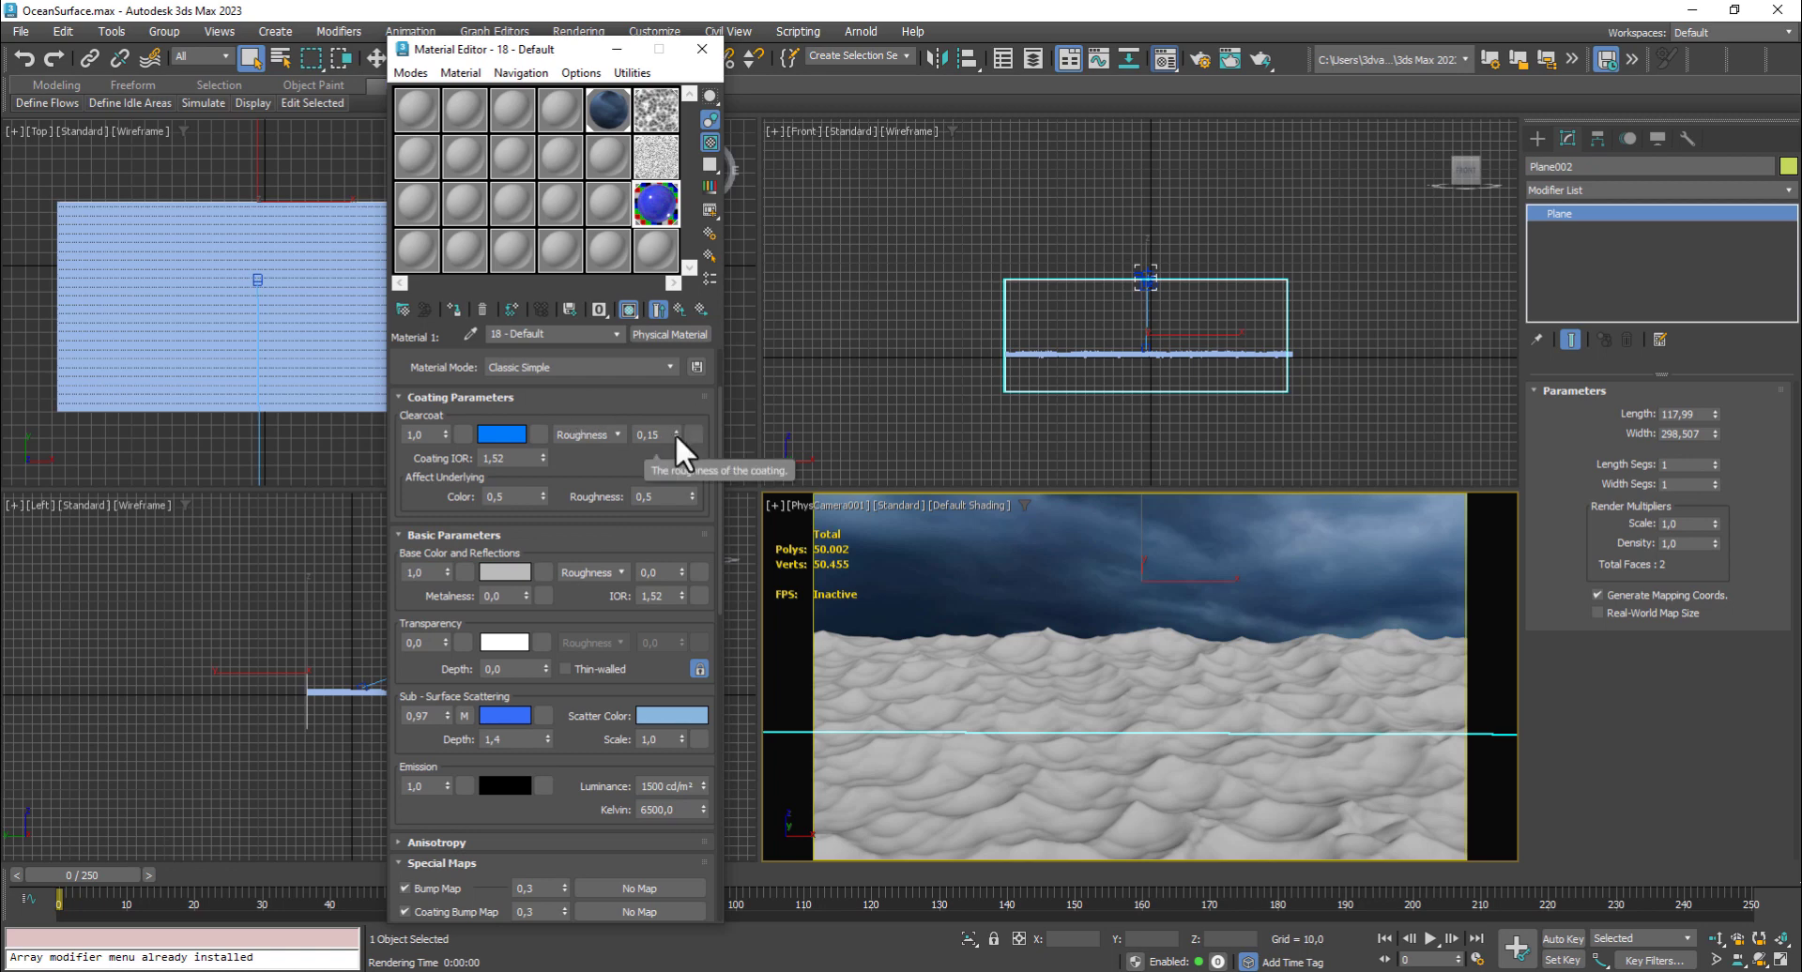
drag(674, 433, 677, 444)
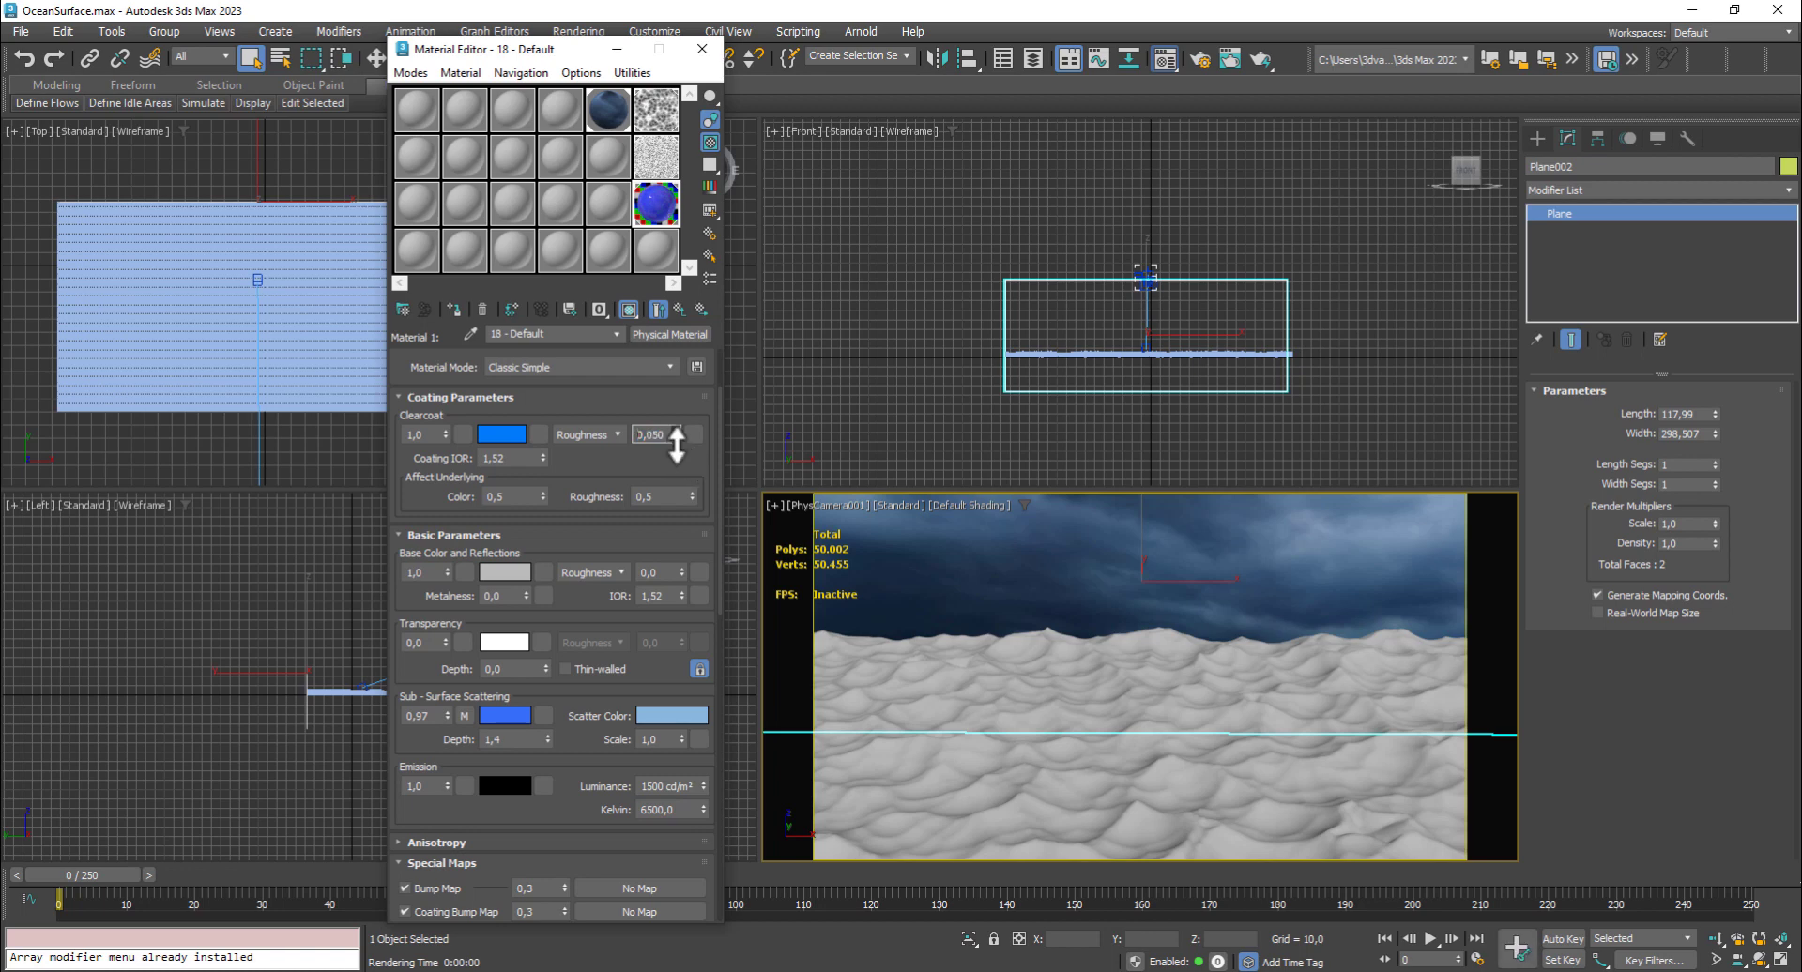
drag(689, 505, 692, 533)
Set Material 1's emission color to a very dark gray with red, green and blue at 0,024
click(520, 782)
drag(284, 586, 283, 589)
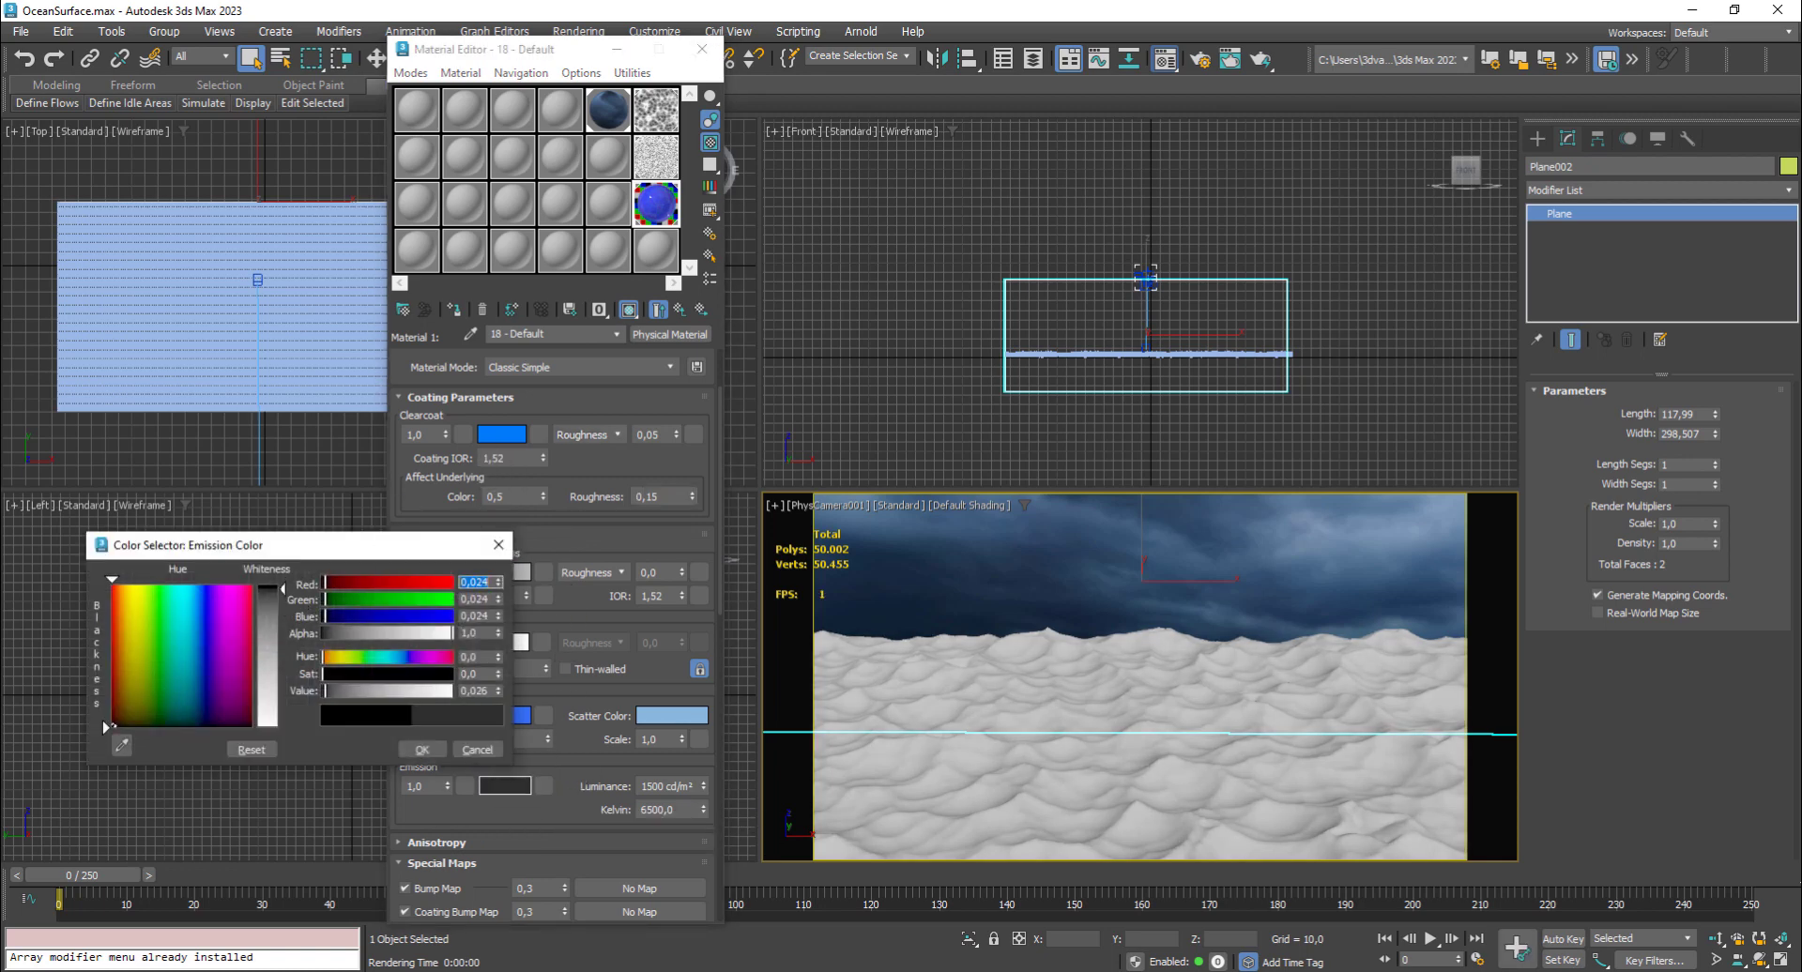
click(430, 748)
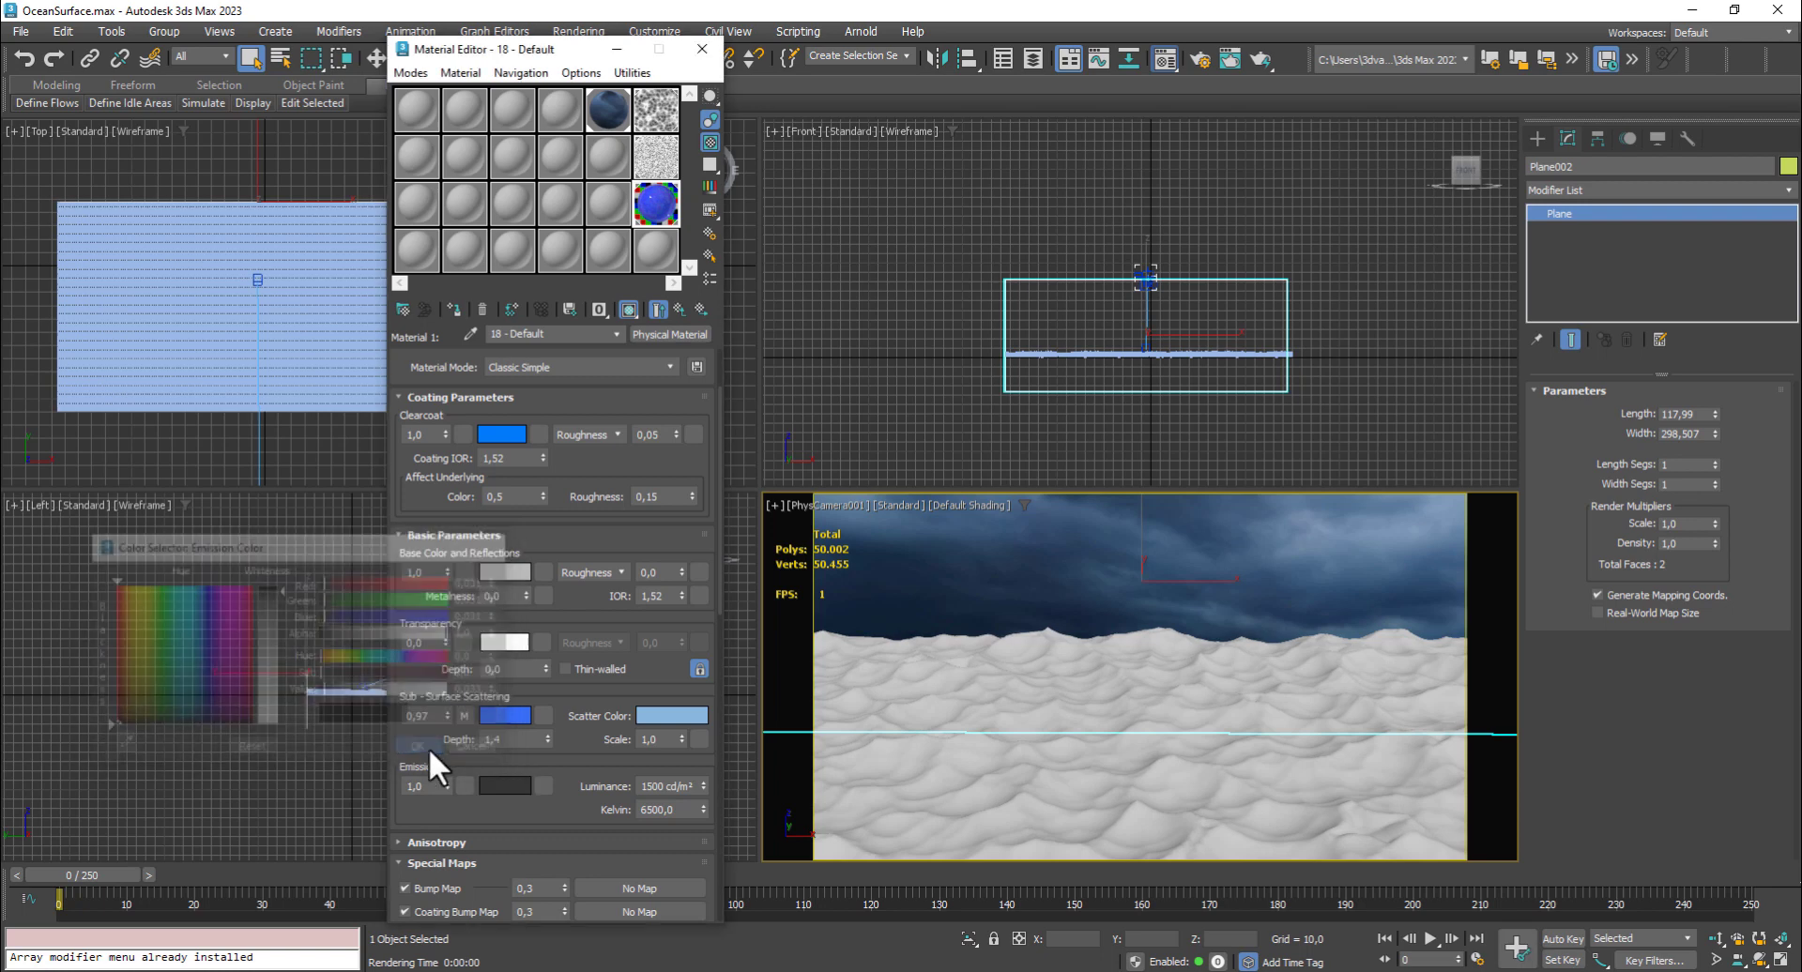
In the blend's Material 2, set the emission color to a dark gray with red, green and blue at 0,039
click(681, 307)
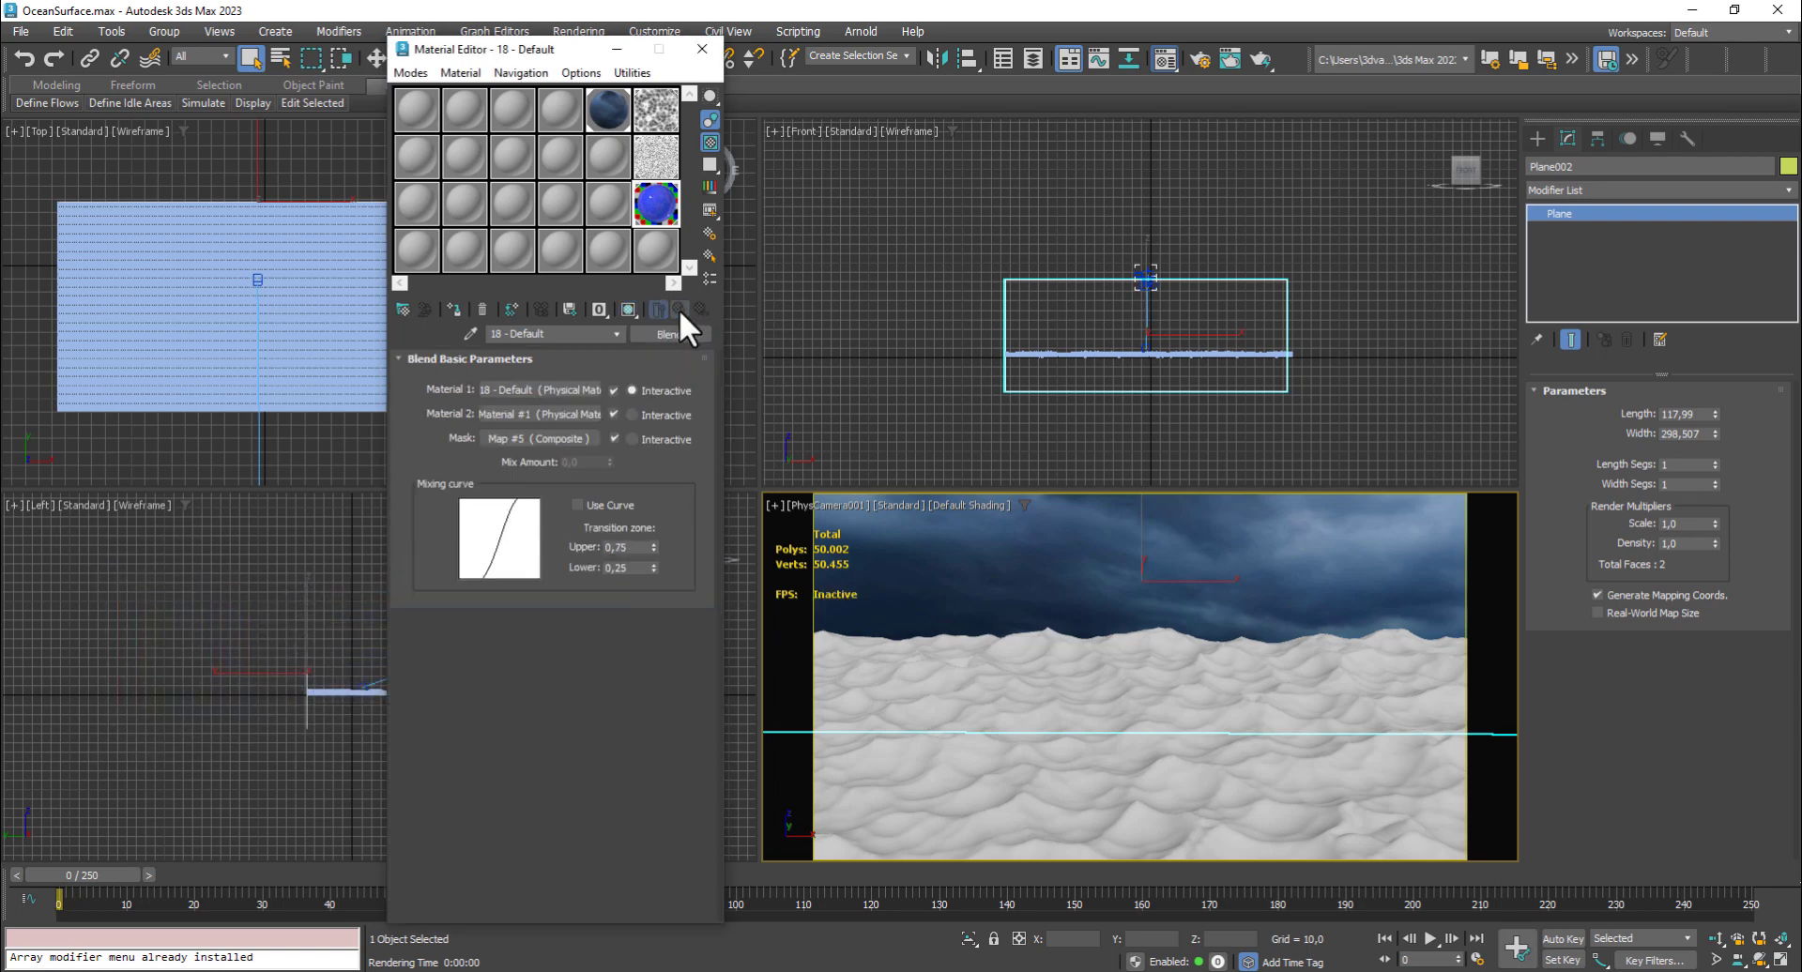
click(537, 414)
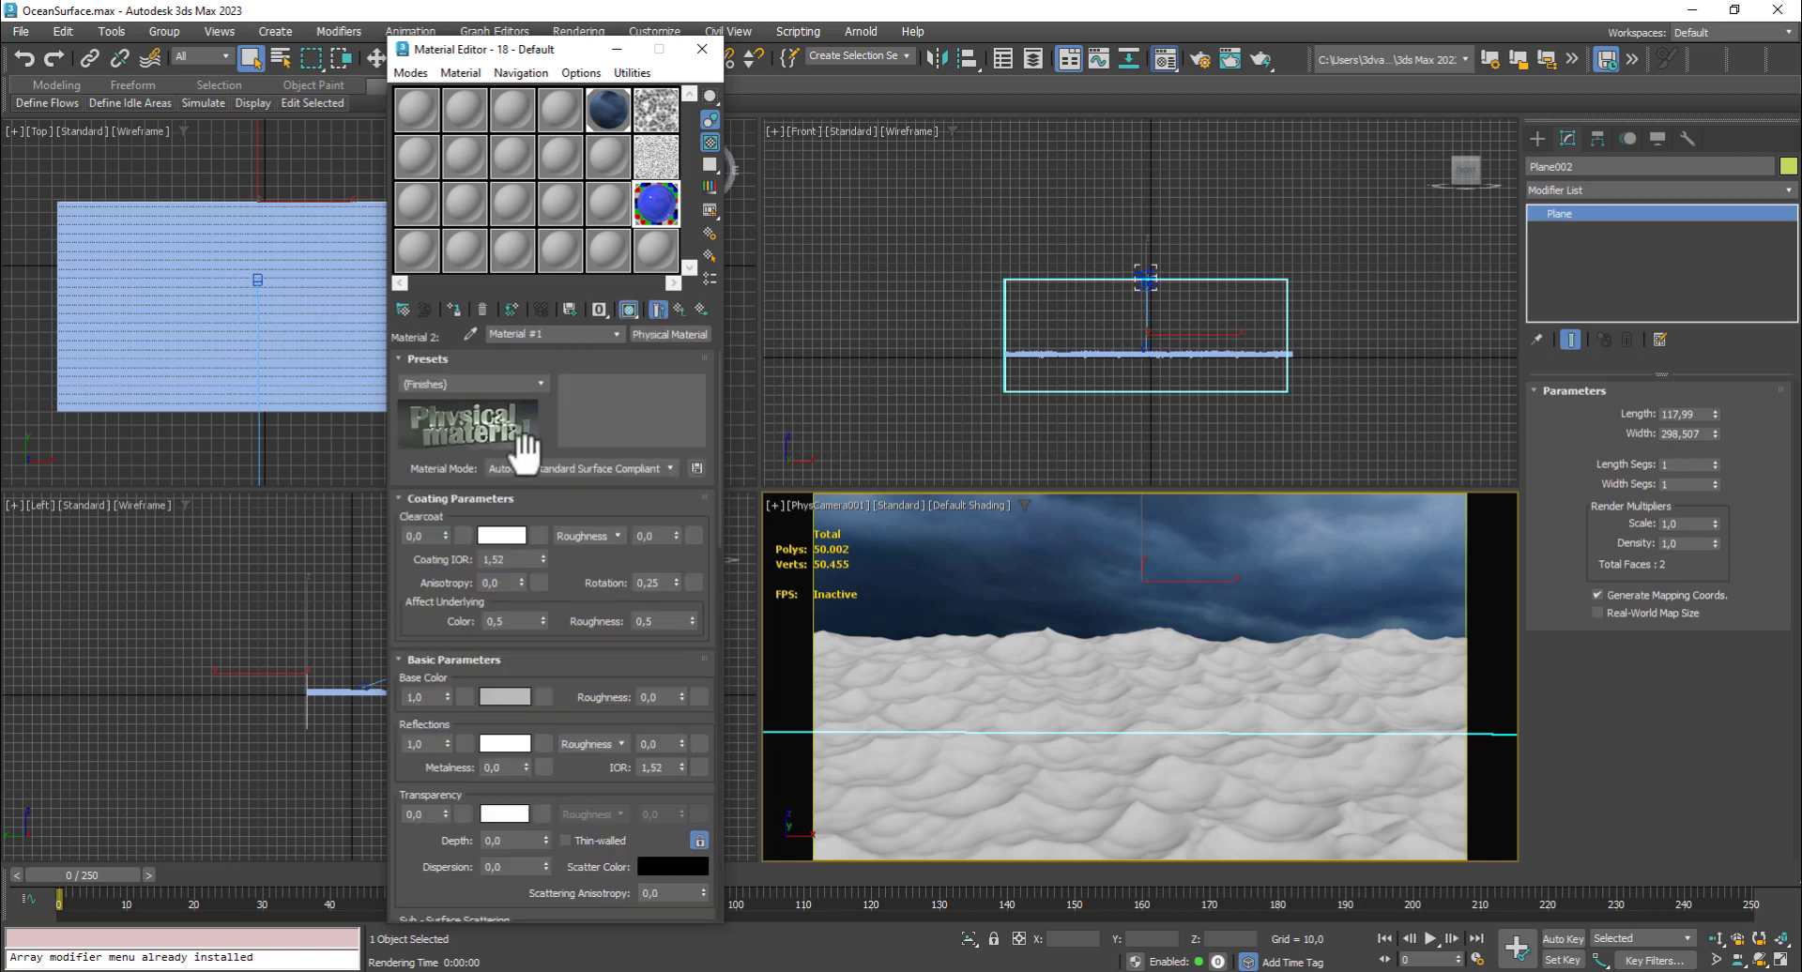
click(503, 536)
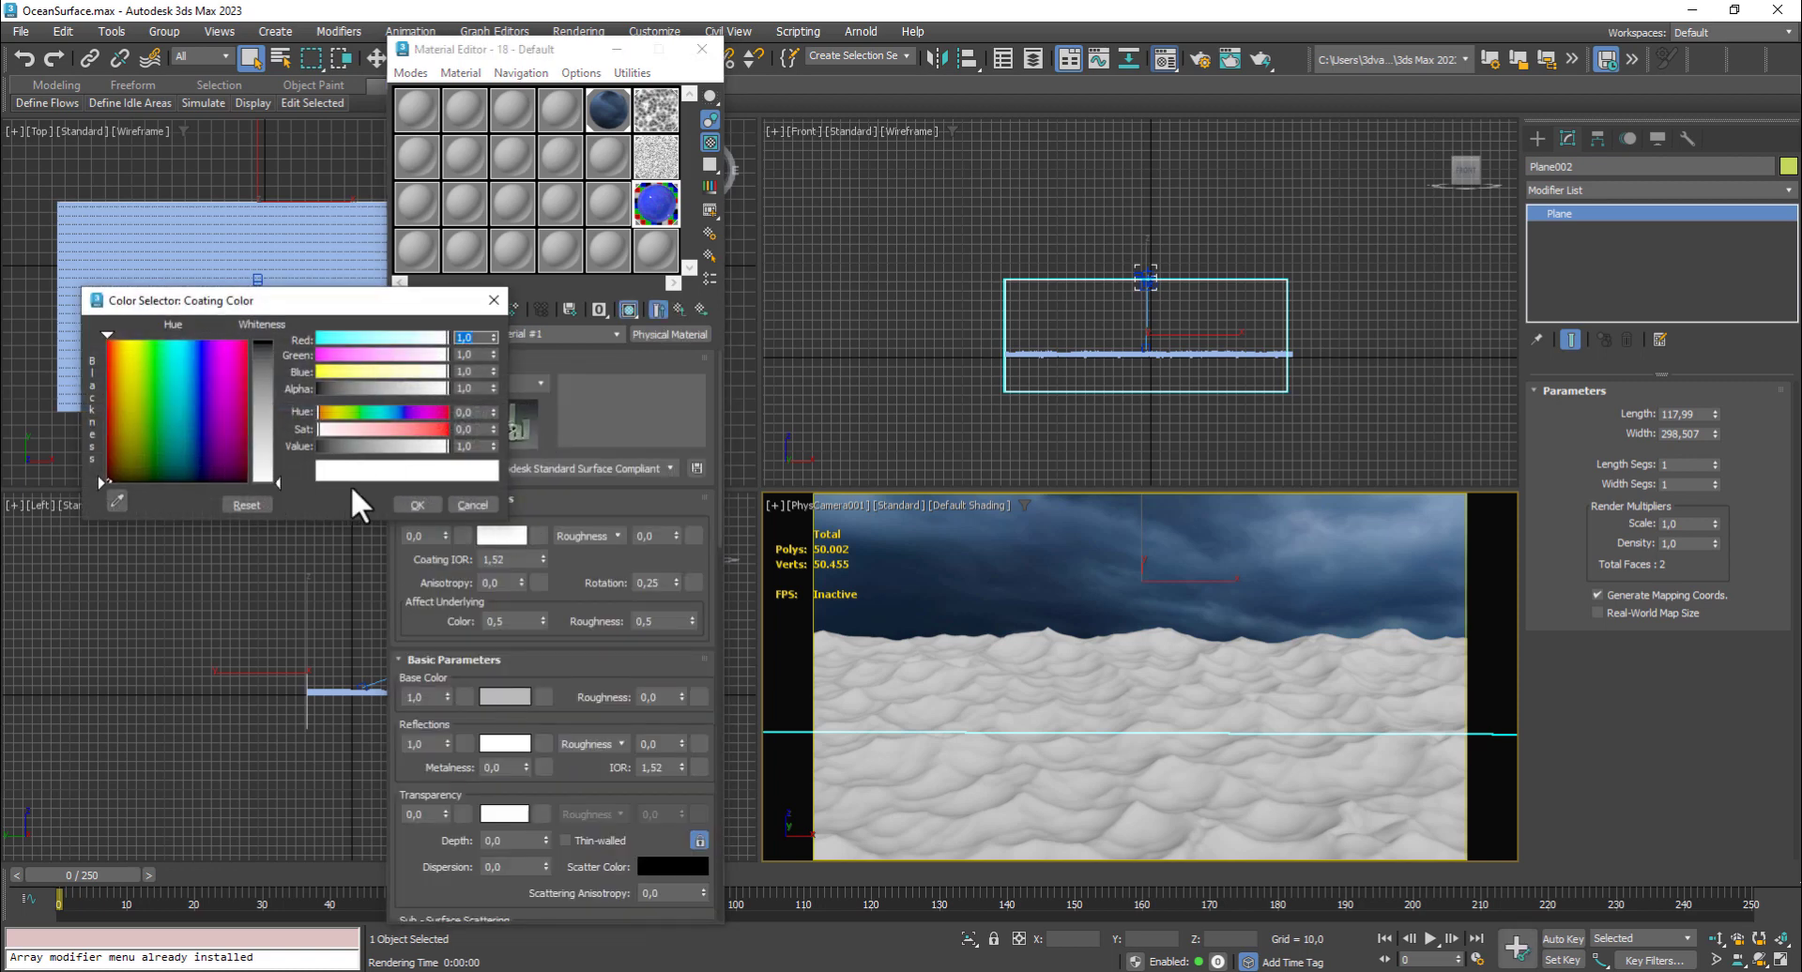
click(417, 505)
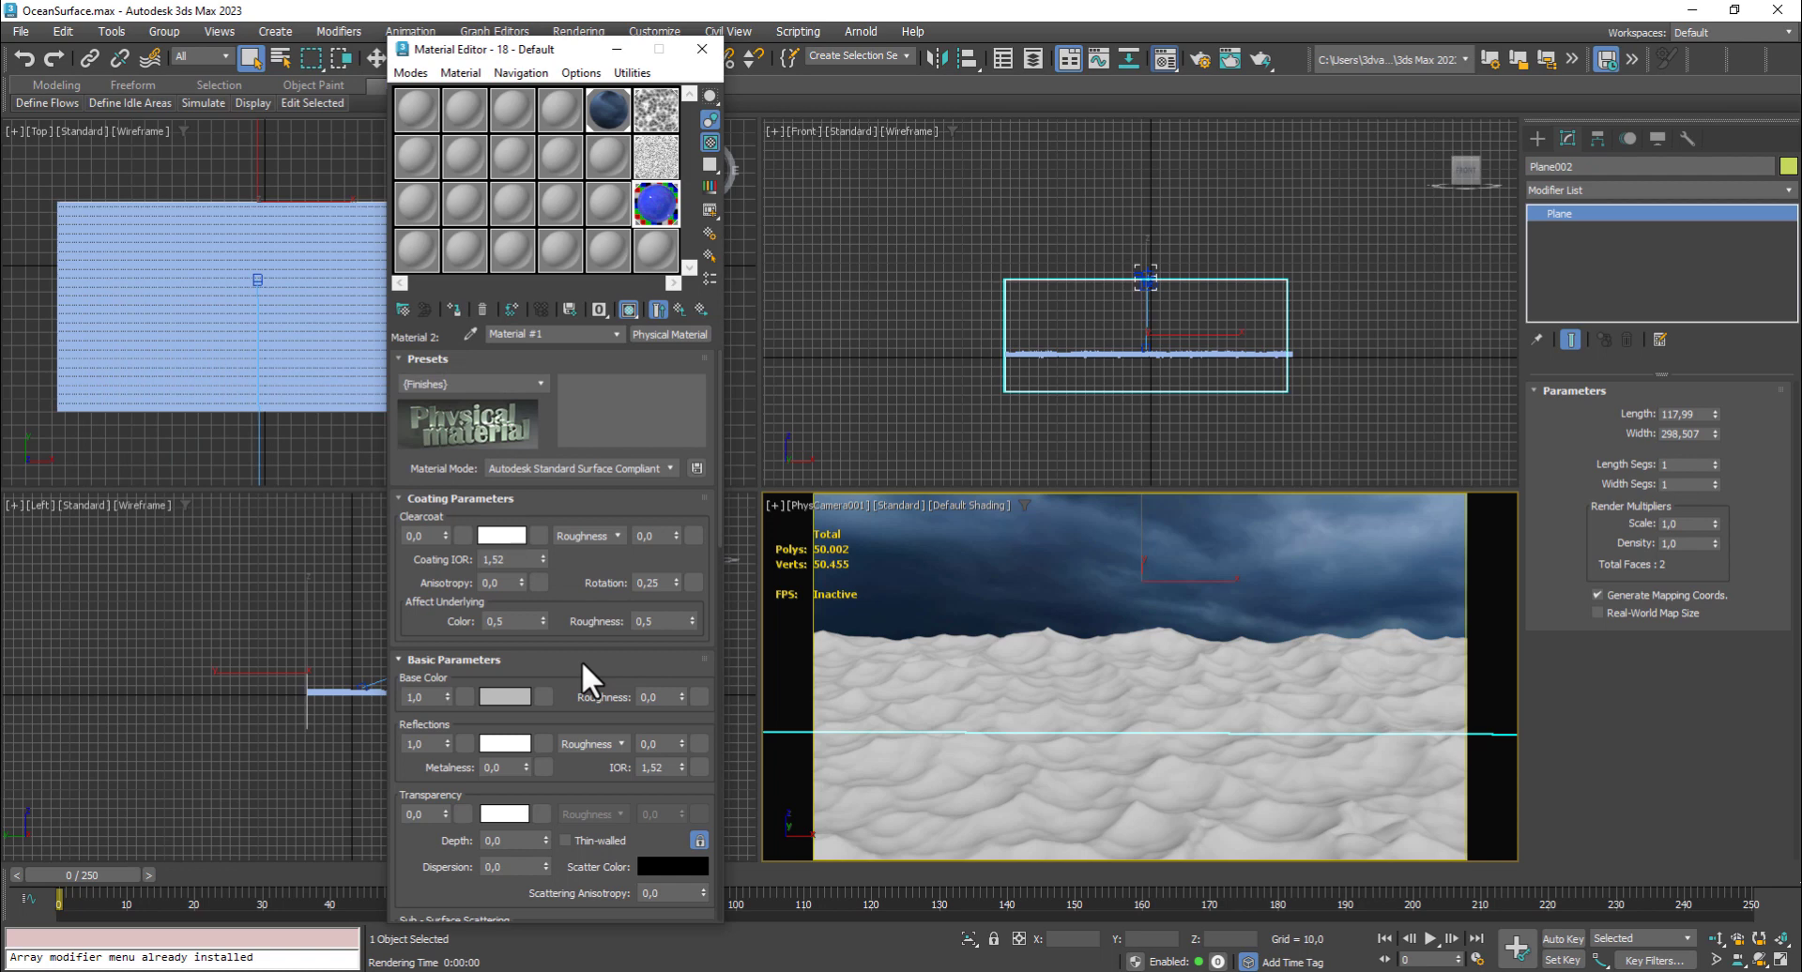
drag(582, 661, 601, 398)
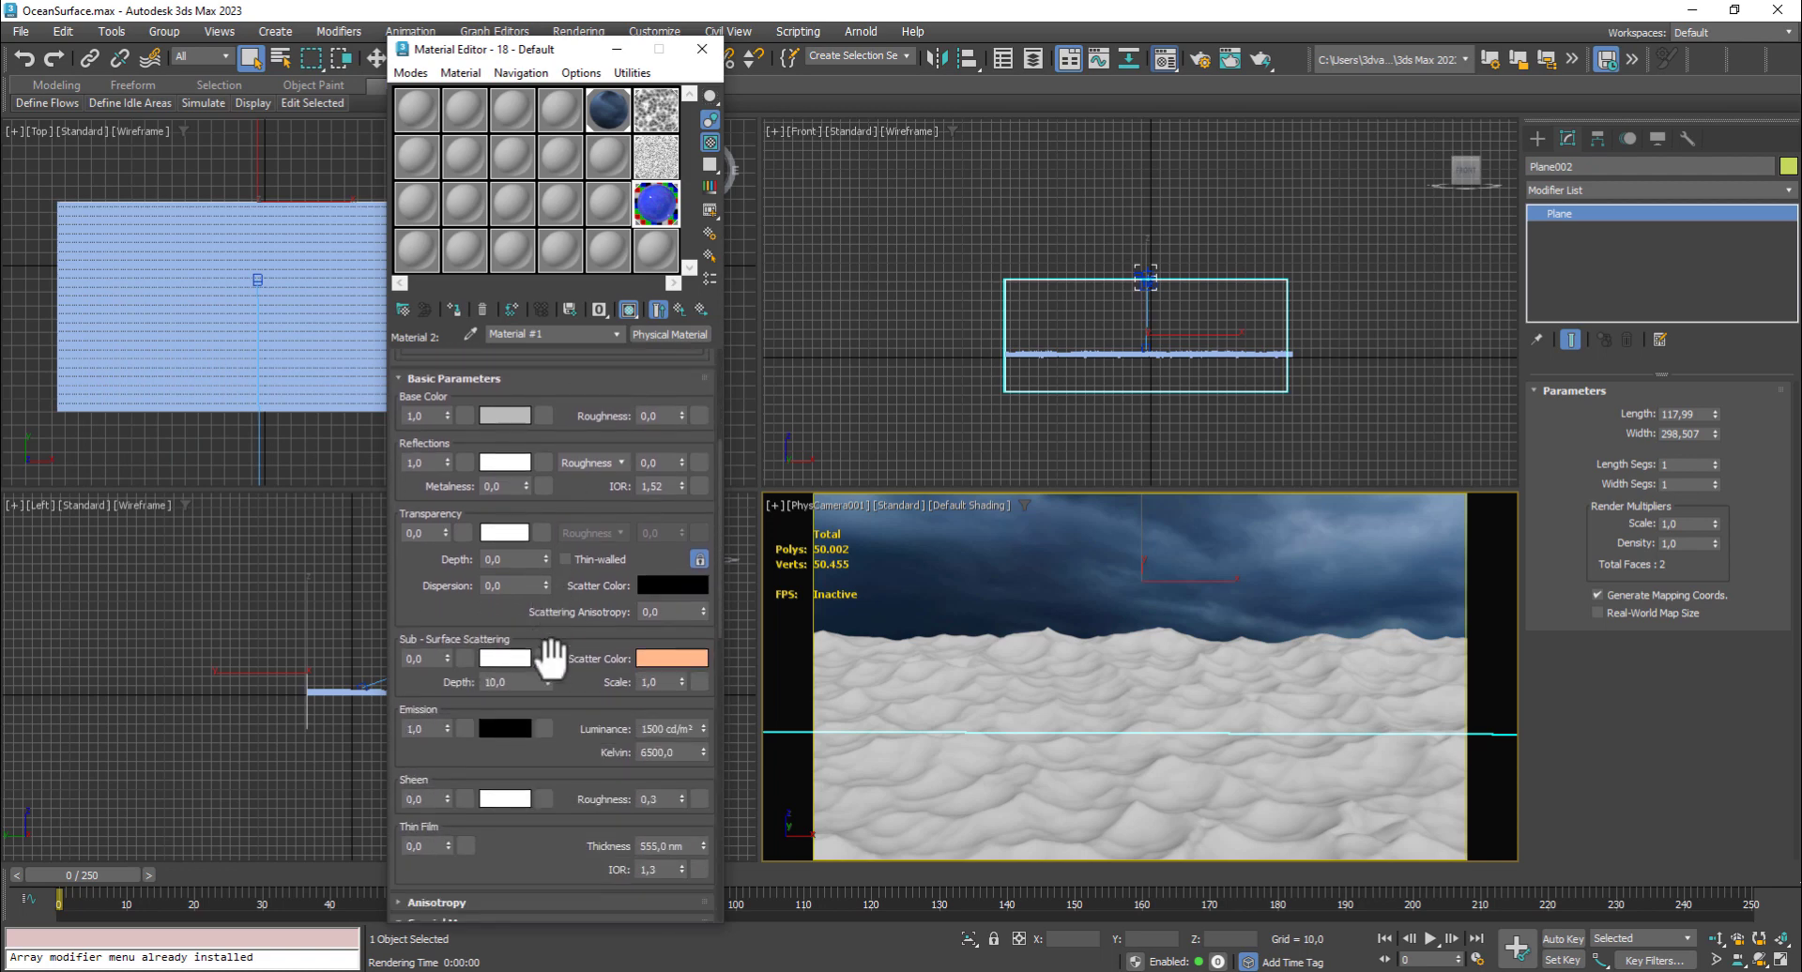
drag(551, 657, 549, 631)
click(493, 701)
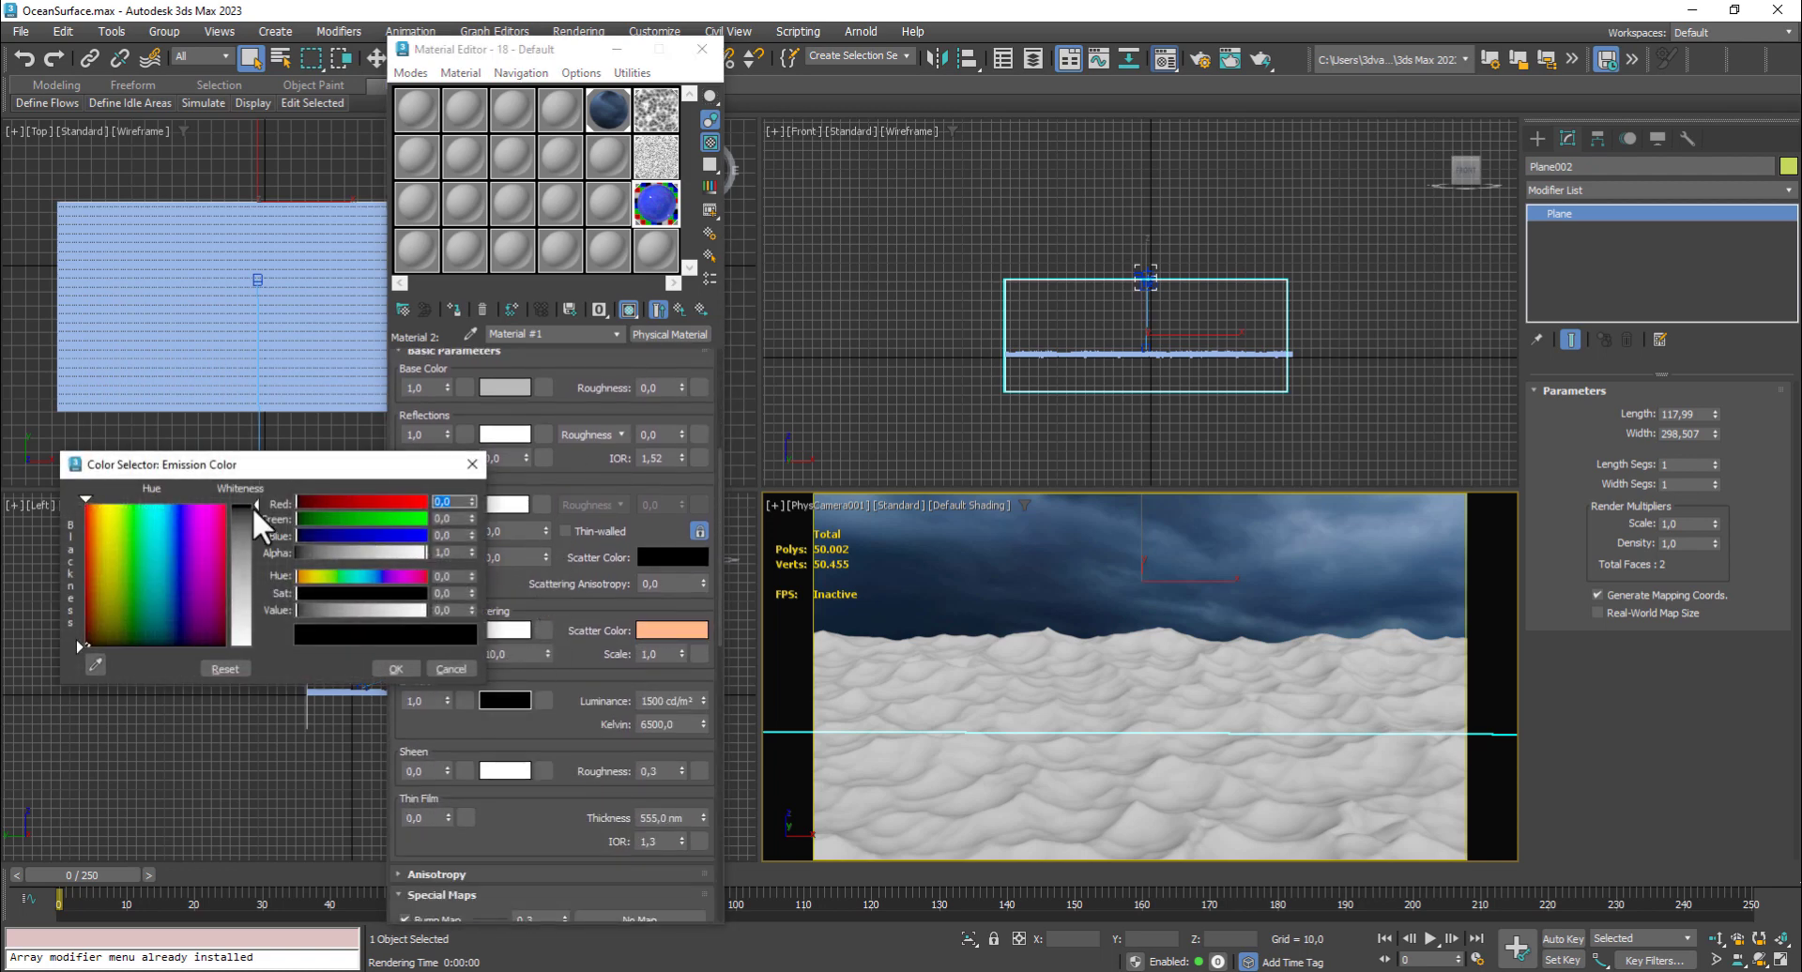
drag(252, 507, 256, 510)
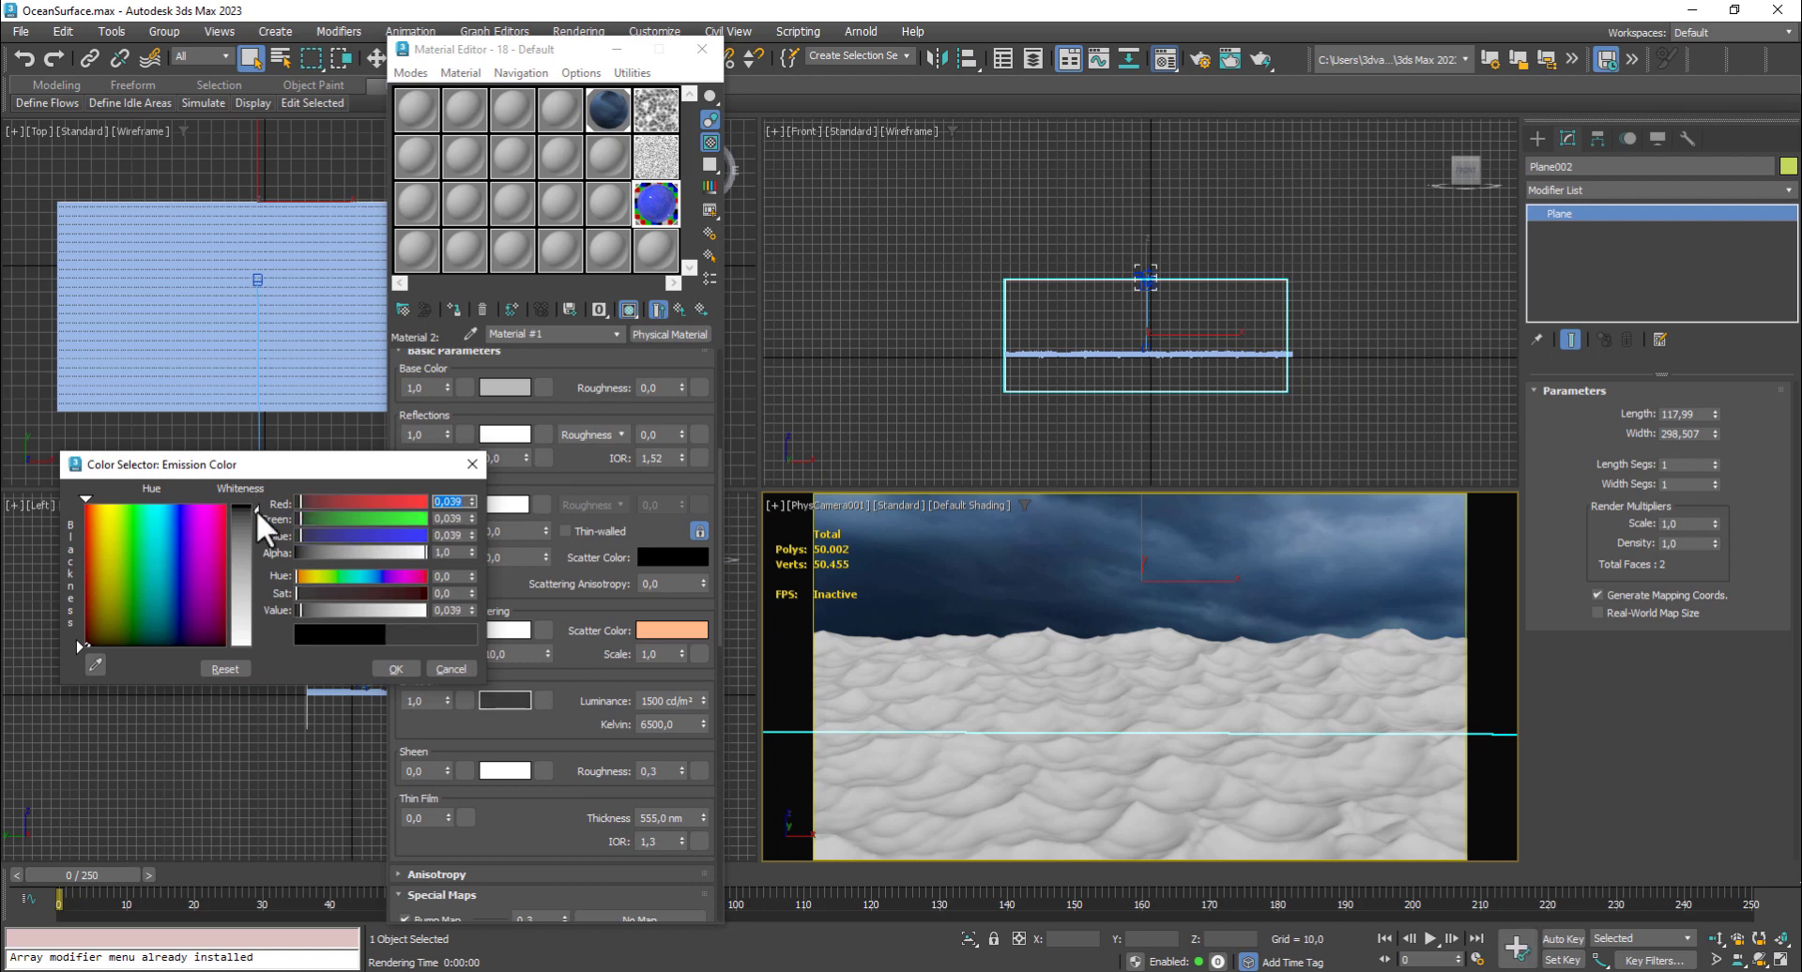
click(392, 667)
Set Material 2's bump amount to 8,0 and assign a Cellular map to the bump slot
scroll(547, 779, down, 5)
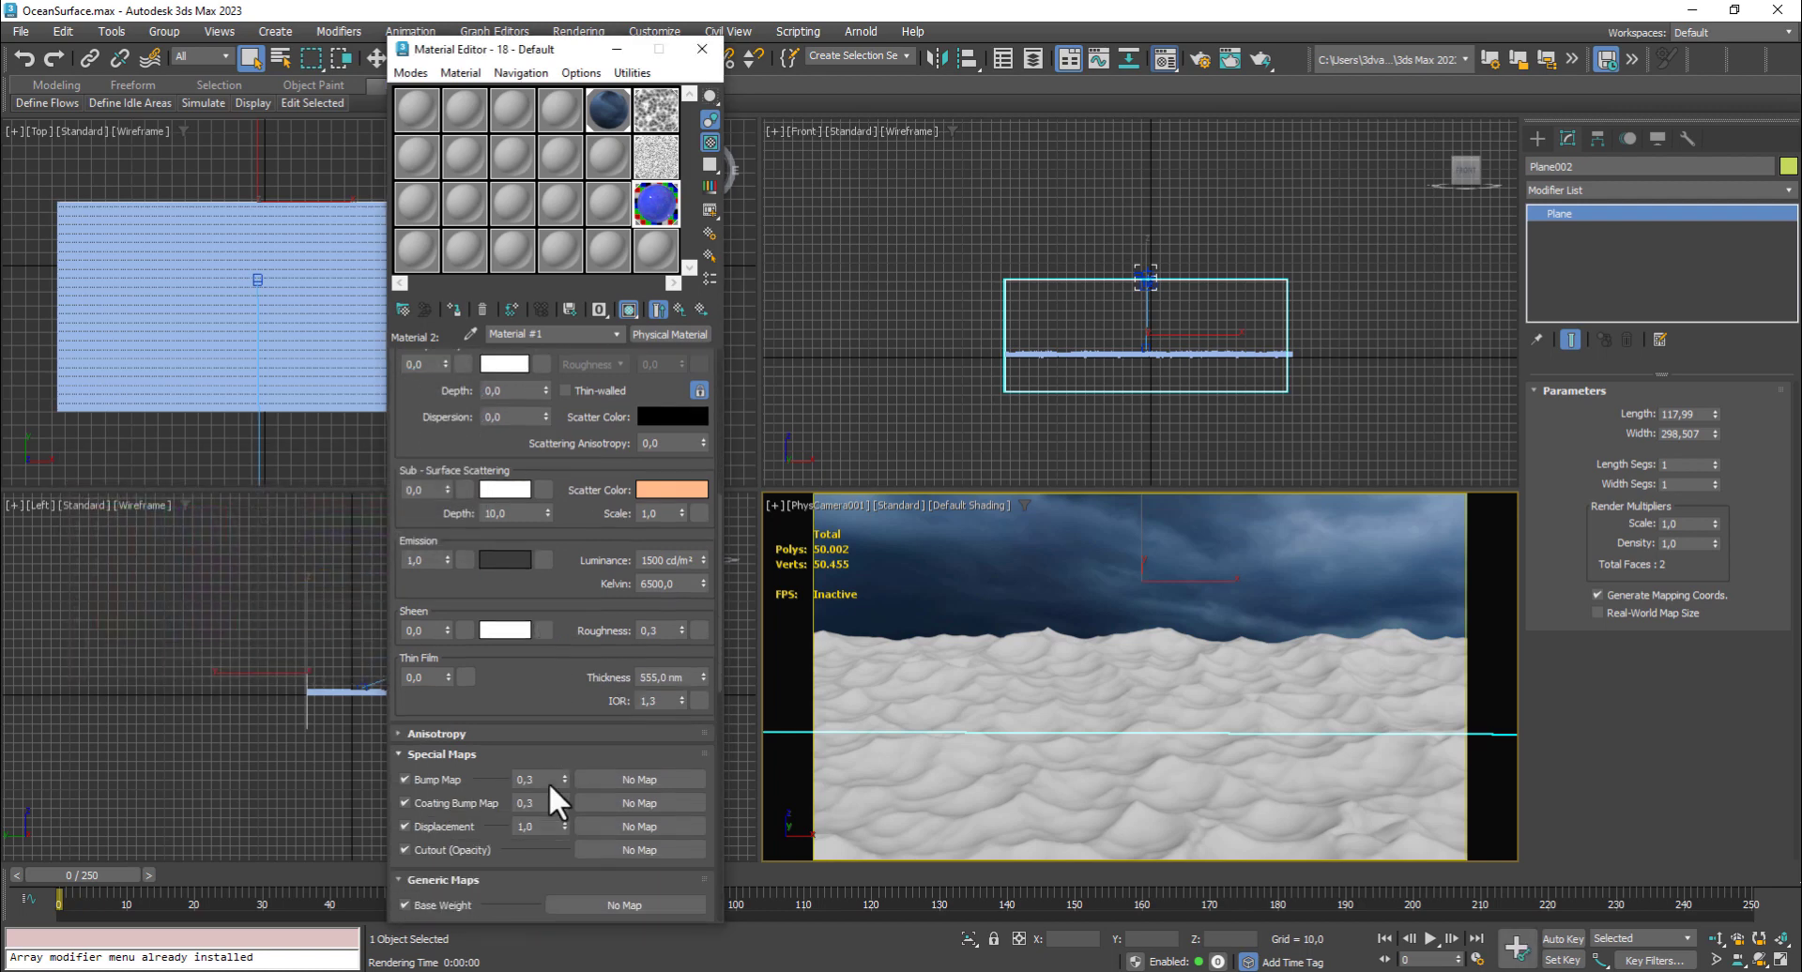
drag(534, 697, 512, 697)
text(8)
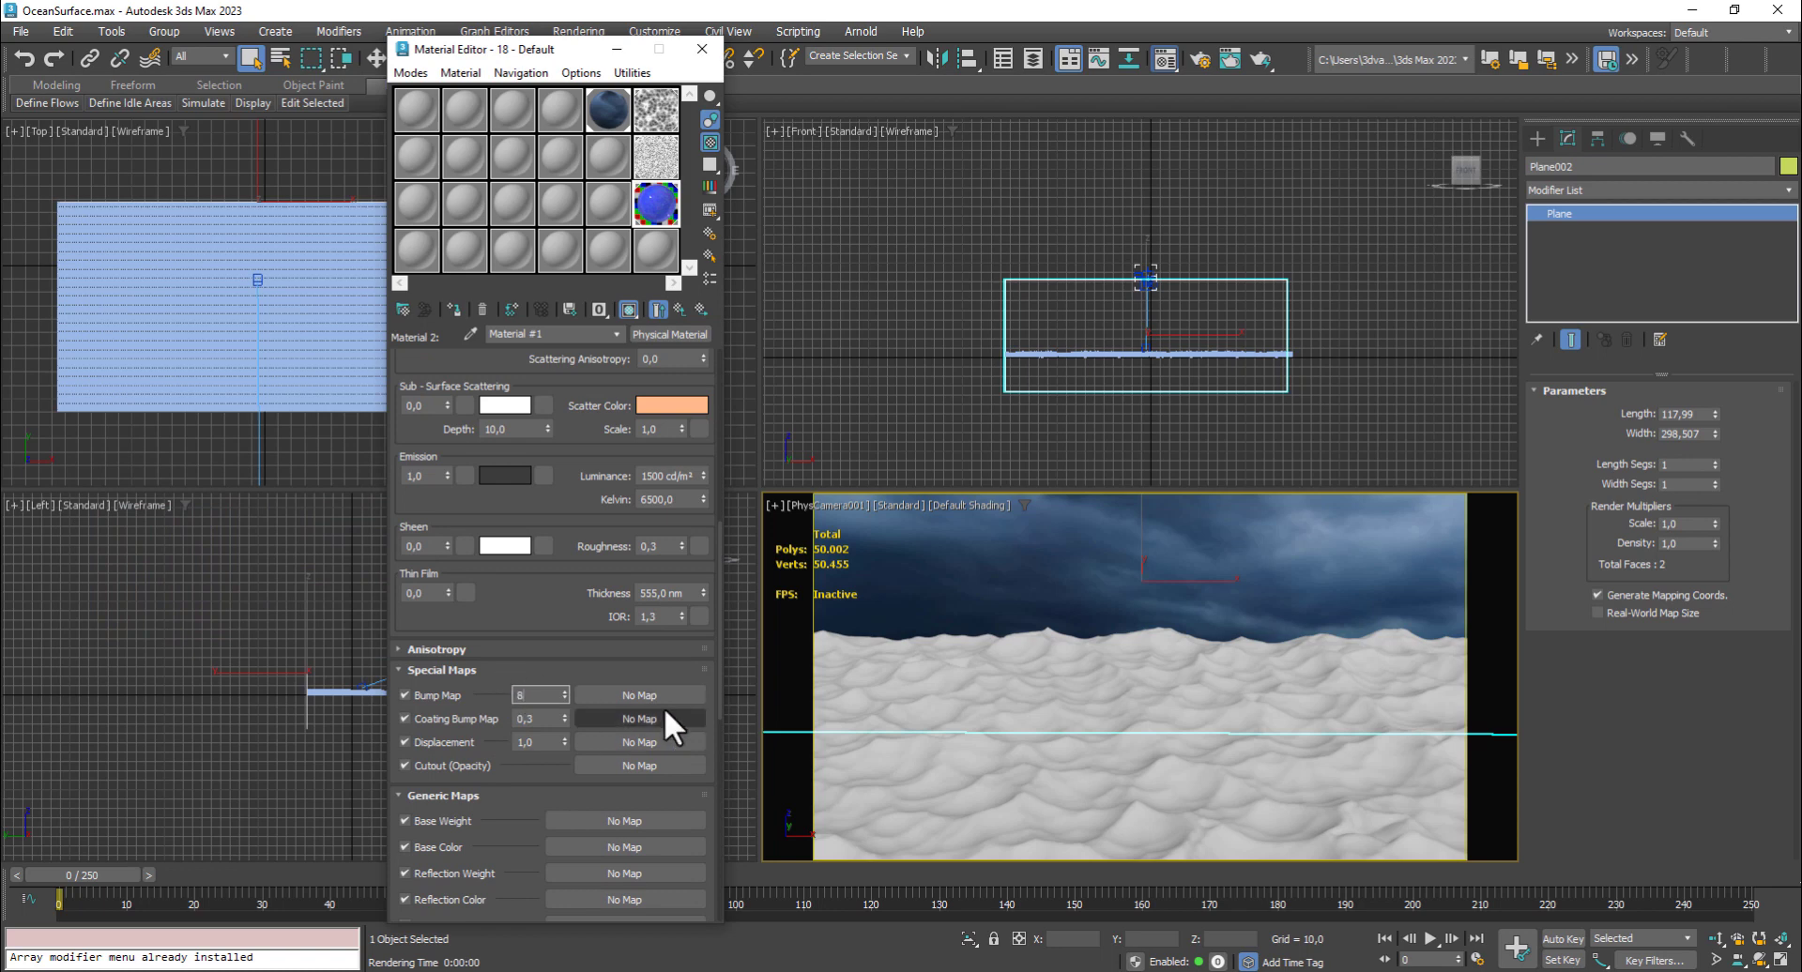
click(661, 700)
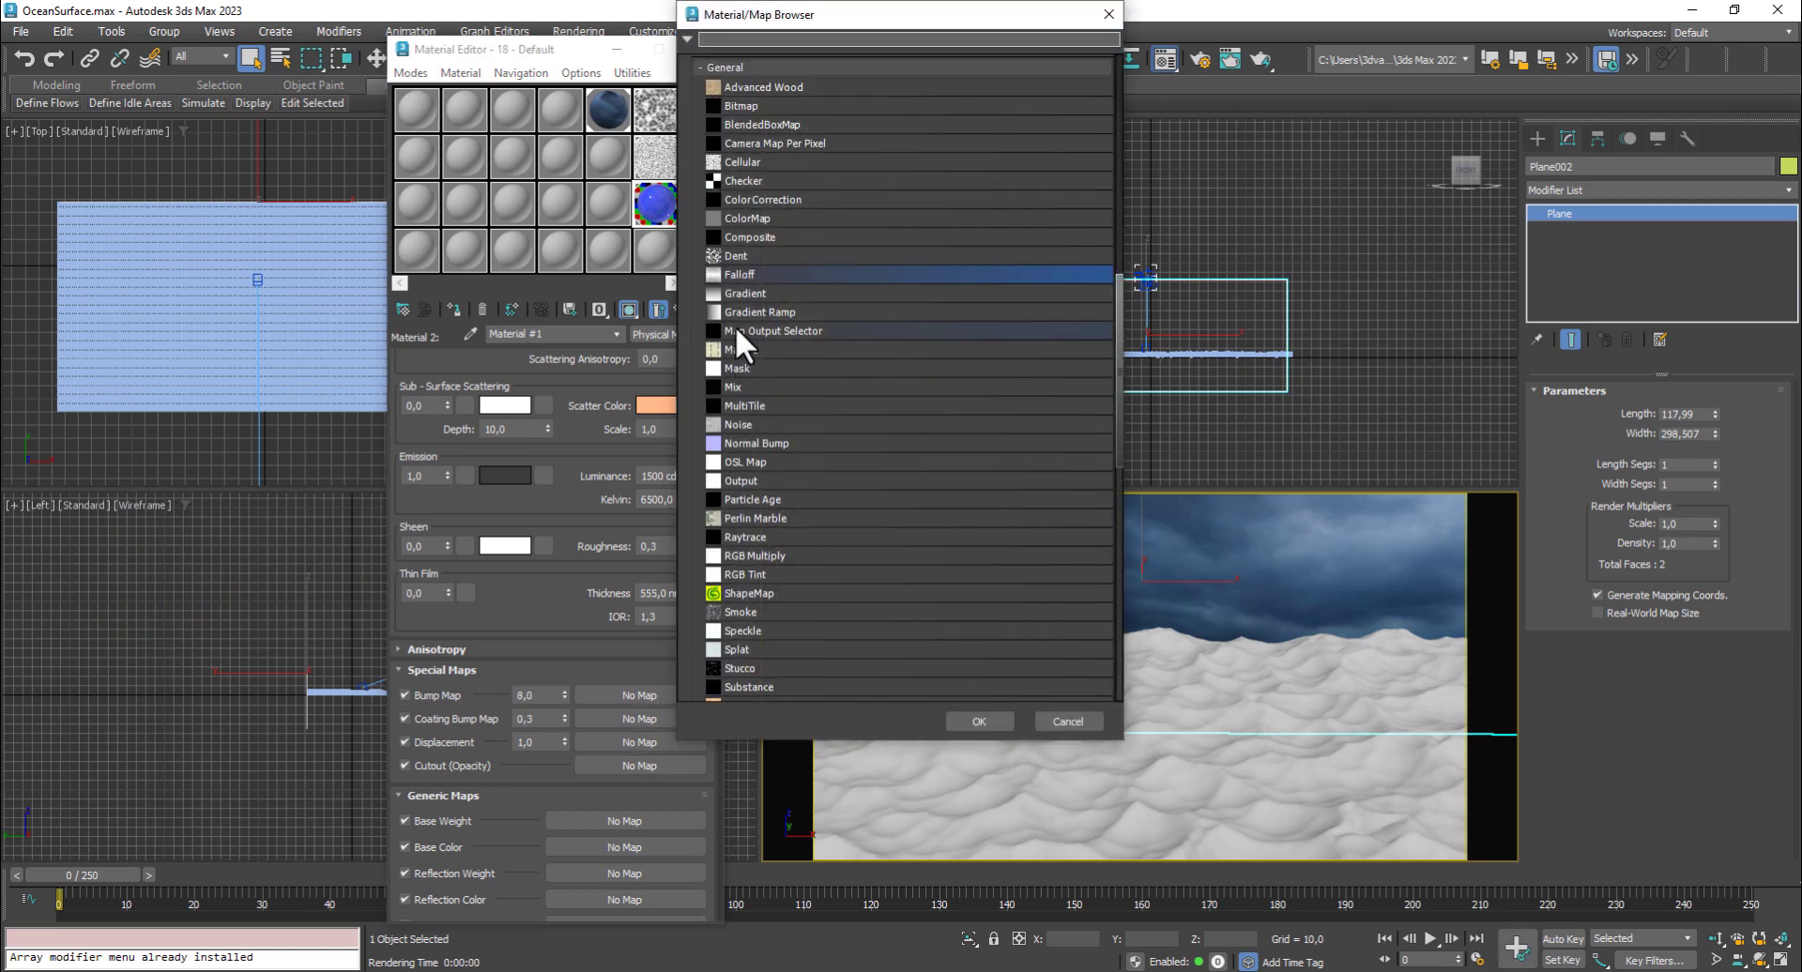
double_click(753, 161)
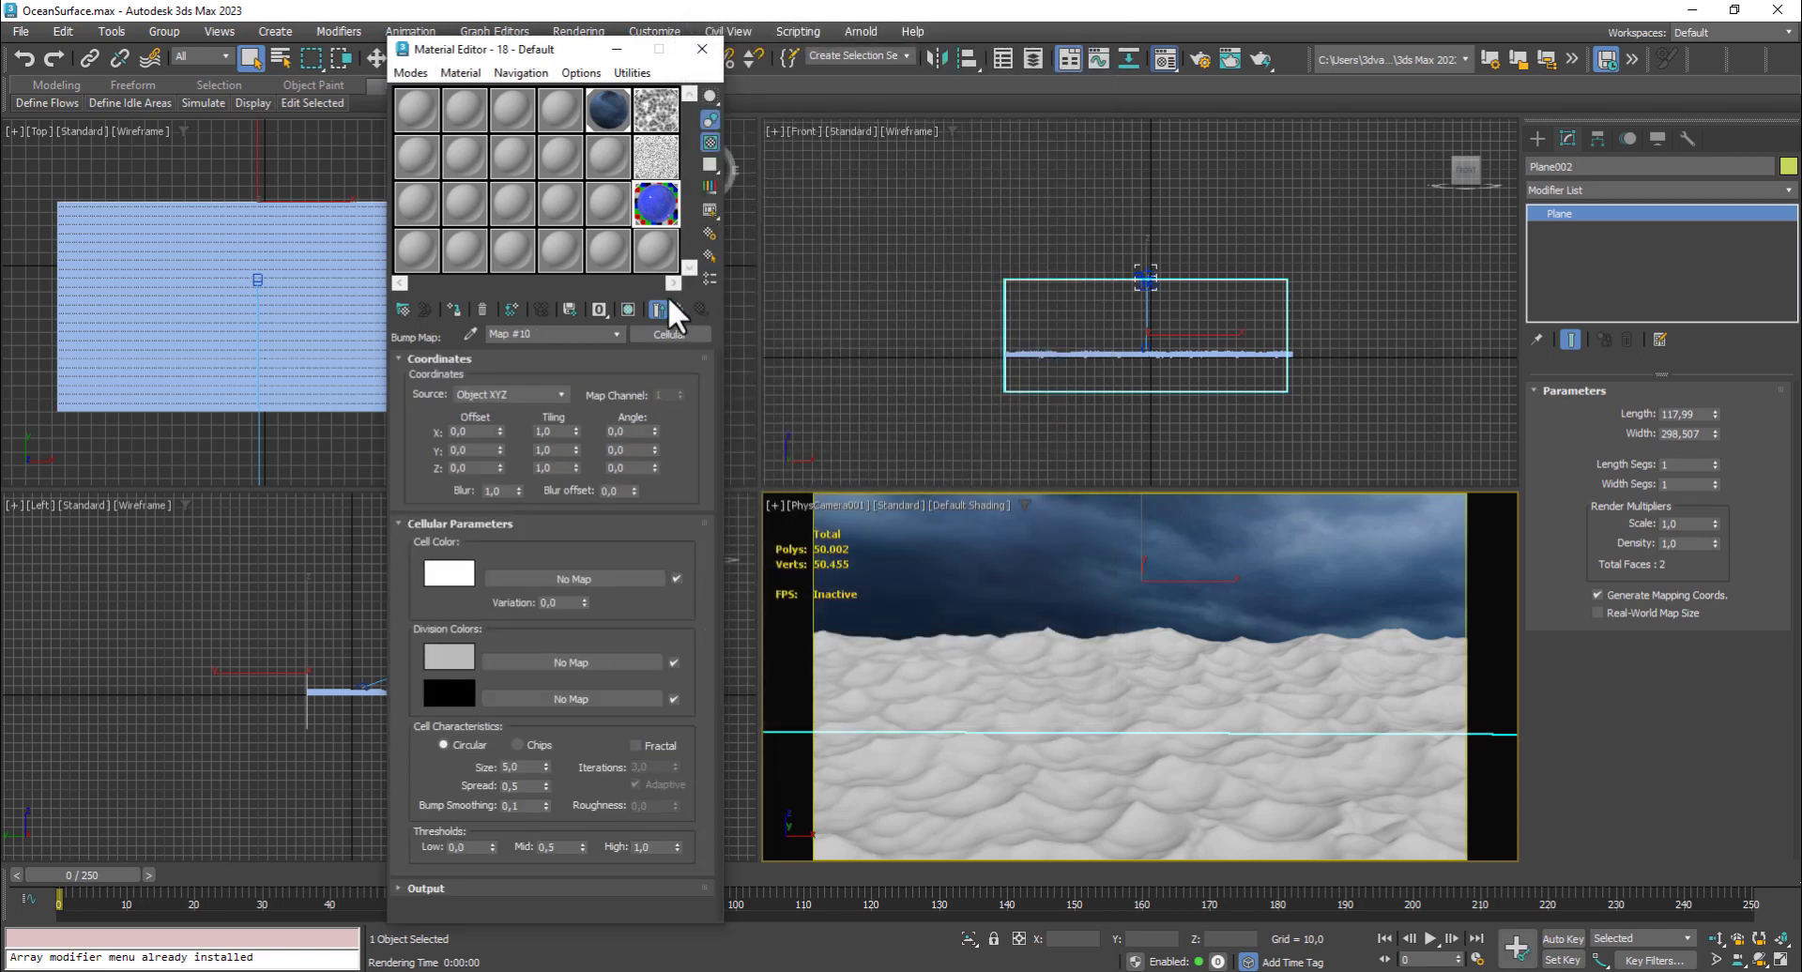
Set the Cellular map's cell color to black and its first division color to white
click(449, 572)
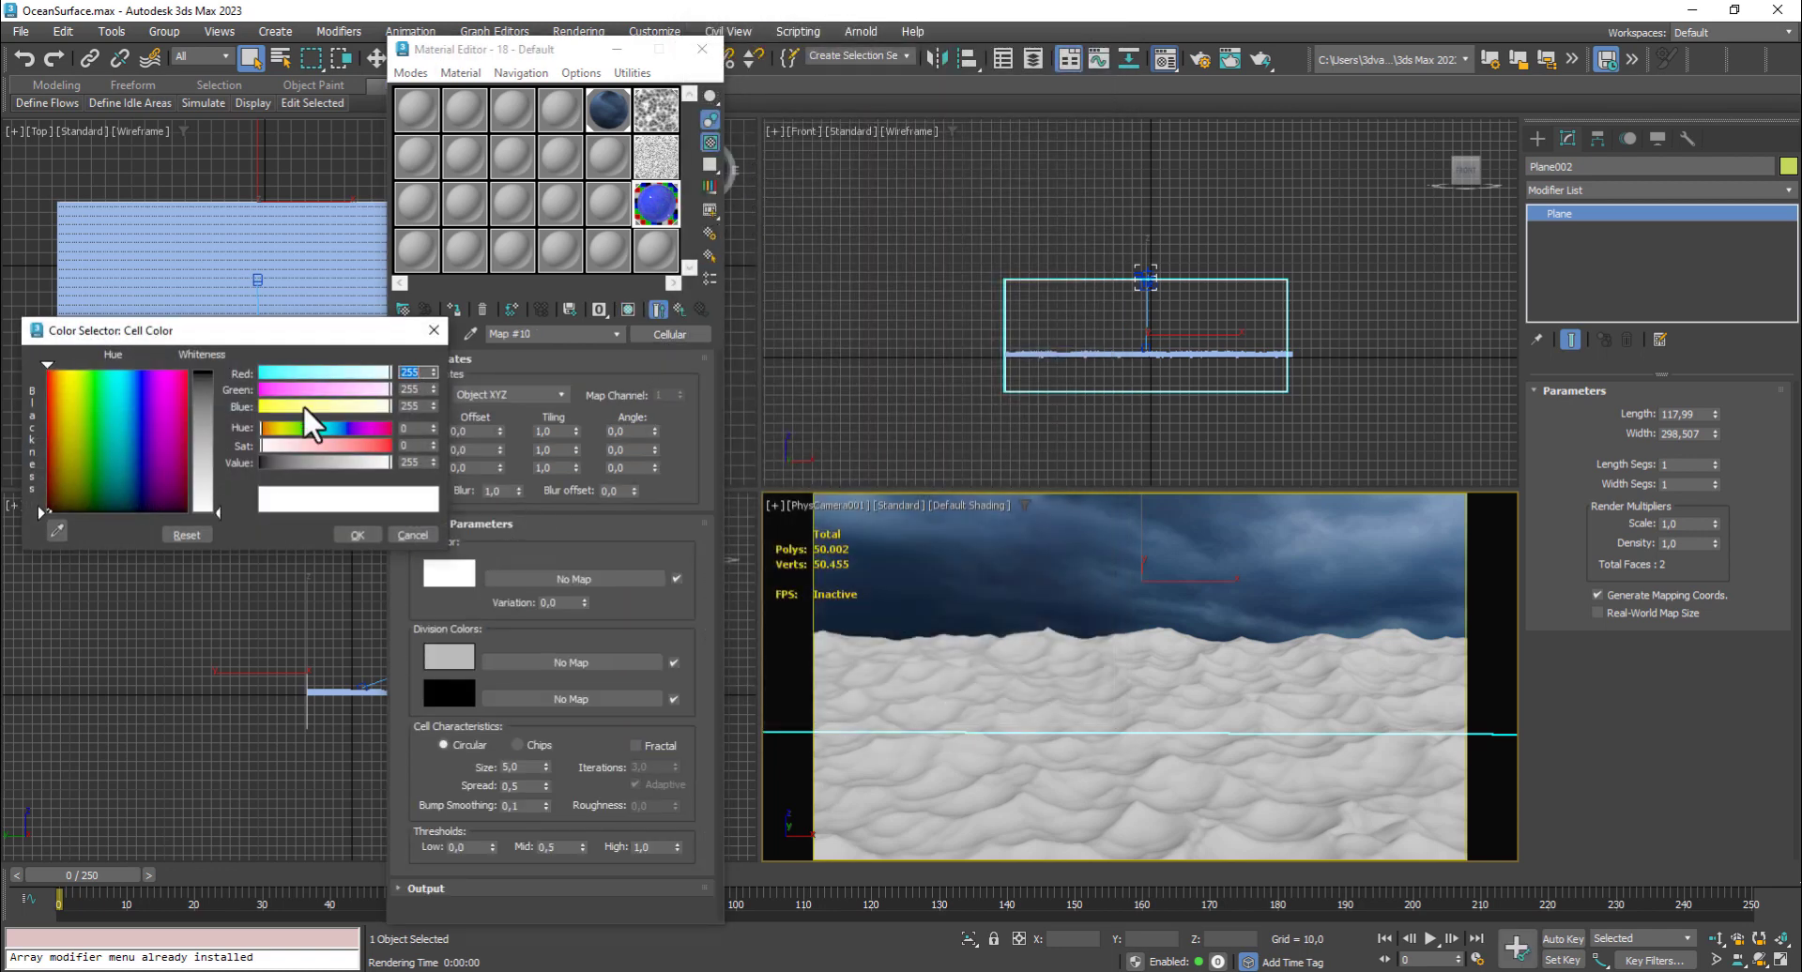
drag(201, 404, 203, 513)
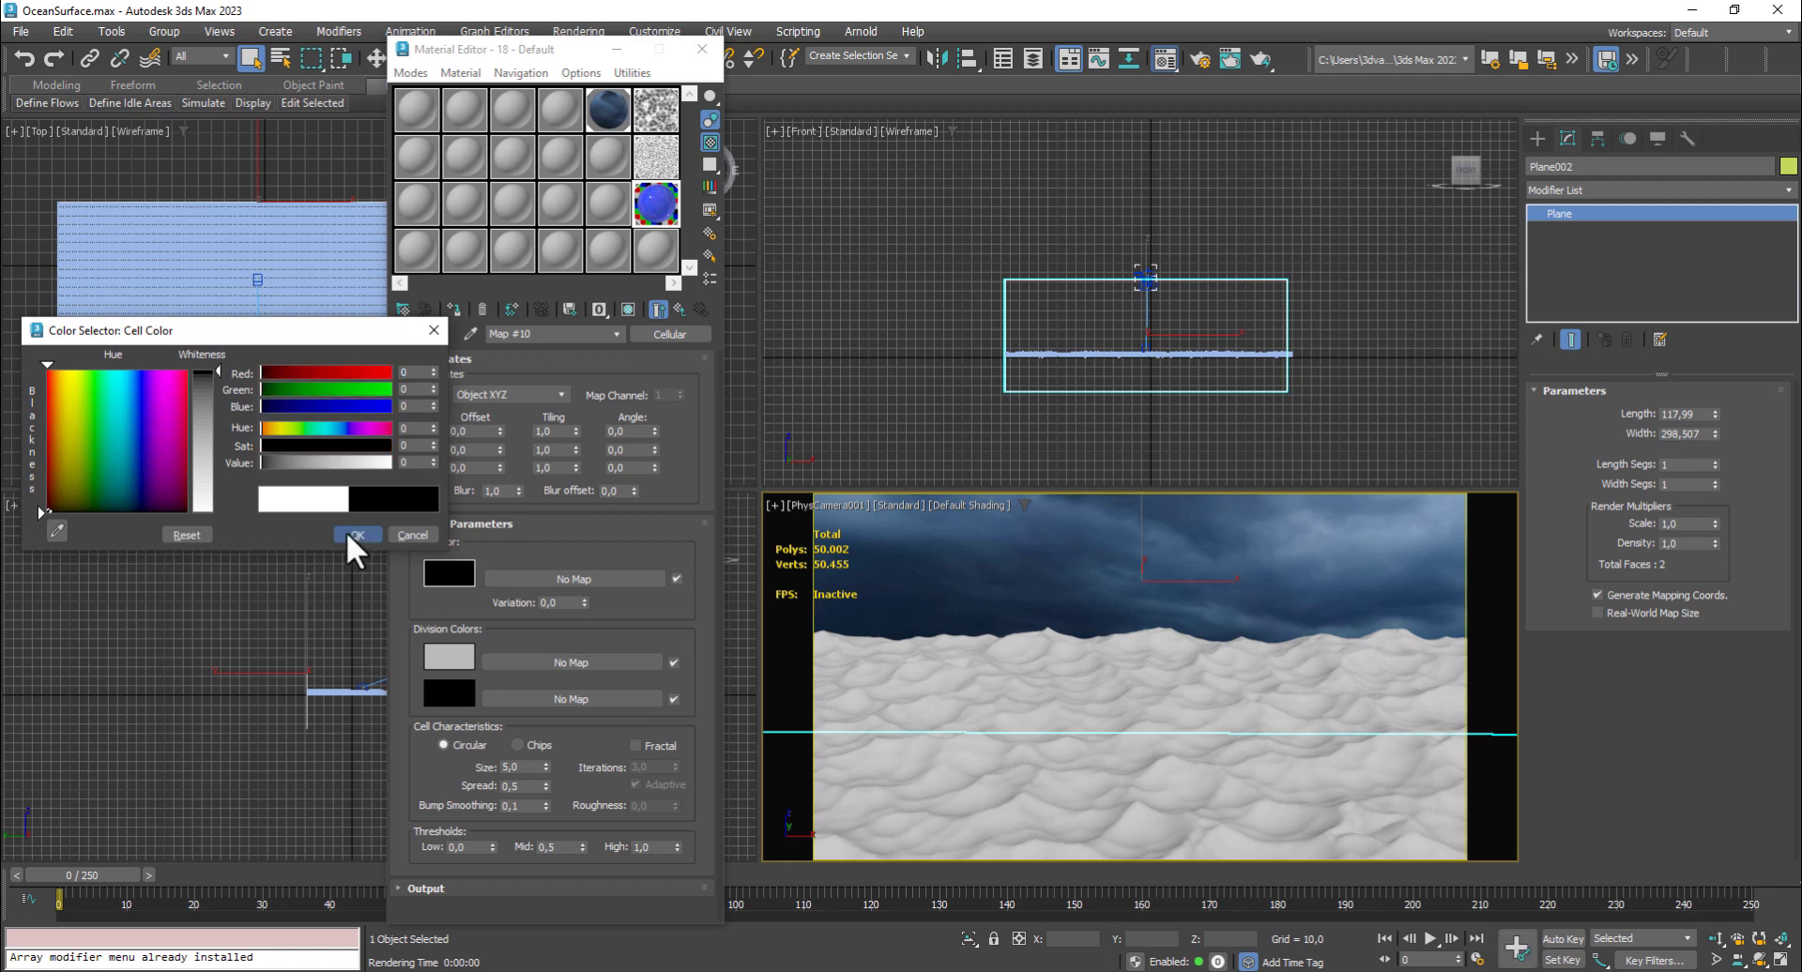
click(347, 532)
click(460, 655)
drag(200, 547, 205, 599)
click(352, 614)
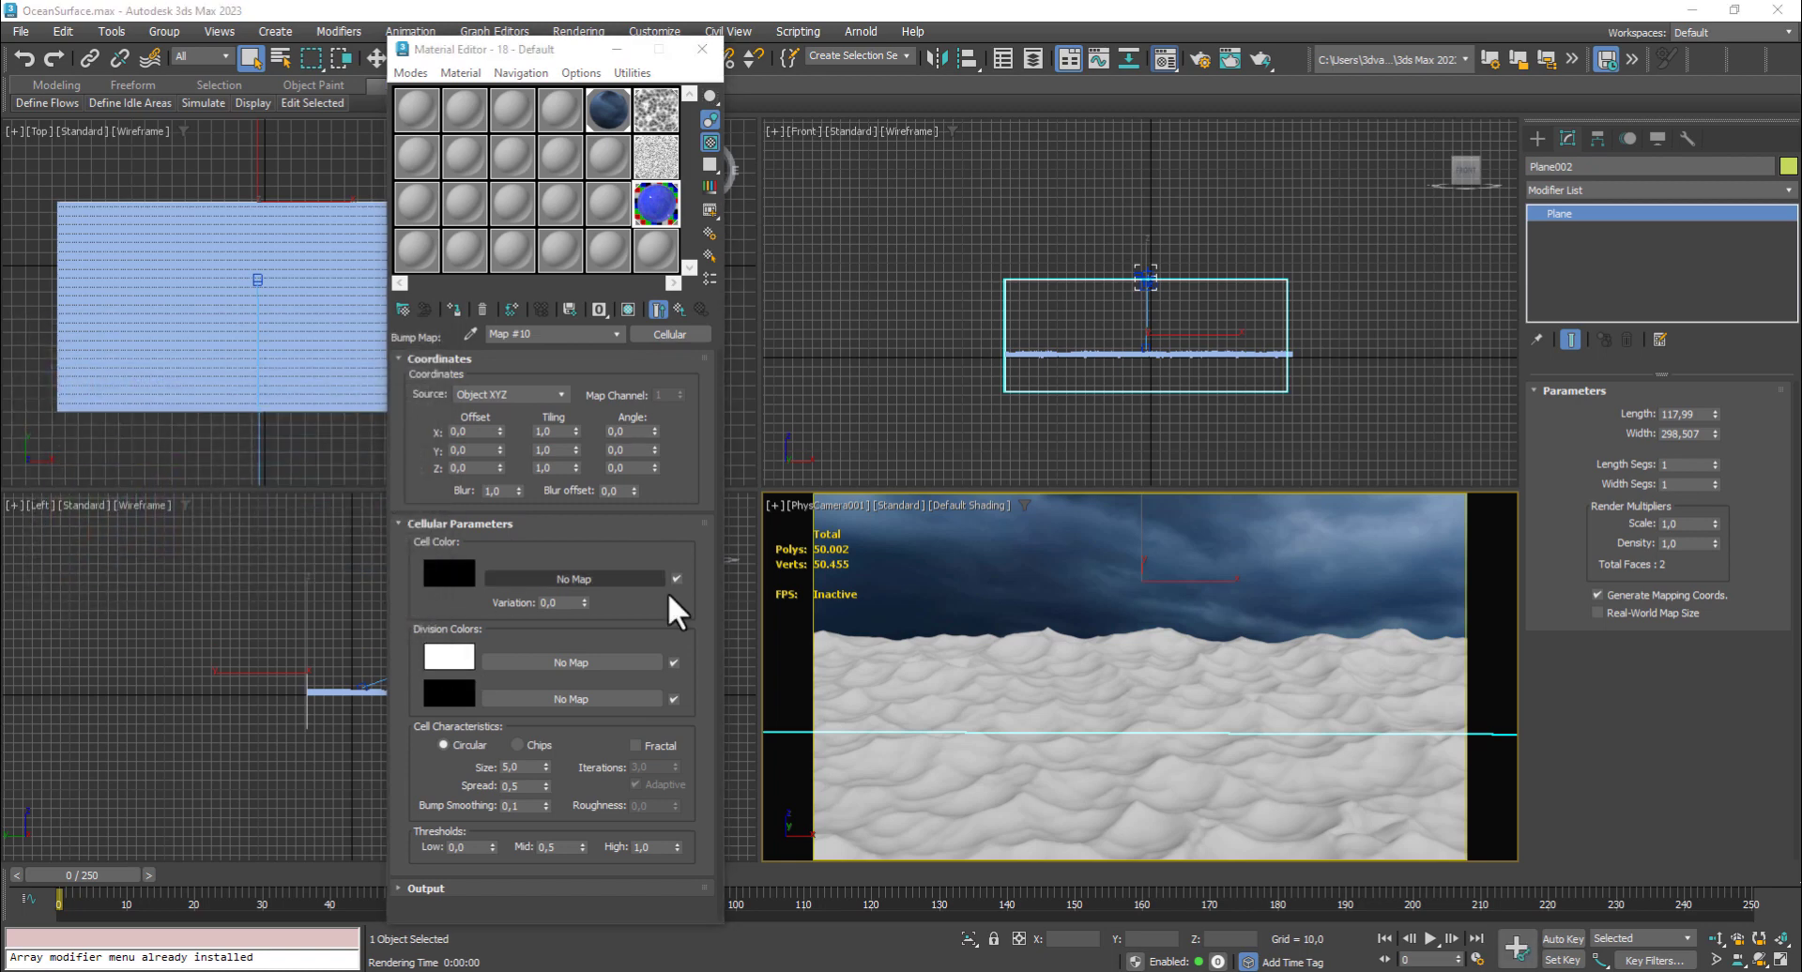
Make the Cellular map fractal with 4 iterations and reduce the cell size to 1,7
click(644, 743)
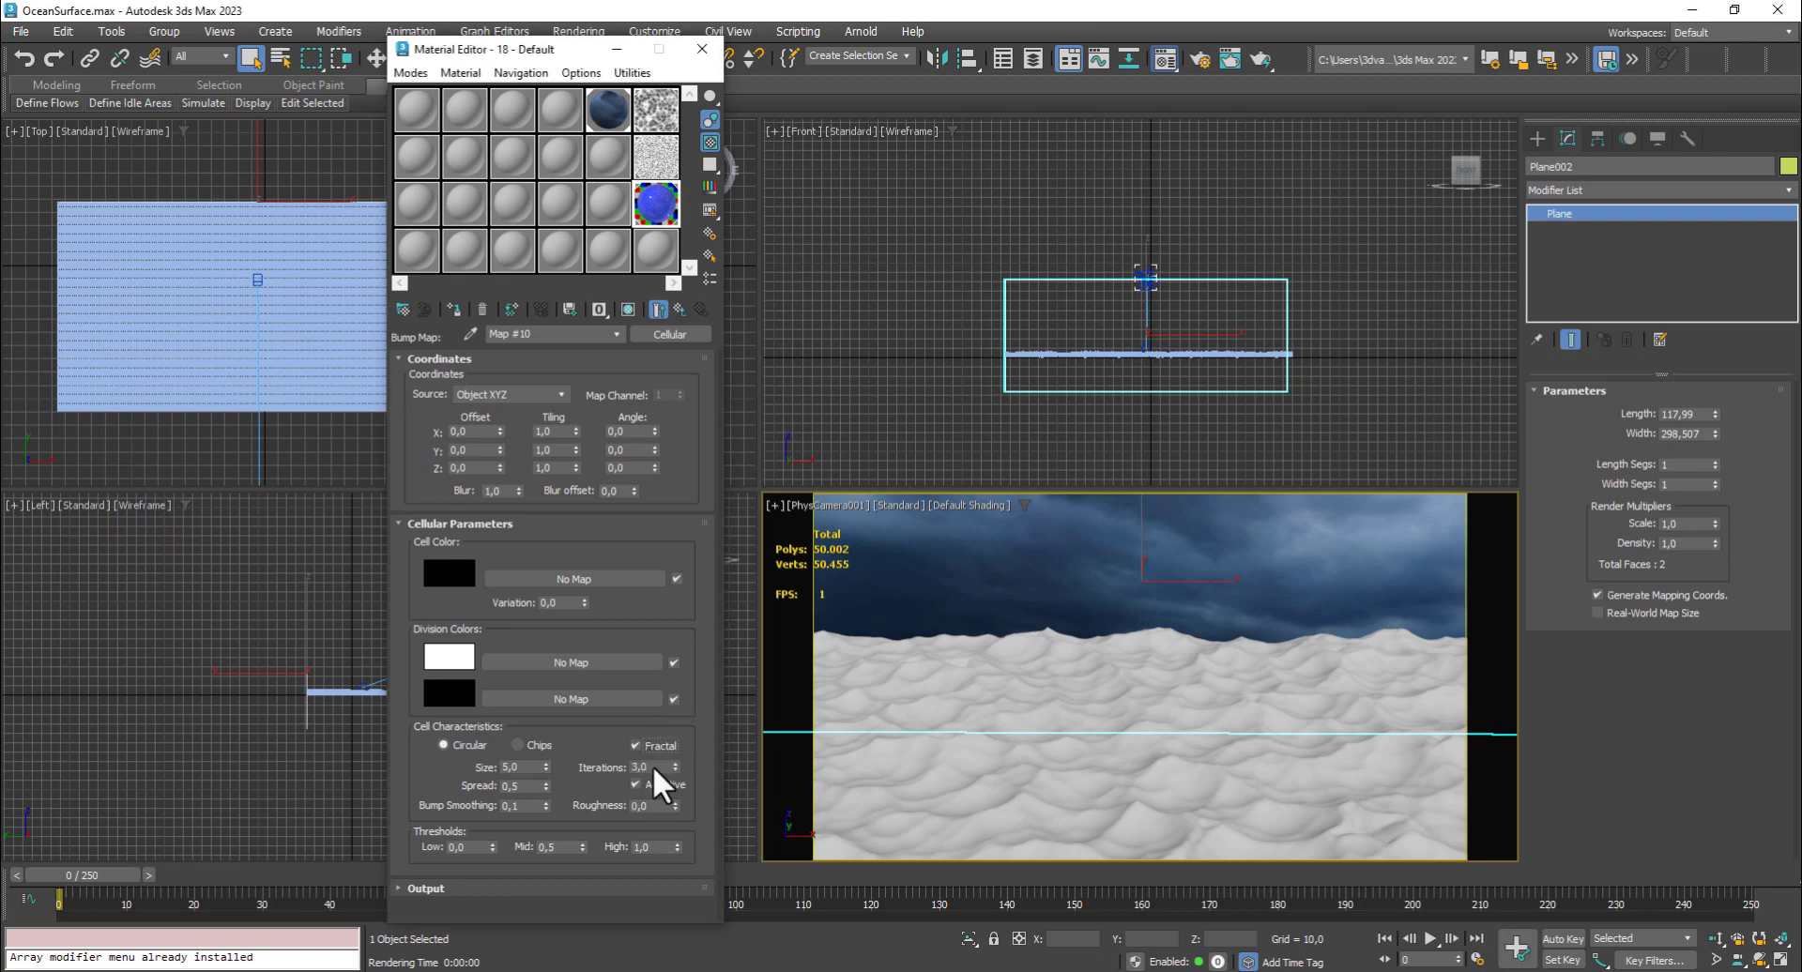
double_click(644, 767)
text(4)
mouse_move(547, 767)
mouse_down()
mouse_move(549, 800)
mouse_move(571, 779)
mouse_up()
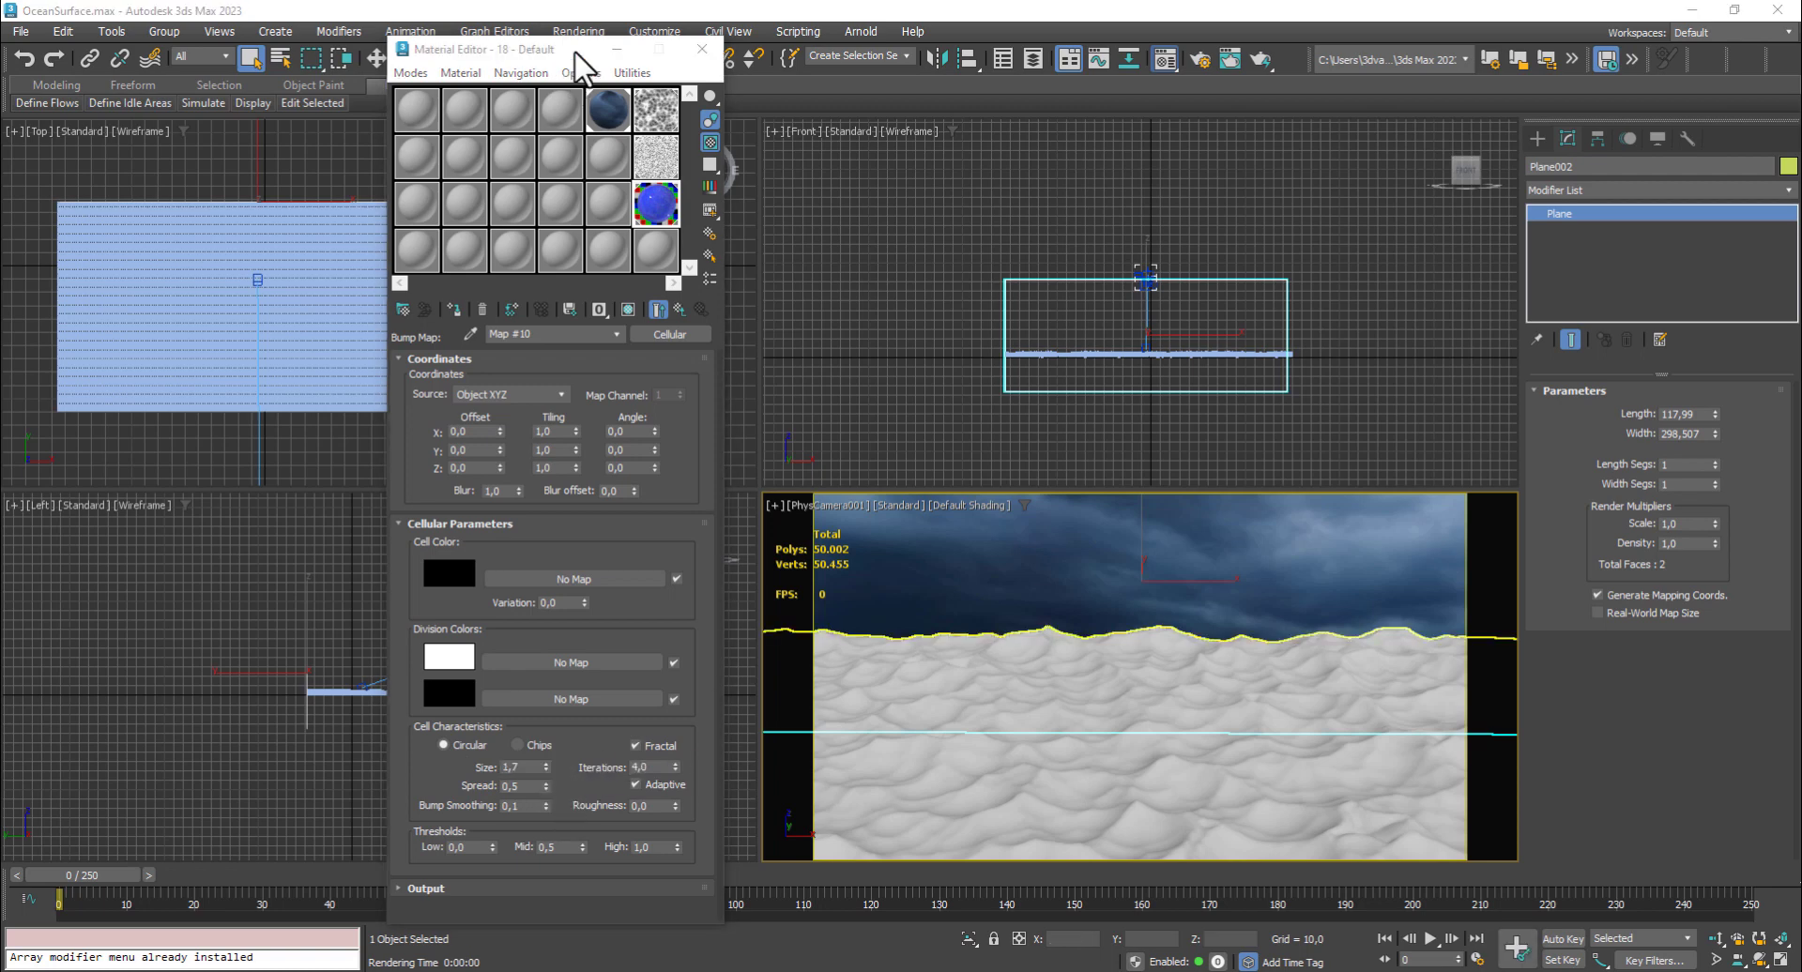
Assign the bitmap TexturesCom_QuarryB_1K_hdri_sphere_tone as the scene's environment map
drag(576, 51, 455, 101)
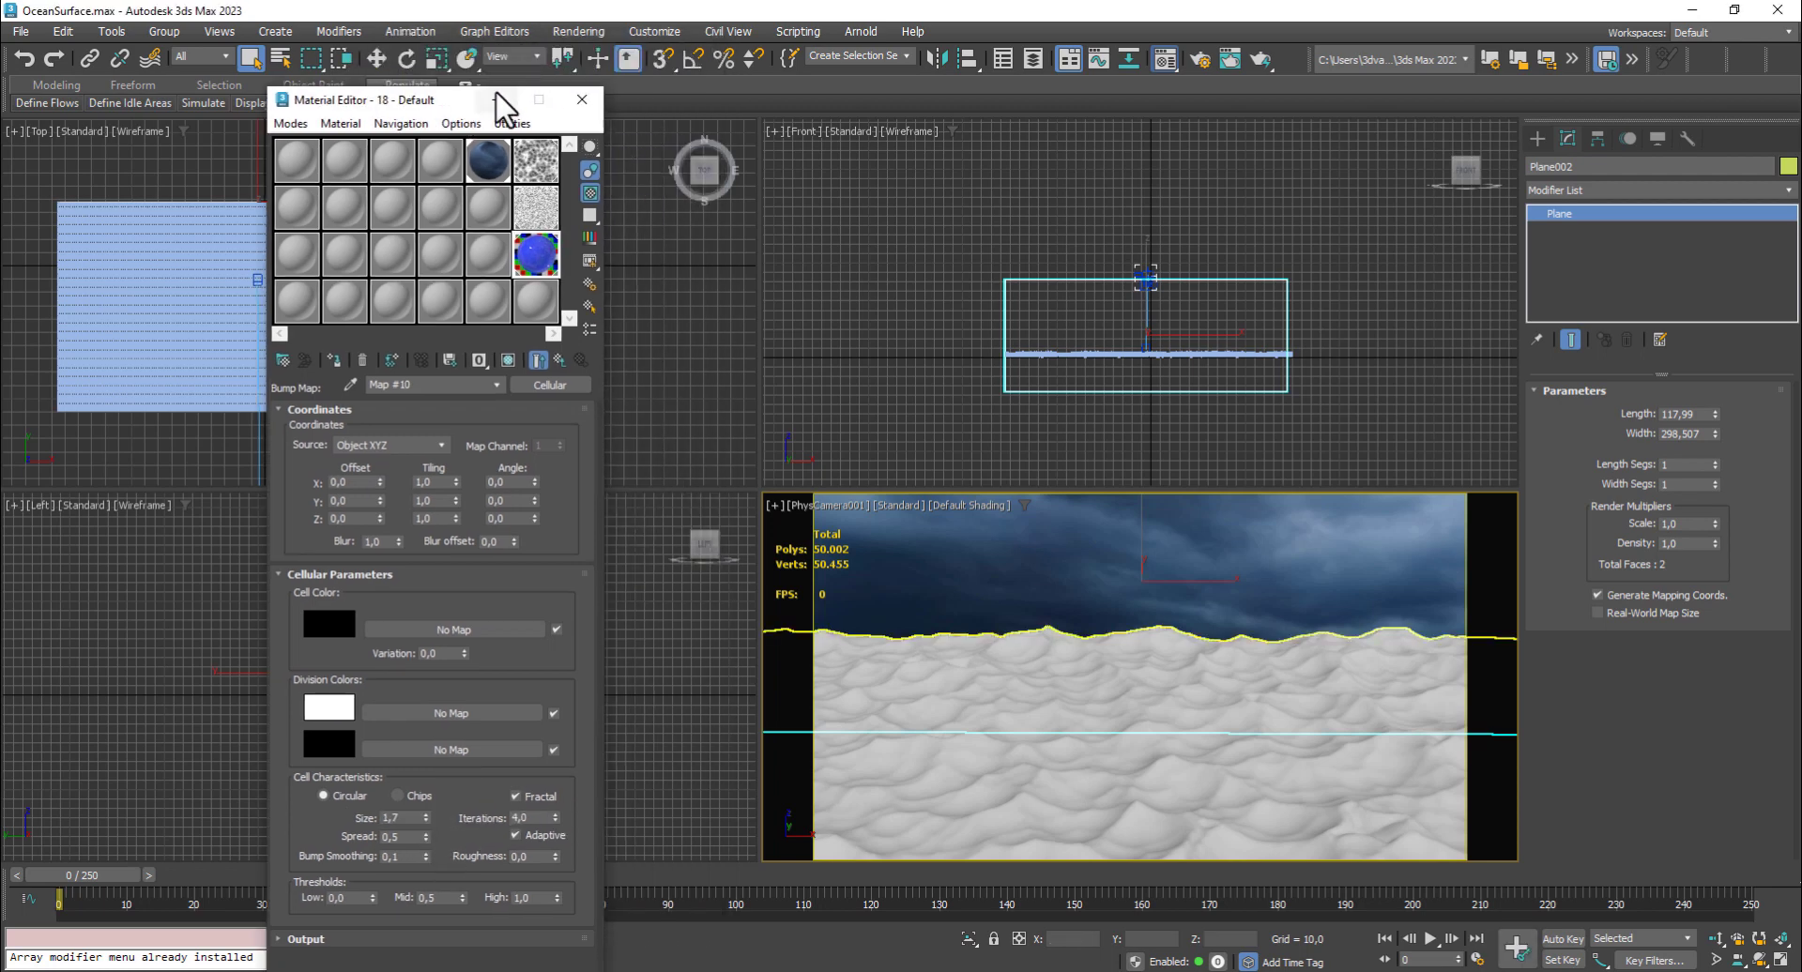
click(597, 31)
click(638, 270)
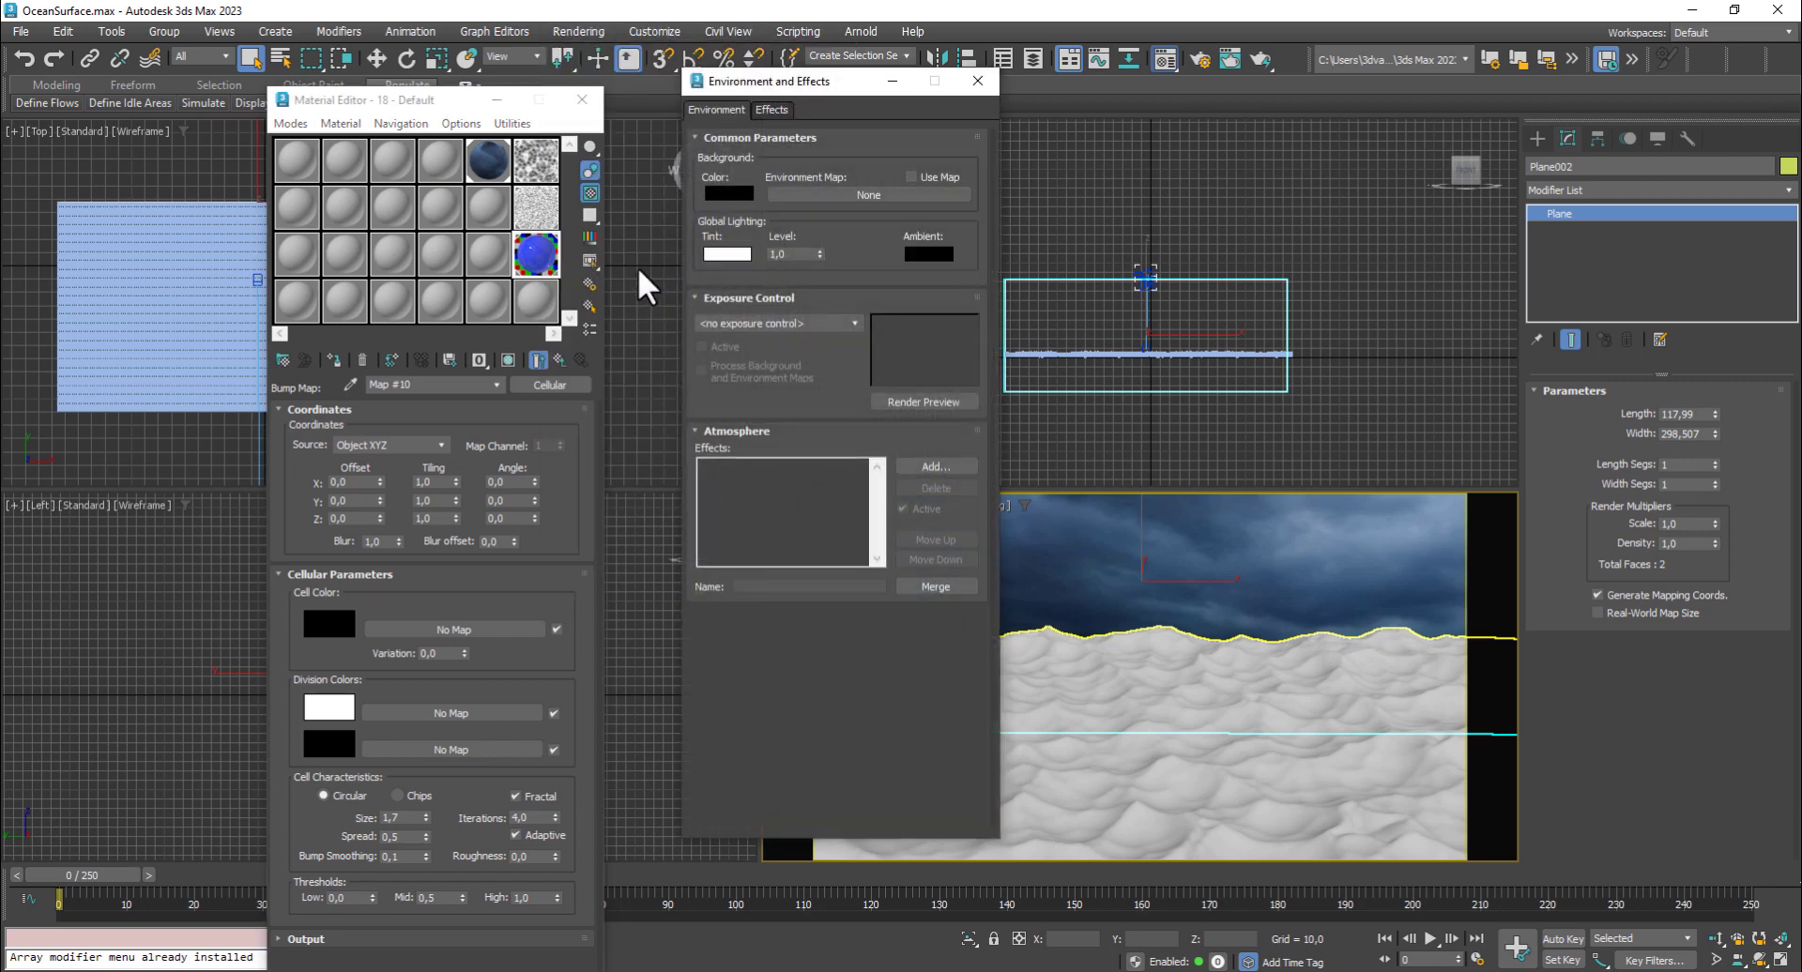
click(862, 195)
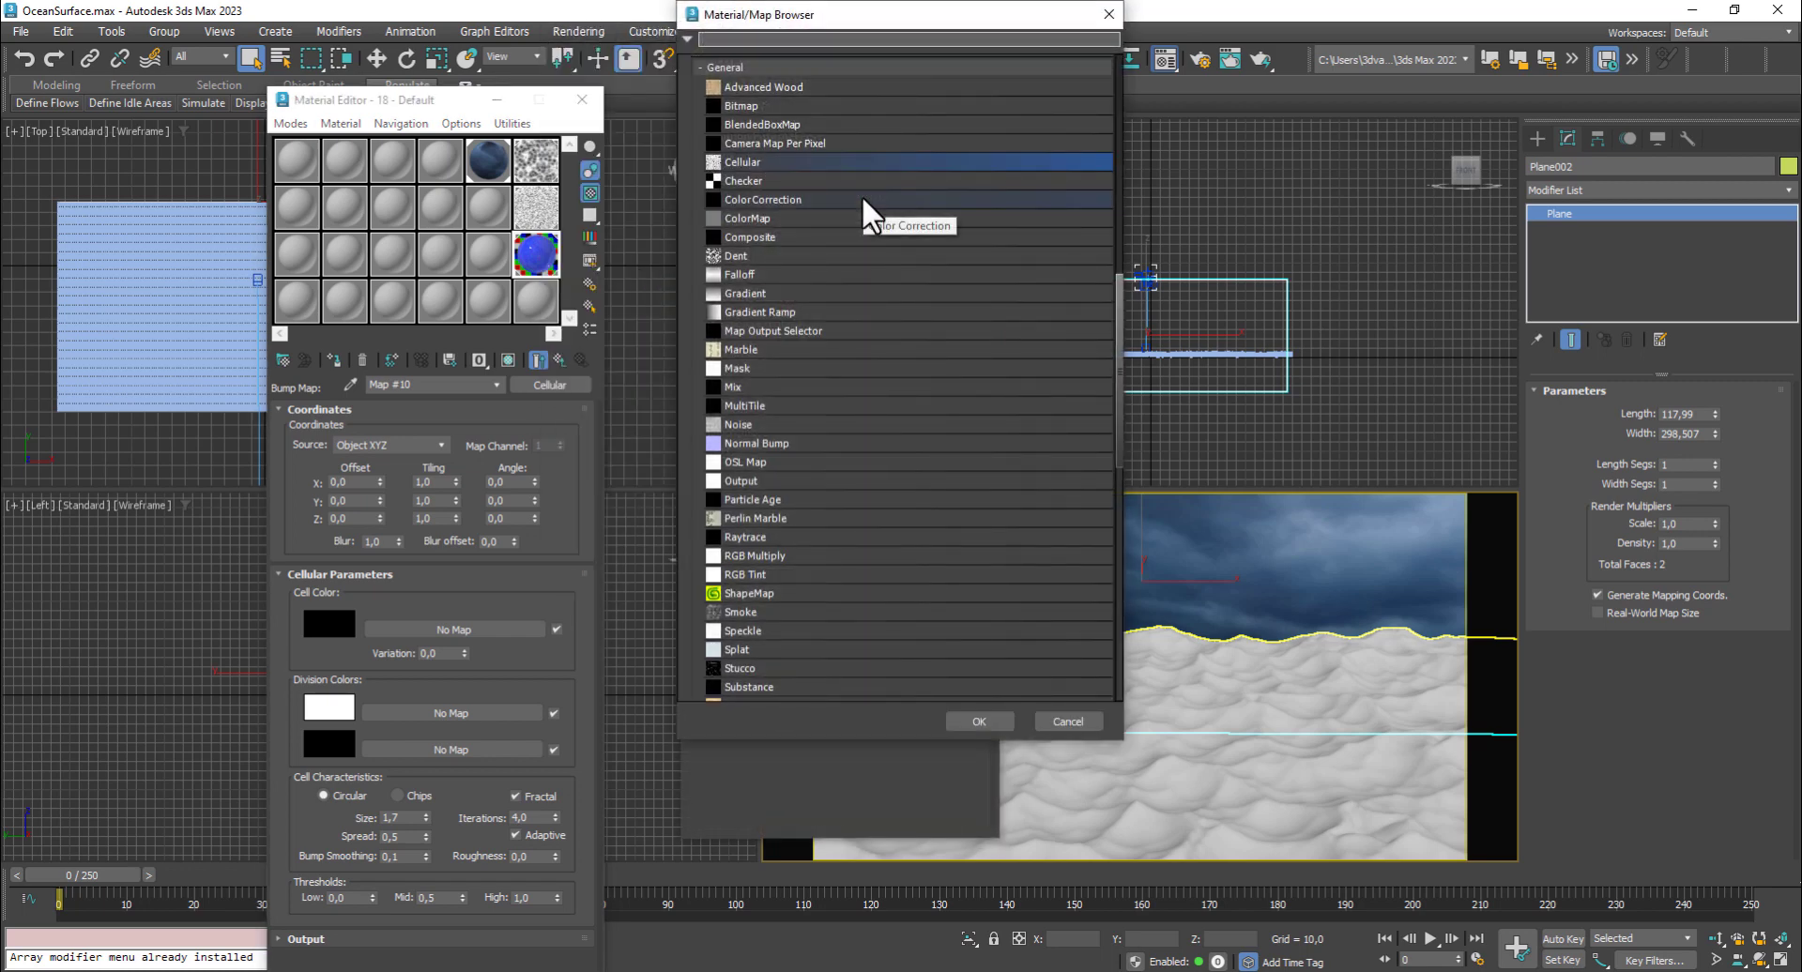
scroll(803, 504, down, 1)
scroll(803, 504, up, 2)
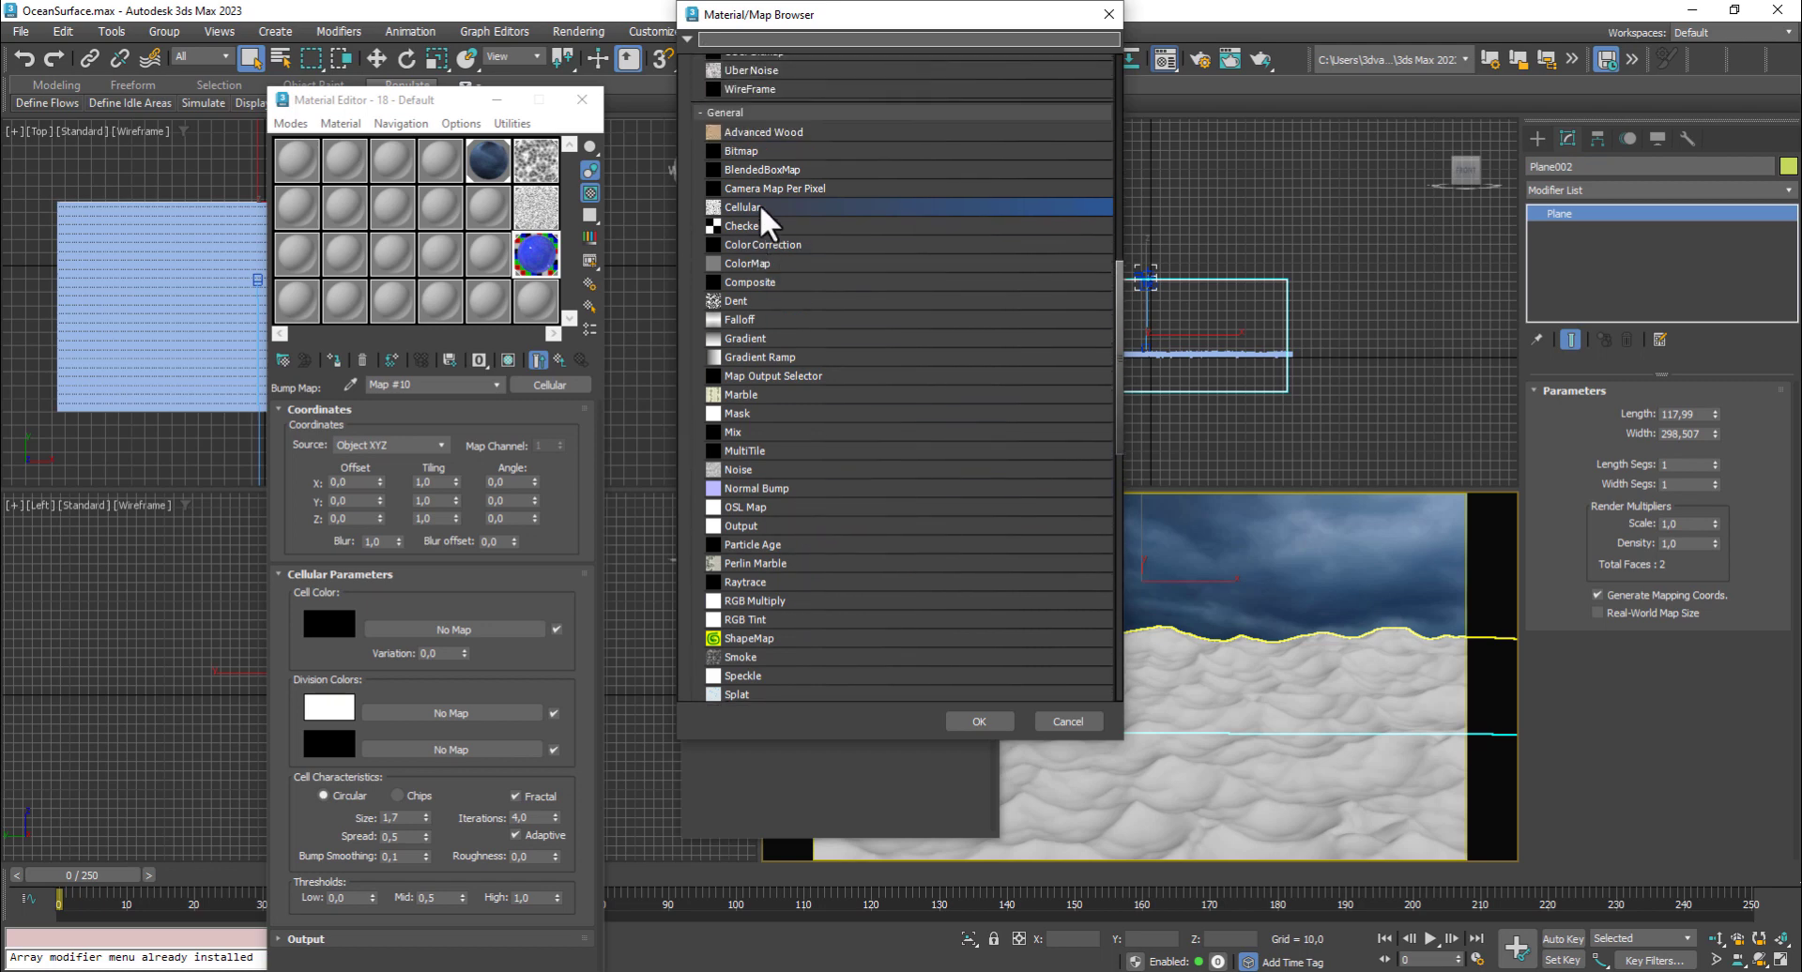
double_click(763, 144)
click(168, 188)
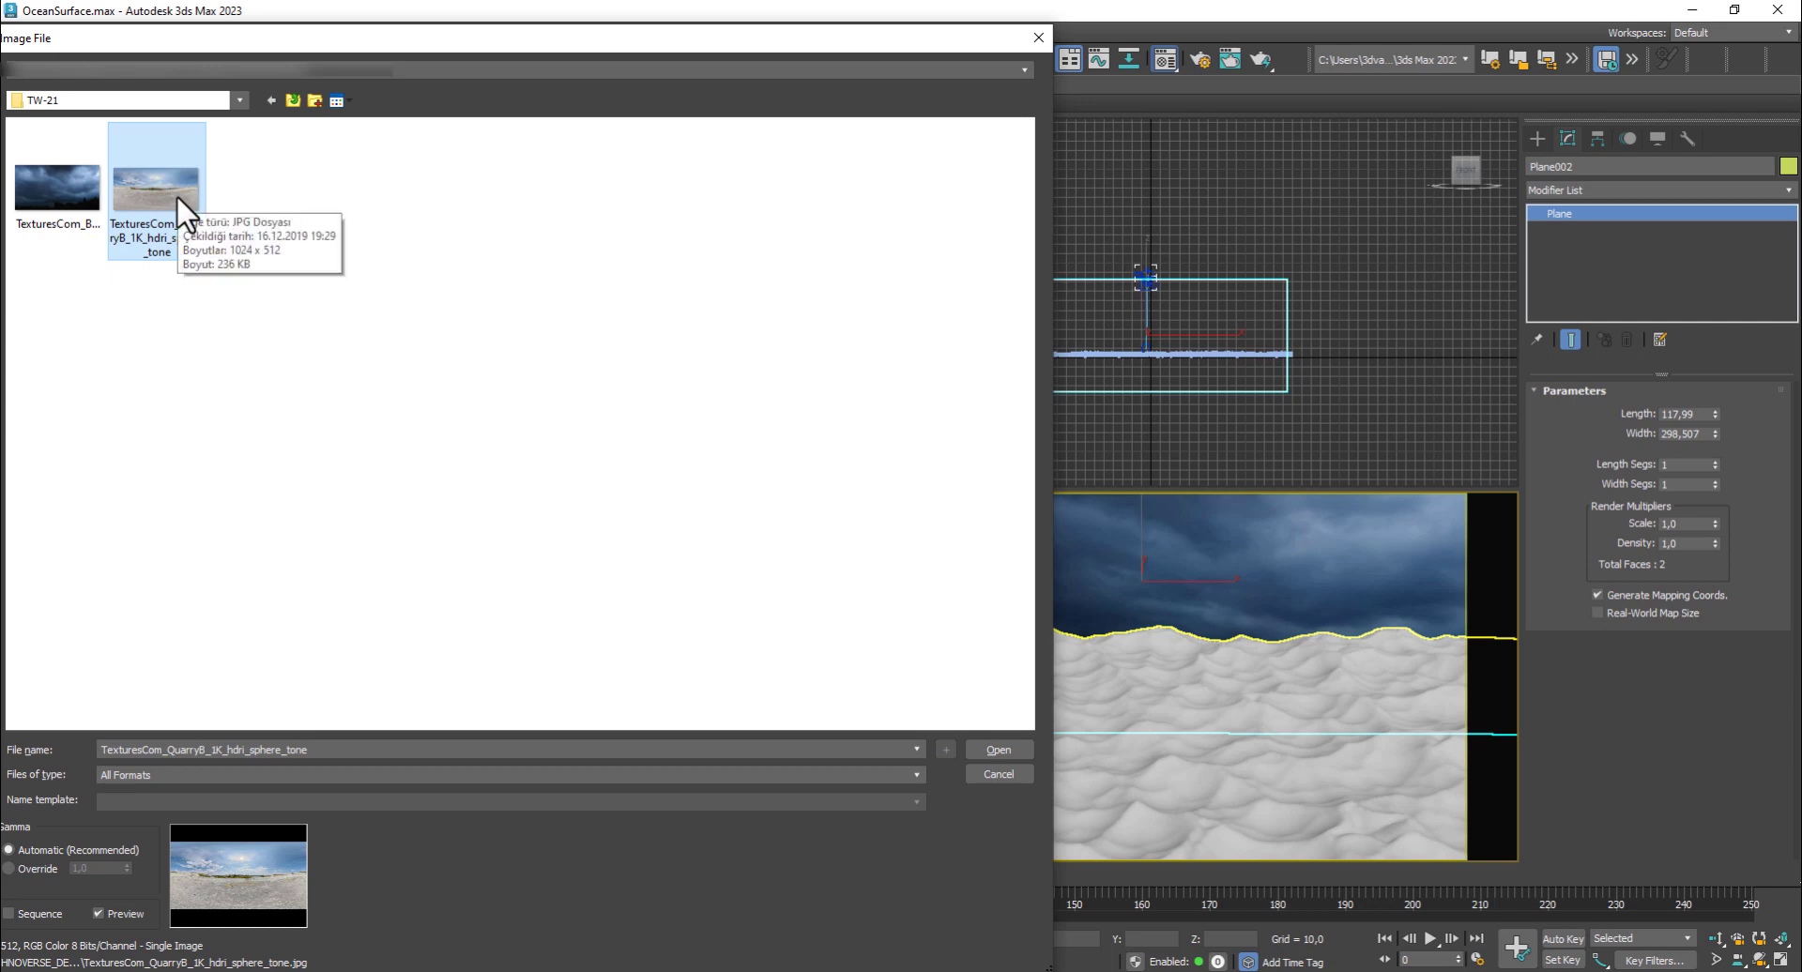
click(1008, 751)
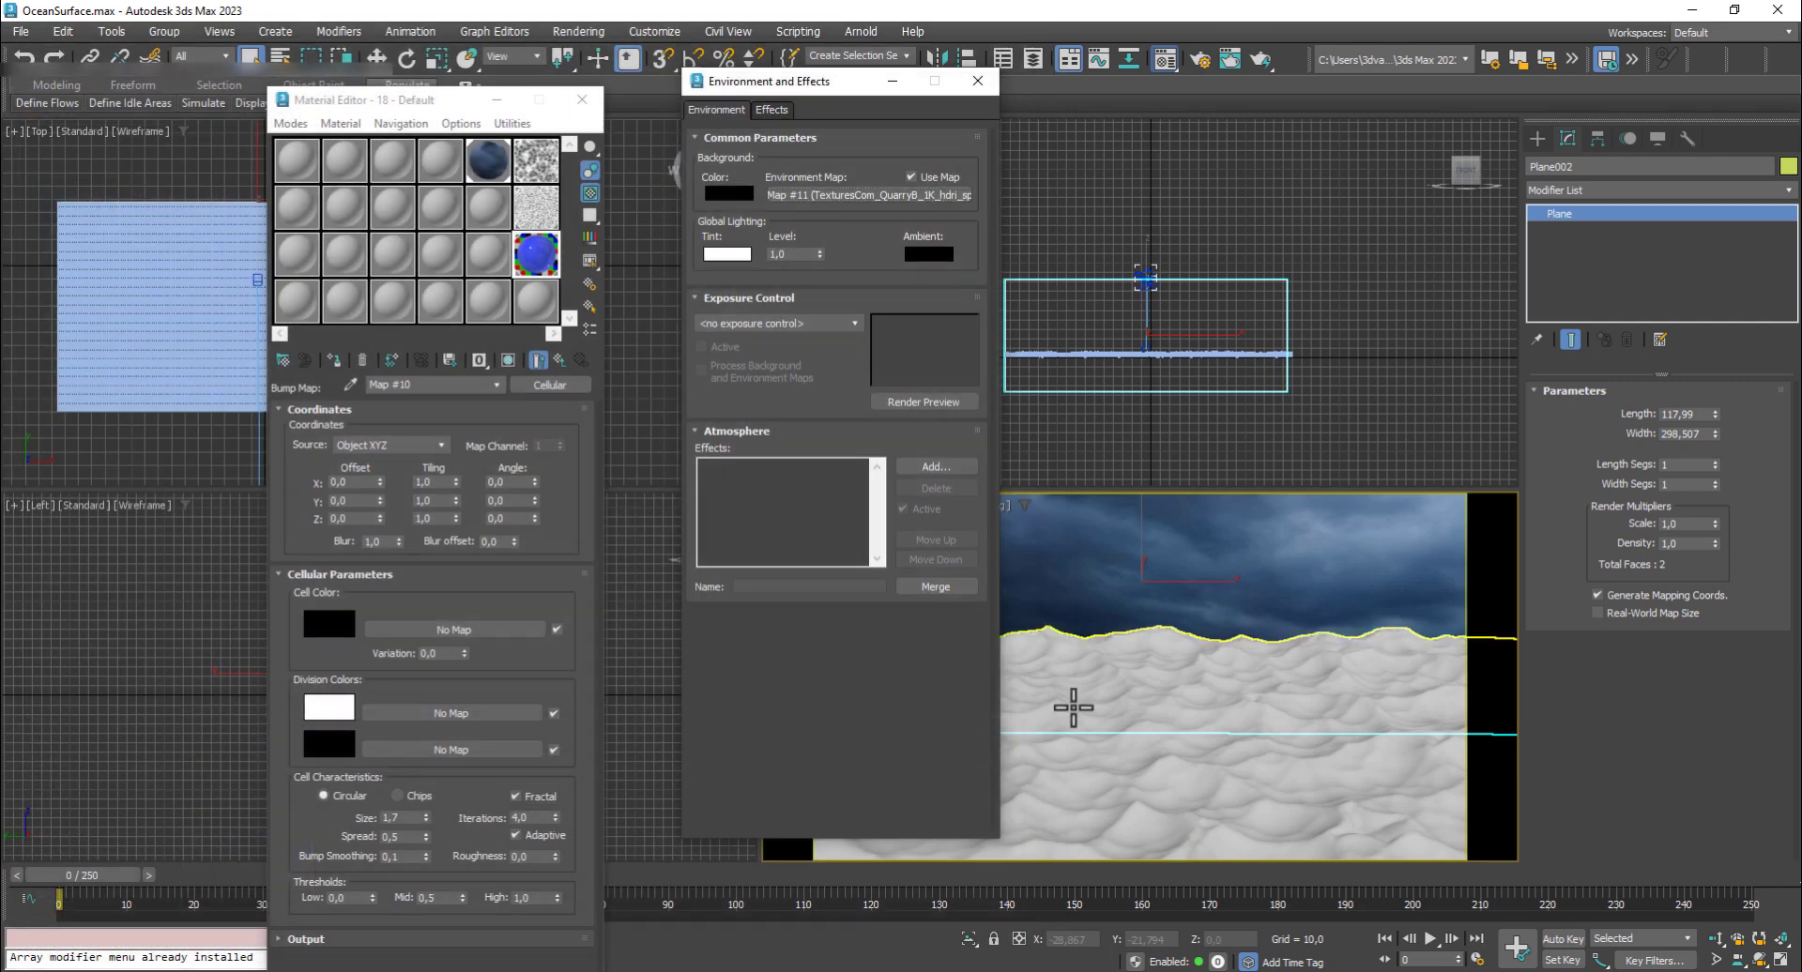
Test-render the camera view, cancel the render, and close the environment settings and the material editor
key(shift+q)
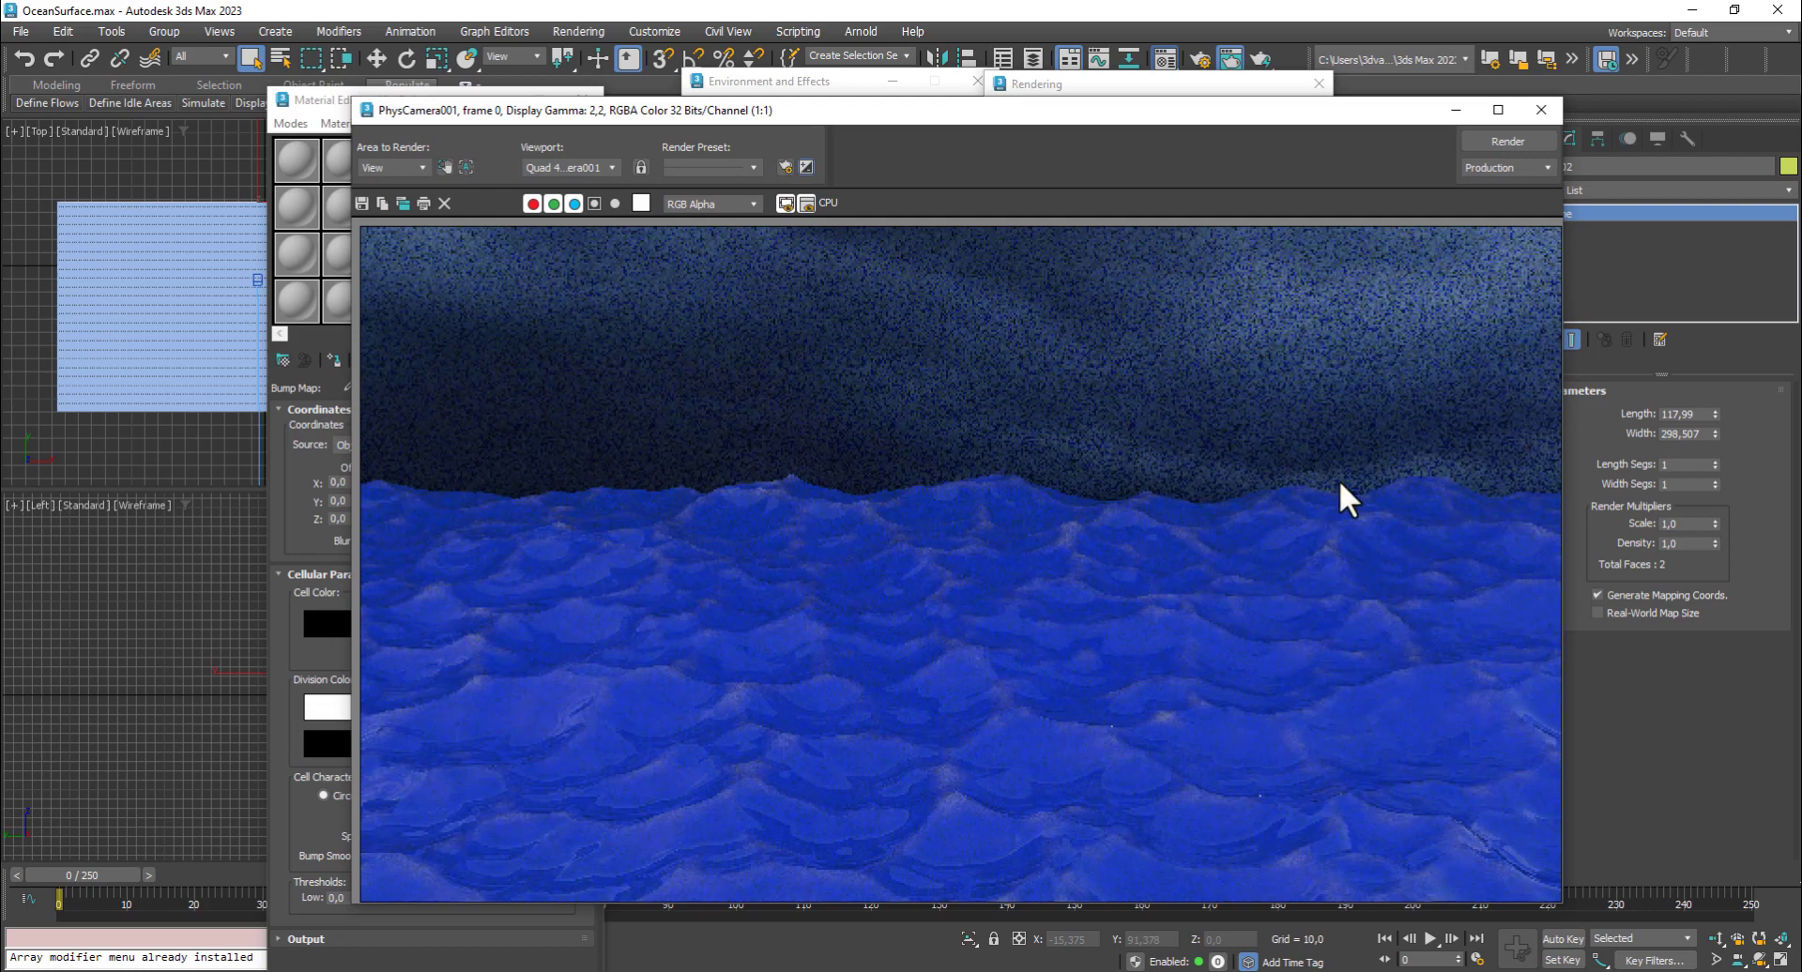
click(1538, 106)
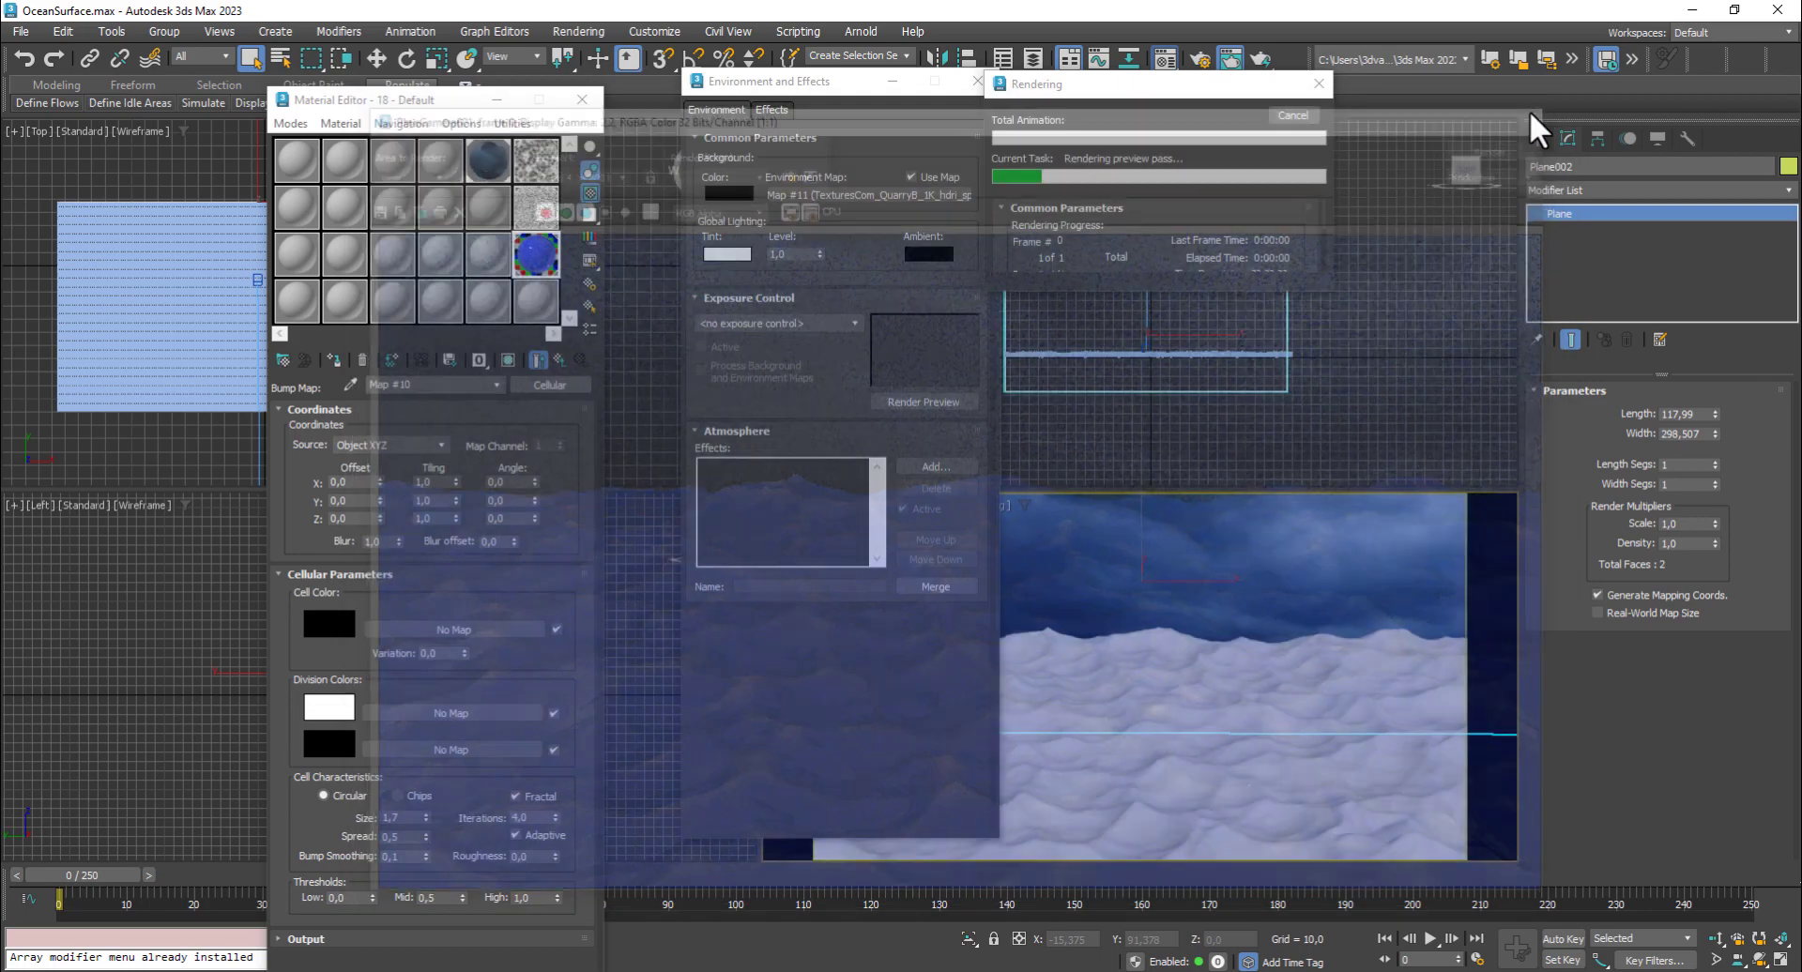
click(1265, 115)
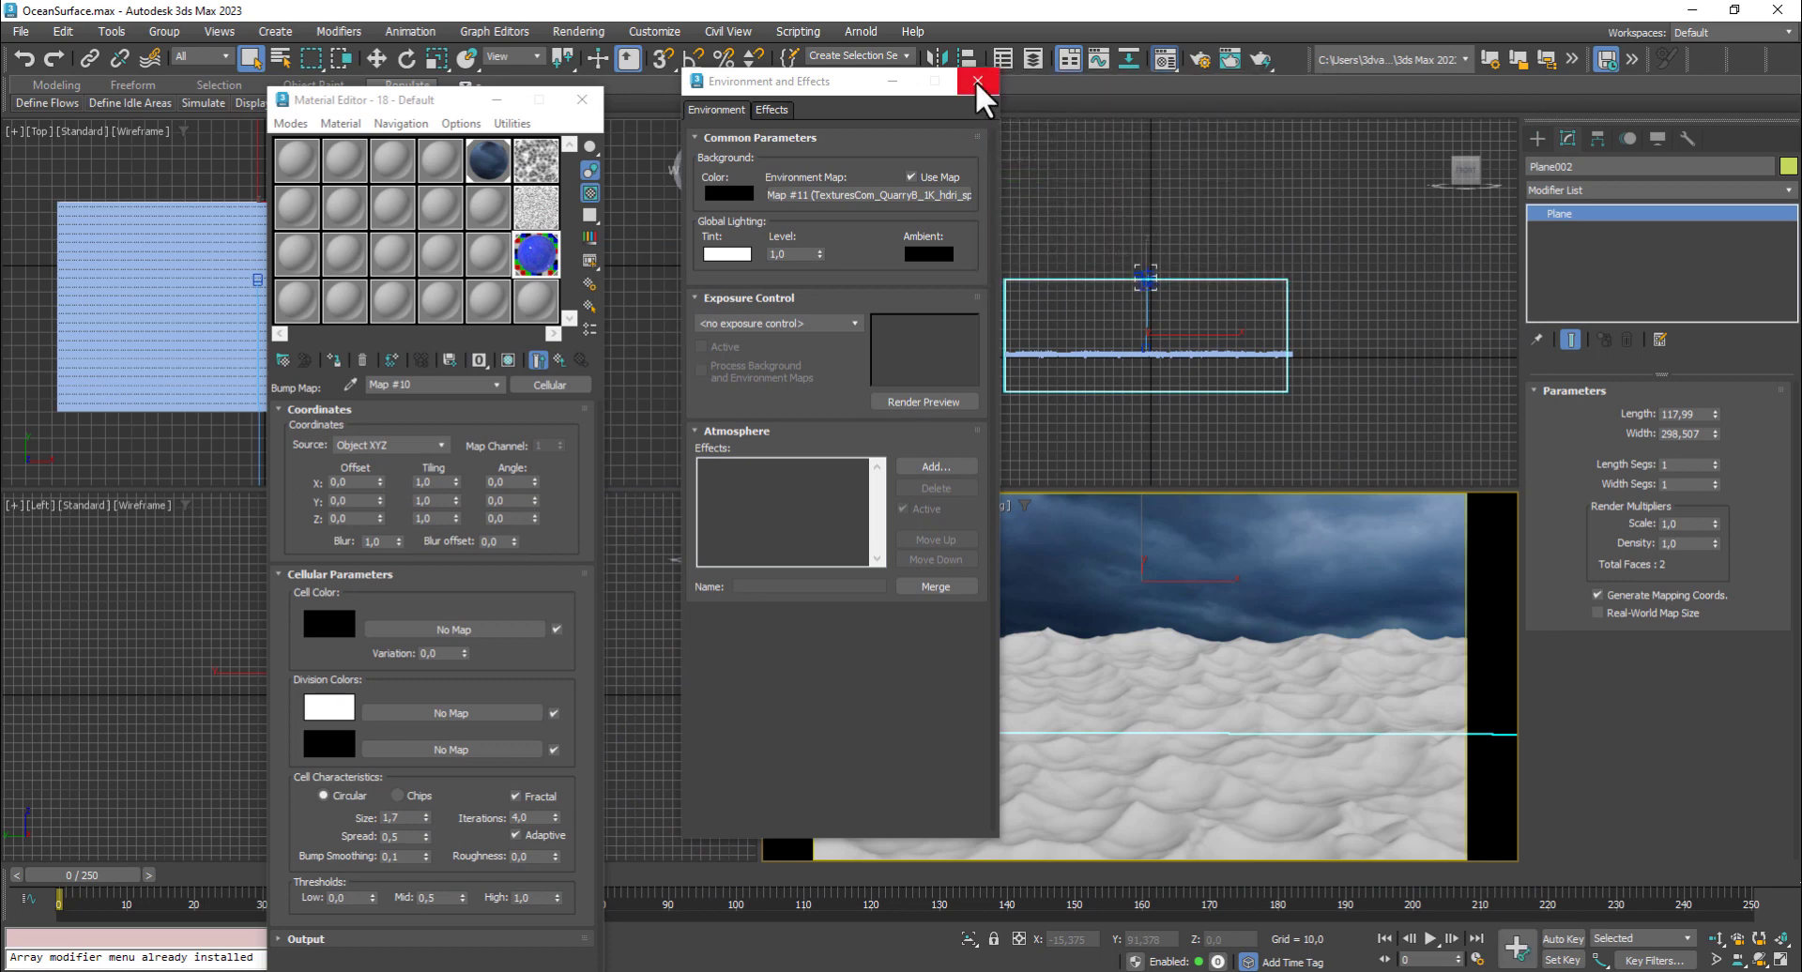
click(976, 81)
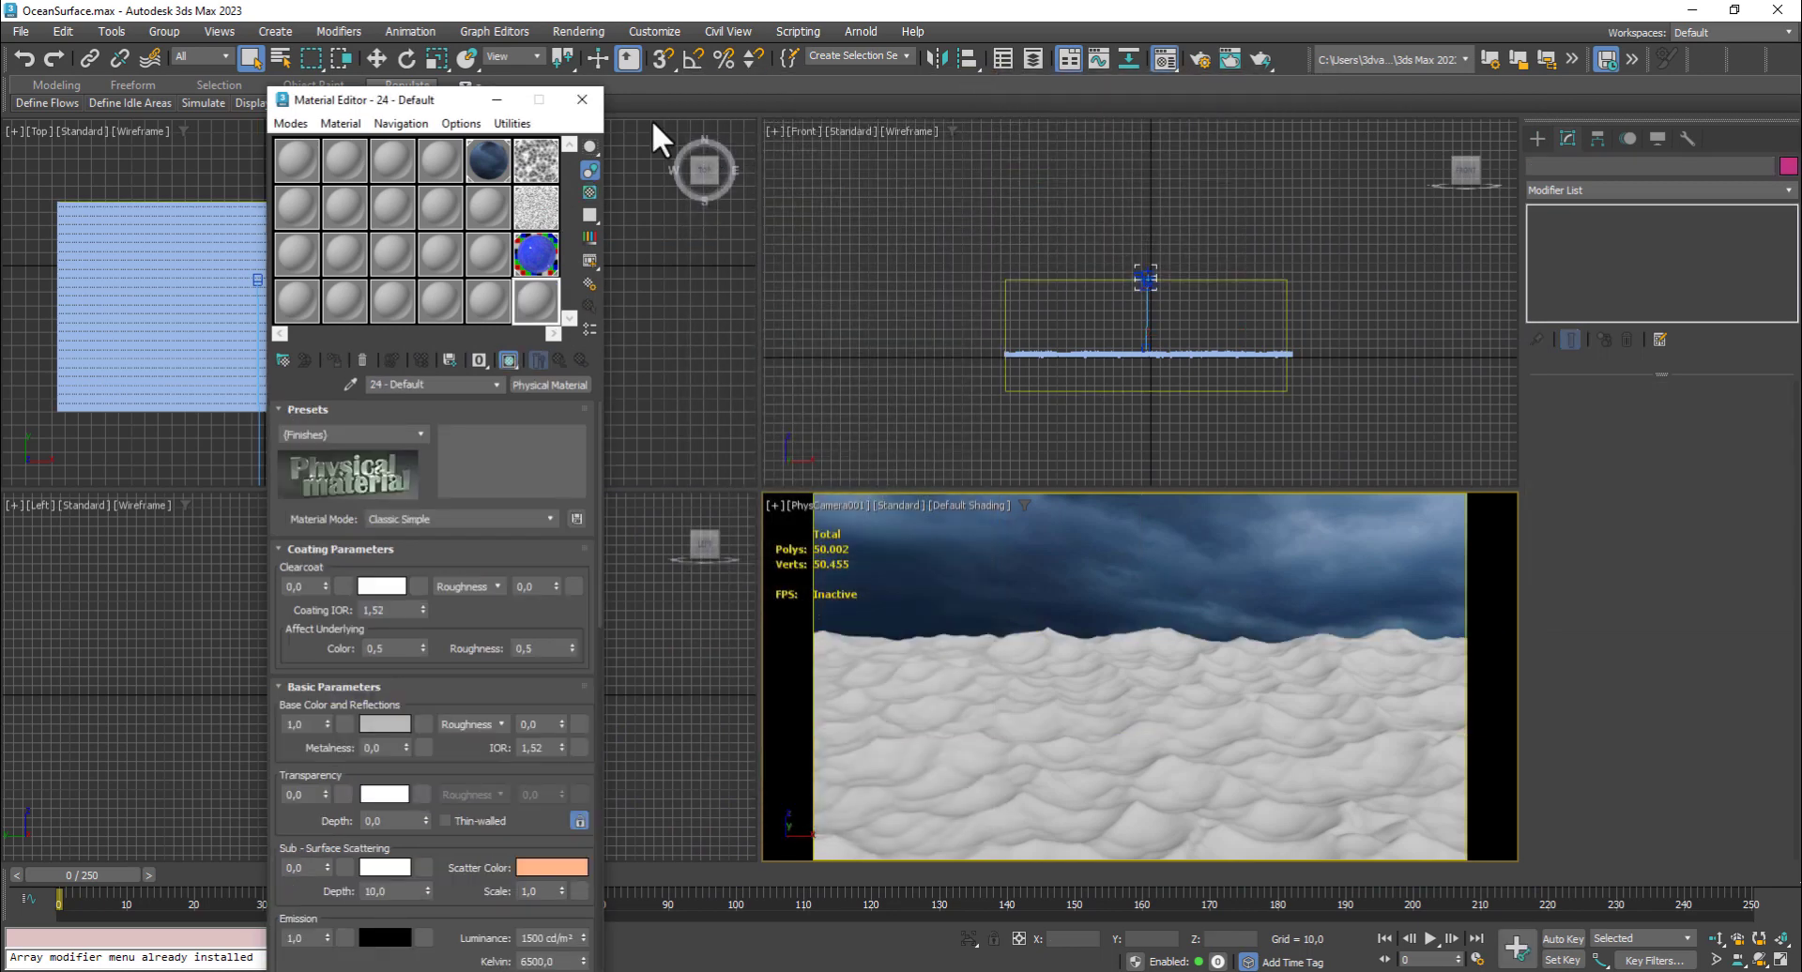
click(581, 99)
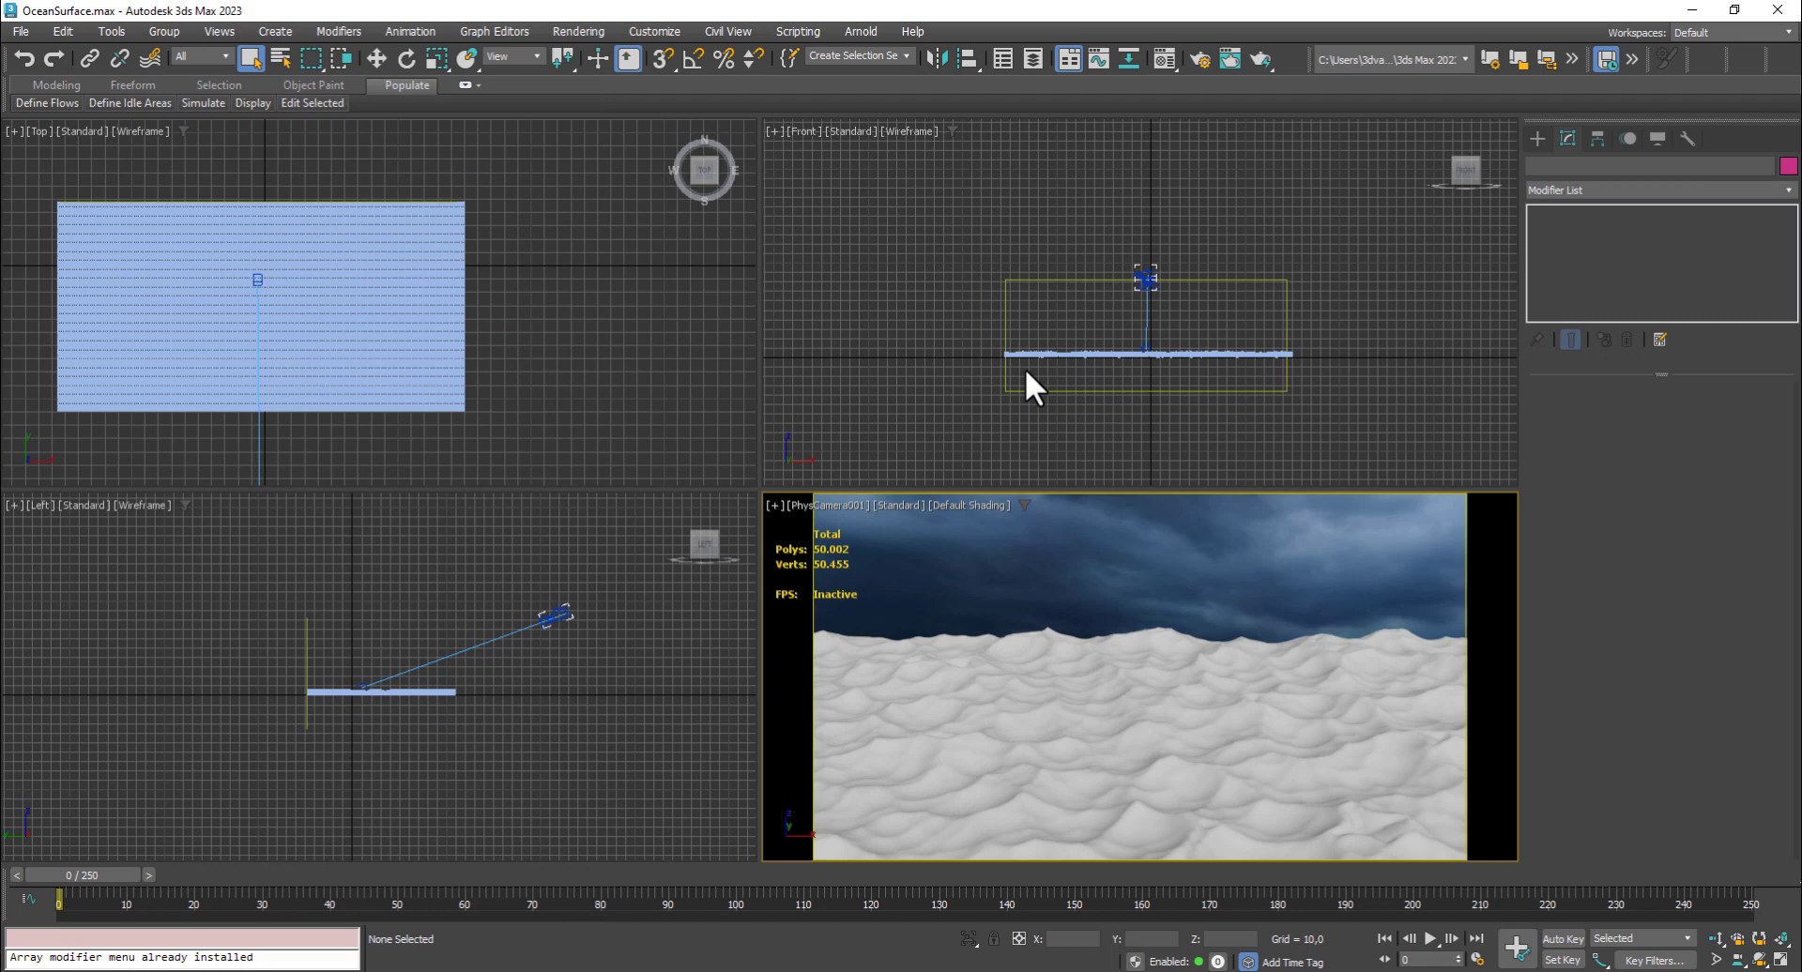
Create a targeted Arnold light in the Left view, placed above the camera and aimed at the ocean plane from about 237 units
click(1538, 138)
click(1586, 168)
click(1591, 194)
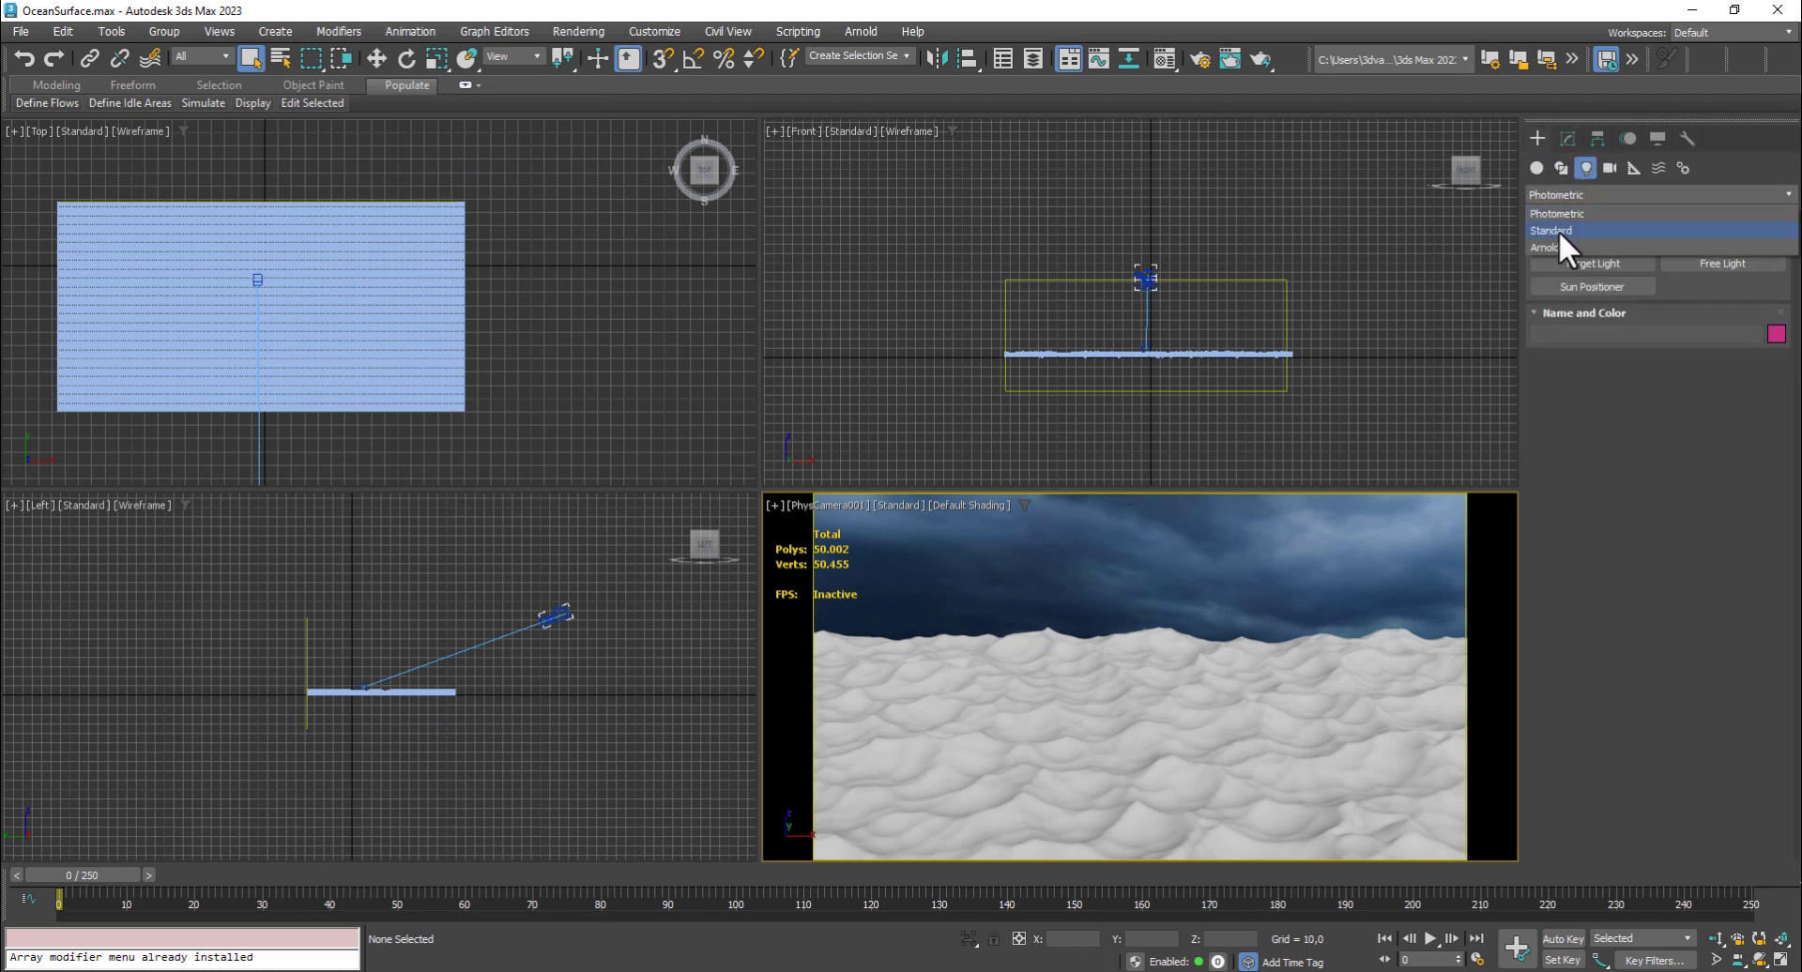
click(1555, 247)
click(1620, 263)
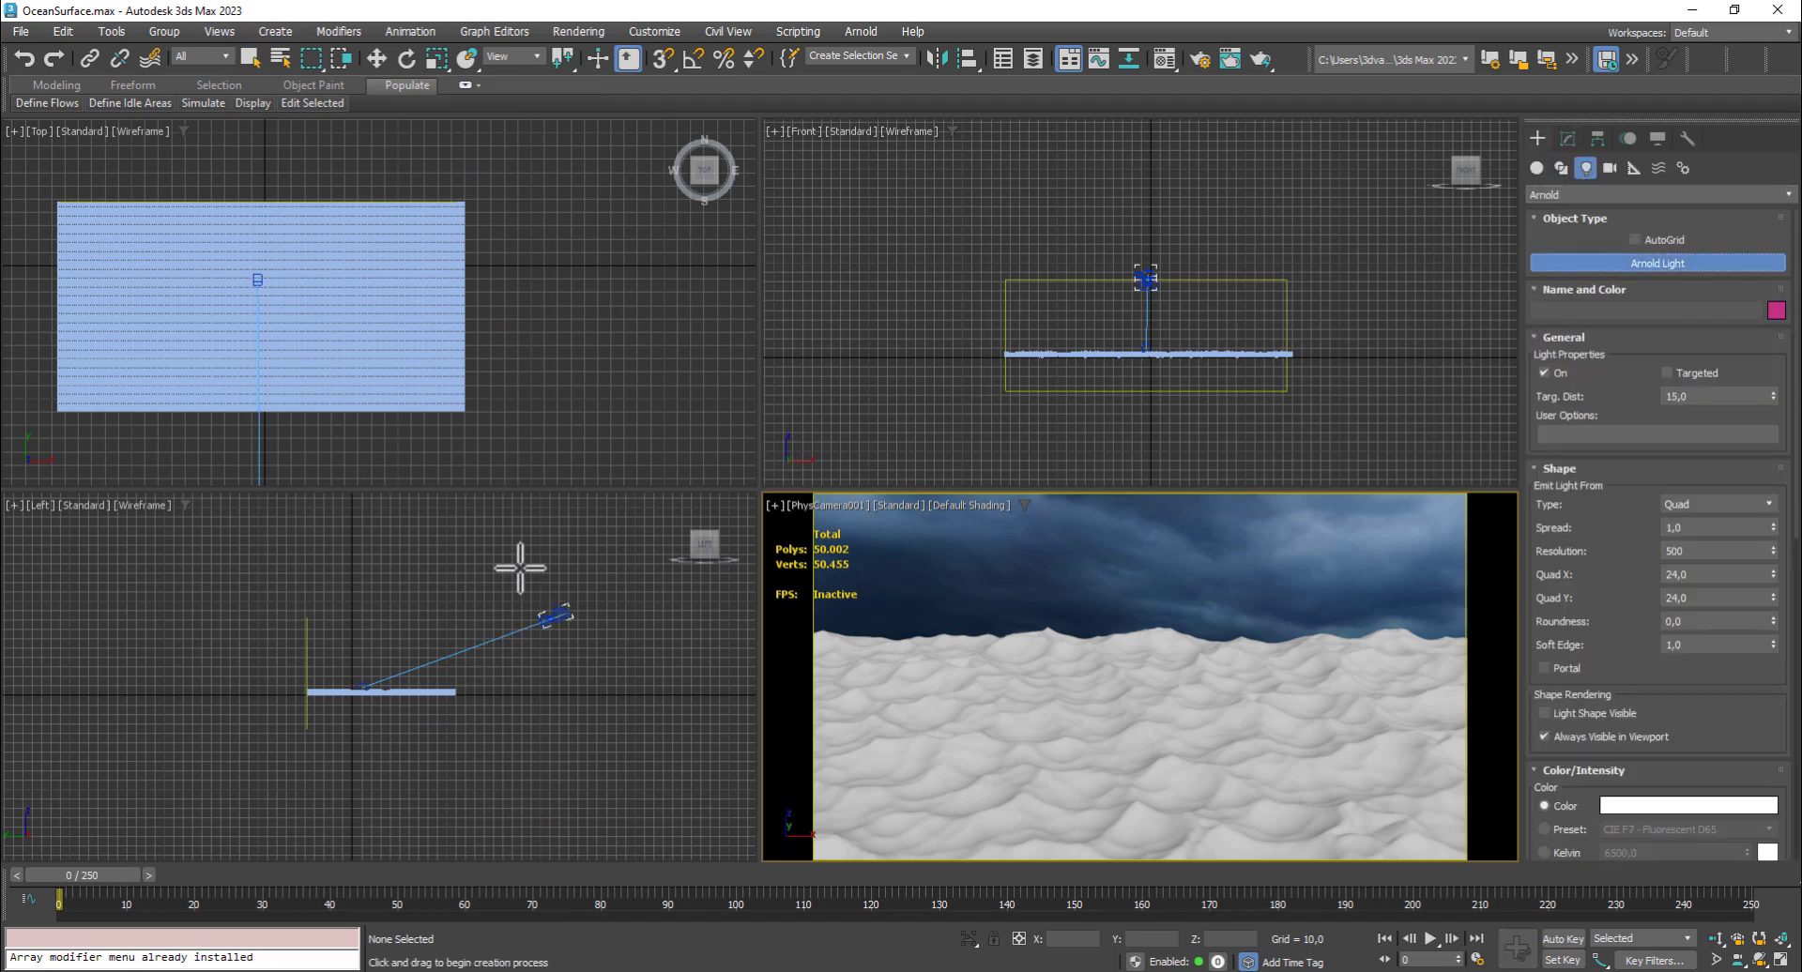
drag(555, 545, 387, 693)
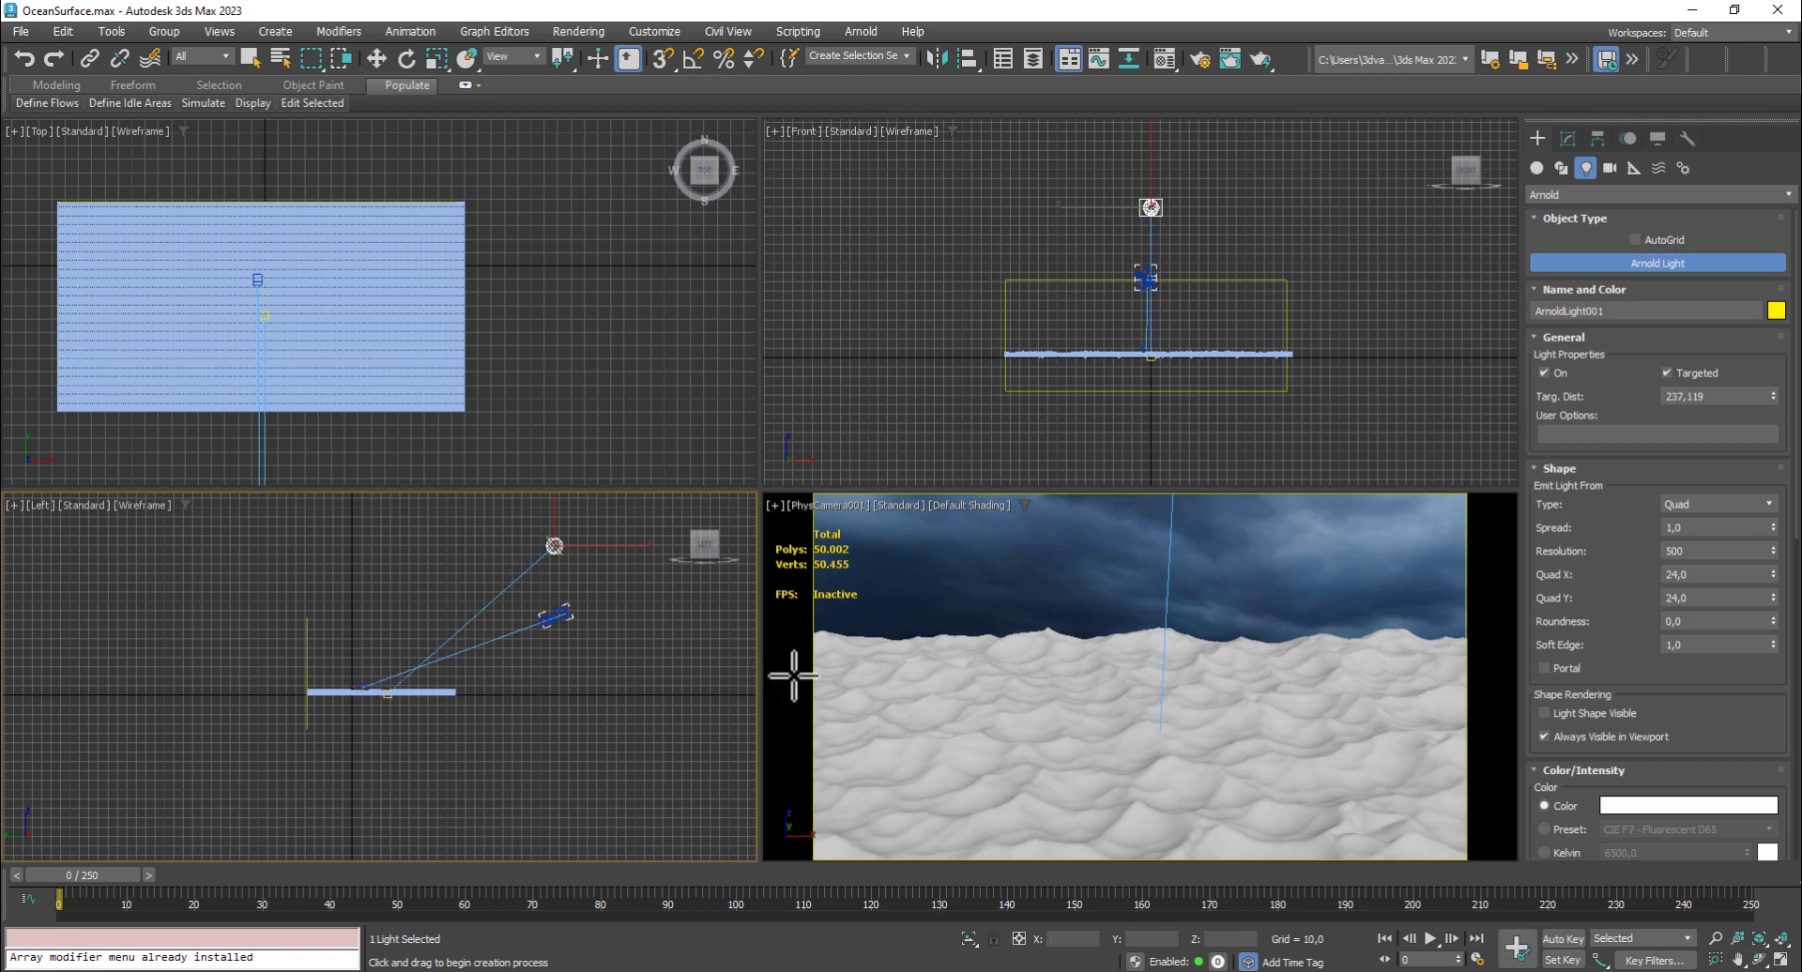
Test-render the camera view with the new Arnold light, then cancel the render
right_click(972, 651)
key(shift+q)
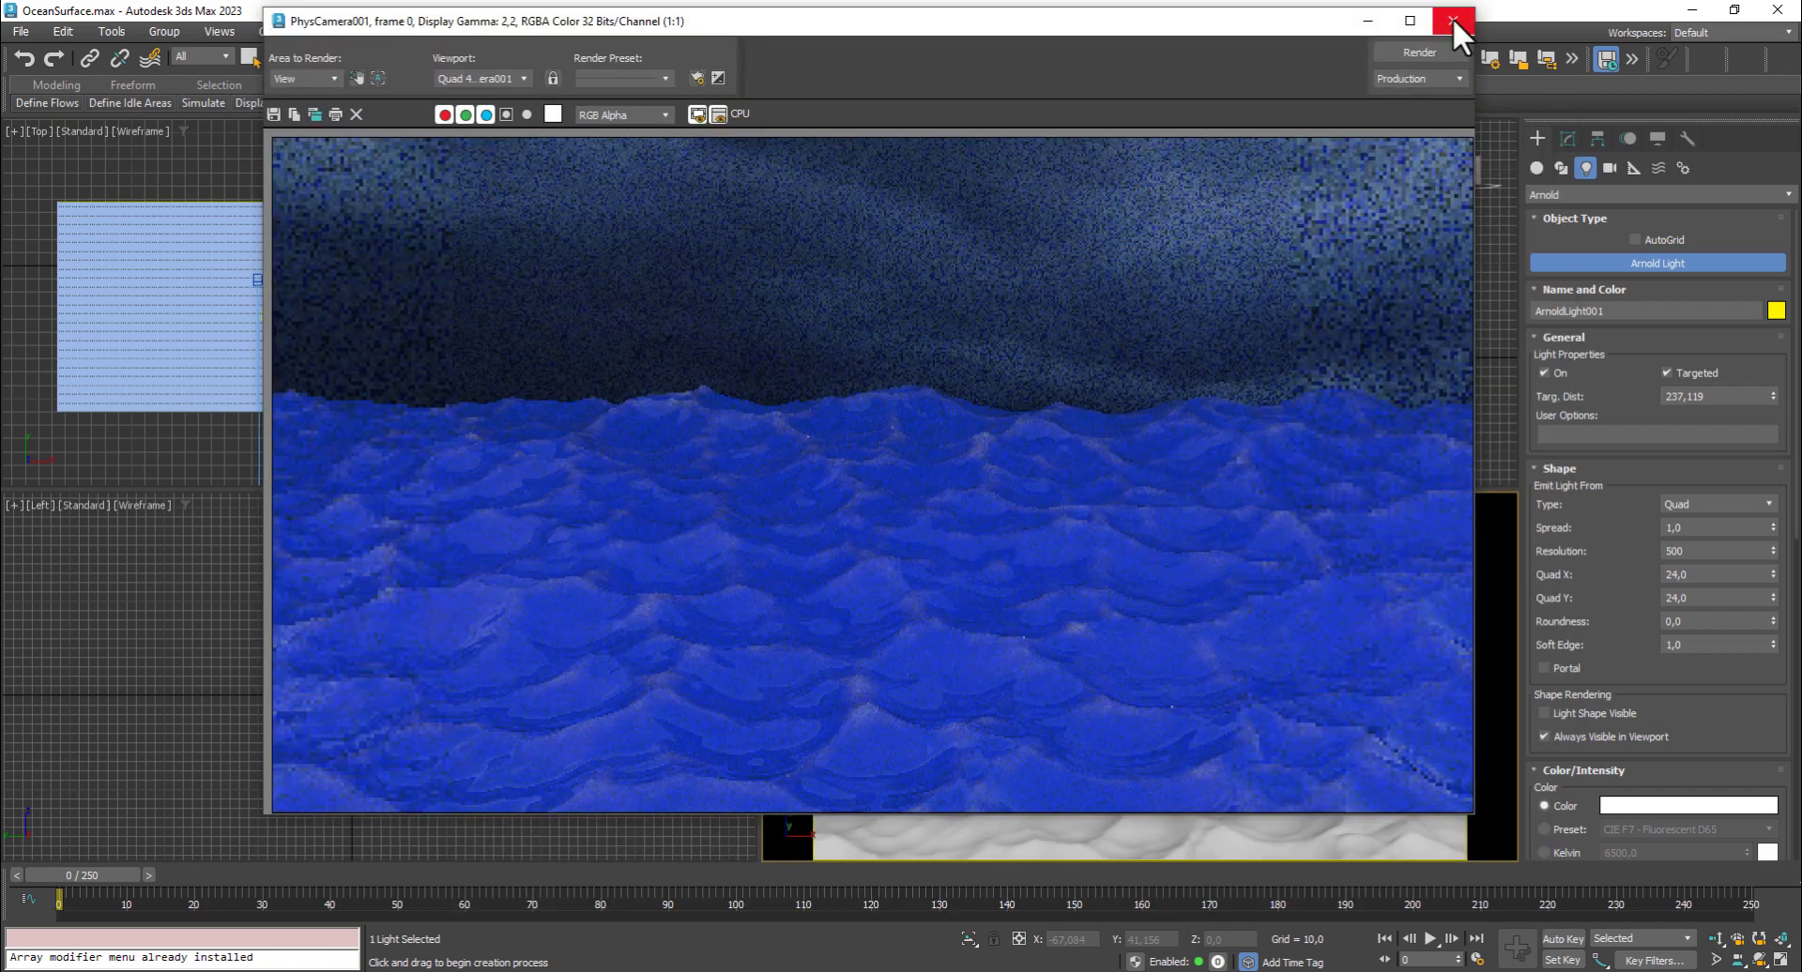
click(1453, 21)
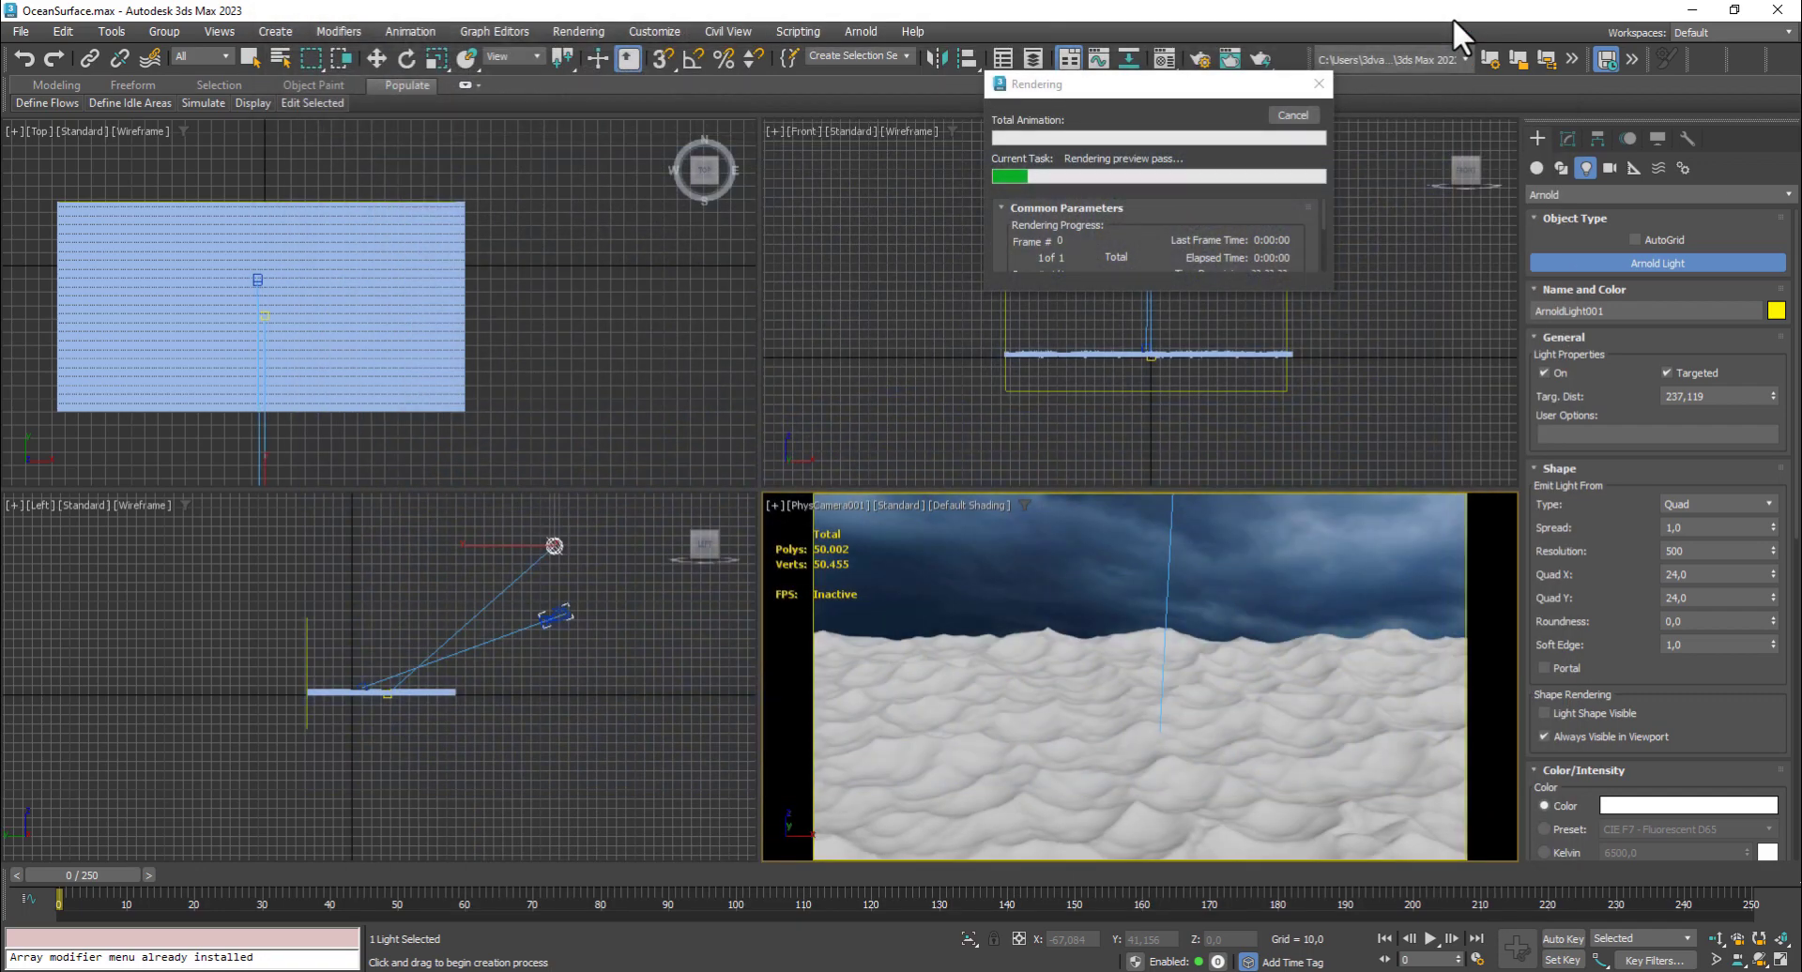
click(1164, 58)
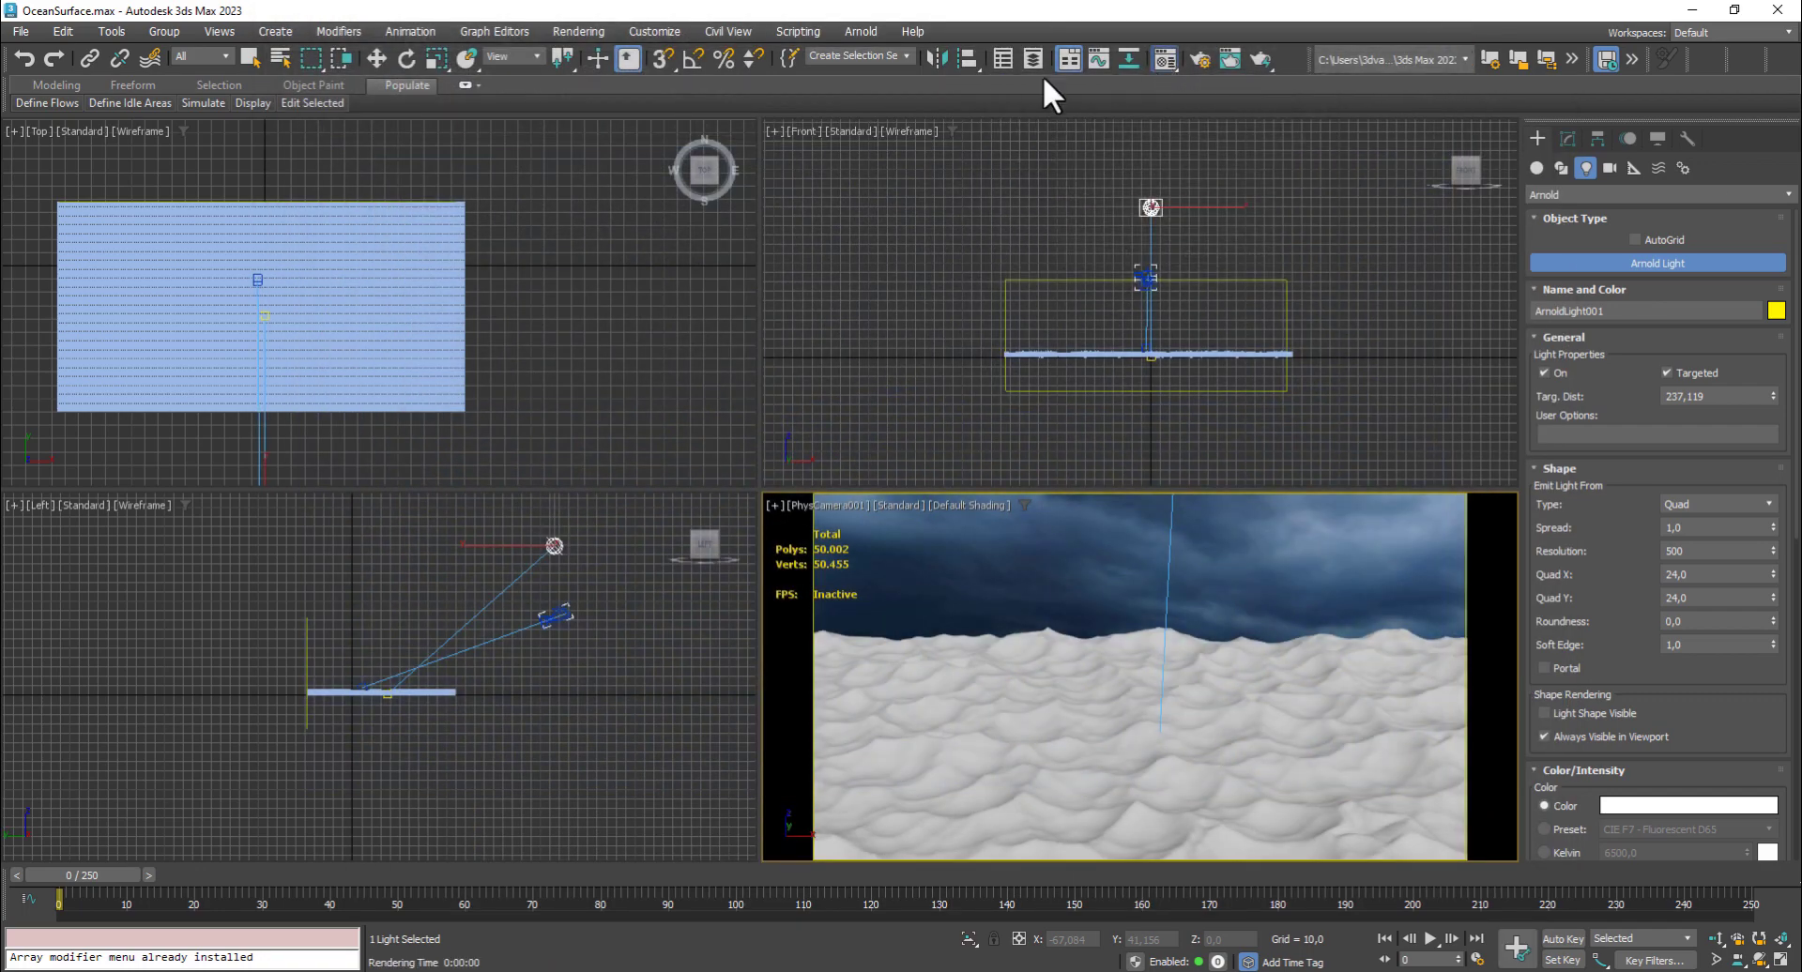
Try a darker coating color, with saturation 0.31 and value 0.173, in the blend material's first sub-material
click(528, 254)
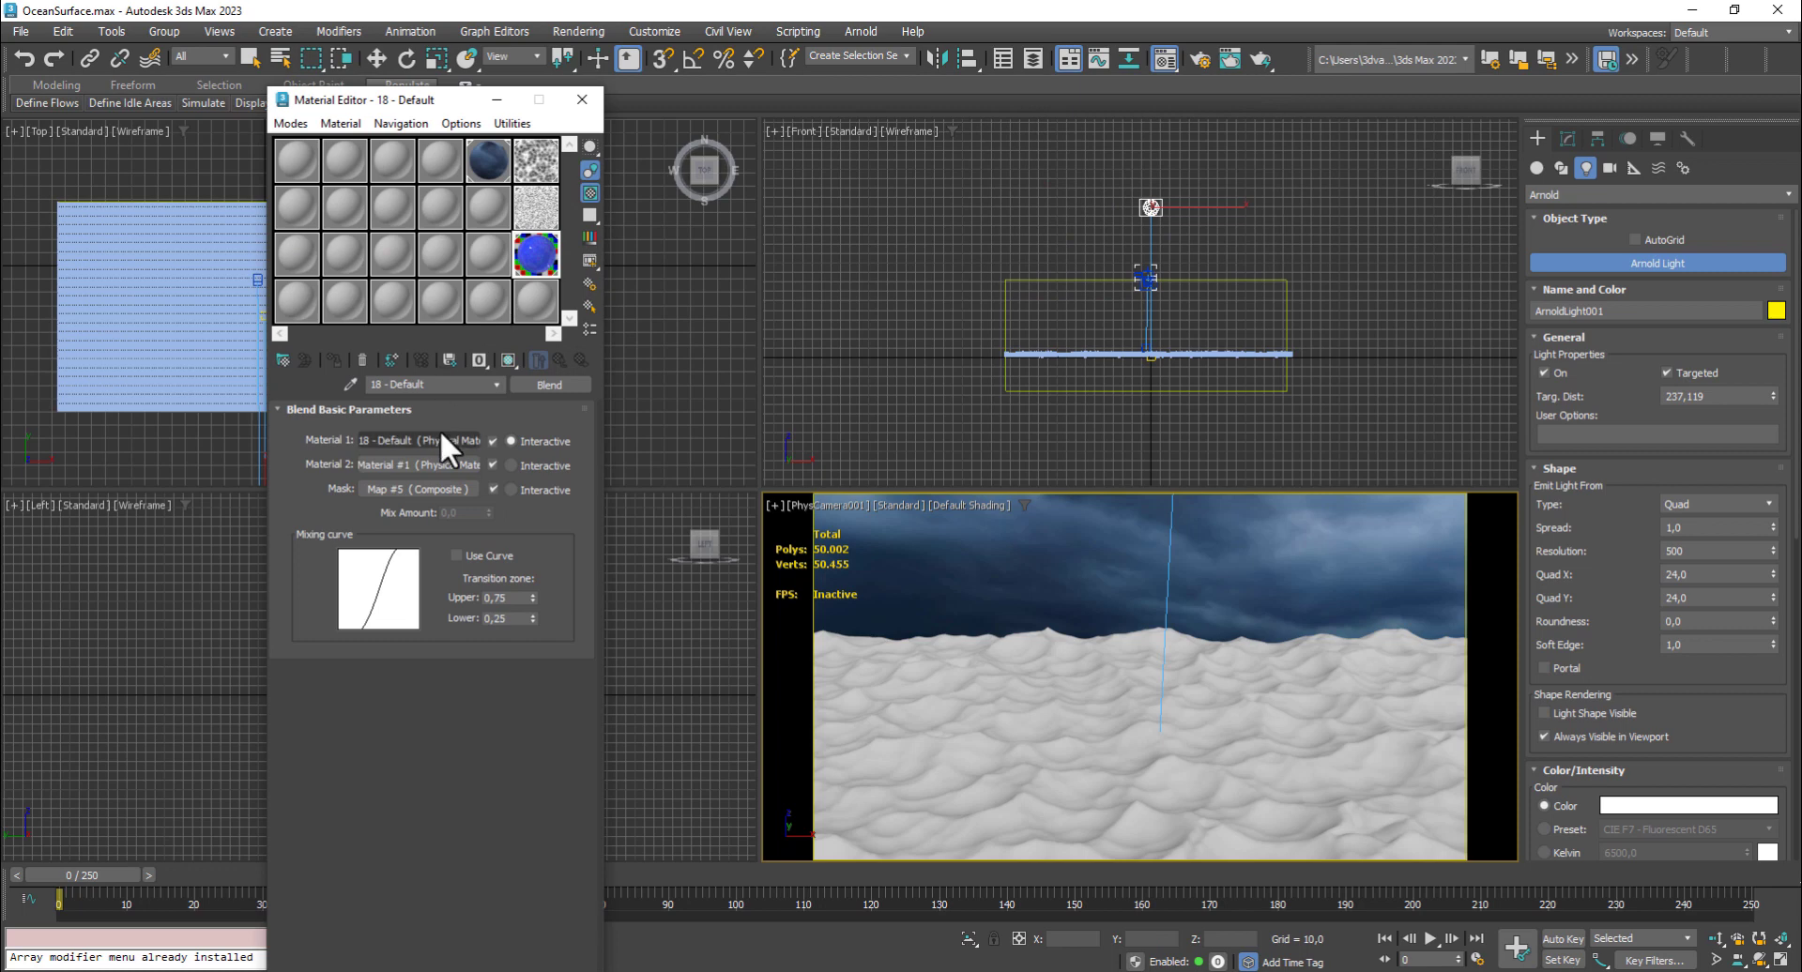
click(437, 438)
click(390, 586)
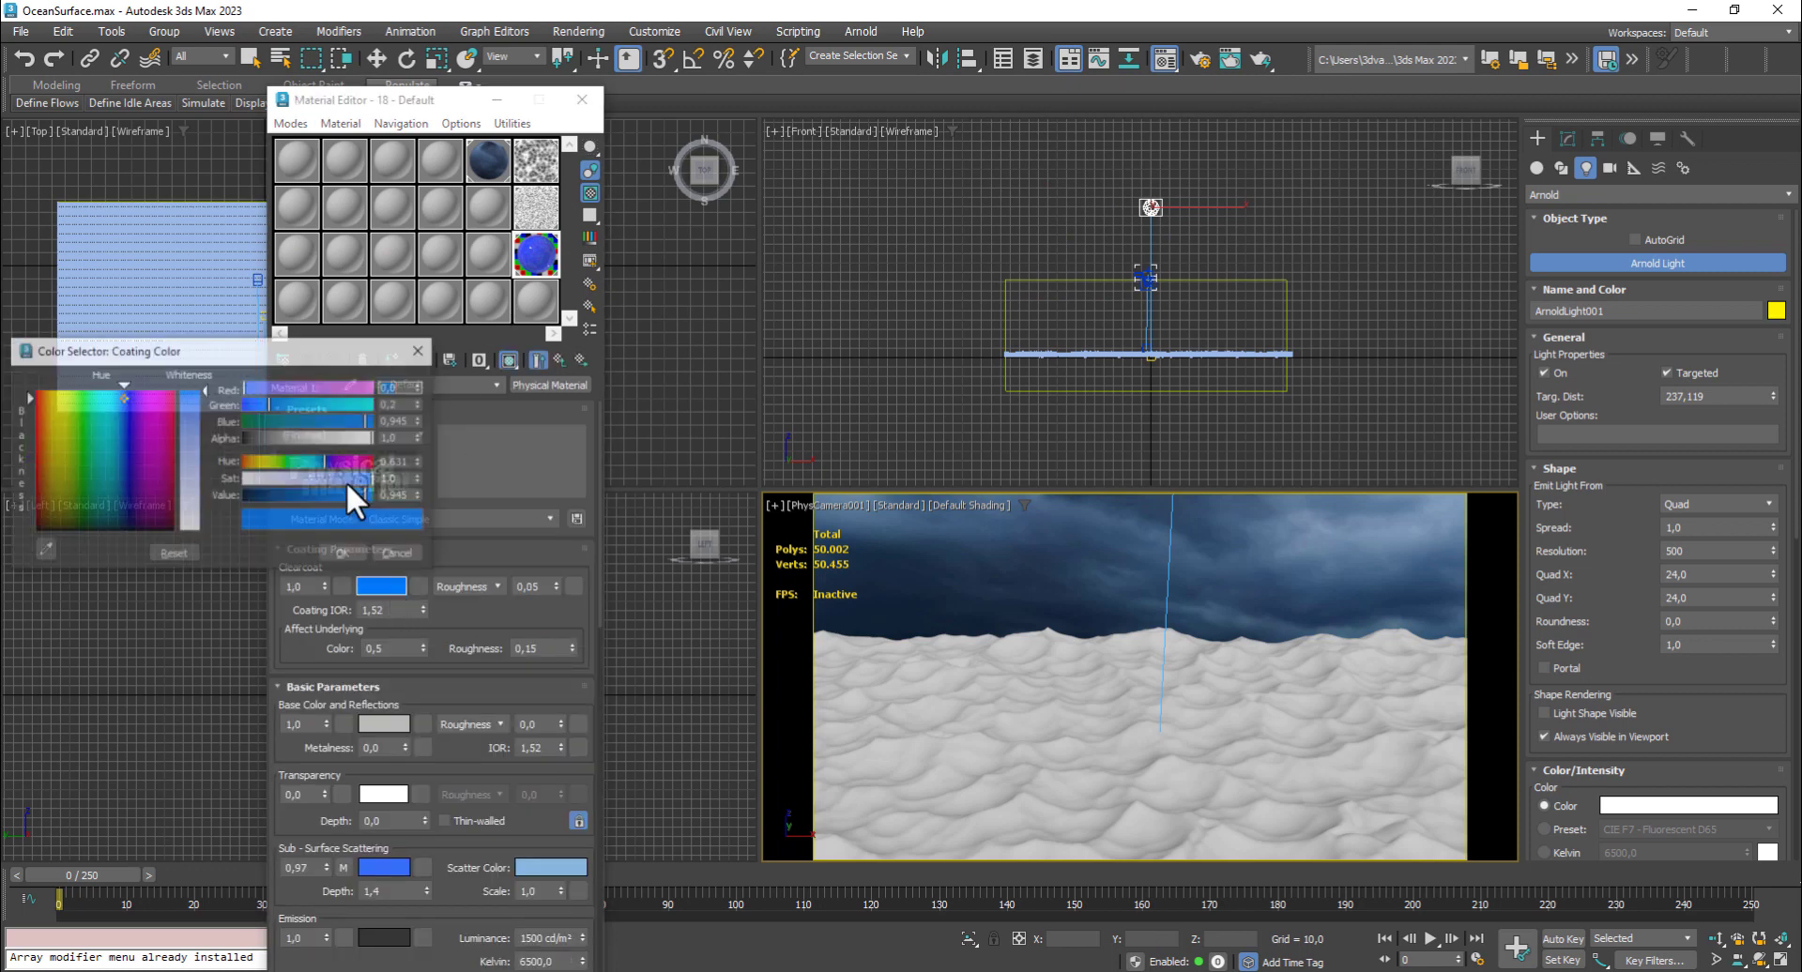
click(188, 486)
click(264, 496)
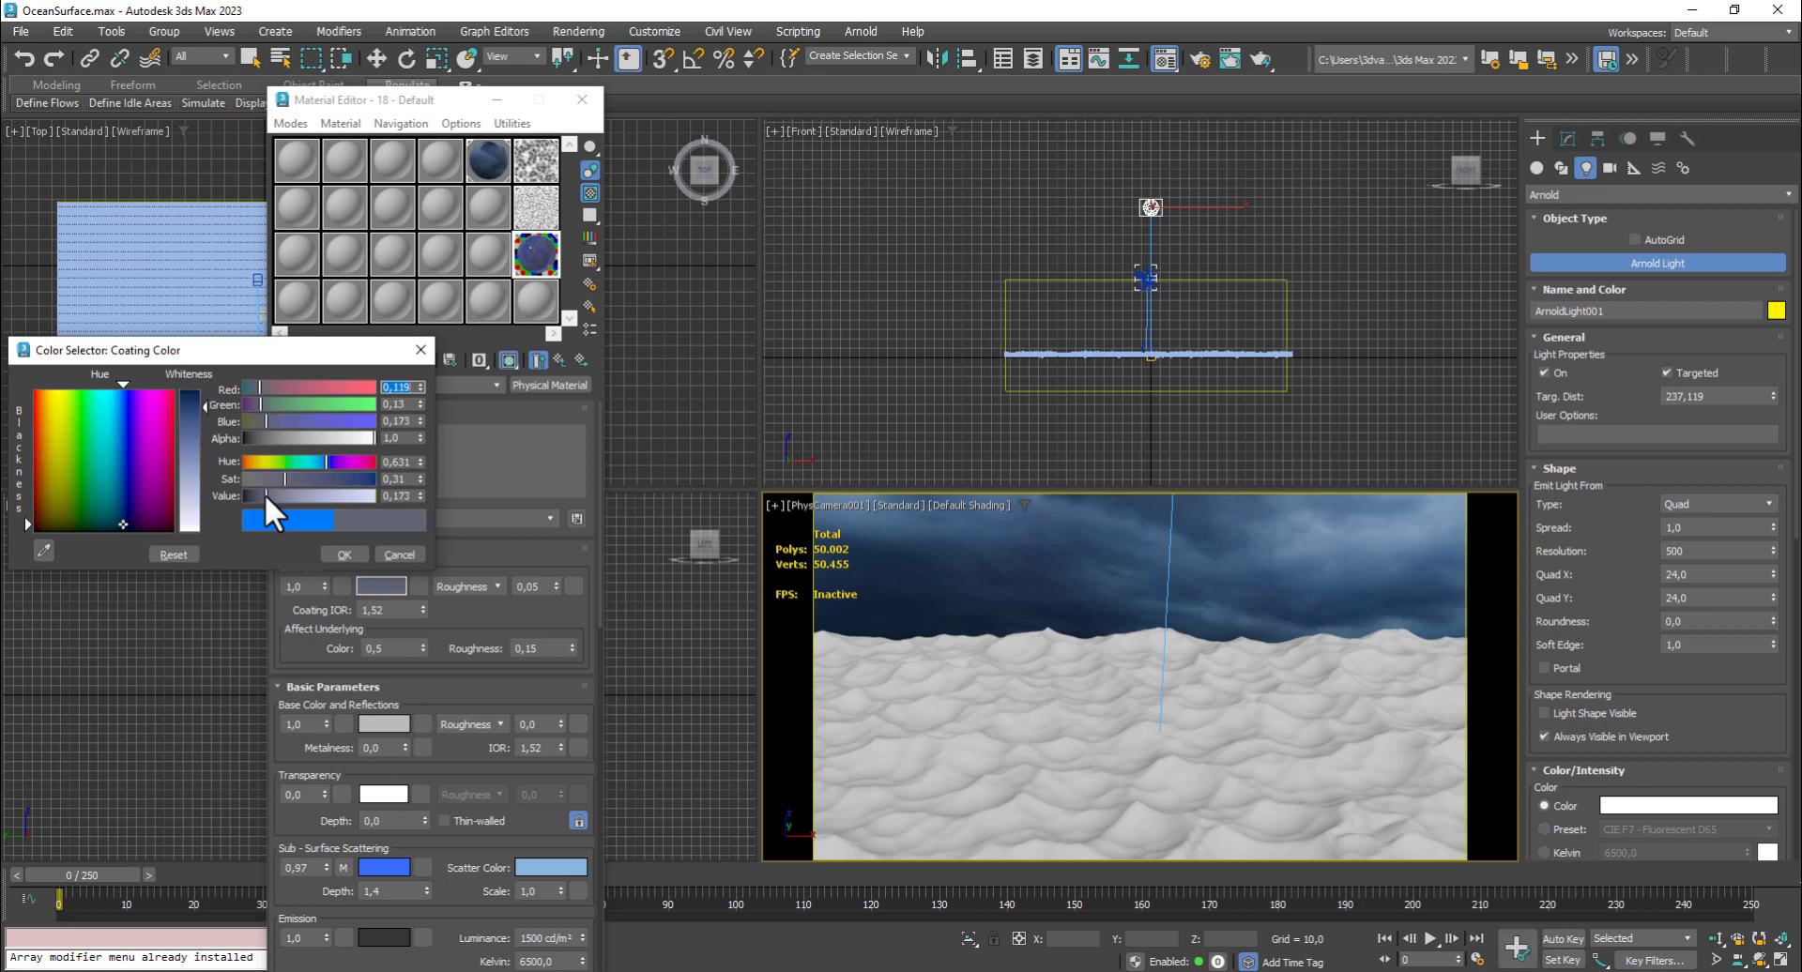
click(424, 343)
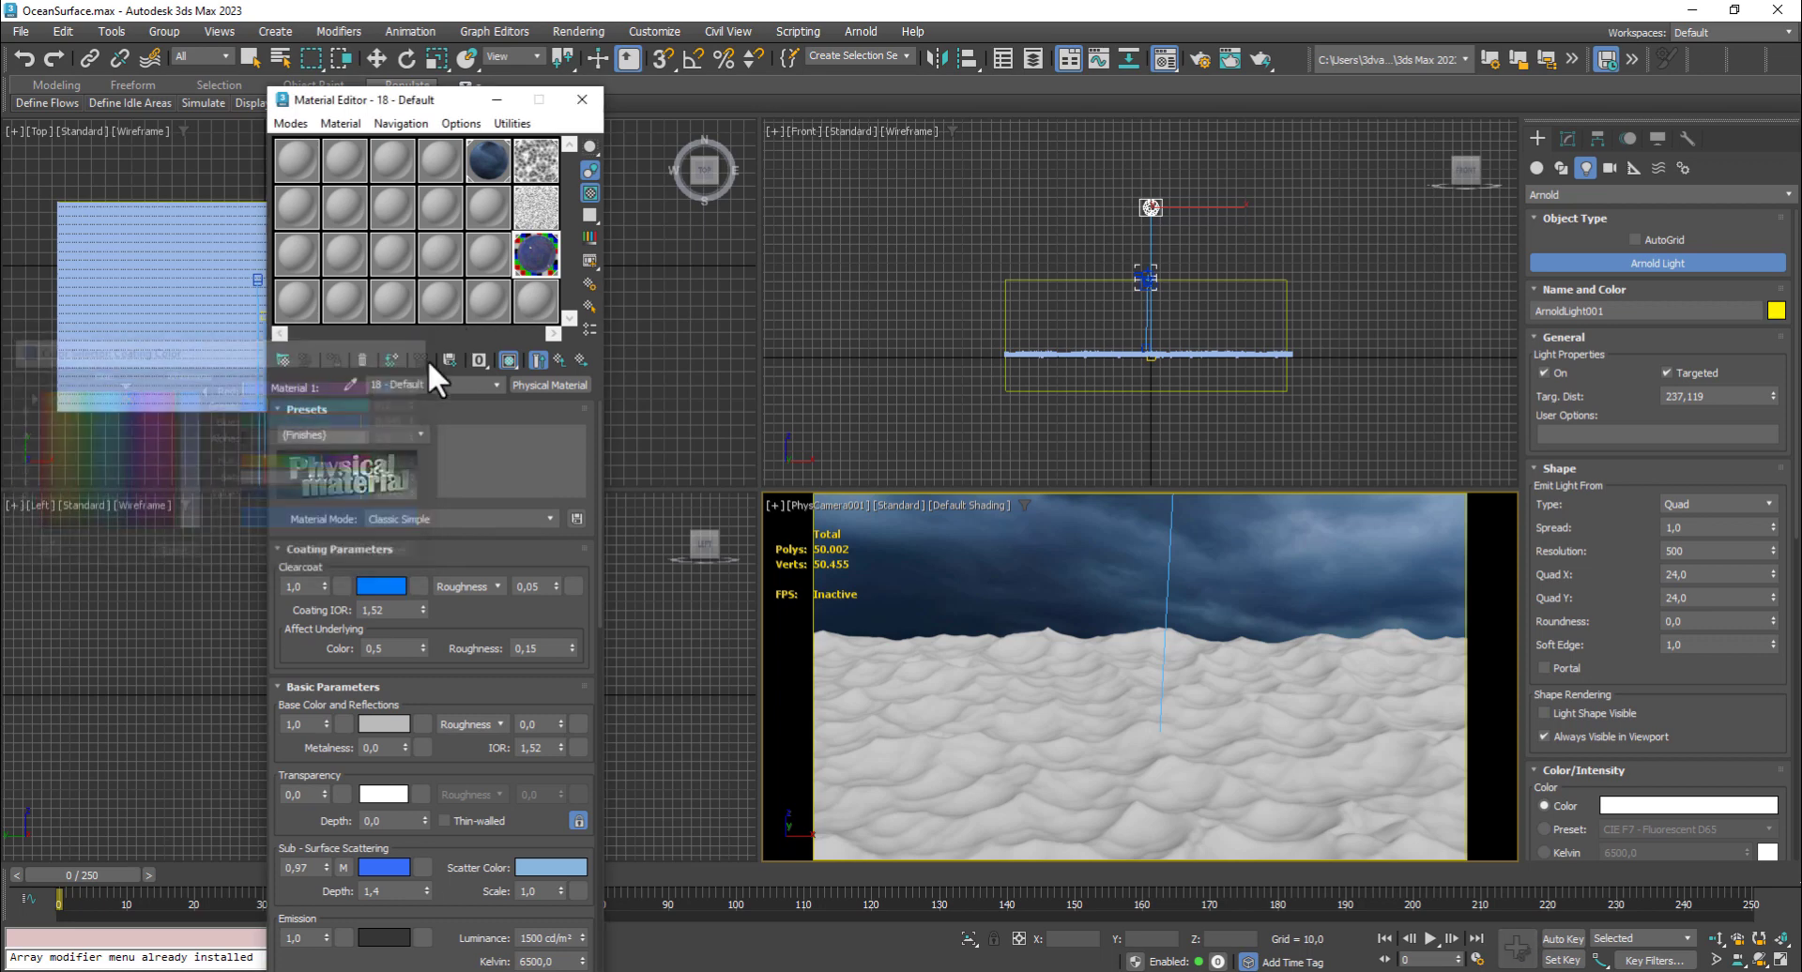
Test-render the camera view and close the rendered image
click(1111, 660)
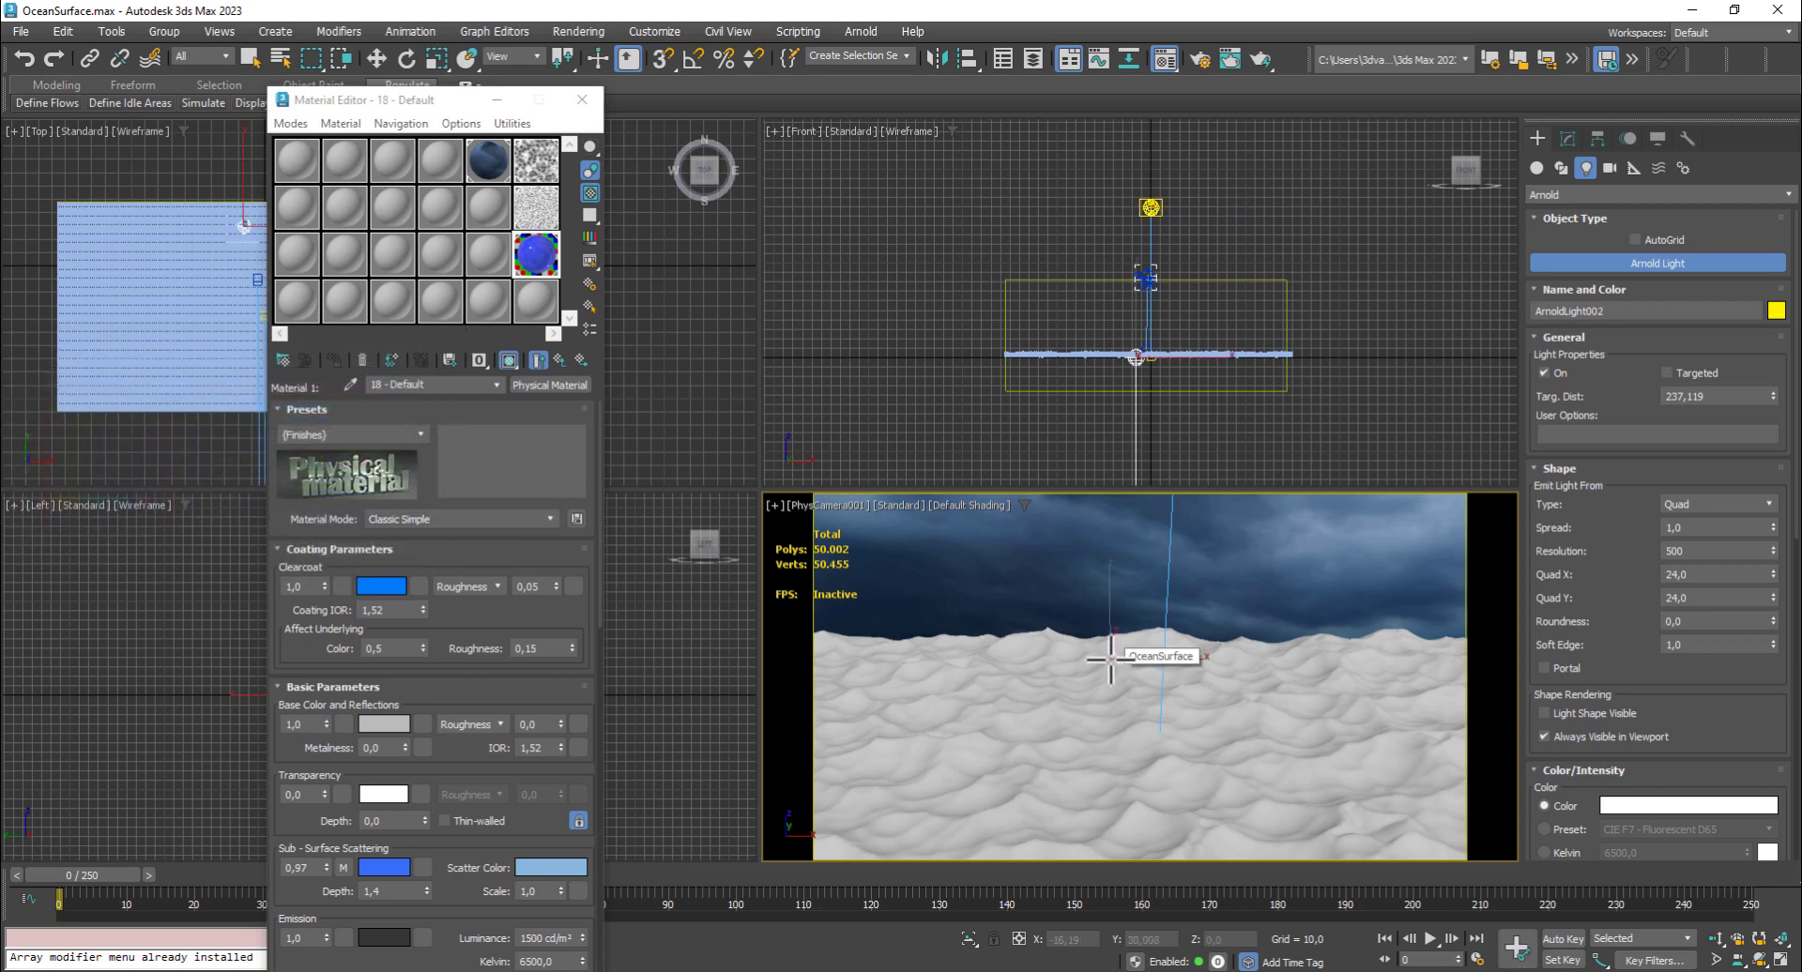
key(shift+q)
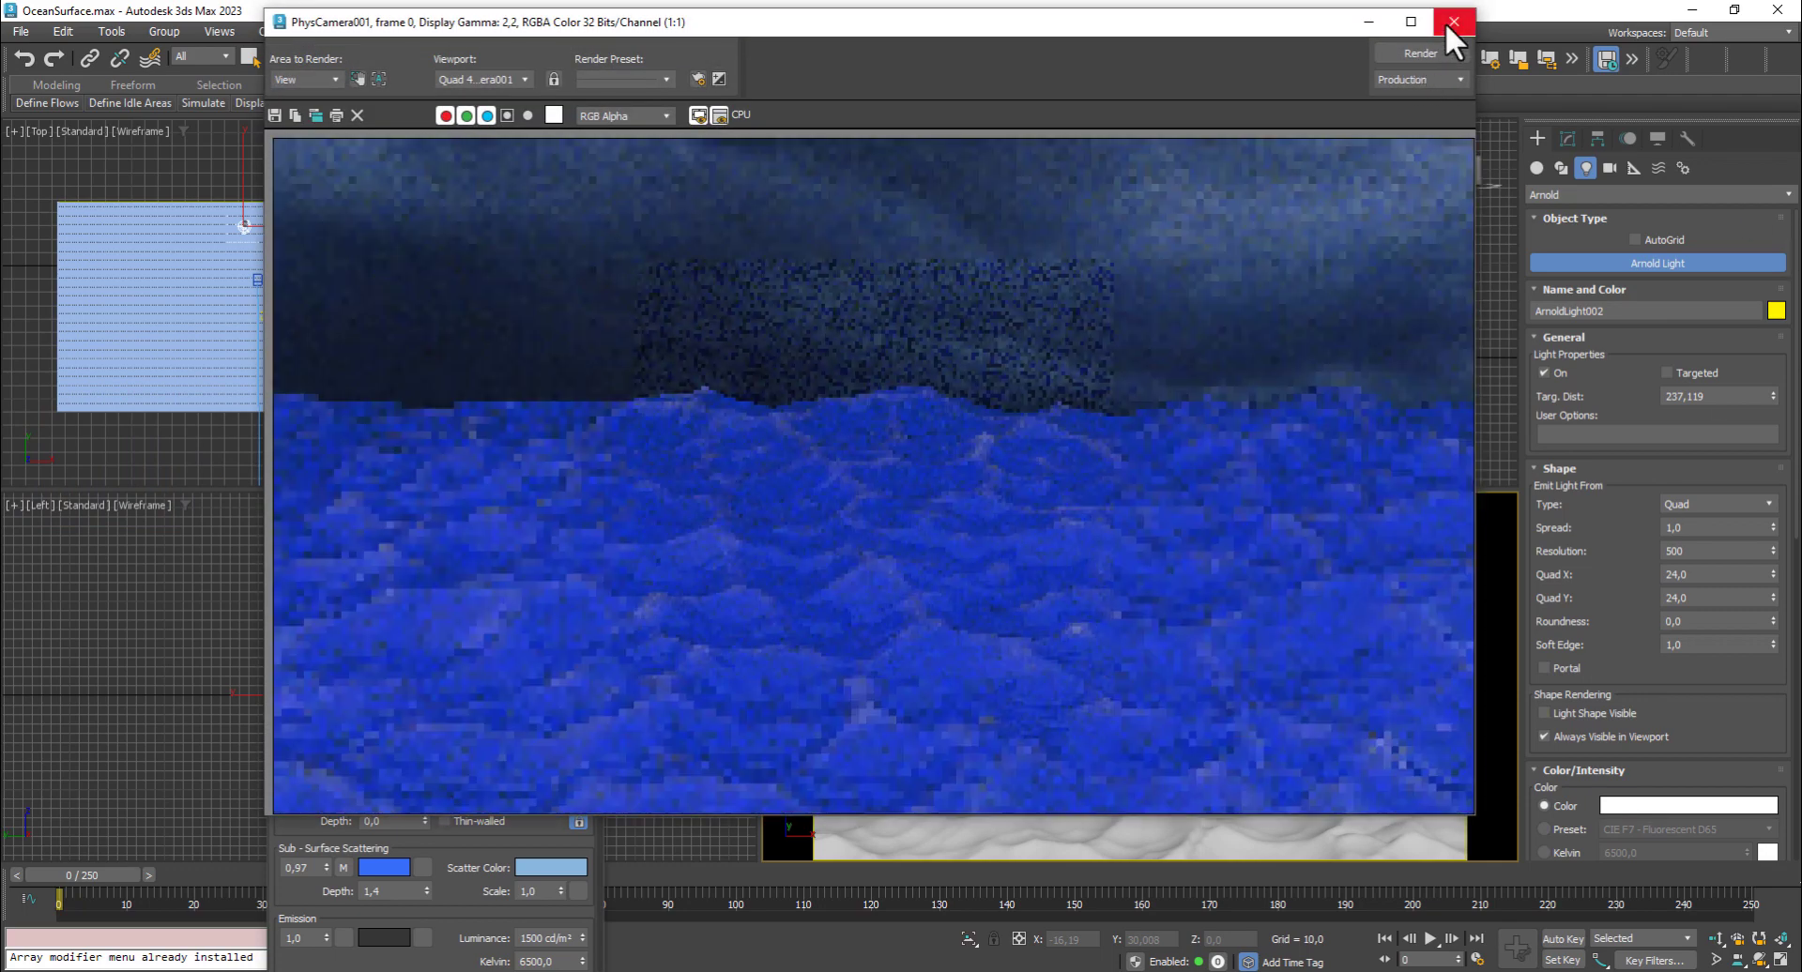
click(1452, 21)
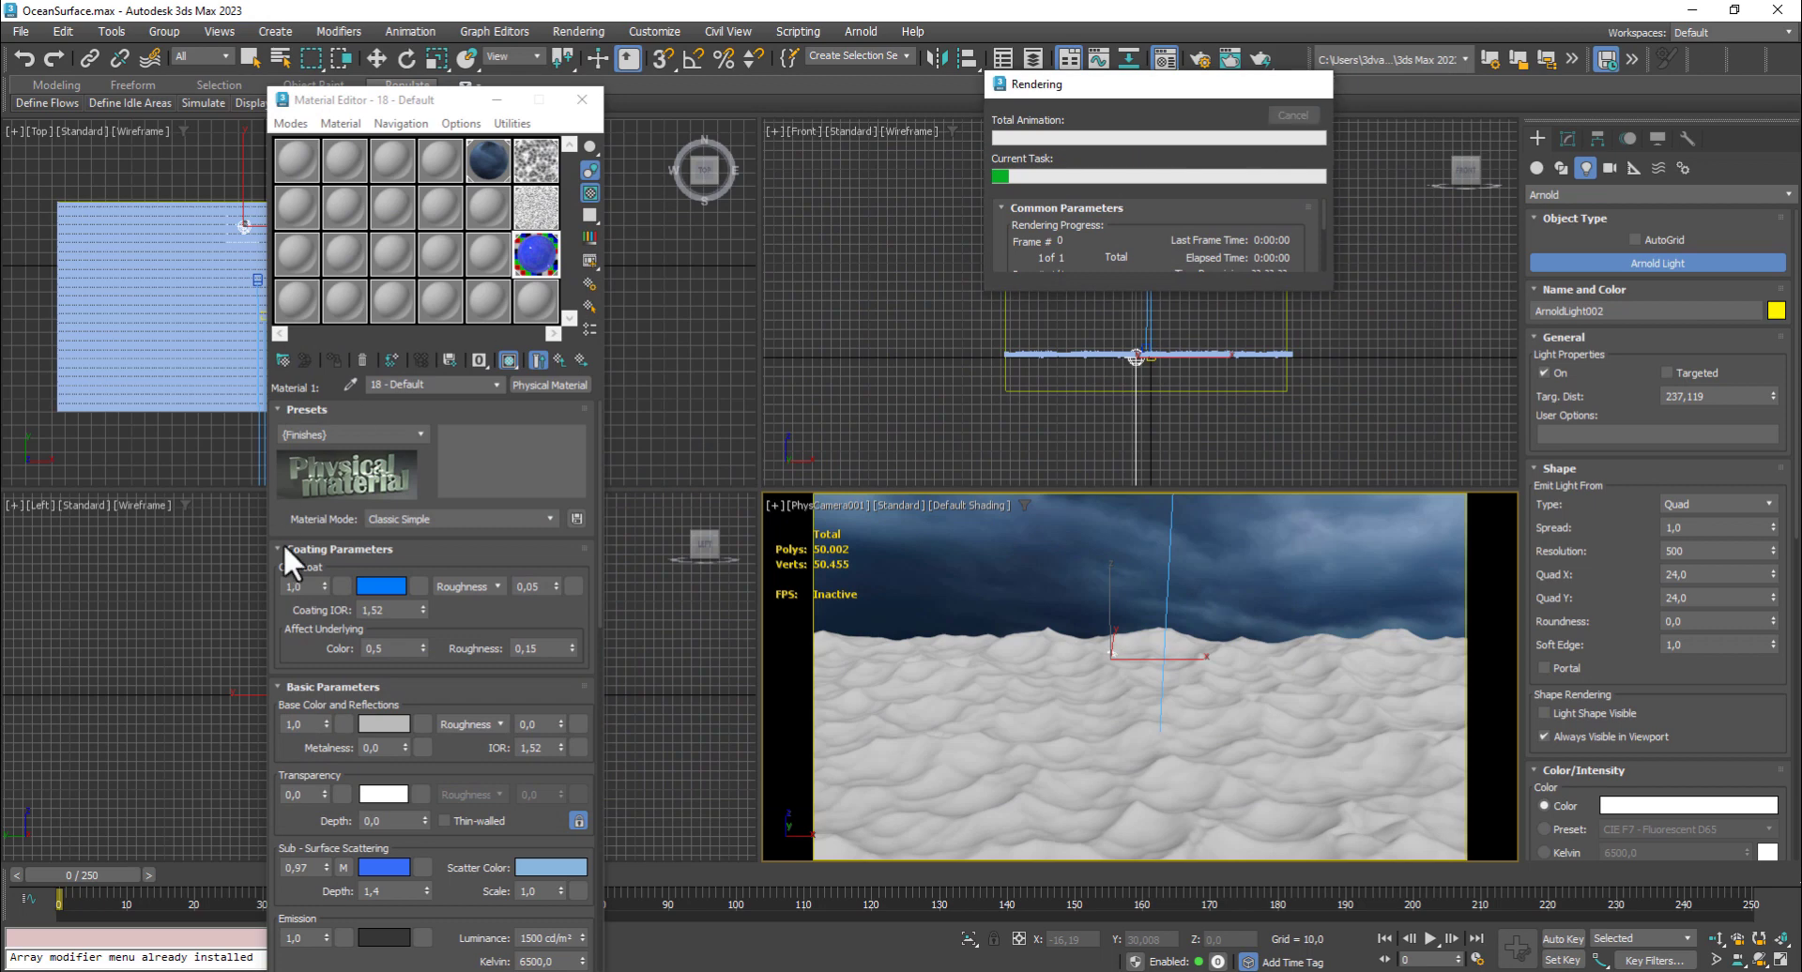
Set the first sub-material's clearcoat weight to 0.64 and darken its coating color to saturation 0.44 and value 0.115
drag(324, 583, 324, 615)
click(380, 587)
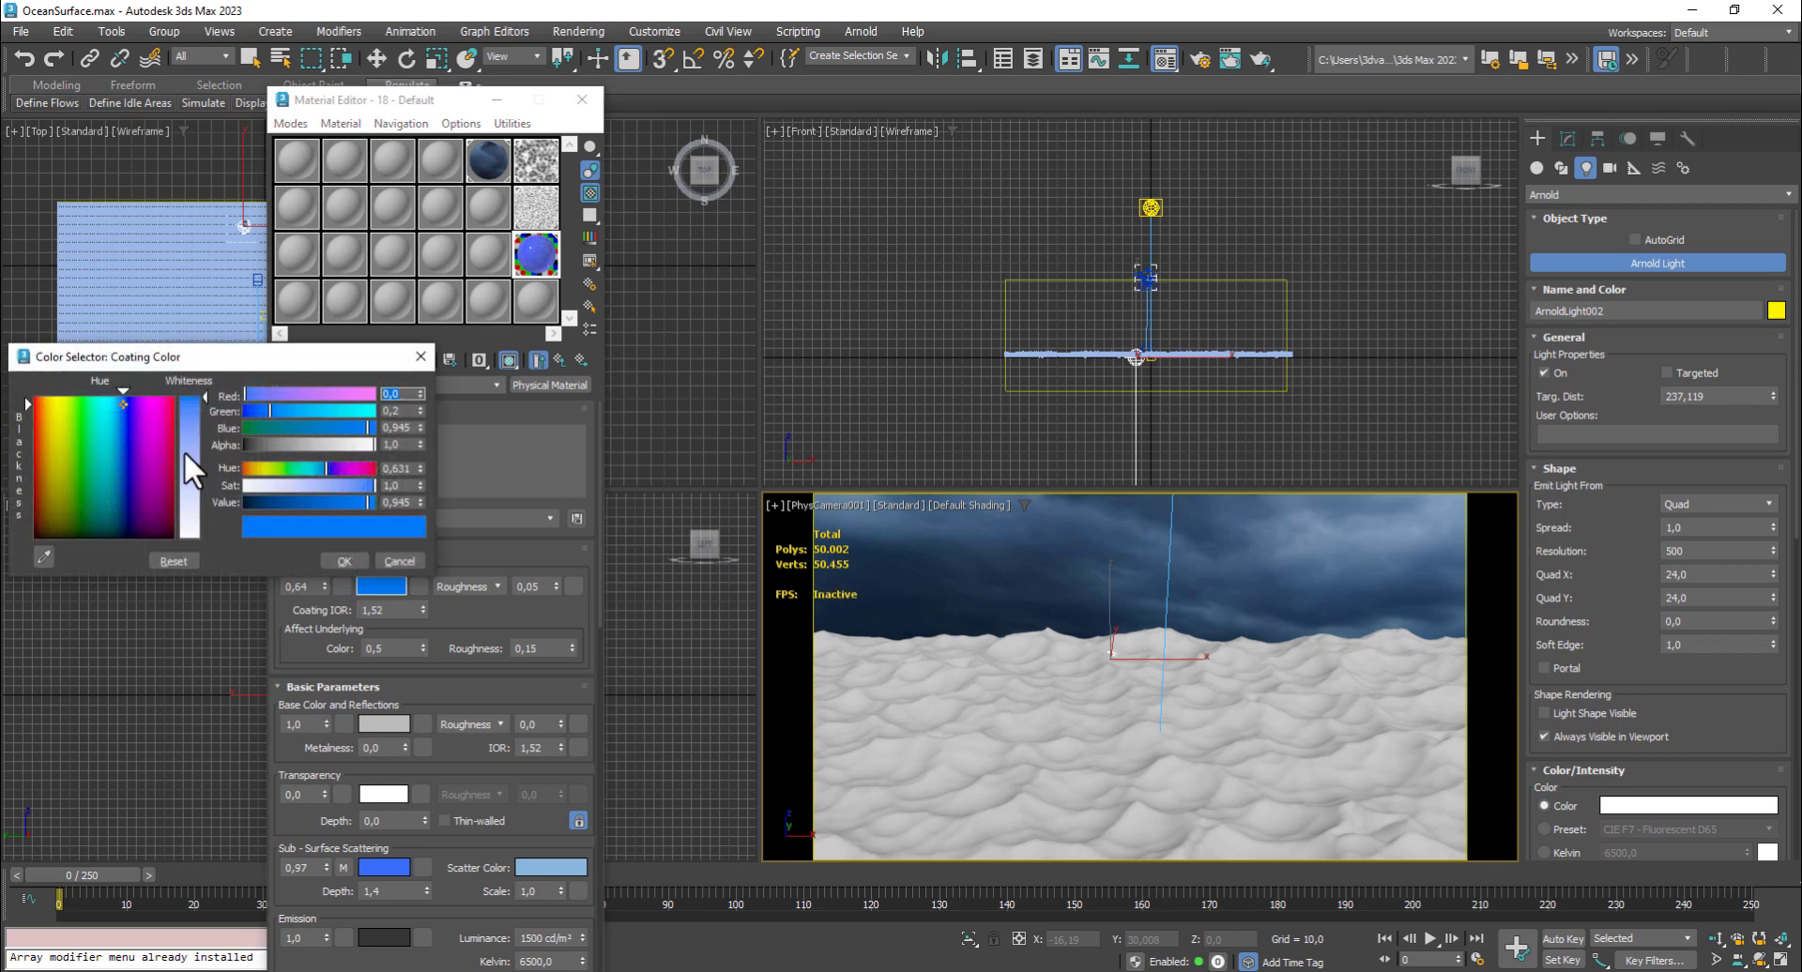
click(192, 473)
drag(291, 506, 258, 500)
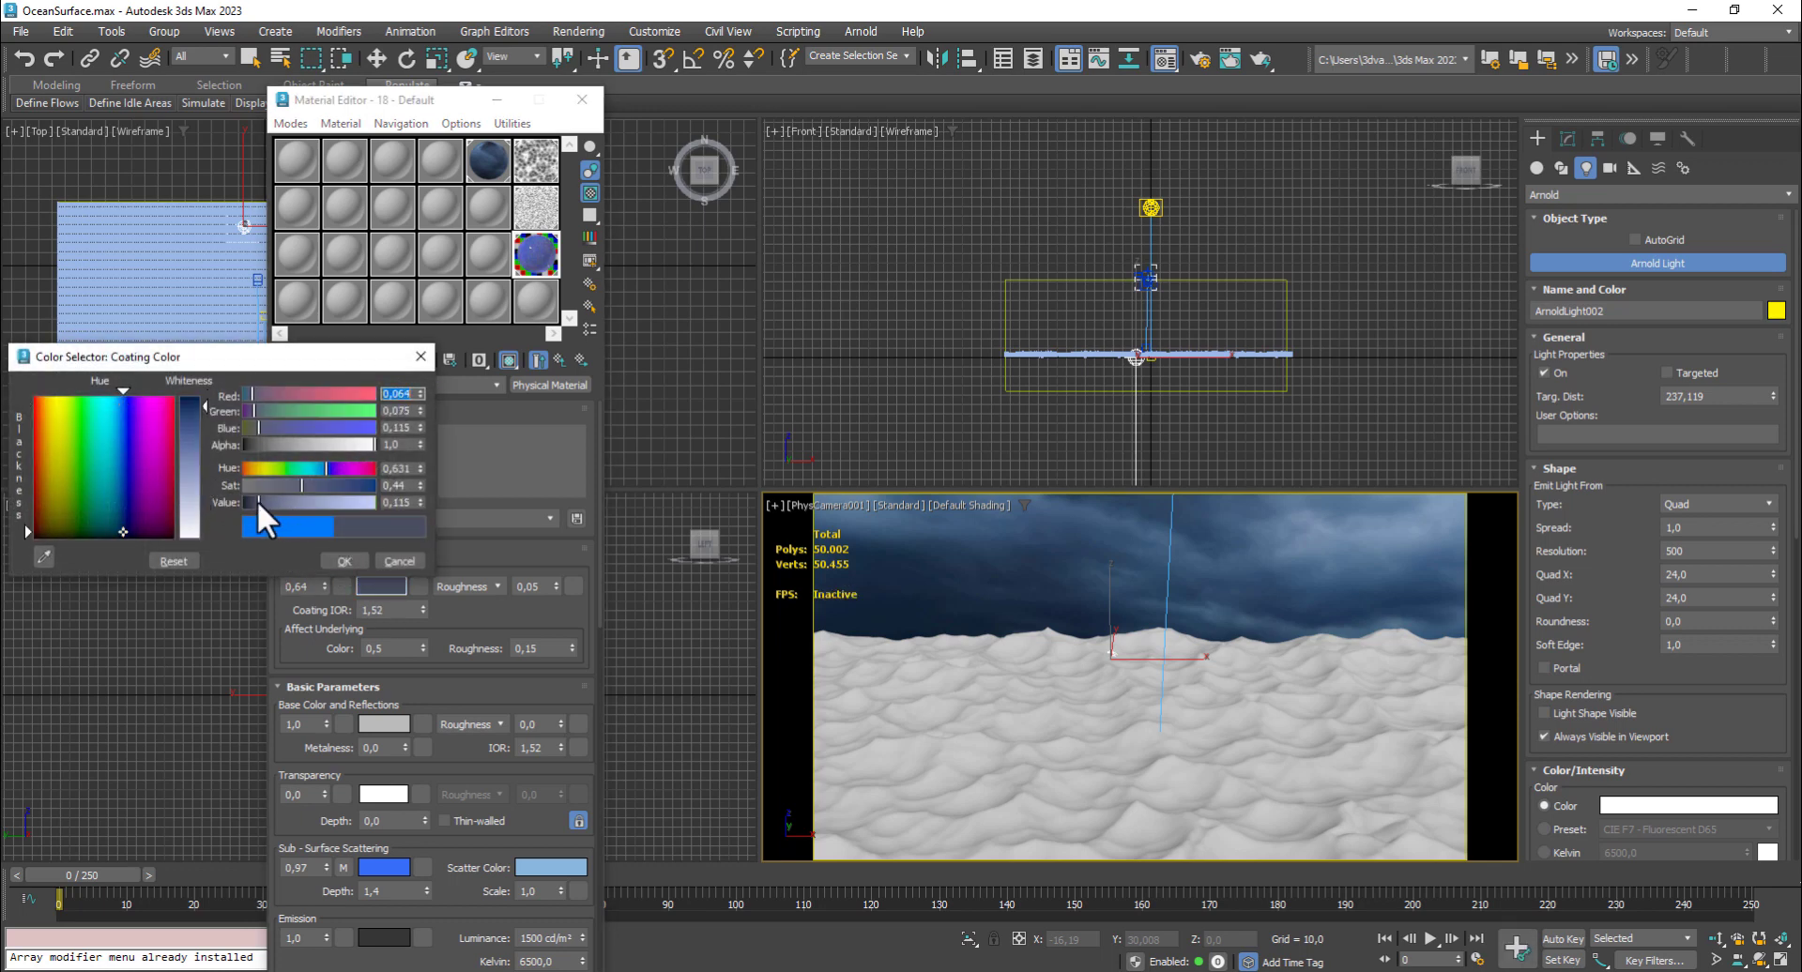
click(336, 561)
Test-render the camera view with the darkened coating, then cancel the render
click(927, 613)
right_click(909, 616)
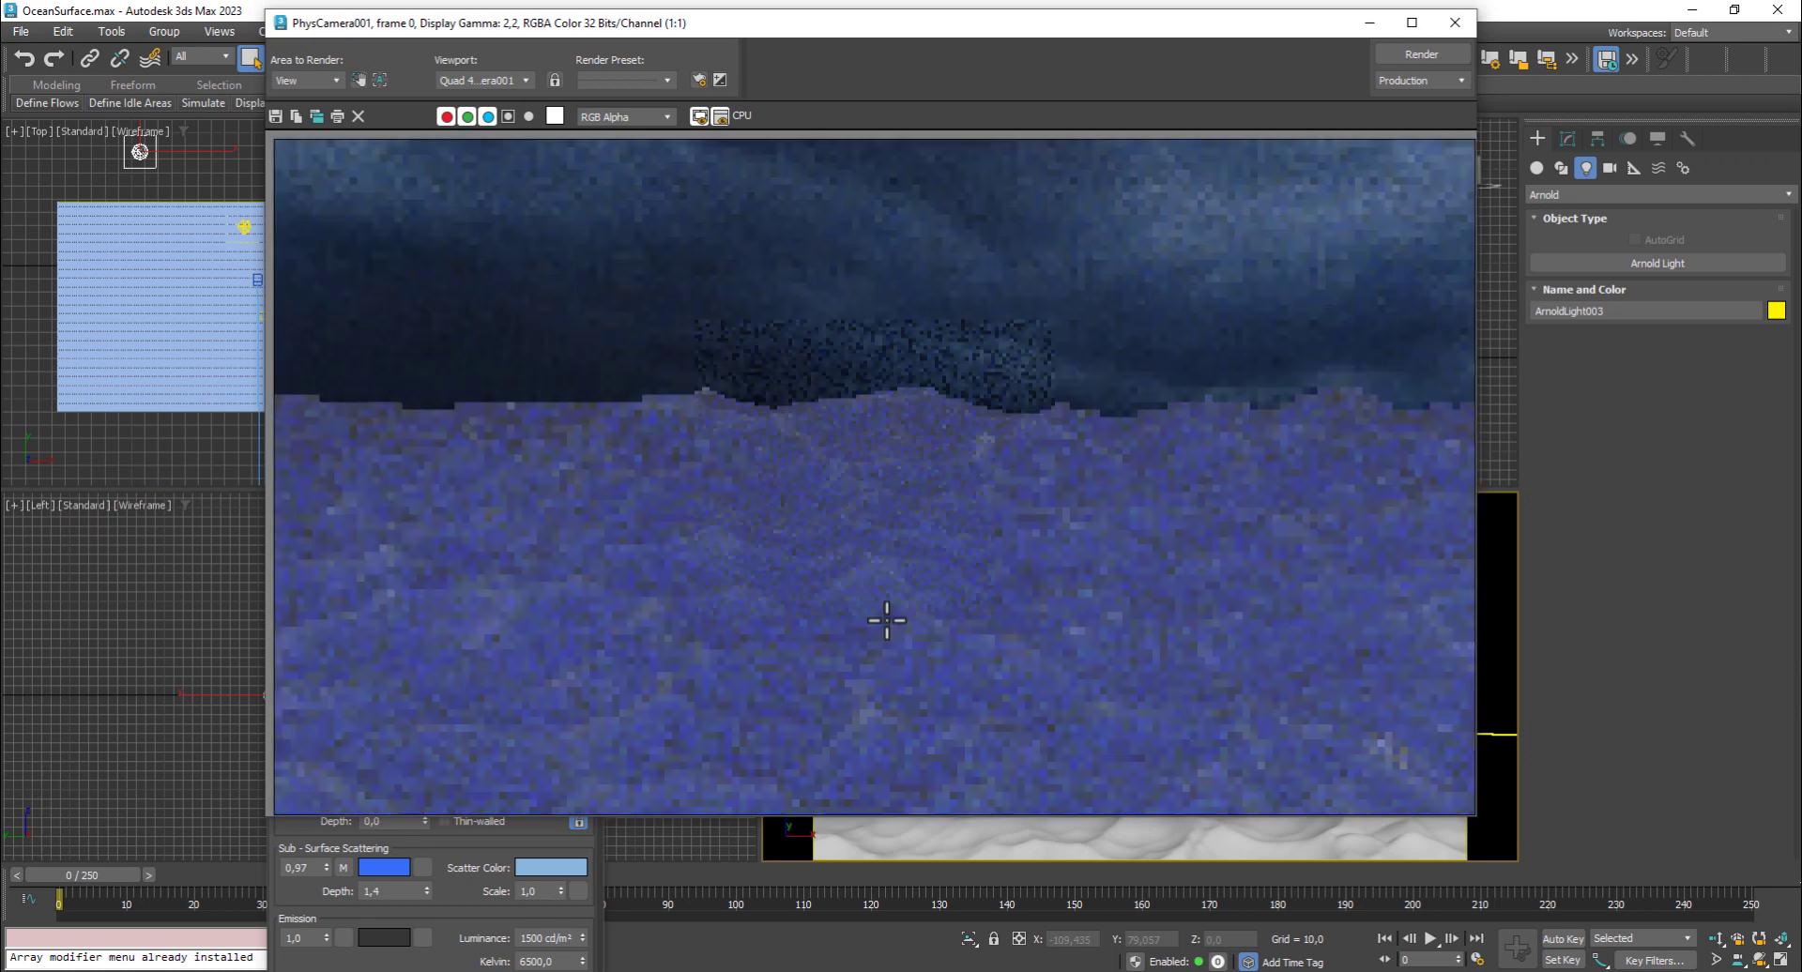
click(1455, 20)
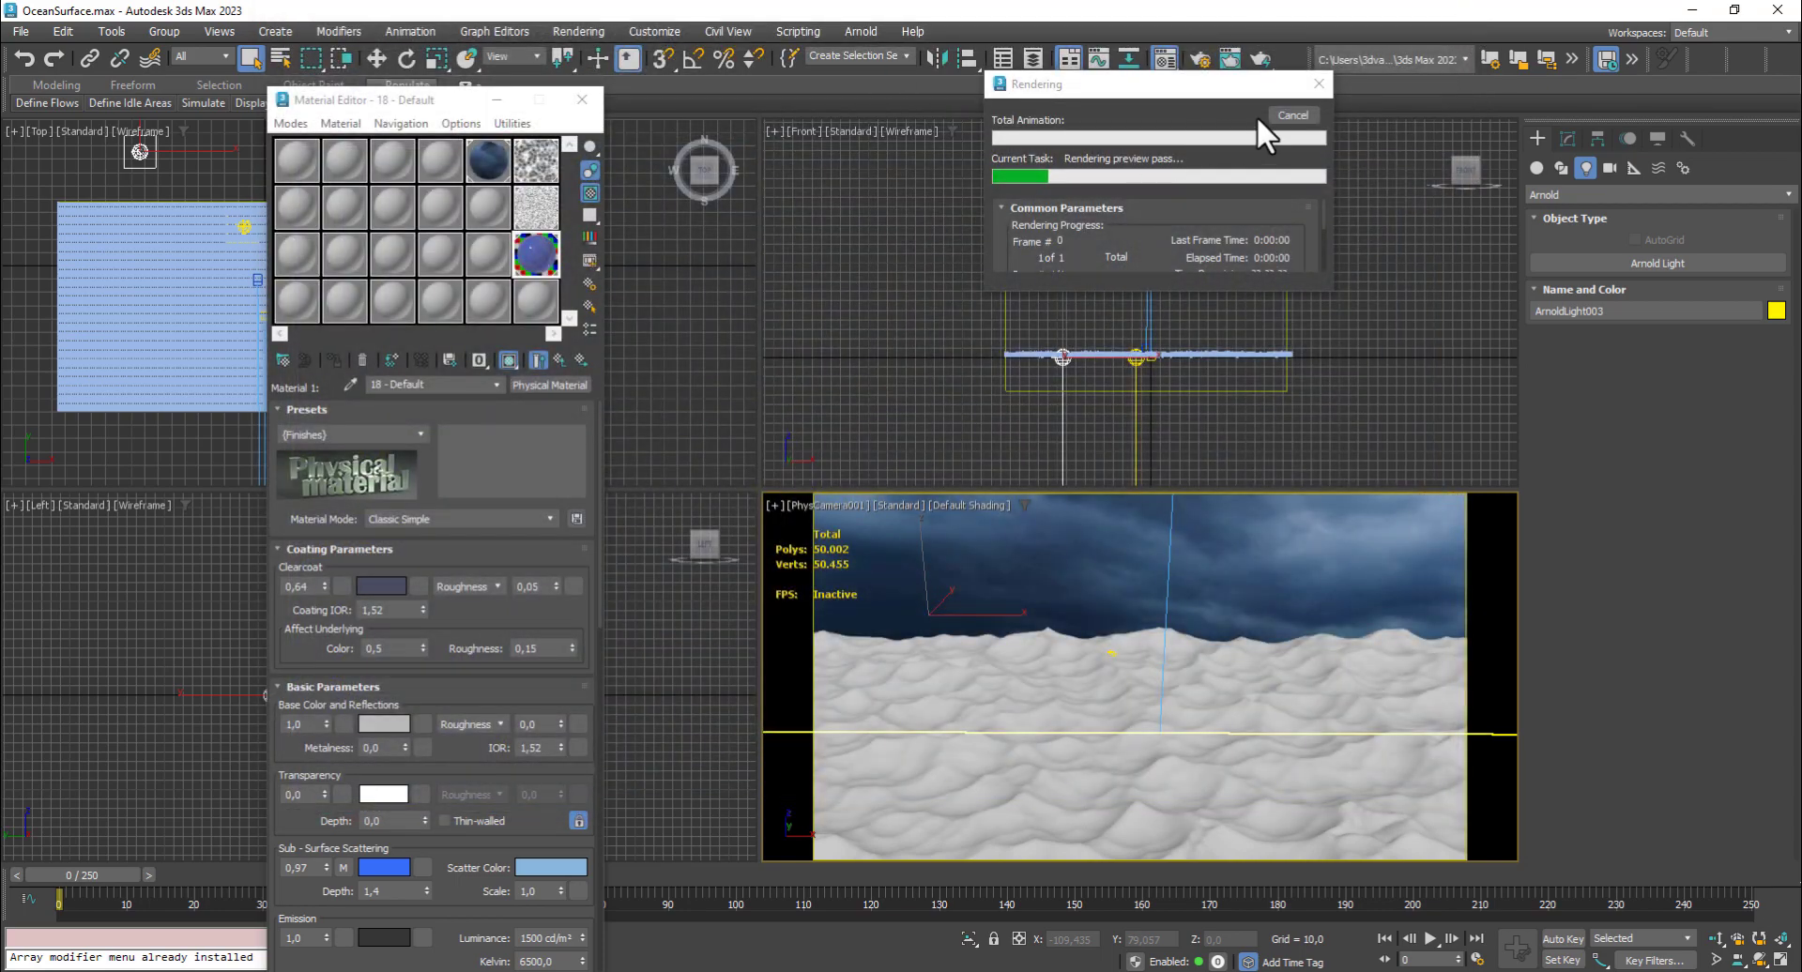
click(1292, 114)
Enable Physical Camera Exposure Control in the scene's environment settings
click(580, 30)
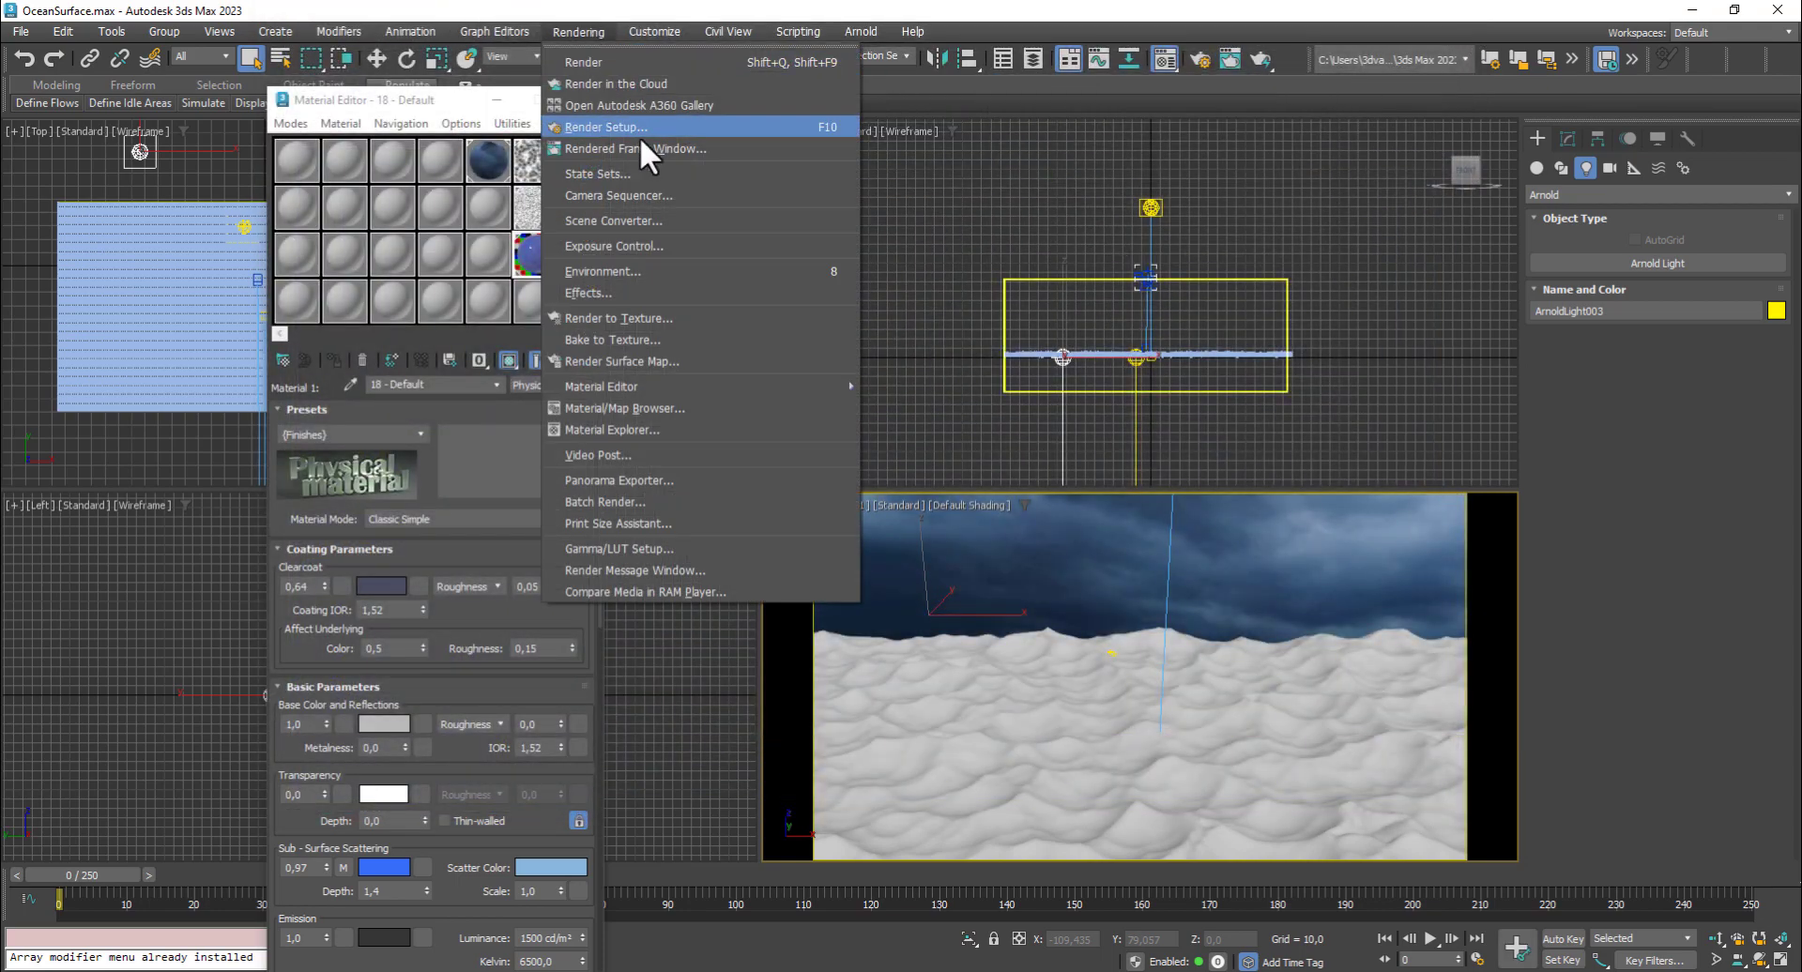
click(657, 270)
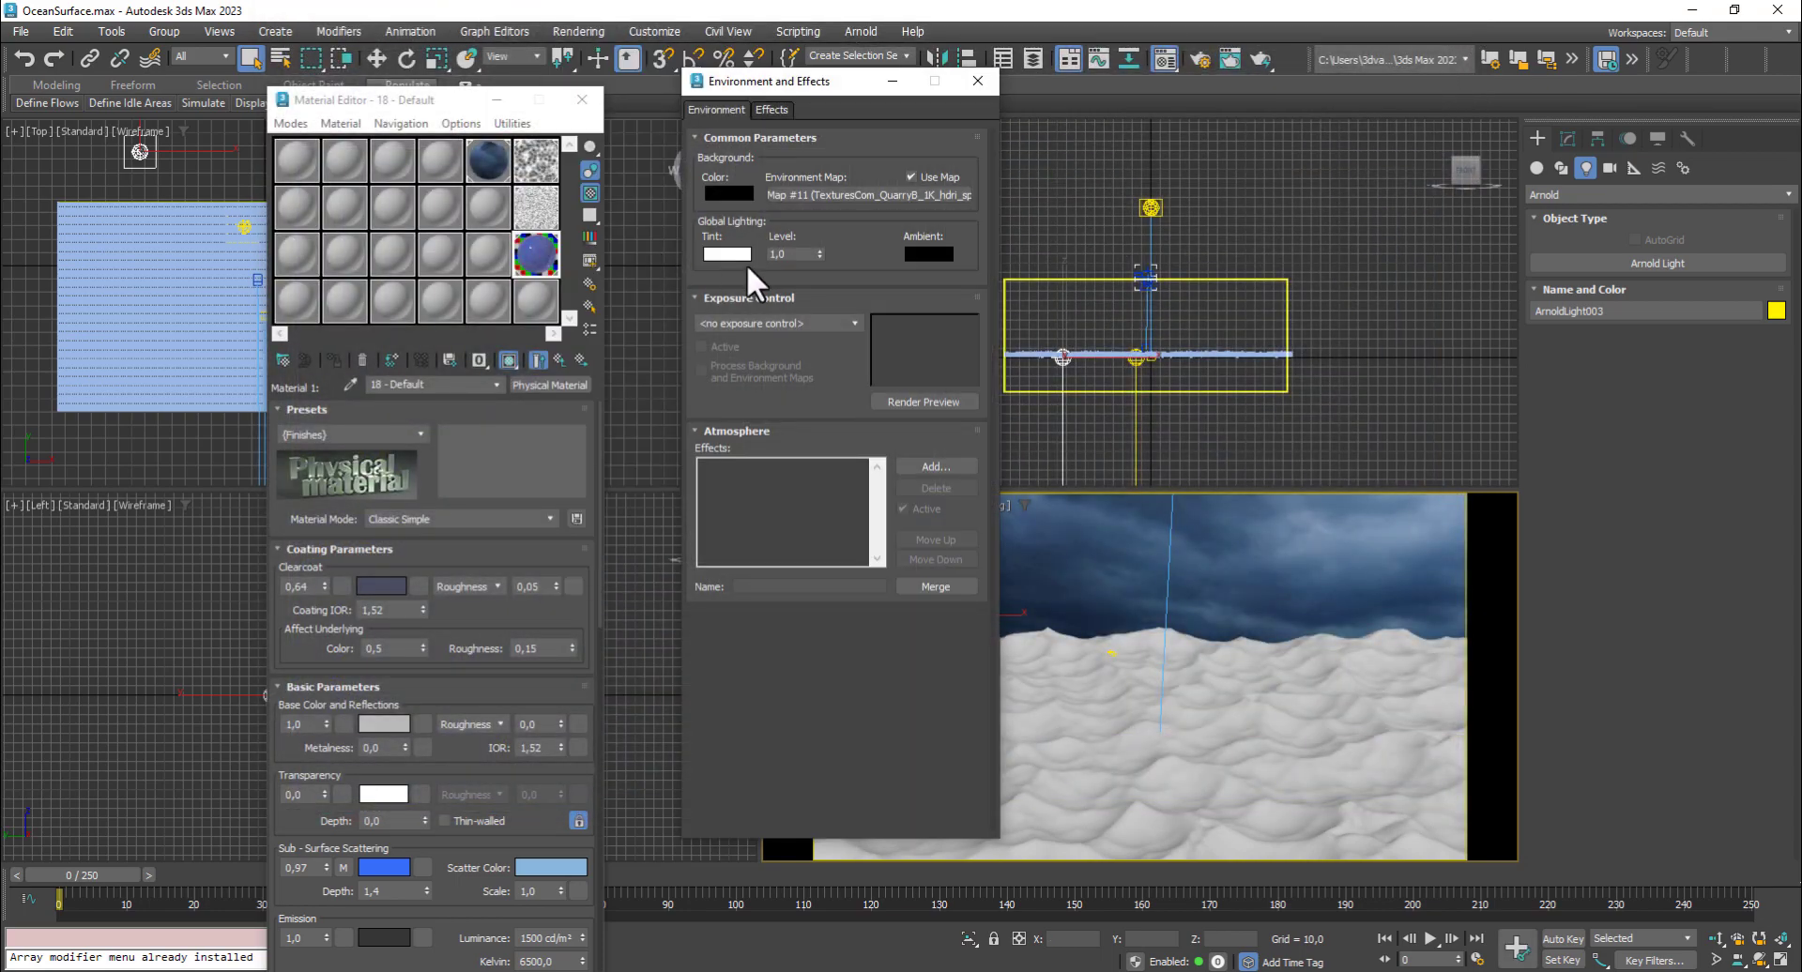
click(785, 323)
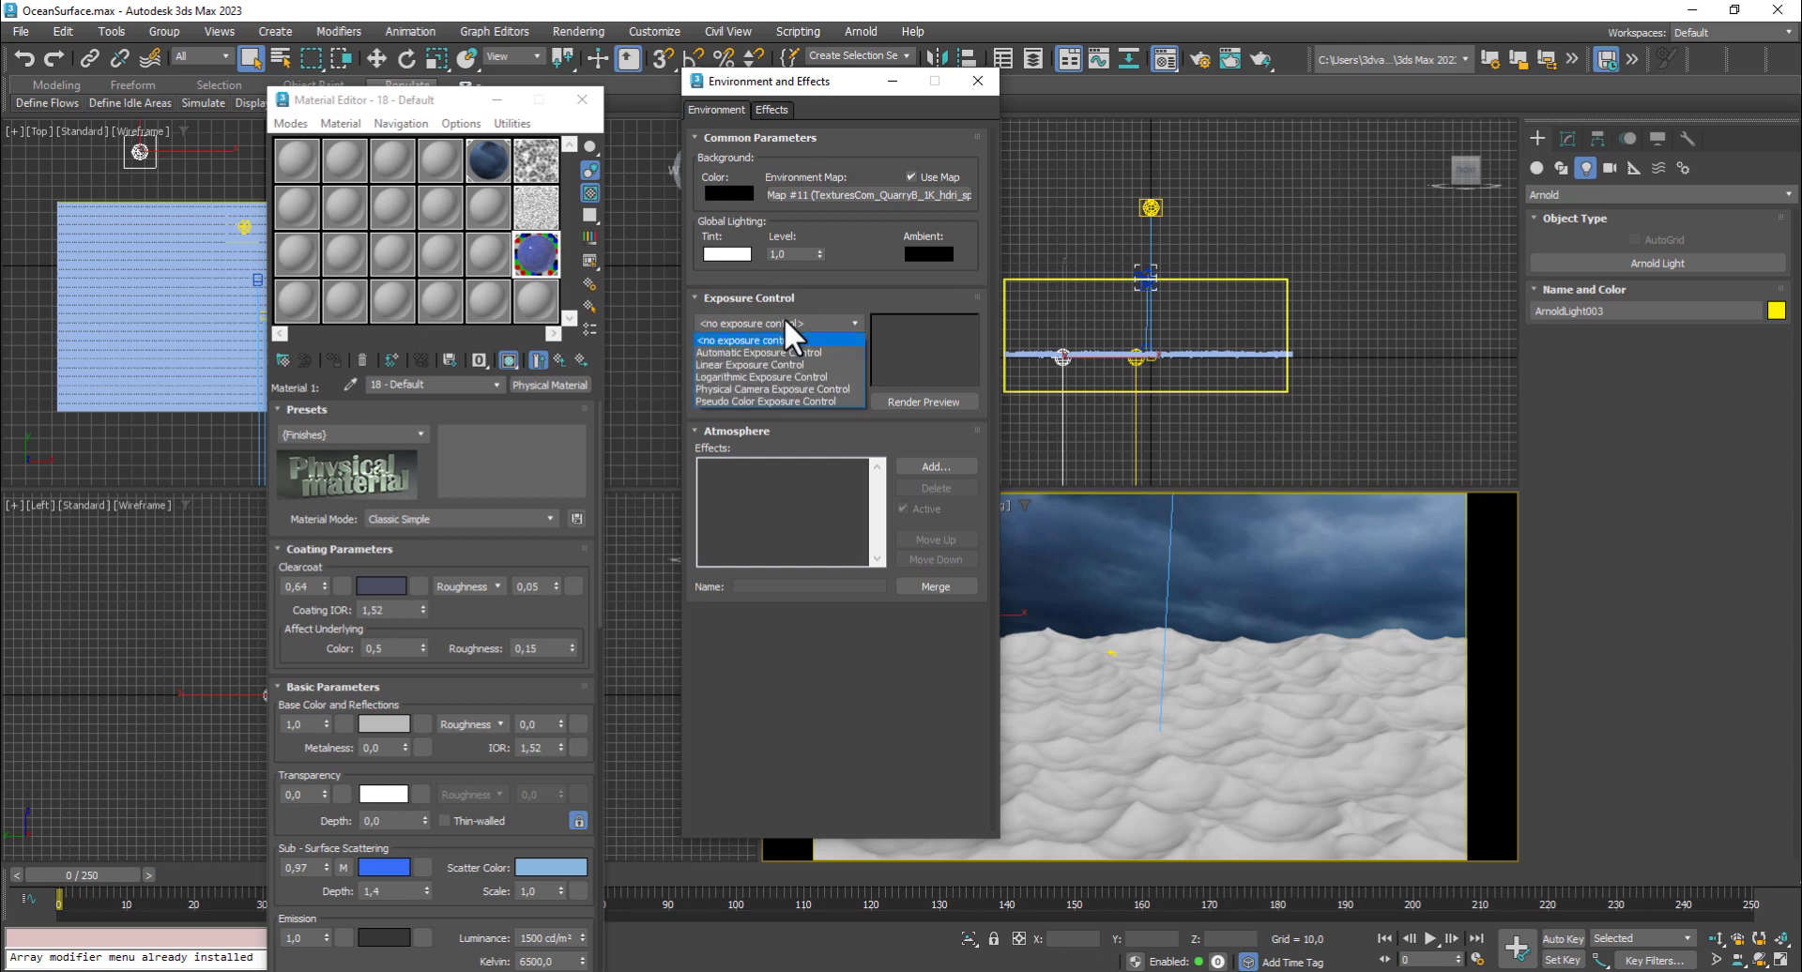
click(764, 388)
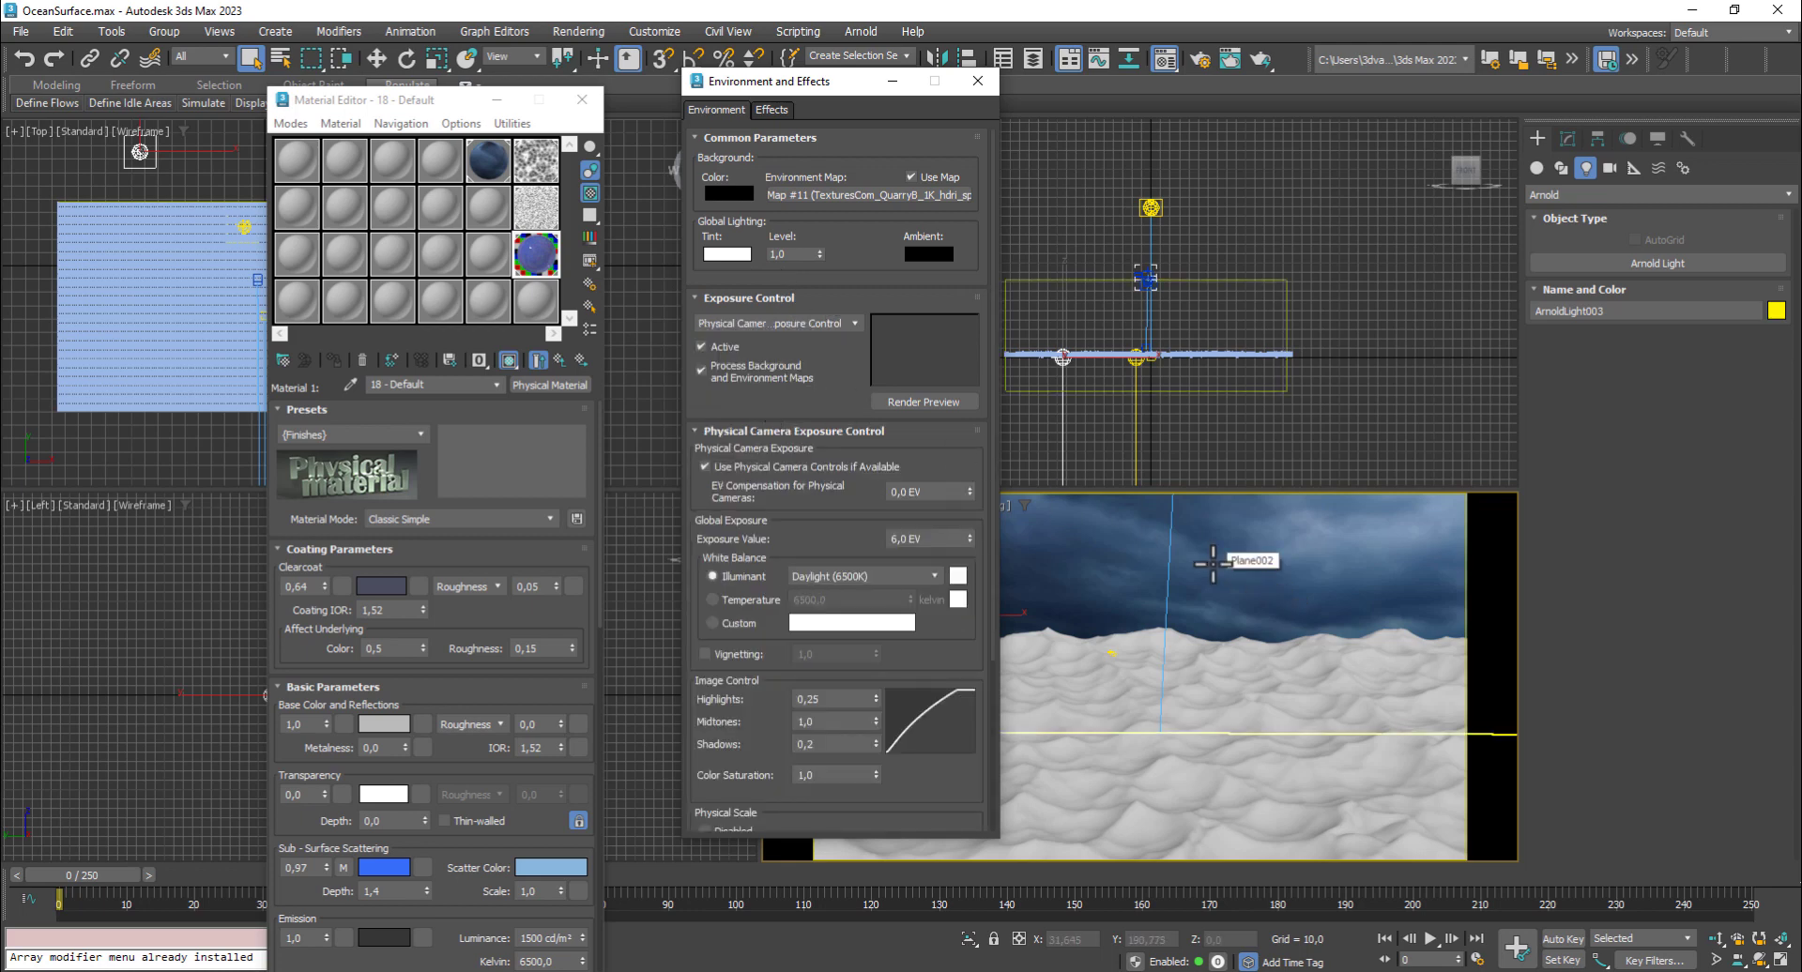
Test-render the camera view with the physical camera exposure control, then cancel the render
key(shift+q)
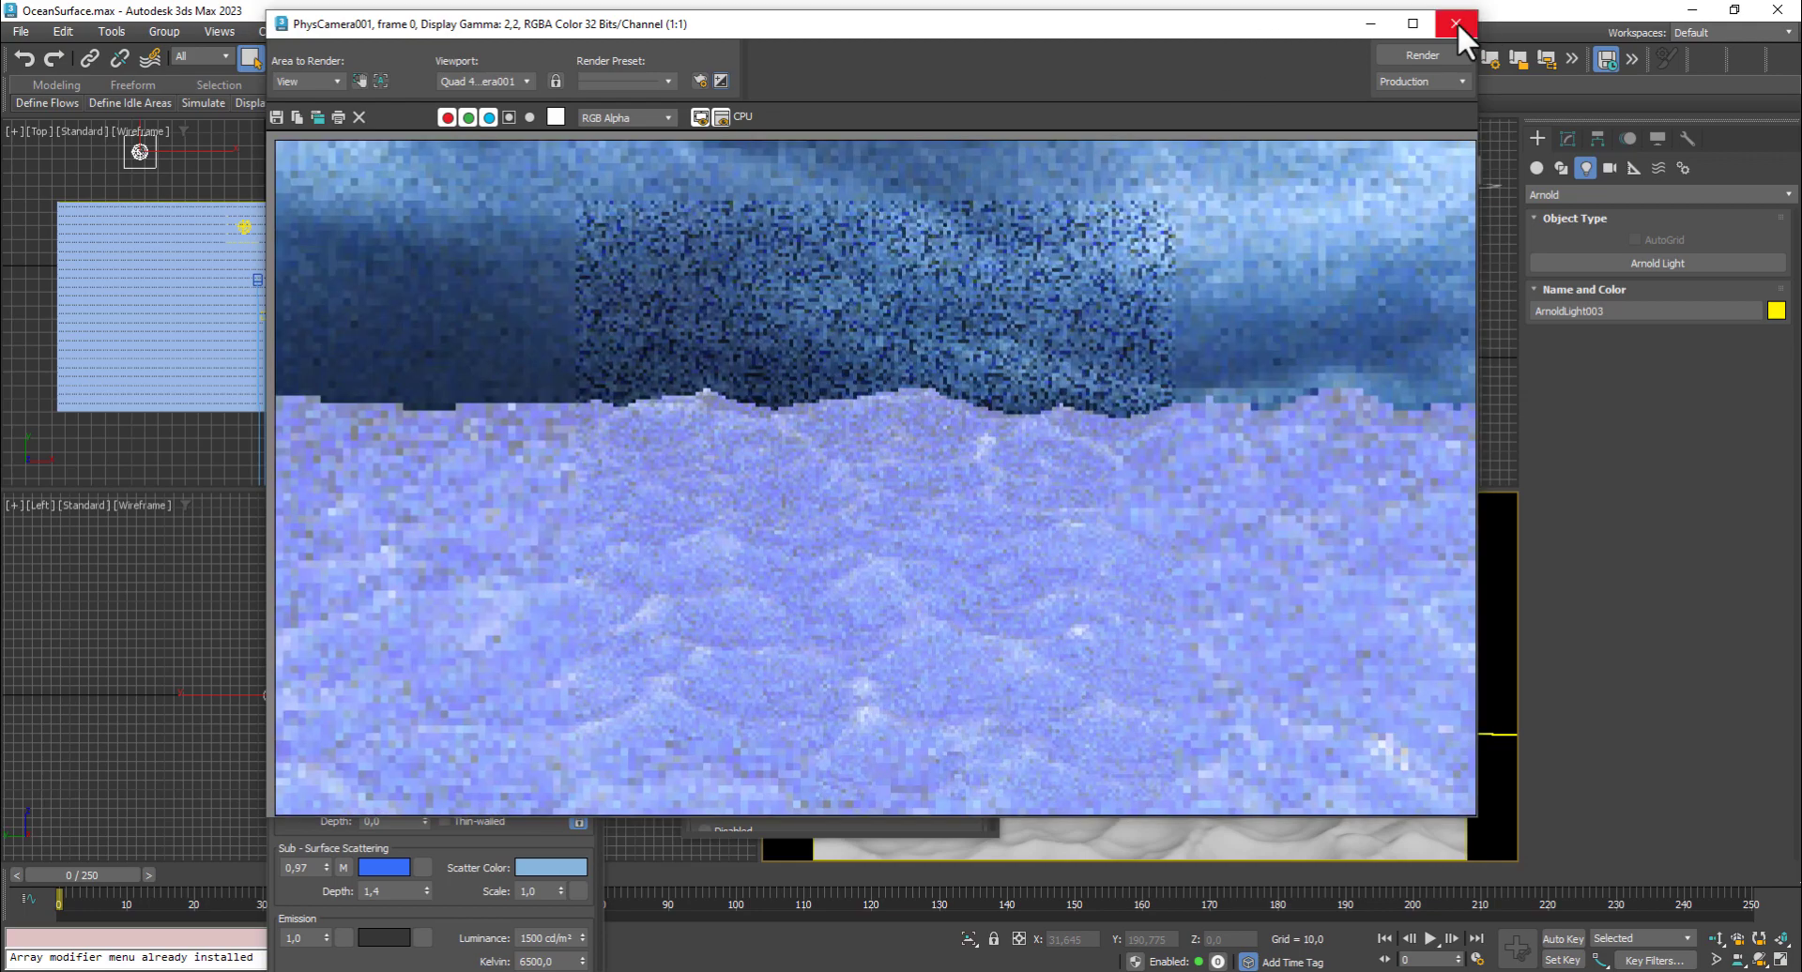
click(1456, 23)
click(1291, 115)
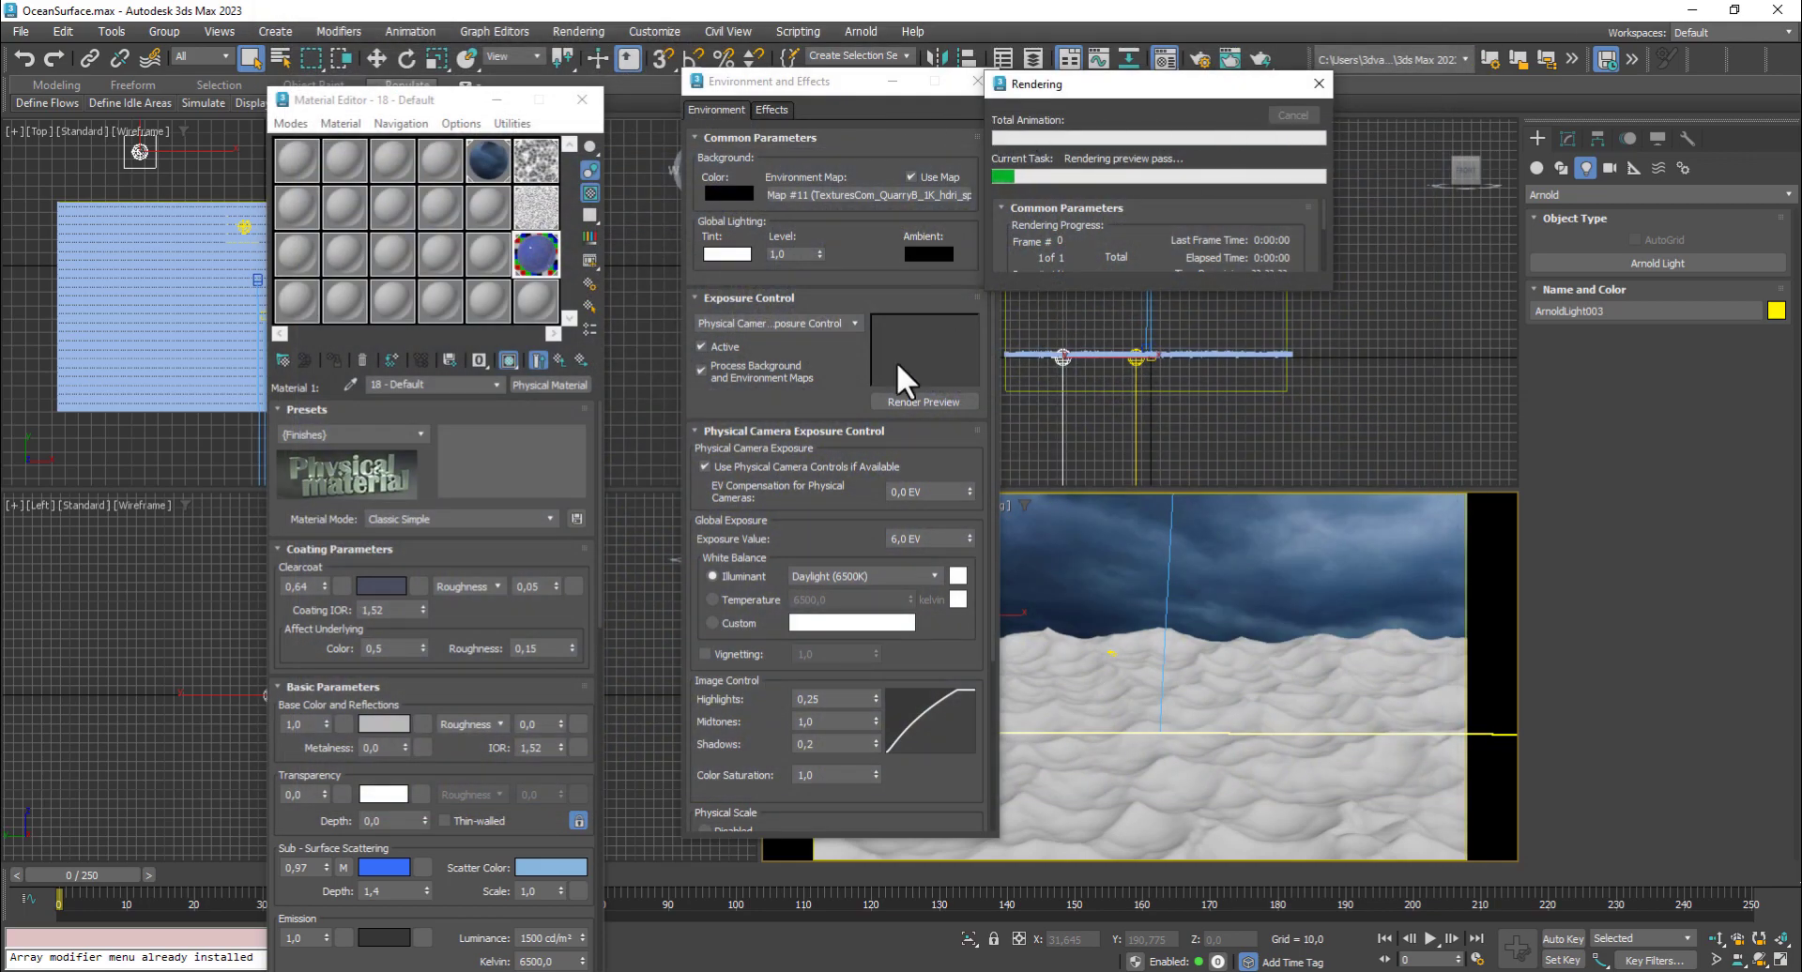
Set the physical camera EV compensation to -1.3 EV and the global exposure value to 7 EV
click(970, 494)
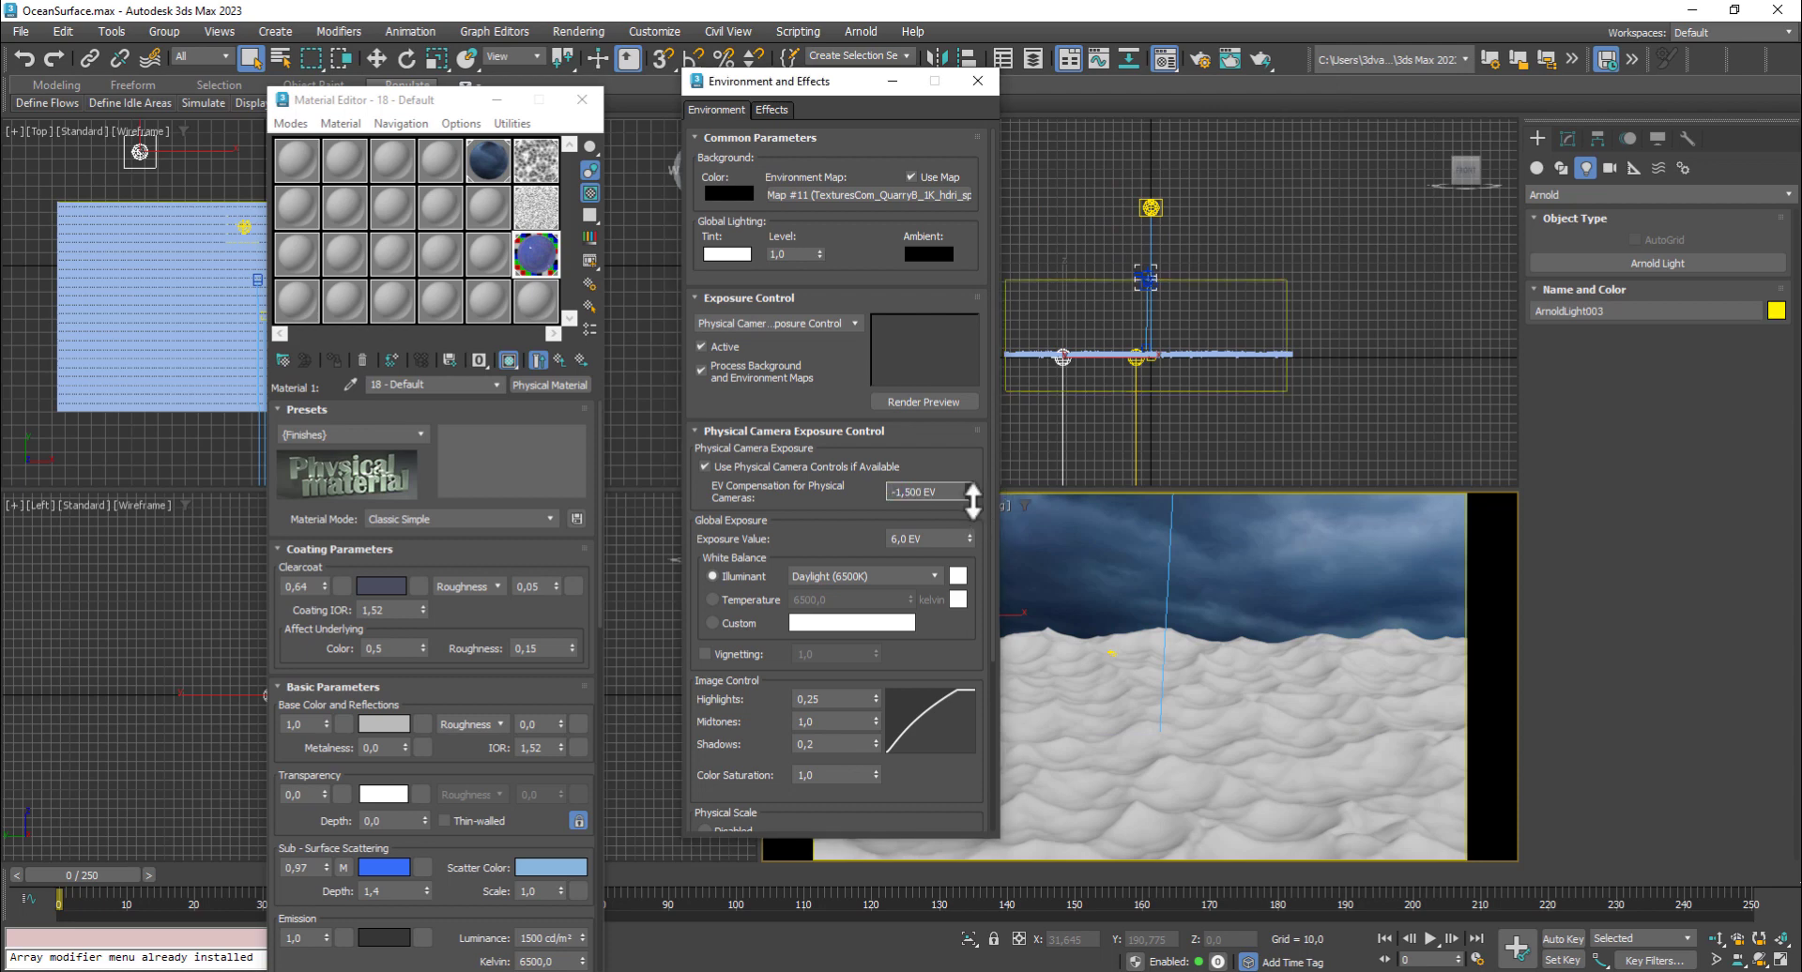
double_click(915, 539)
text(7)
Test-render the camera view with the adjusted exposure and close the rendered image
right_click(1107, 582)
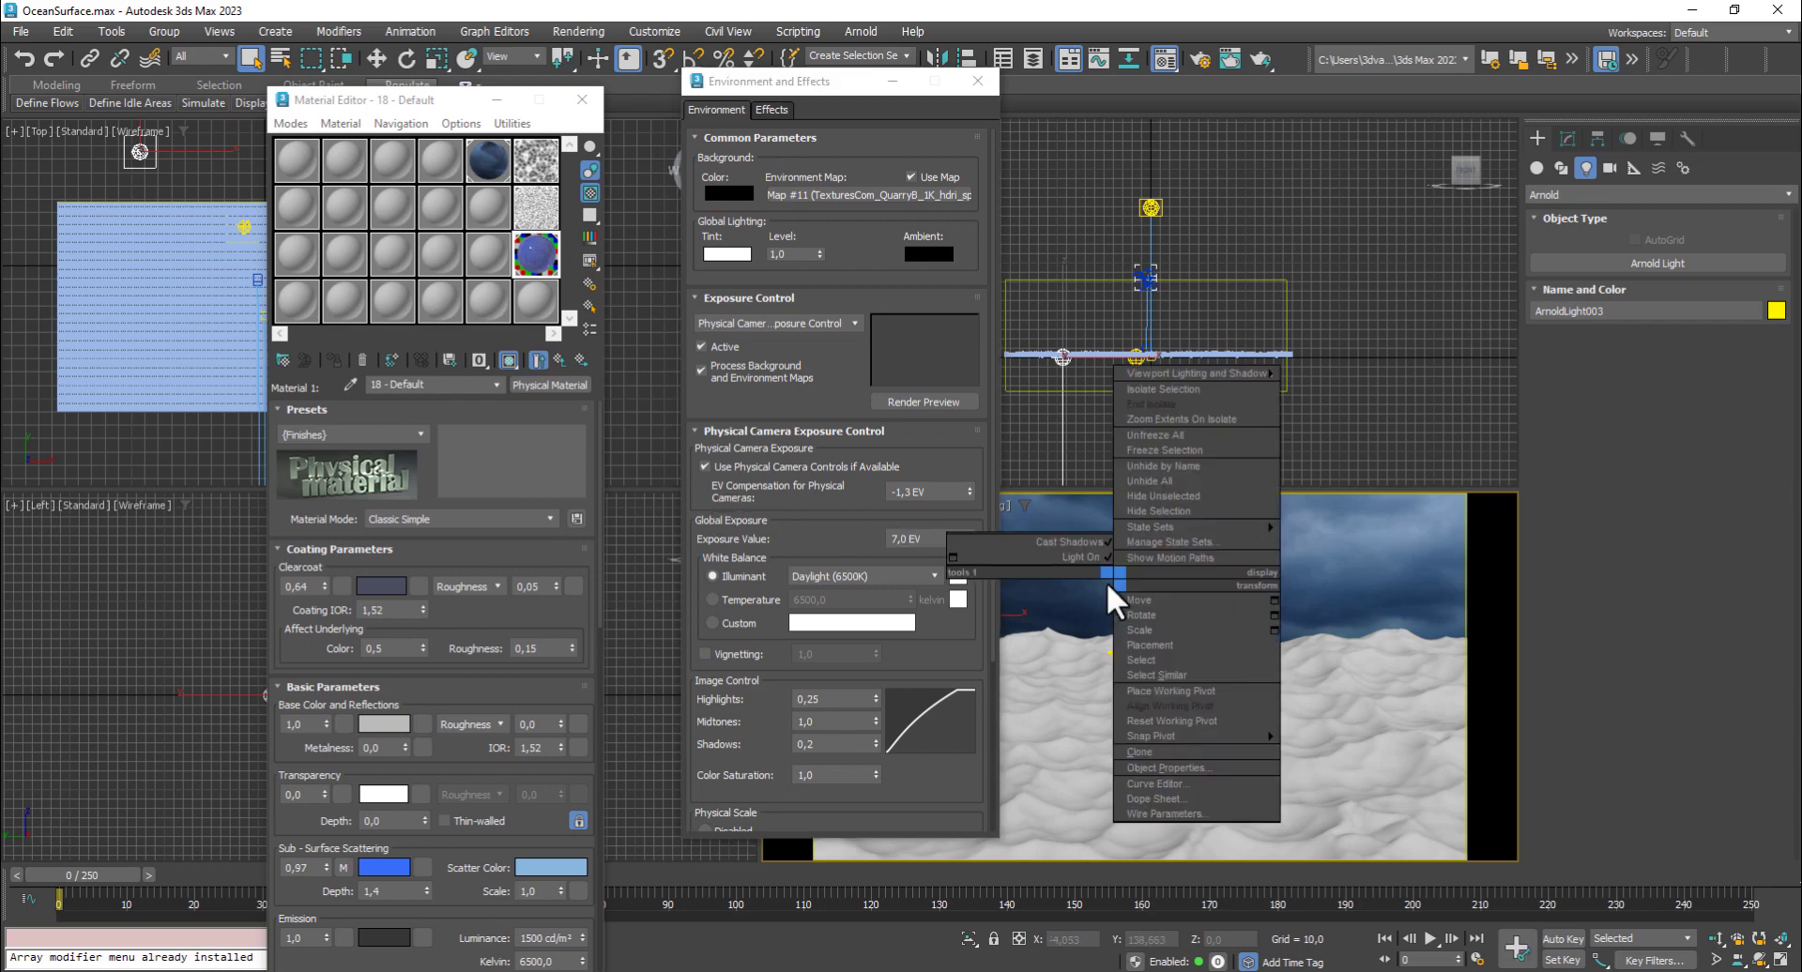
click(1099, 583)
key(shift+q)
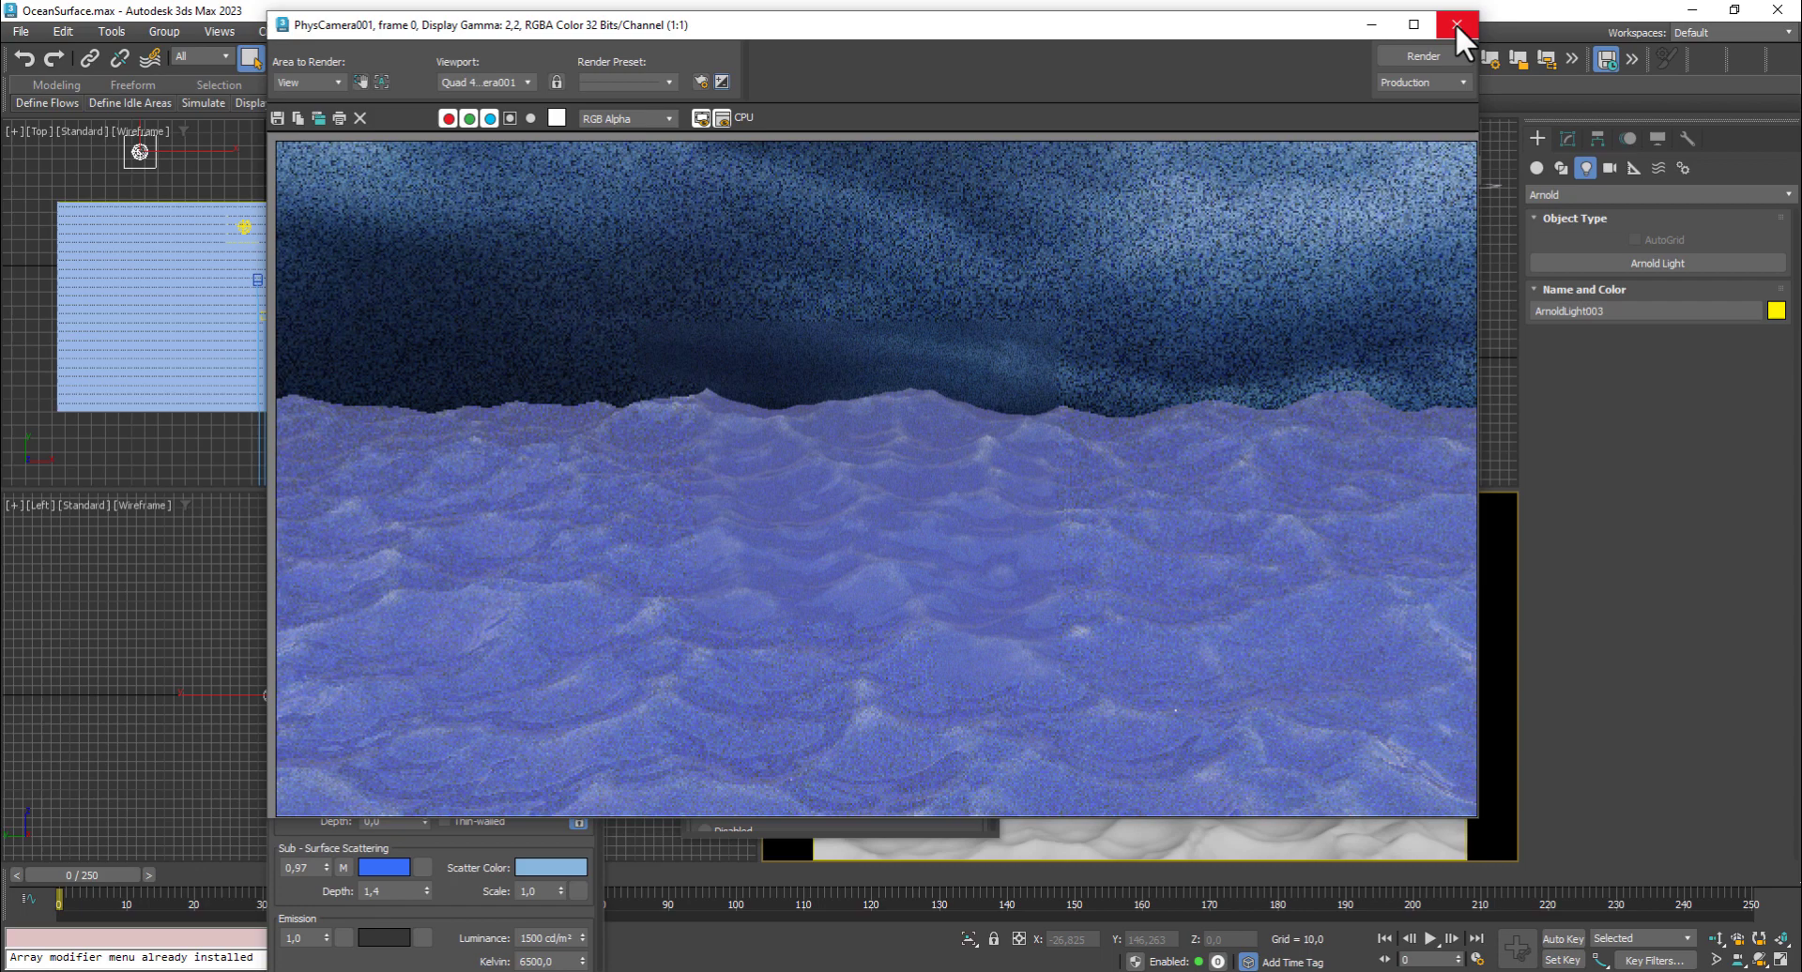
click(1455, 23)
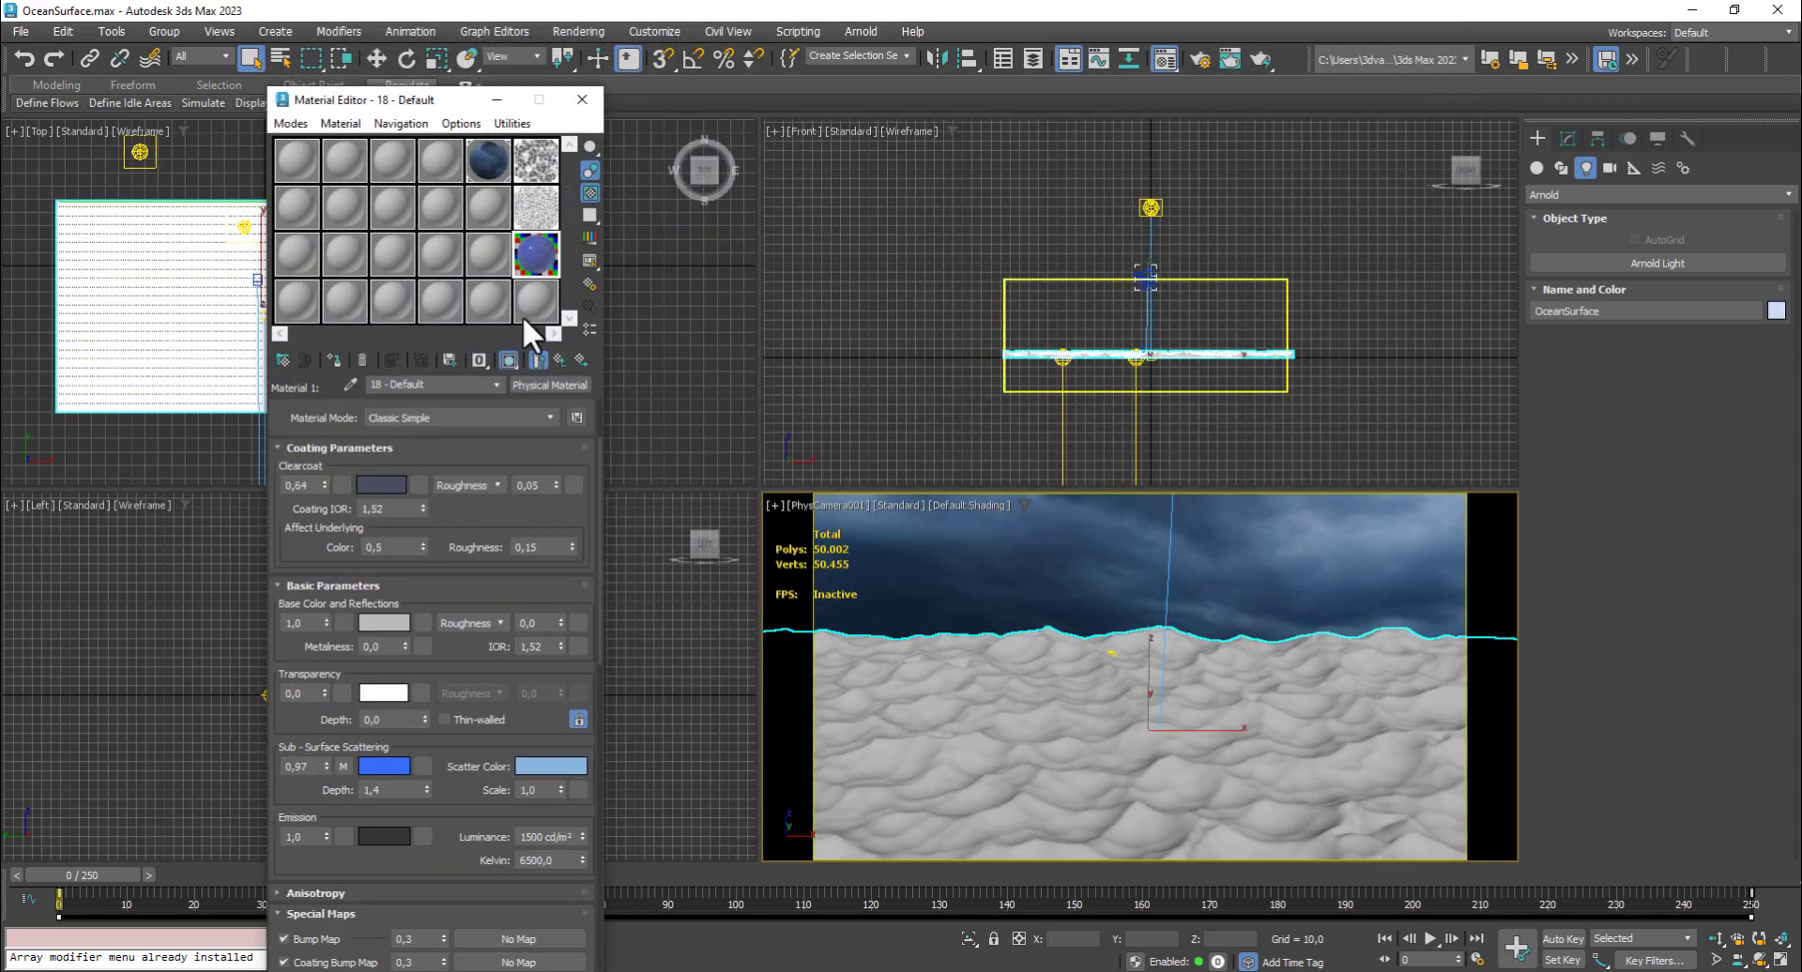
In the blend's first sub-material, set the coating's underlying roughness effect to 0.08 and the clearcoat roughness to 0.04
click(560, 360)
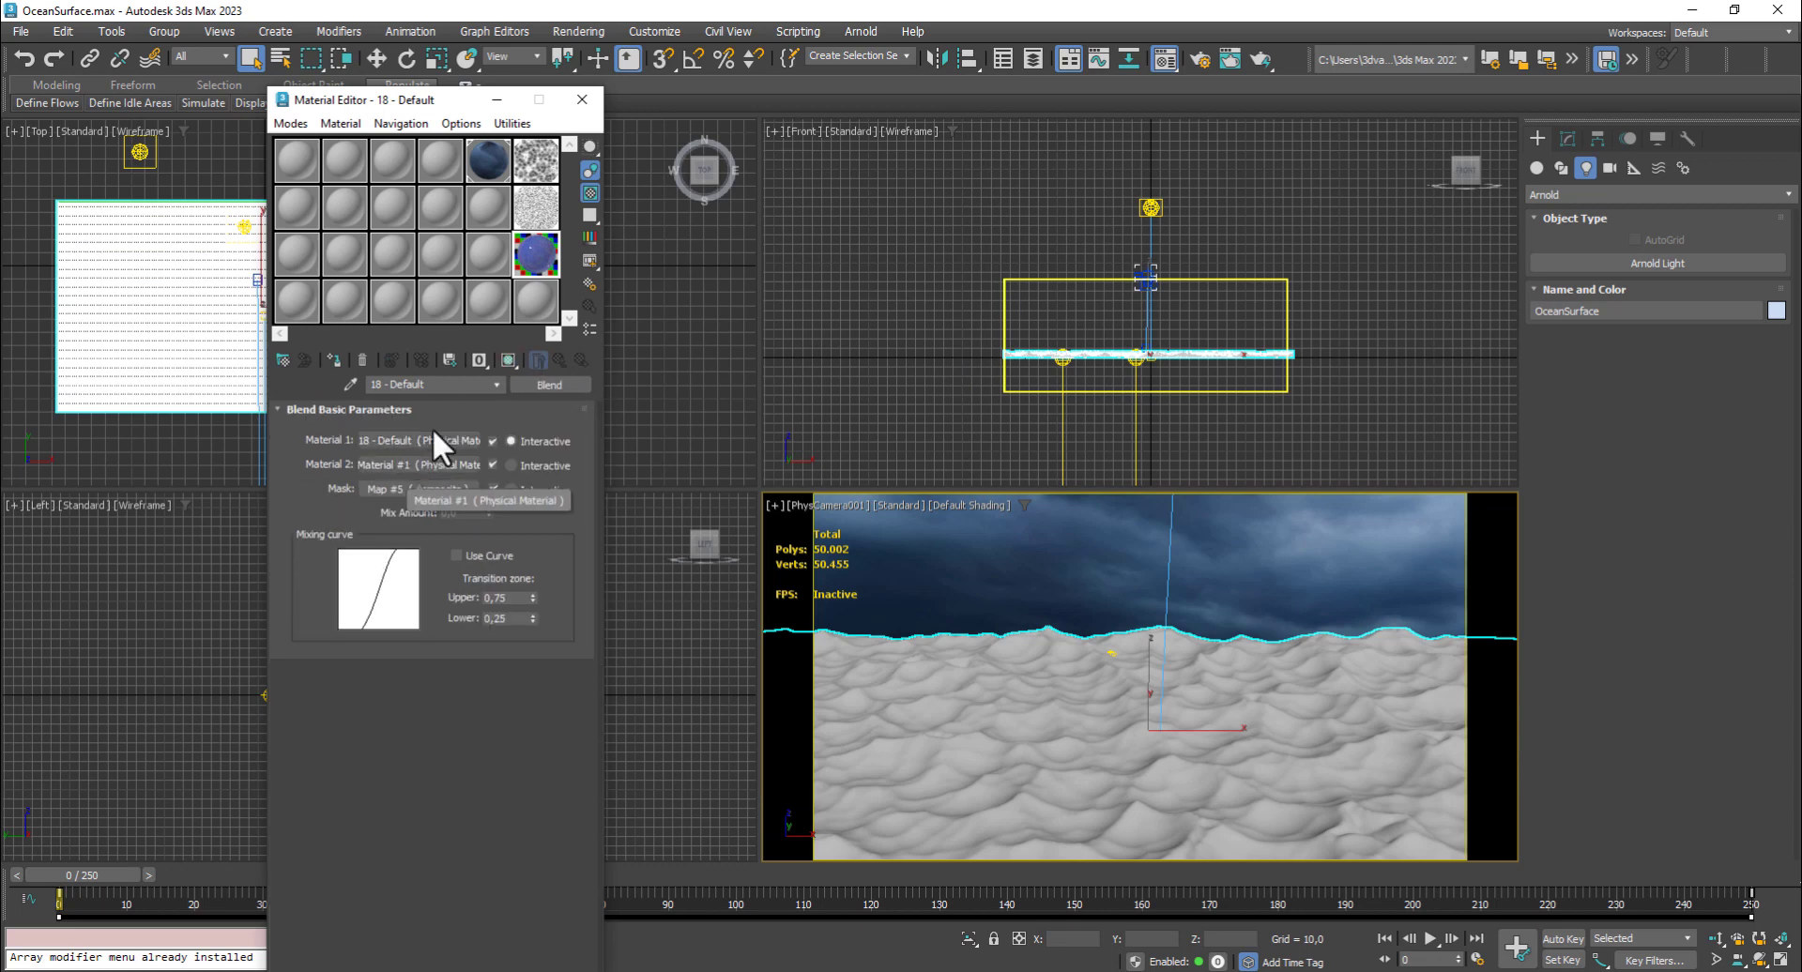
click(432, 440)
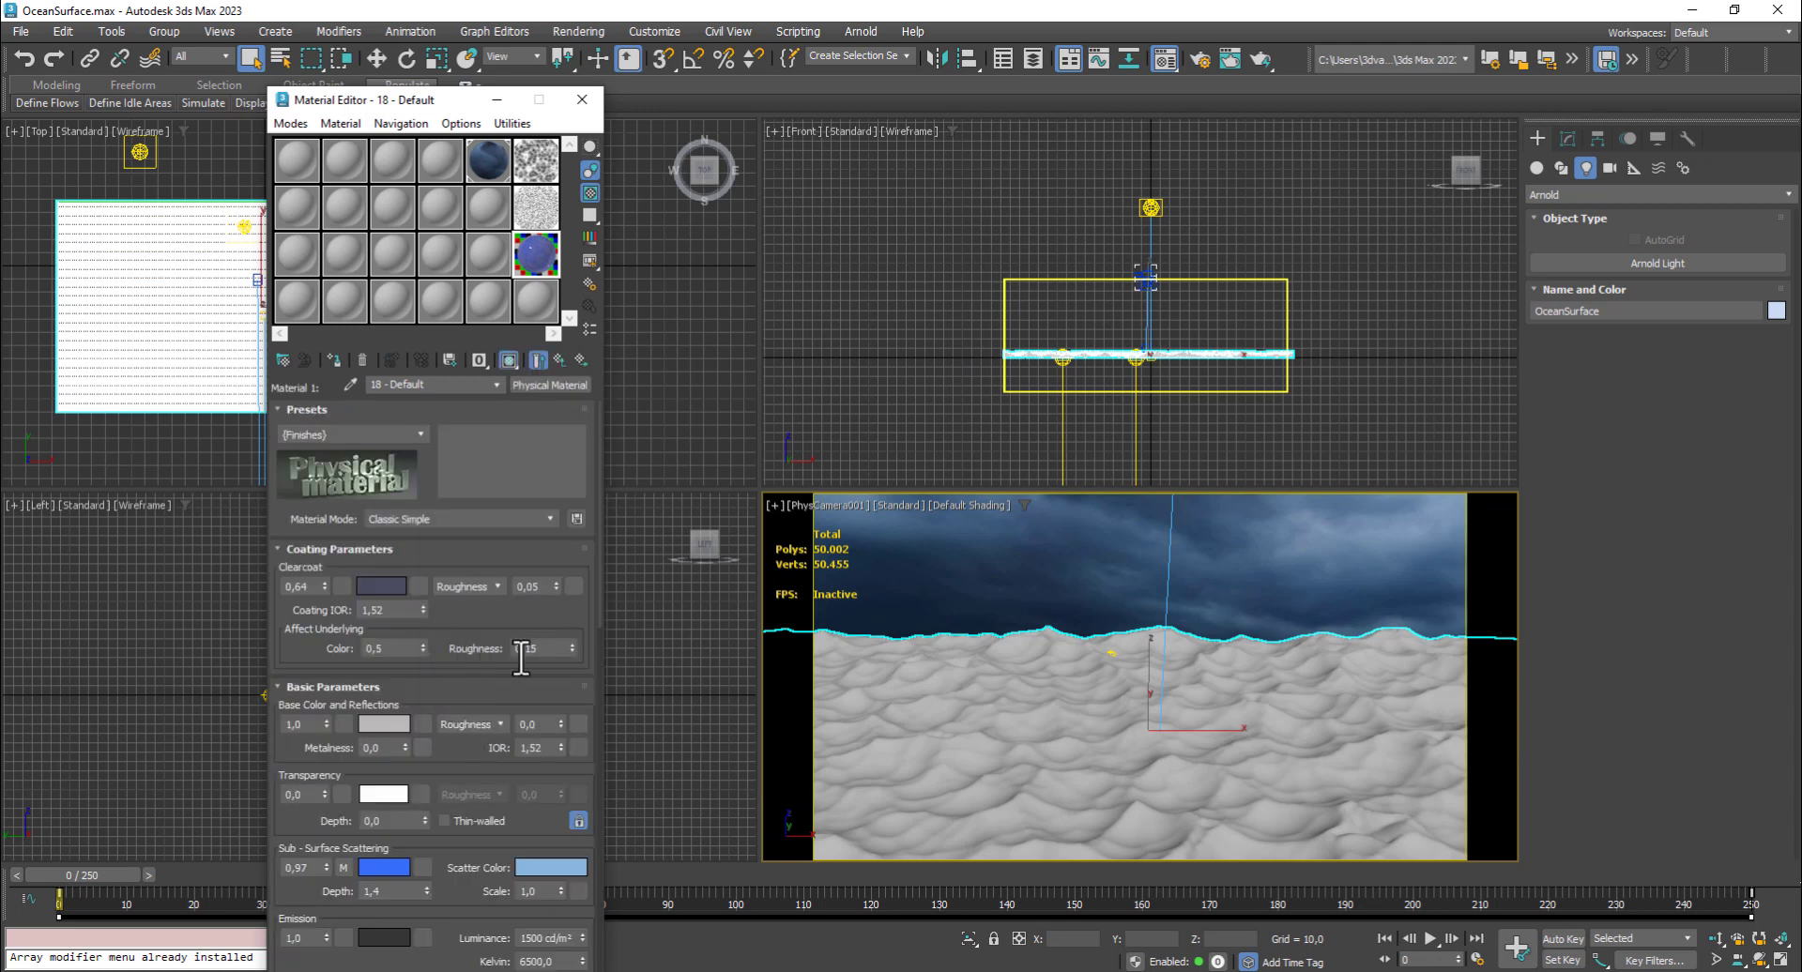
click(573, 650)
click(573, 651)
click(571, 651)
click(572, 650)
click(572, 651)
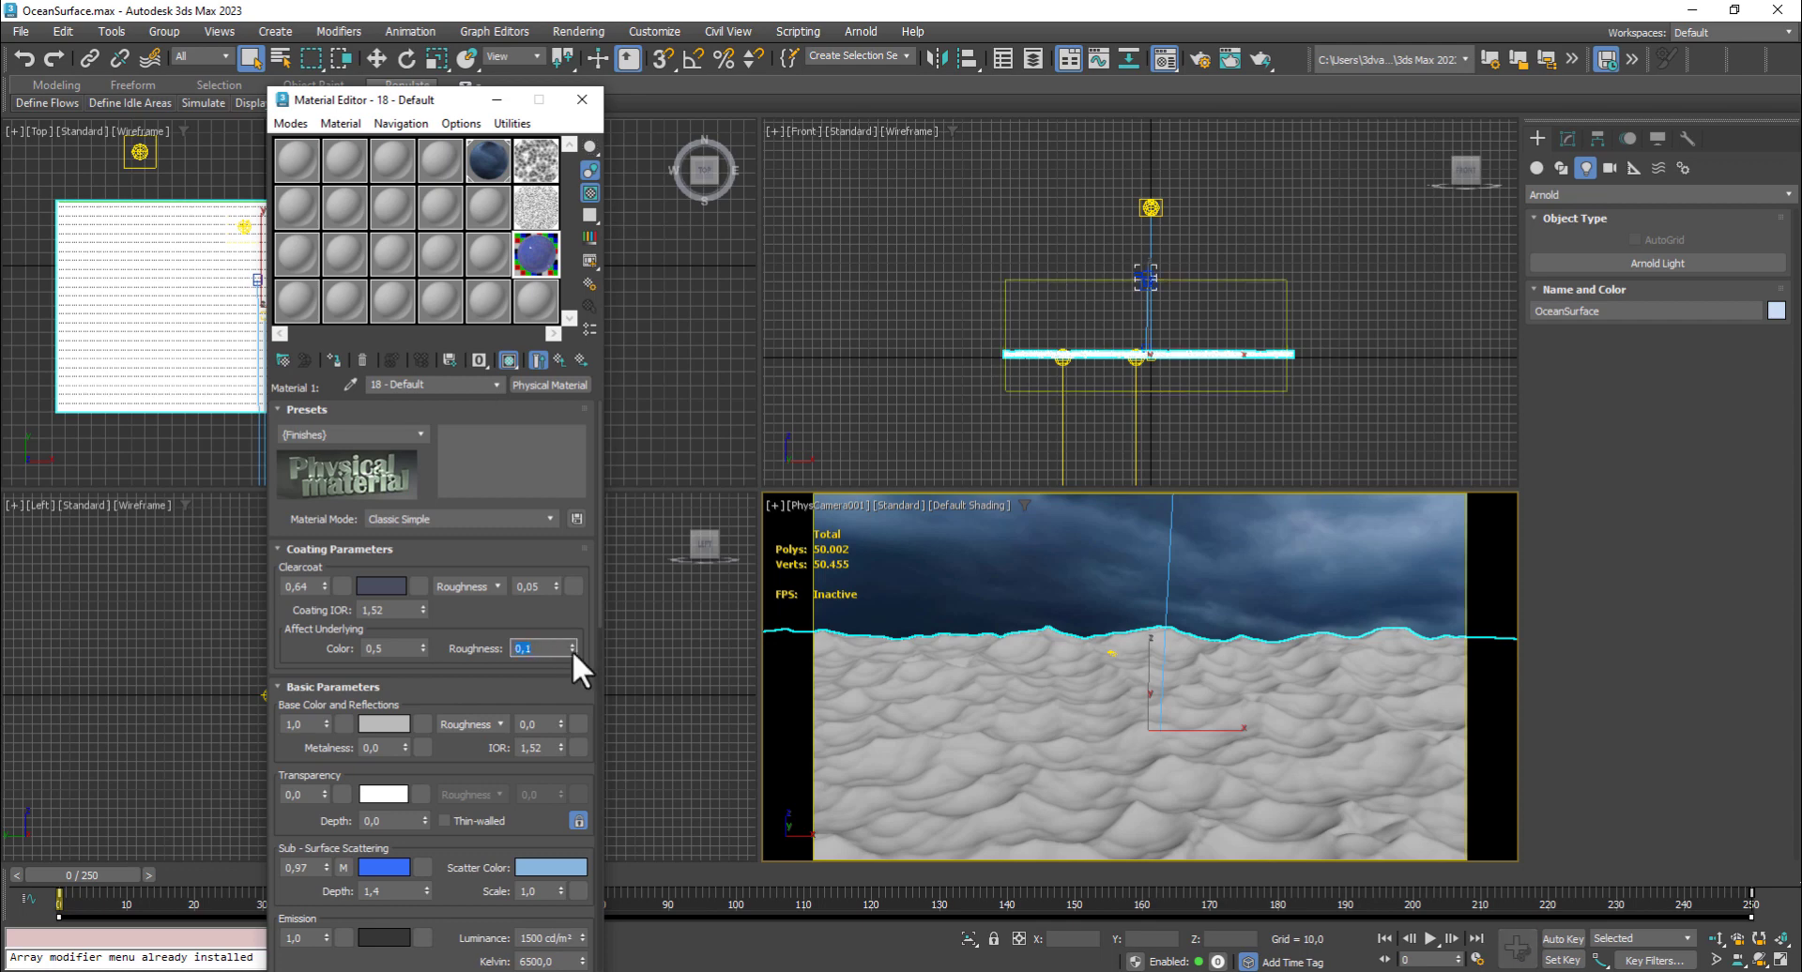
click(571, 650)
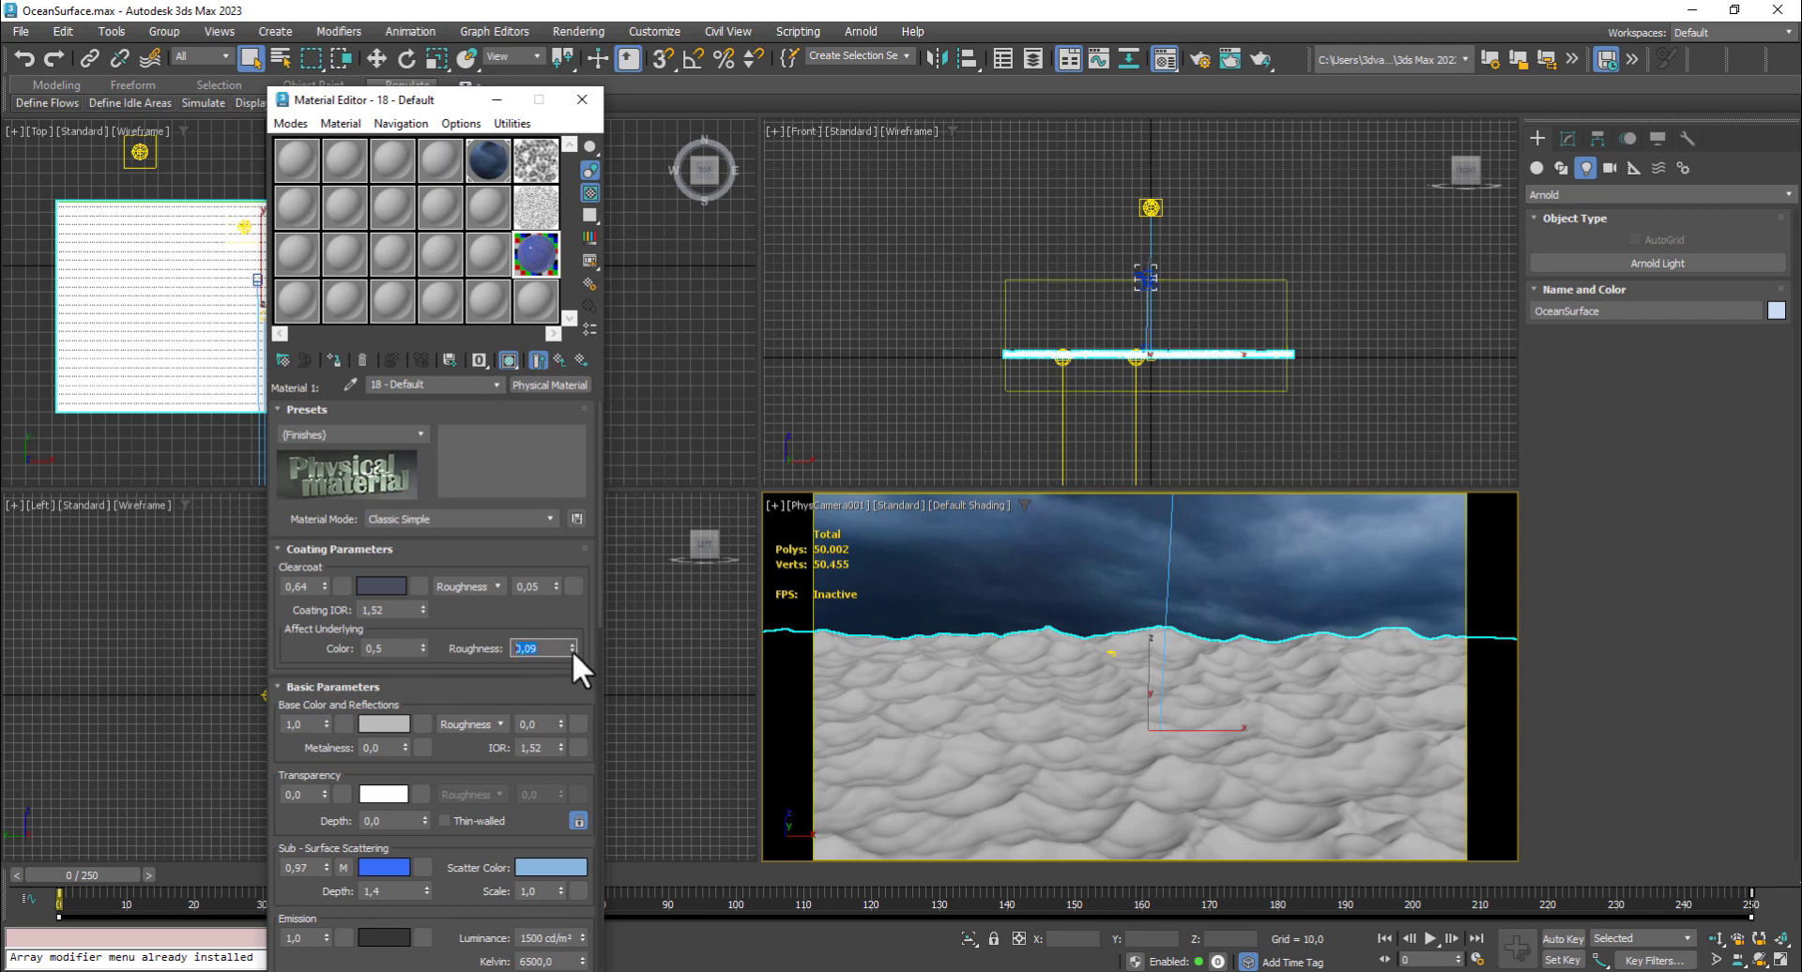
click(556, 589)
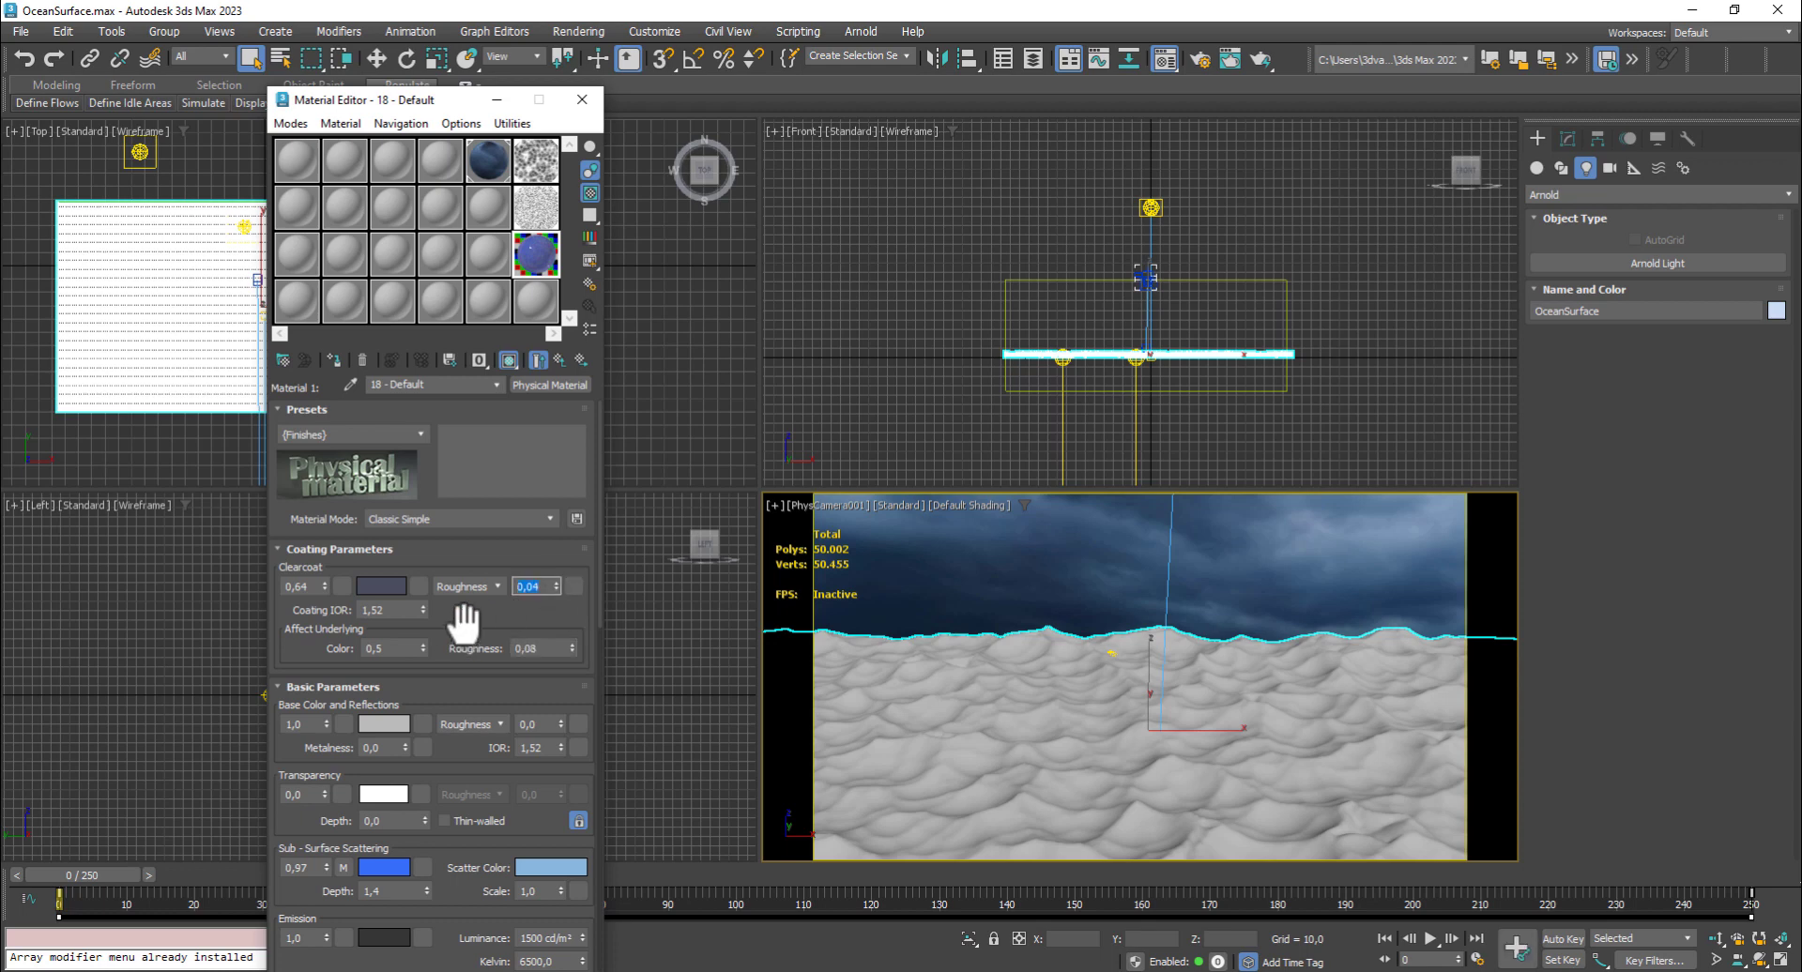
click(382, 584)
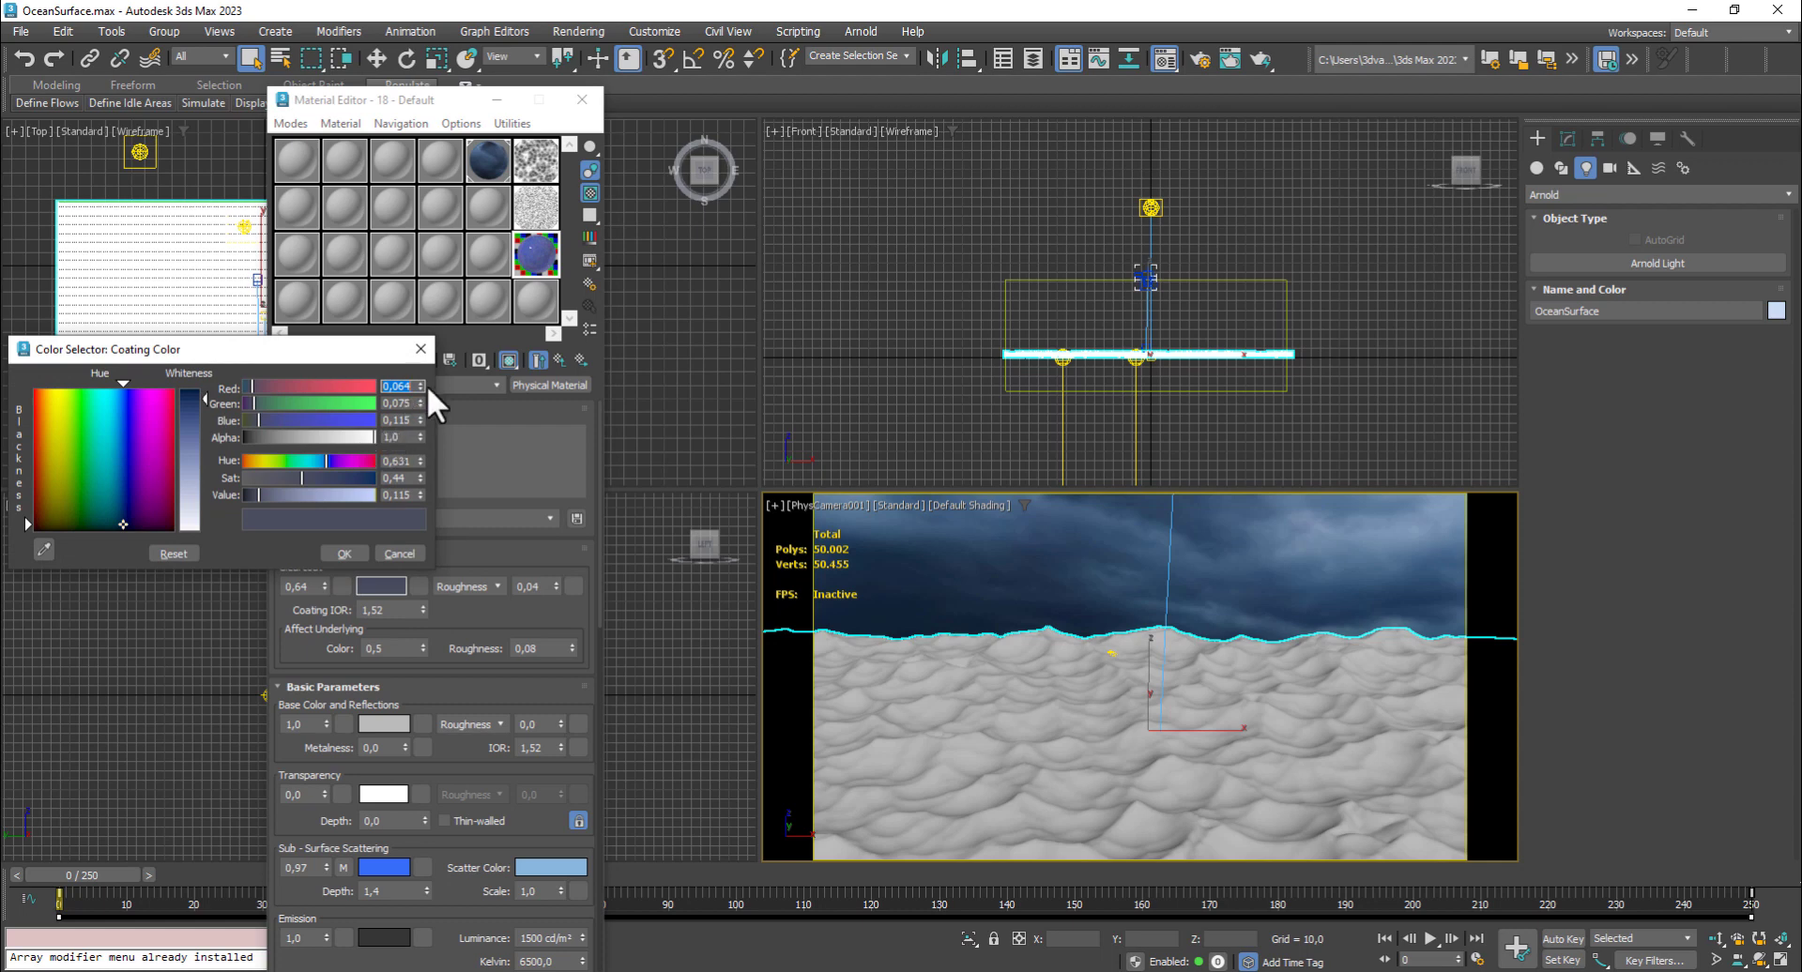
drag(418, 420, 442, 174)
click(424, 342)
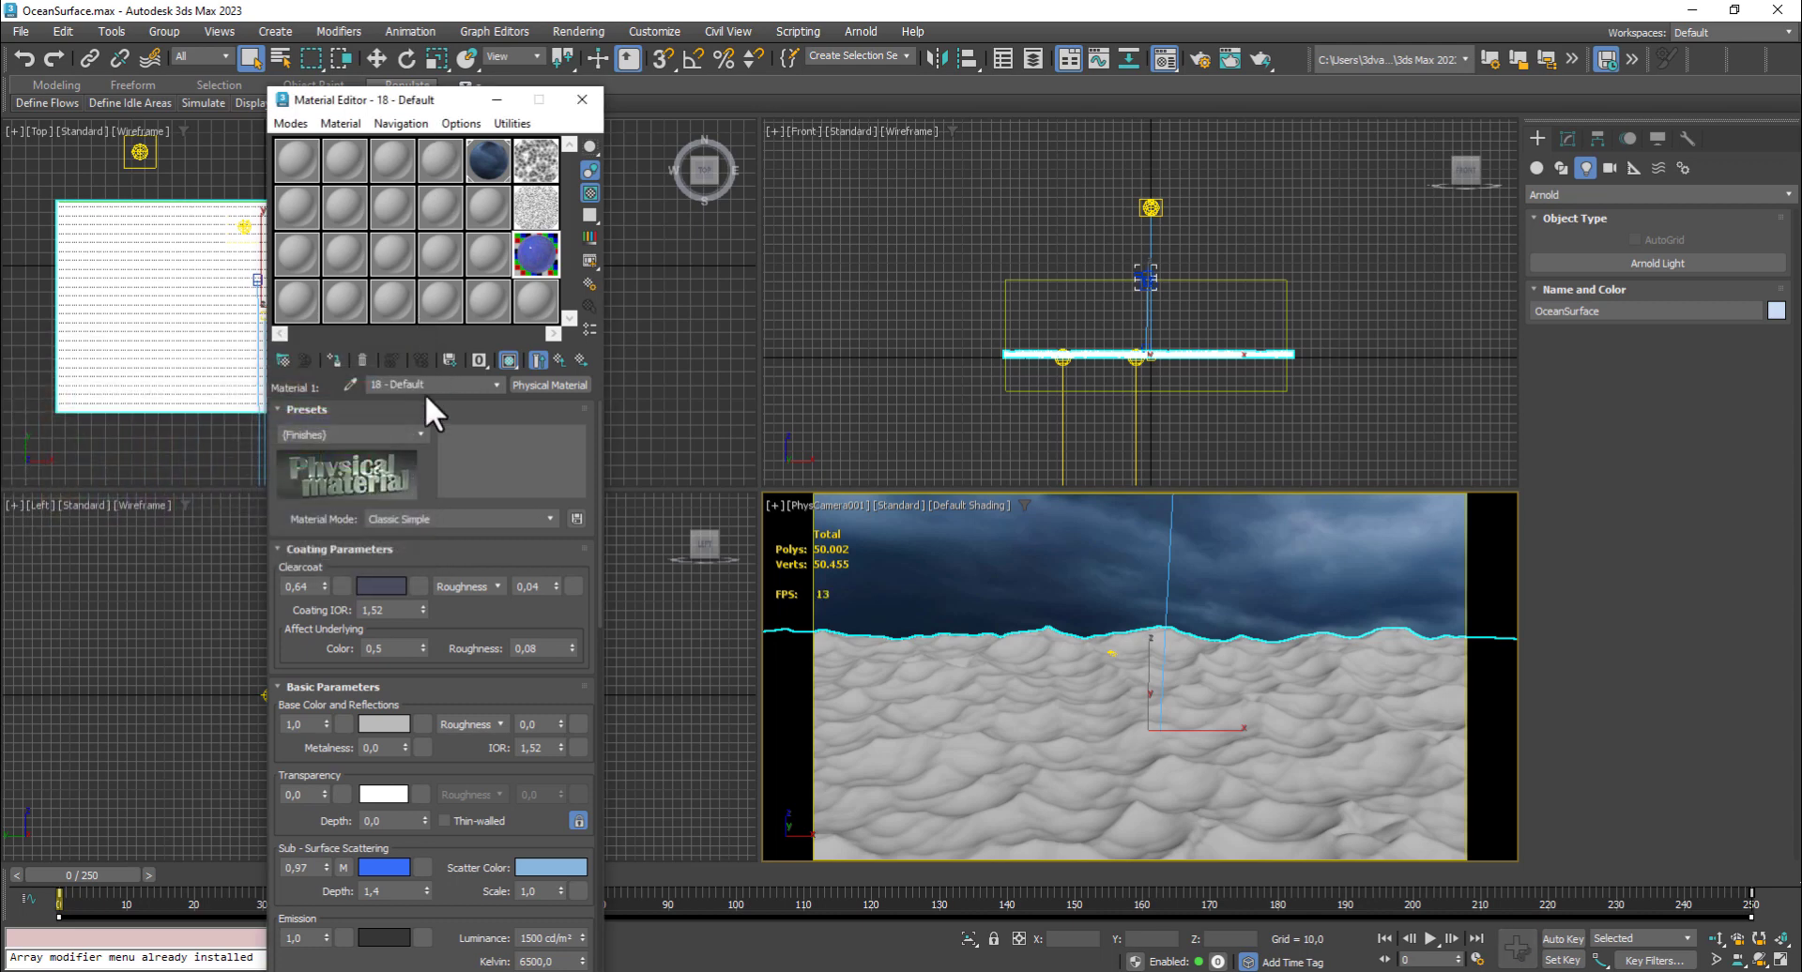
Raise the first sub-material's clearcoat weight to 0.9
drag(435, 657, 460, 556)
scroll(456, 559, up, 2)
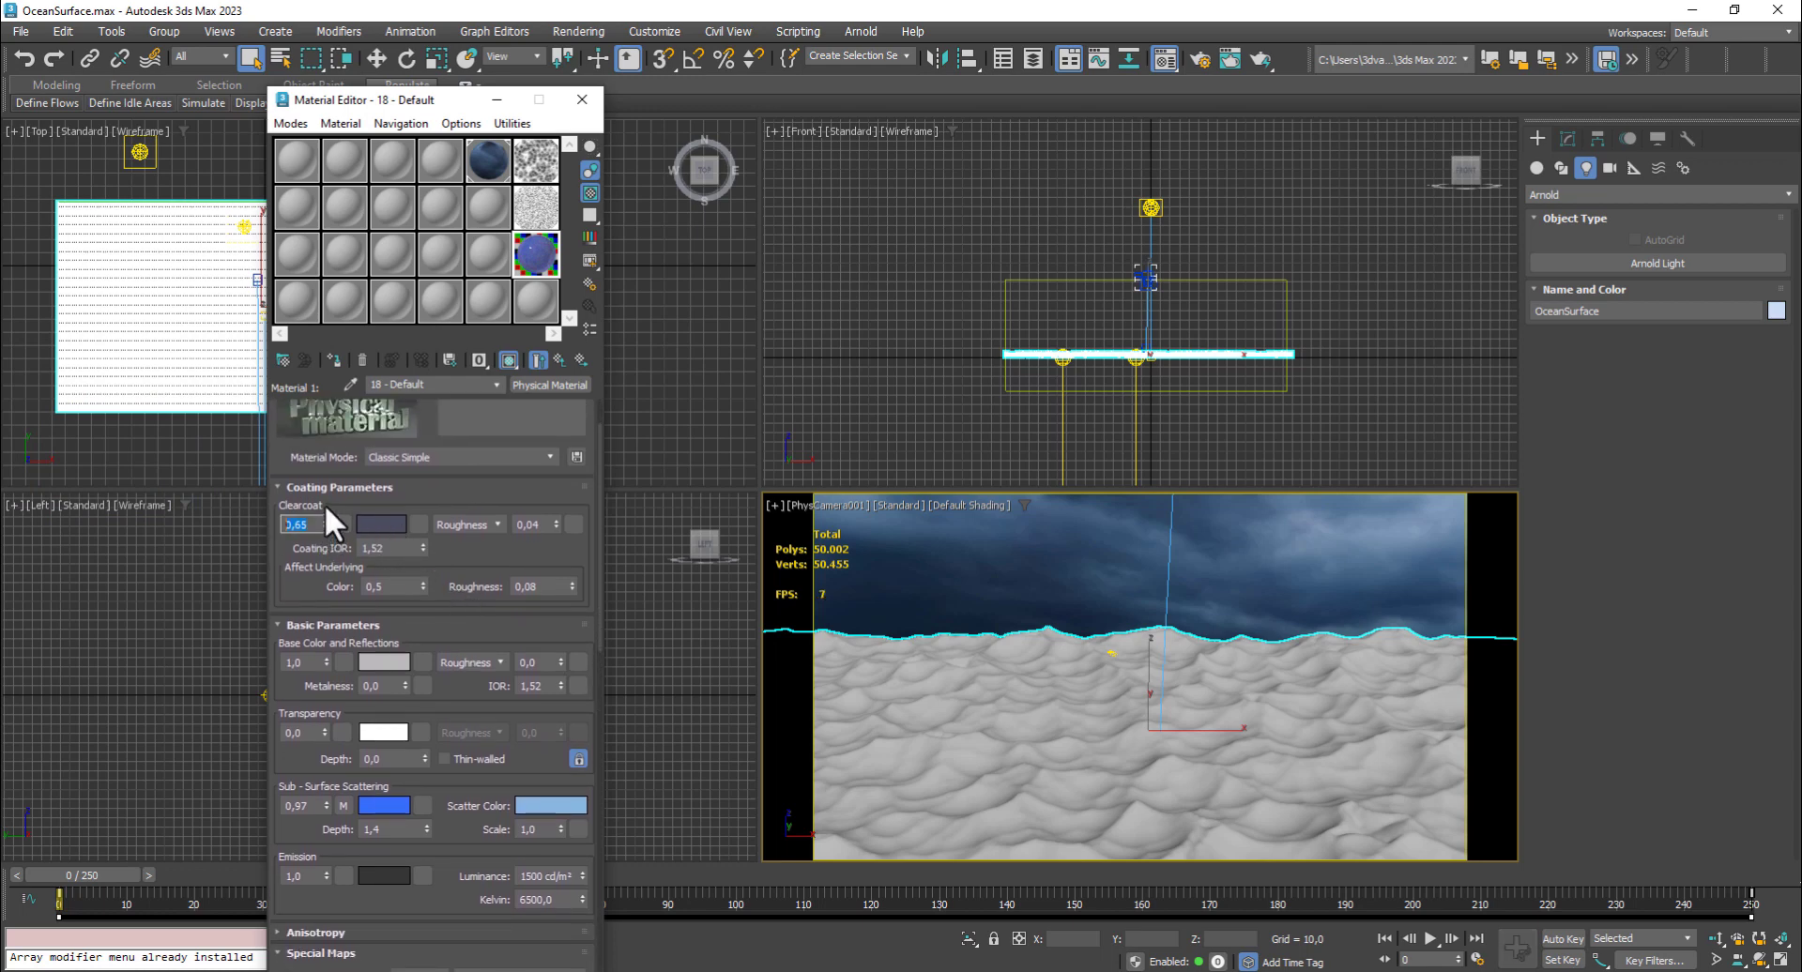
drag(325, 519, 329, 494)
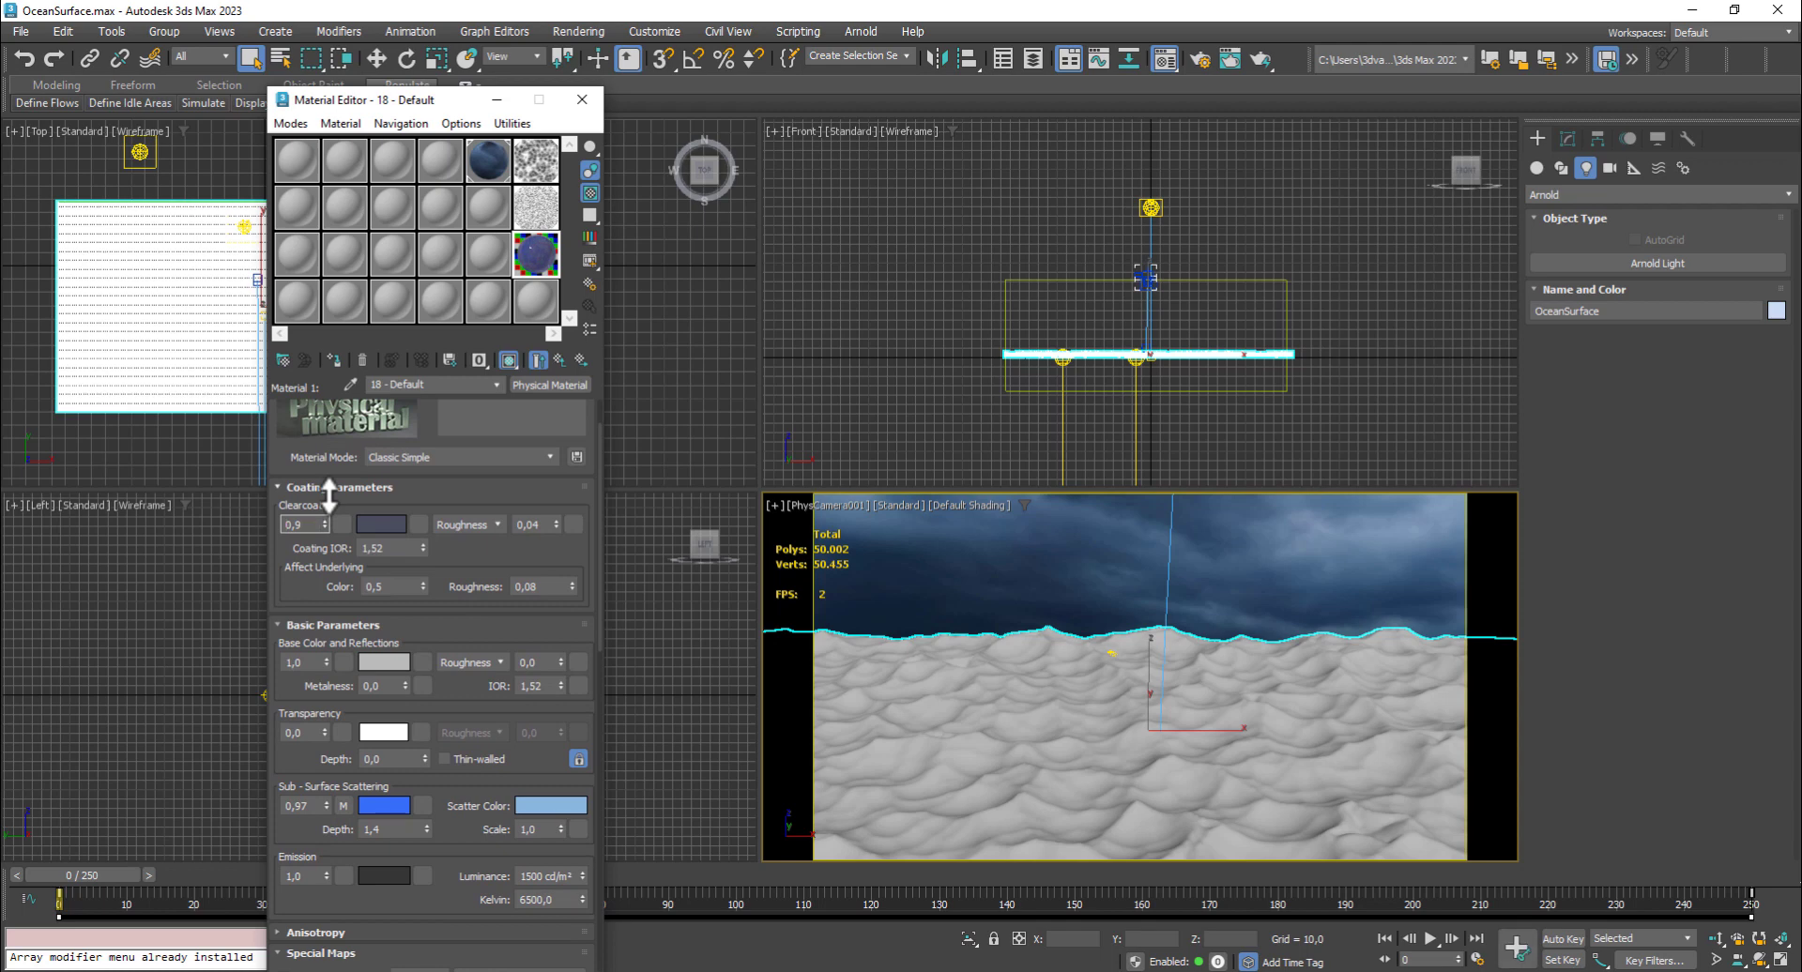
Render the camera view with the stronger clearcoat, inspect the ocean surface, and close the rendered image
click(901, 589)
key(shift+q)
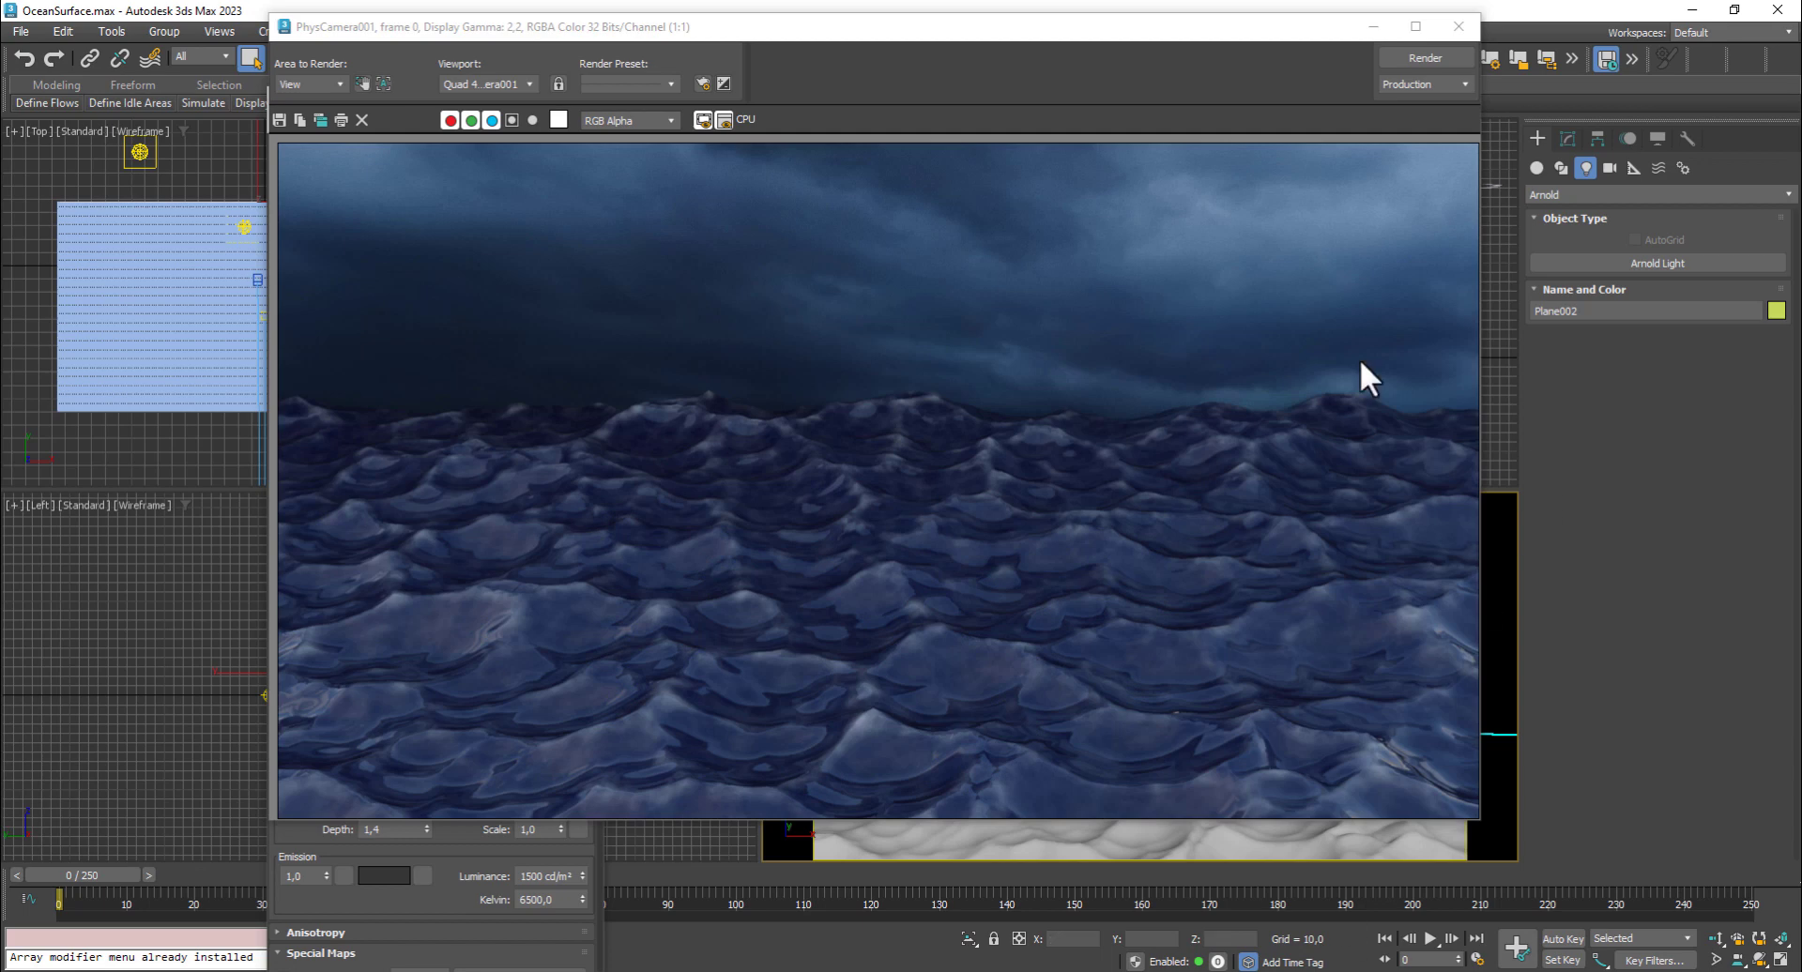
drag(968, 37, 922, 32)
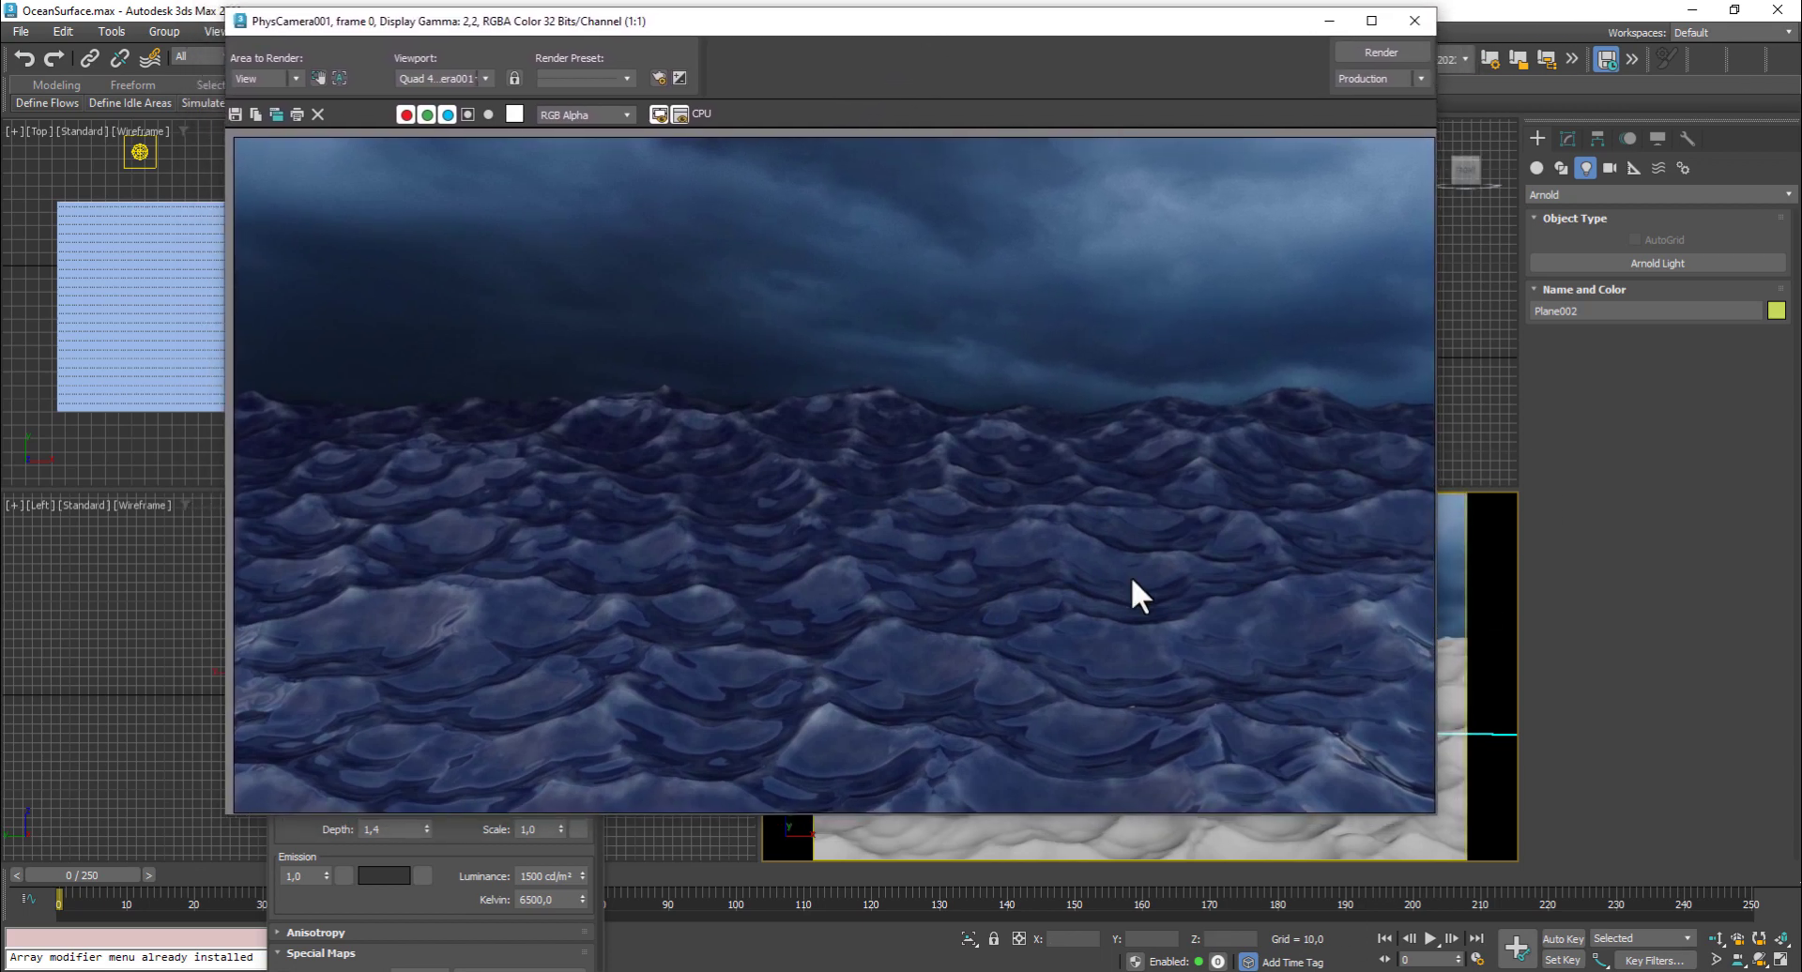
click(1415, 21)
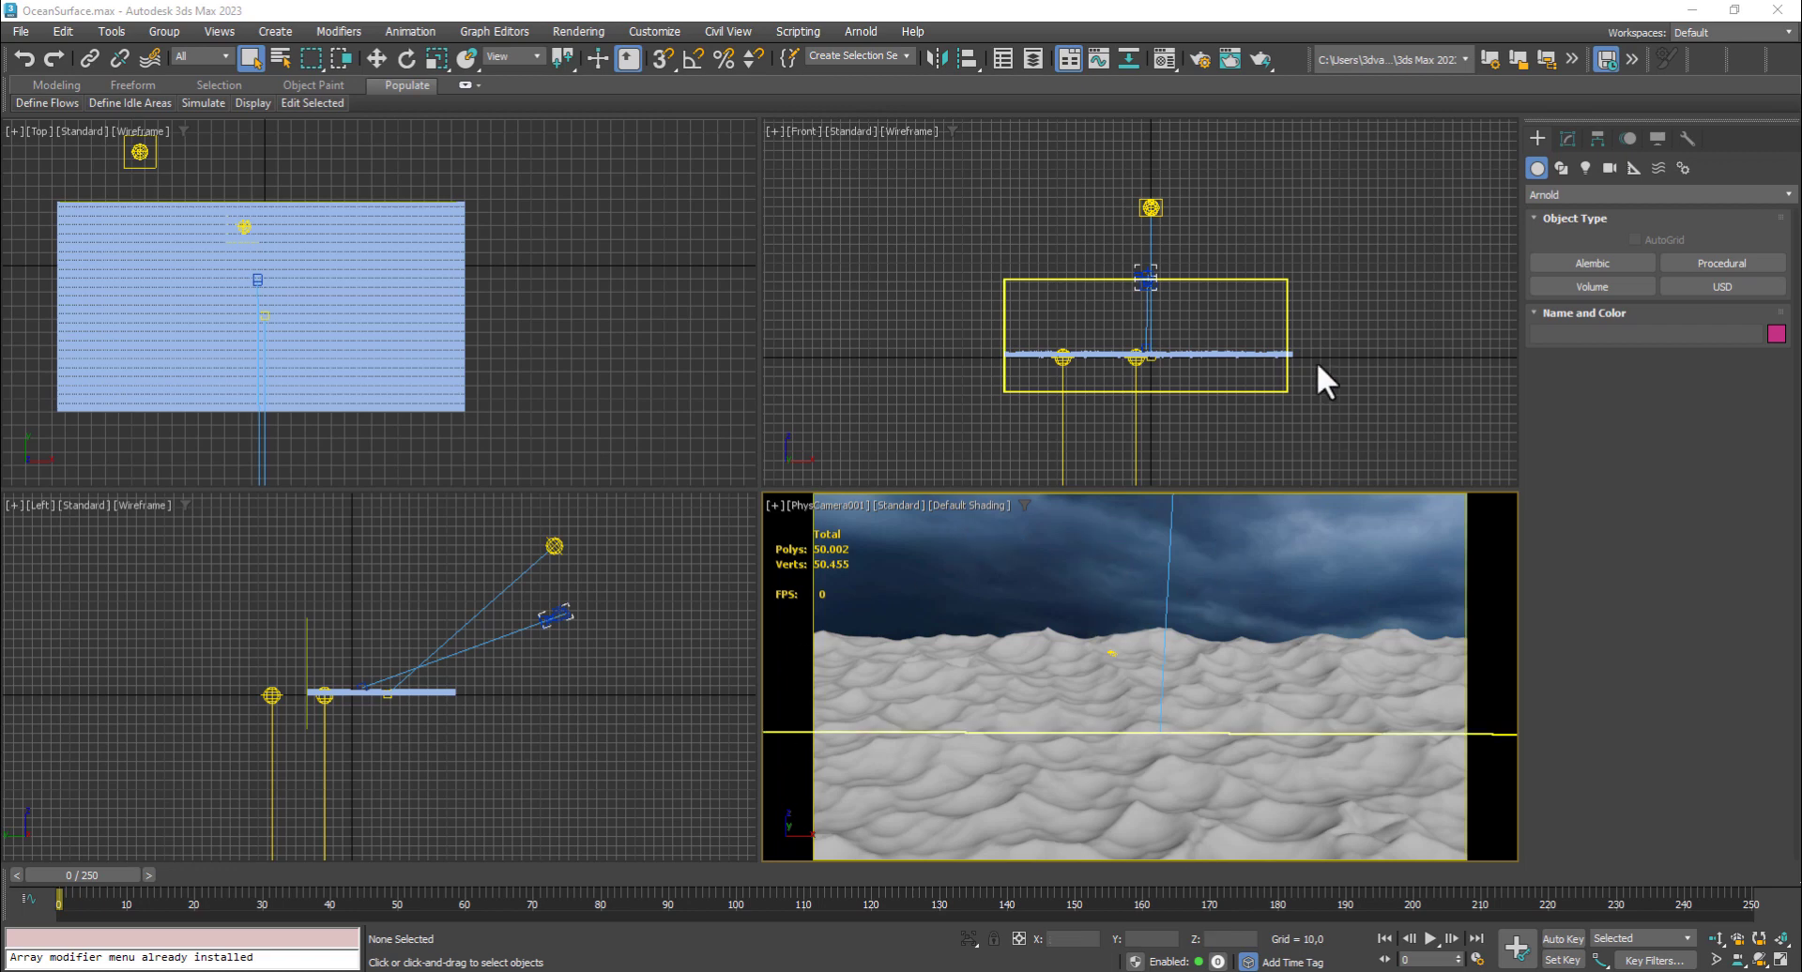
In the Arnold render settings, assign a Fog shader as the scene atmosphere
click(1201, 60)
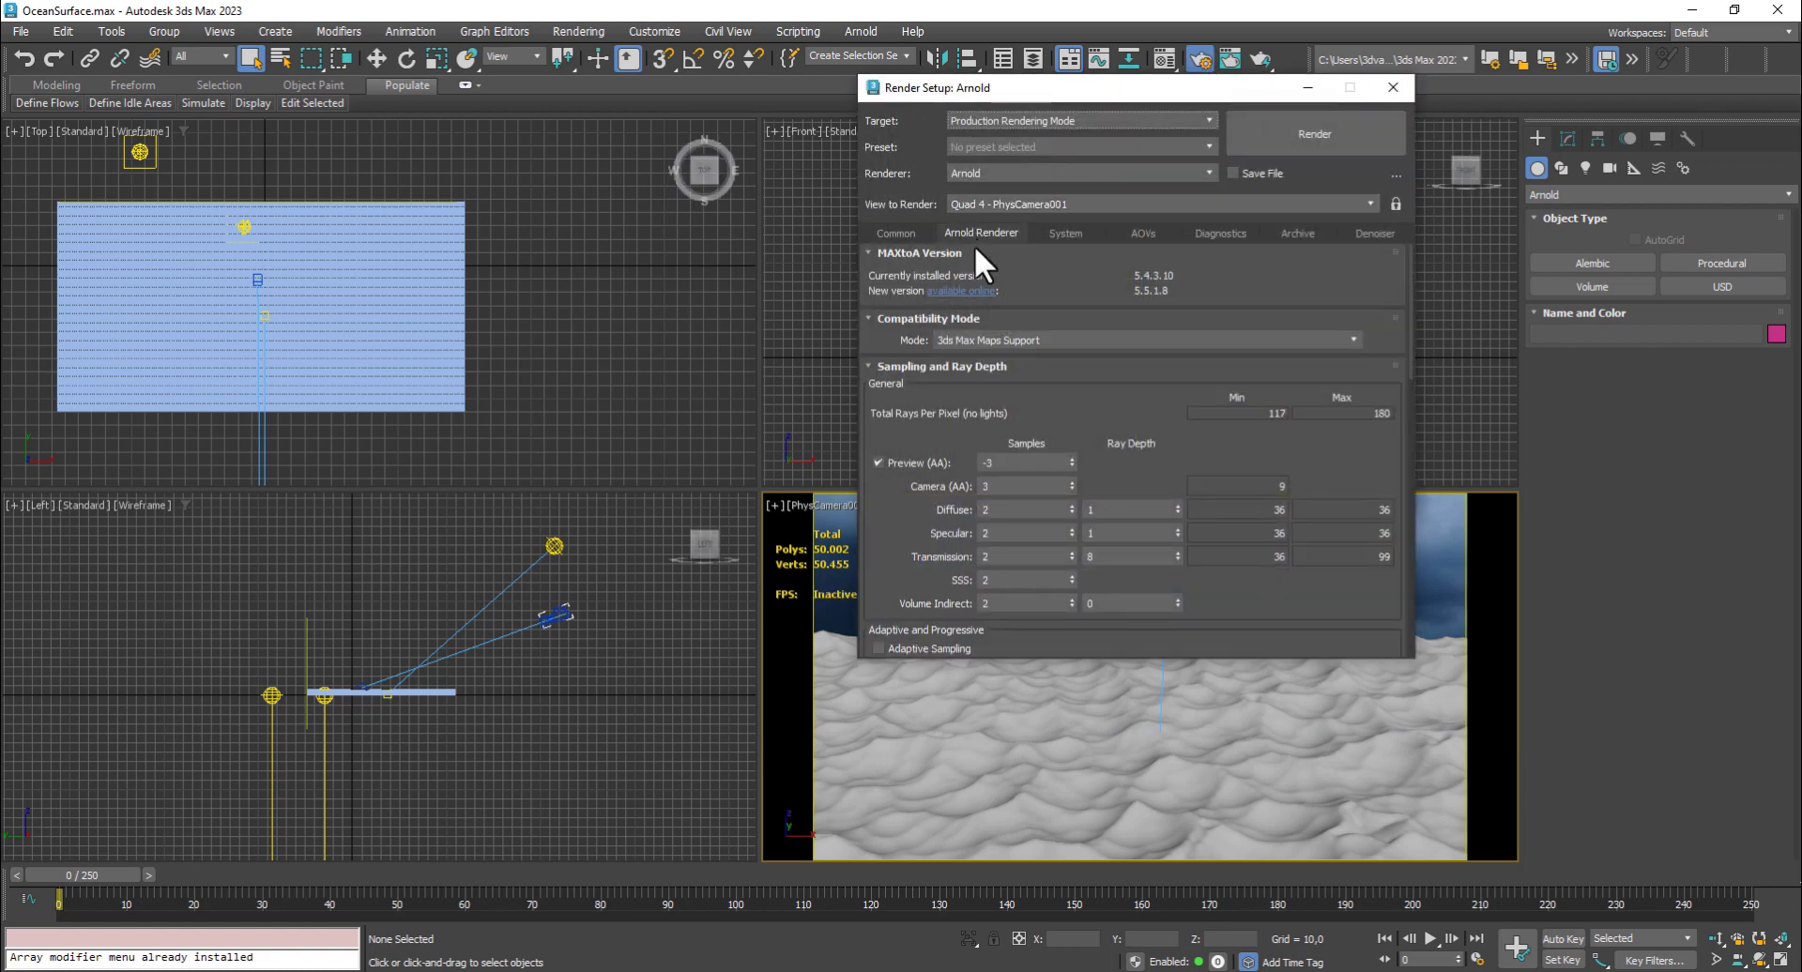
scroll(1077, 404, down, 10)
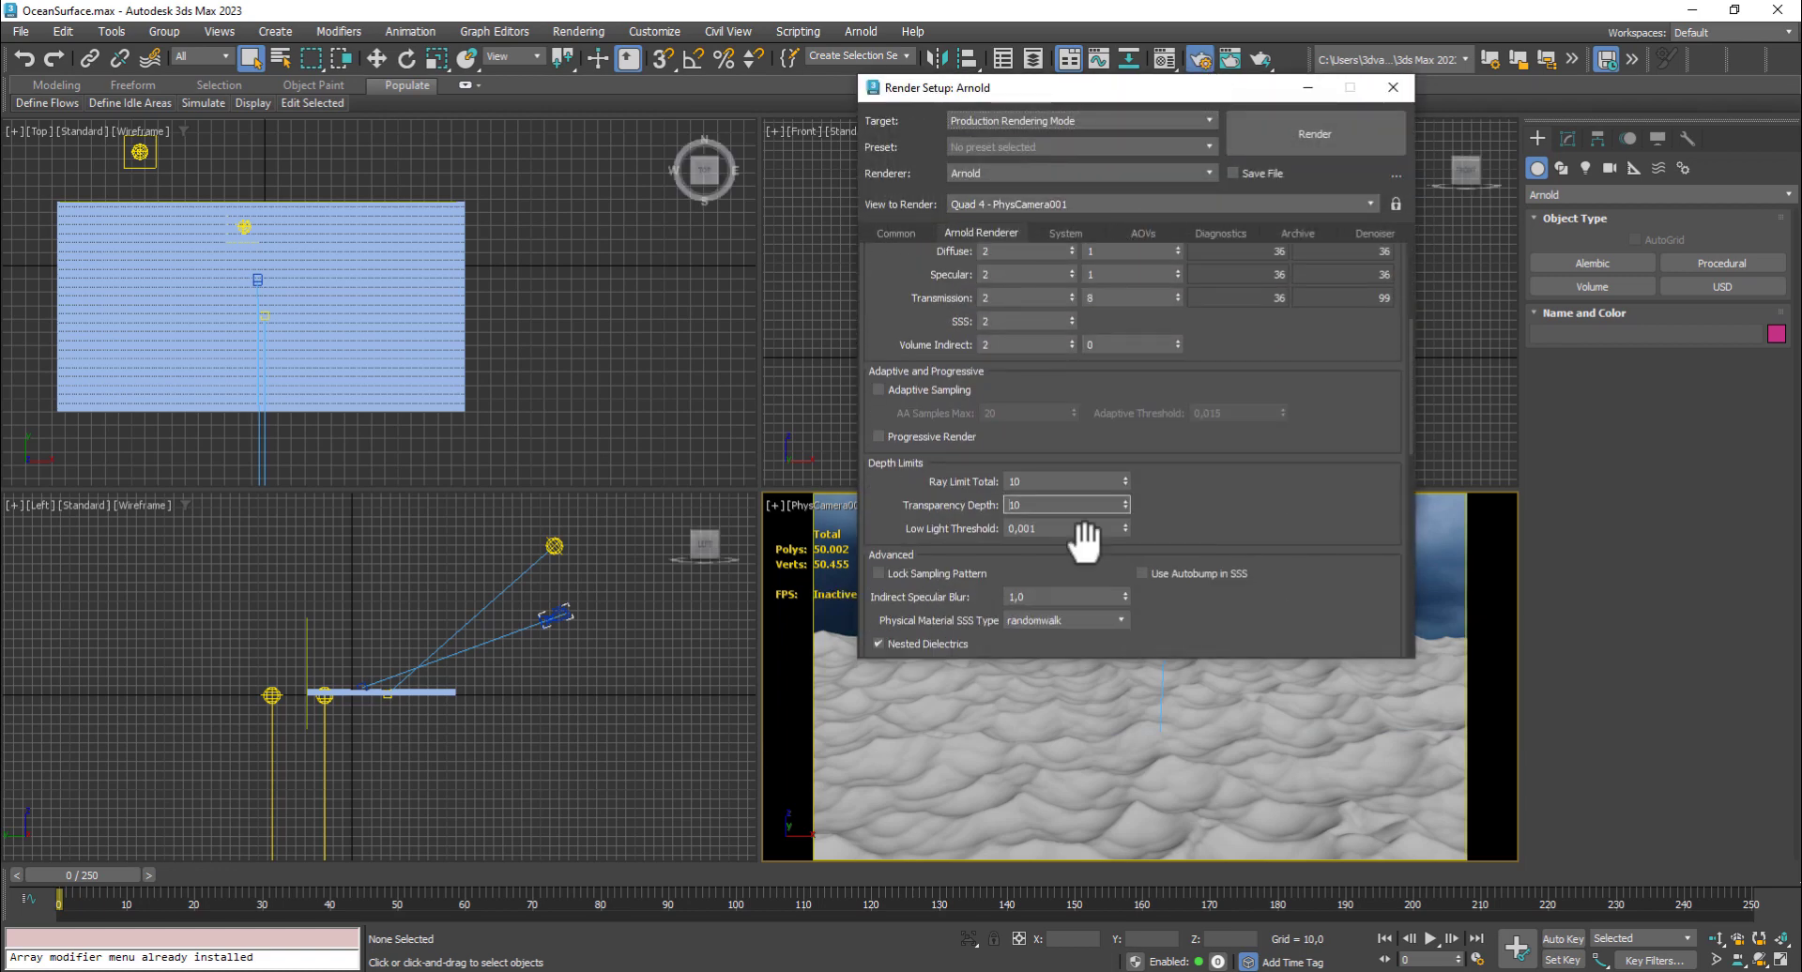
scroll(1173, 578, down, 6)
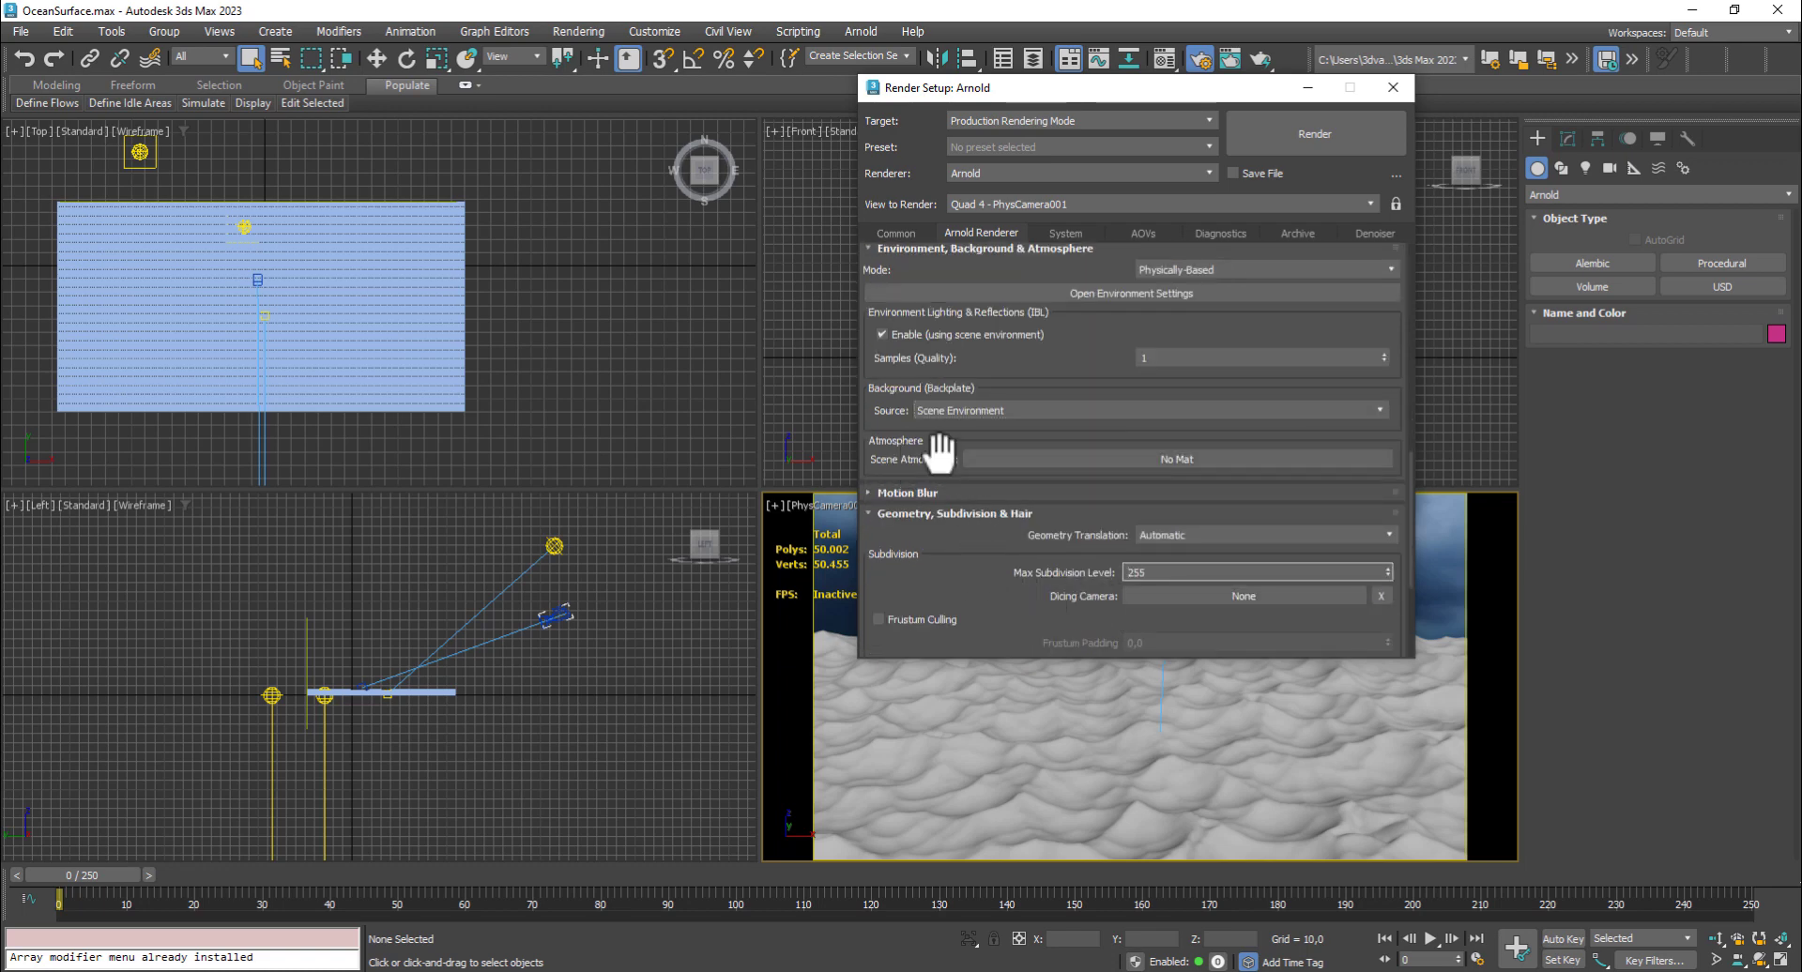
click(1173, 458)
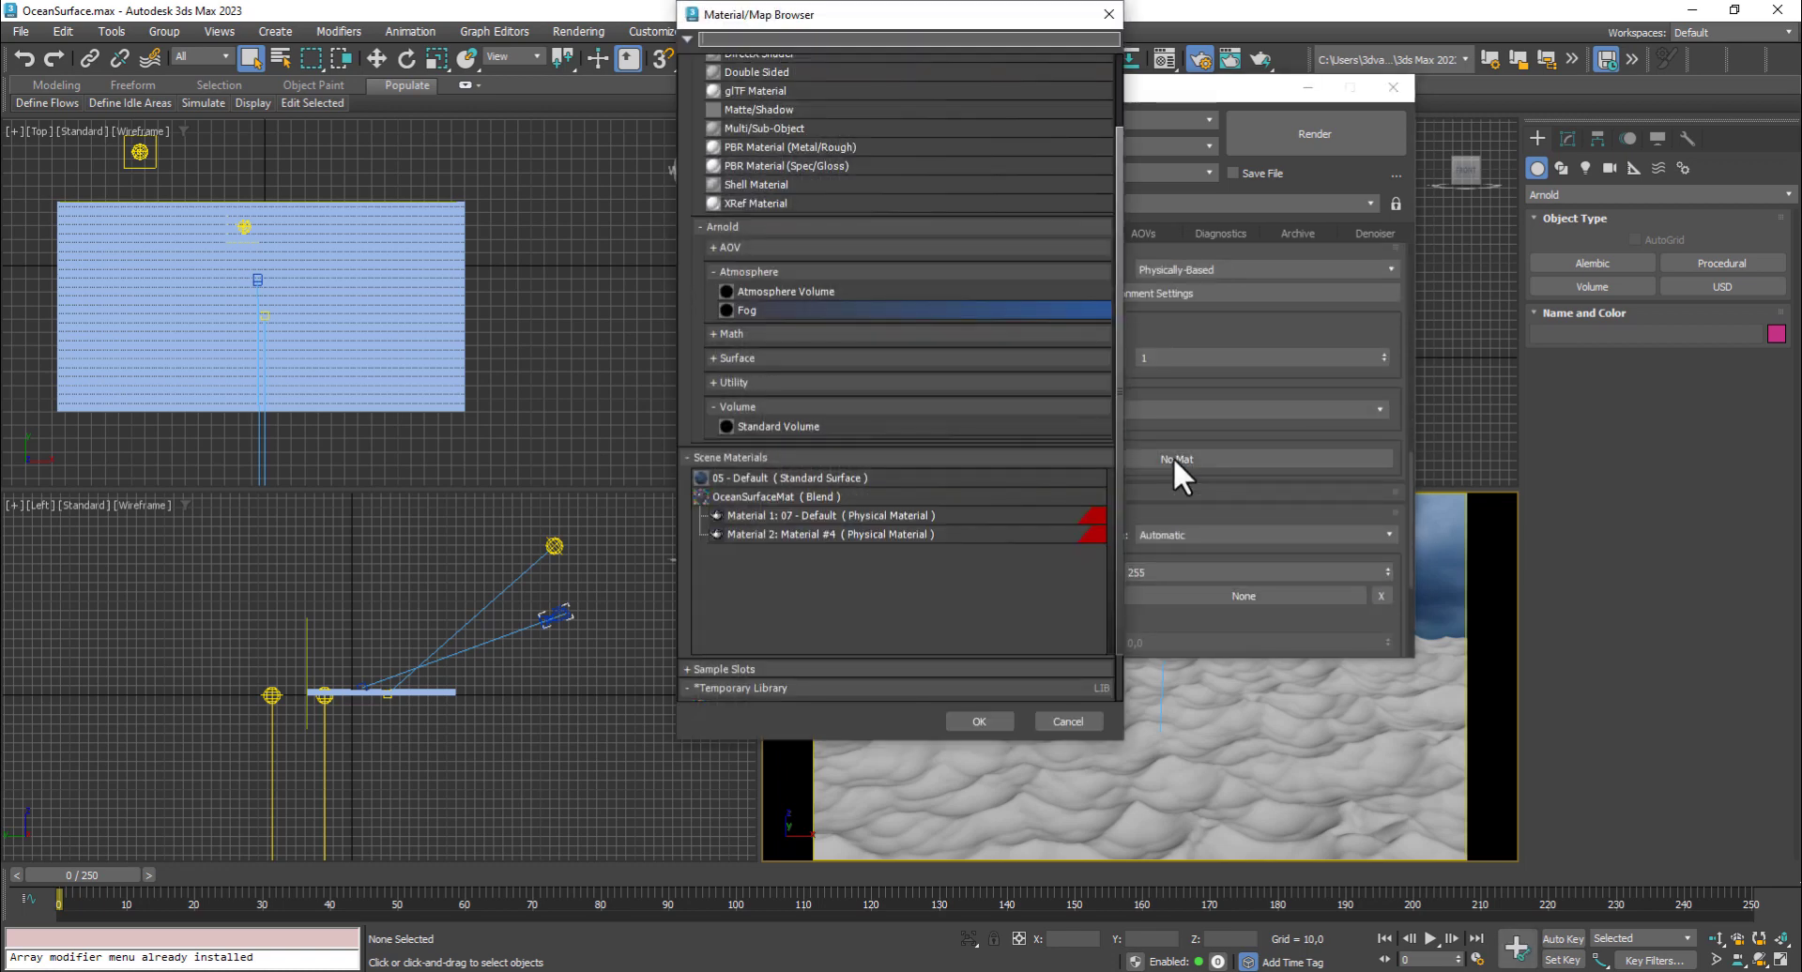
click(771, 269)
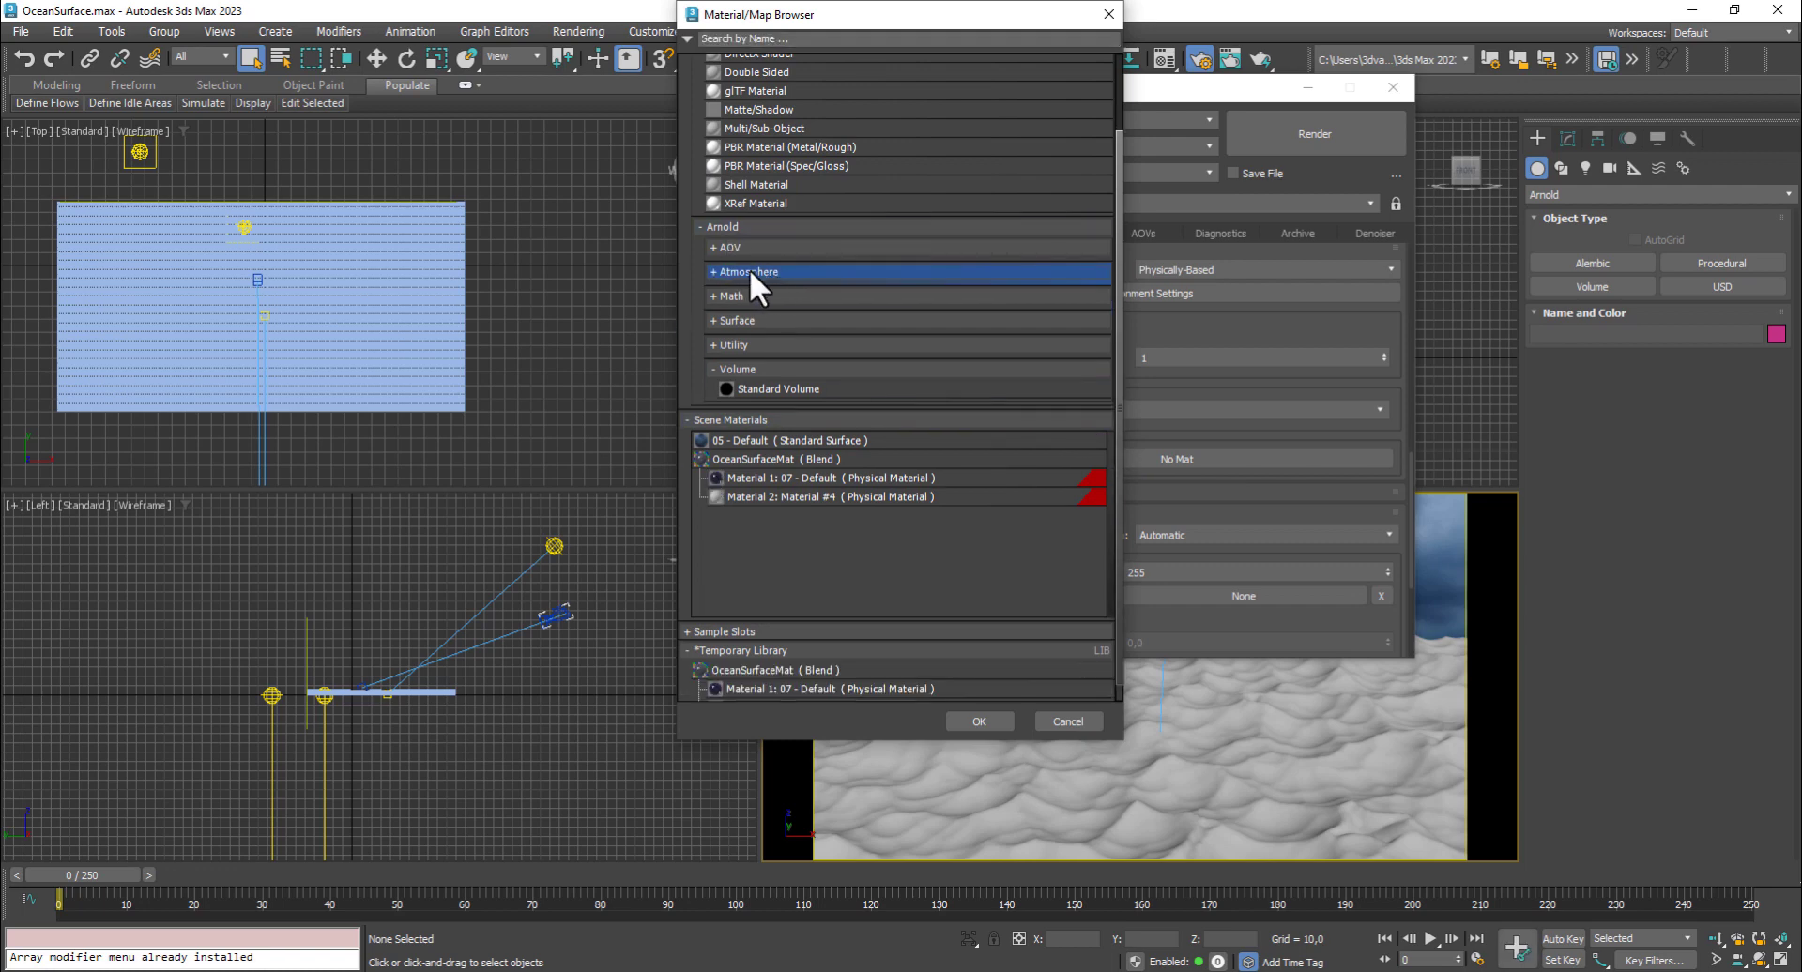
click(747, 269)
double_click(775, 312)
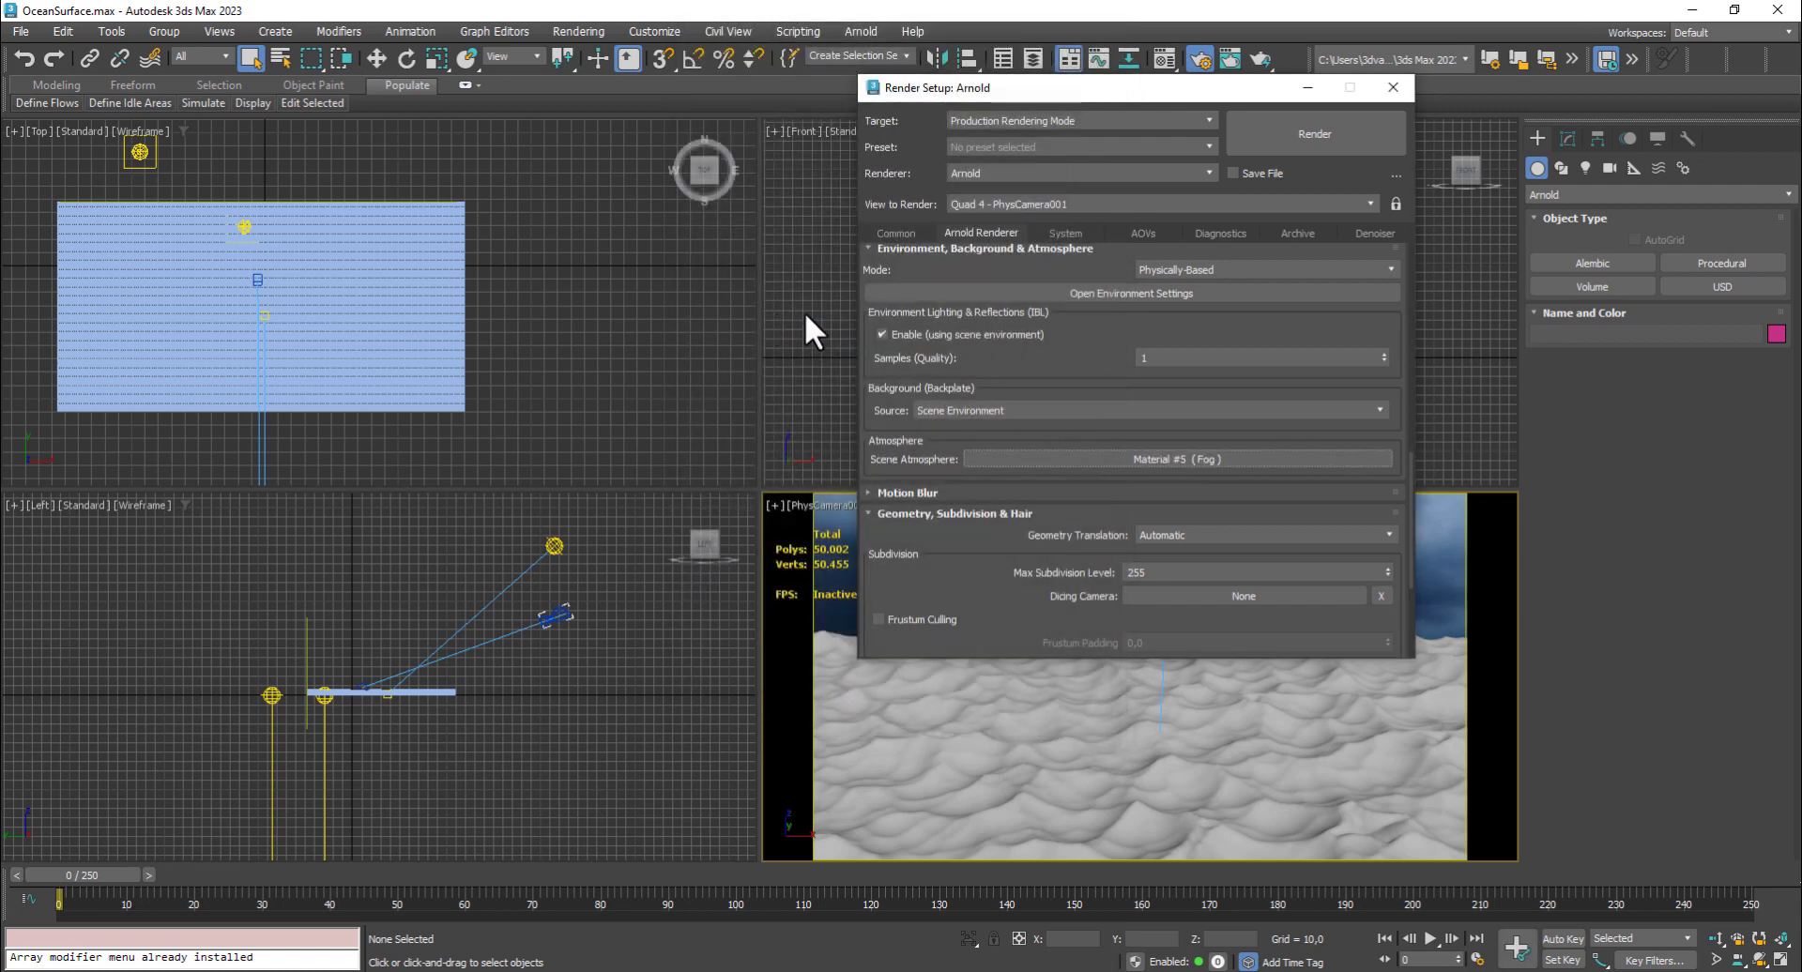
Place the Fog atmosphere as an instance in an empty Material Editor slot, and close the render settings
drag(1075, 97, 605, 86)
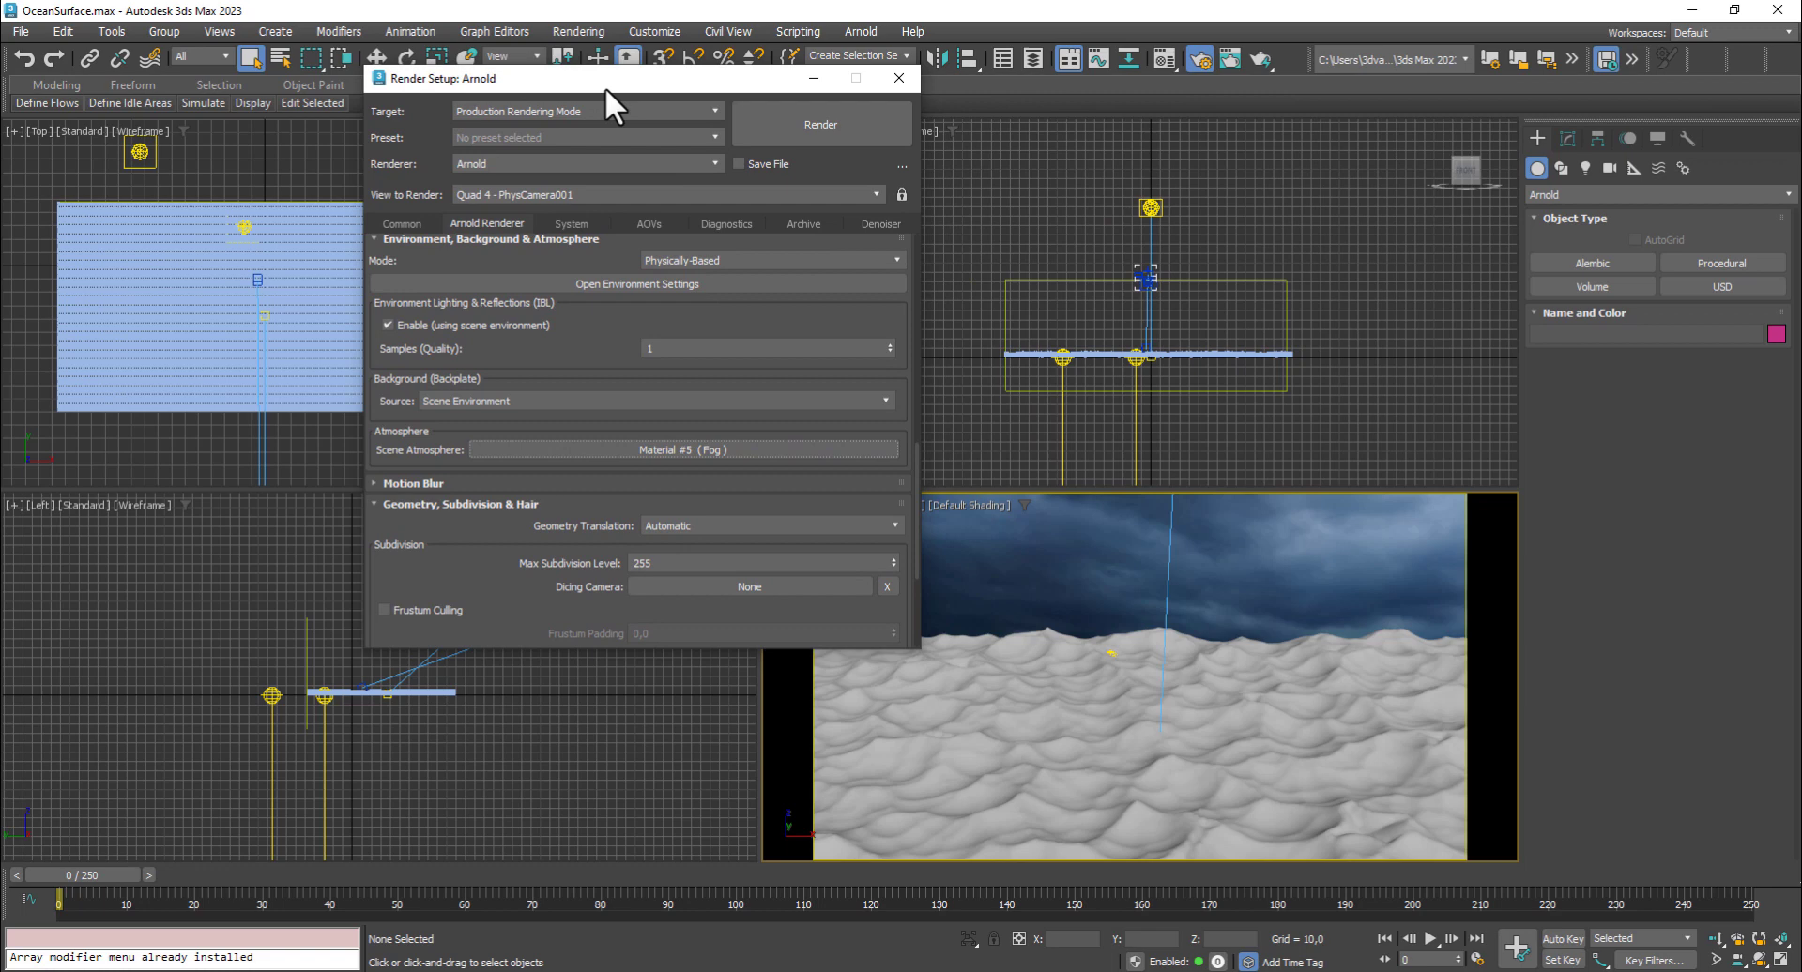
click(1164, 59)
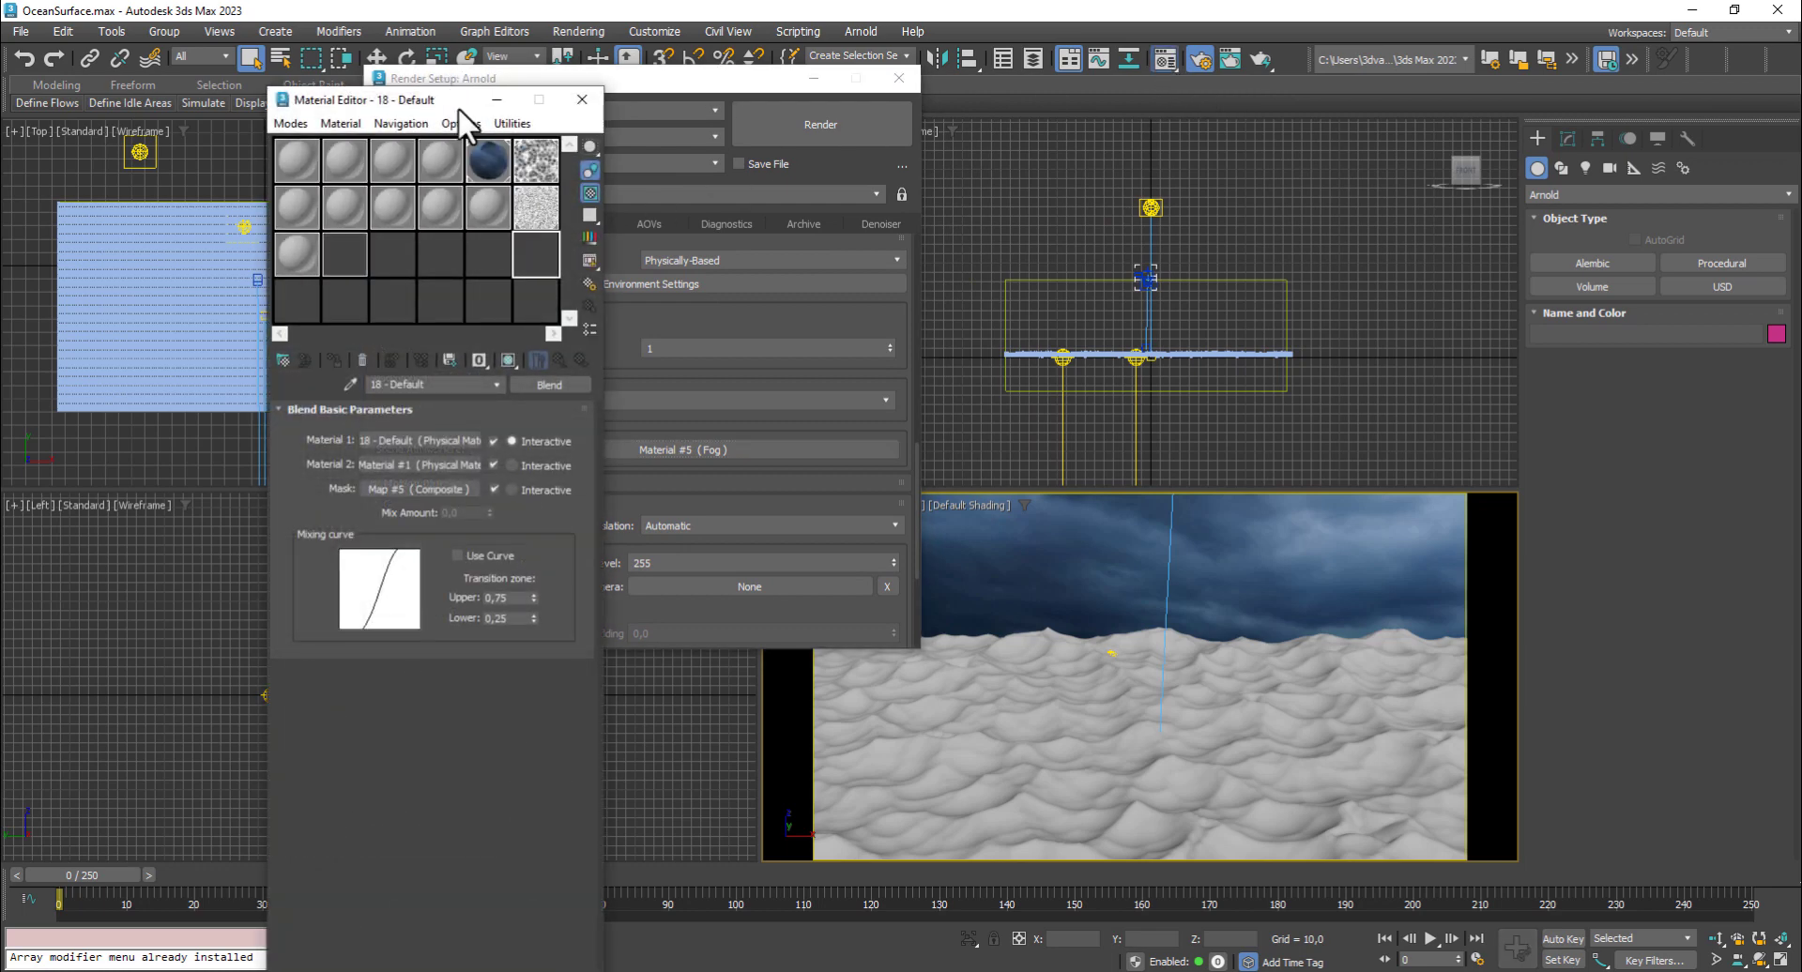
drag(458, 107, 1226, 135)
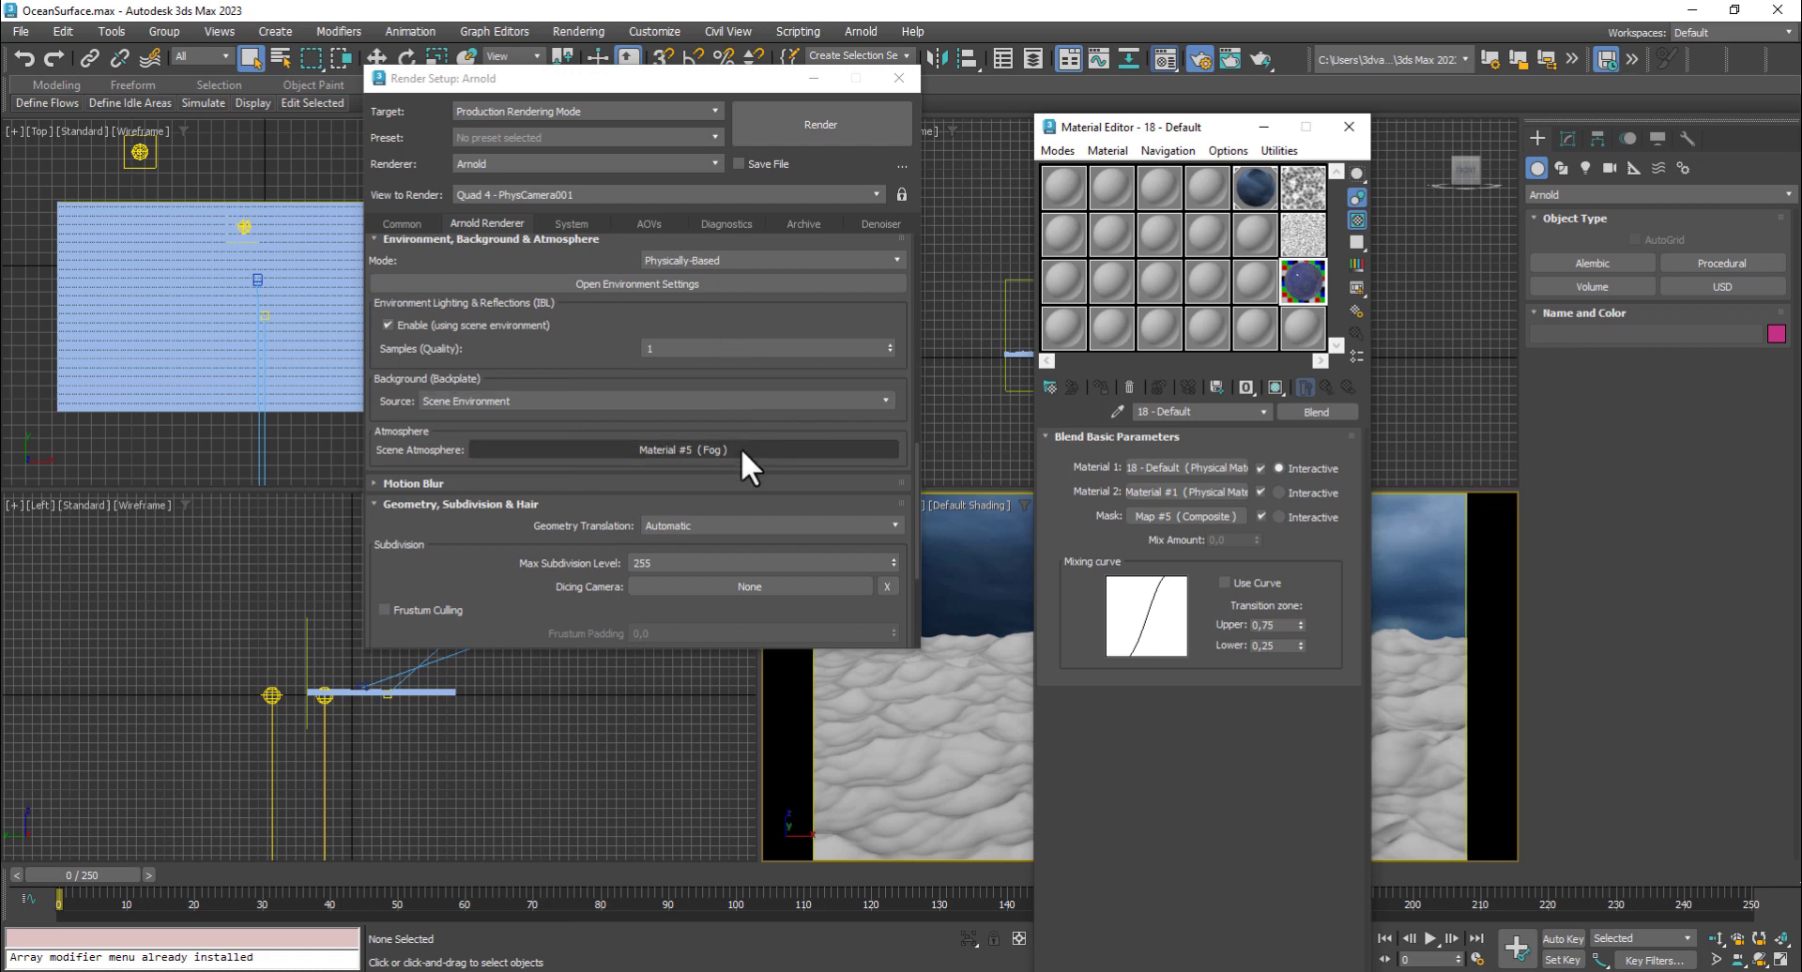
drag(741, 448, 1297, 328)
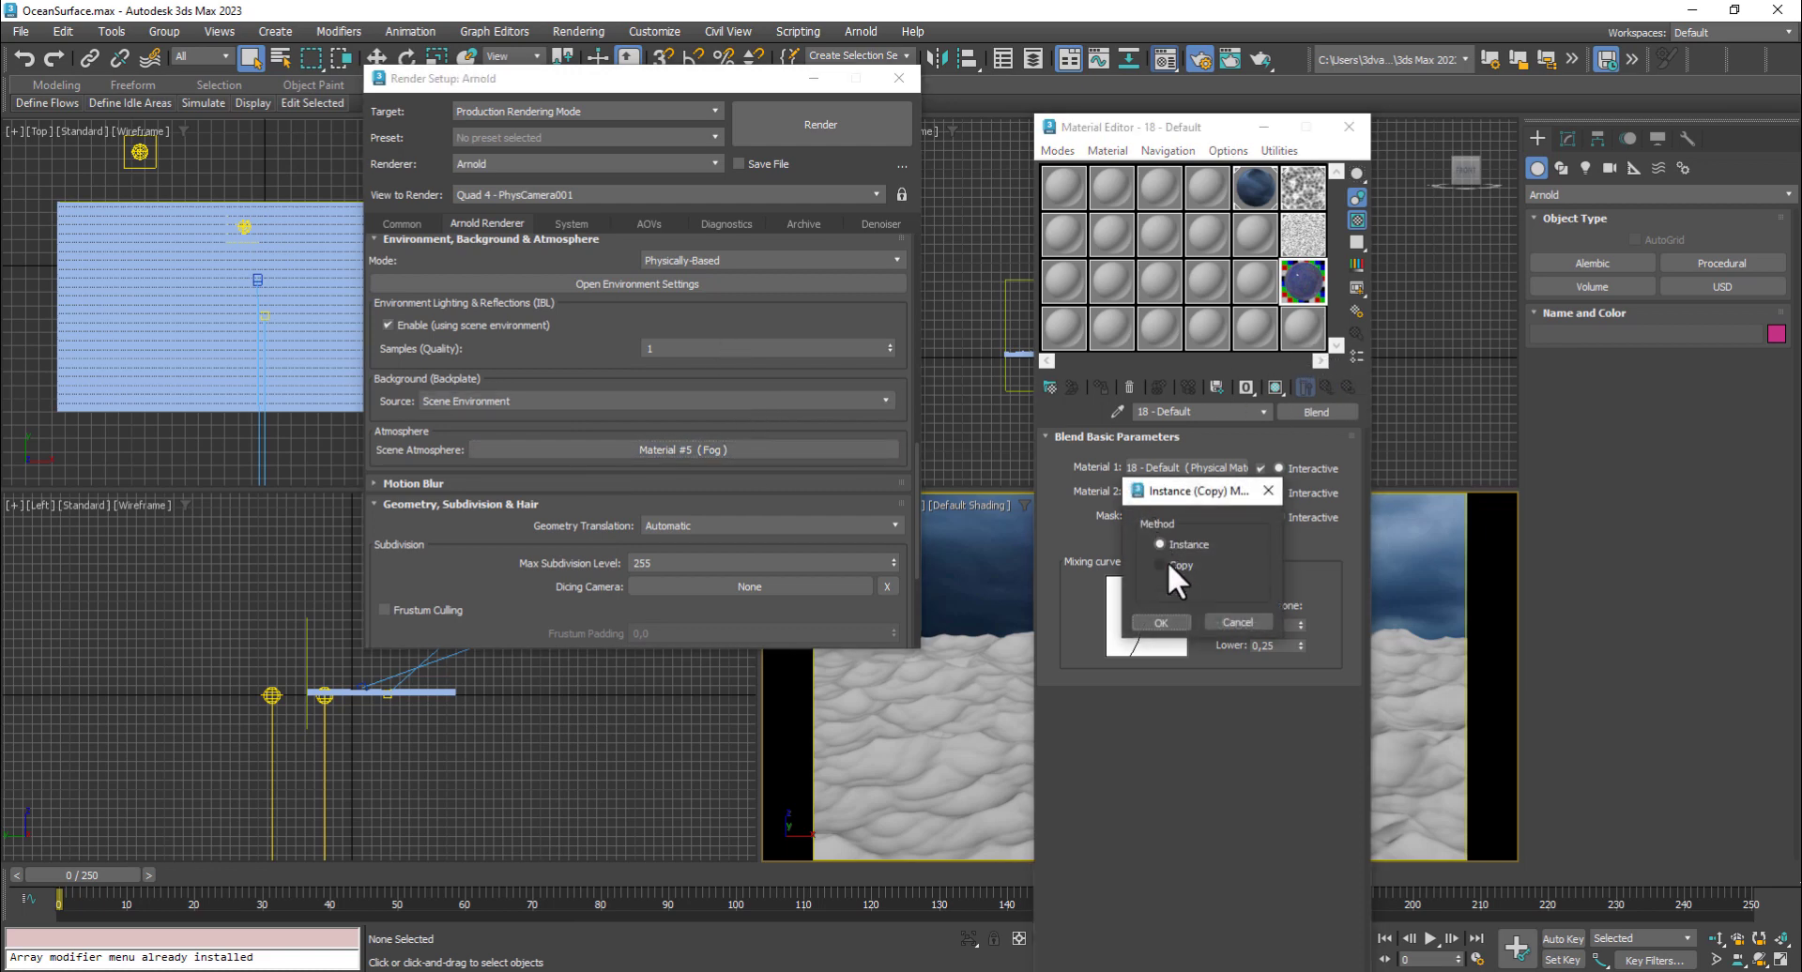
click(1167, 625)
click(899, 75)
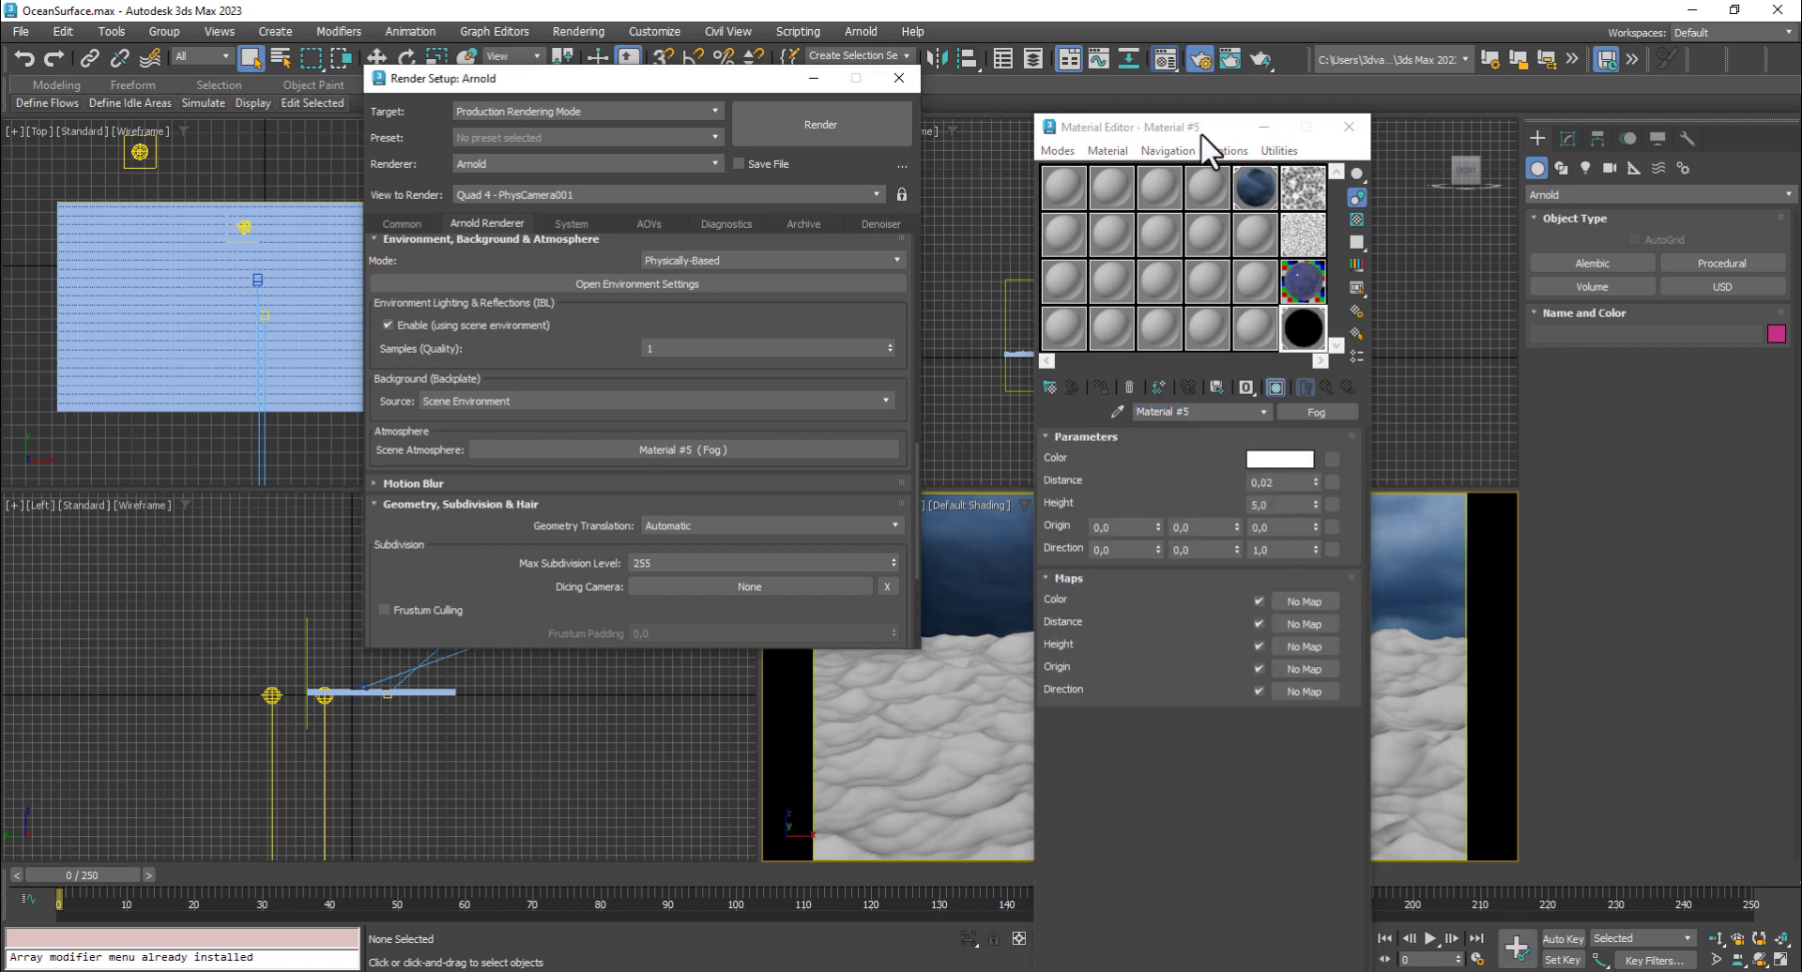
Change the fog color to a saturated blue with red 0.043, green 0.29 and blue 0.6
drag(1201, 130, 394, 30)
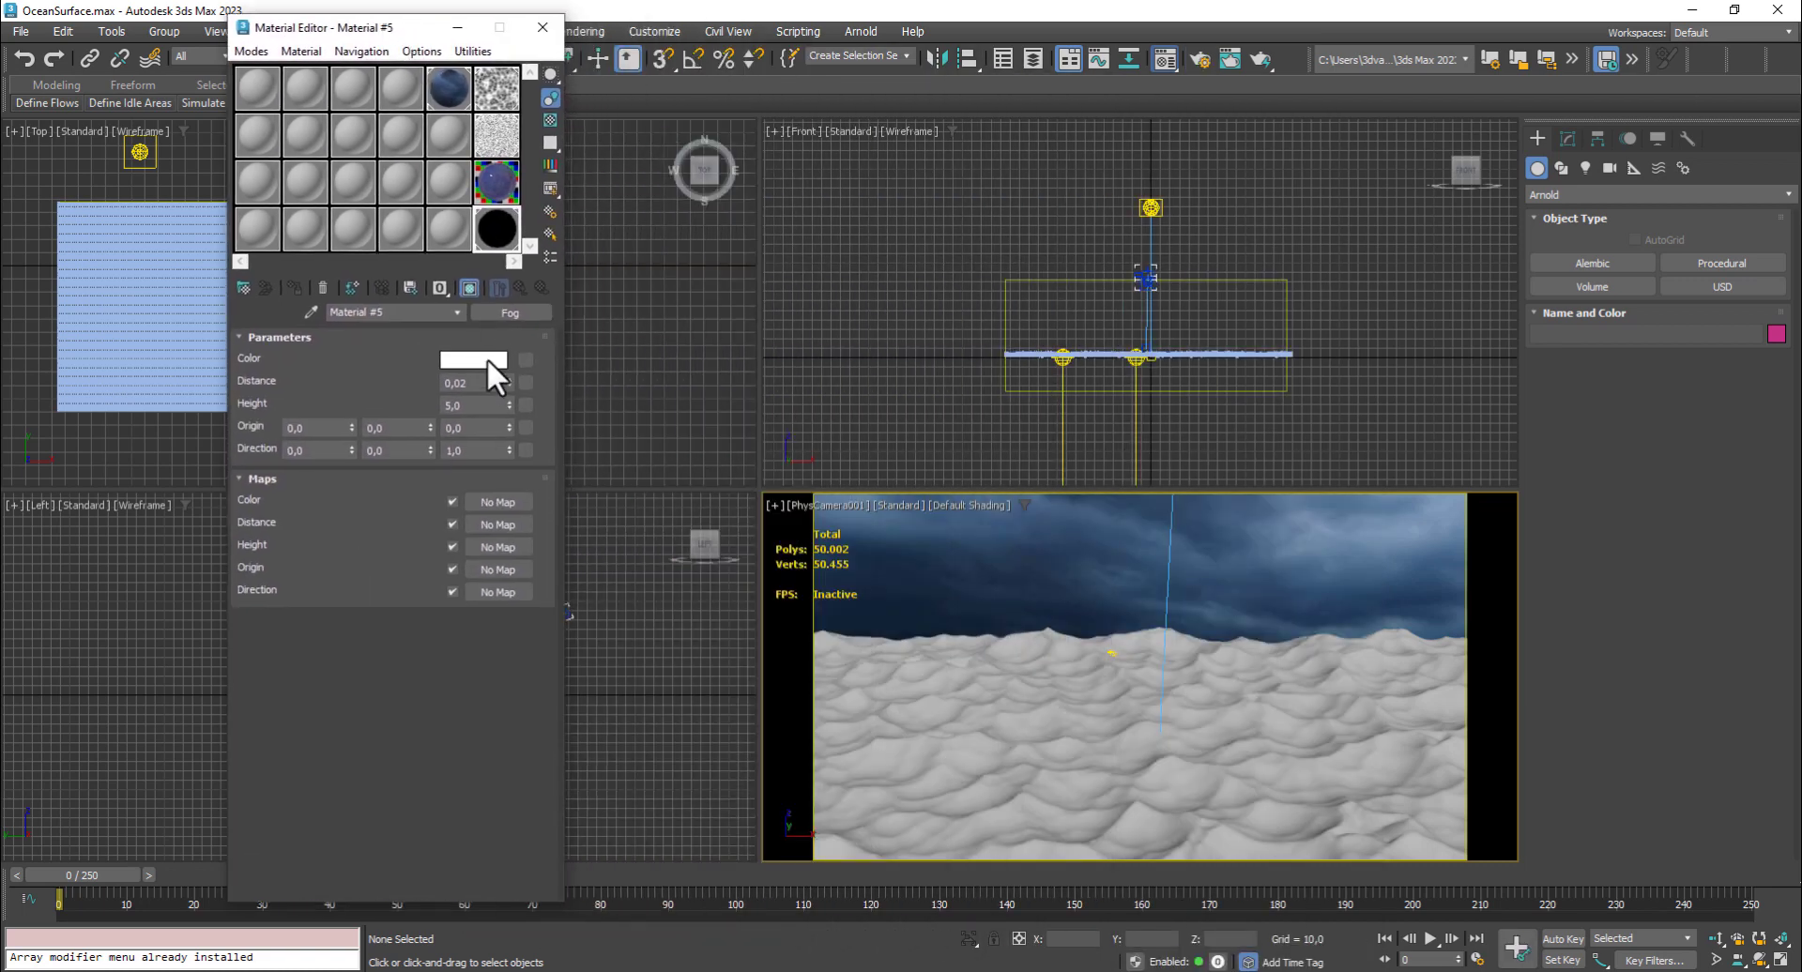
click(487, 361)
click(164, 198)
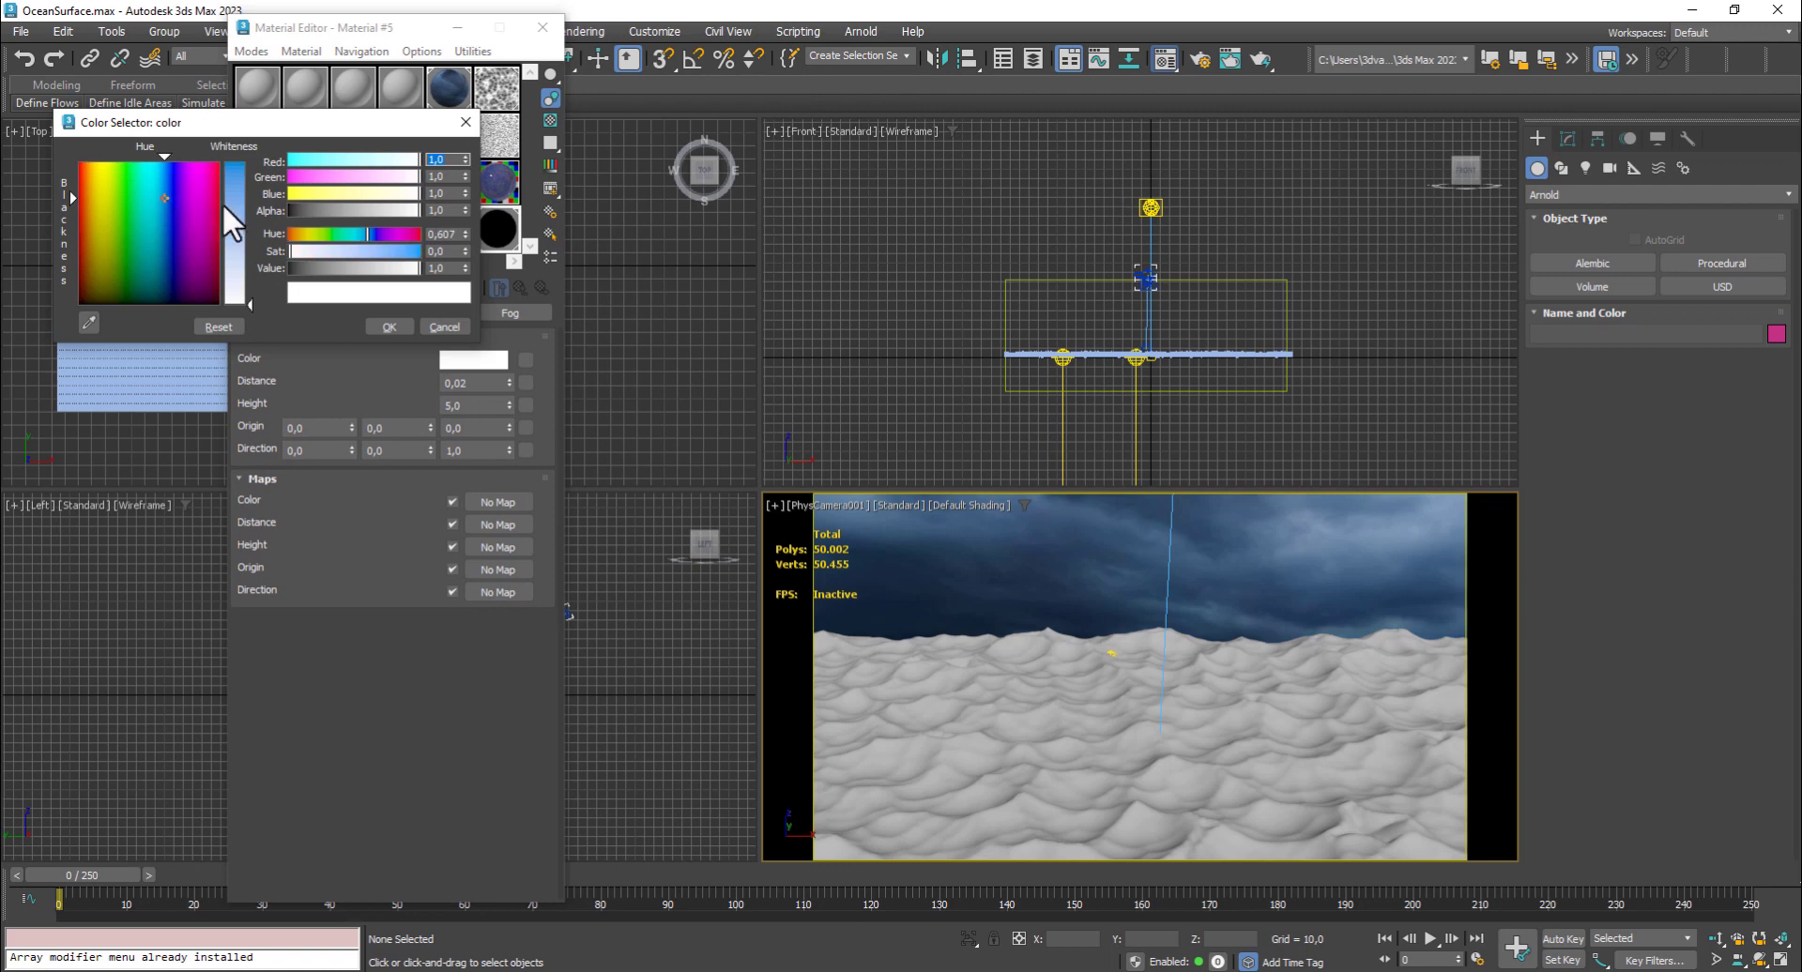
click(236, 190)
click(329, 269)
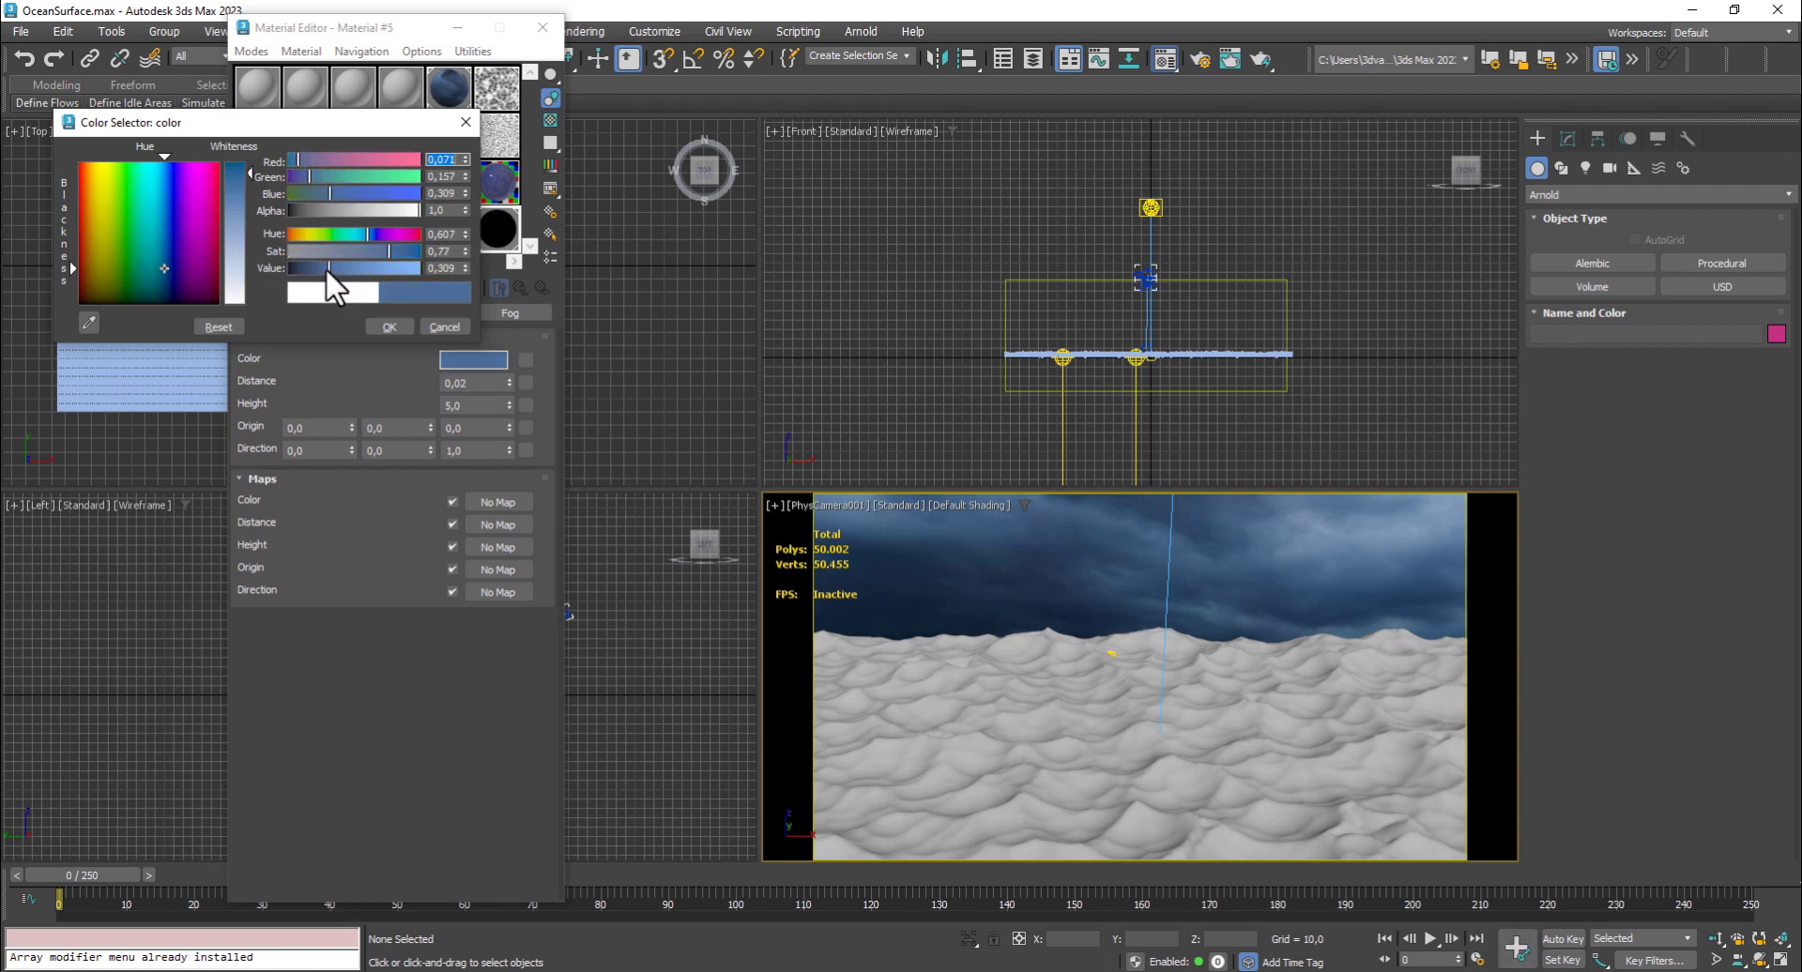
drag(329, 269, 339, 269)
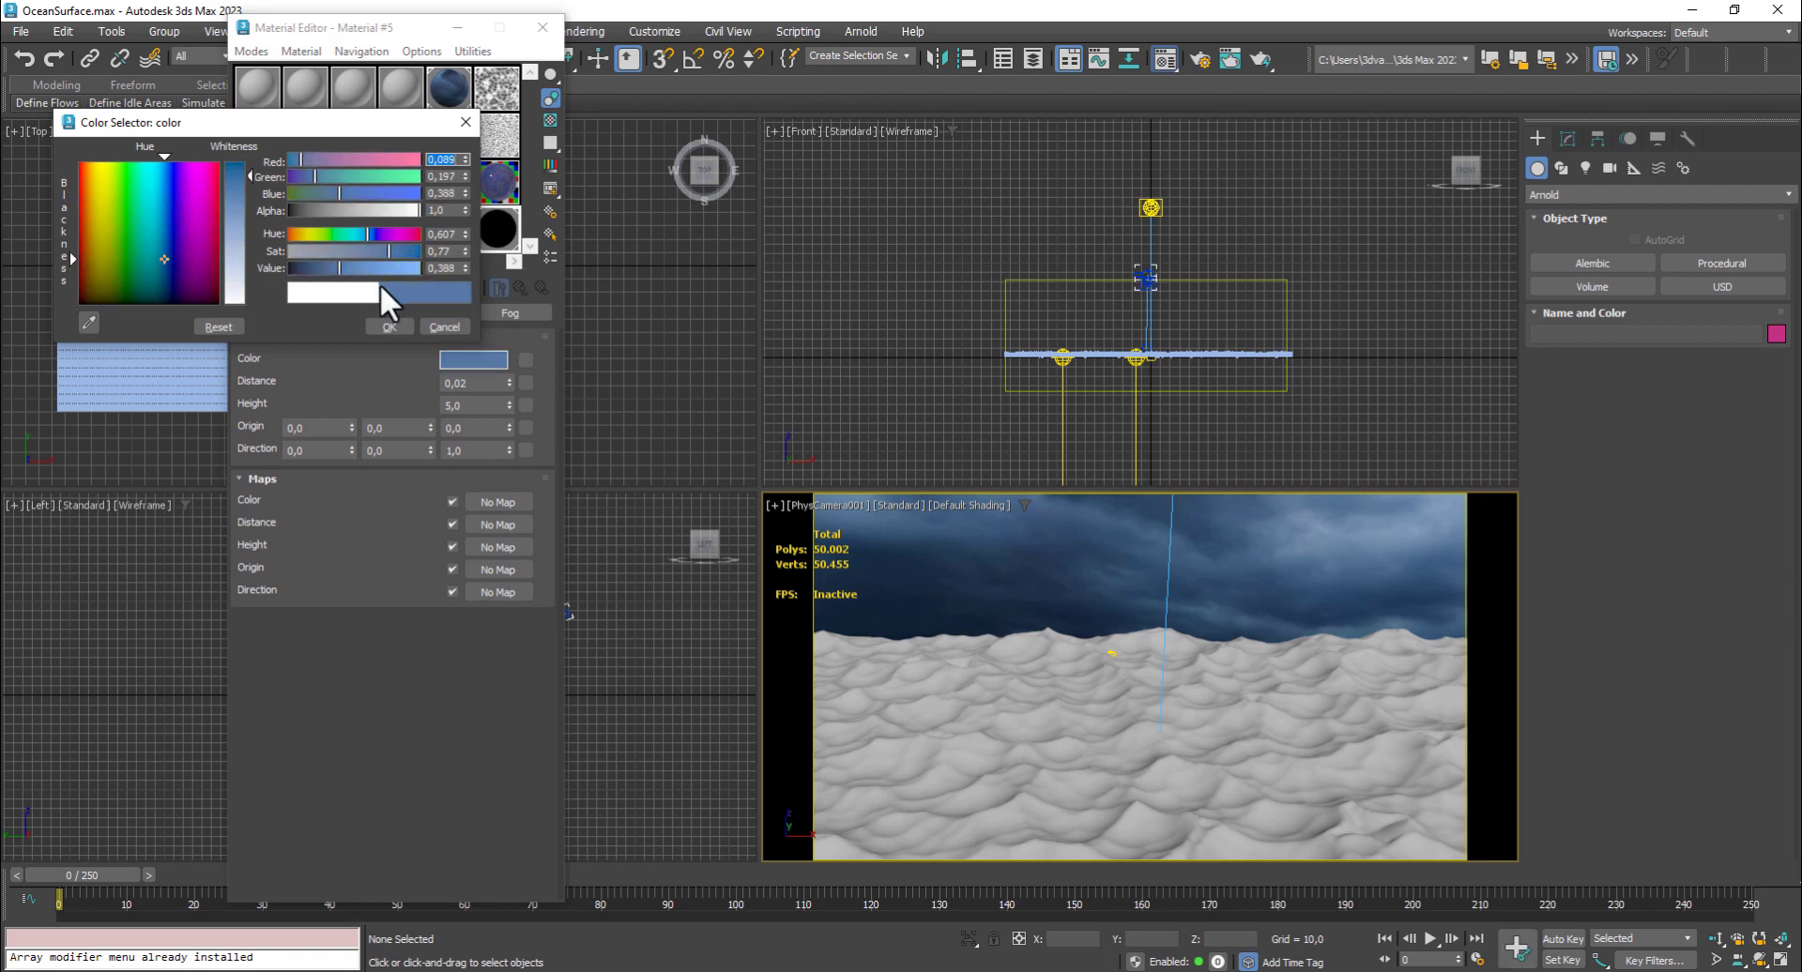
click(158, 189)
drag(353, 263, 345, 267)
drag(342, 270, 330, 265)
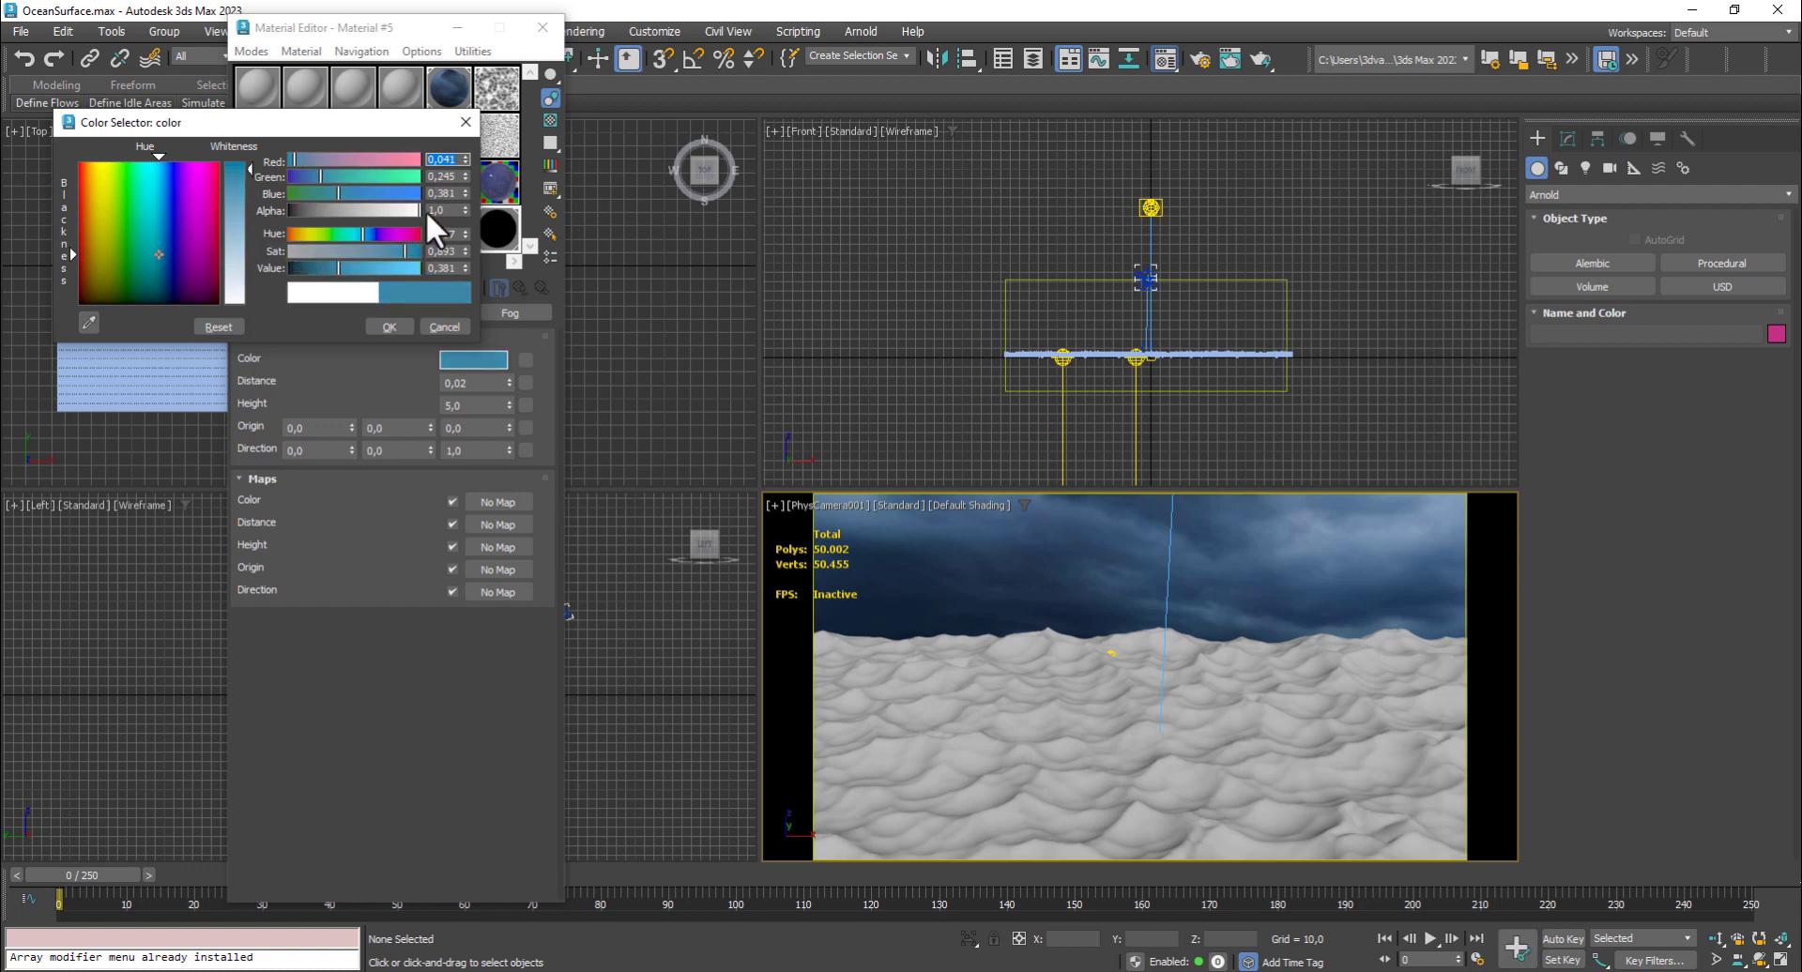
drag(465, 191, 460, 66)
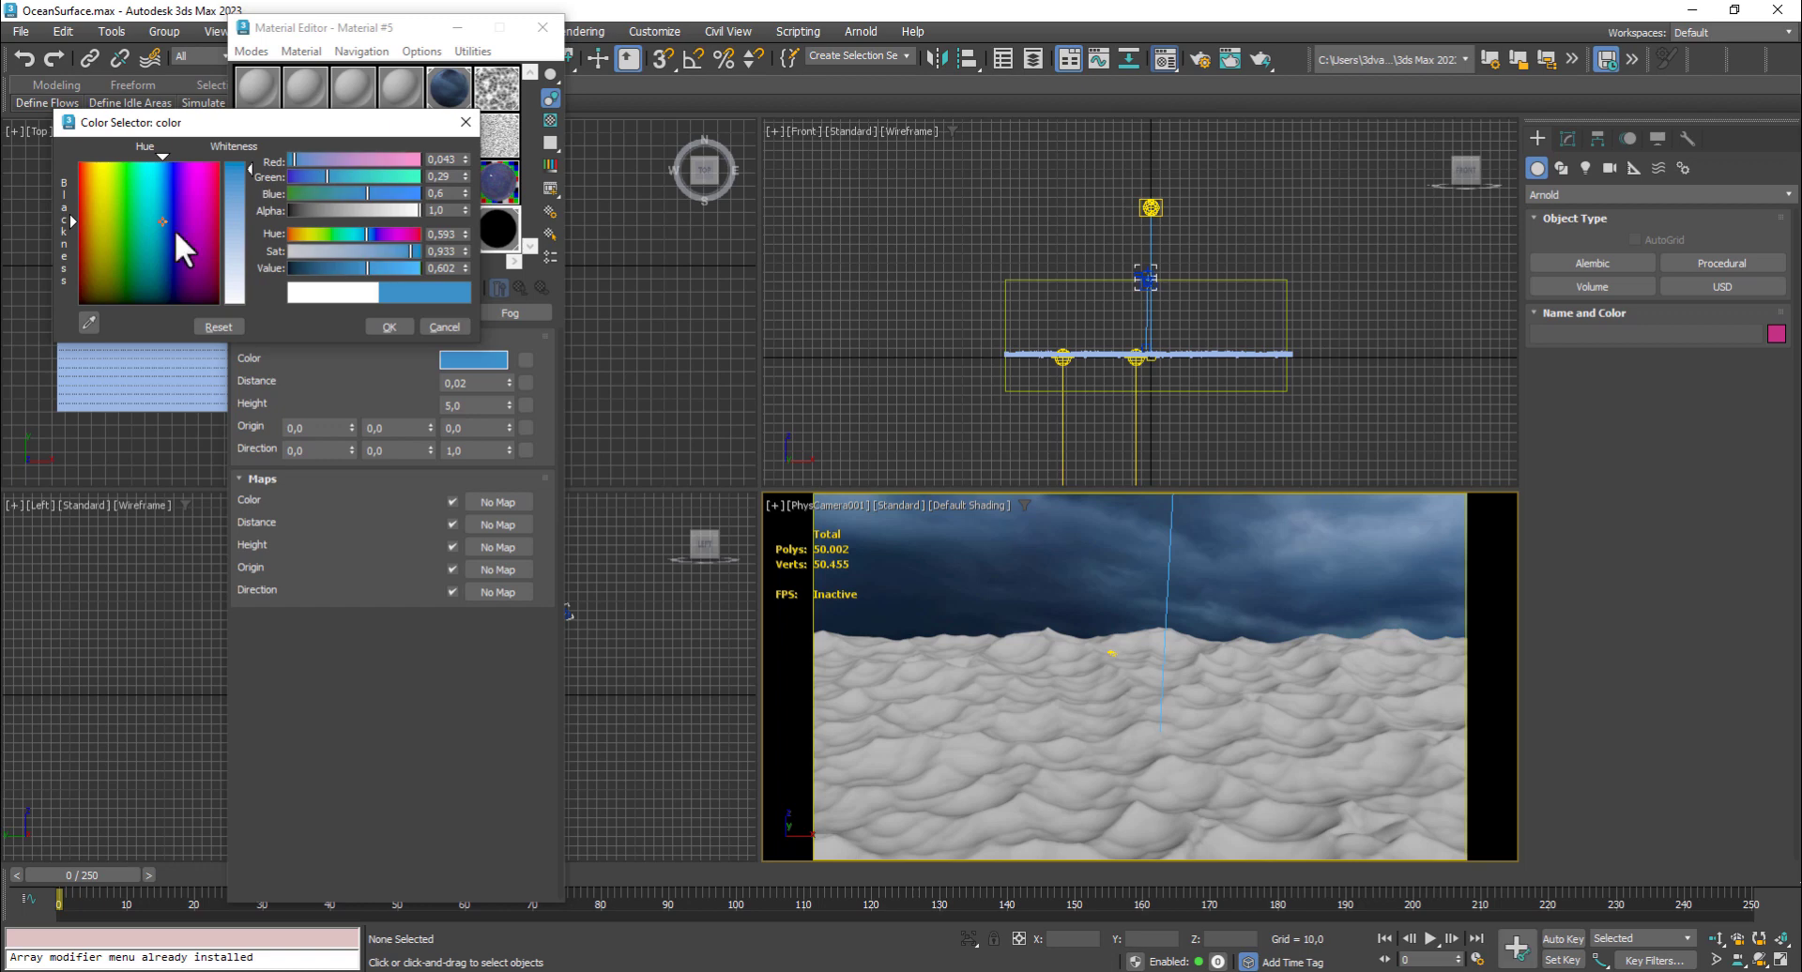
click(391, 326)
Set the fog height to 7, test-render the camera view, and close the rendered image
click(438, 405)
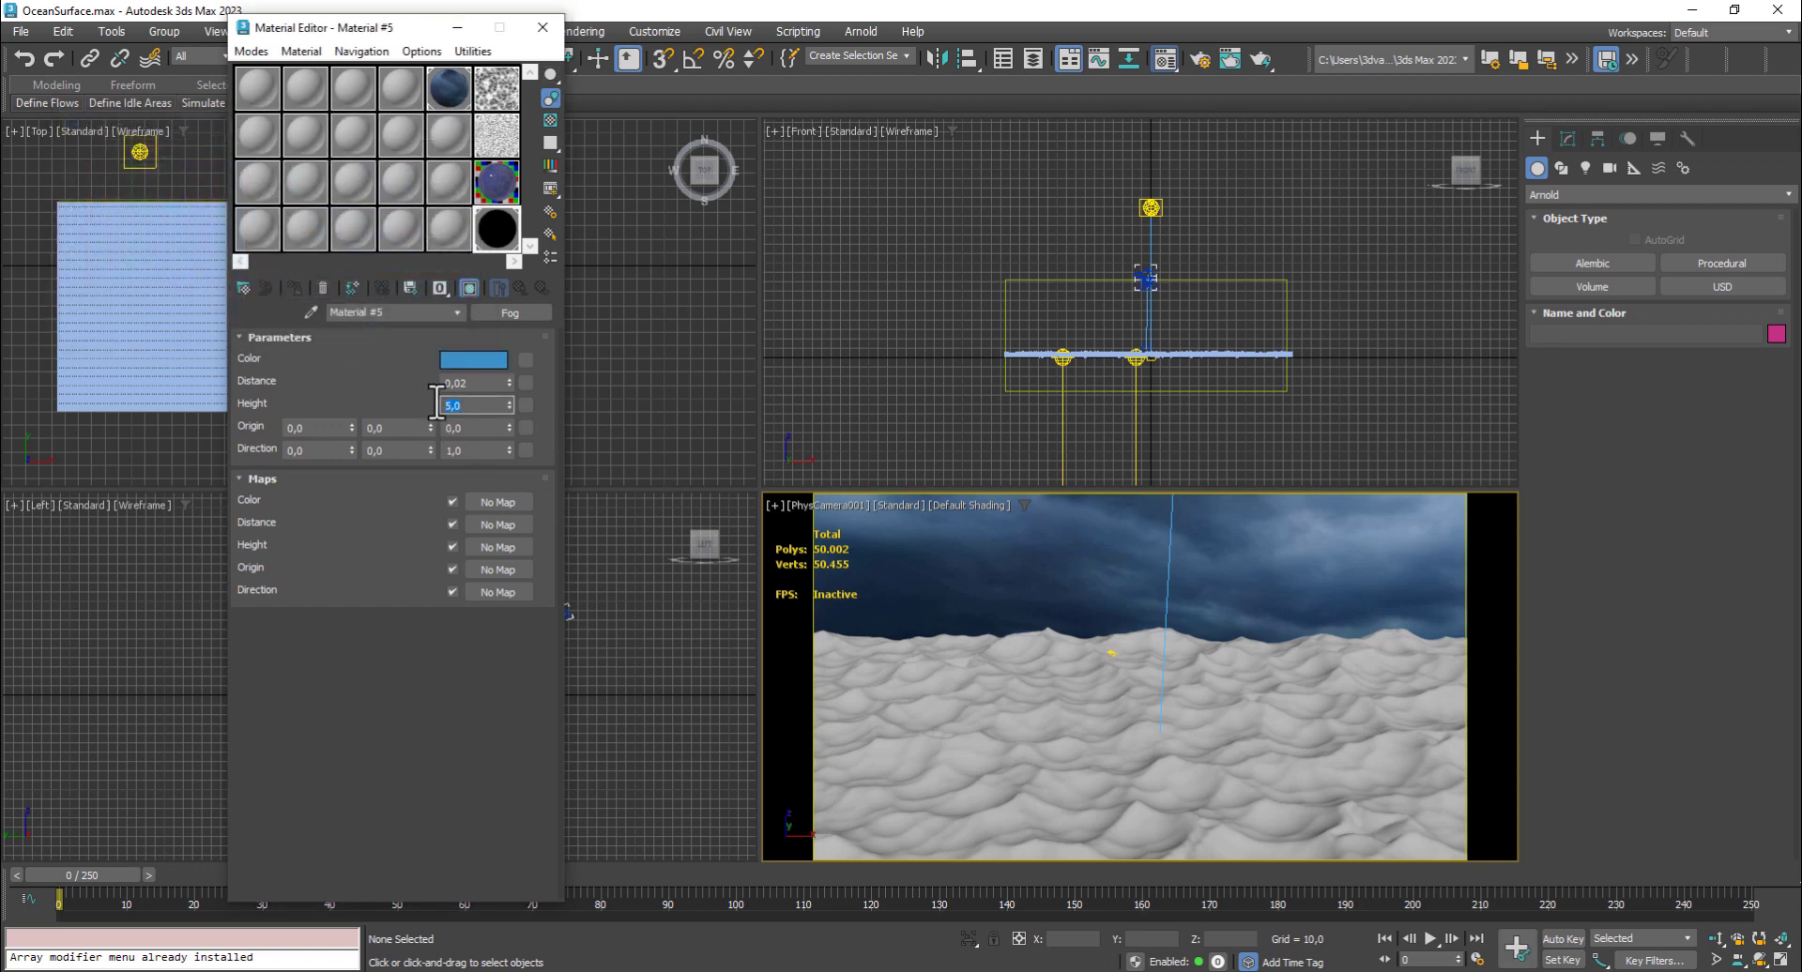
click(1027, 575)
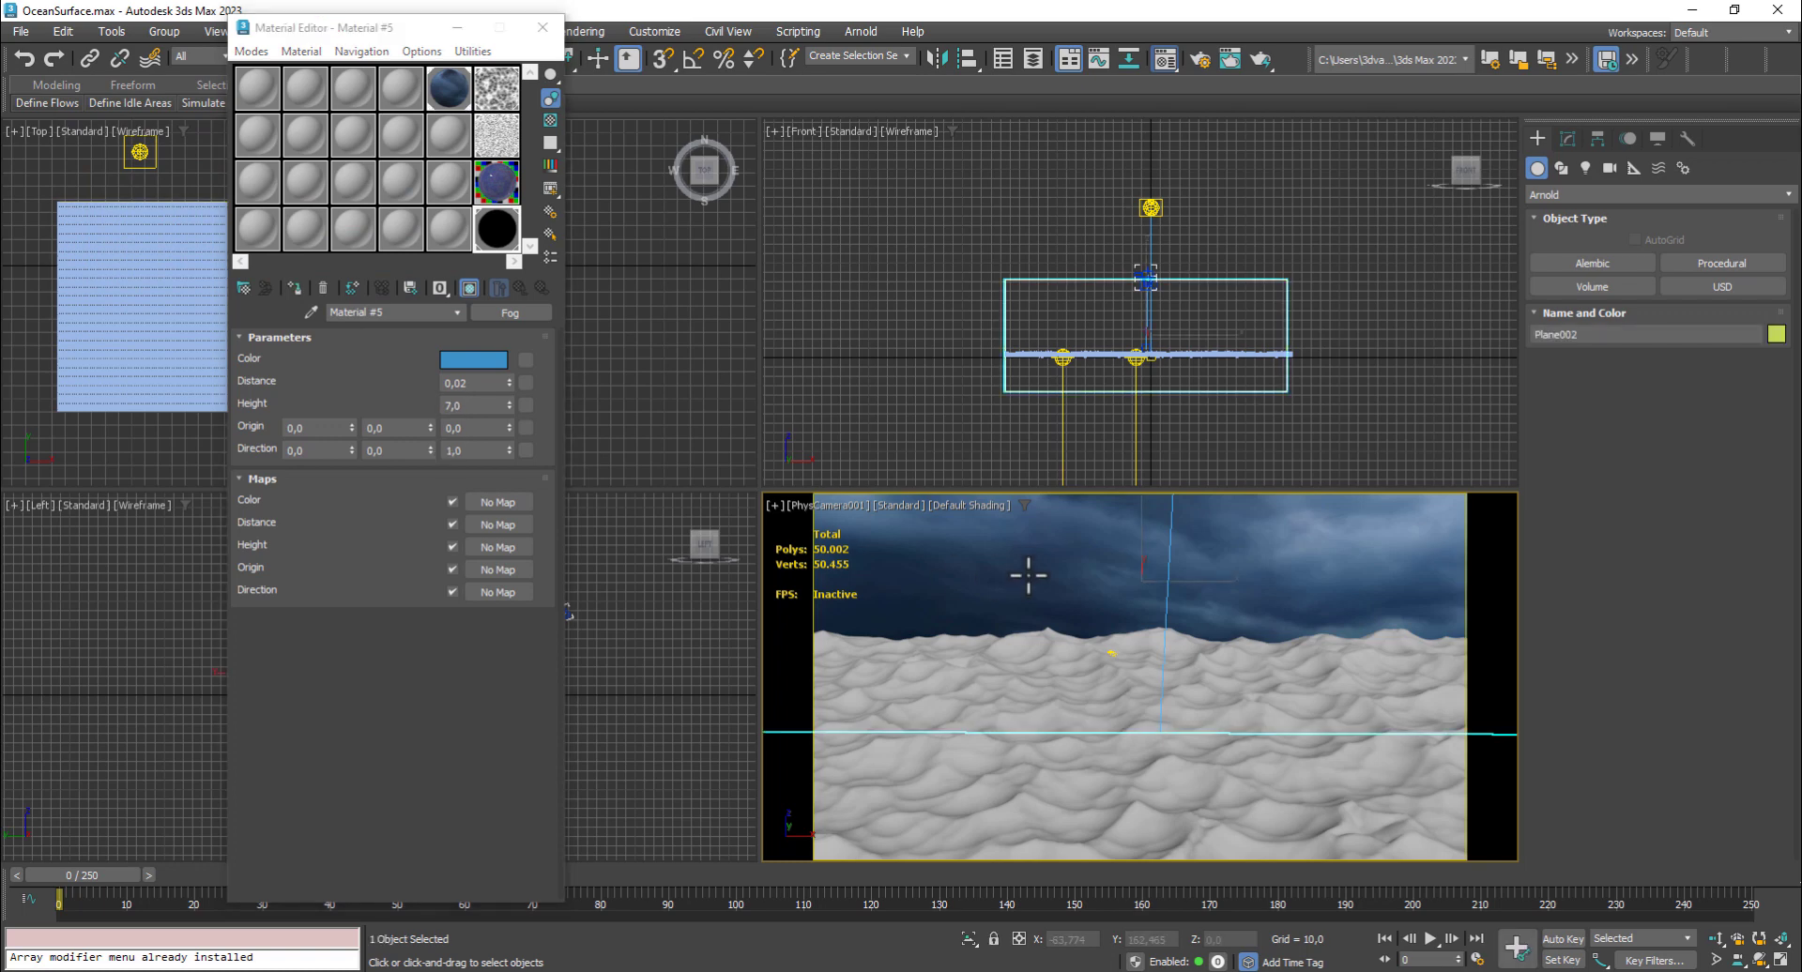
key(shift+q)
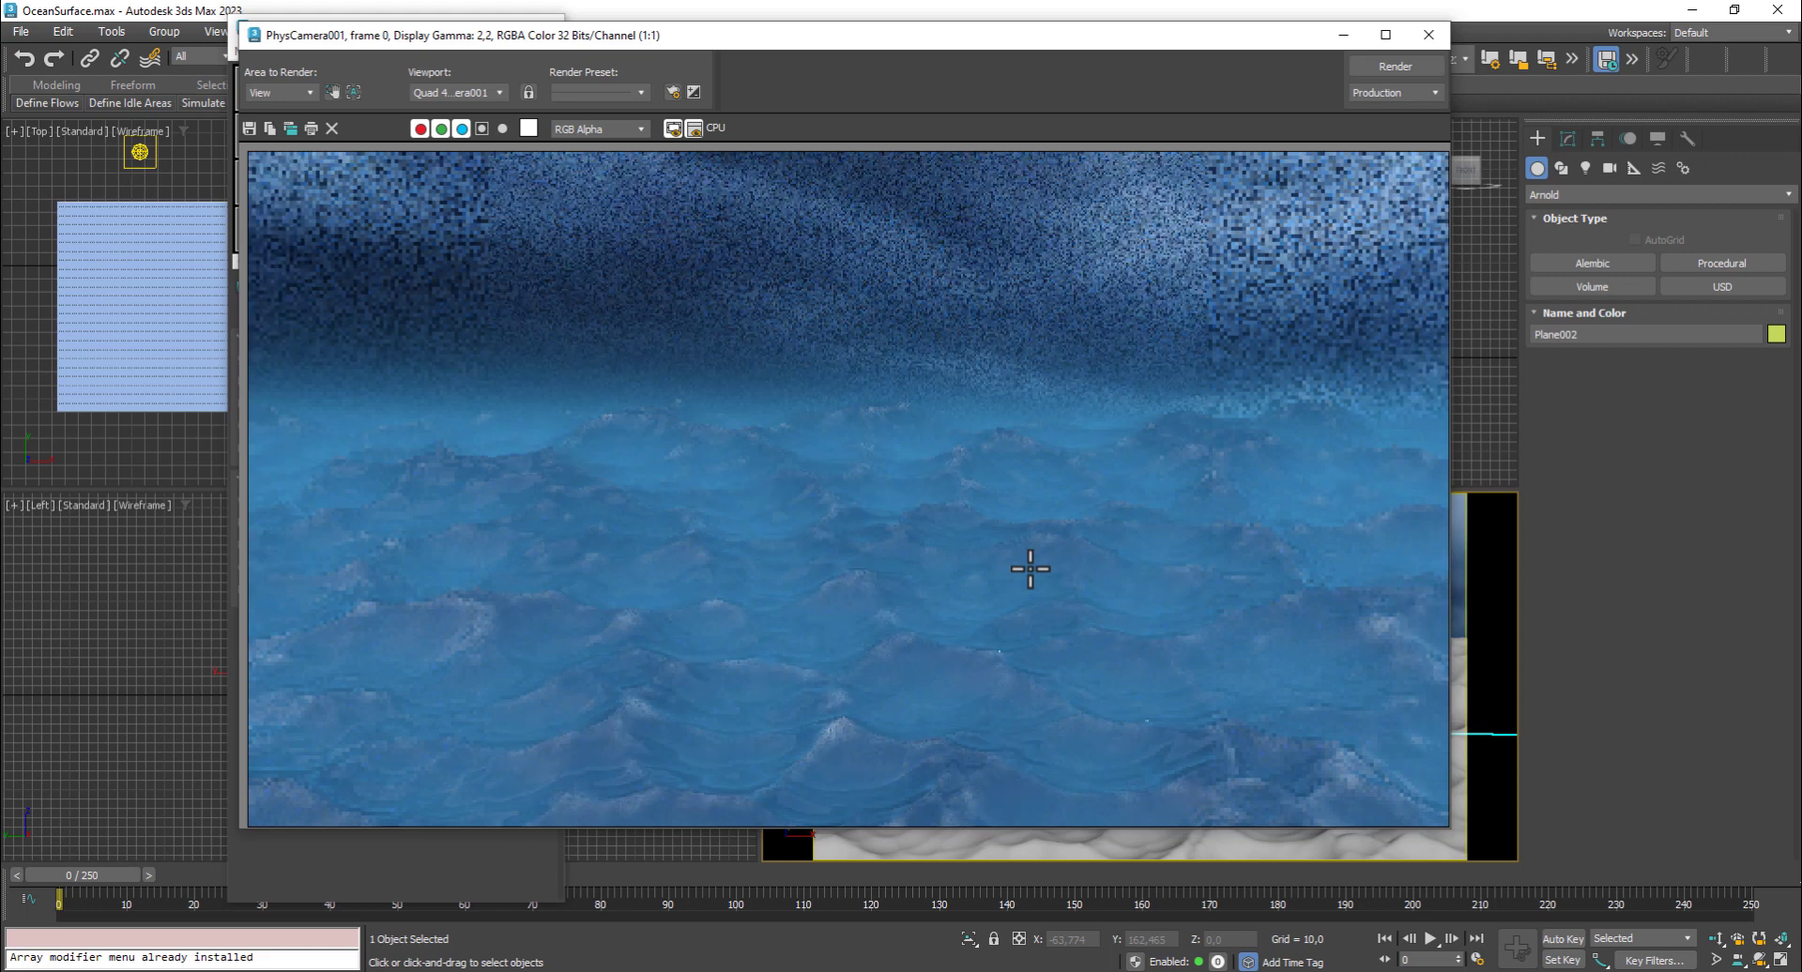
click(1427, 36)
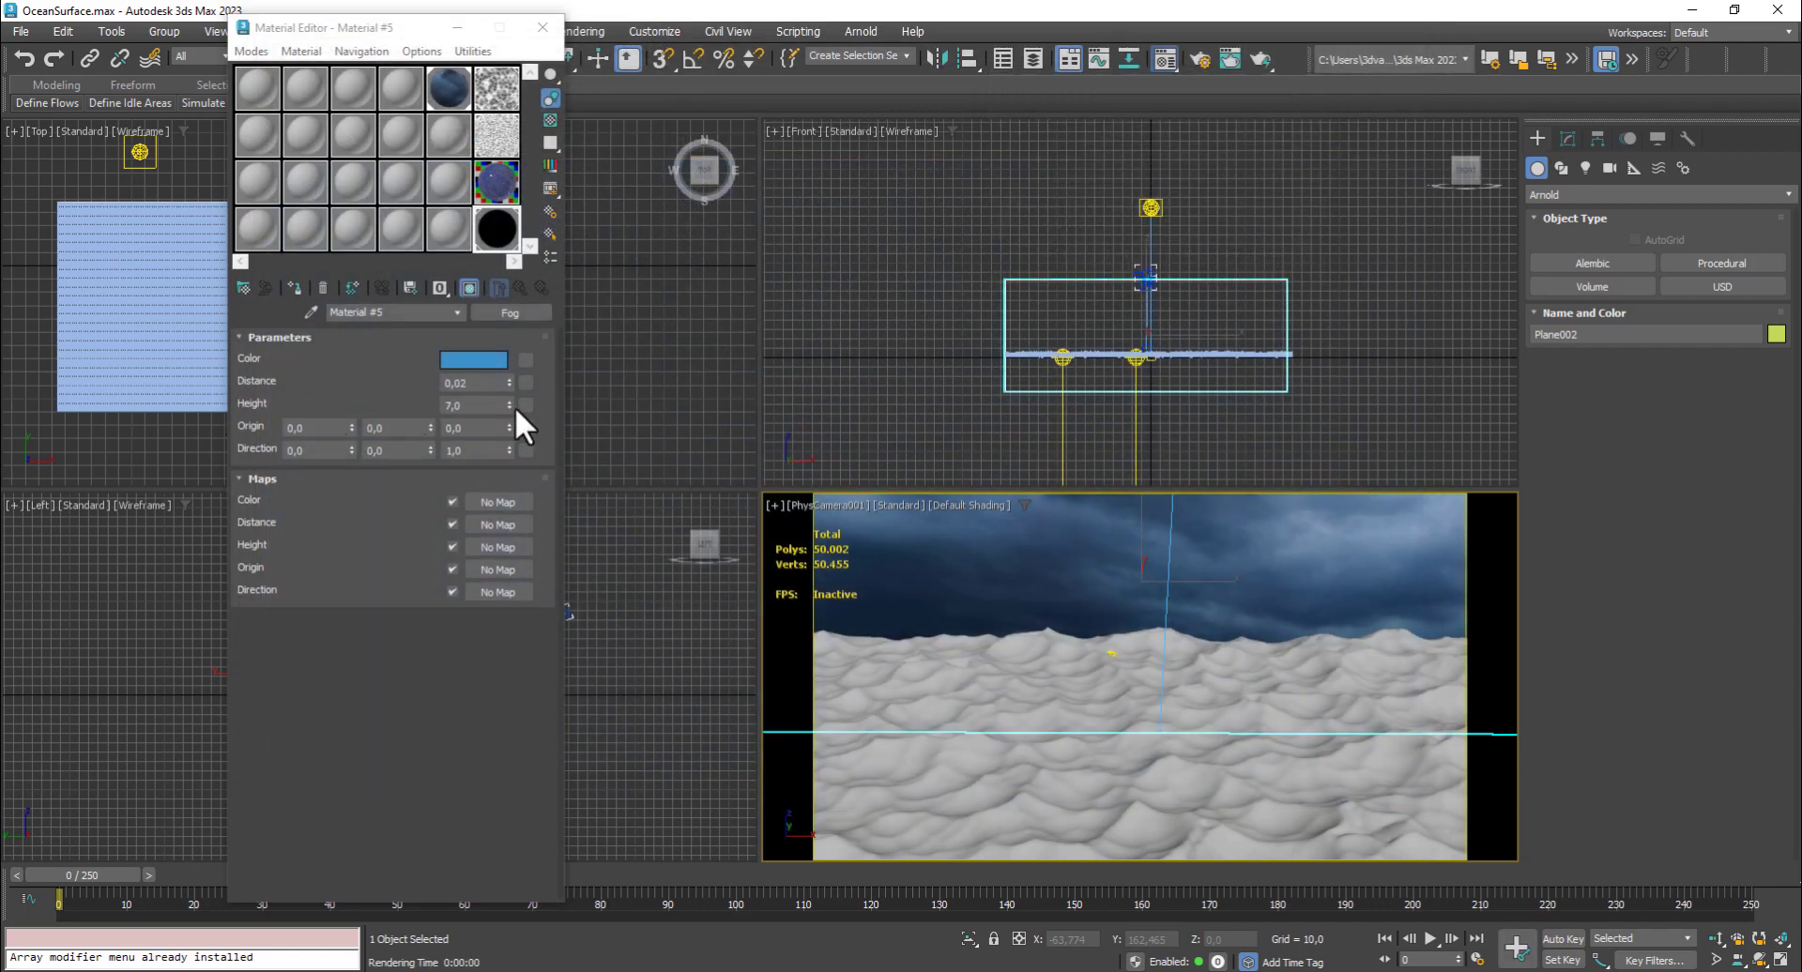
Lower the fog height to 6.5, test-render the camera view, and stop the render after inspecting it
drag(509, 406, 510, 407)
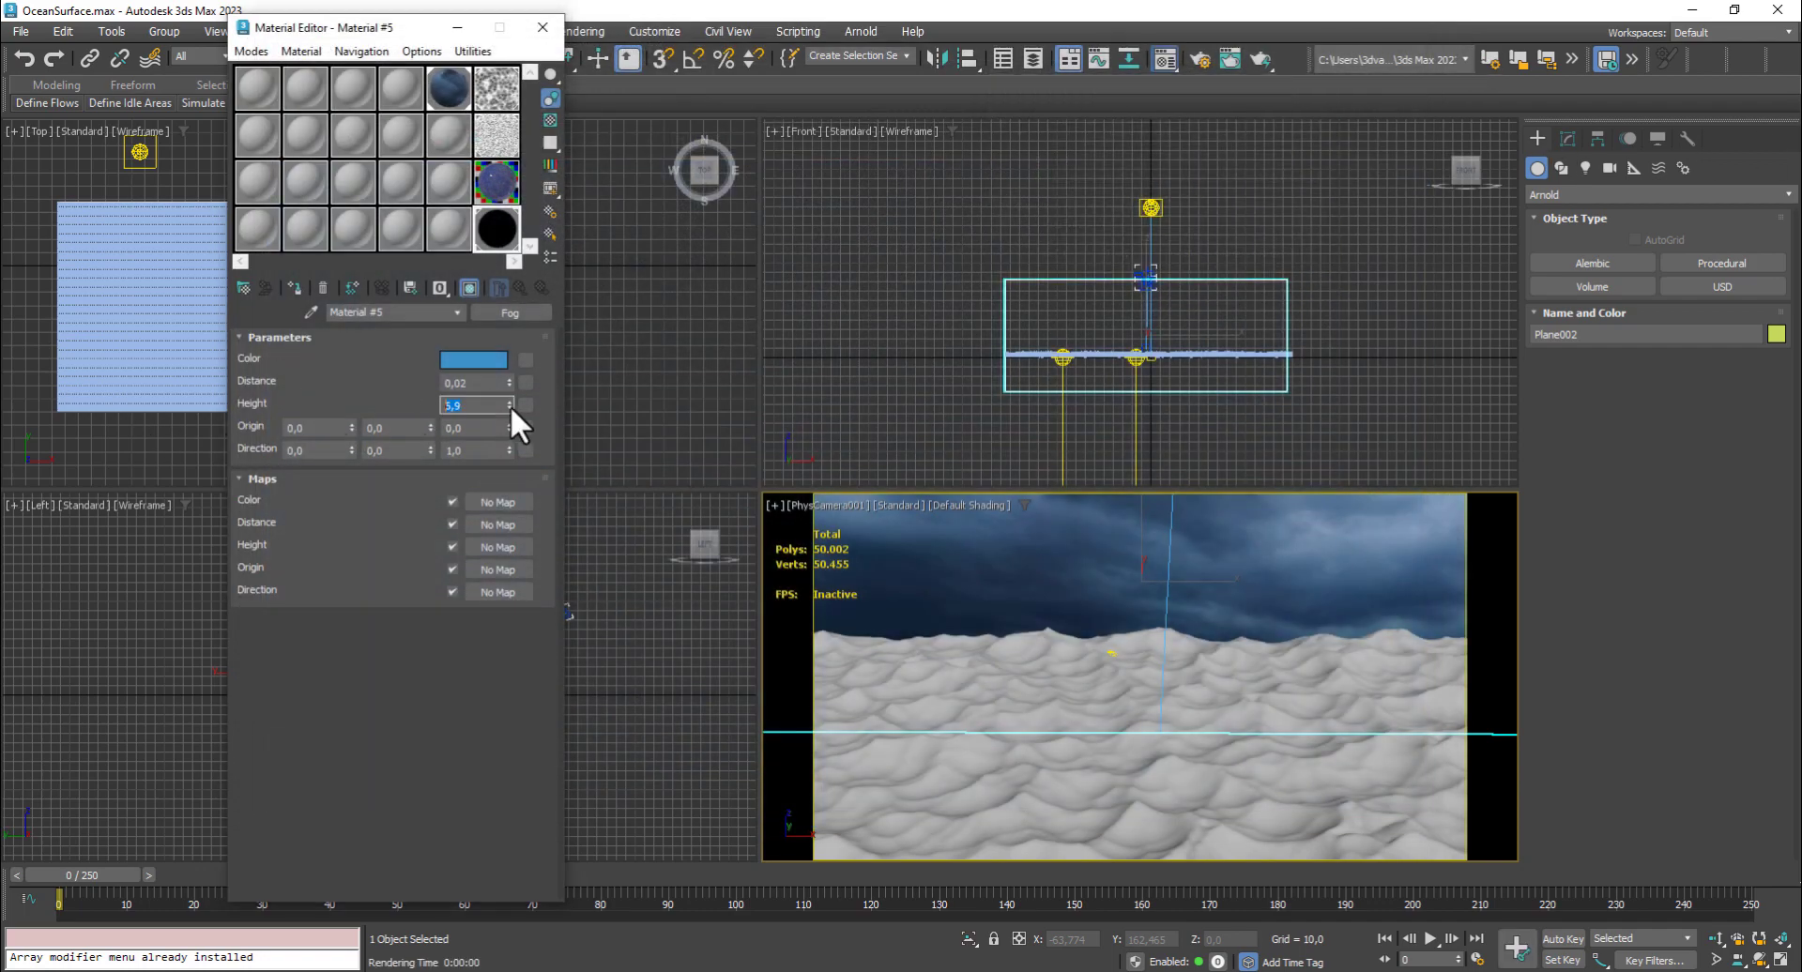
click(460, 406)
text(5)
click(1030, 681)
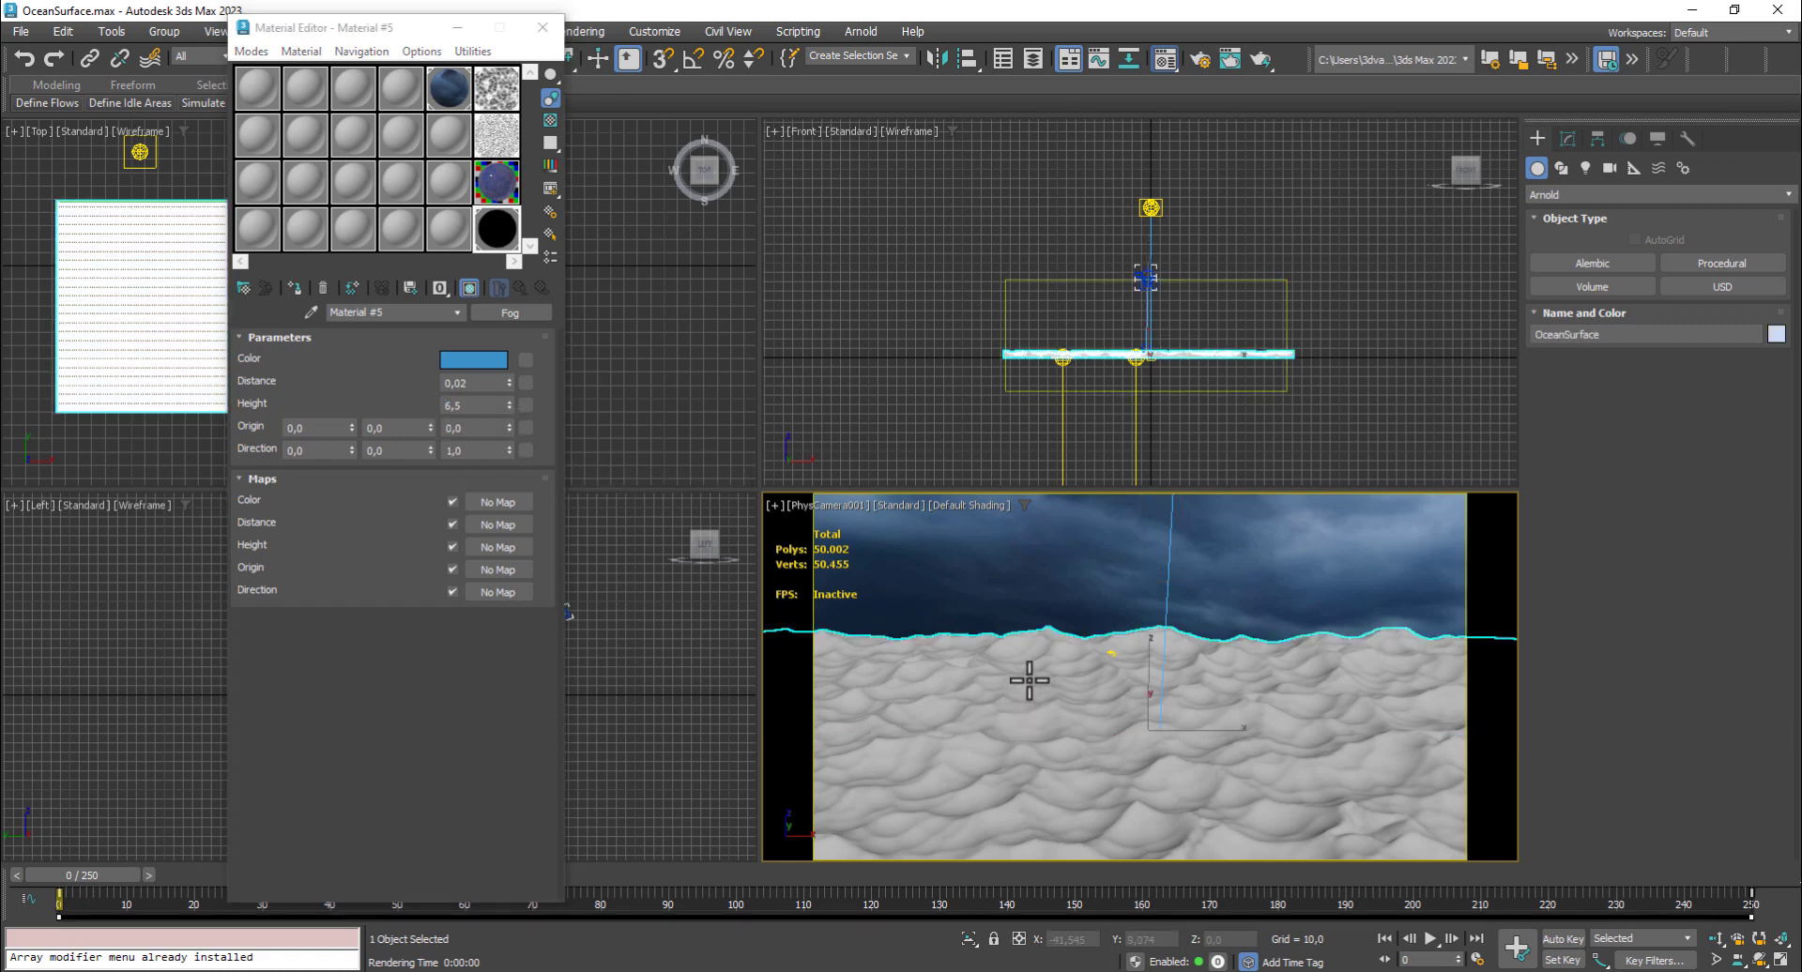
key(shift+q)
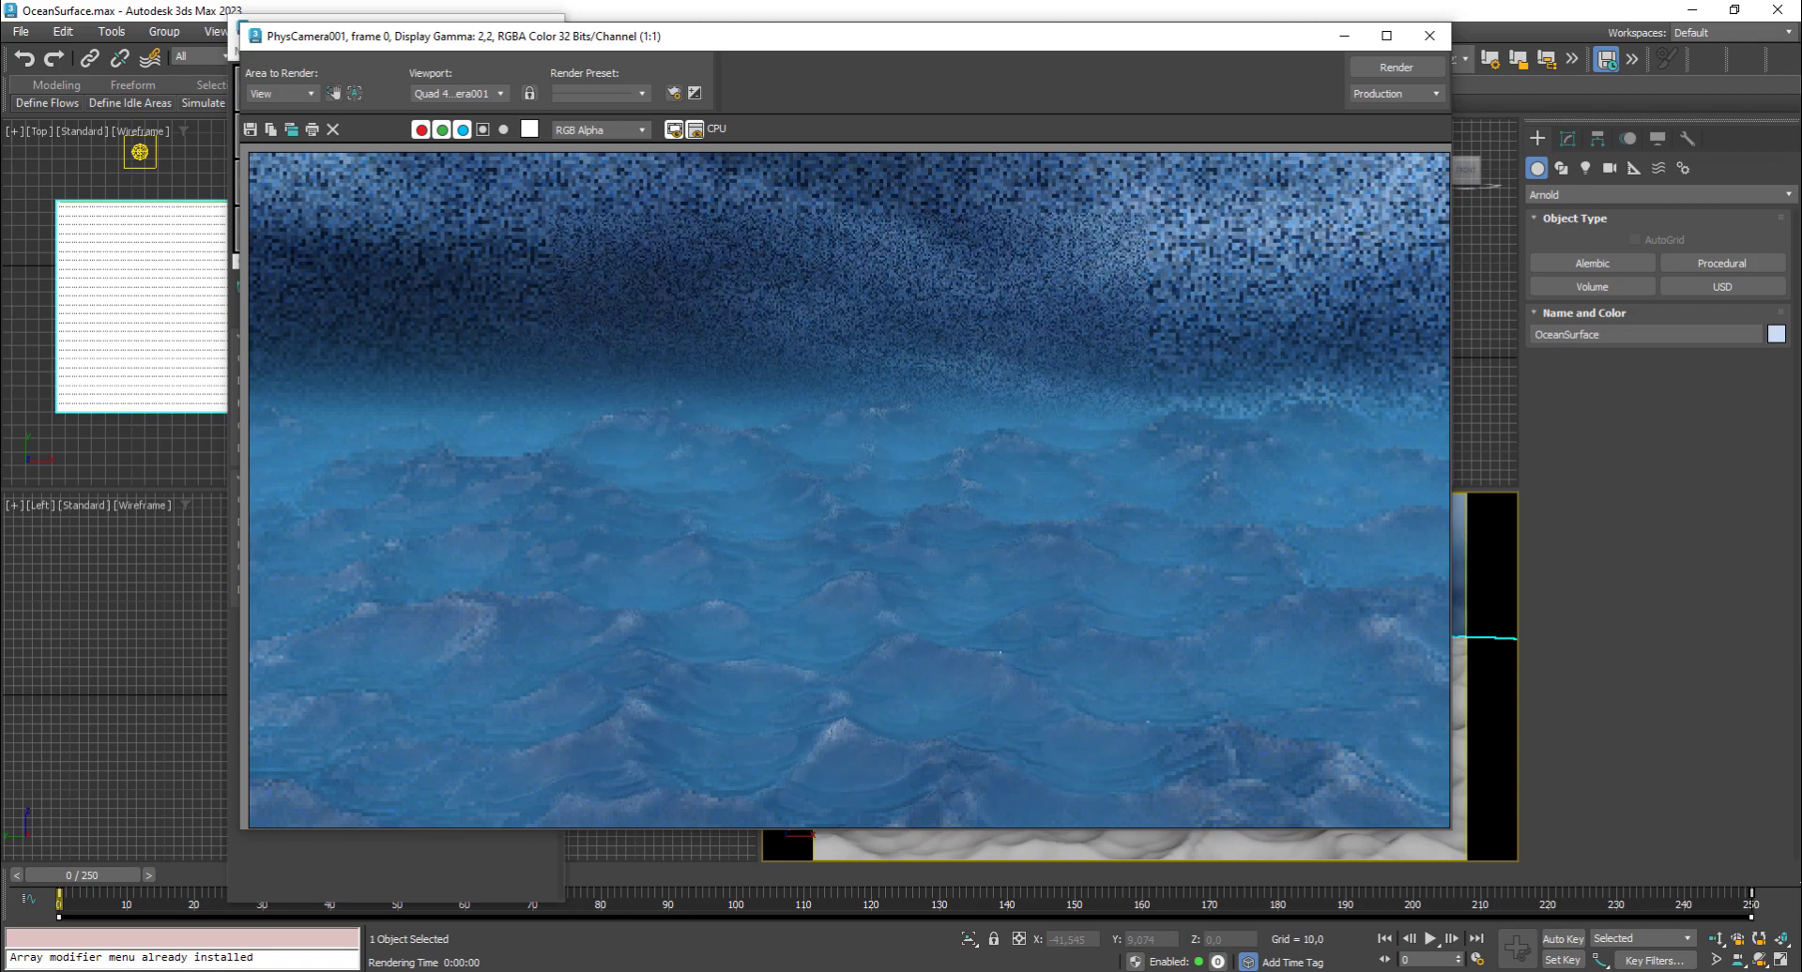
click(1430, 36)
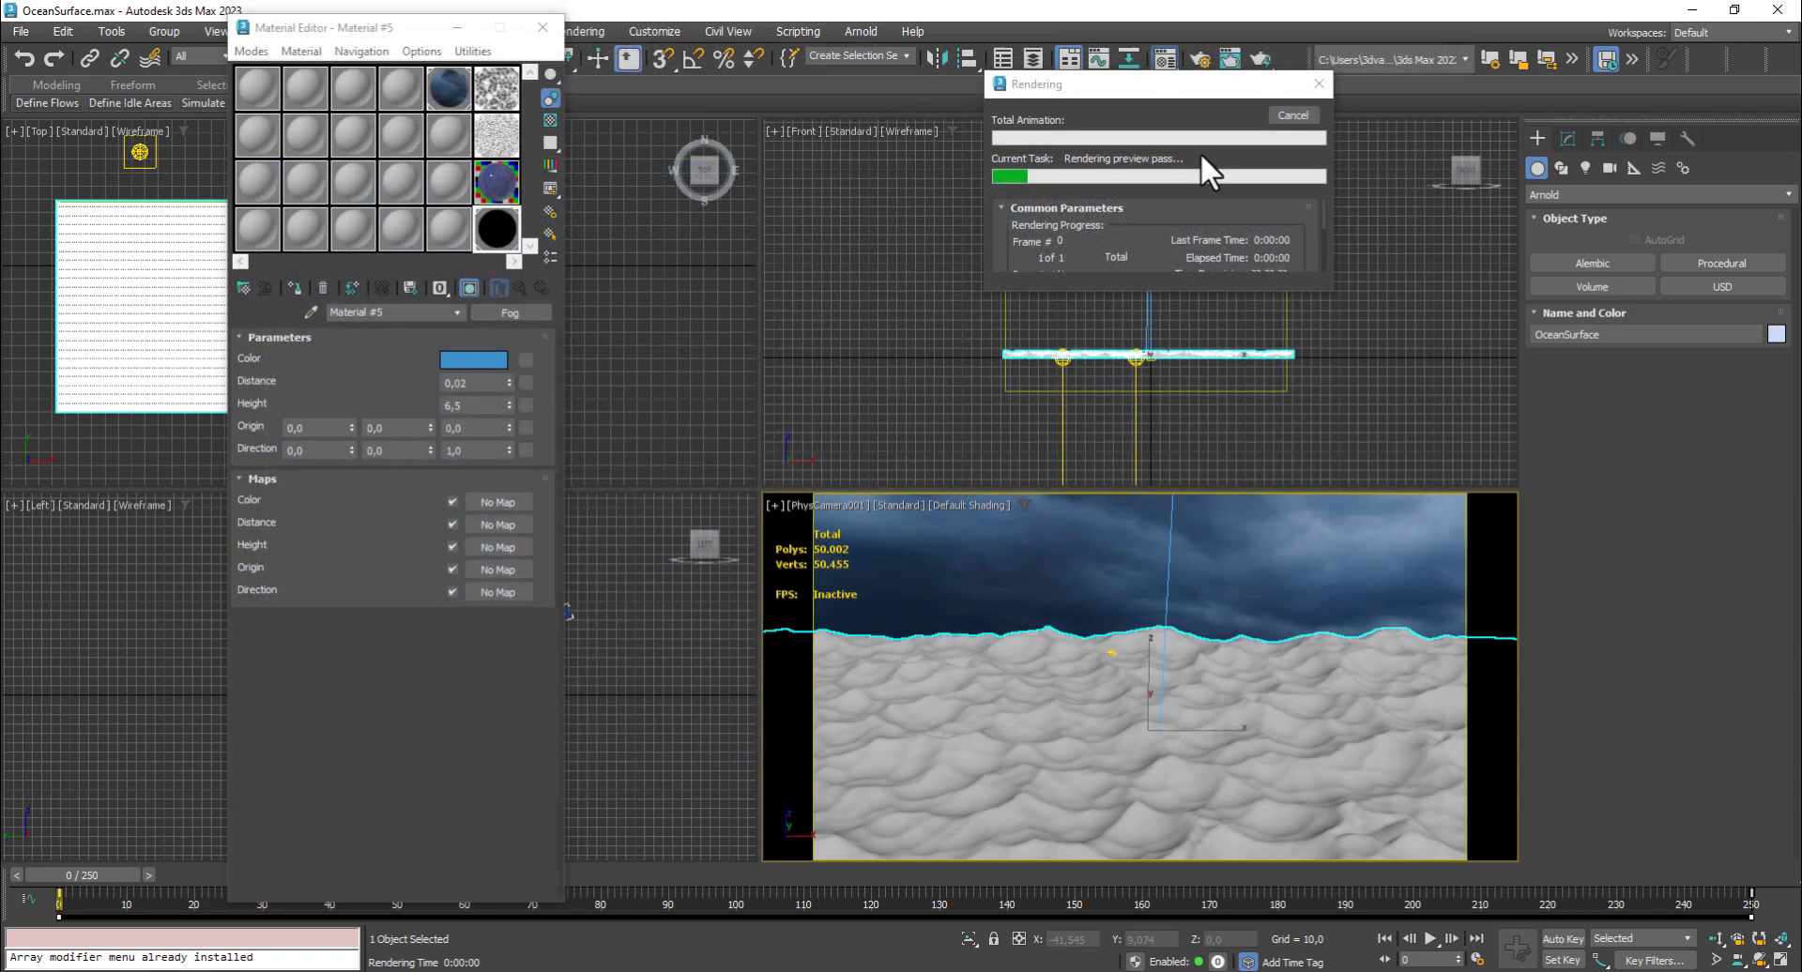
click(1292, 115)
Set the fog height to 6, render the camera view again, and close the rendered image
drag(463, 404, 438, 413)
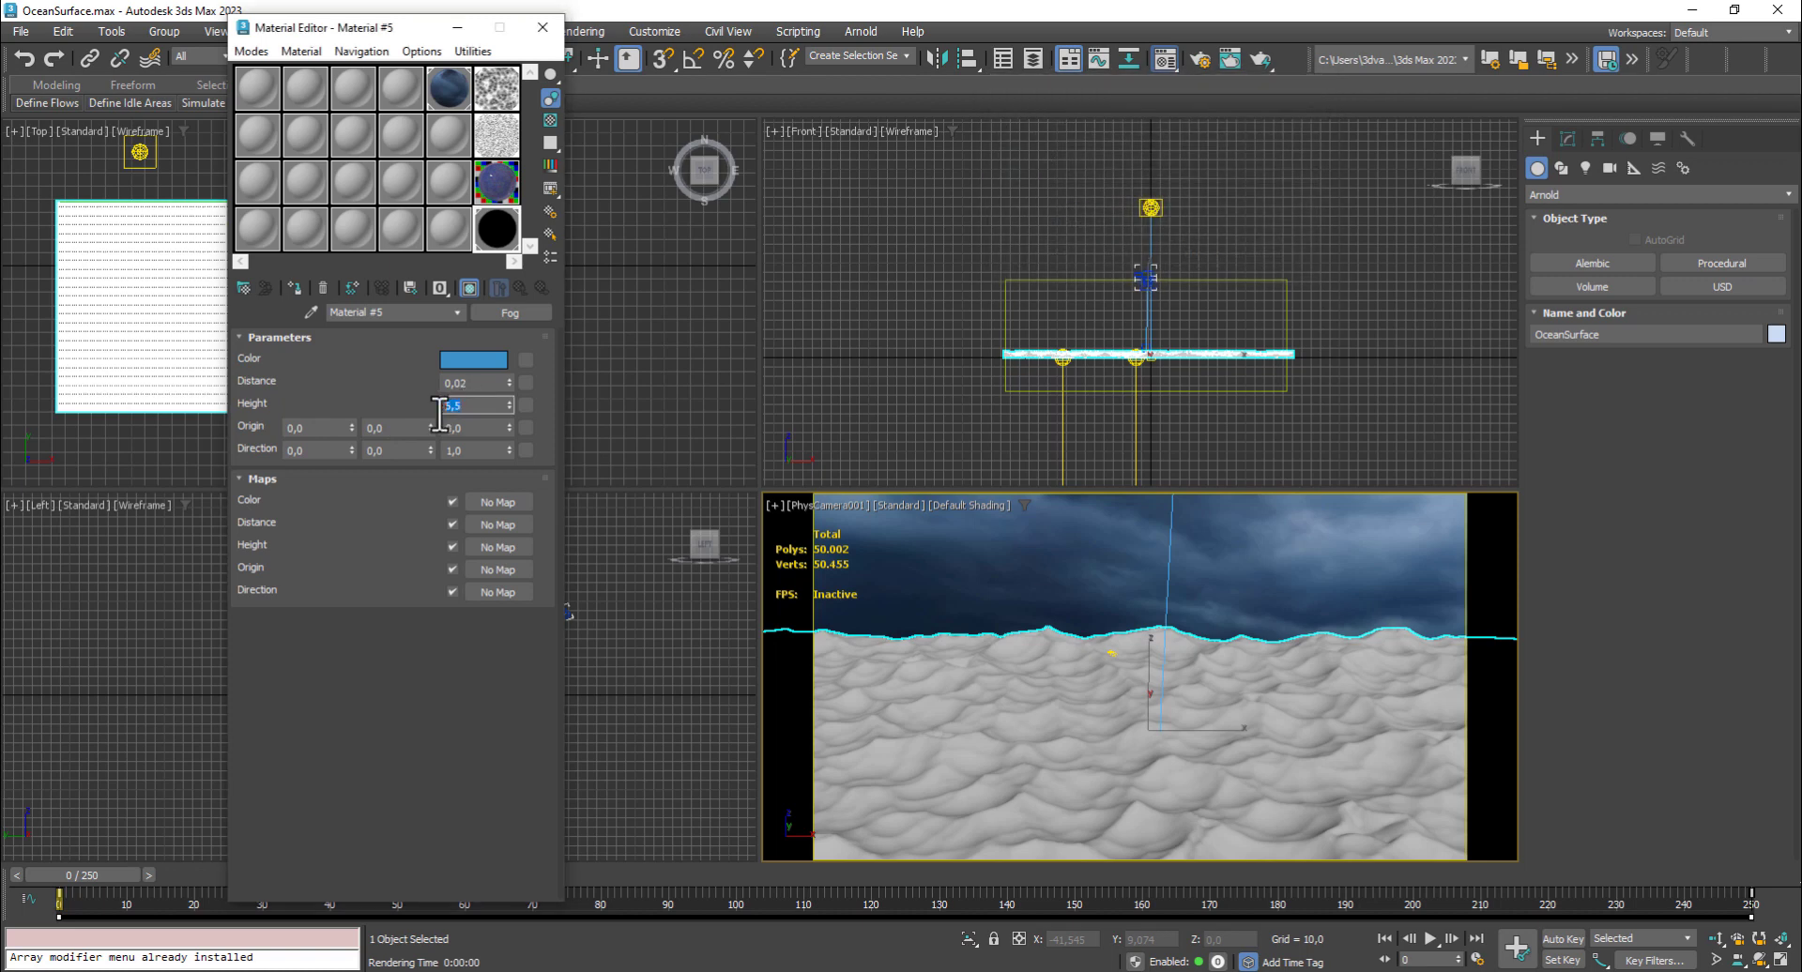
text(6)
key(Return)
click(897, 573)
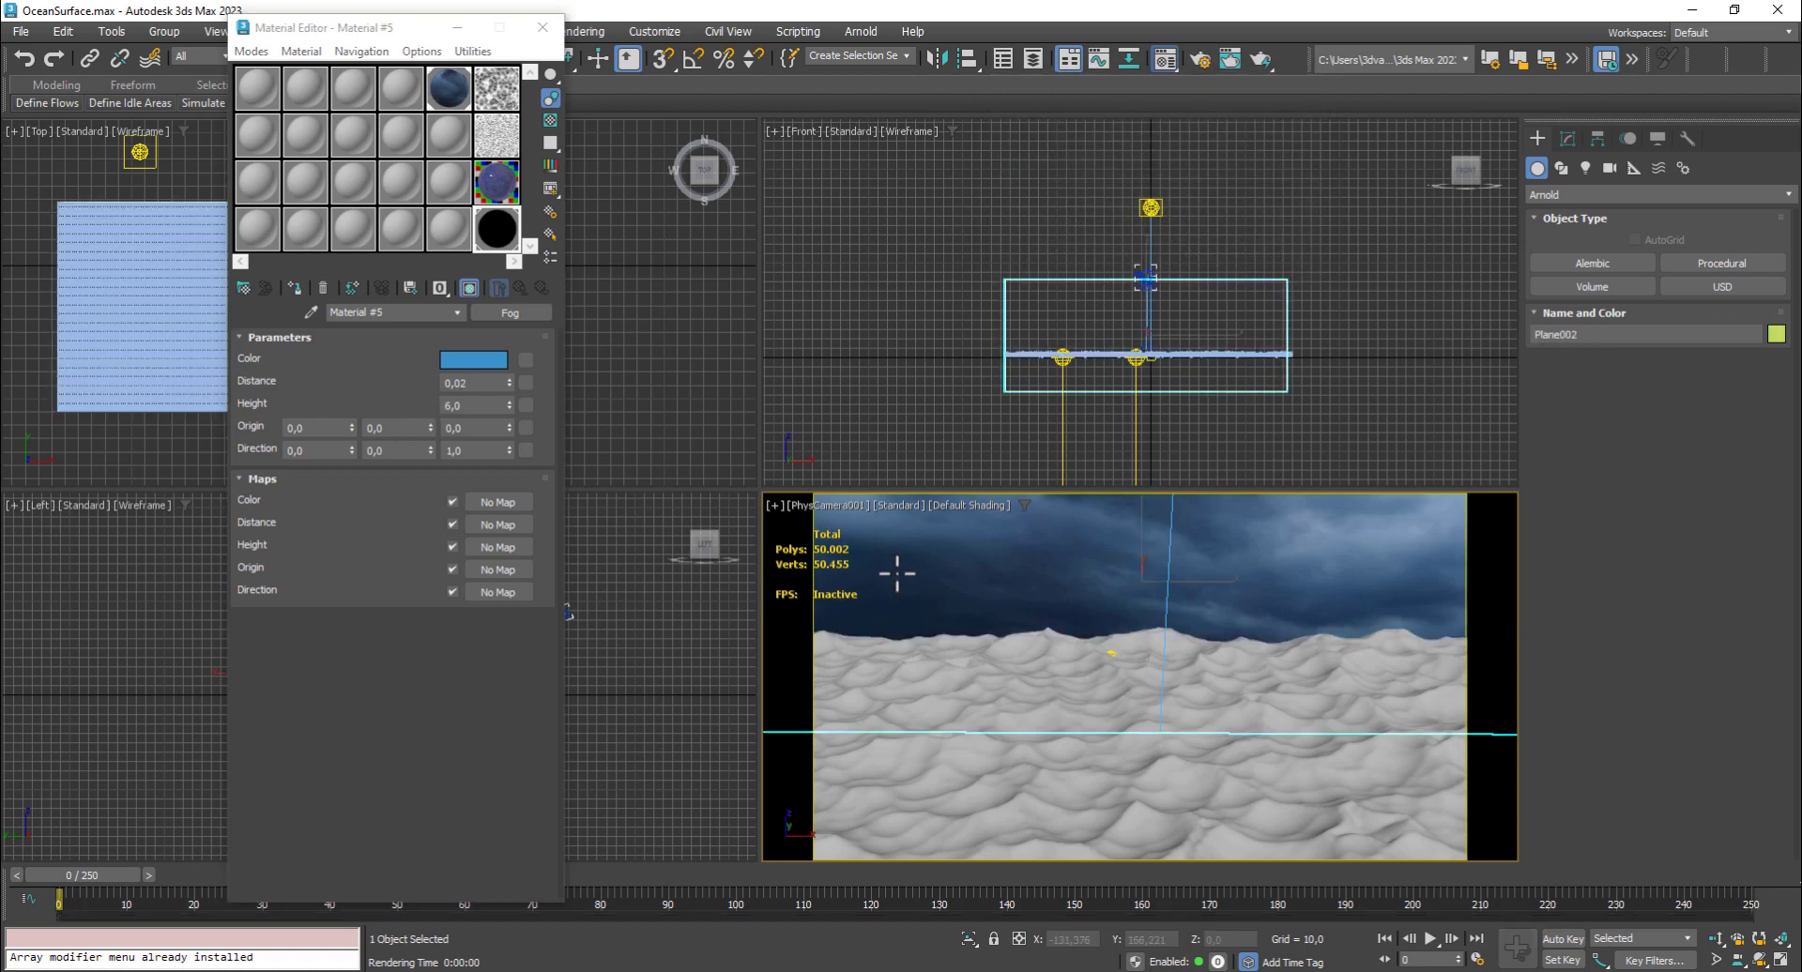
key(shift+q)
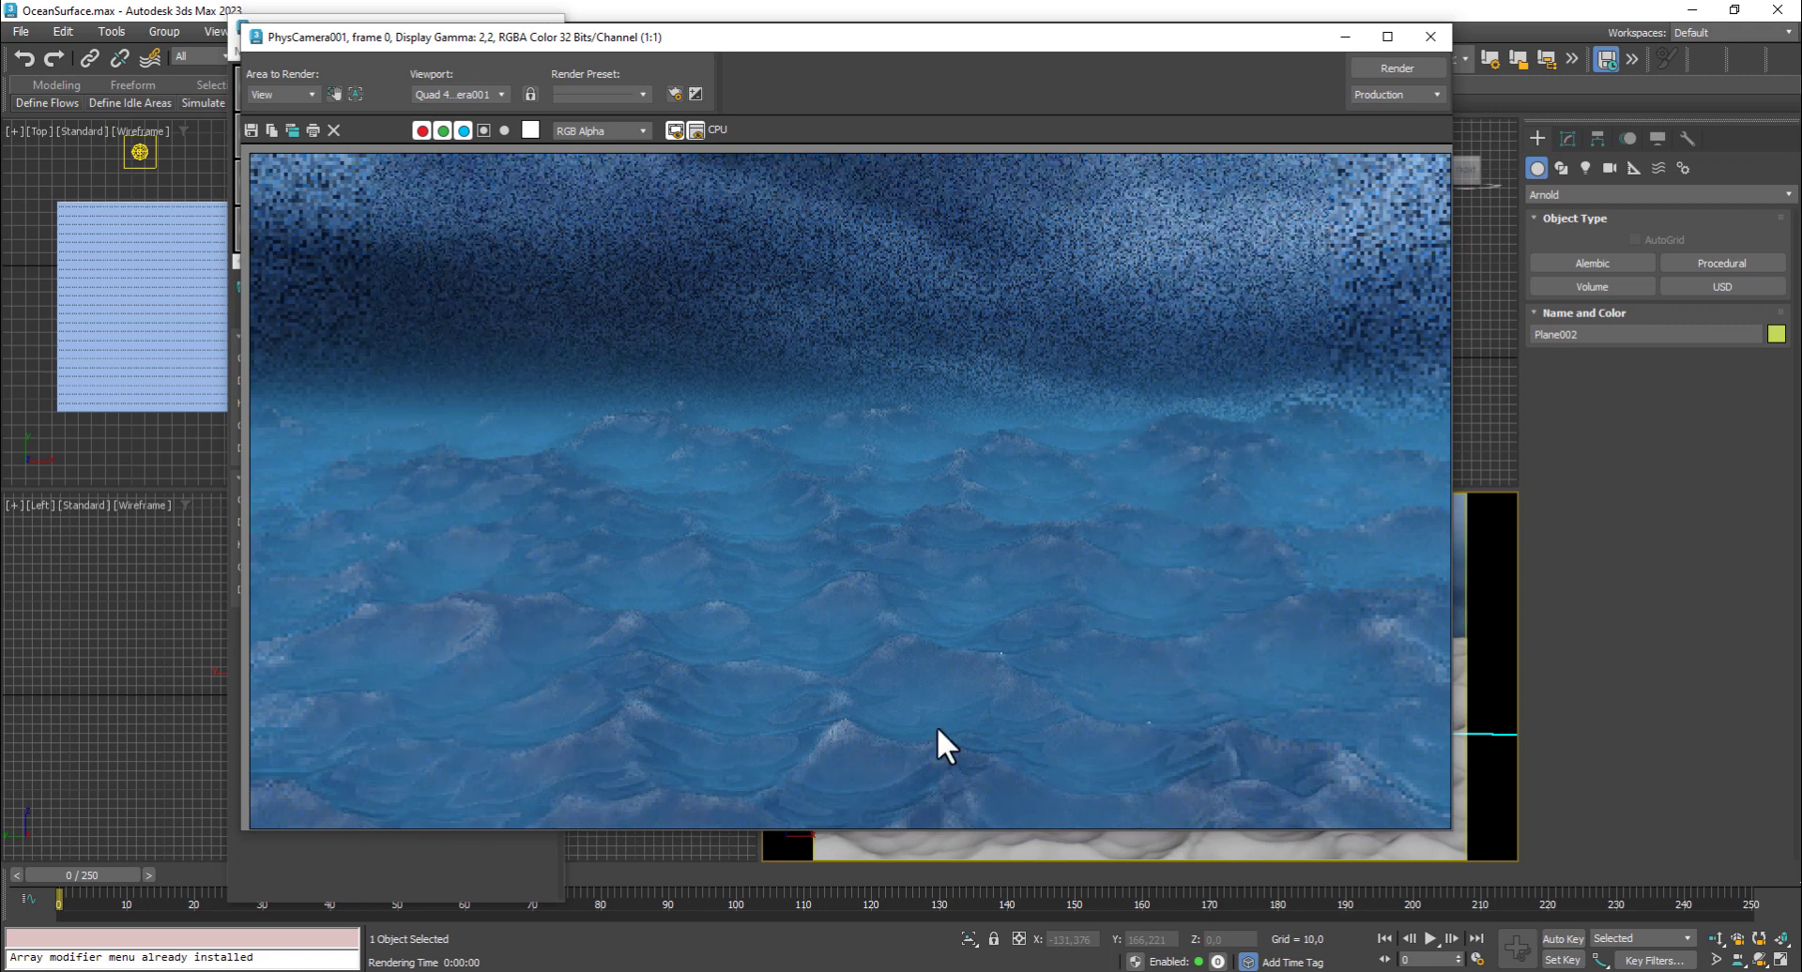
click(1422, 68)
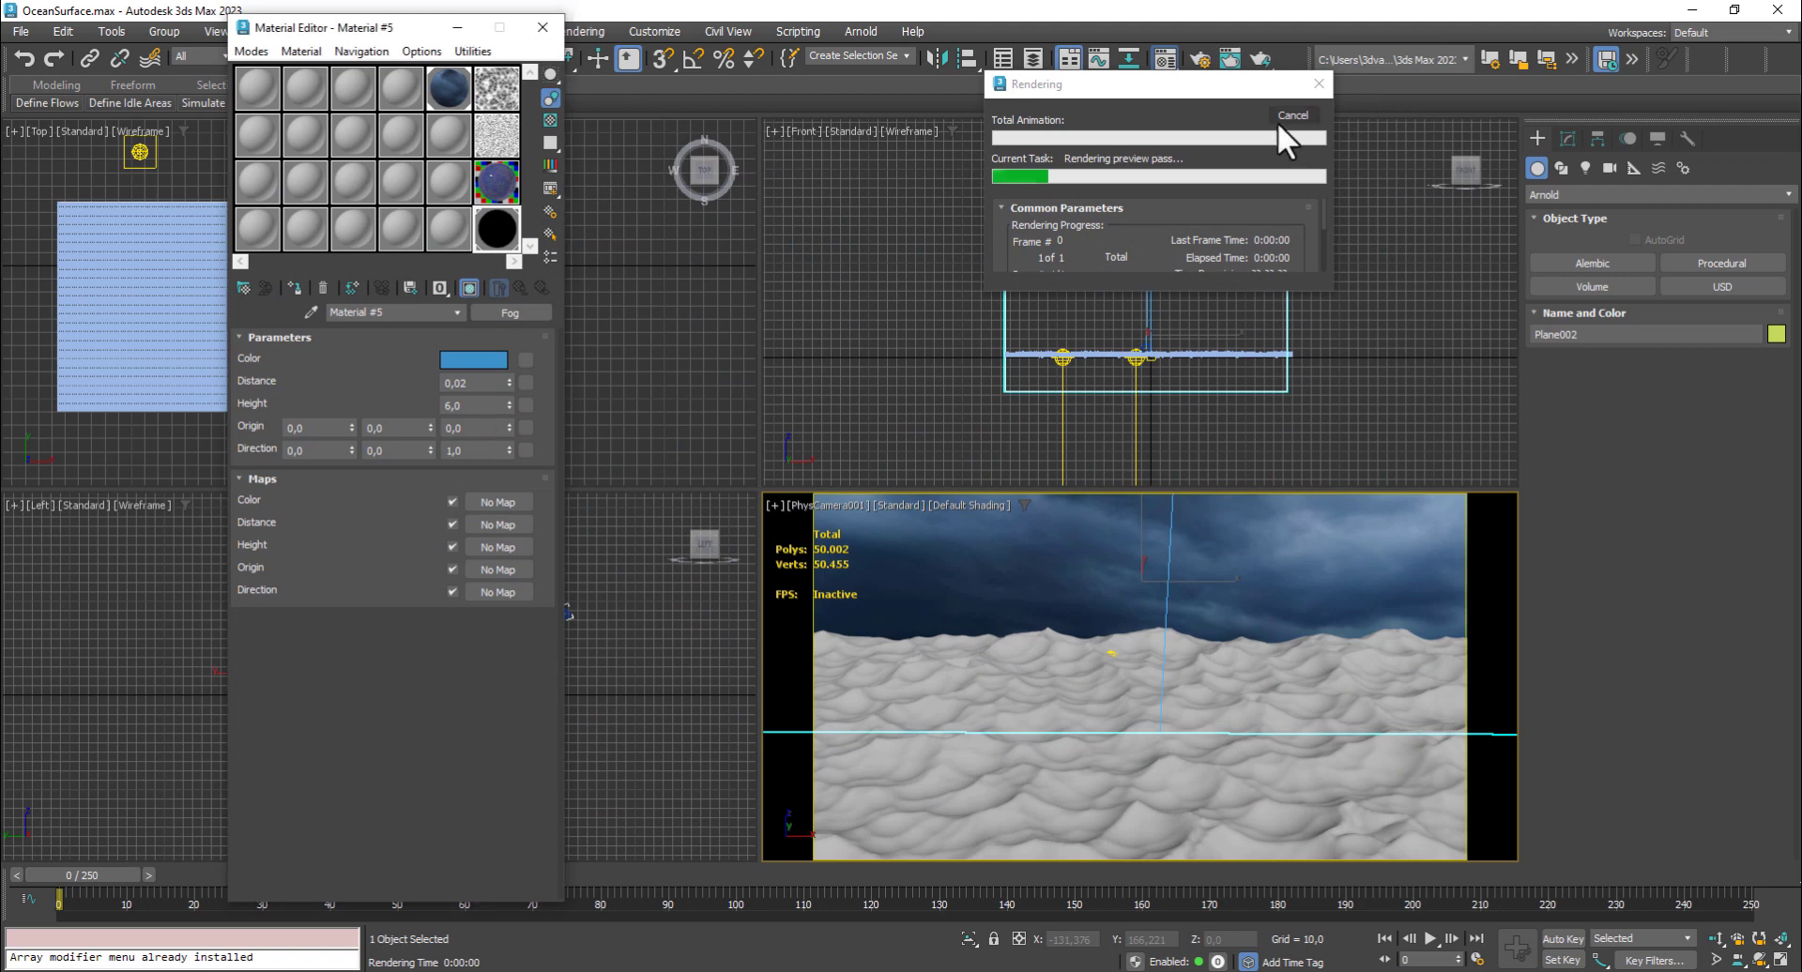
Reduce the fog height to 4, render the camera view to judge the haze, and close the rendered image
double_click(474, 404)
text(5)
key(Return)
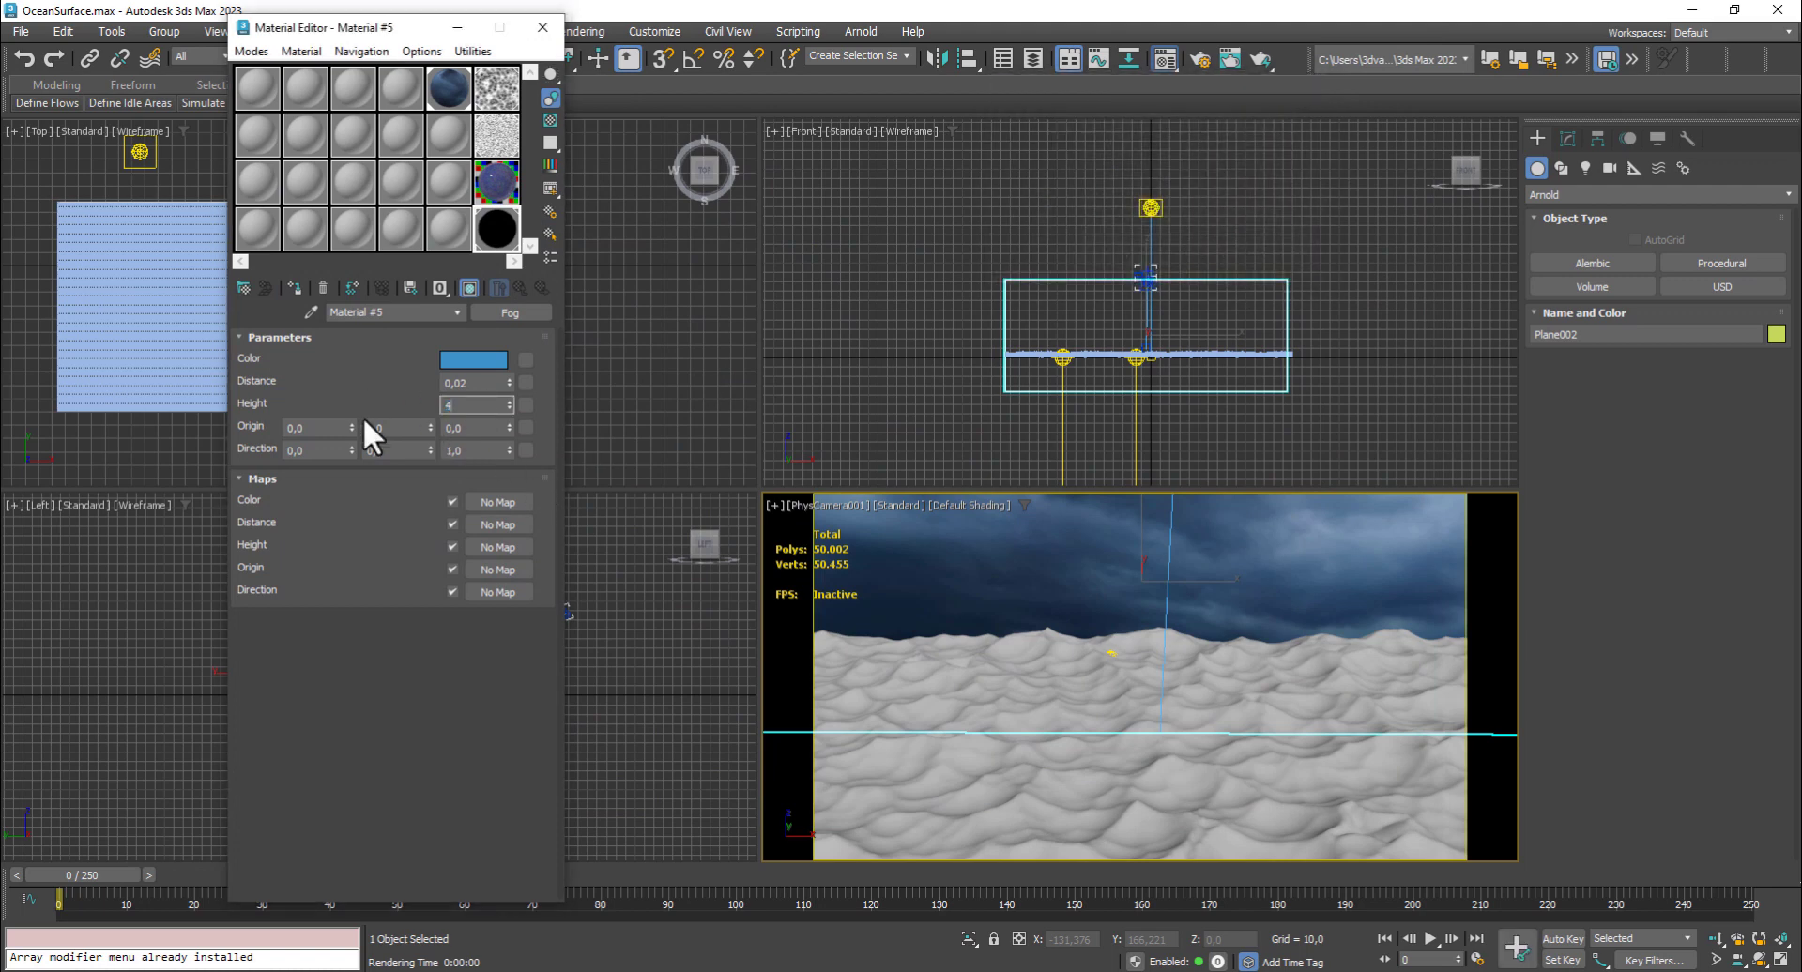
click(1055, 666)
key(shift+q)
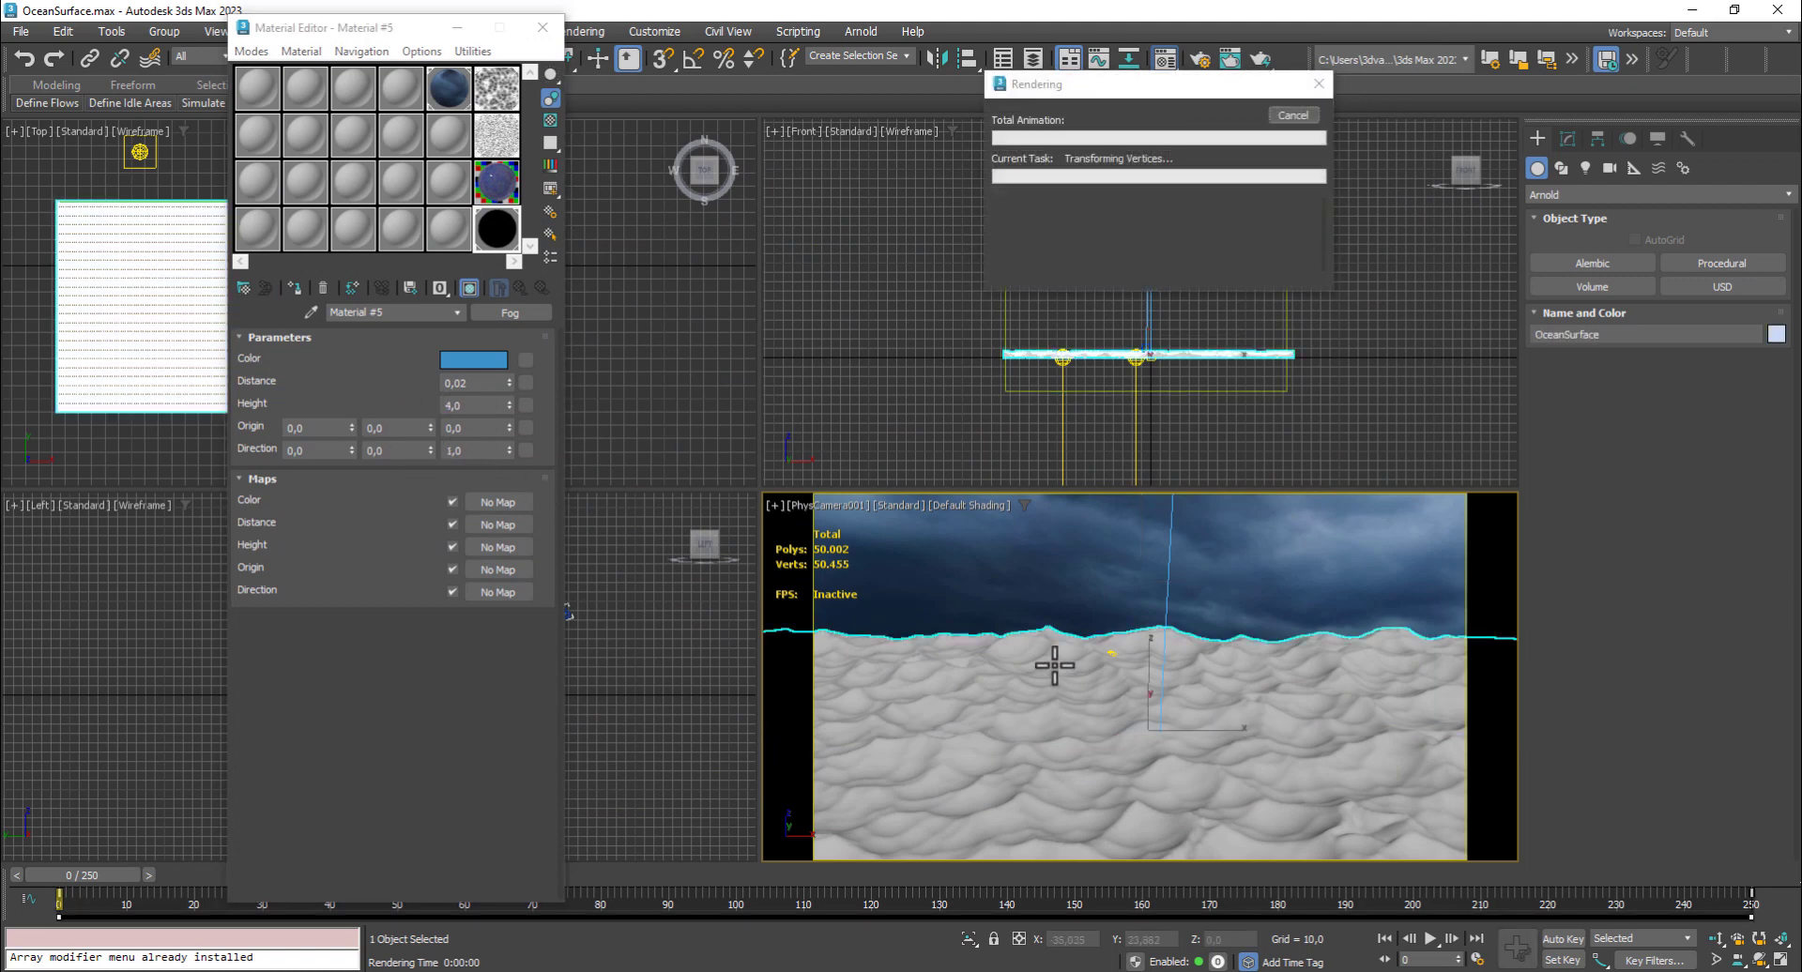
key(shift+q)
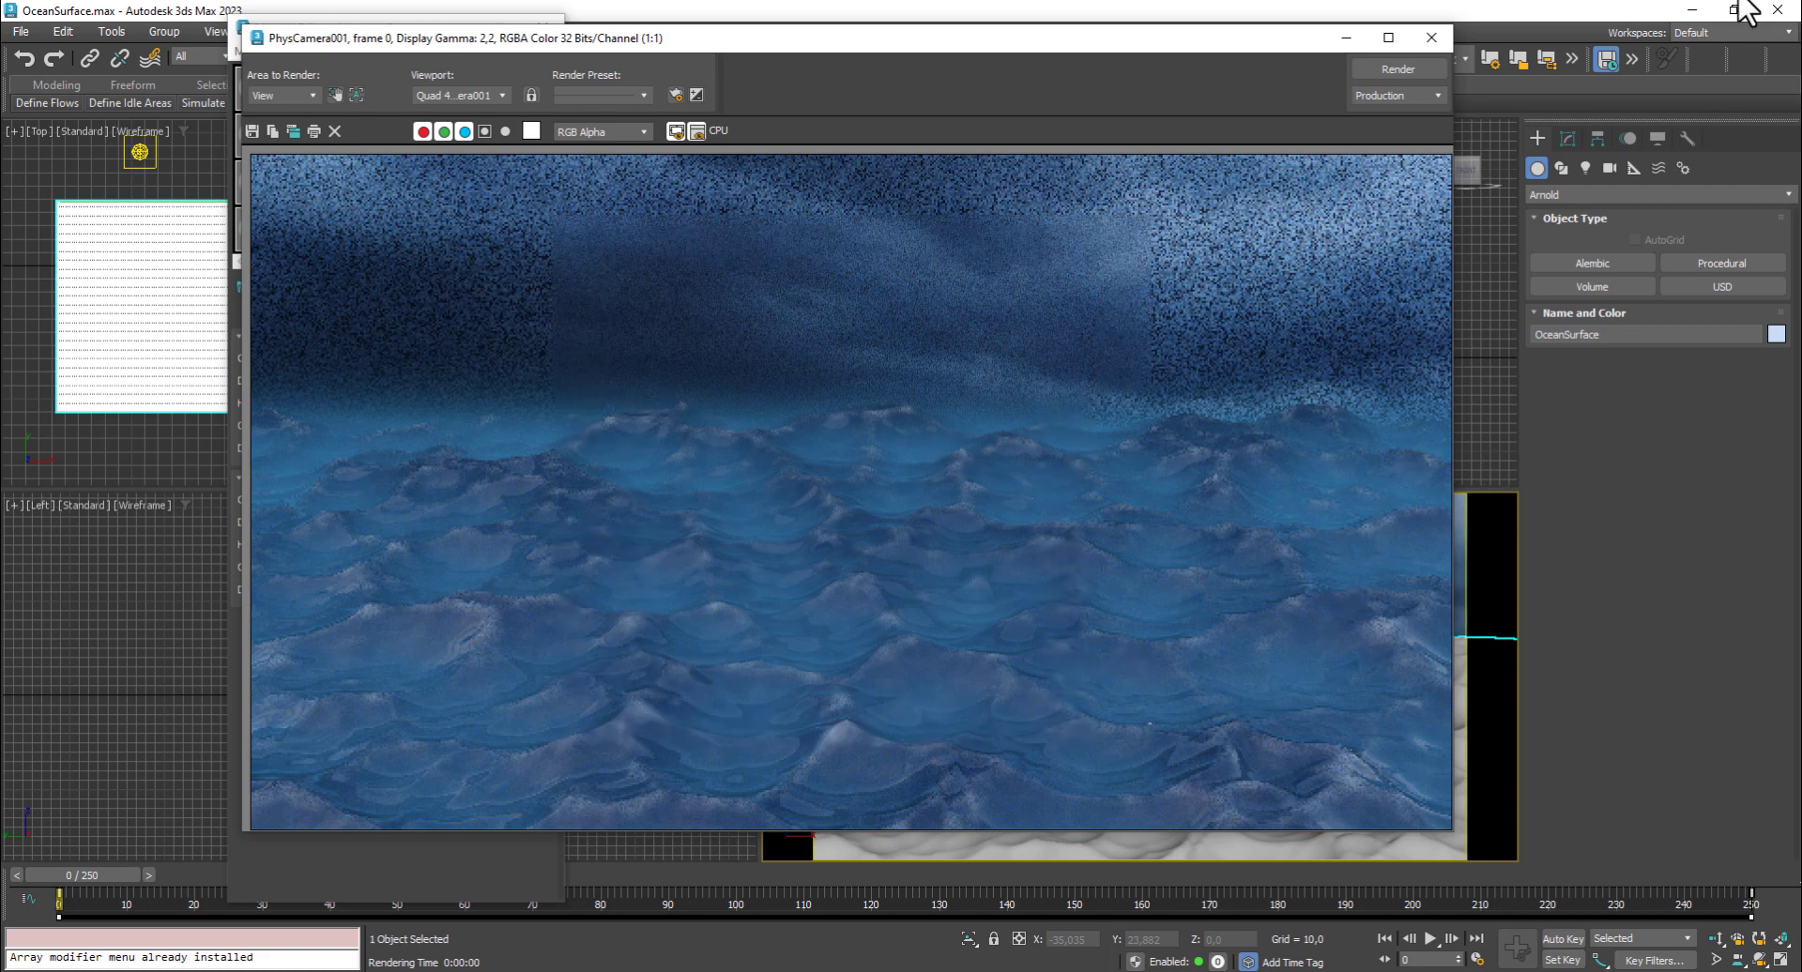
click(1432, 36)
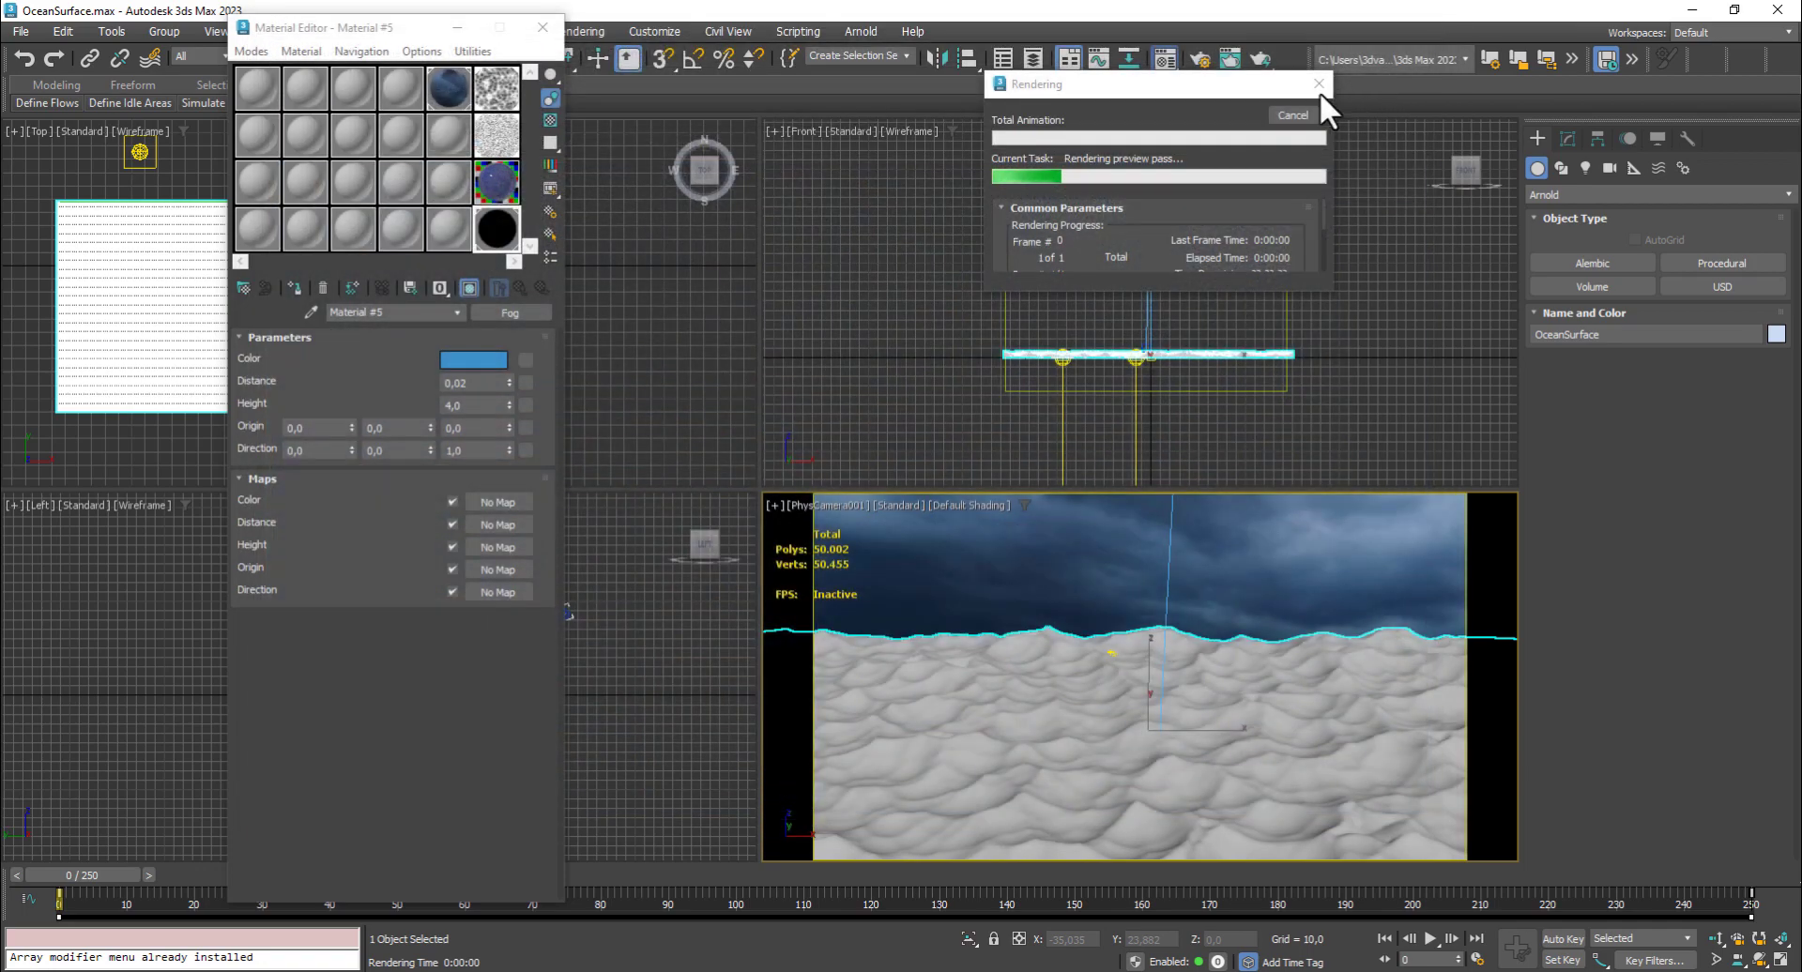
Set the fog height to 4.2 and render the camera view to check the haze over the waves
click(466, 405)
text(4,2)
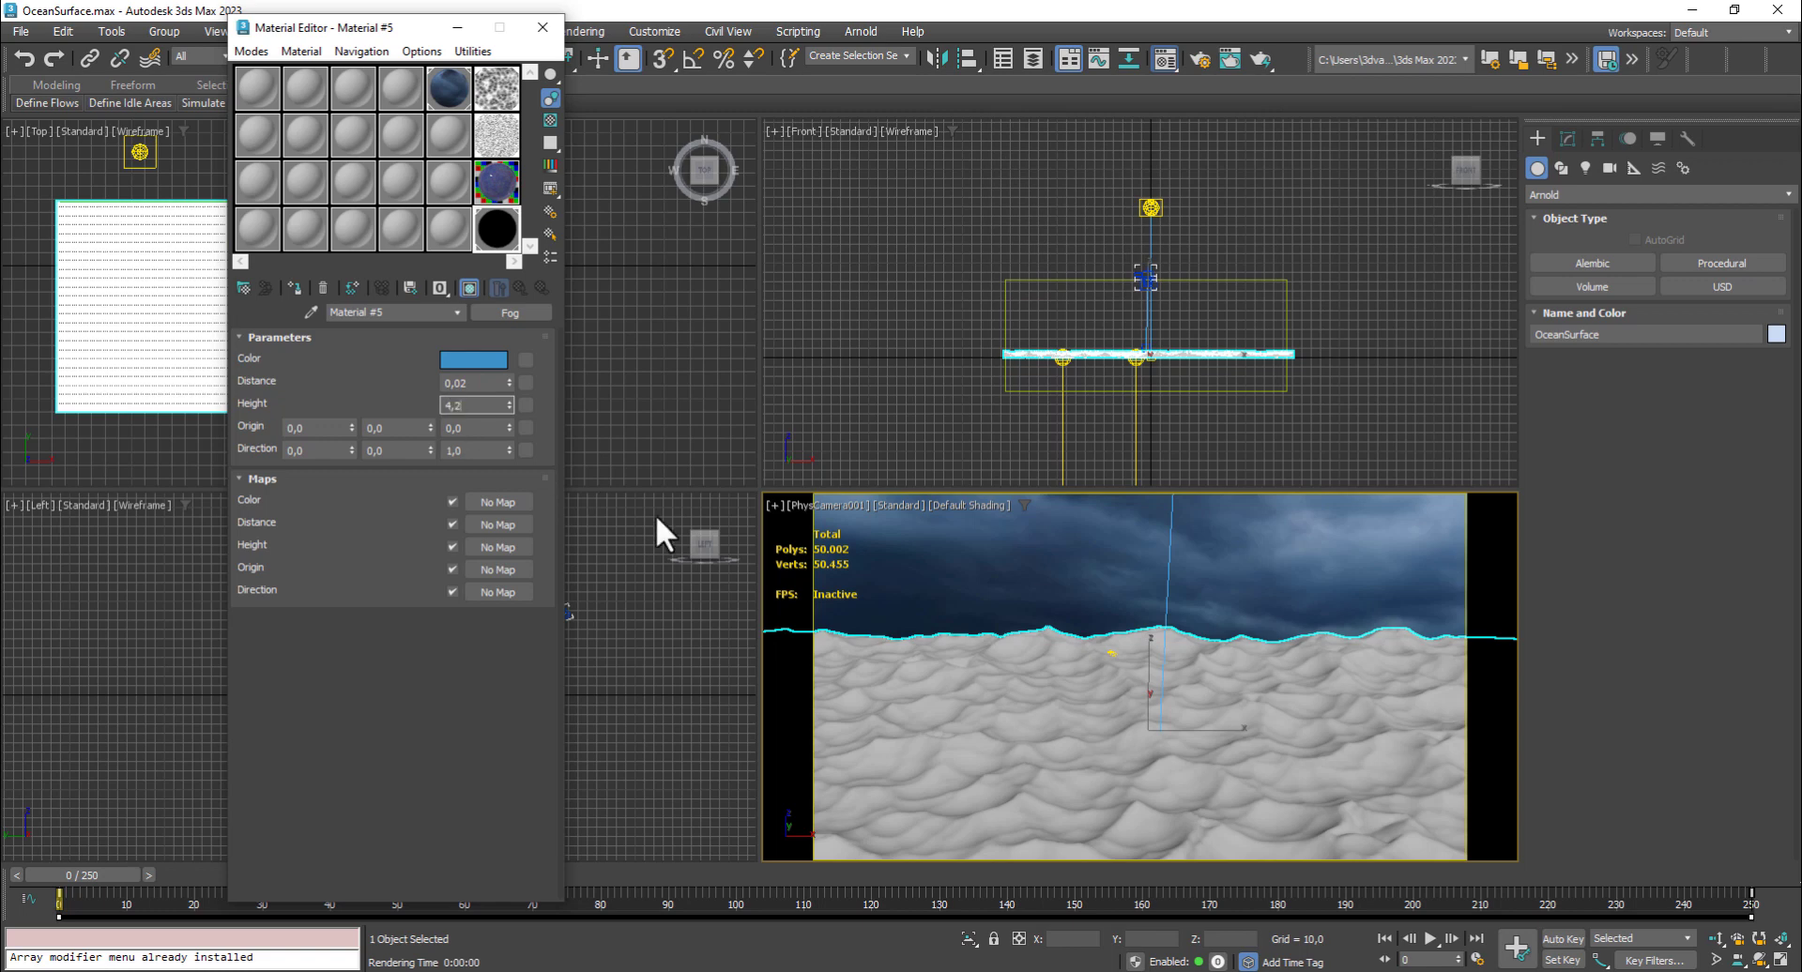
click(868, 587)
key(shift+q)
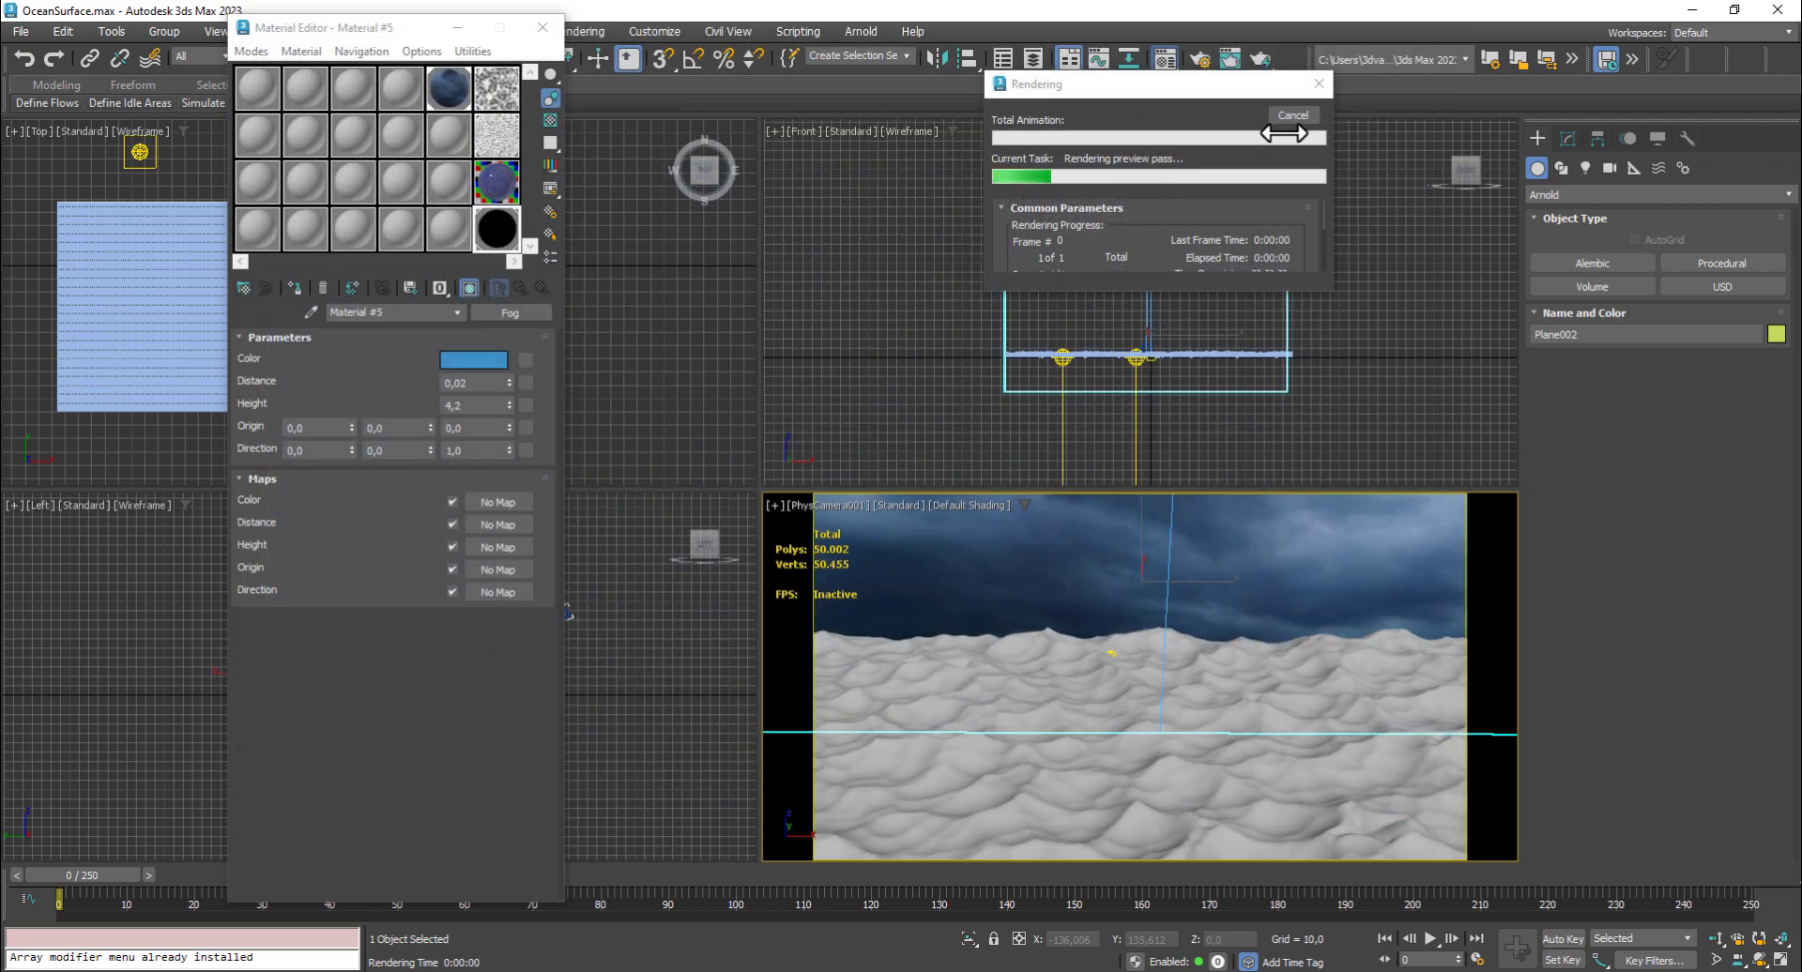
Set the fog height to 3.9, test-render the camera view, and close the render and the Material Editor
drag(507, 405, 299, 405)
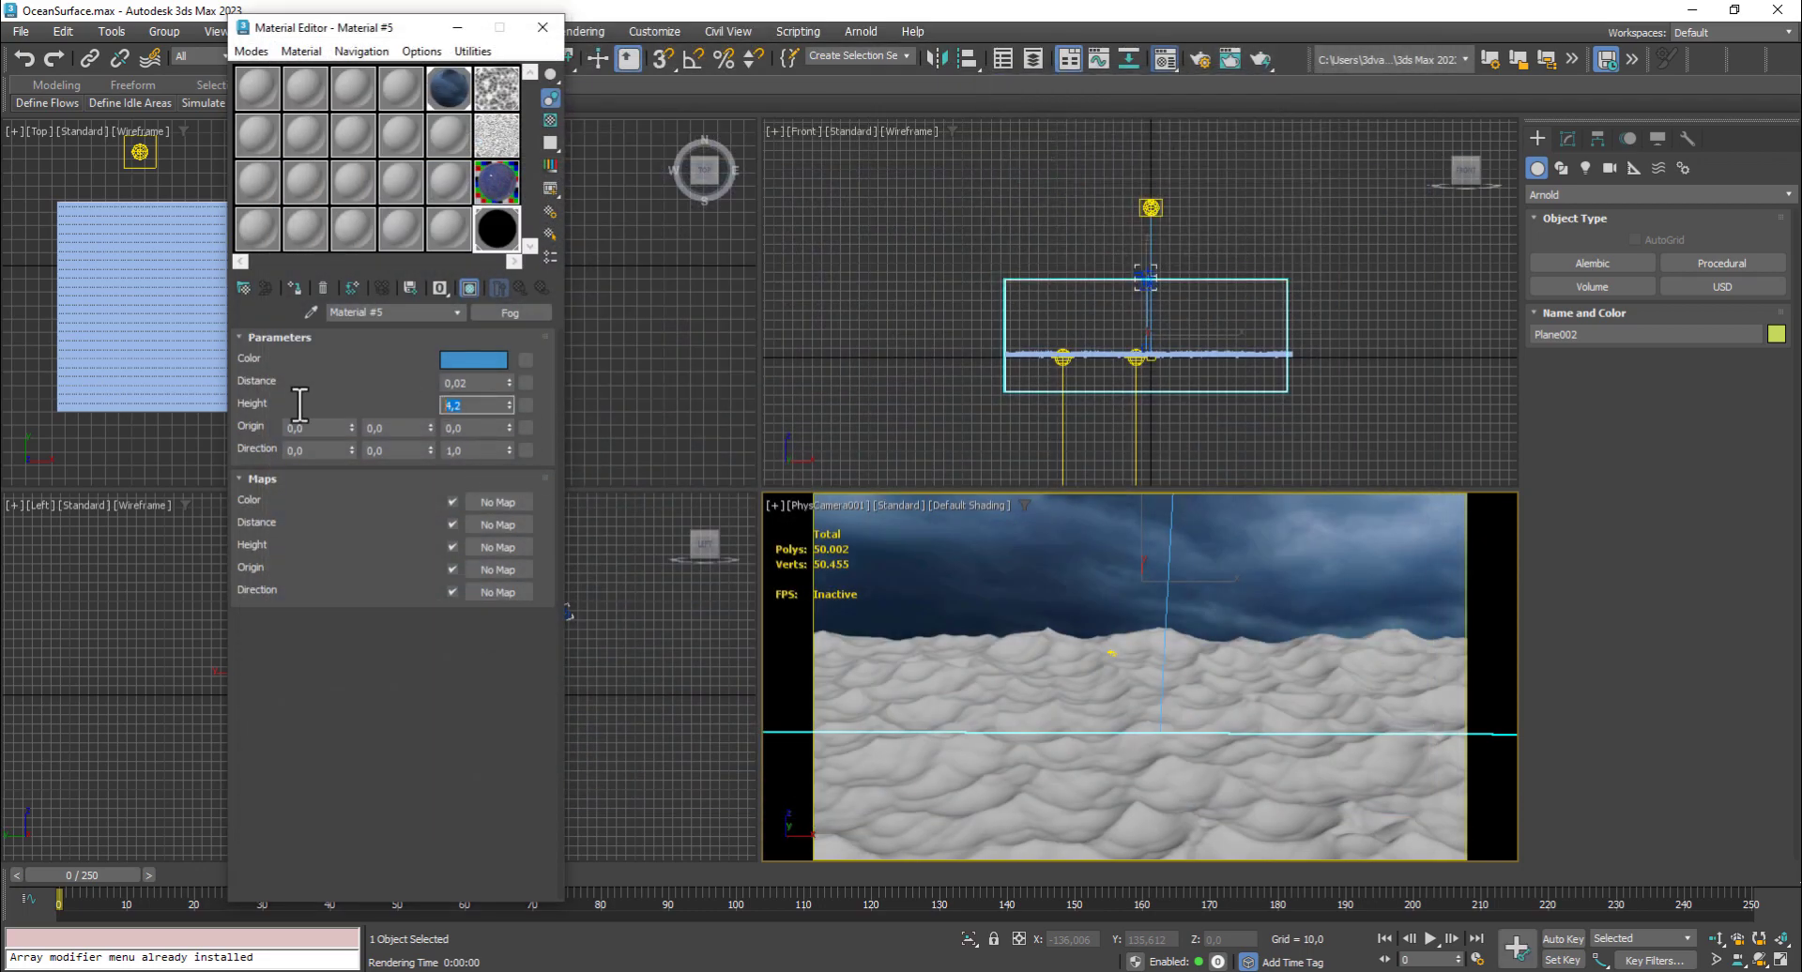
text(4)
click(508, 408)
click(940, 576)
key(shift+q)
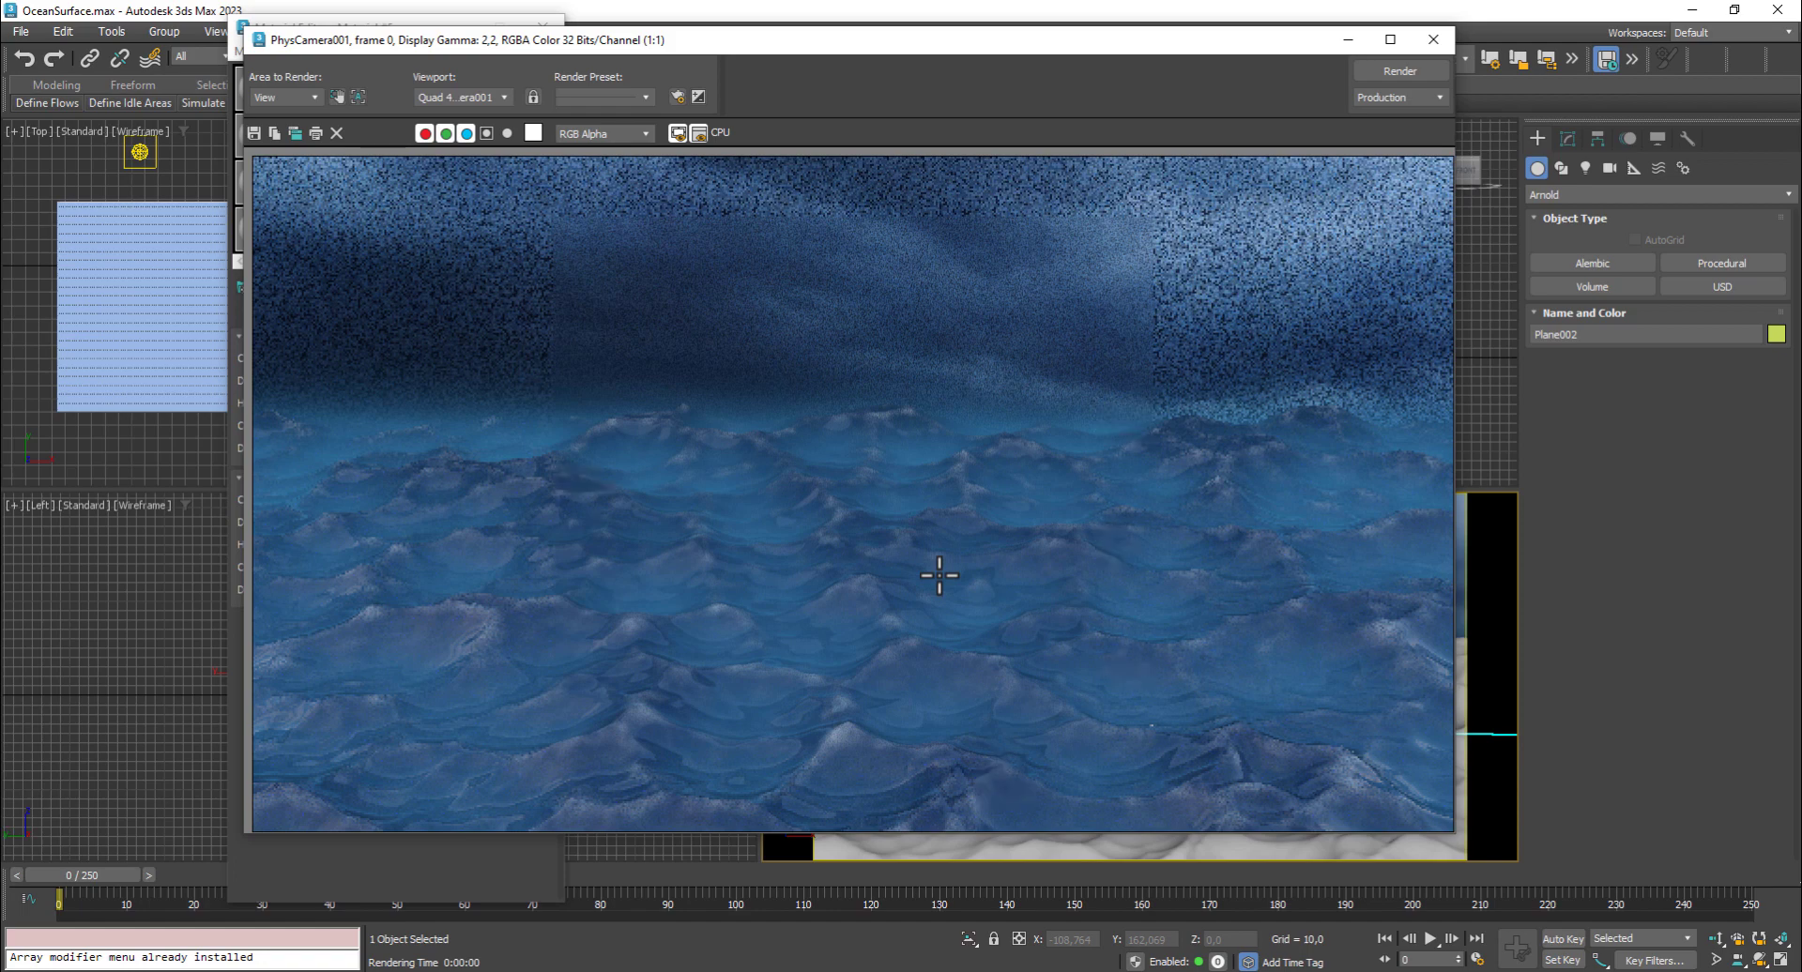
click(1432, 41)
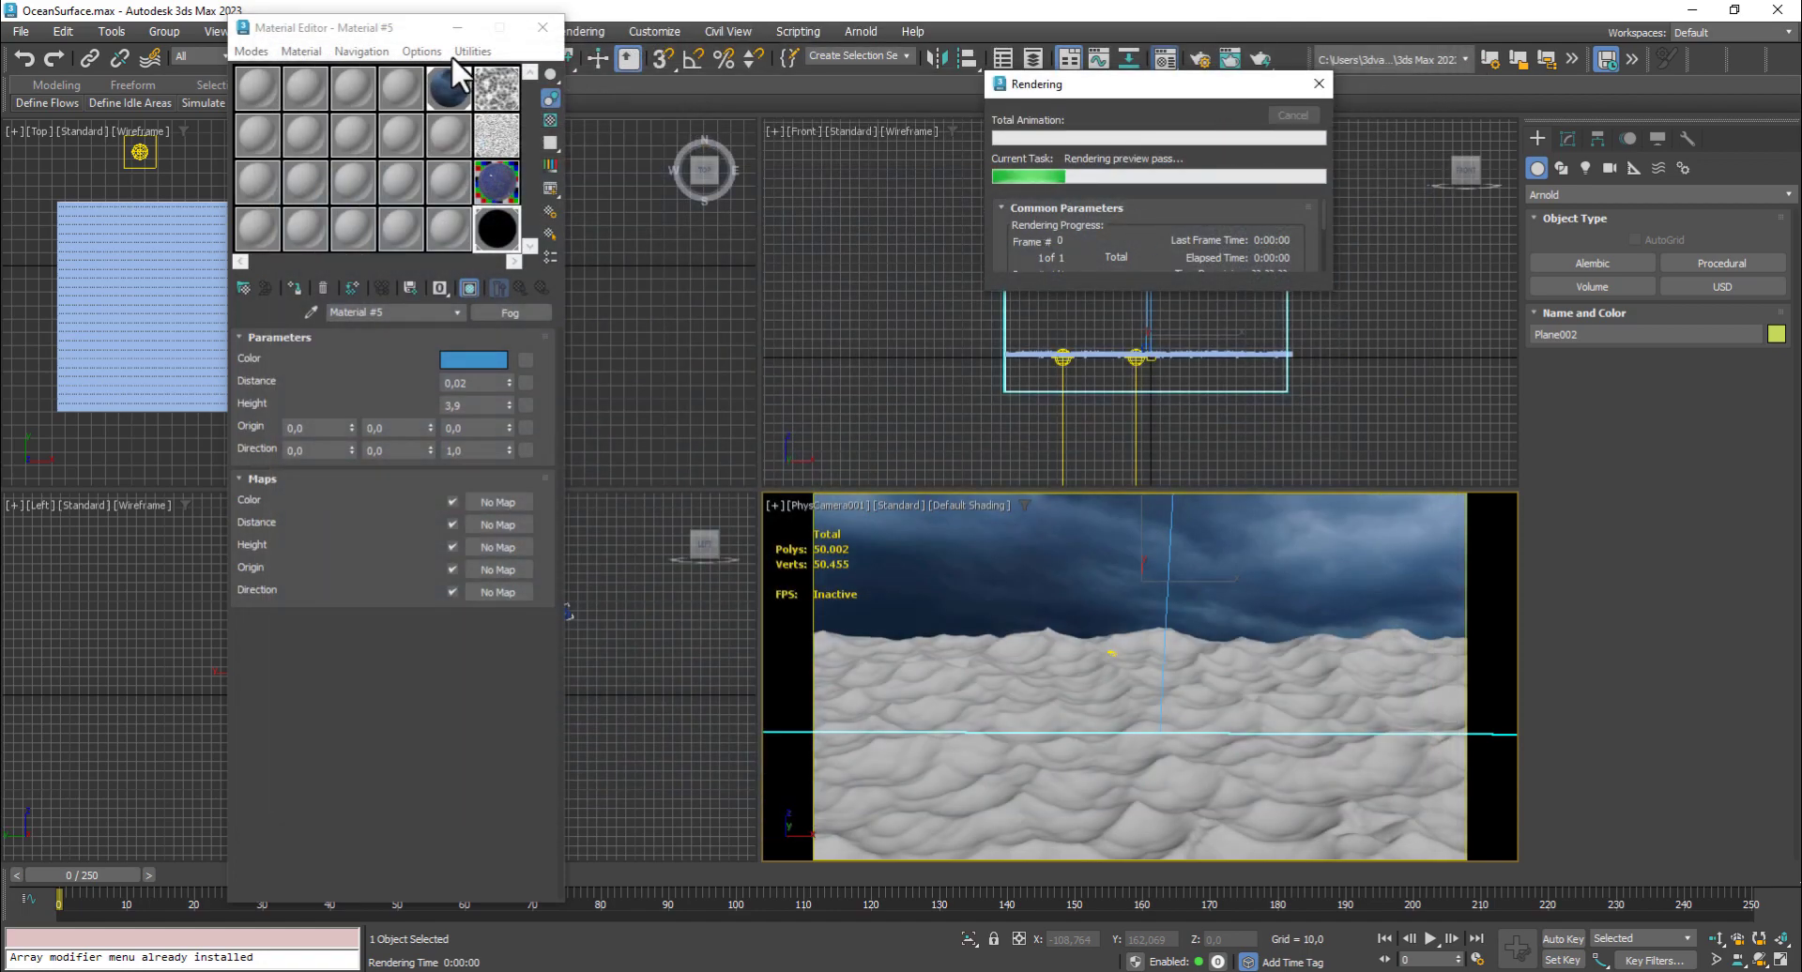
click(543, 27)
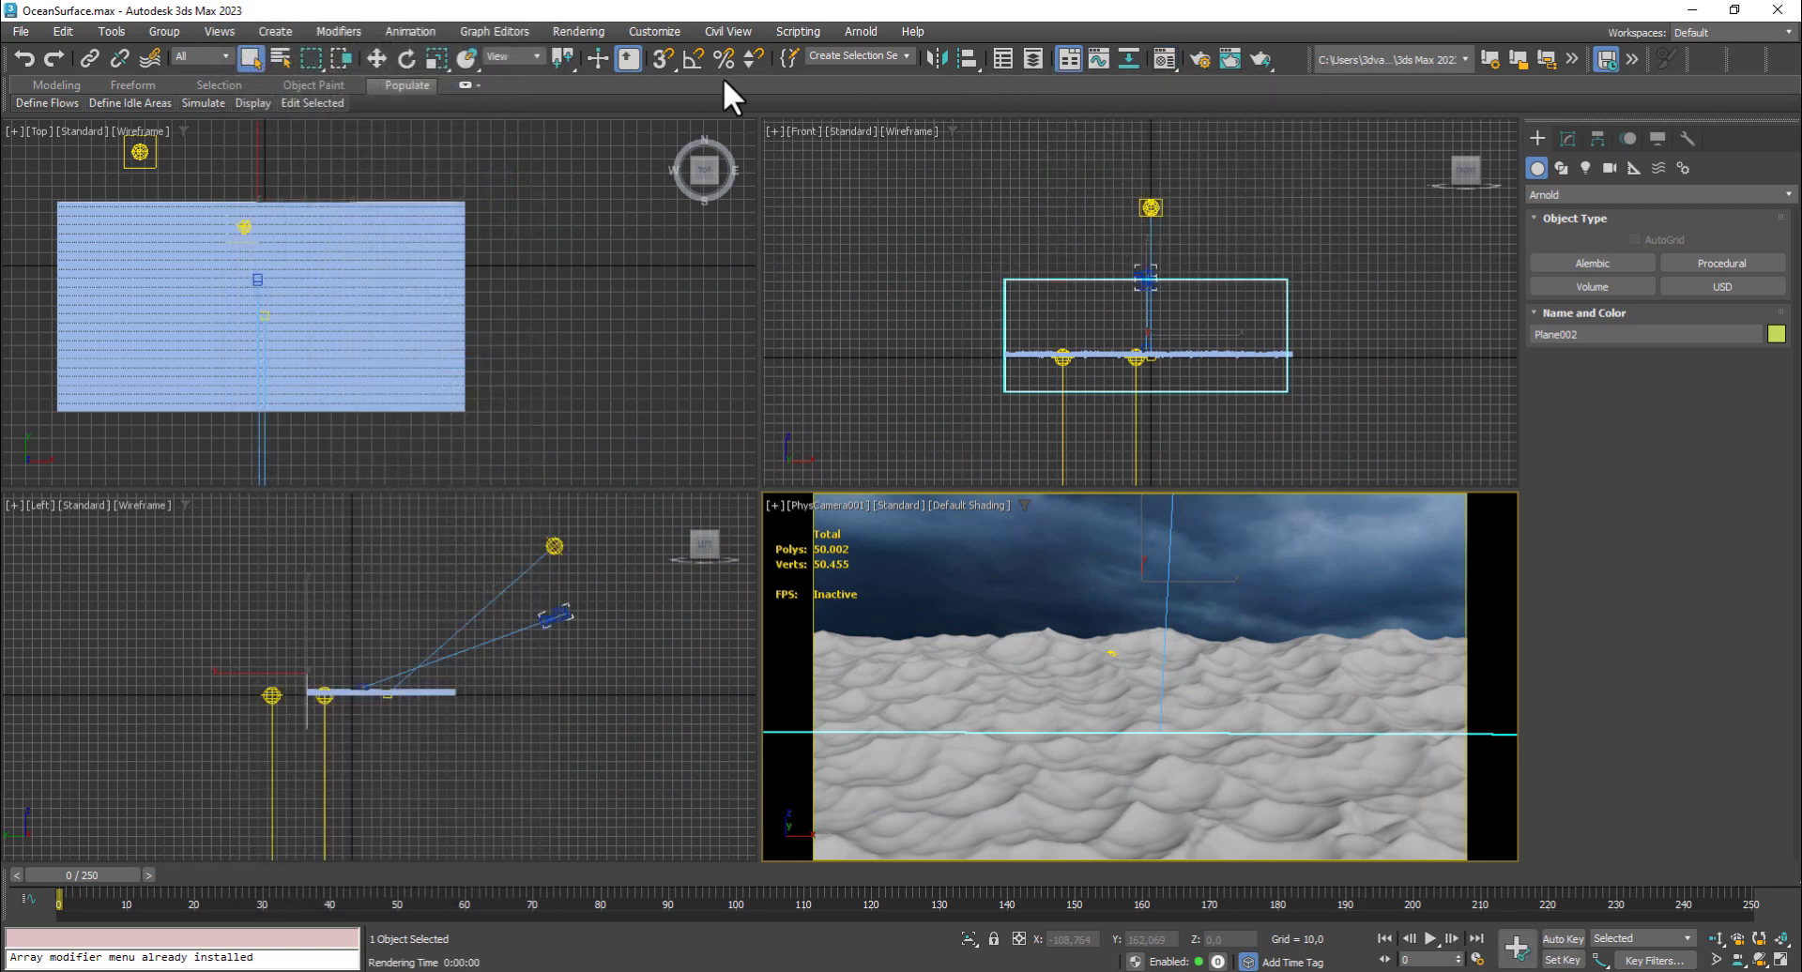
Configure the render for the active time segment with a custom output size of 640 × 360
click(588, 30)
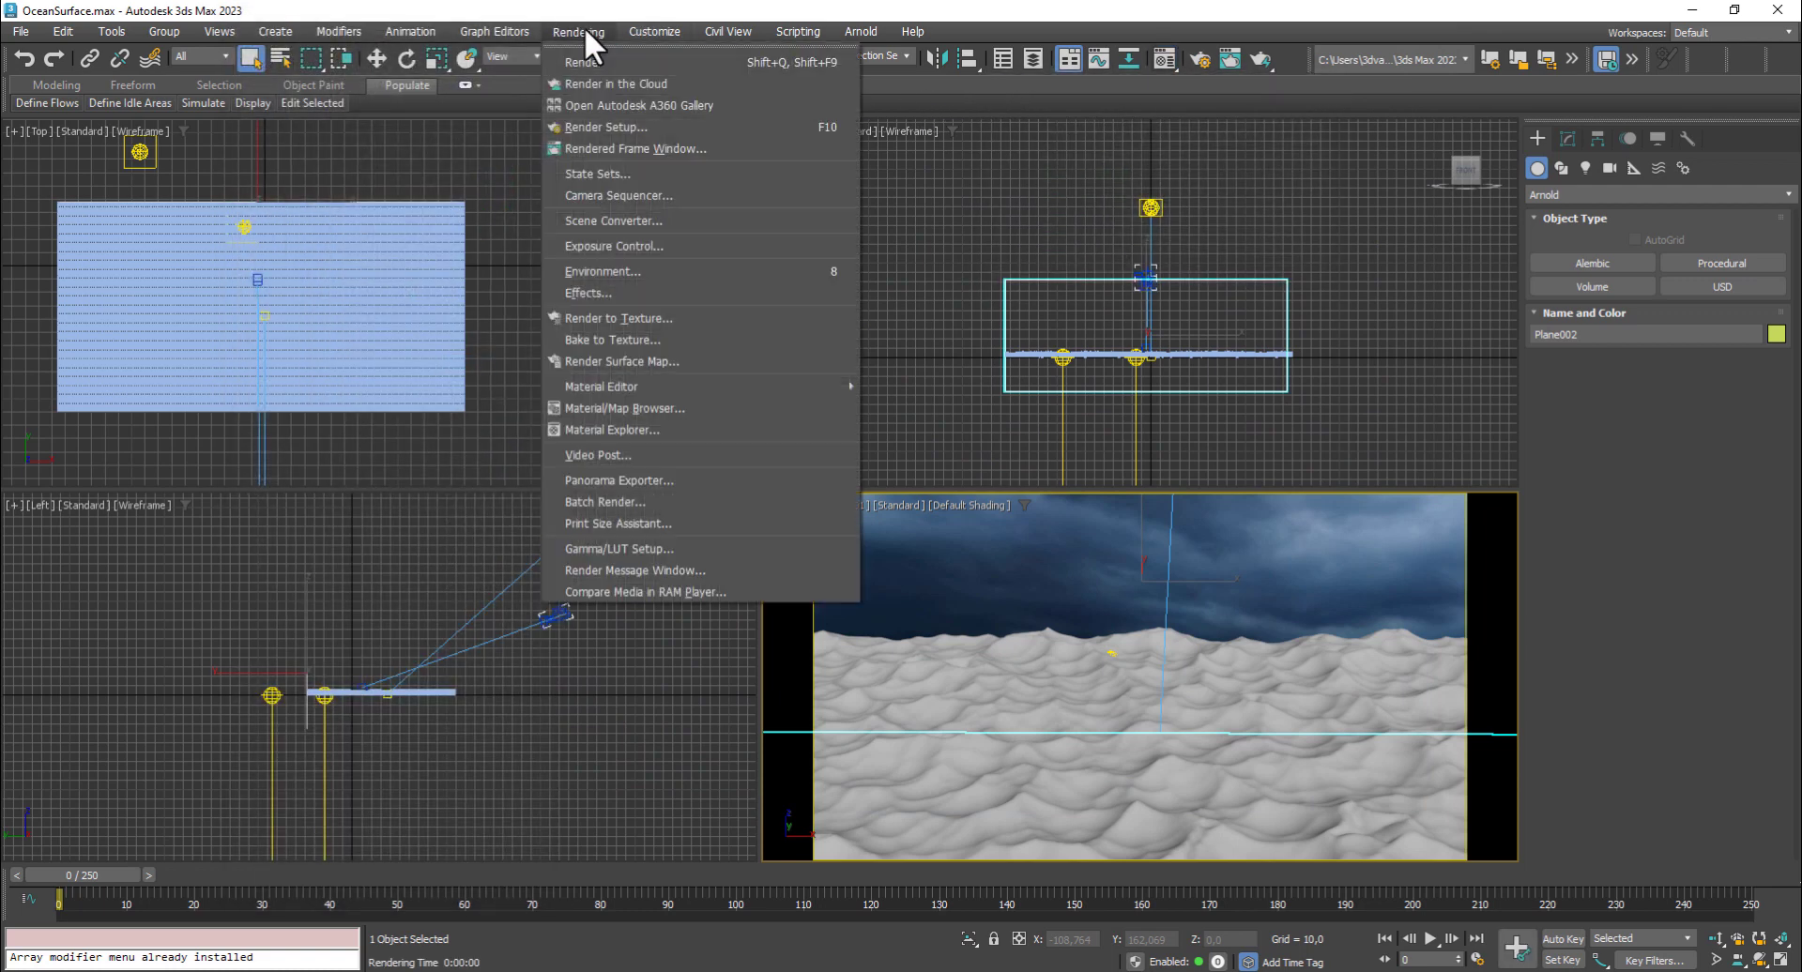
click(617, 125)
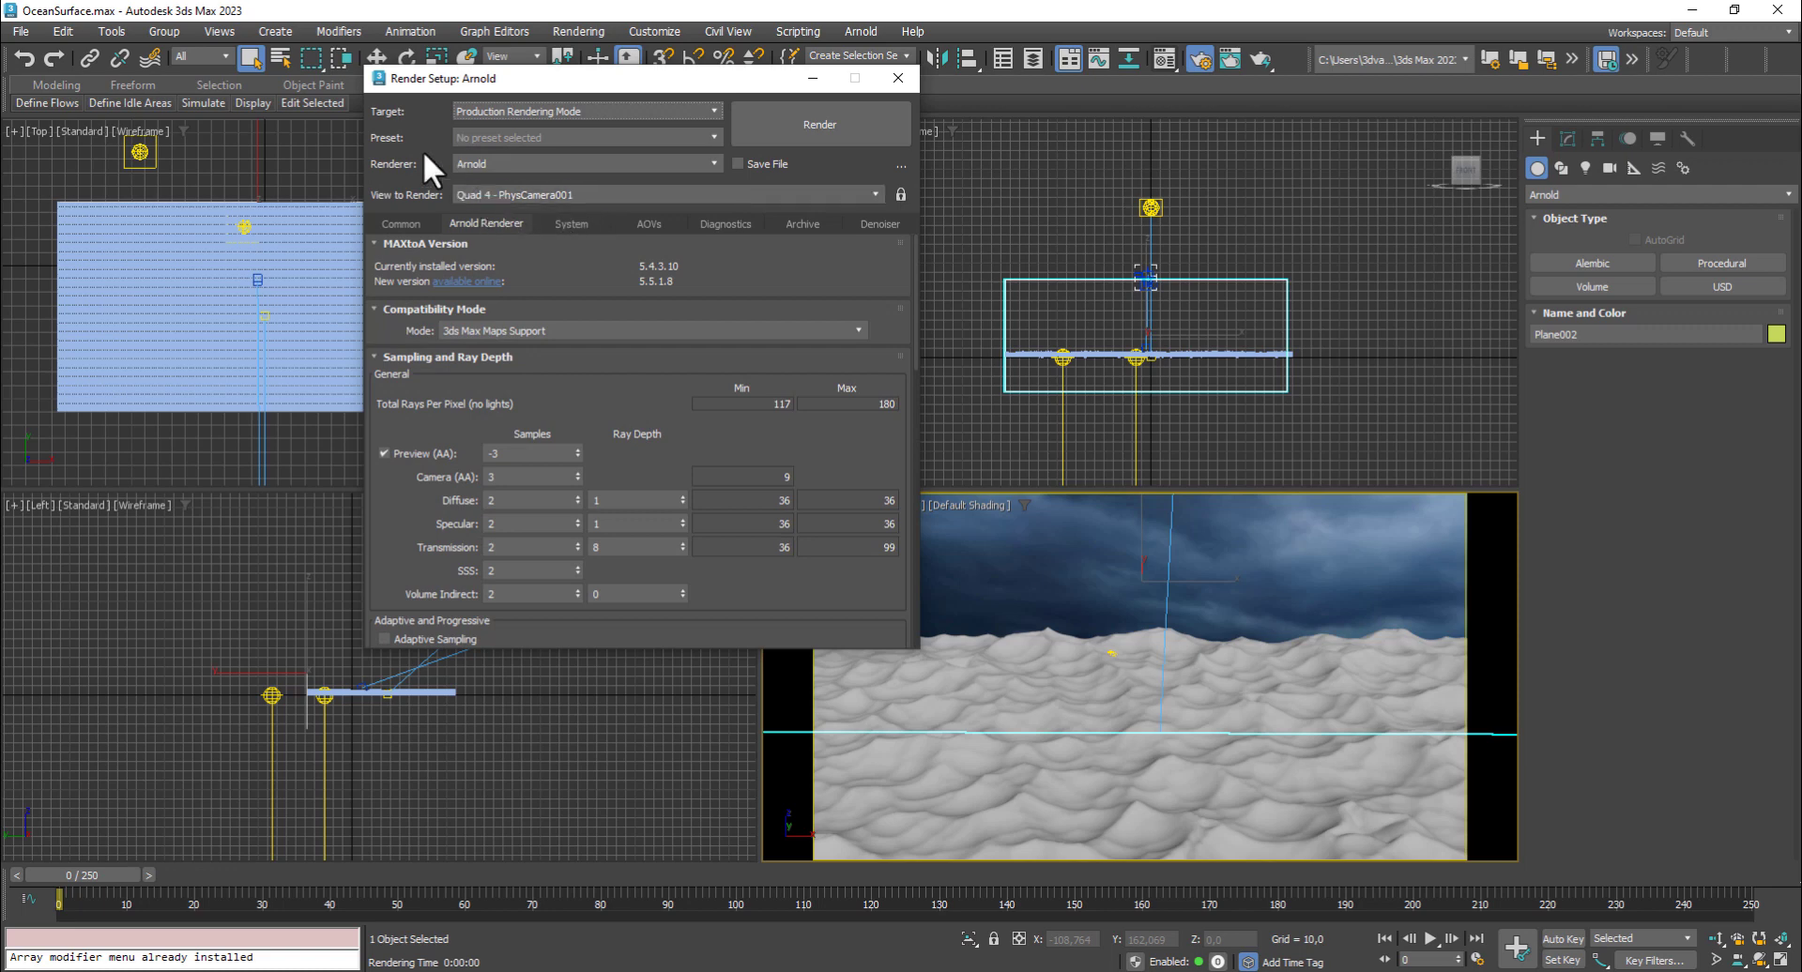
click(393, 224)
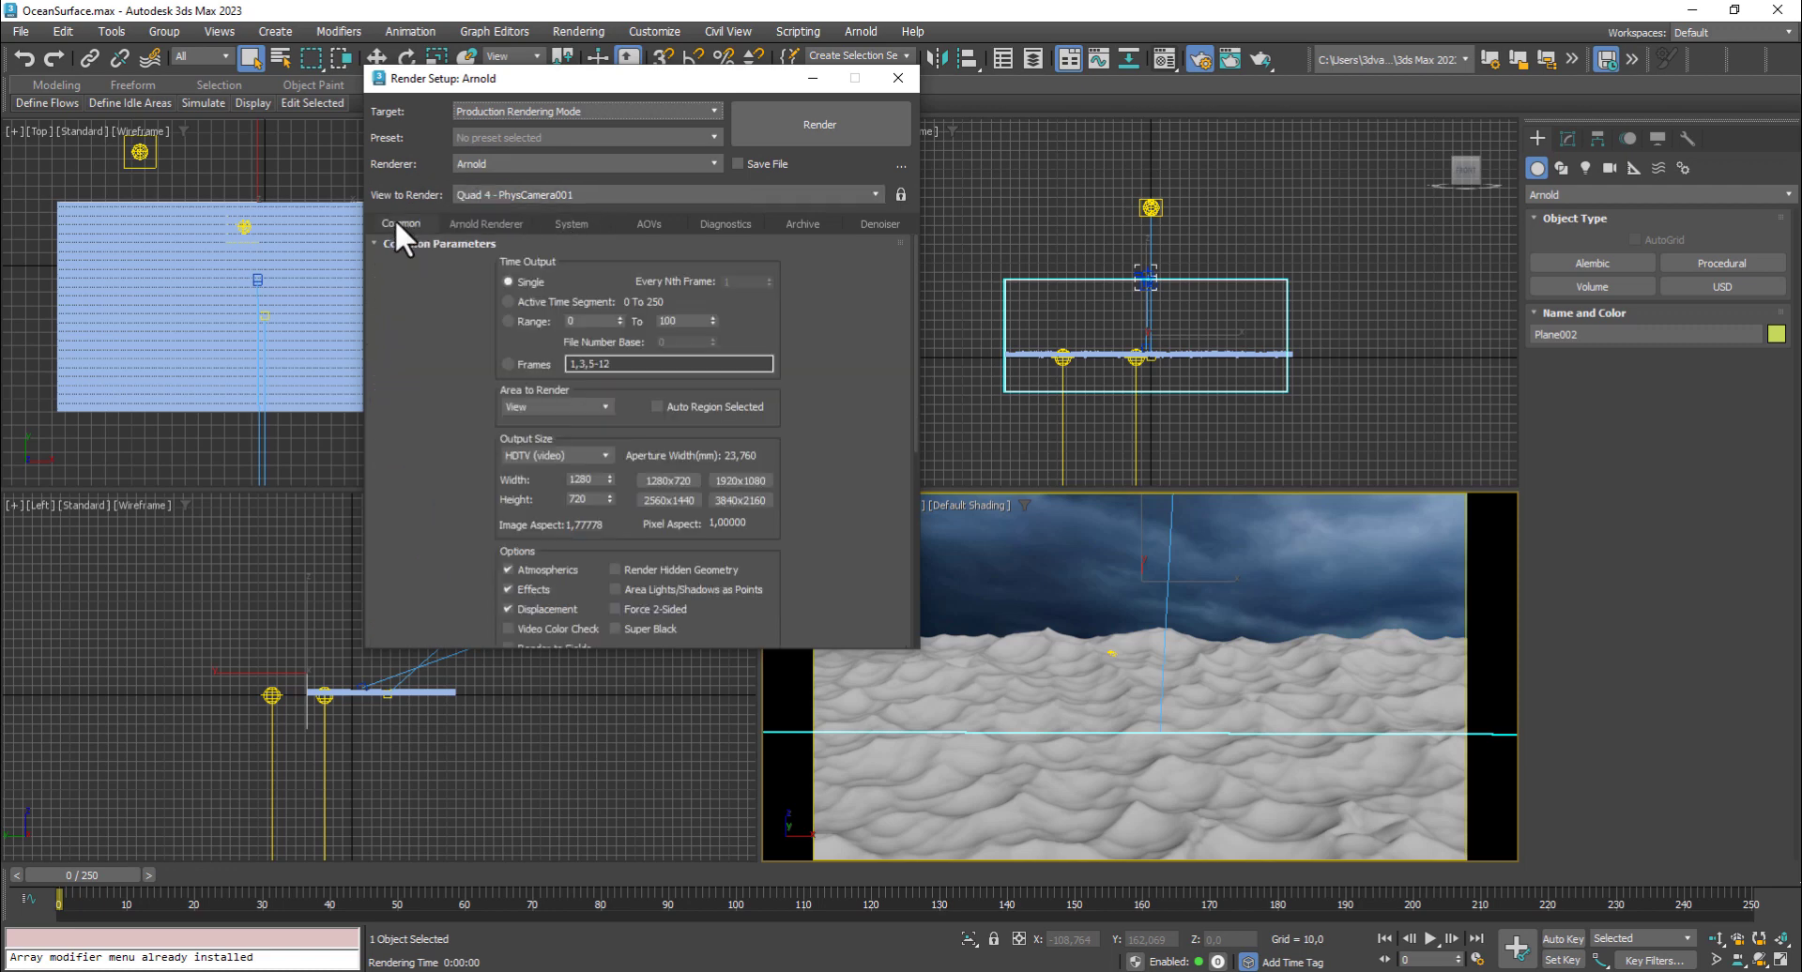
click(515, 304)
click(561, 454)
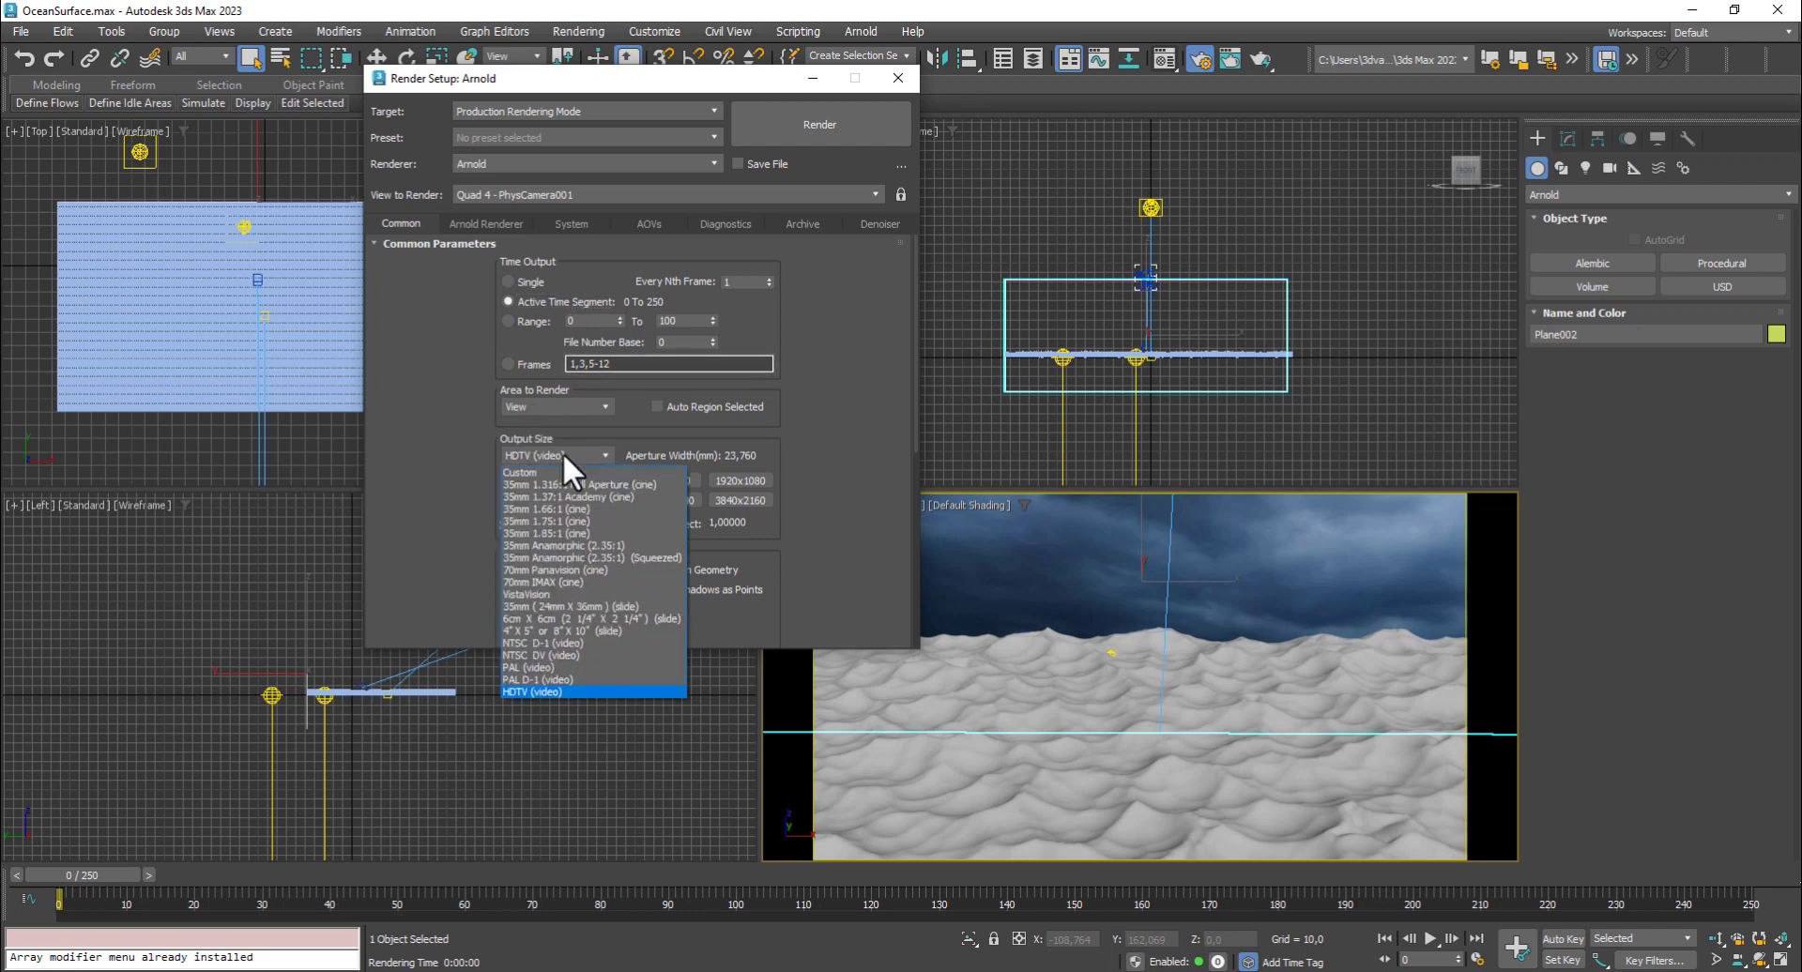
click(544, 472)
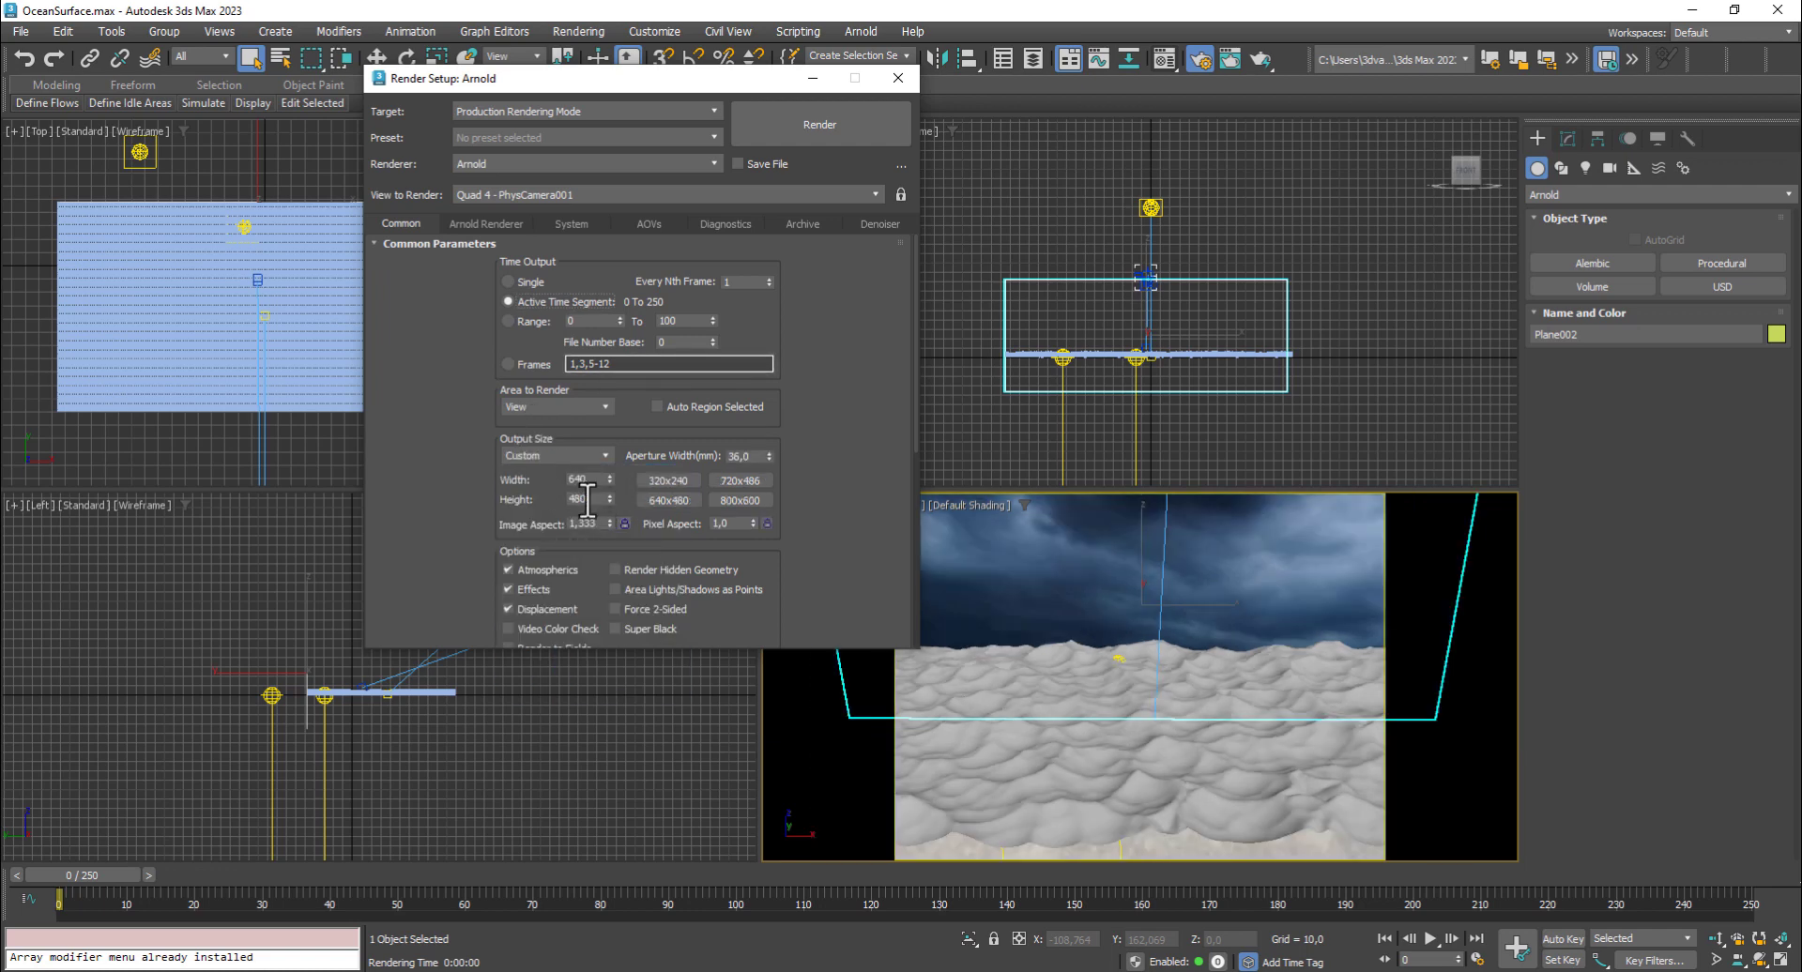
double_click(594, 500)
text(360)
key(Return)
Save the scene and create a folder named OceanSurfaceRender in TW-21 for the render output files
scroll(764, 475, down, 5)
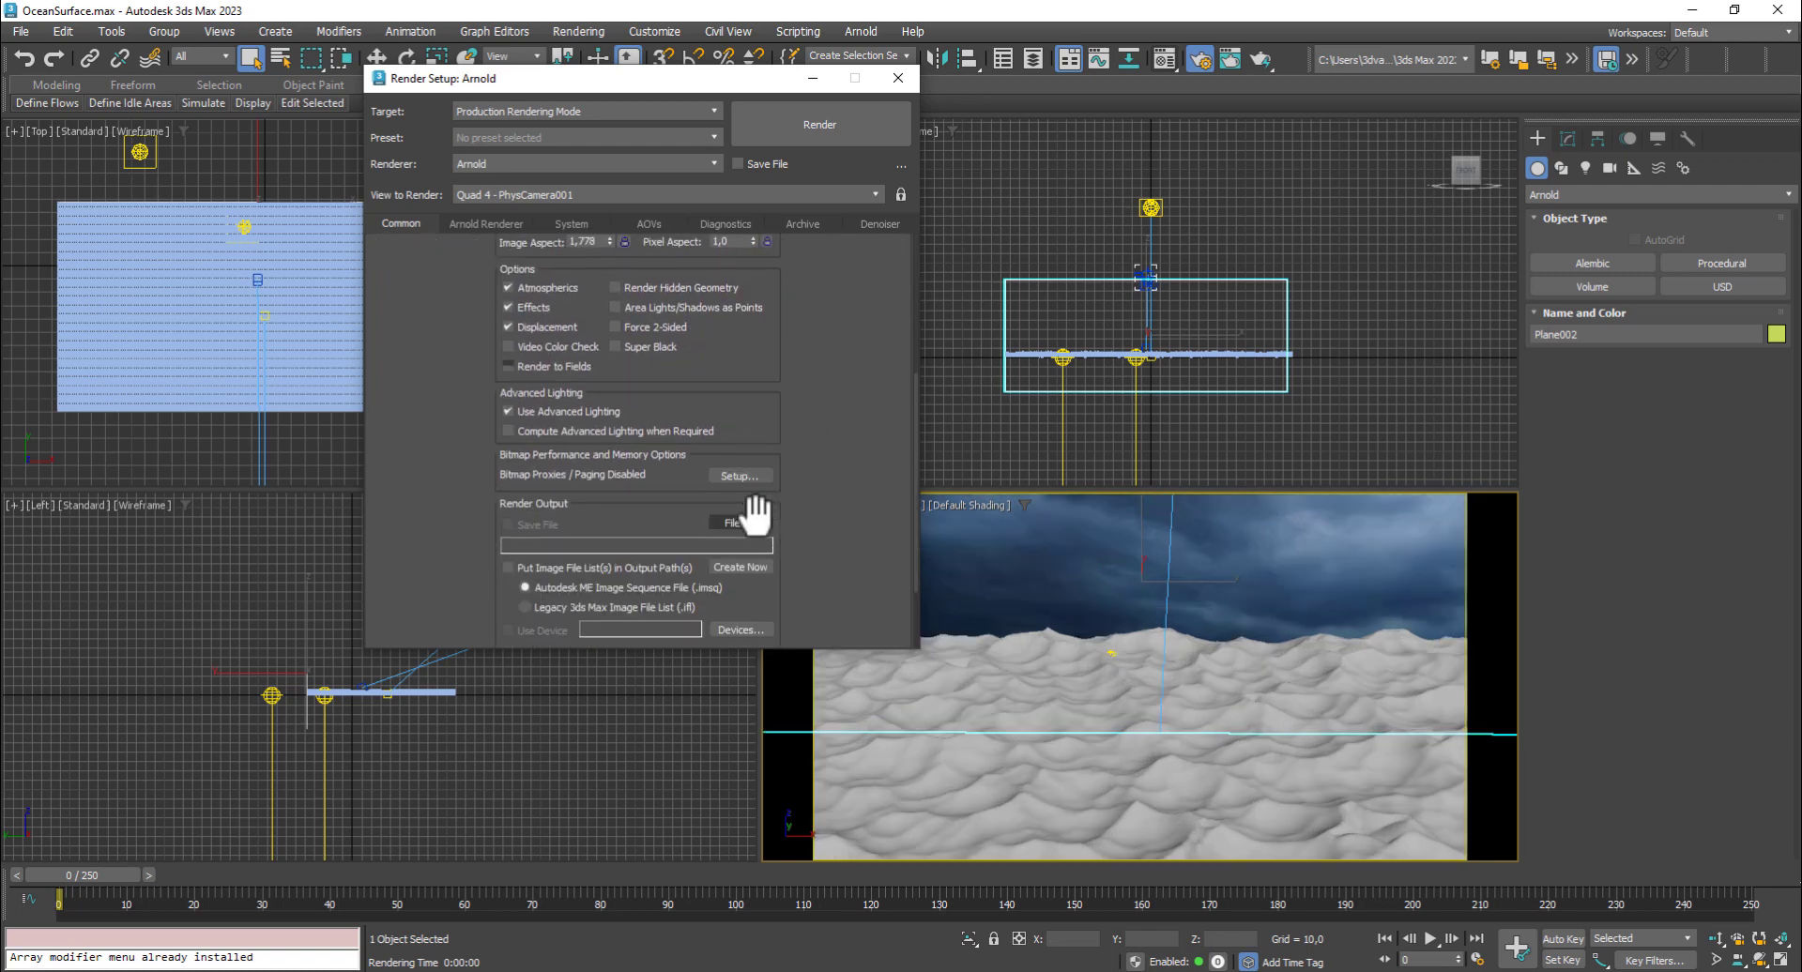
click(20, 31)
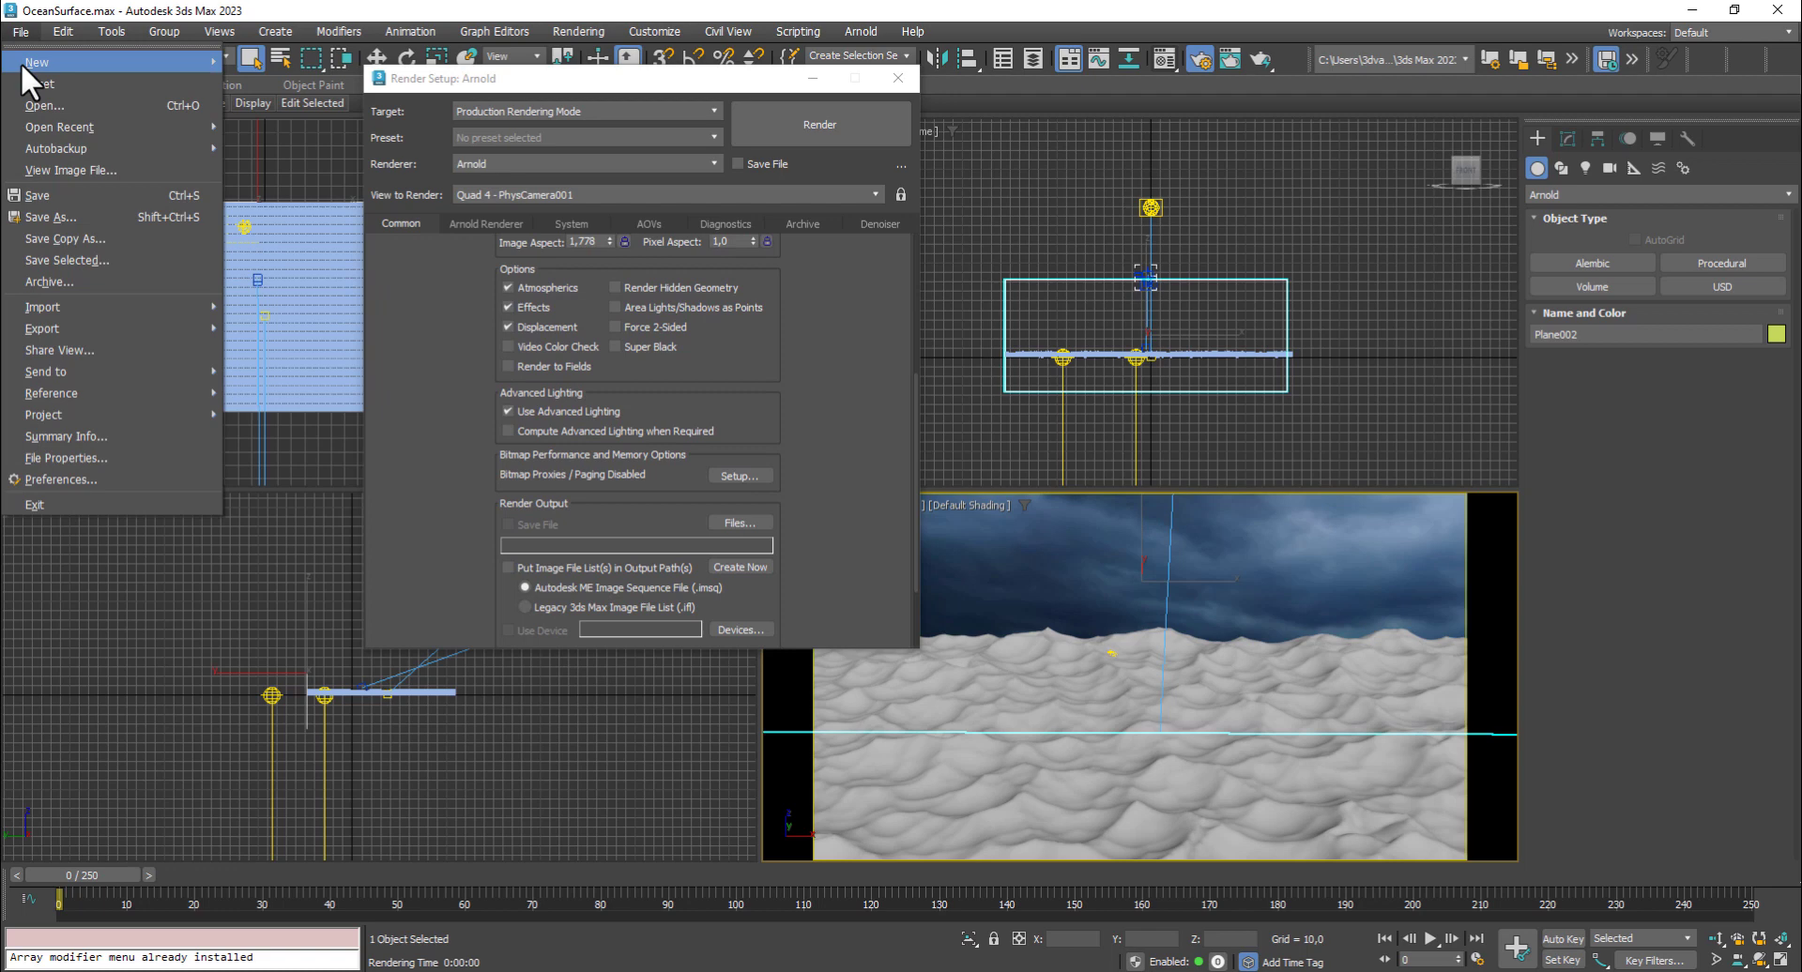
click(39, 195)
click(740, 523)
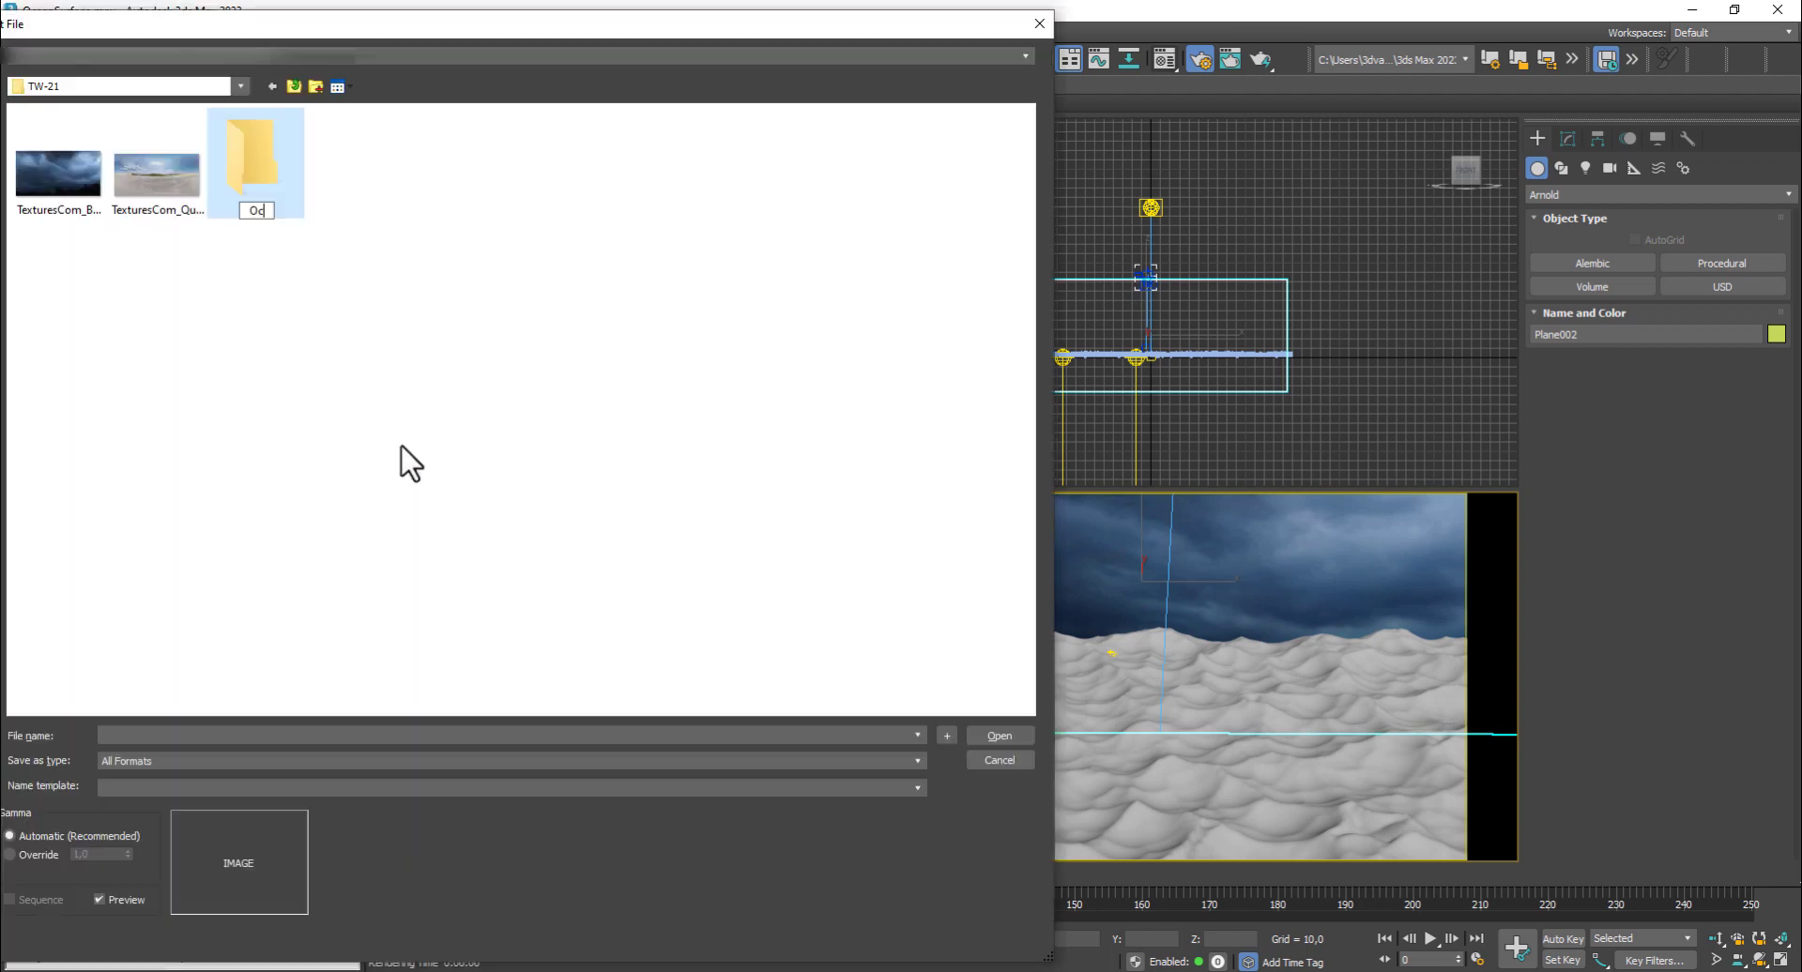
key(BackSpace)
text(anSurfaceRender)
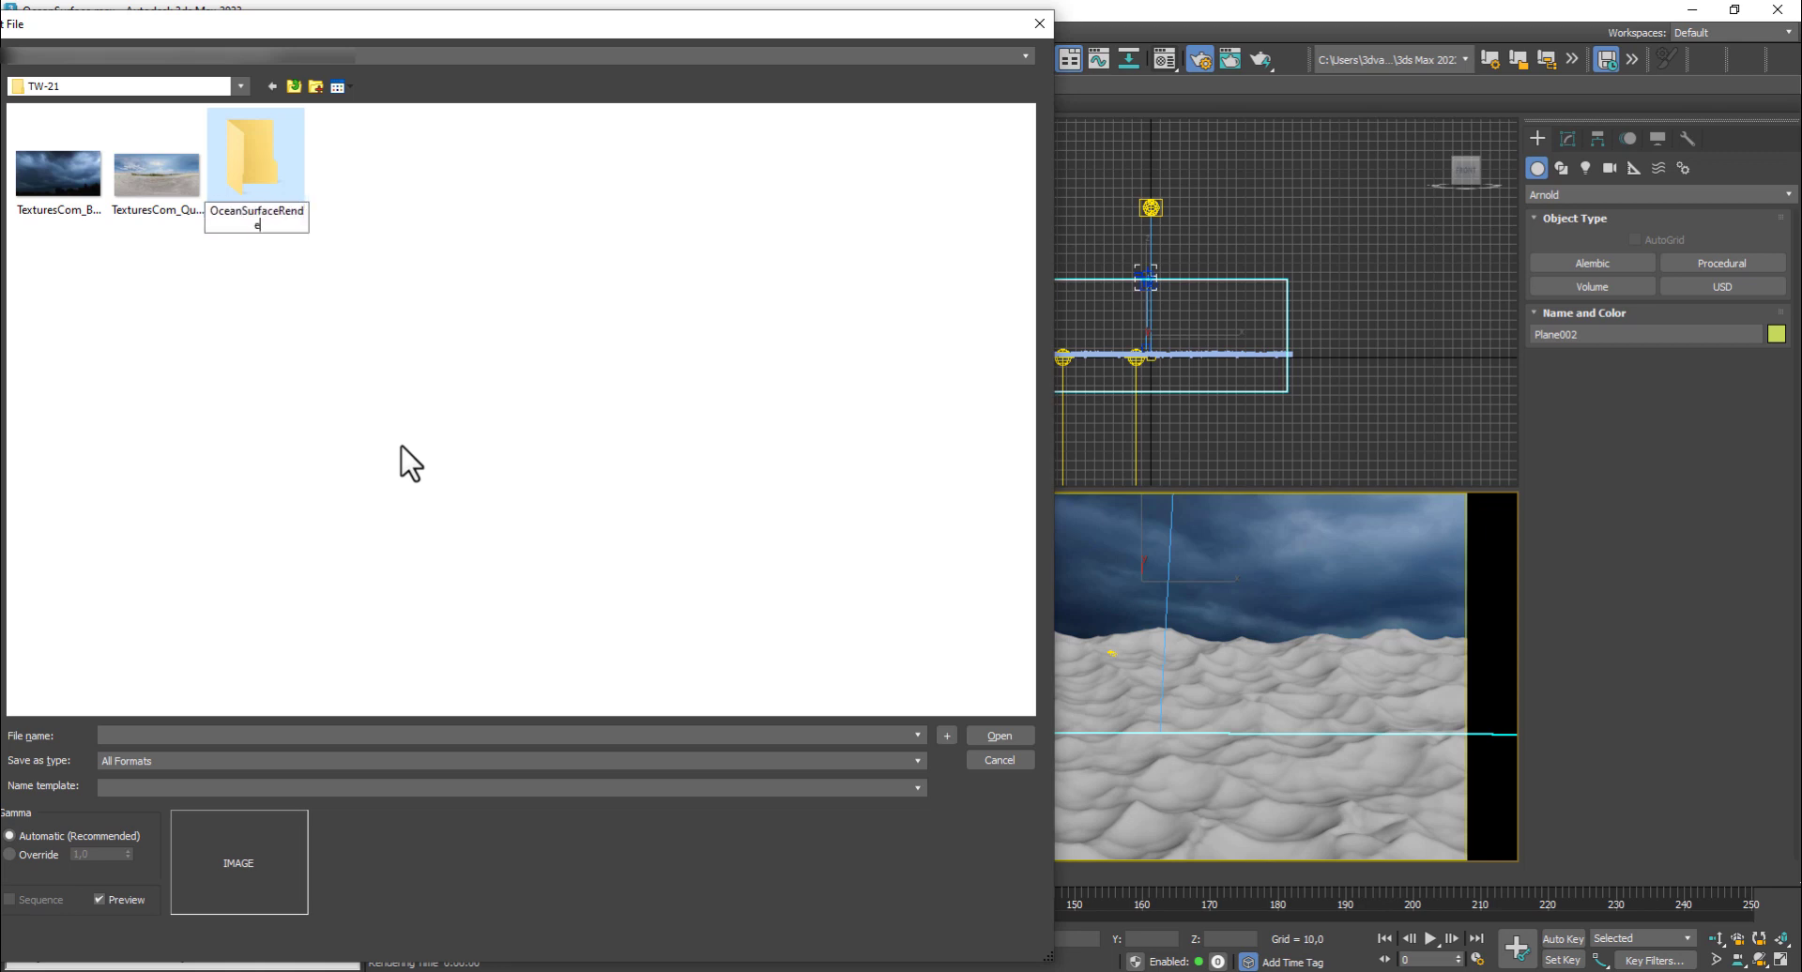
Set the render output to a JPEG file named Ocean inside the OceanSurfaceRender folder, accepting the default image settings
double_click(255, 147)
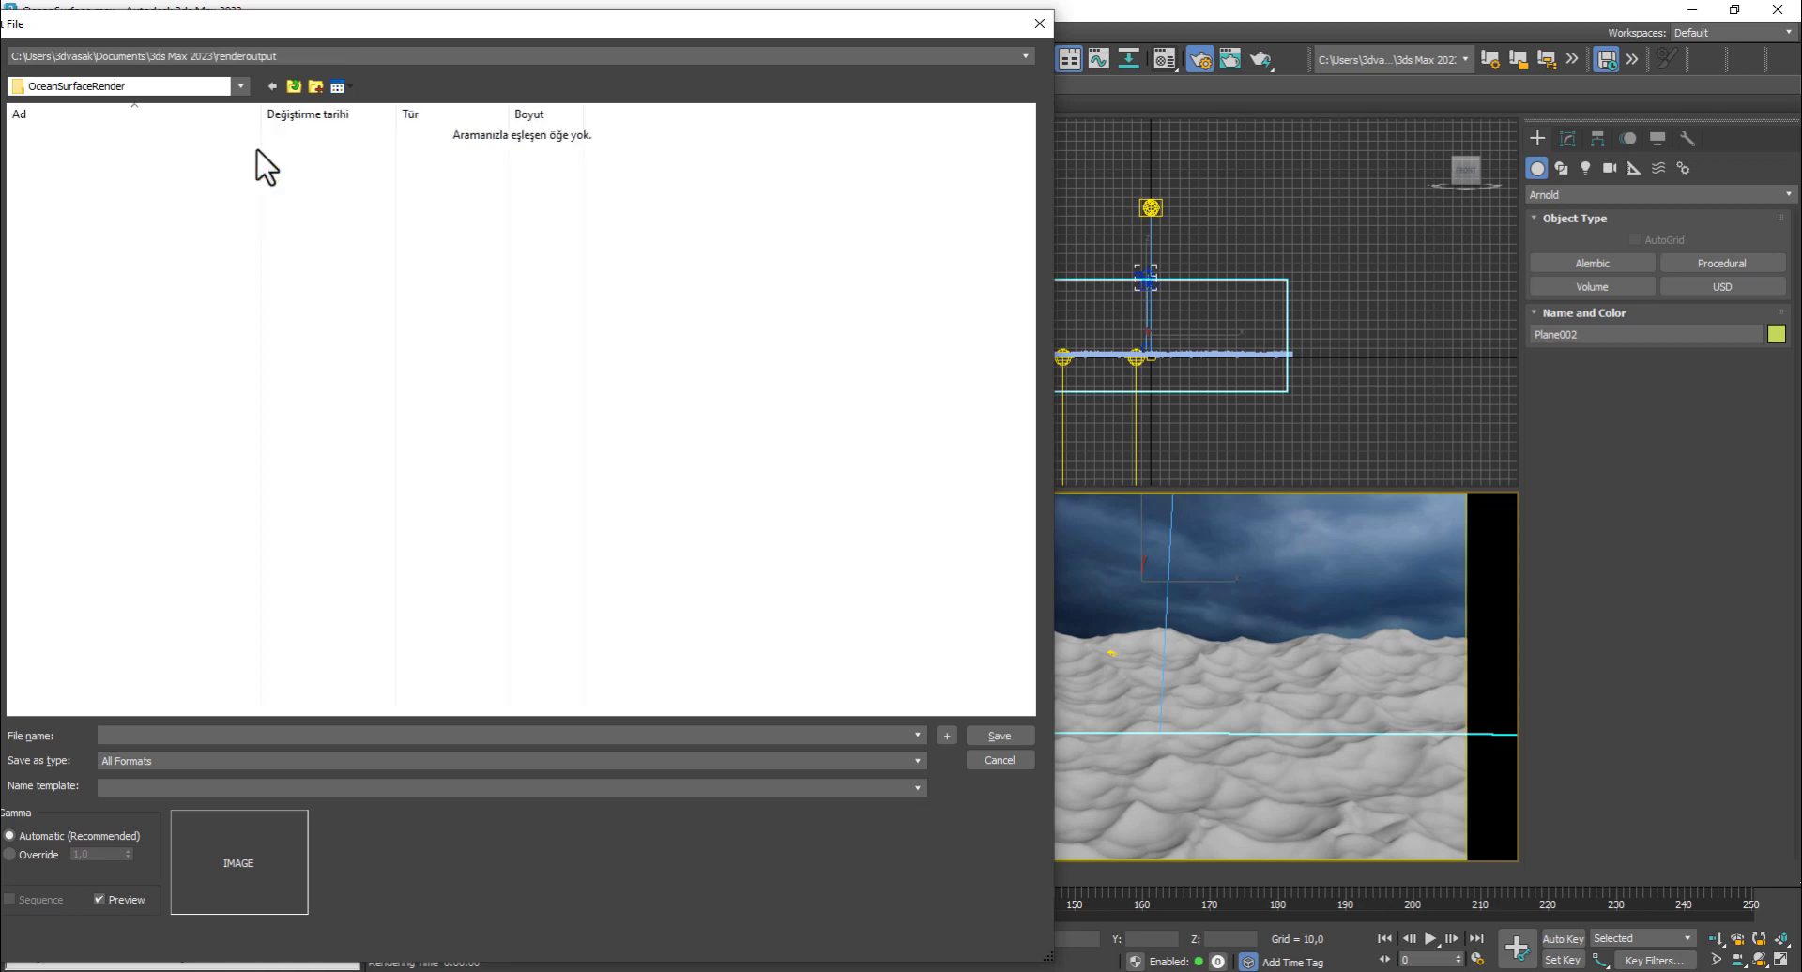
click(205, 762)
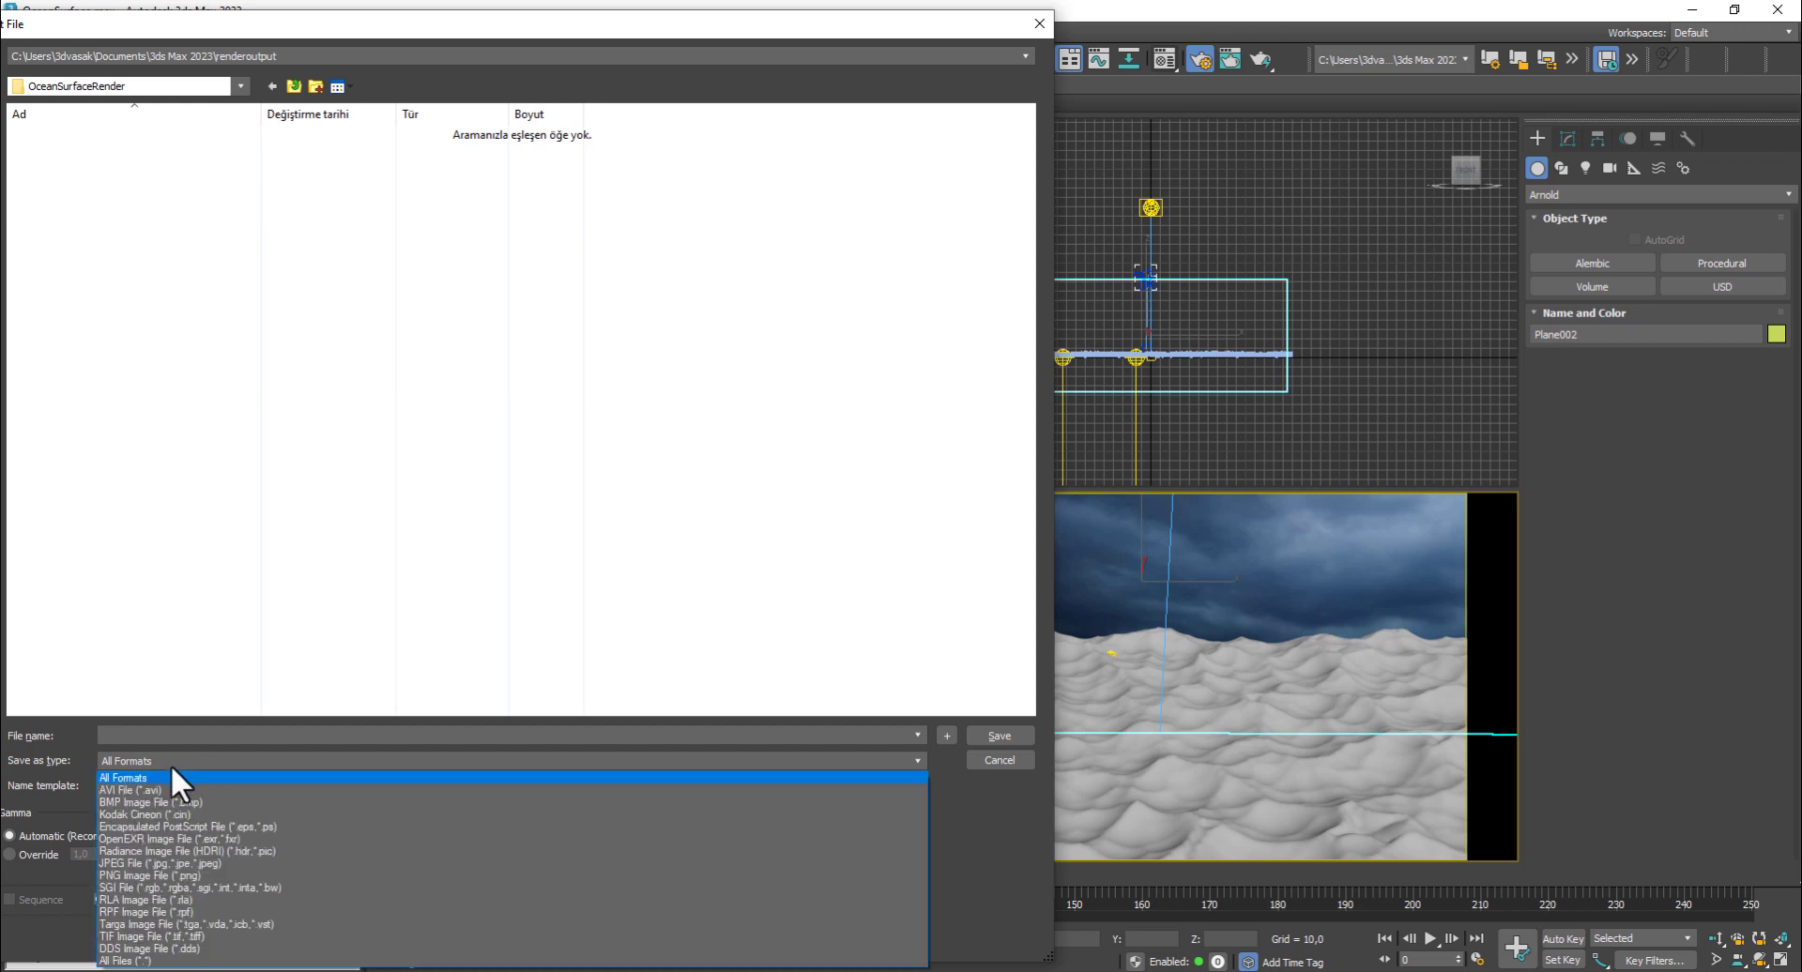
click(154, 862)
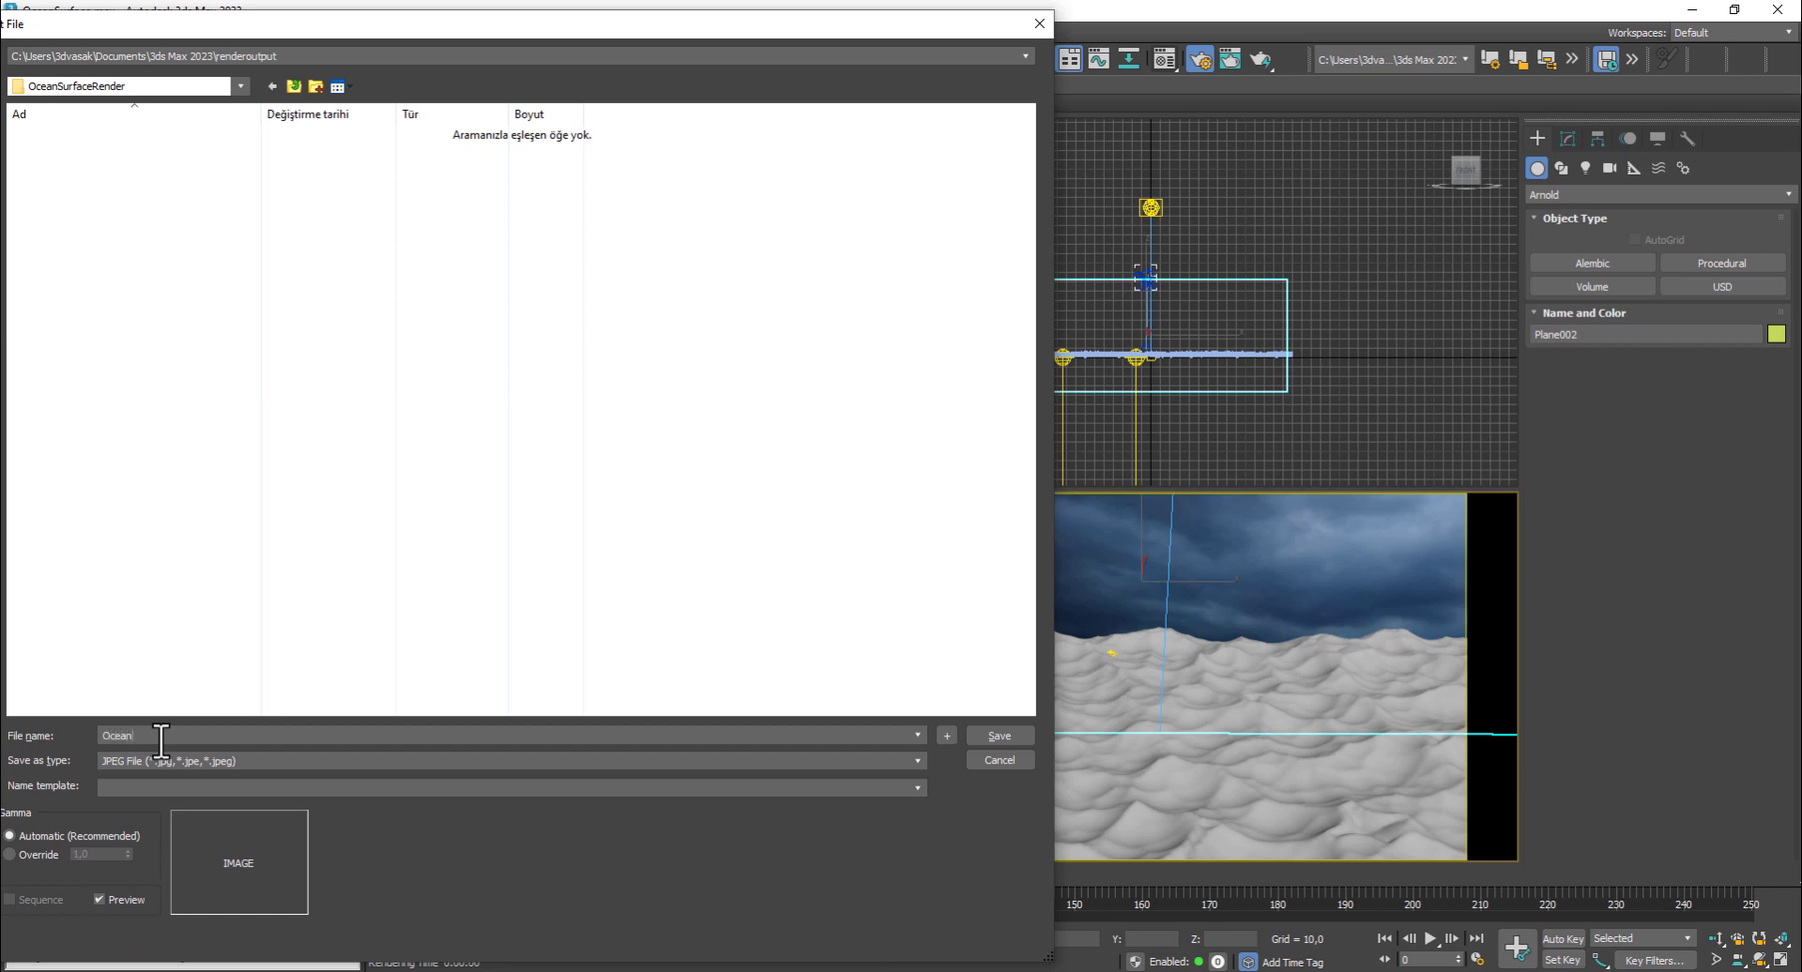
click(988, 736)
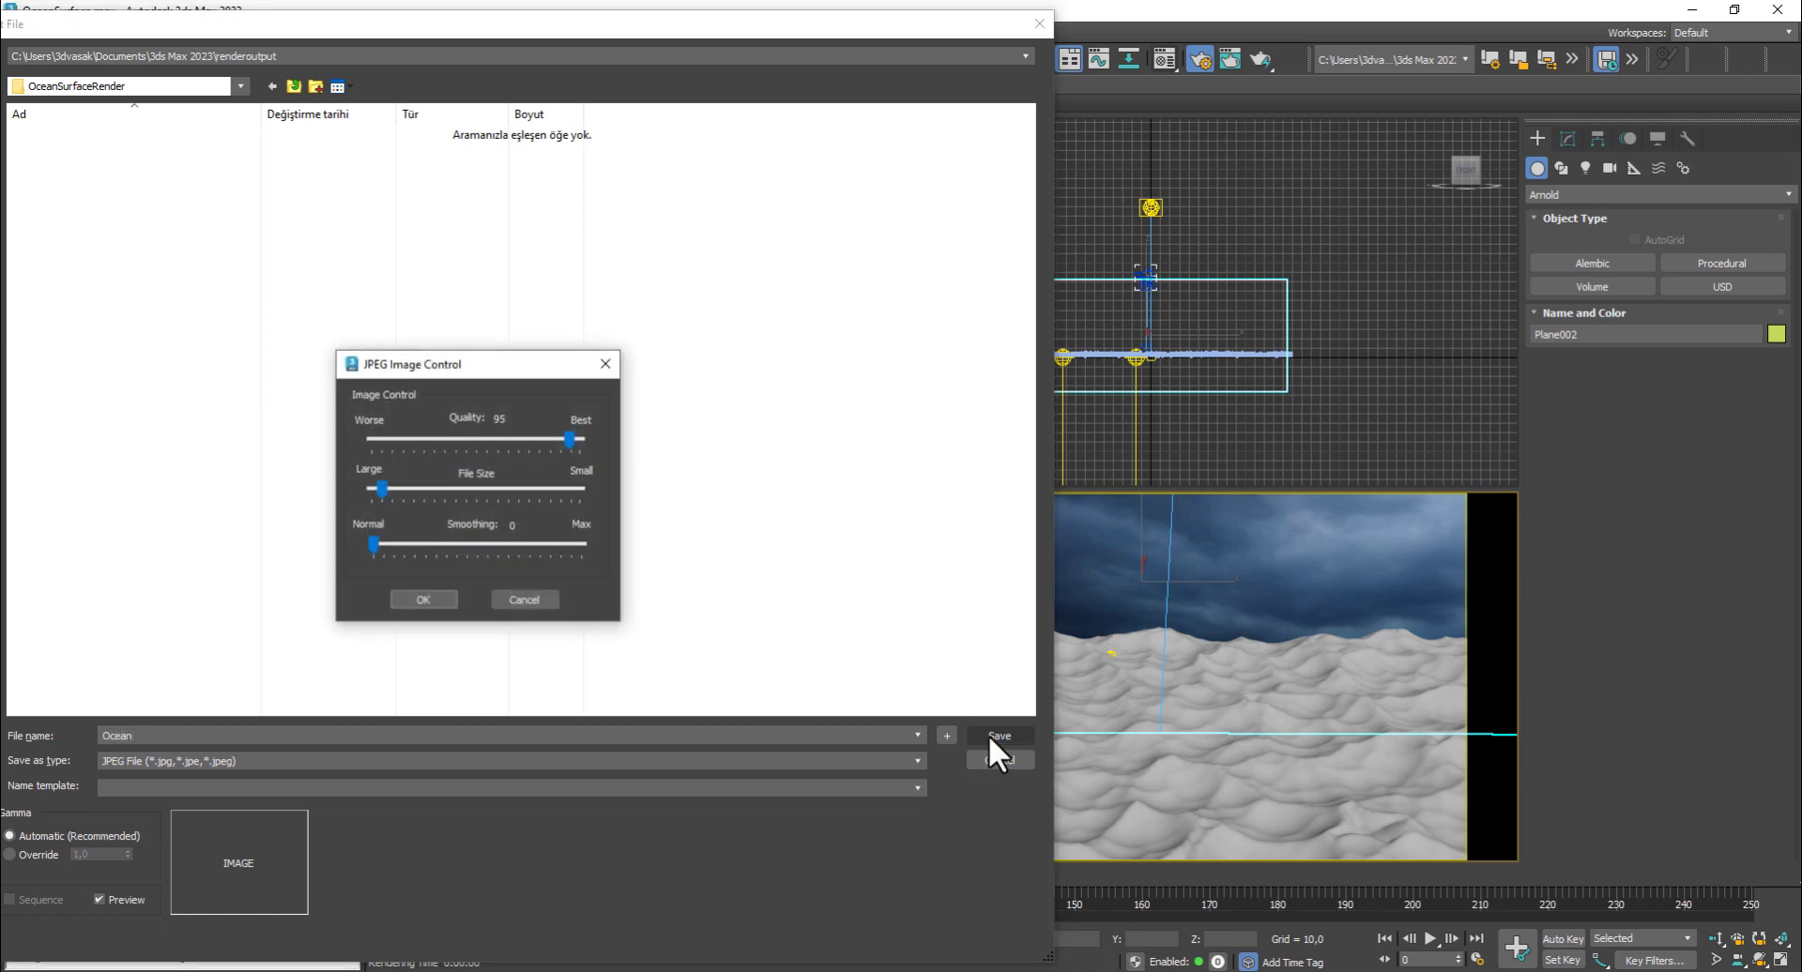
click(428, 594)
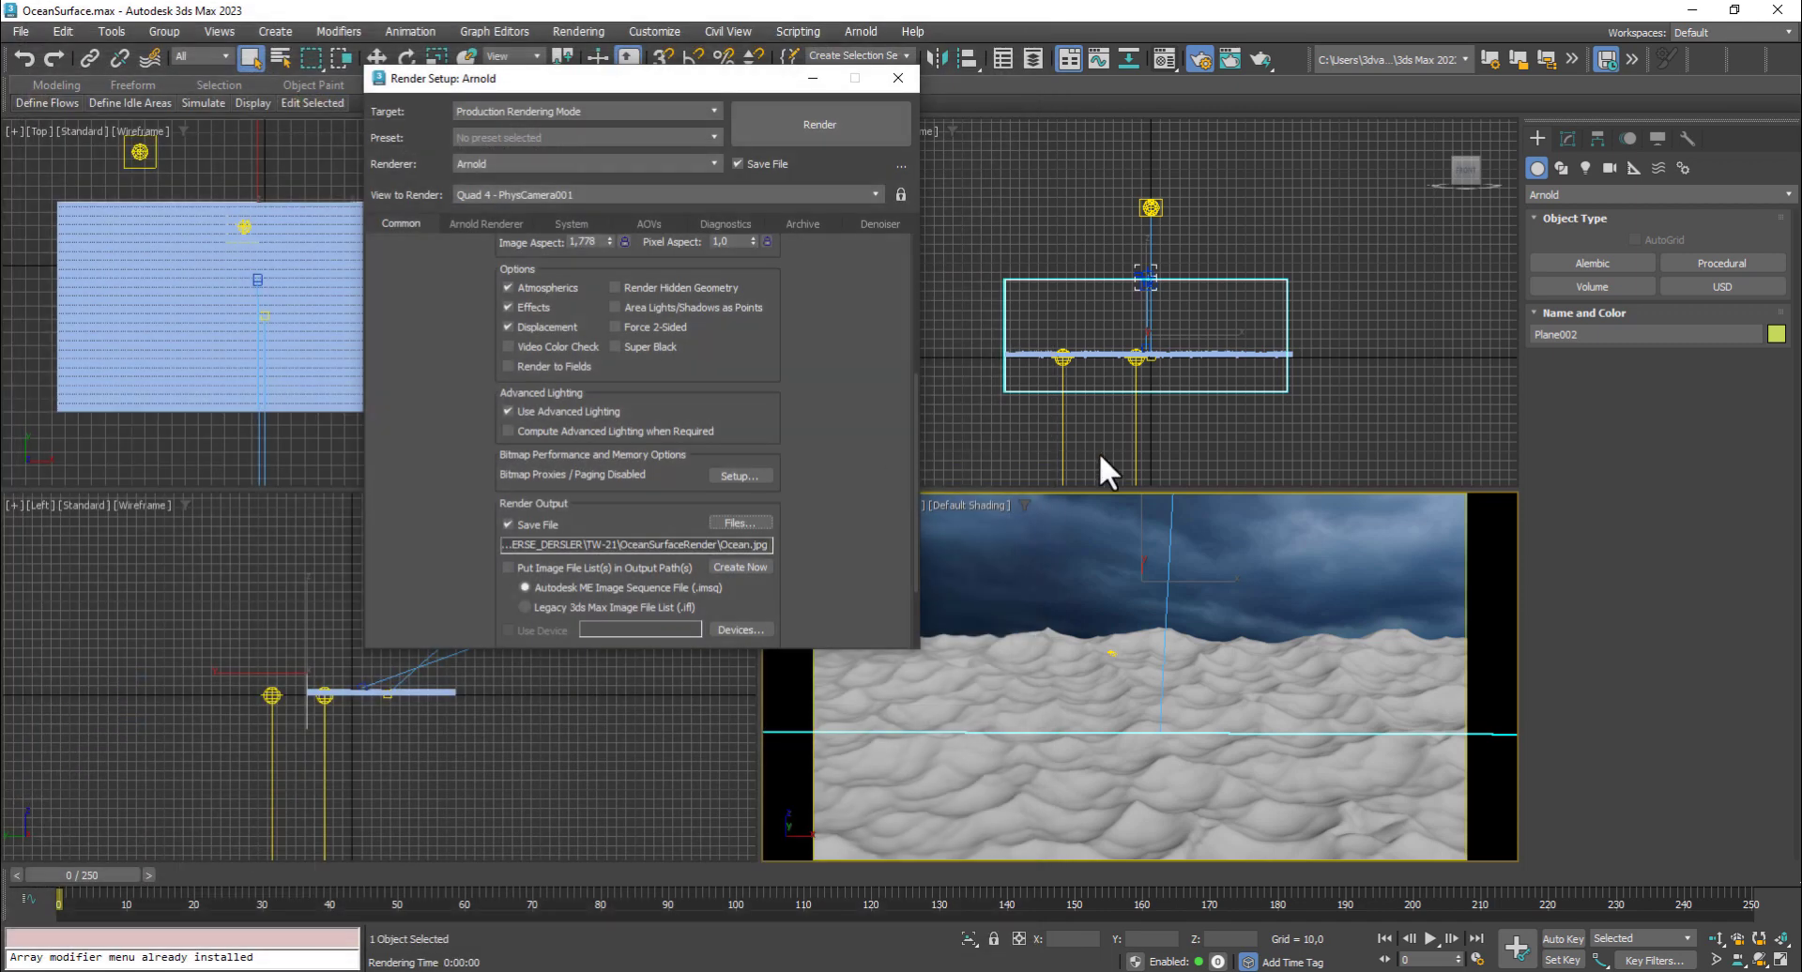
Render the animation to the image sequence, cancel it at frame 166, and check the saved frames in File Explorer
click(860, 128)
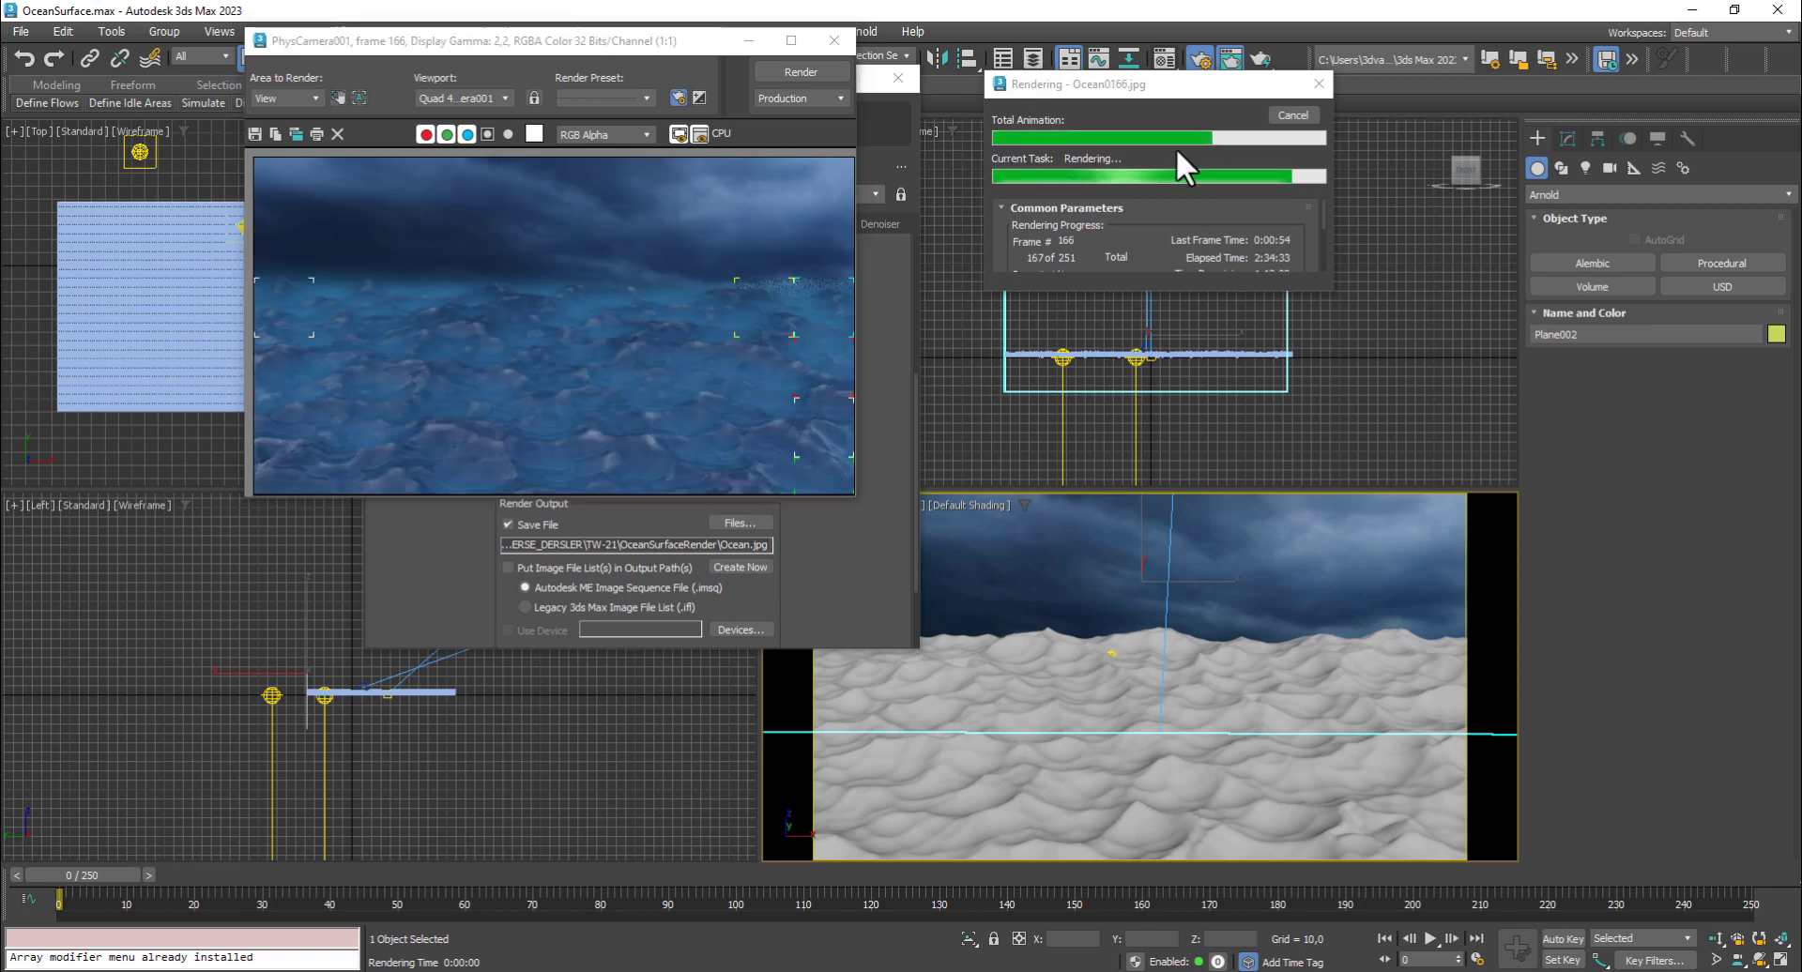
click(1293, 116)
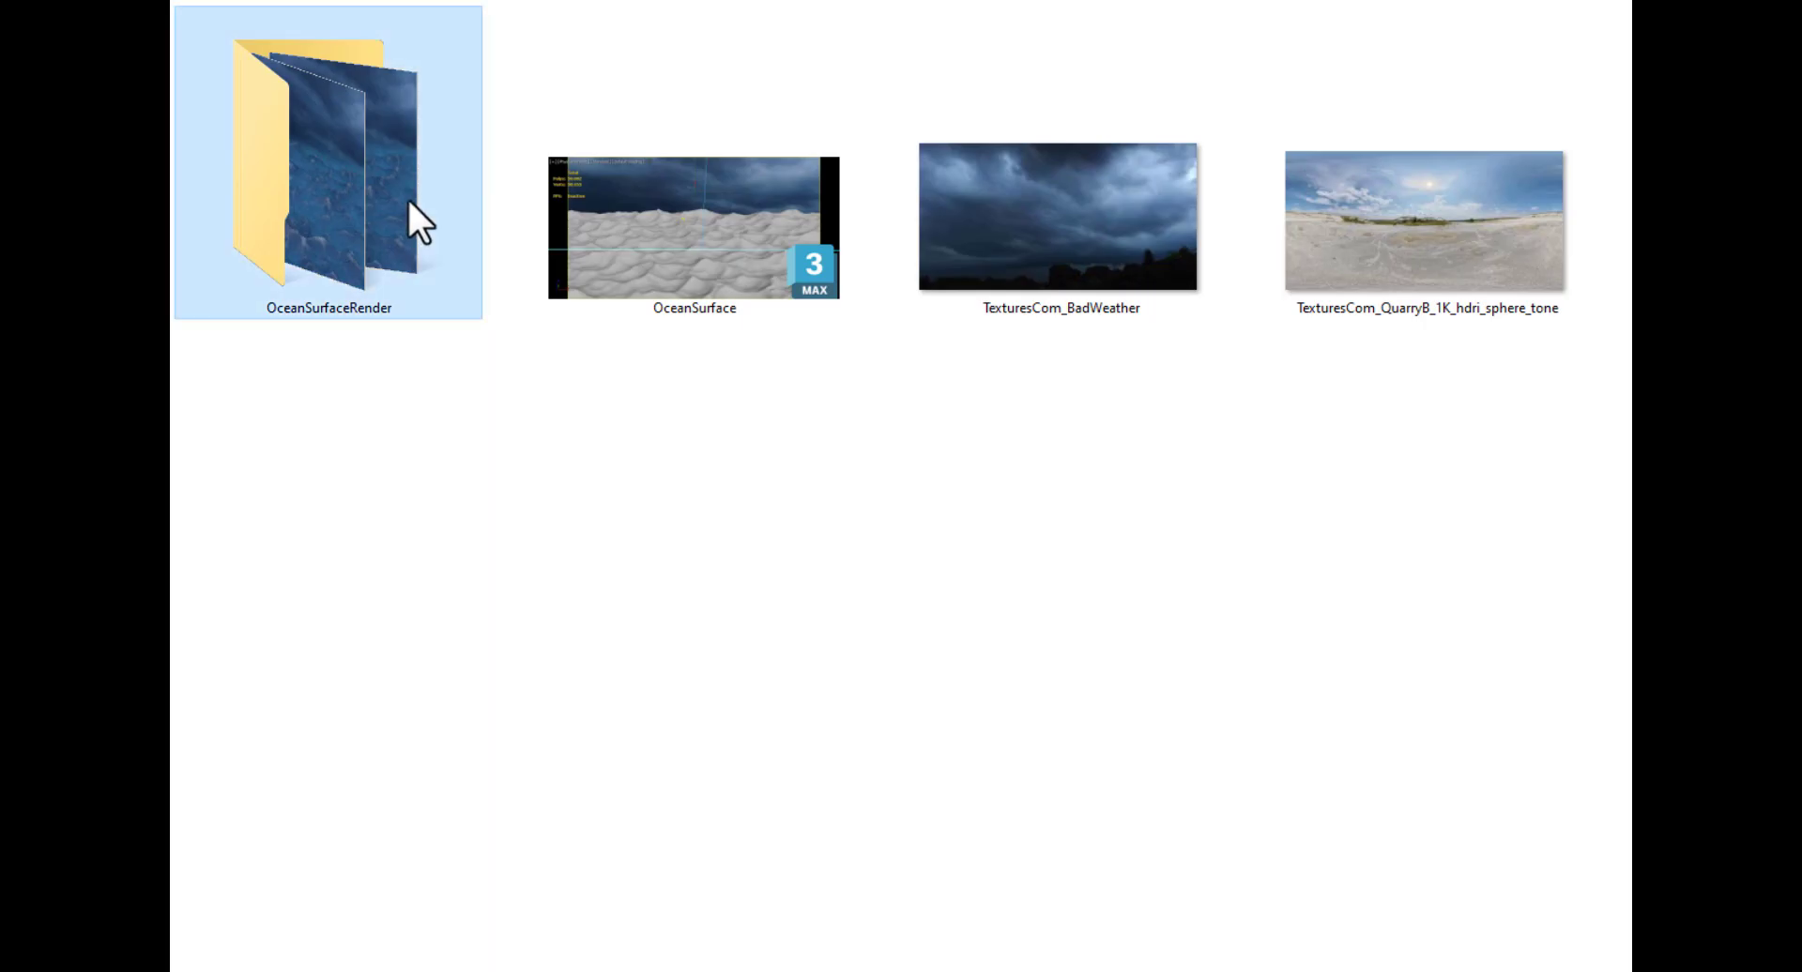
double_click(409, 211)
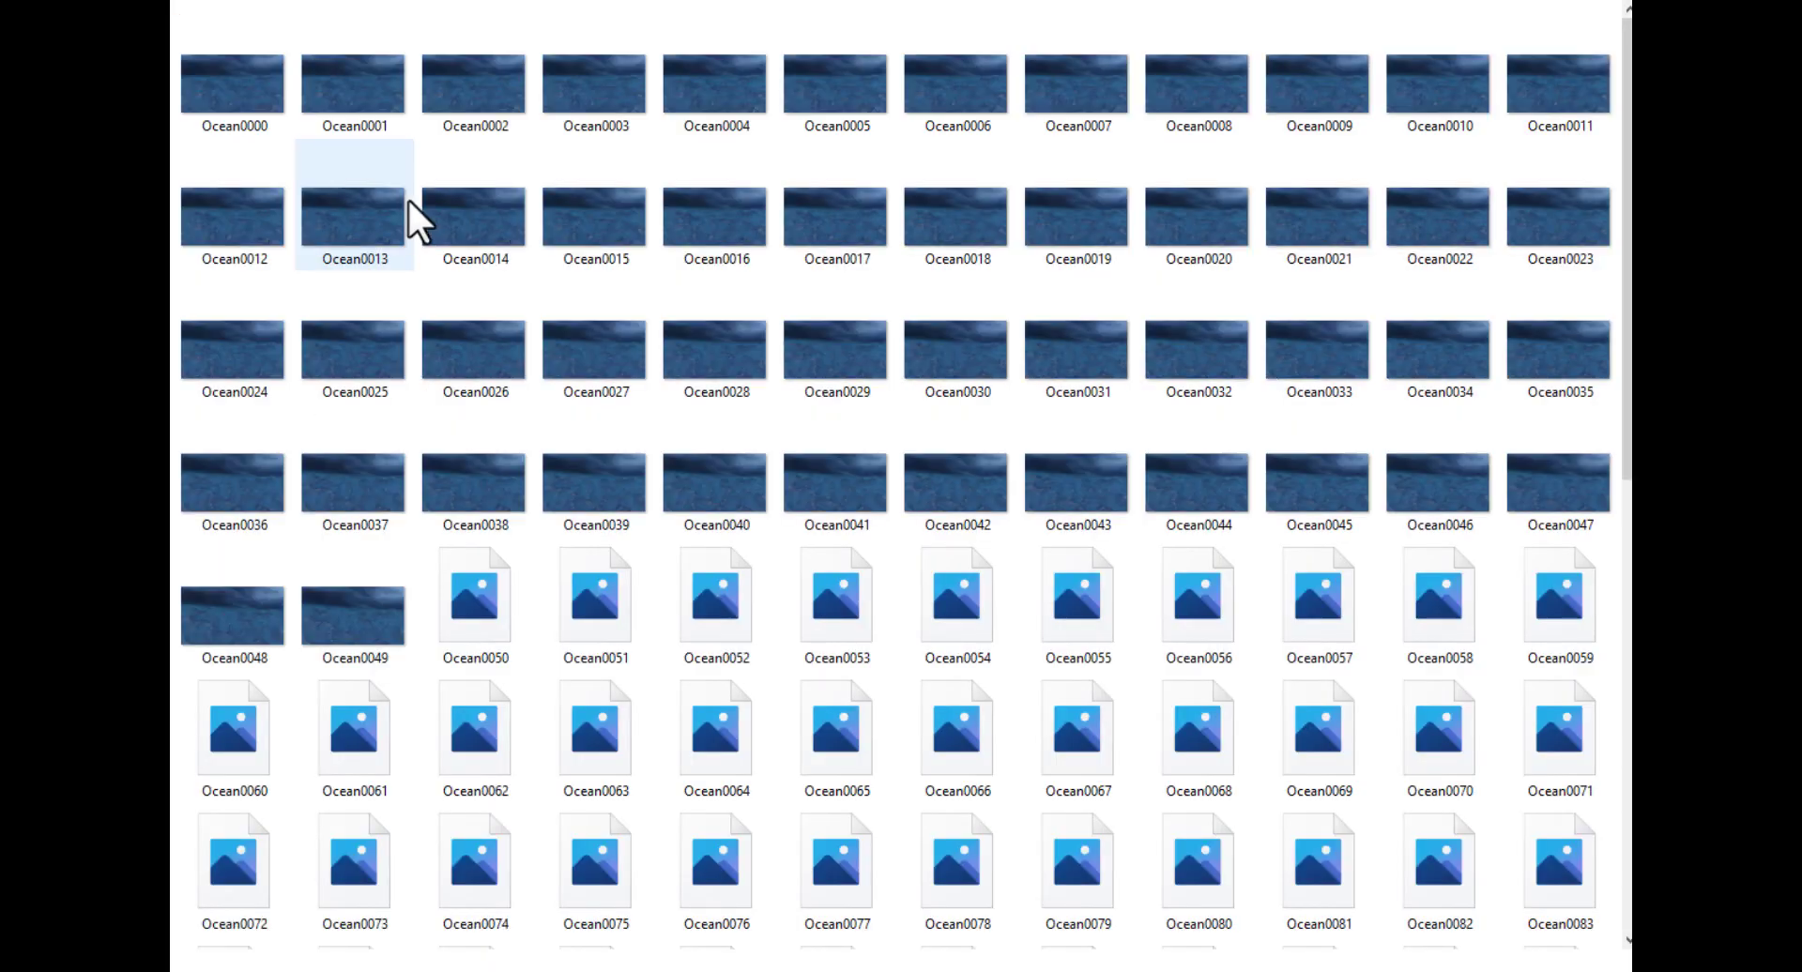
scroll(656, 415, down, 7)
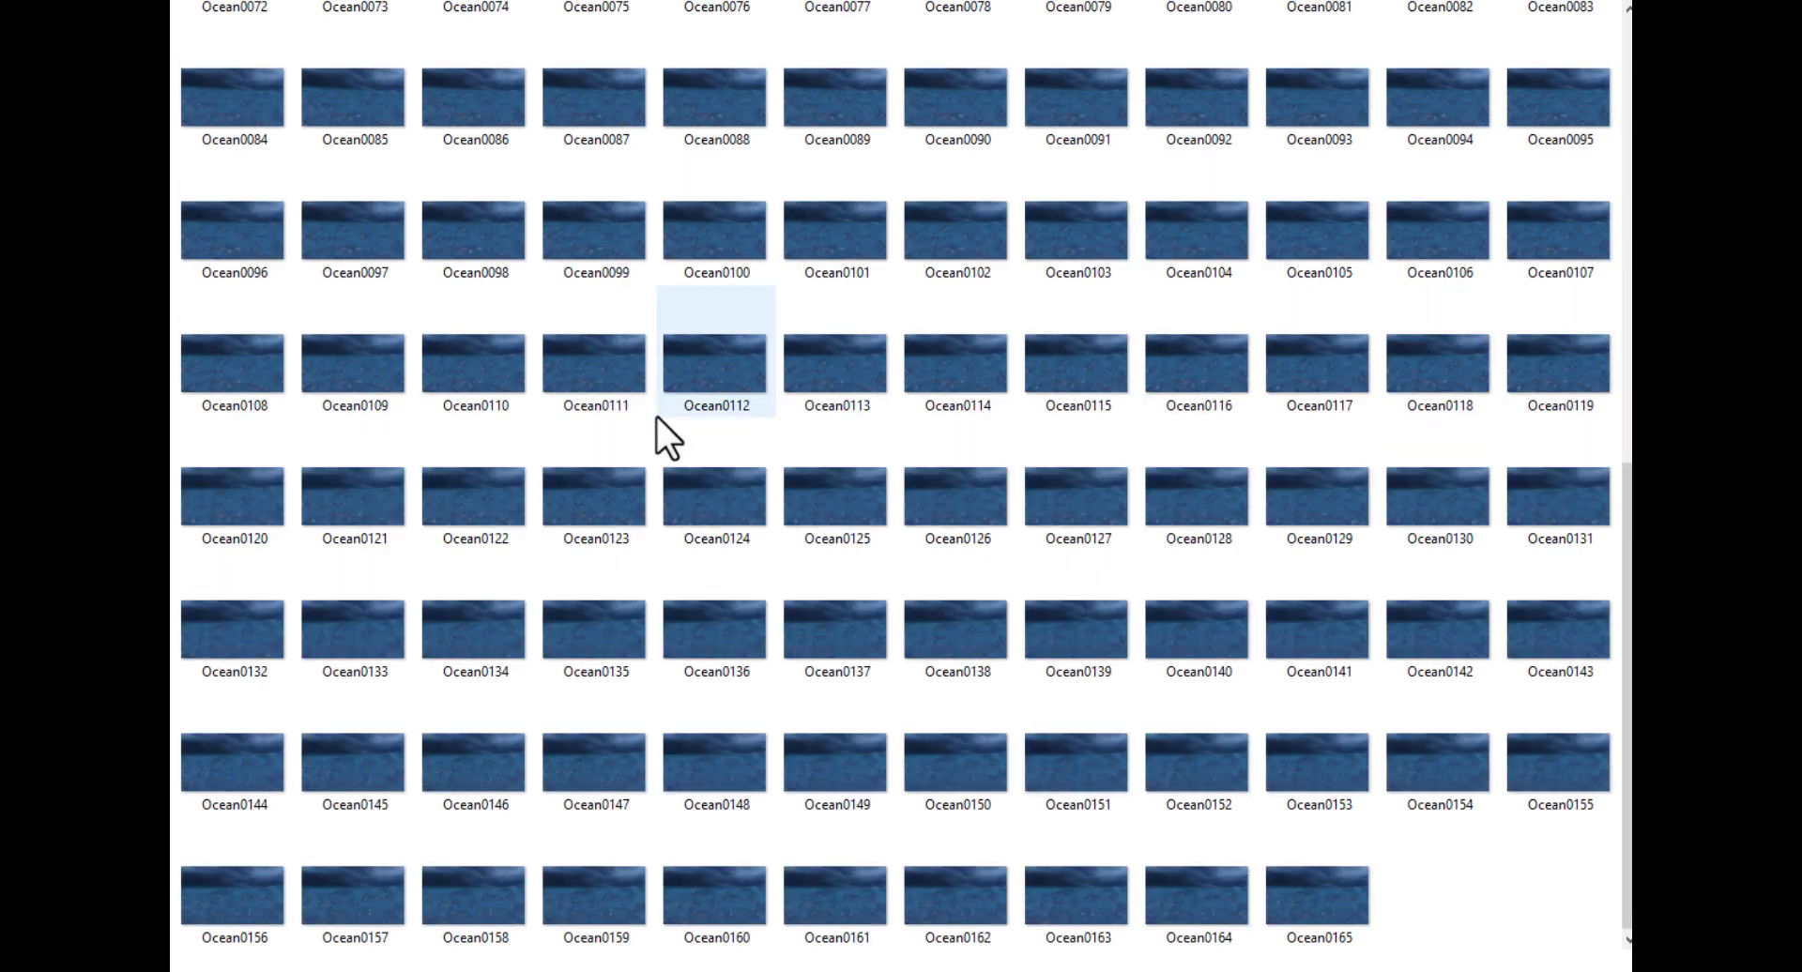
scroll(976, 466, up, 7)
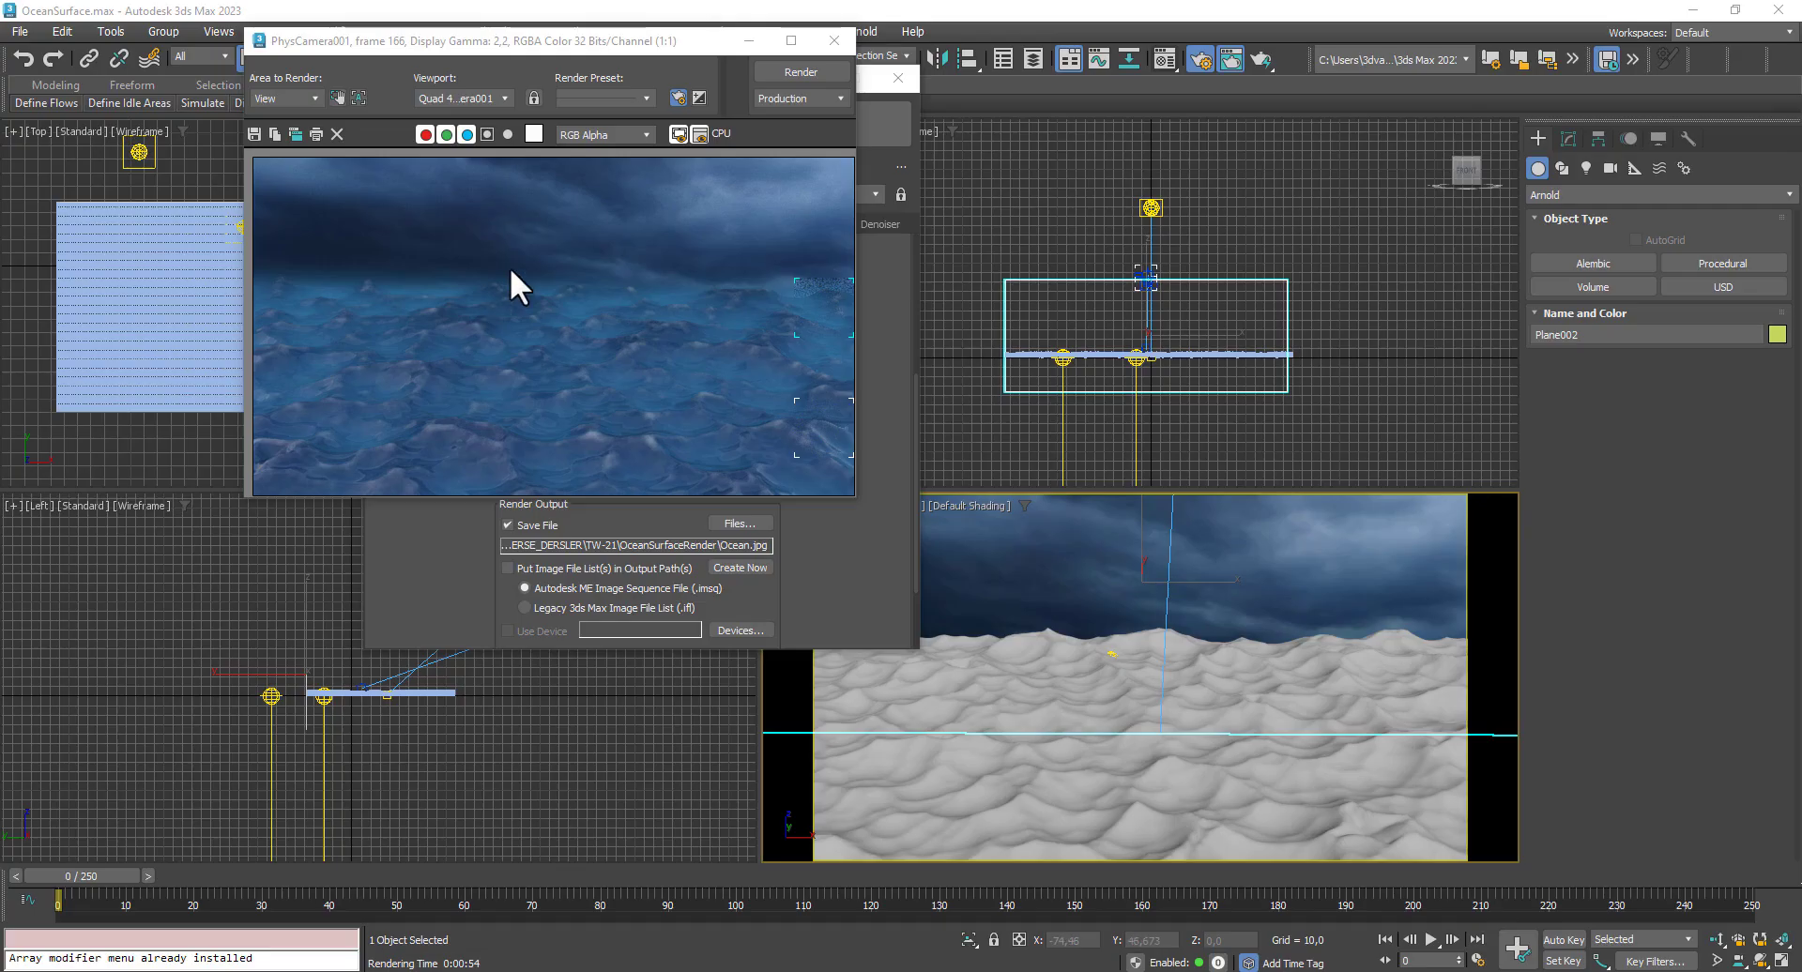
Close the rendered image and the render settings in 3ds Max, and open the RAM Player
click(841, 41)
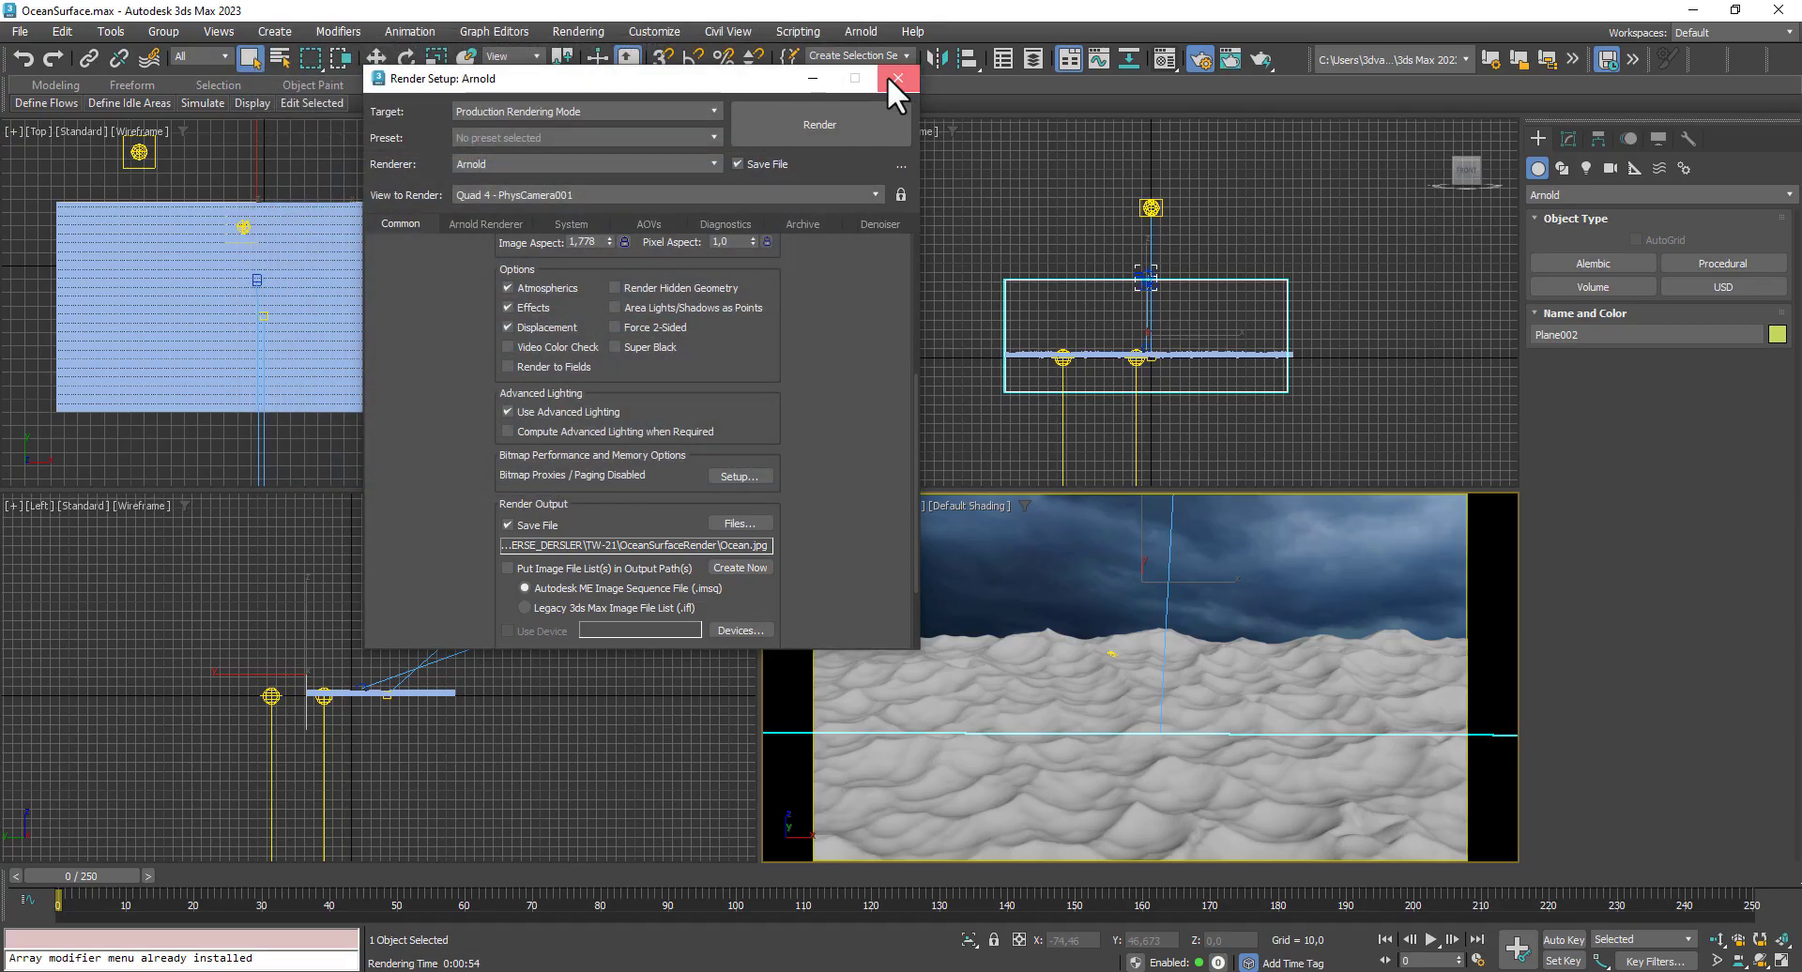
click(887, 77)
click(586, 32)
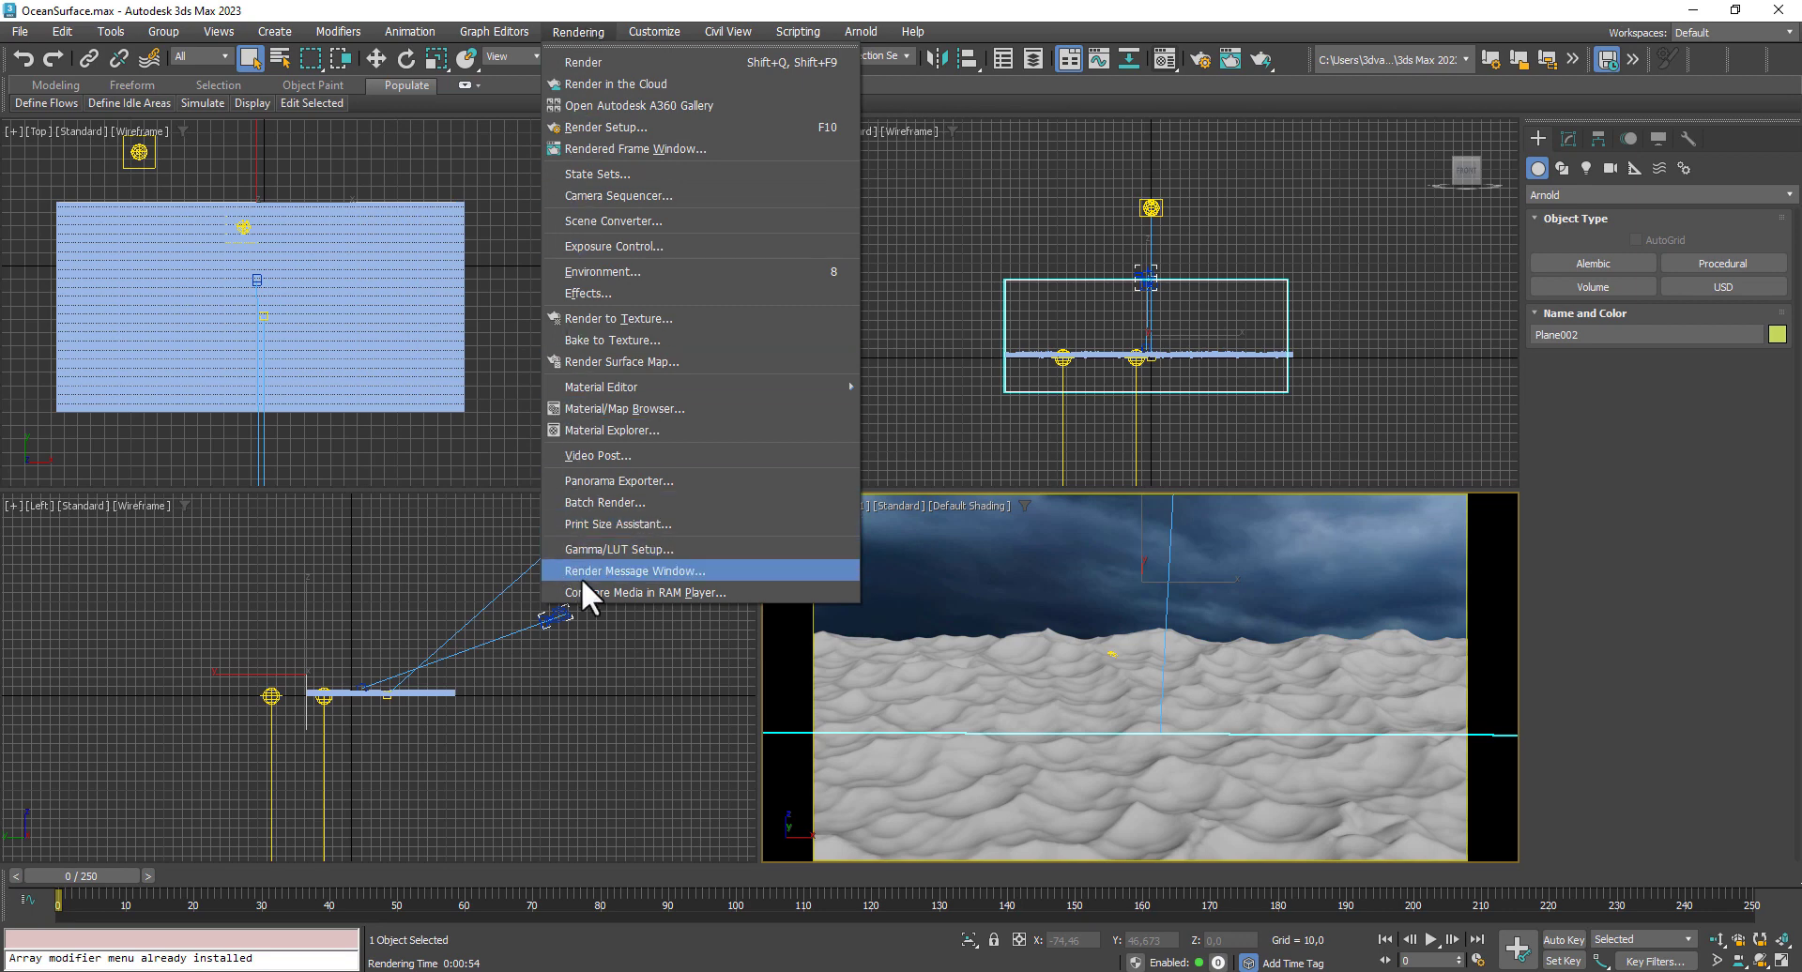
click(656, 591)
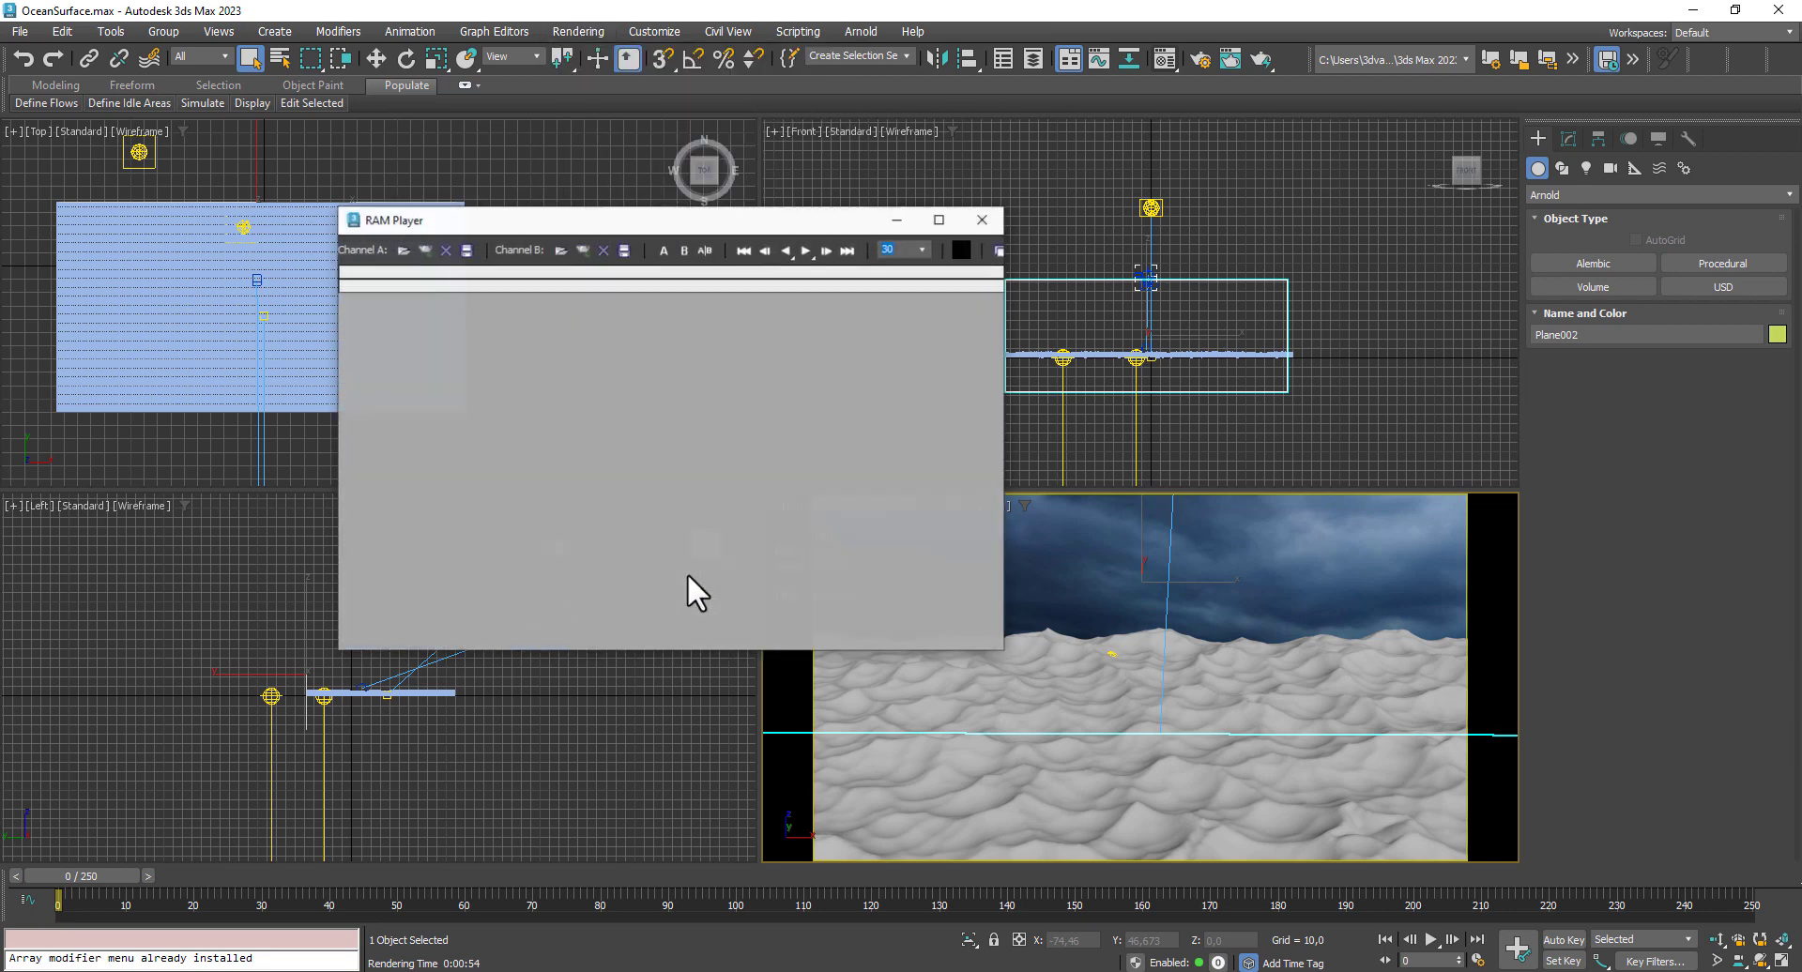
Load the image sequence starting at Ocean0000, frames 0 to 165, into Channel A and play it back
click(403, 250)
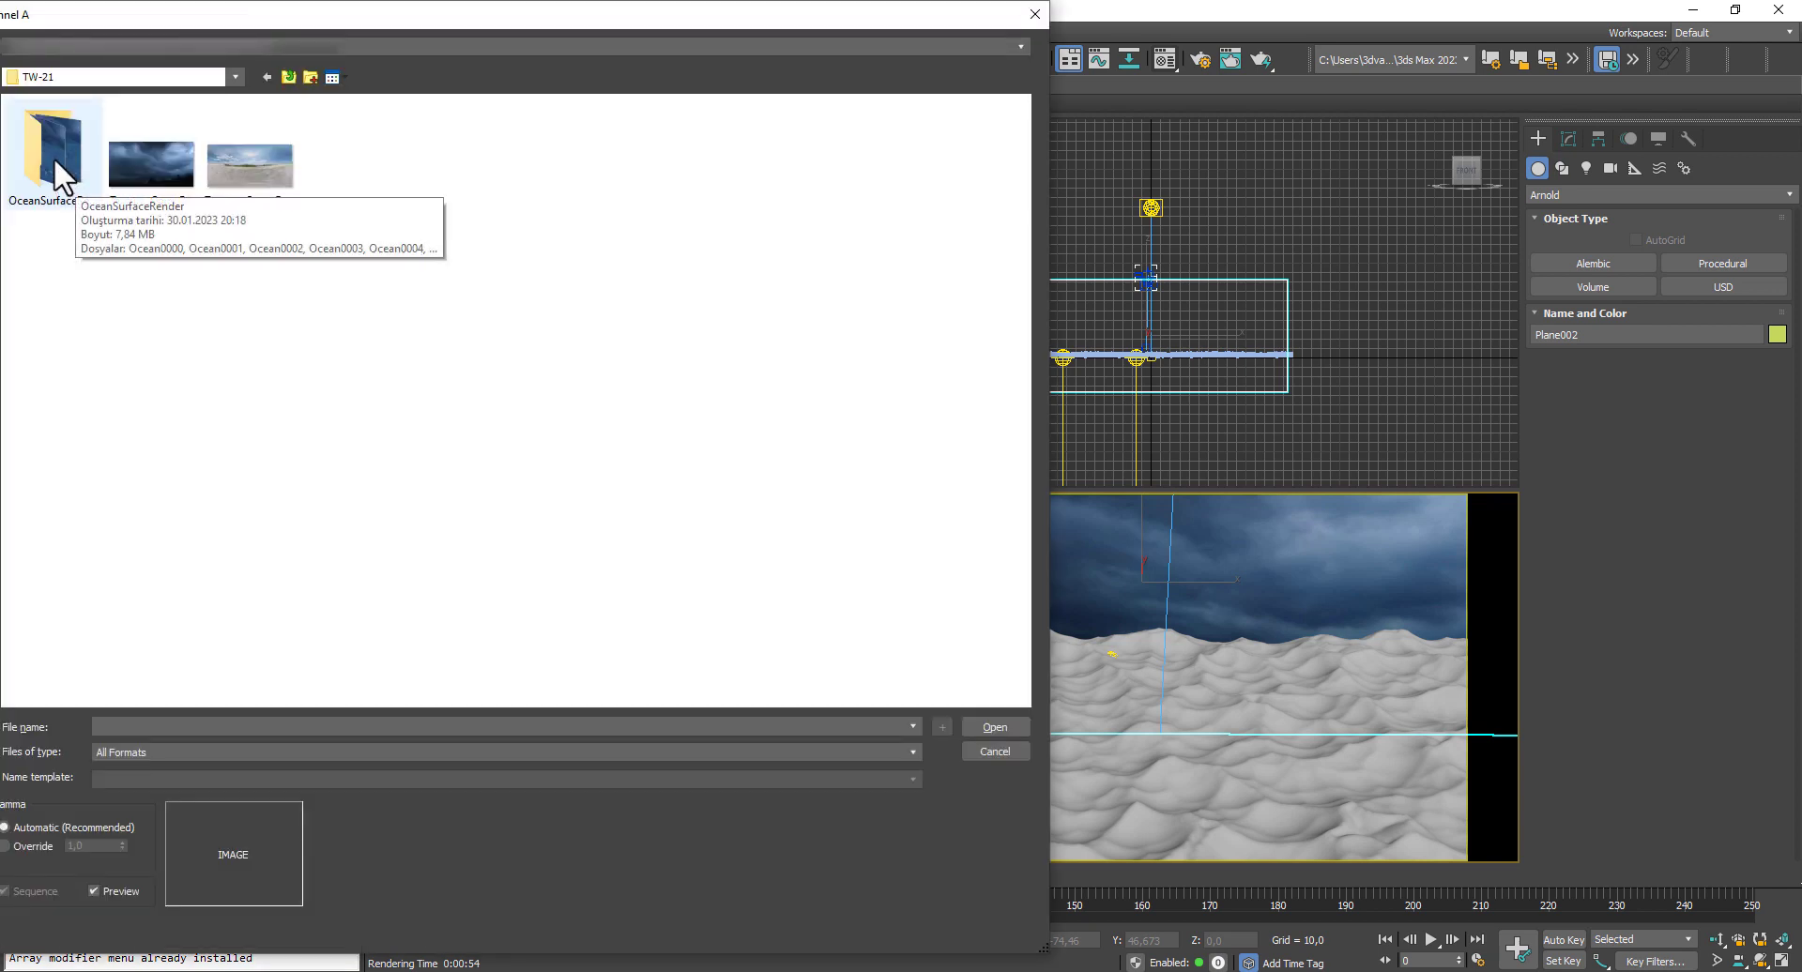
double_click(58, 174)
click(54, 173)
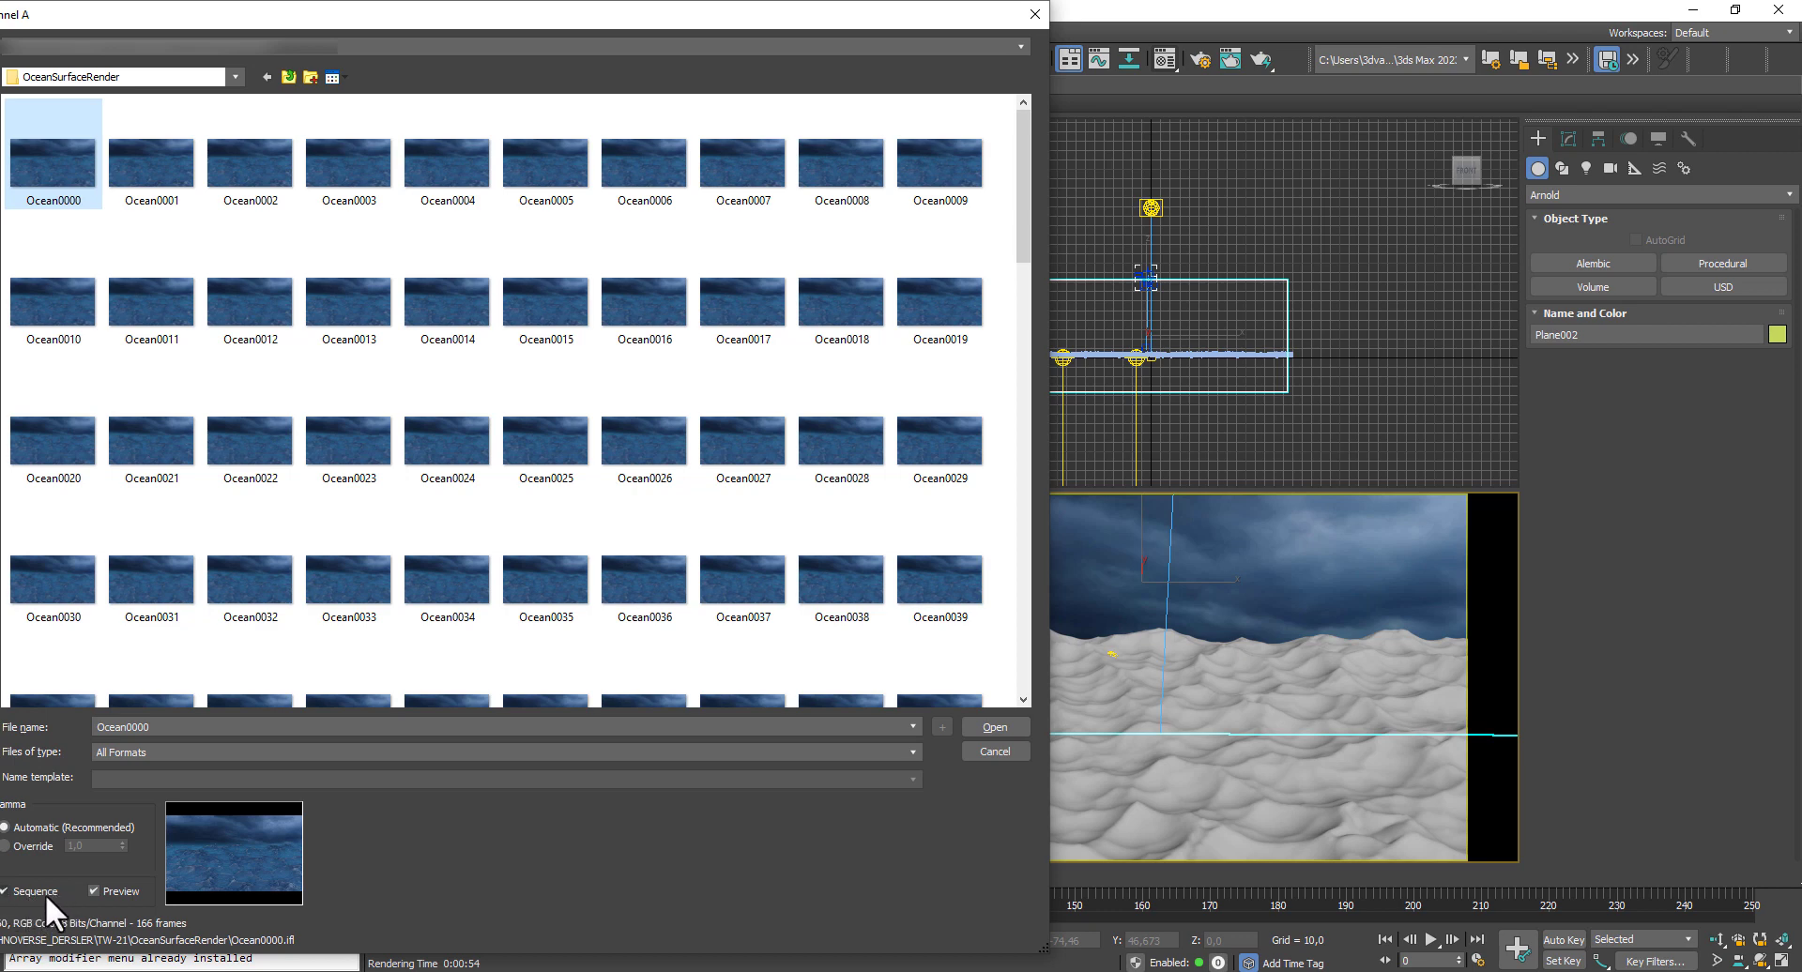
click(997, 727)
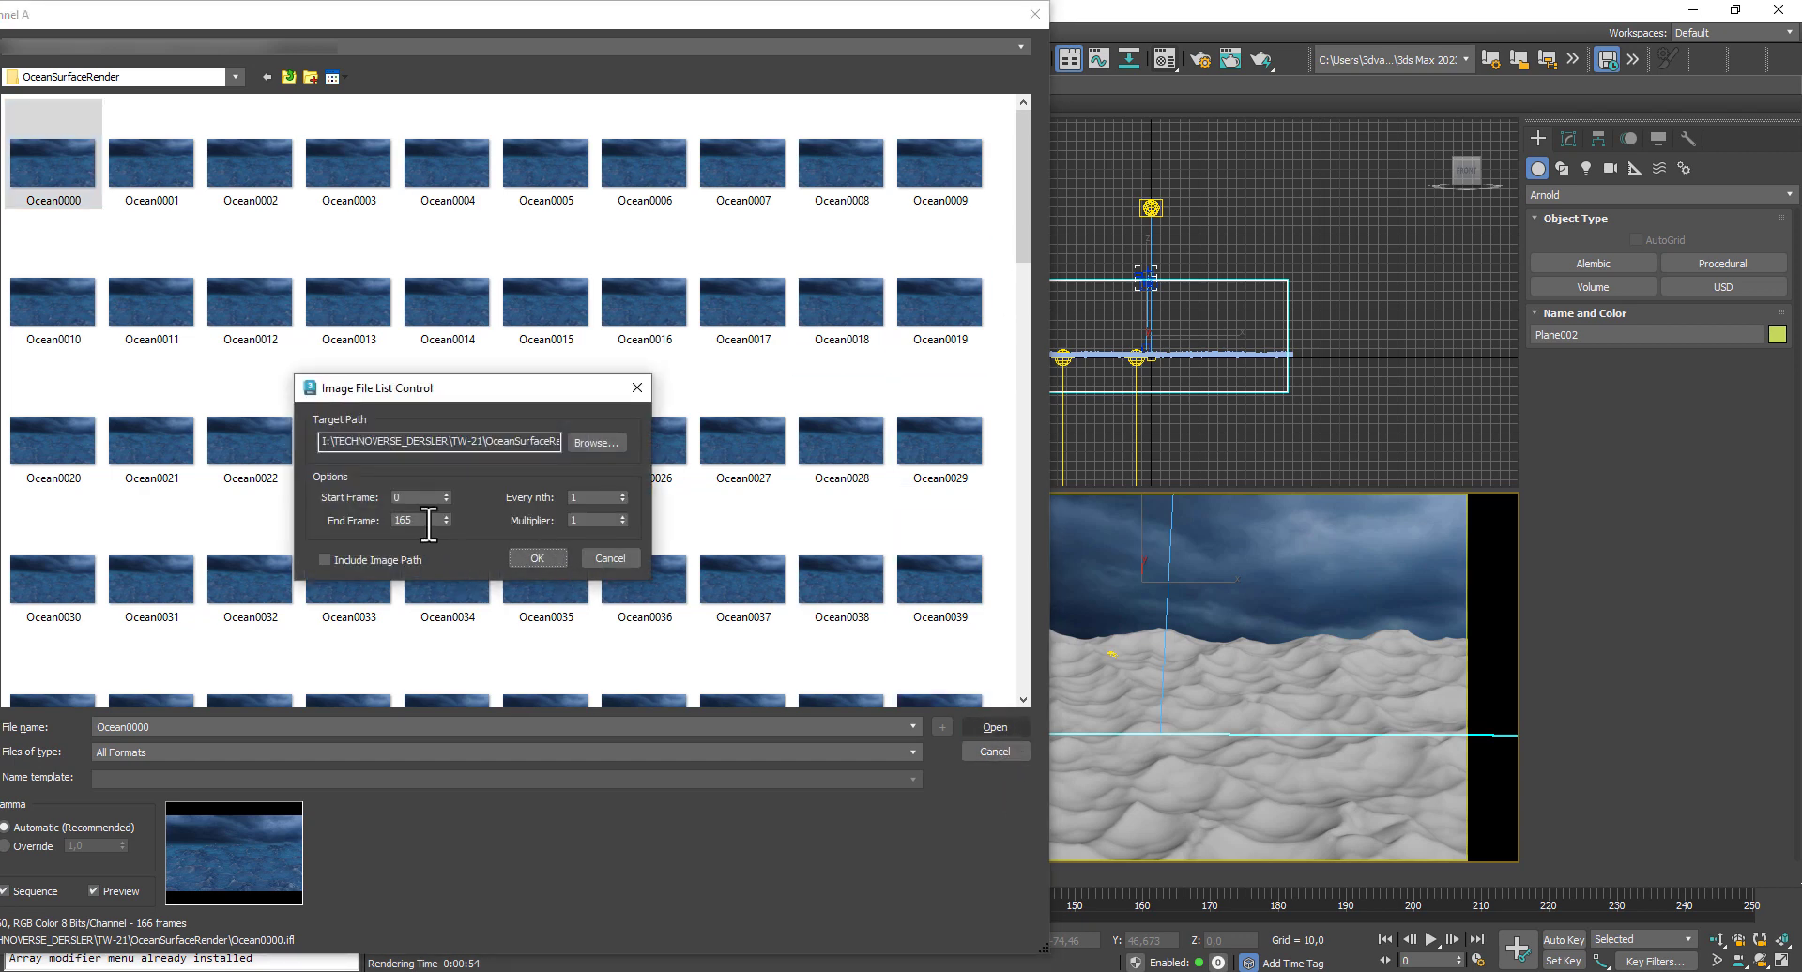
click(542, 555)
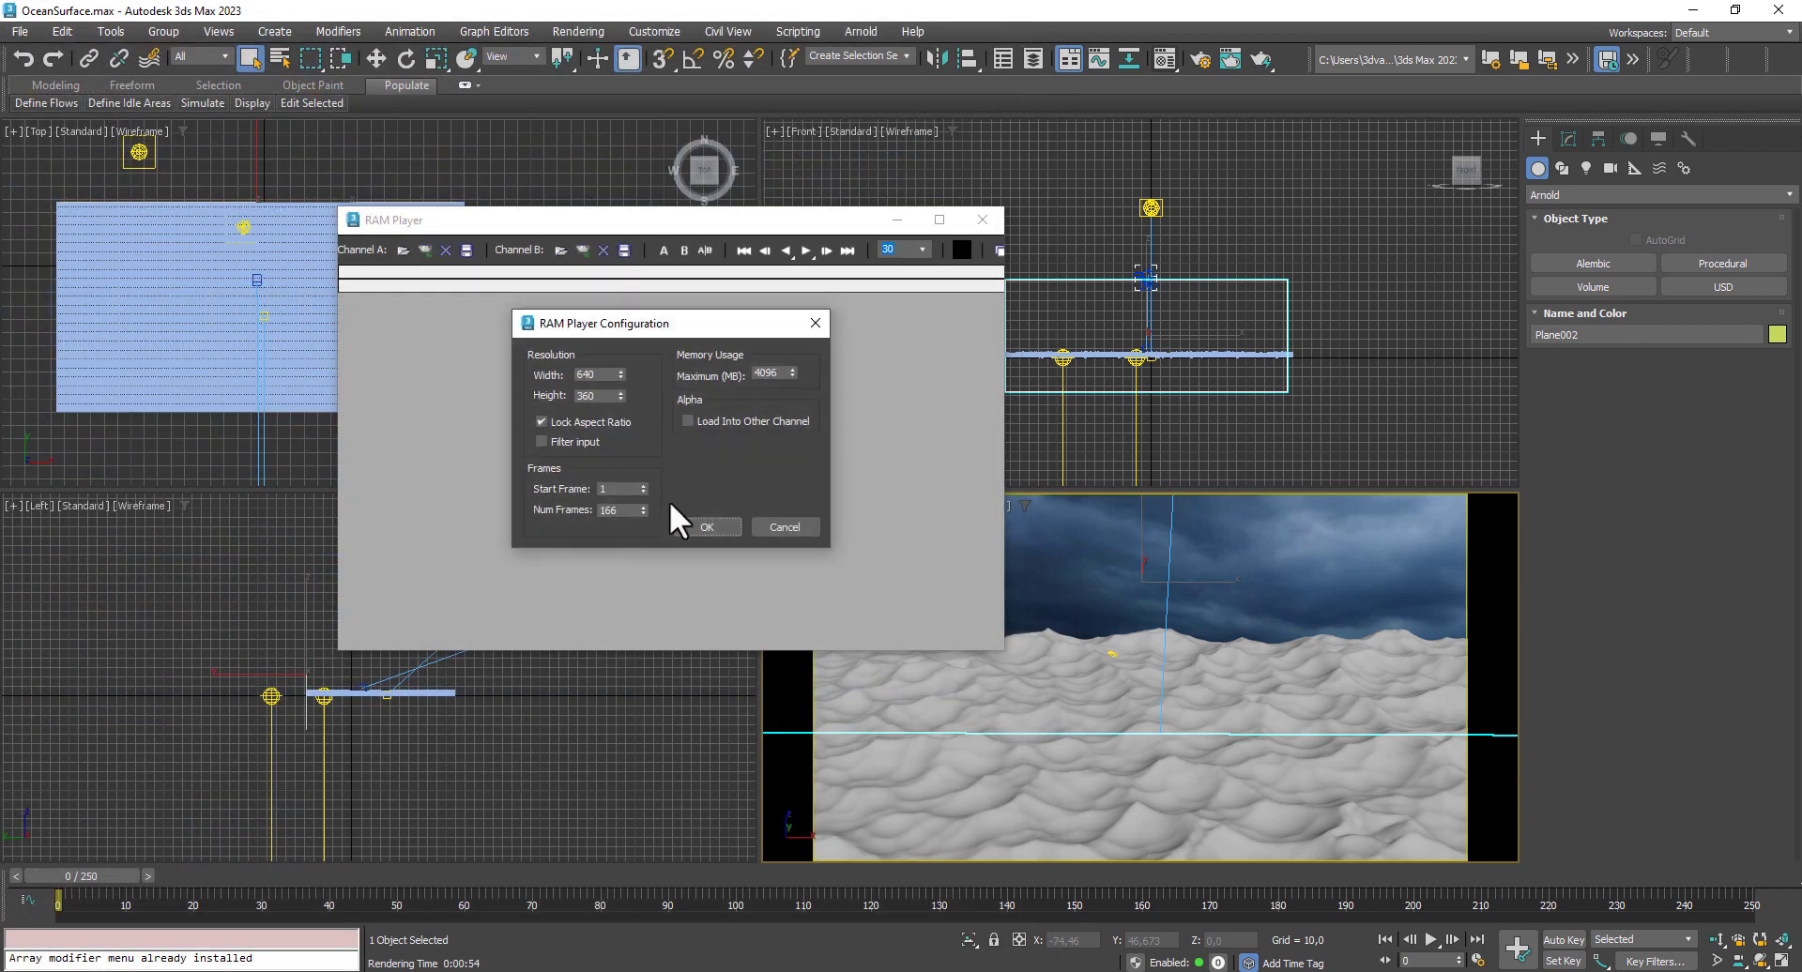
click(707, 522)
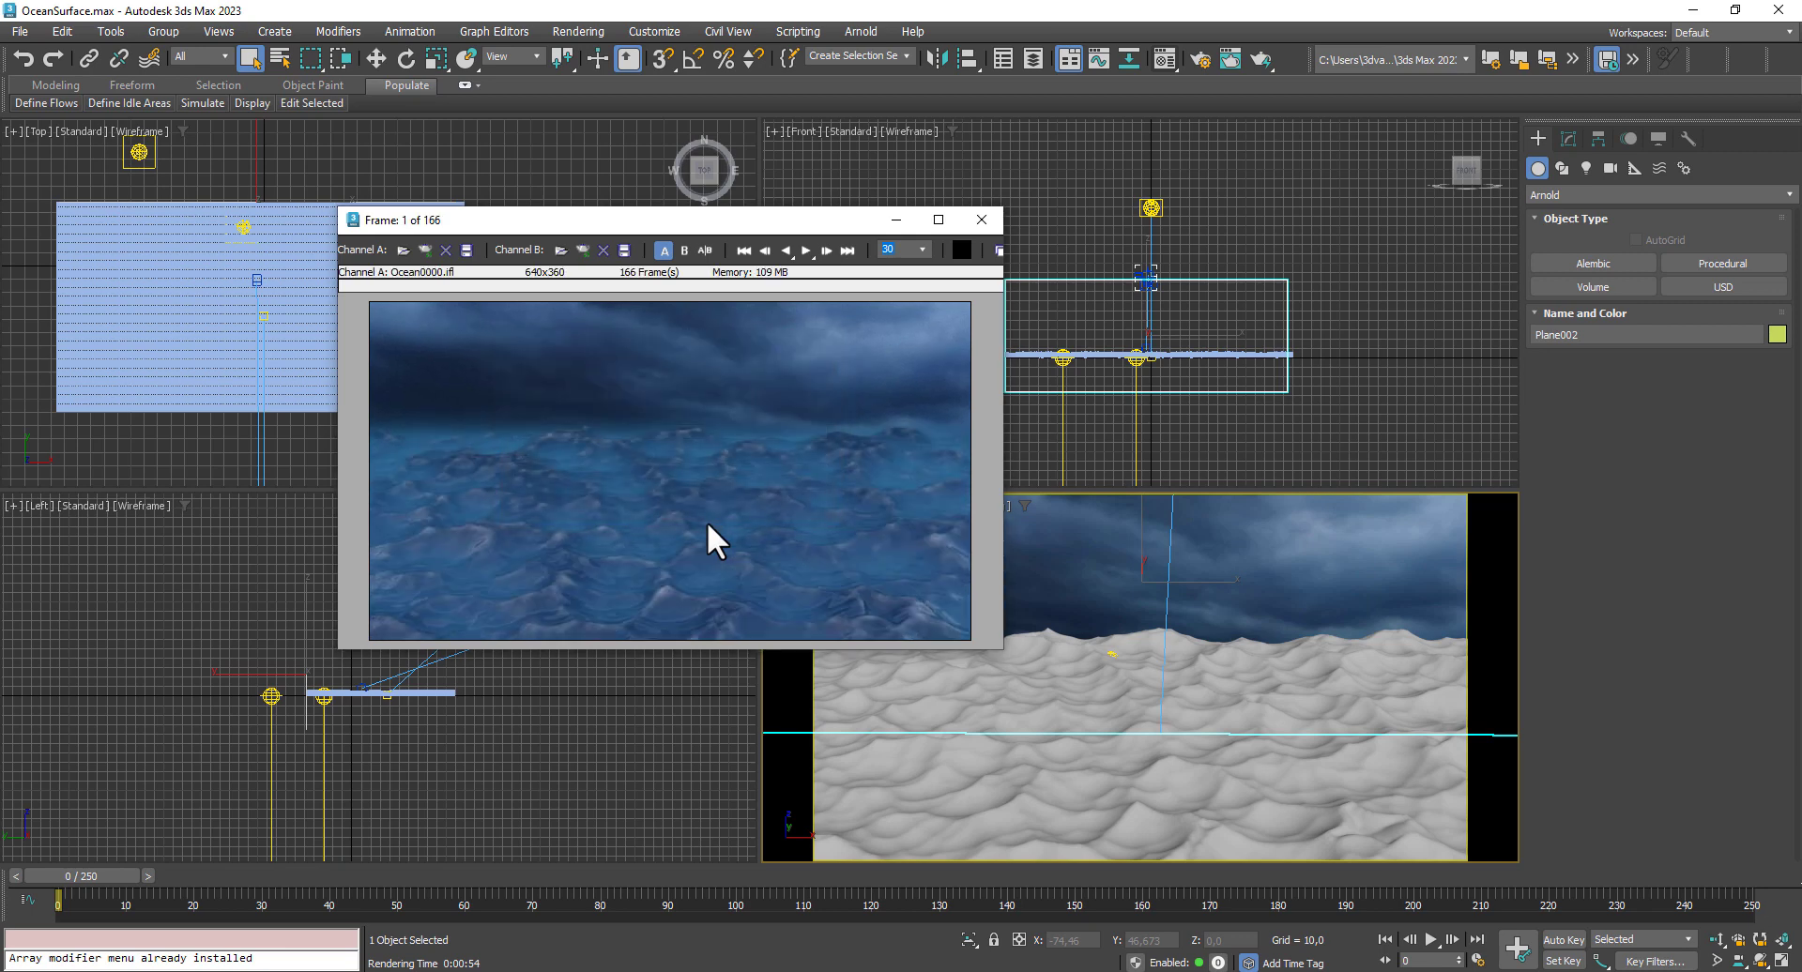
click(806, 251)
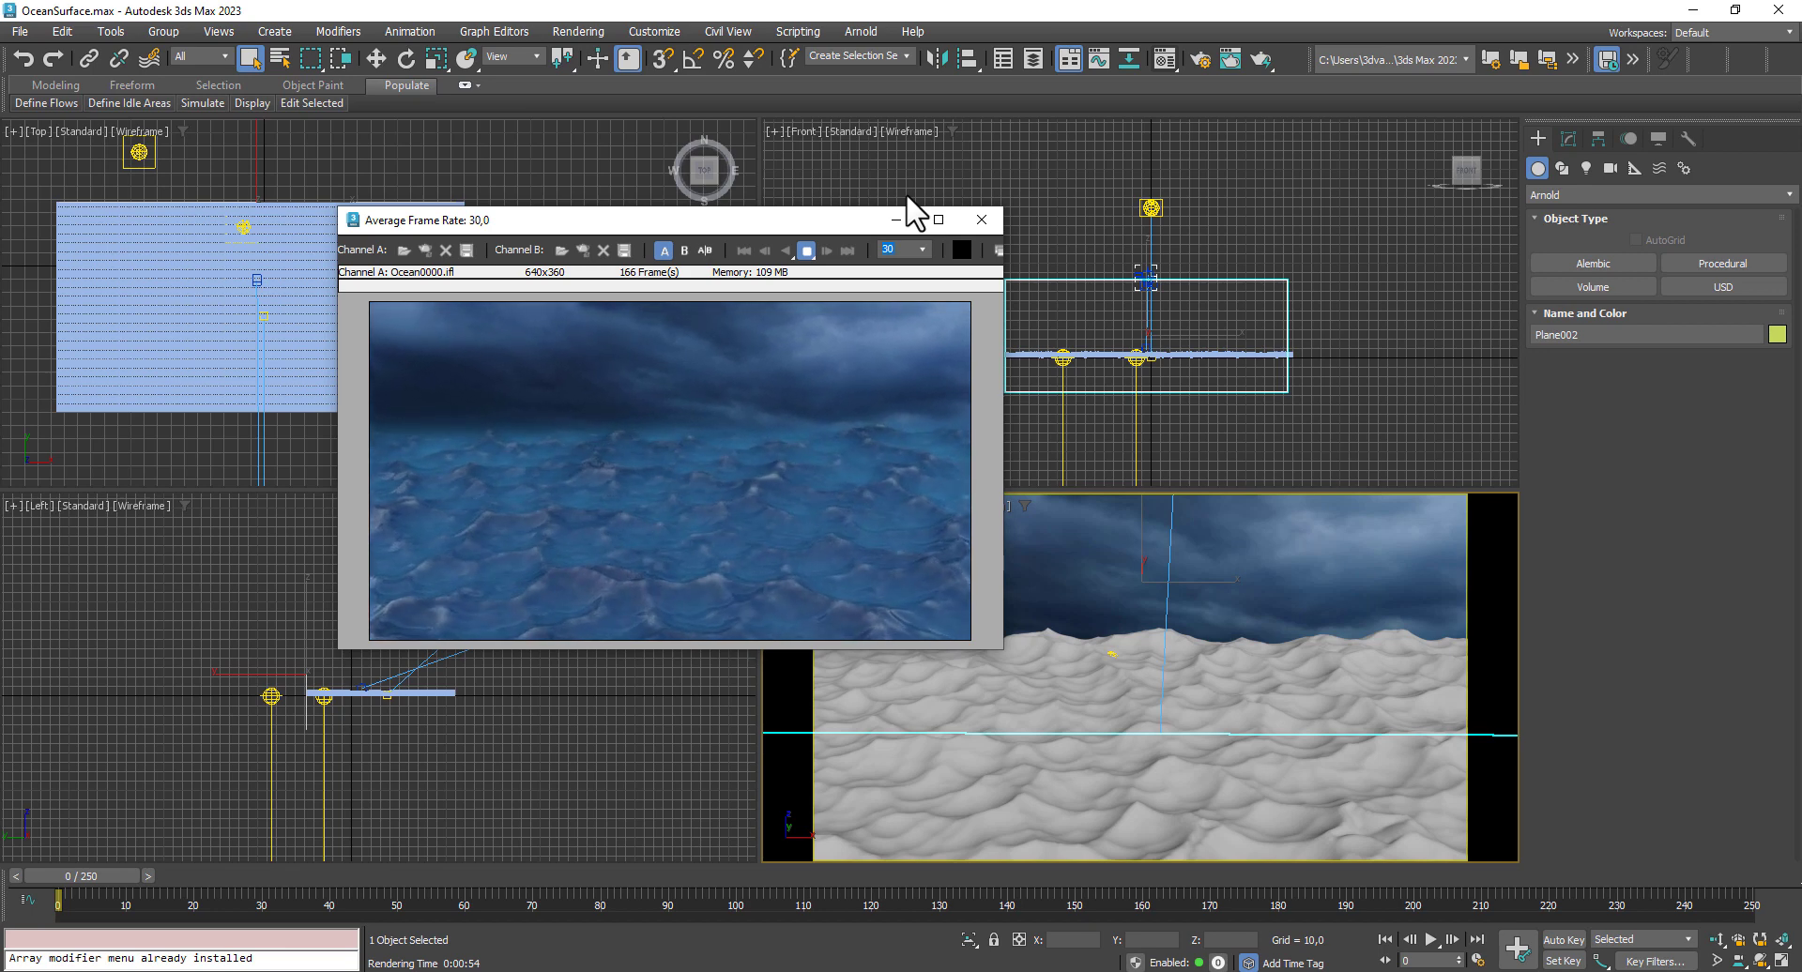
Delete ArnoldLight003 and ArnoldLight002 from the scene and move the RAM Player window aside
click(272, 696)
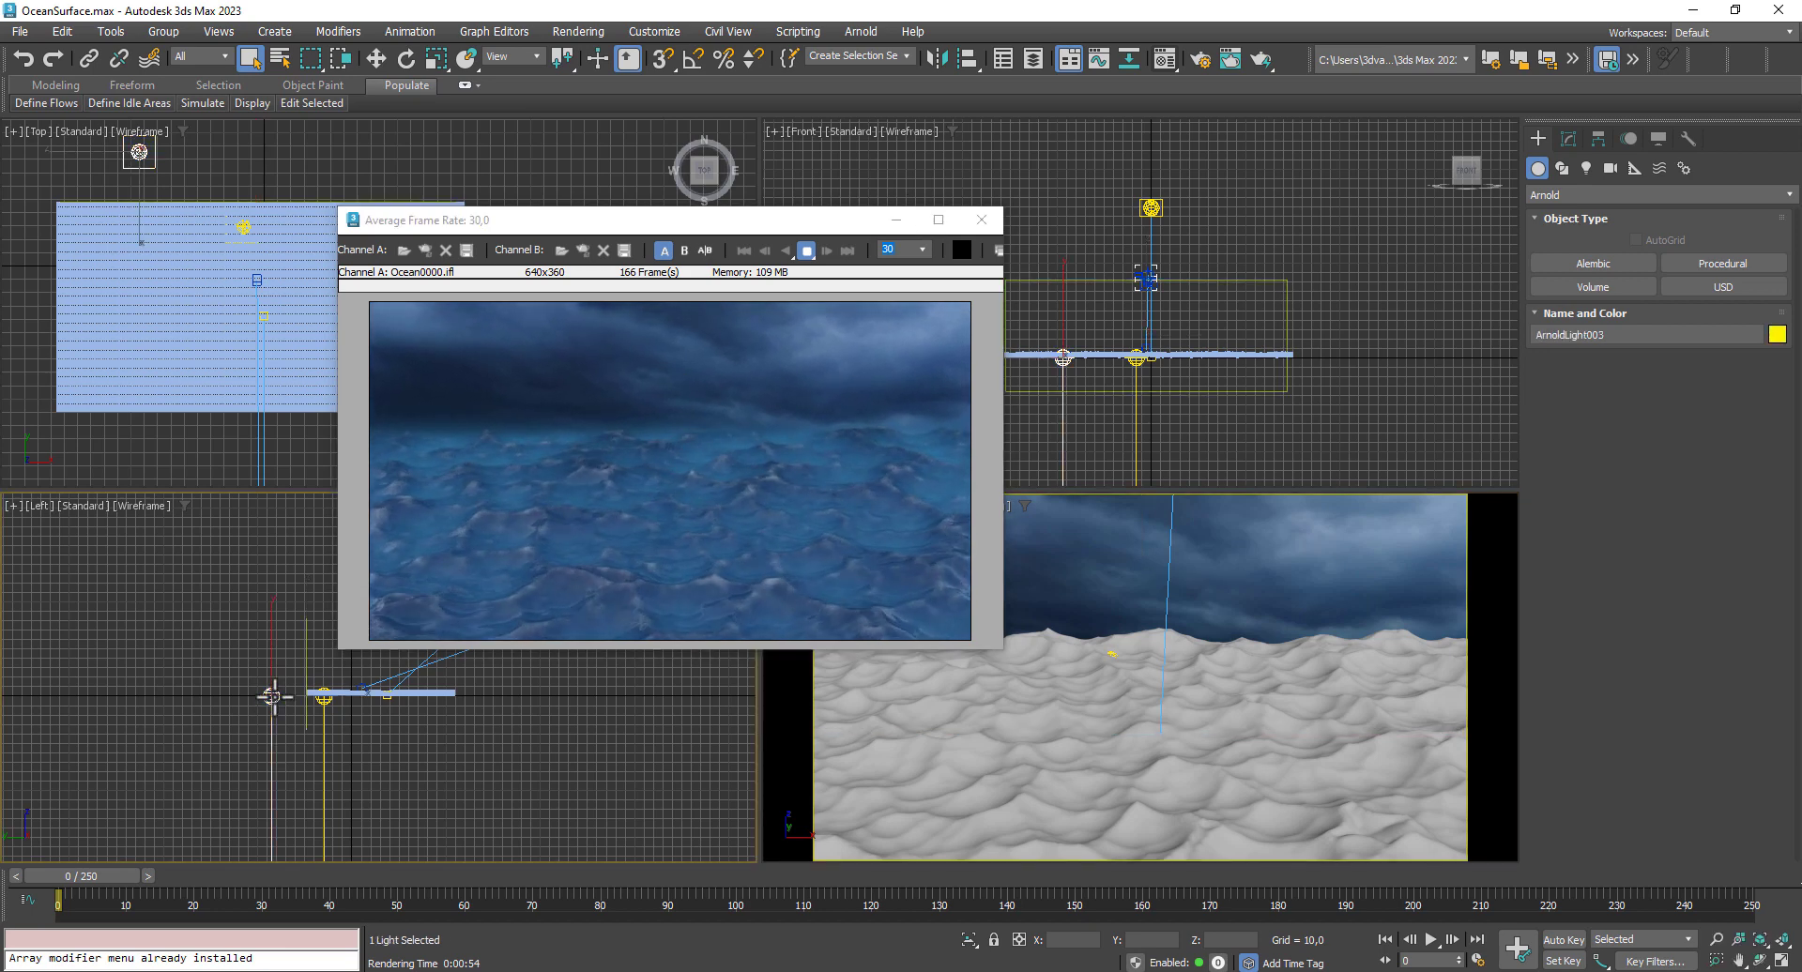
key(Delete)
click(324, 696)
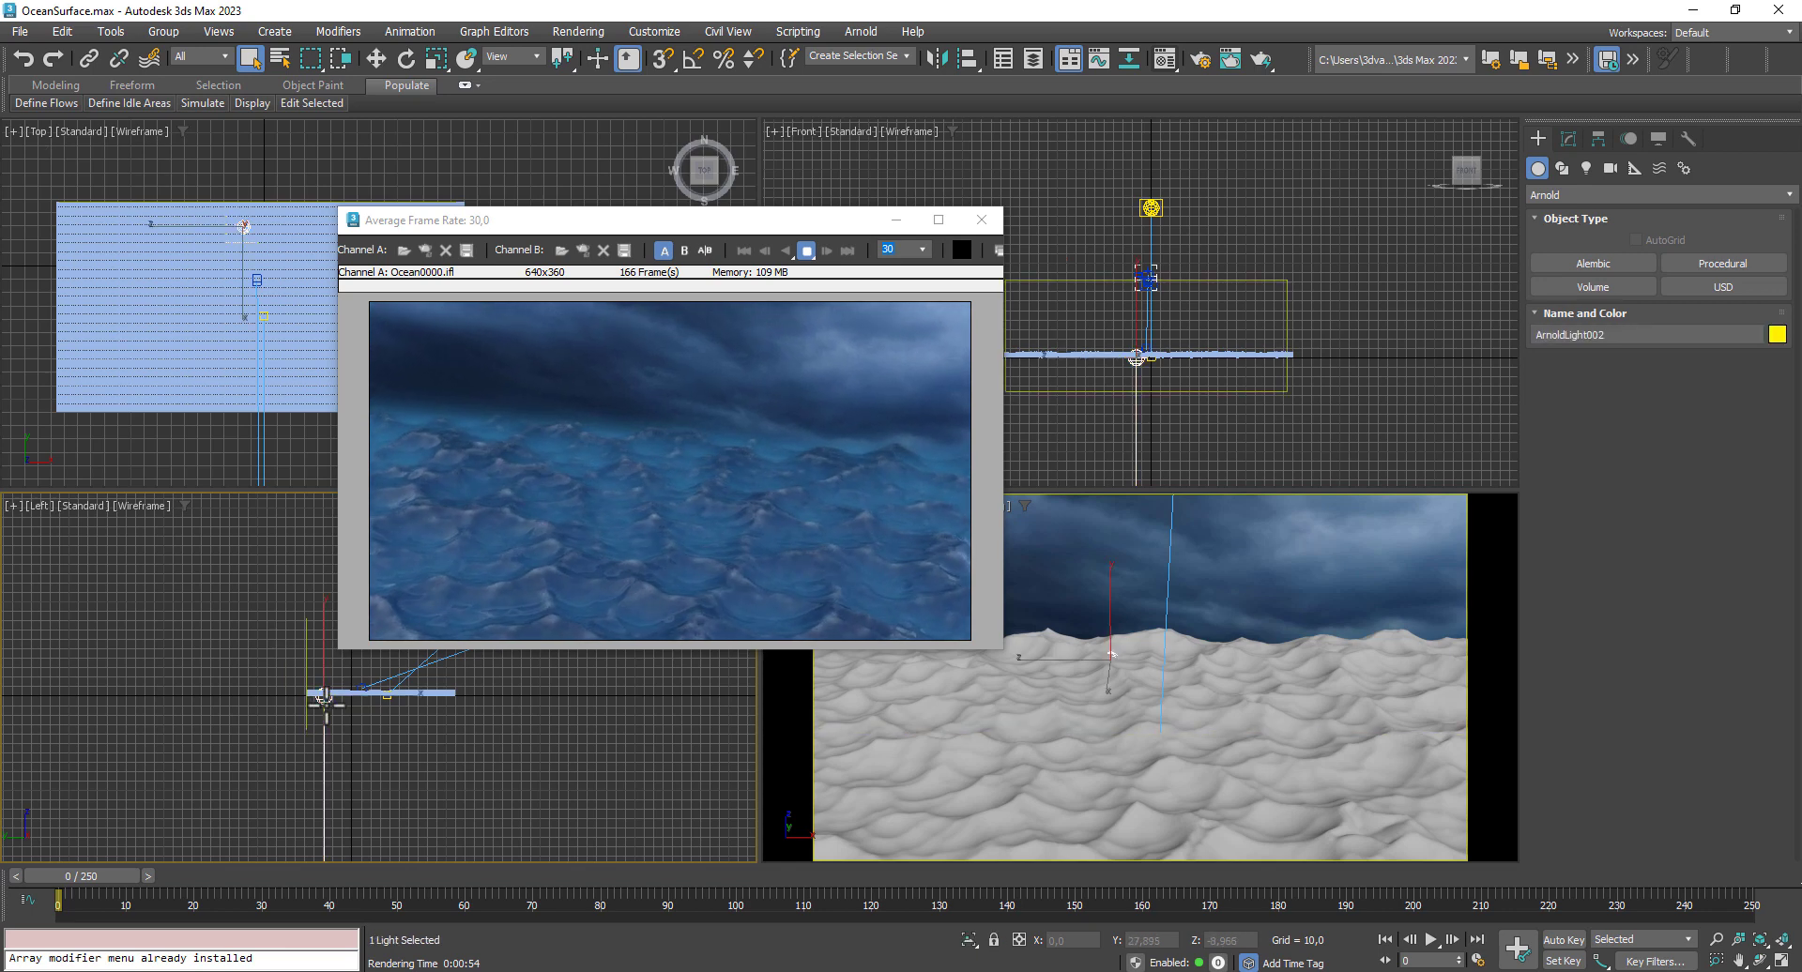
key(Delete)
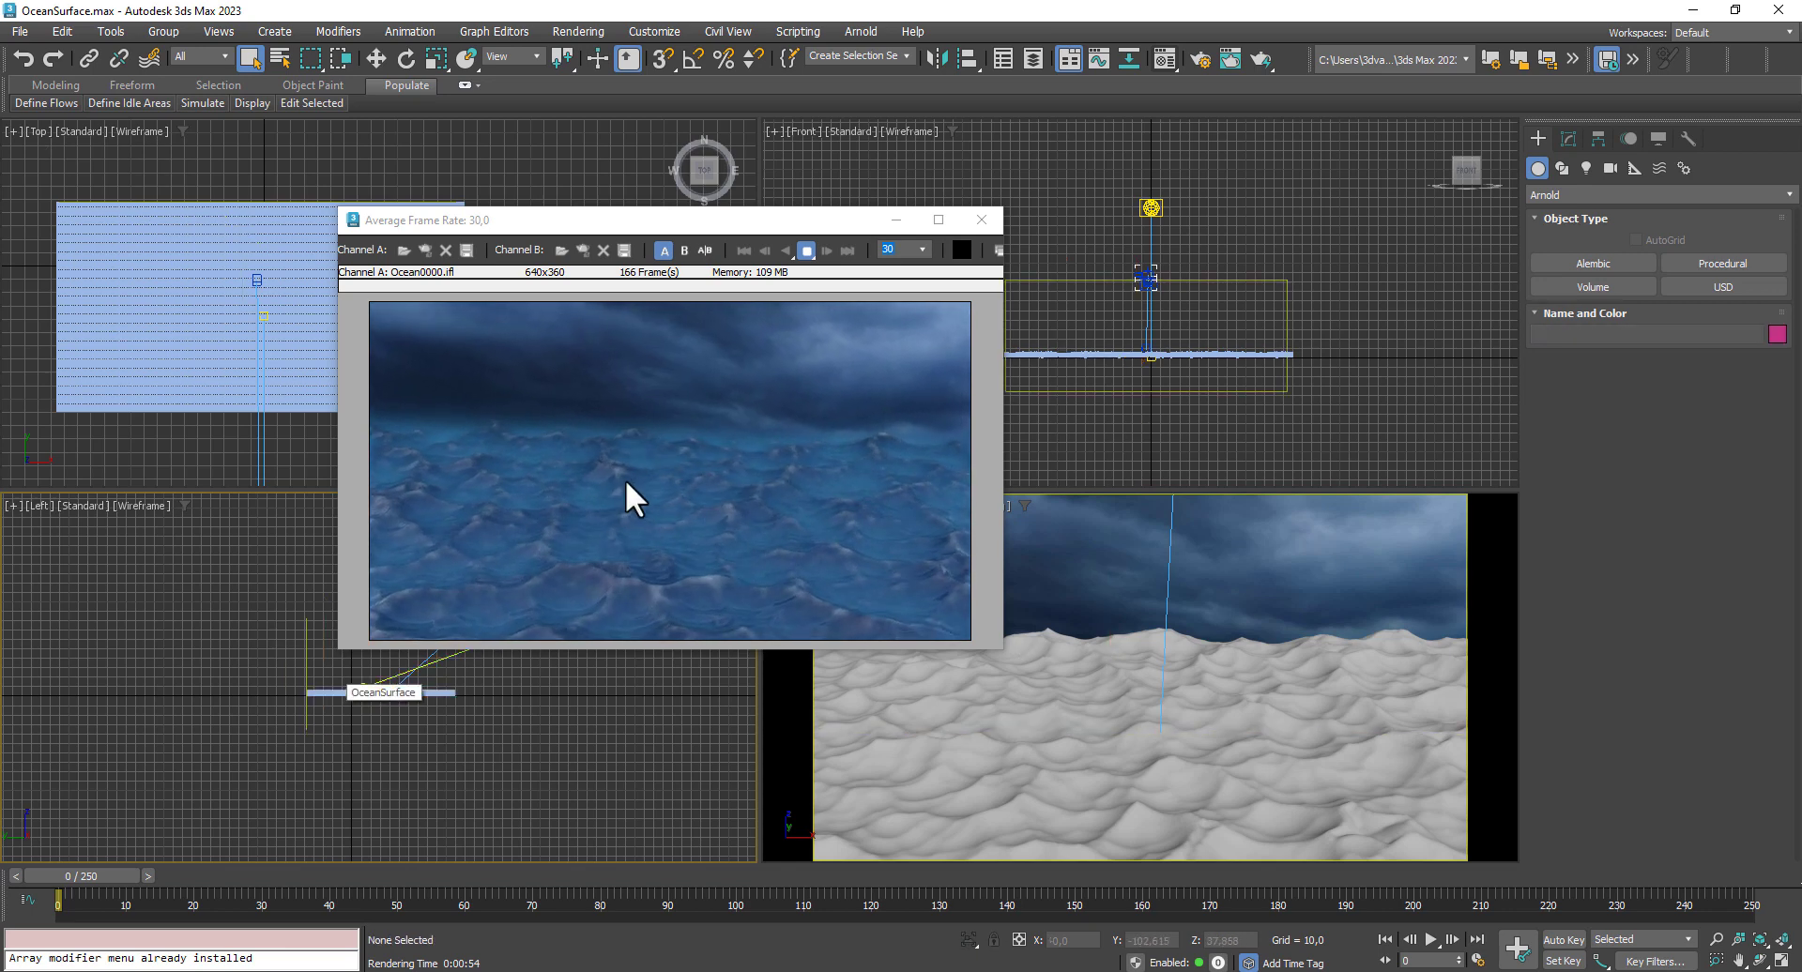
drag(711, 227, 763, 189)
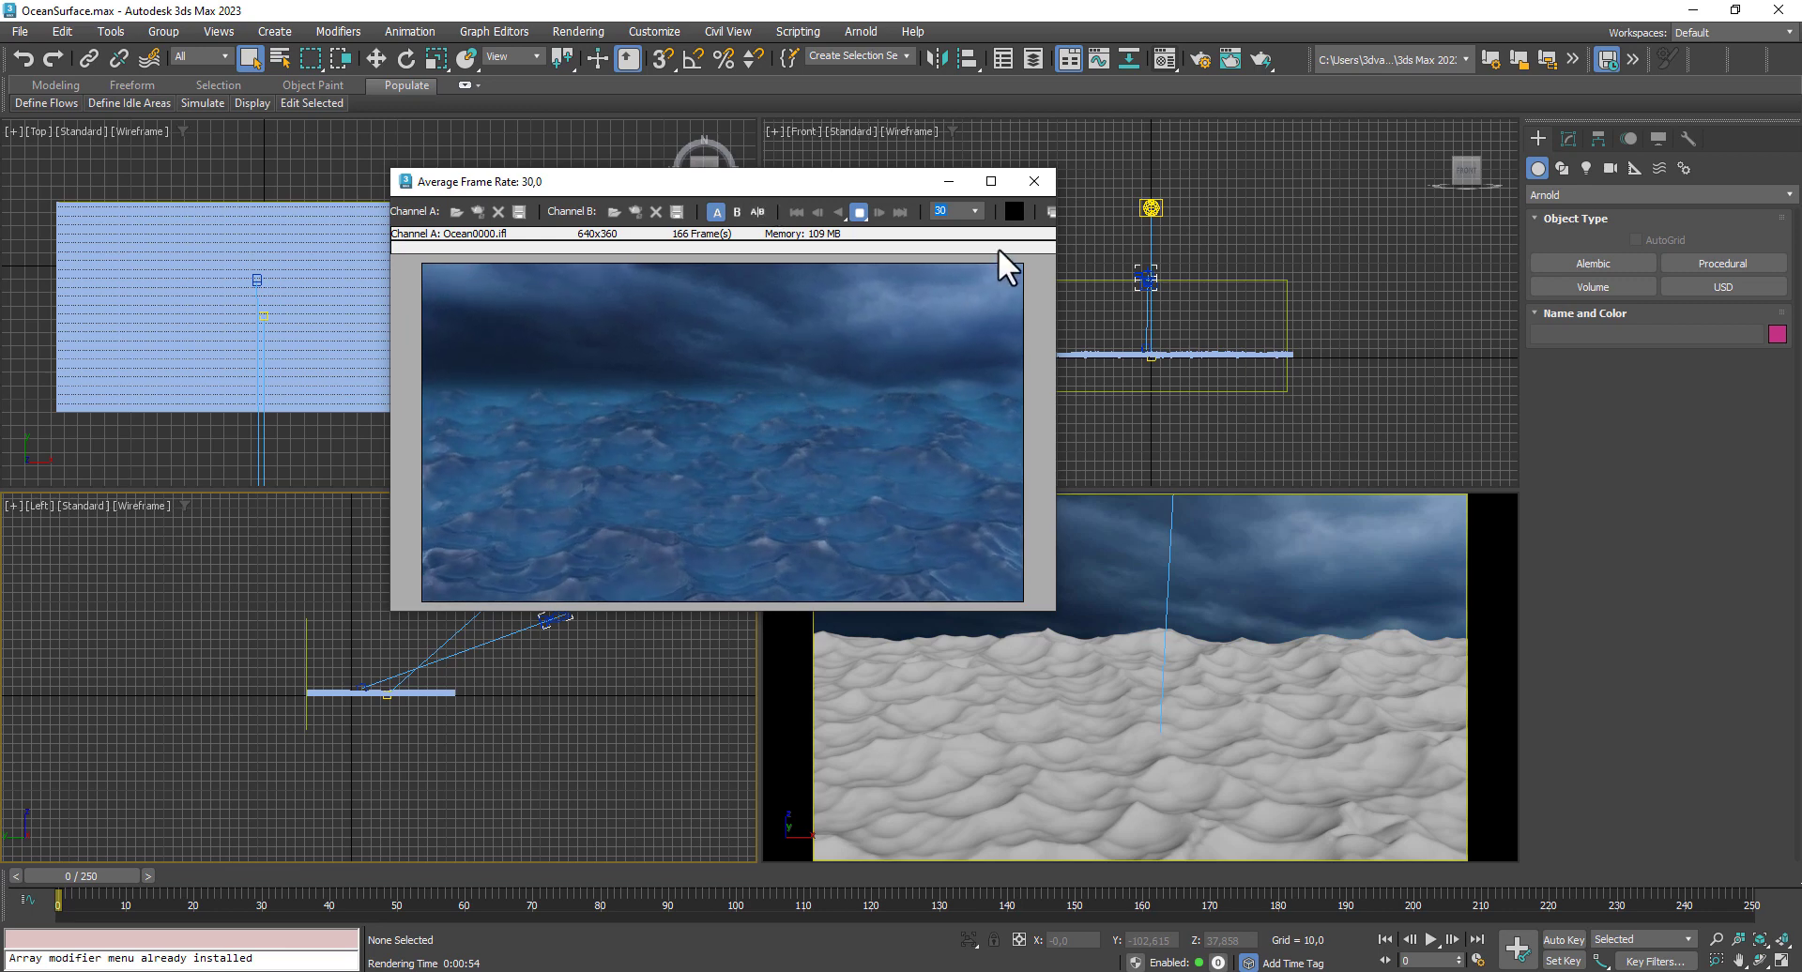